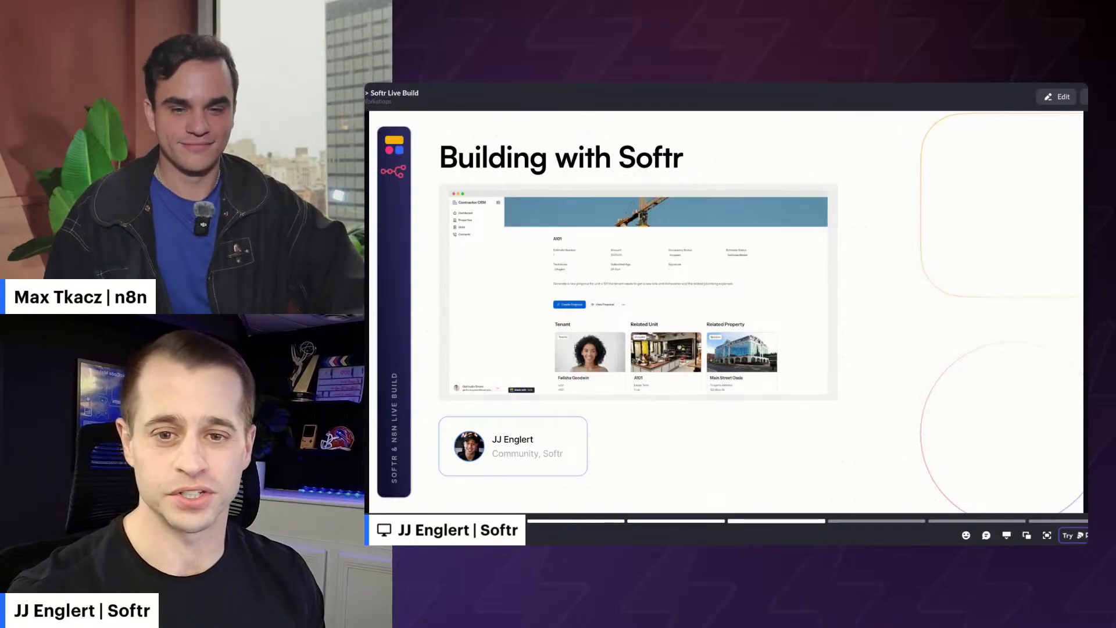
- Switch from the YouTube live stream to the Generate Proposal Backend n8n workflow
left_click(1045, 83)
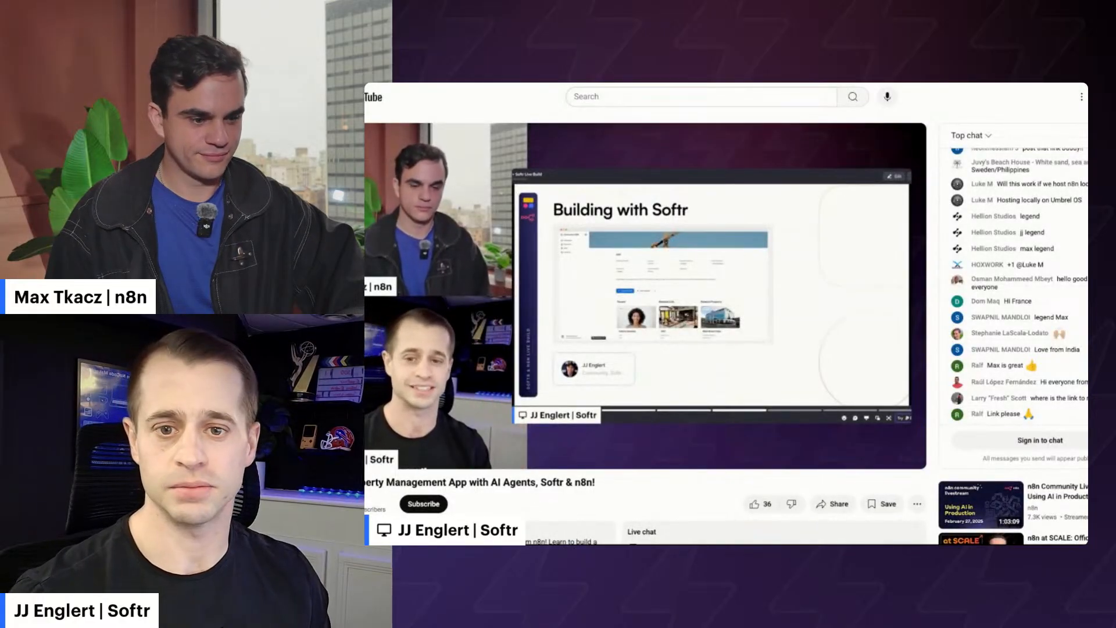
left_click(546, 83)
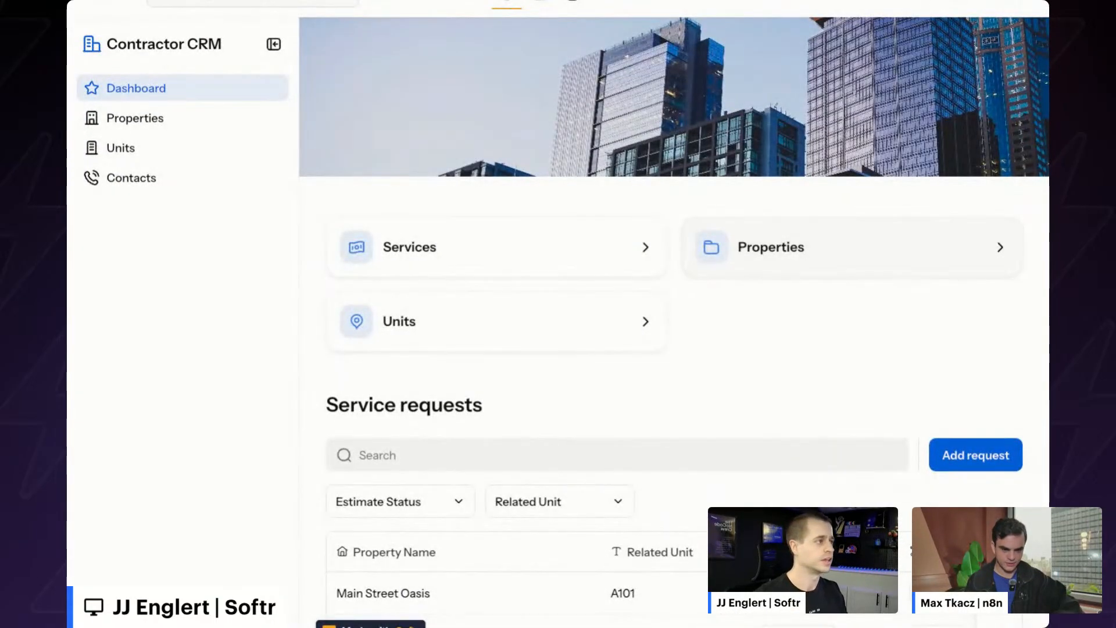
scroll(528, 221, "down", 2)
scroll(528, 221, "up", 2)
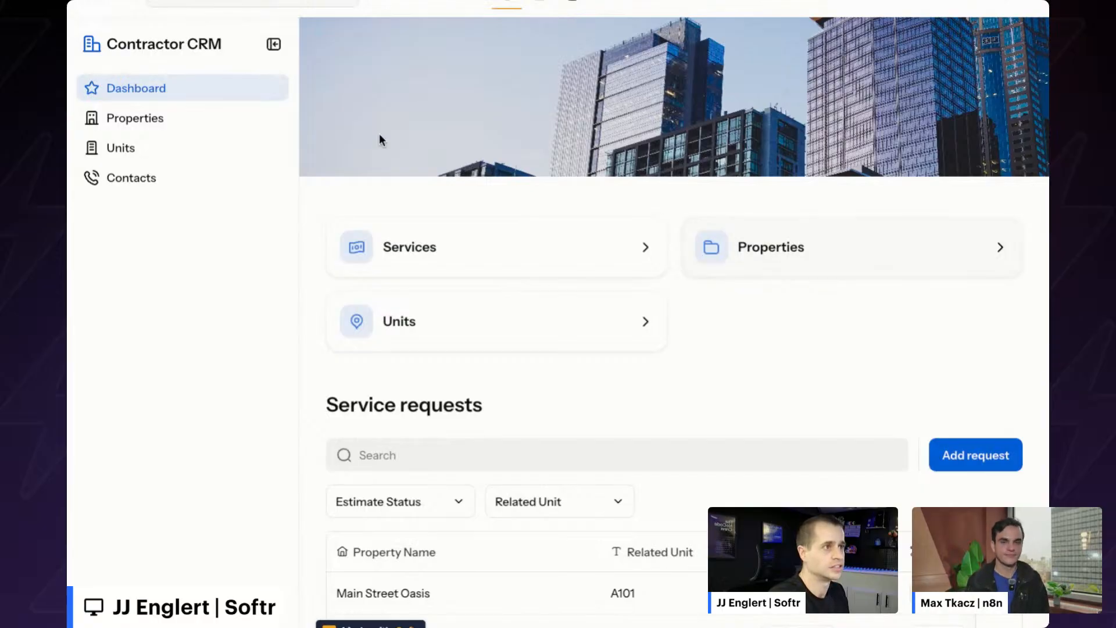
left_click(287, 6)
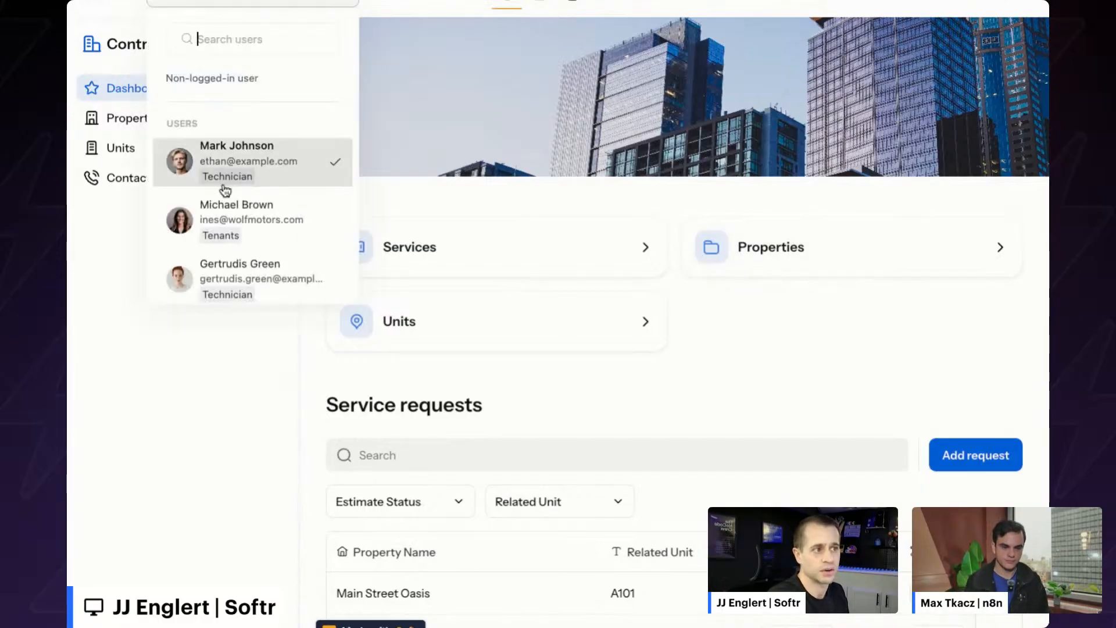
scroll(222, 241, "down", 3)
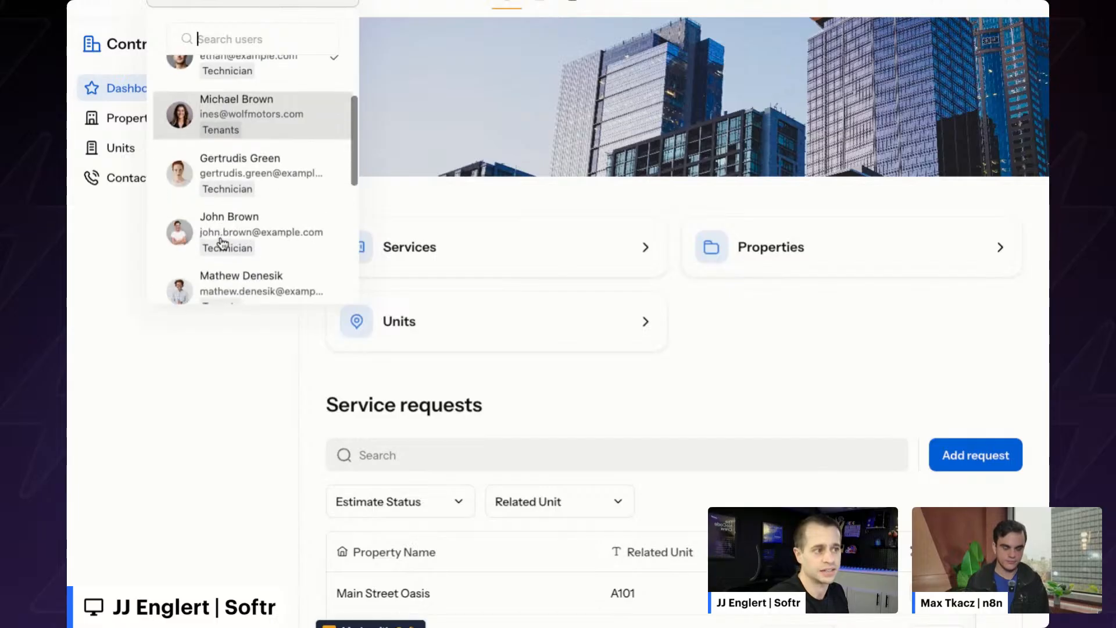
scroll(223, 241, "down", 4)
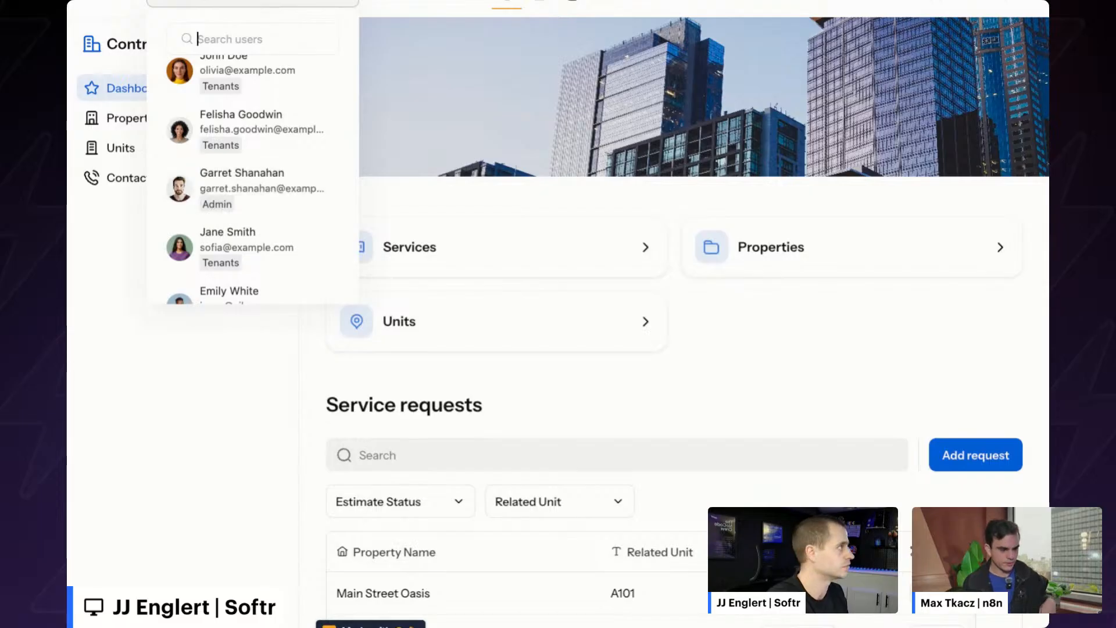
key("Escape")
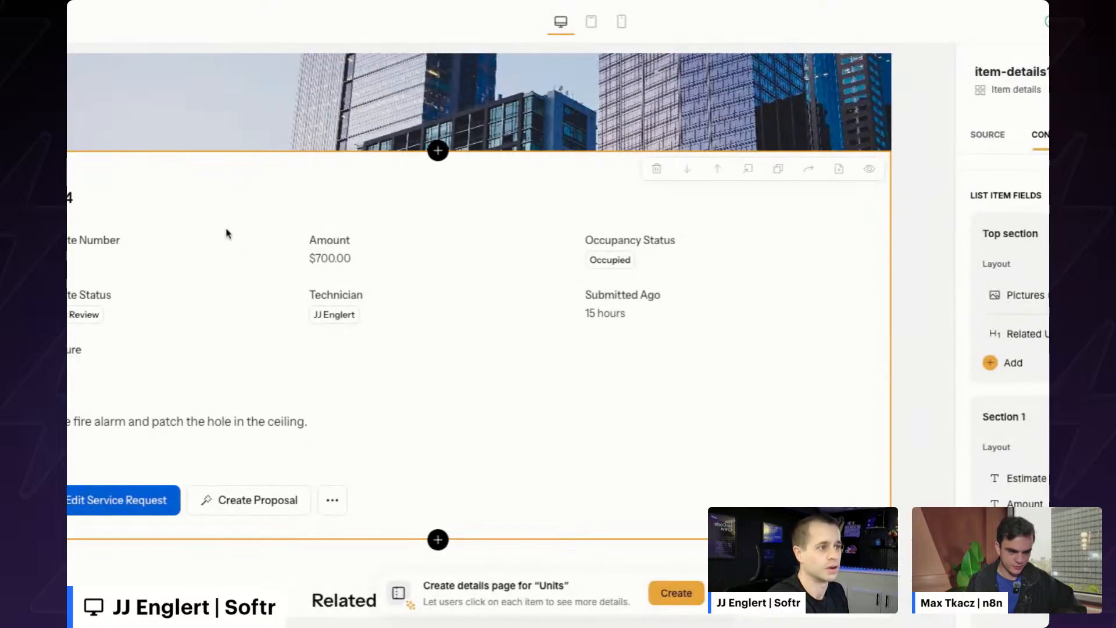
- Scroll up on the Service Requests detail page for request C304
scroll(204, 319, "up", 1)
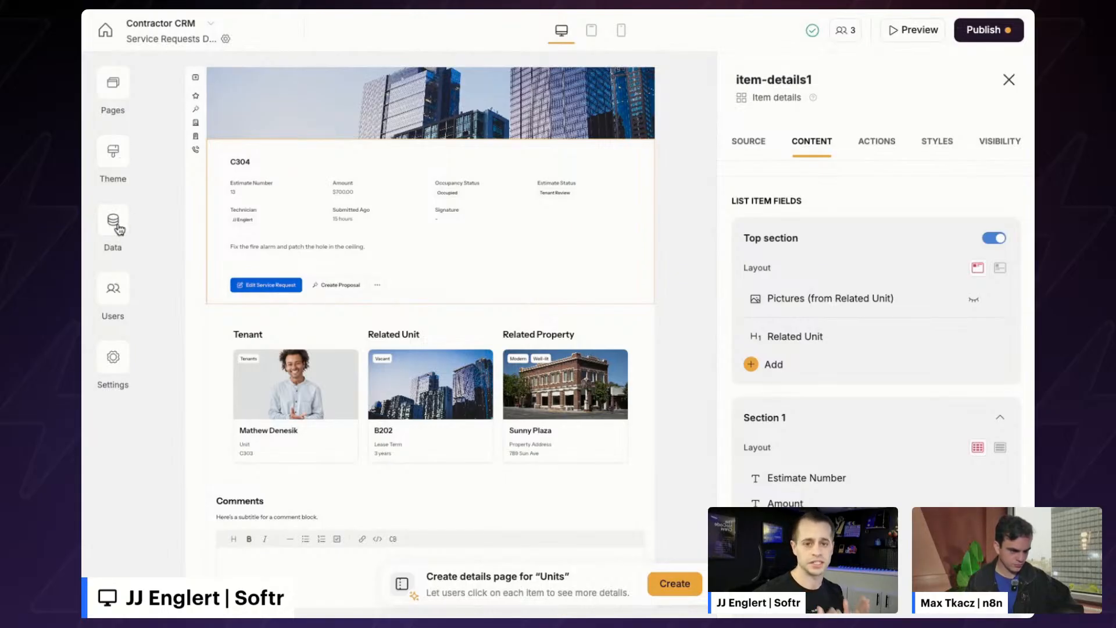
- Check the item details' source table, then view the app's 10 synced users
left_click(748, 143)
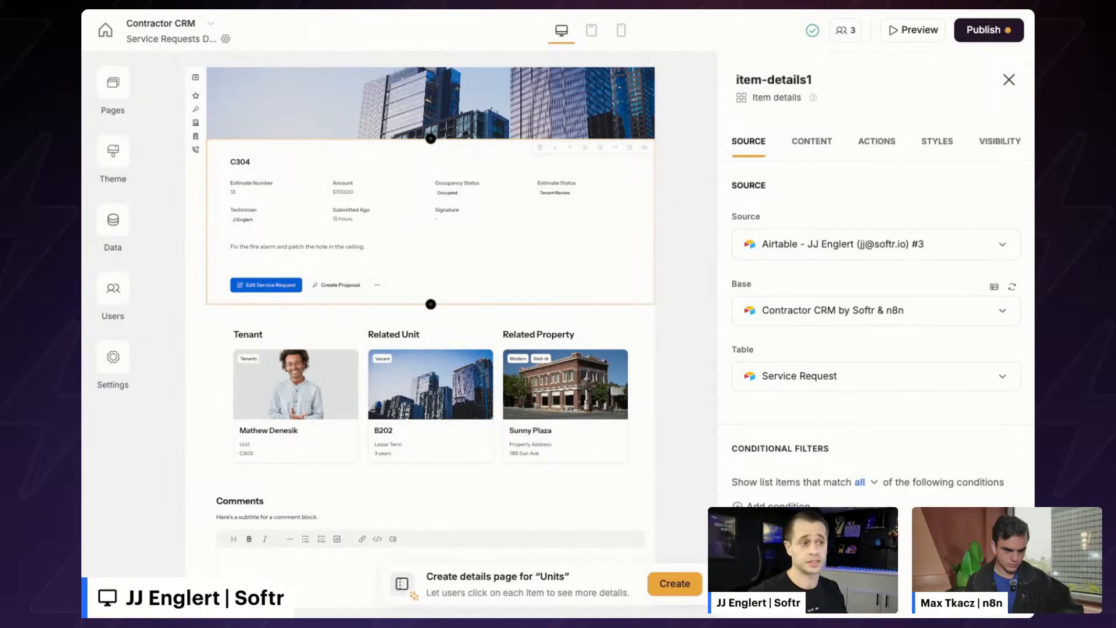
left_click(113, 288)
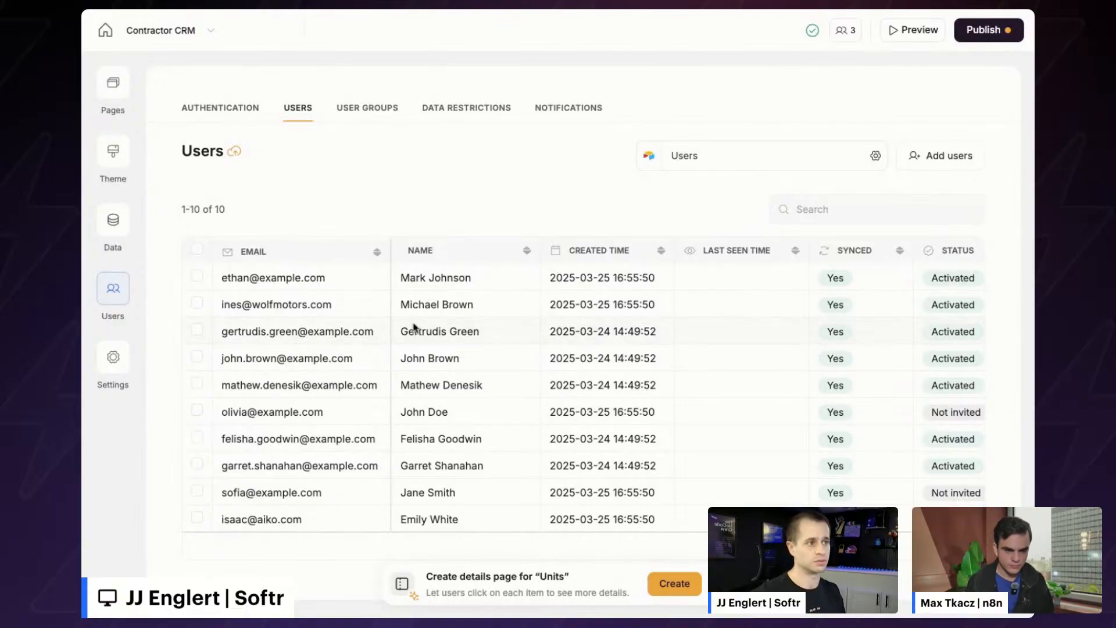
- Review the app's Authentication login and sign-up settings
left_click(220, 109)
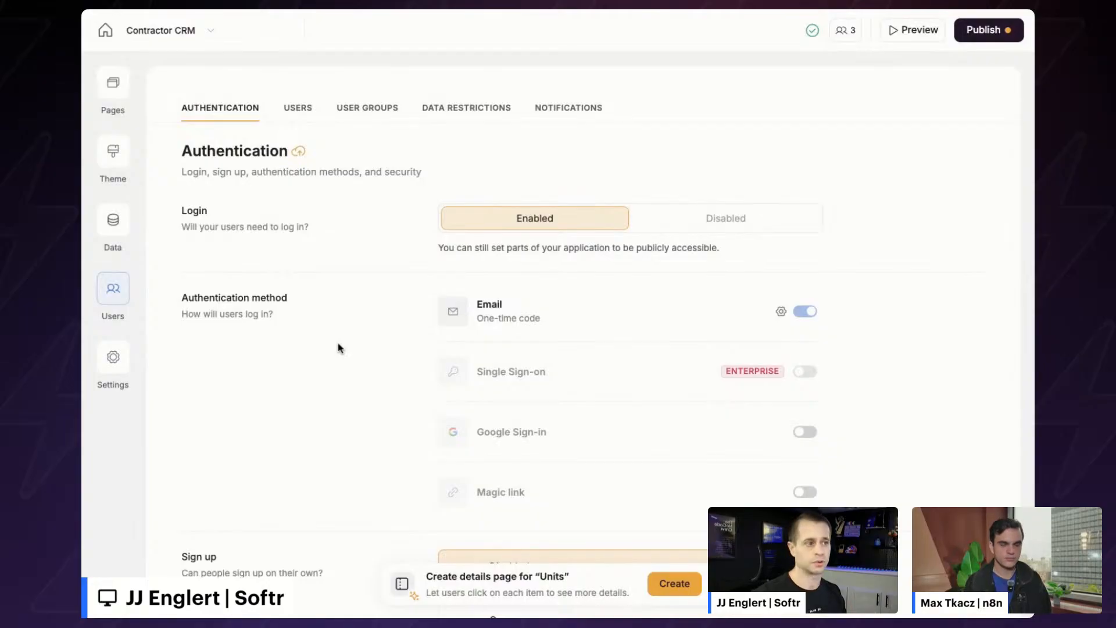
scroll(340, 348, "down", 1)
scroll(340, 348, "up", 1)
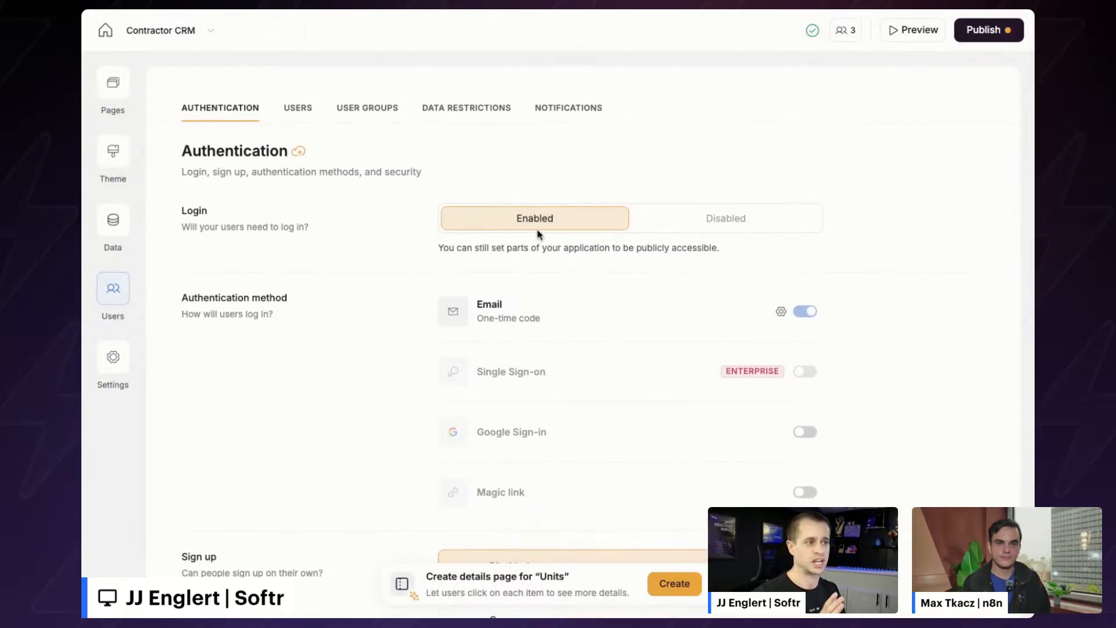
scroll(531, 259, "down", 5)
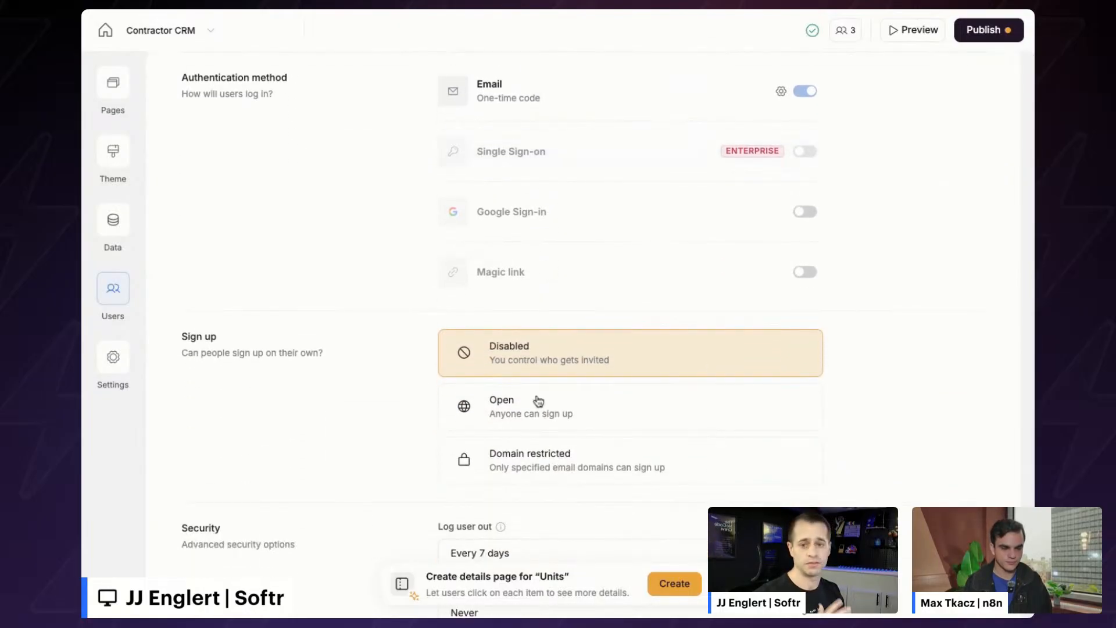
scroll(531, 396, "up", 4)
- Open the Dashboard page from the Pages list for editing
left_click(113, 82)
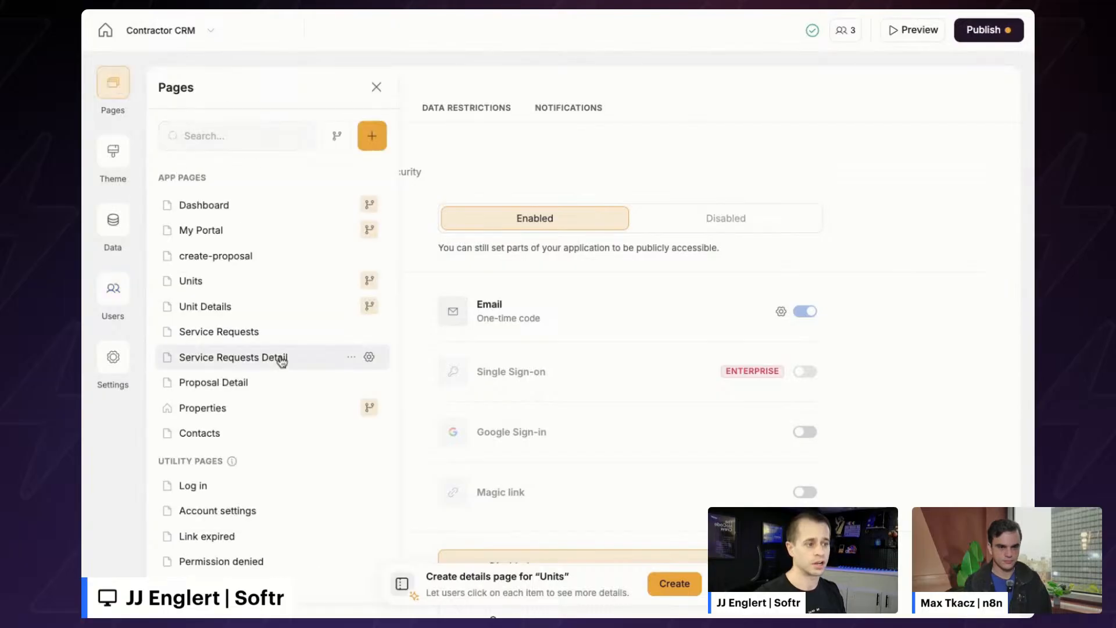
scroll(261, 389, "down", 3)
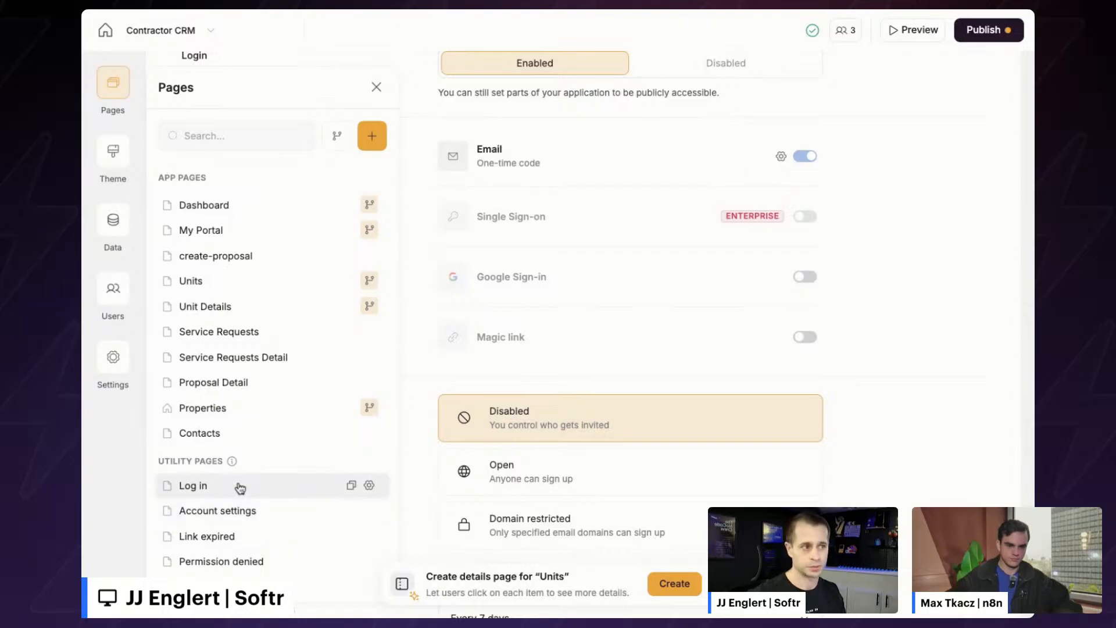
left_click(254, 208)
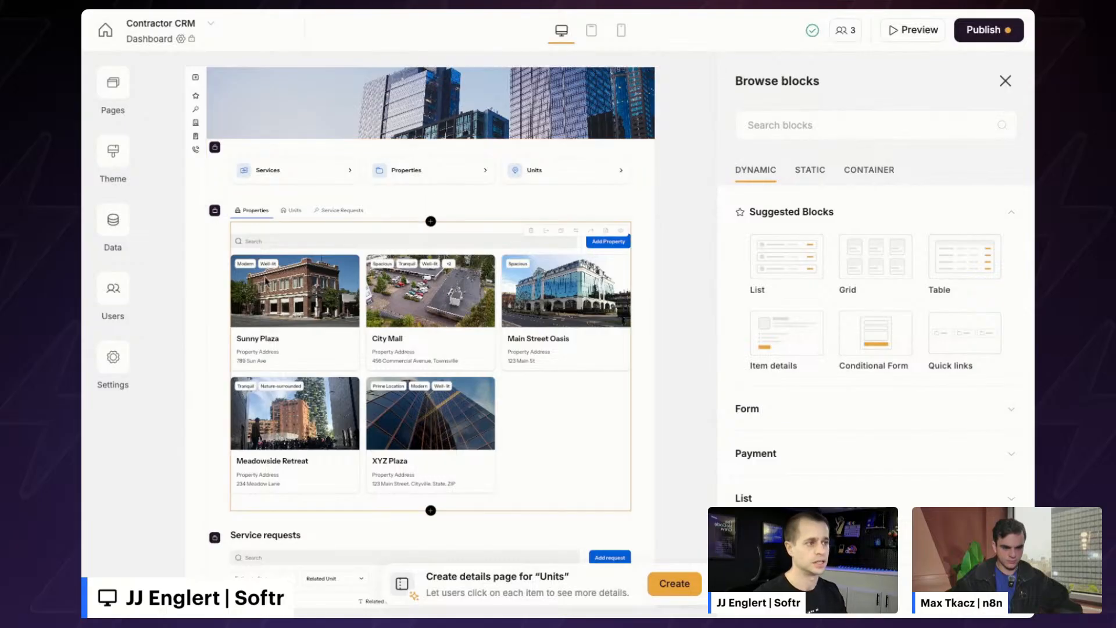
- Look through the dashboard's Units, Service Requests and Properties tabs
left_click(214, 278)
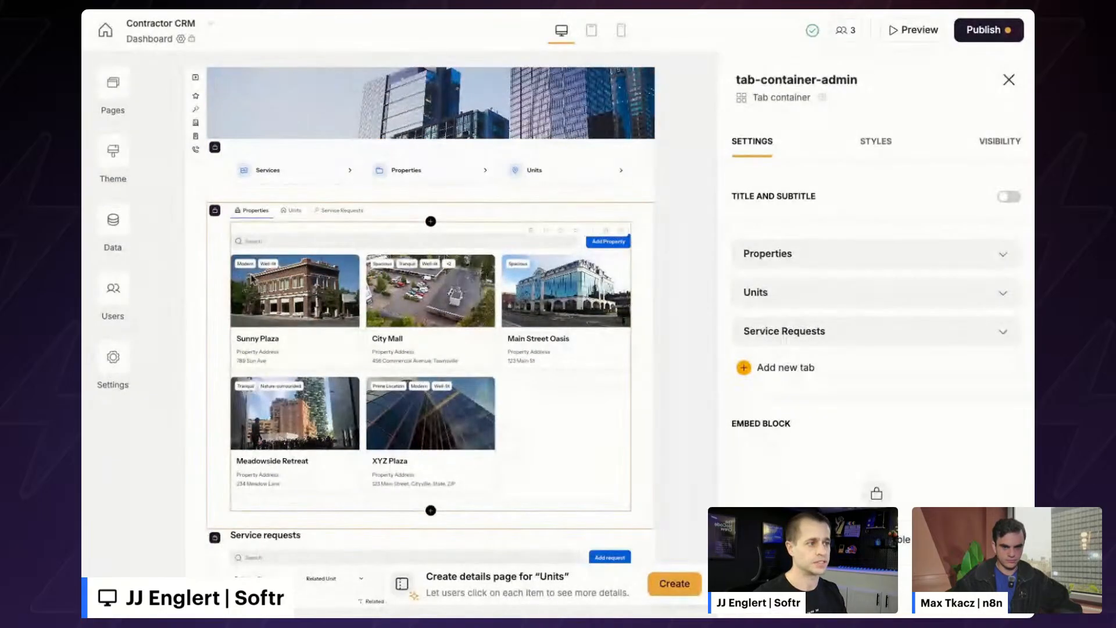
left_click(291, 211)
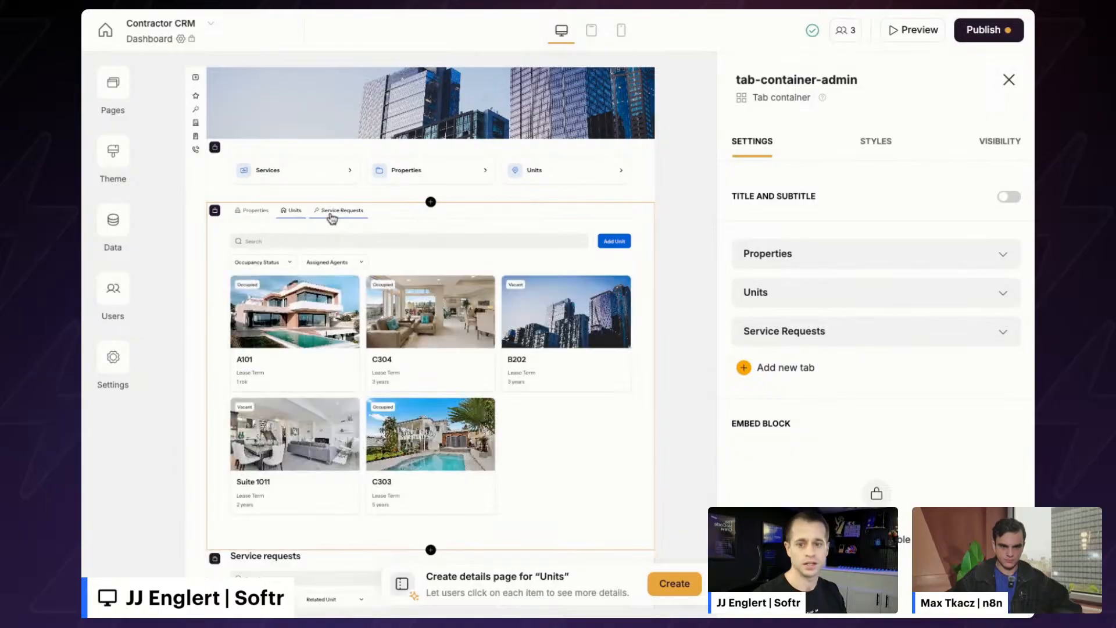
left_click(332, 218)
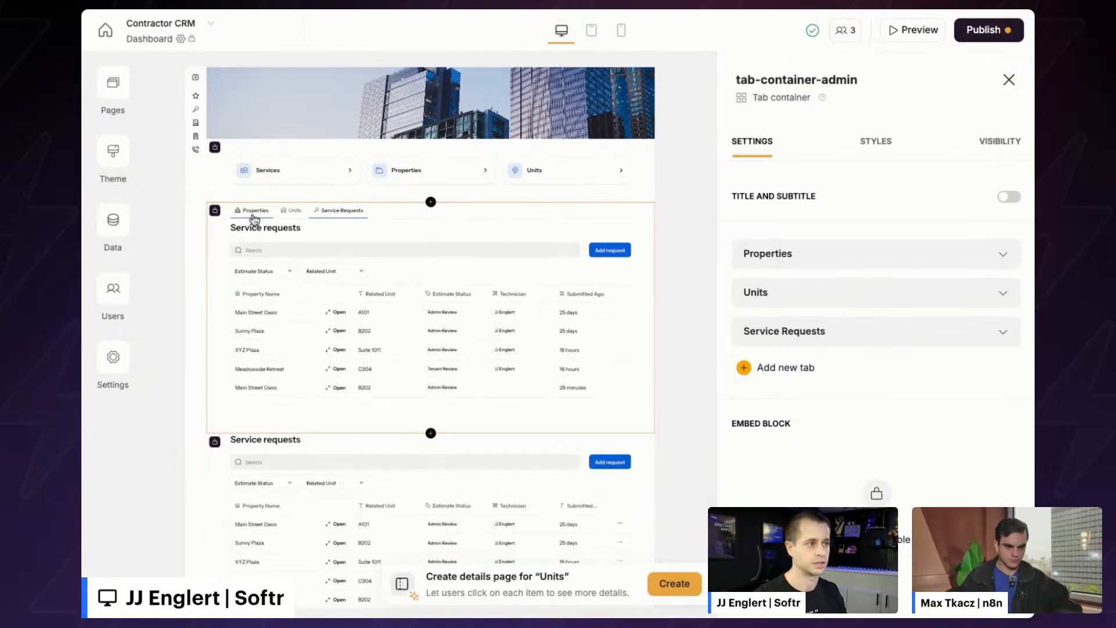
left_click(253, 217)
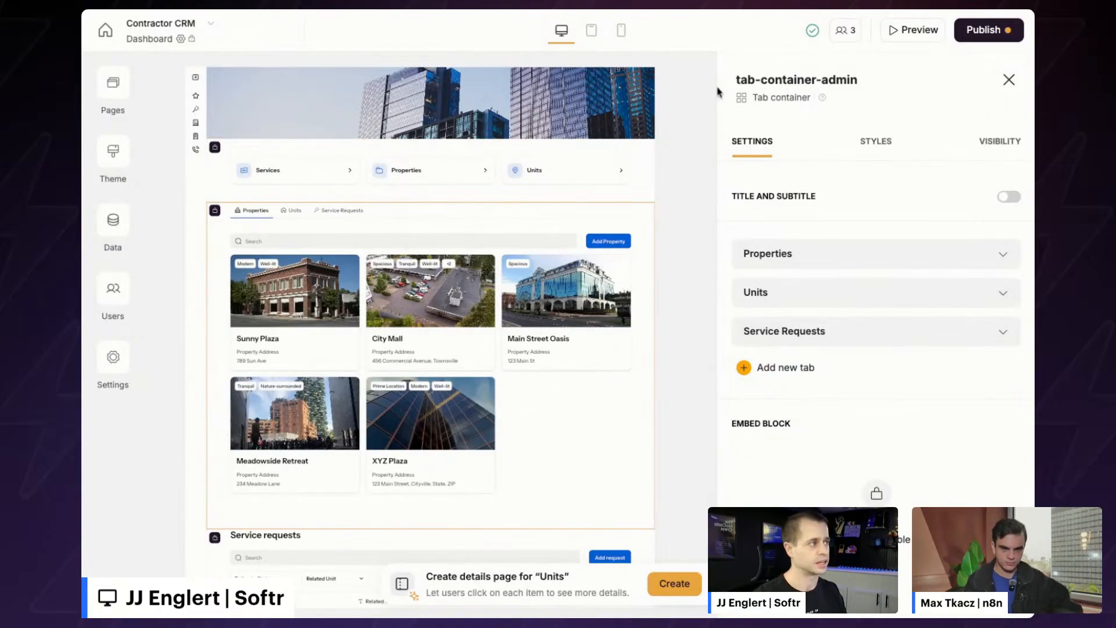
- Browse the block types available to add, then switch to the app preview
left_click(431, 202)
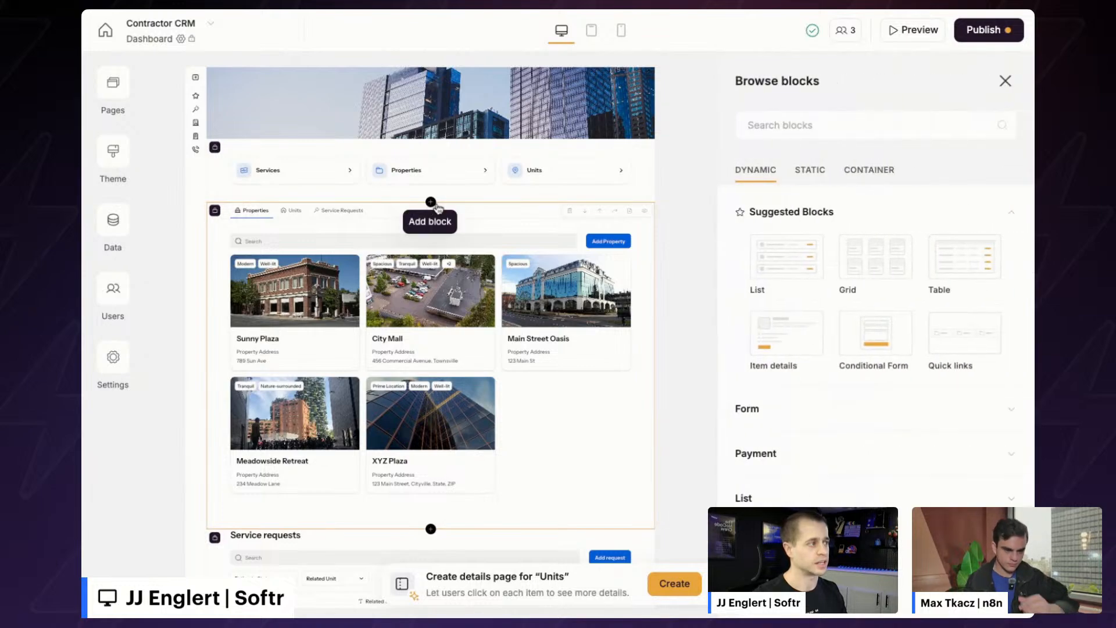
mouse_move(801, 275)
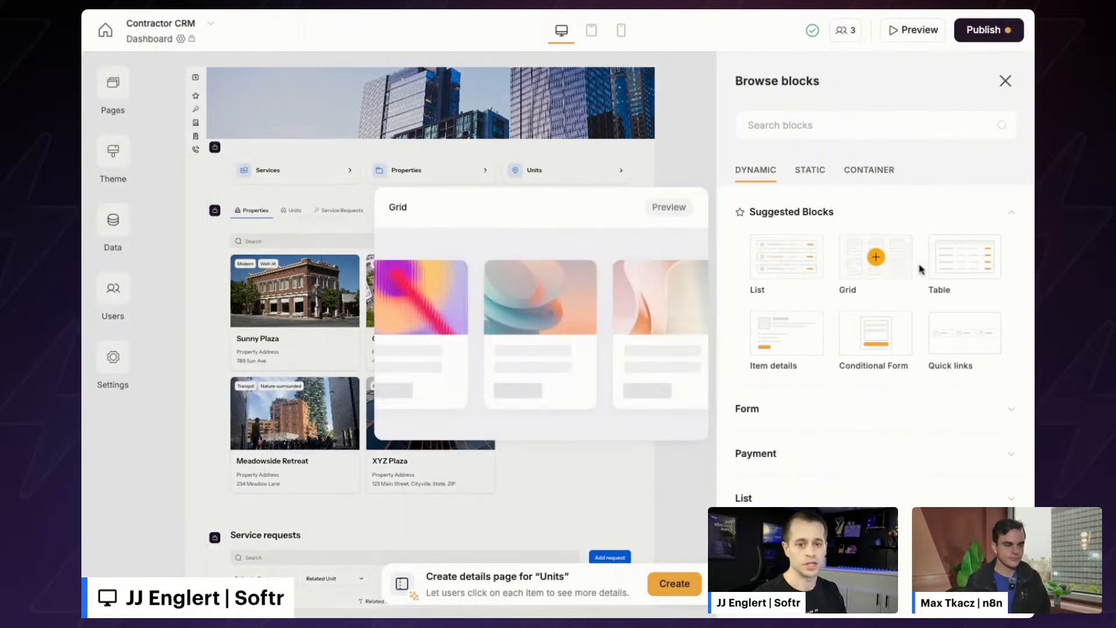
mouse_move(986, 270)
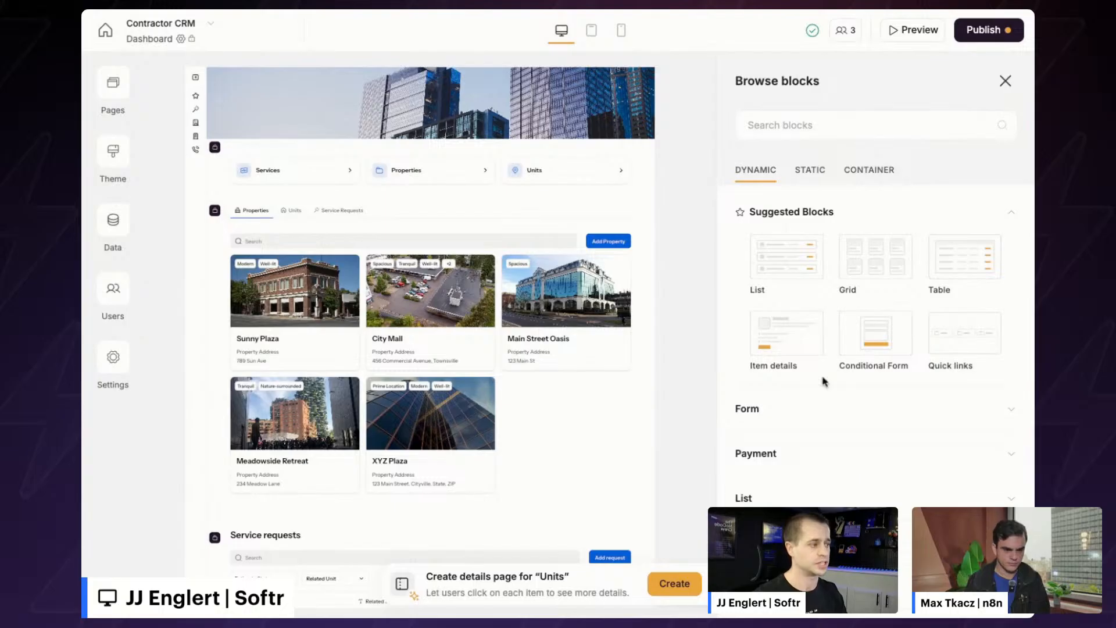
scroll(821, 406, "down", 2)
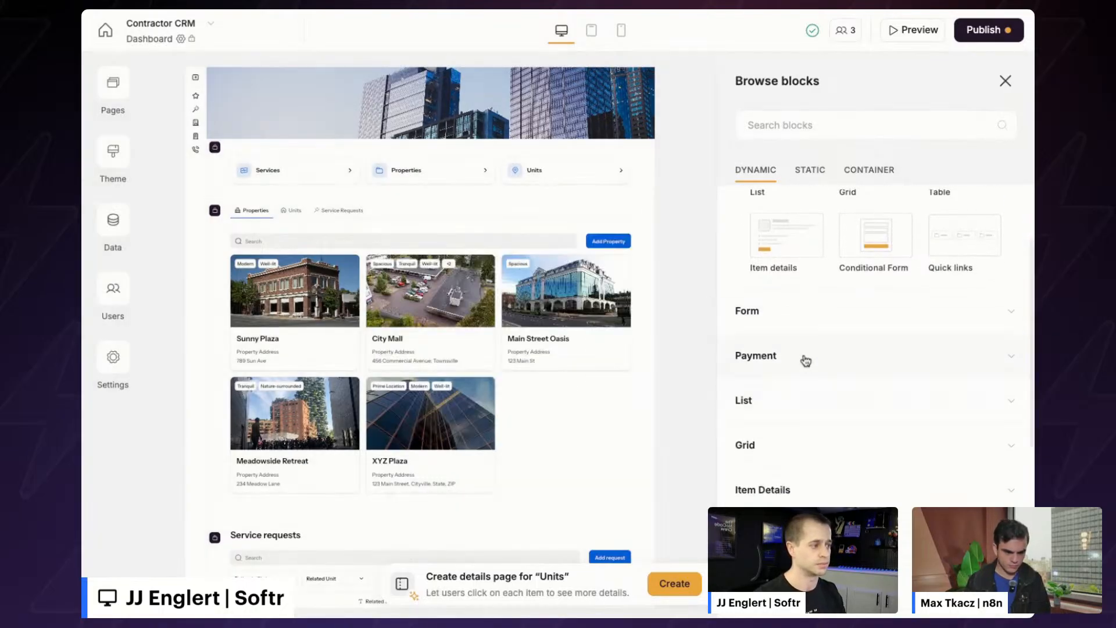
scroll(805, 360, "down", 1)
scroll(794, 394, "down", 2)
scroll(802, 379, "down", 2)
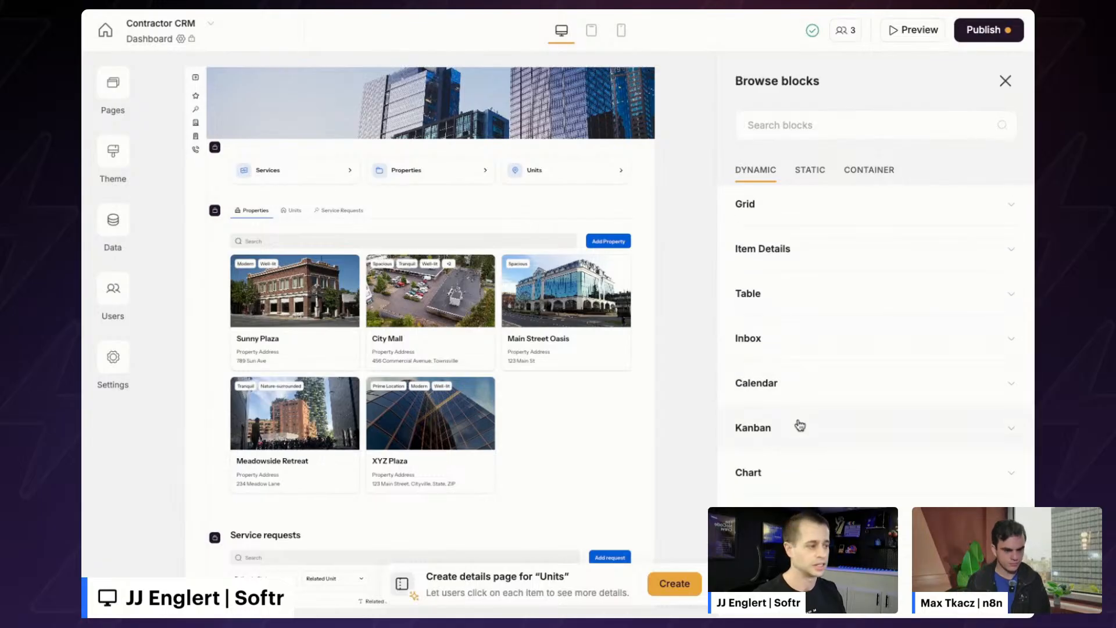
scroll(800, 426, "down", 1)
scroll(797, 423, "down", 1)
scroll(872, 377, "up", 8)
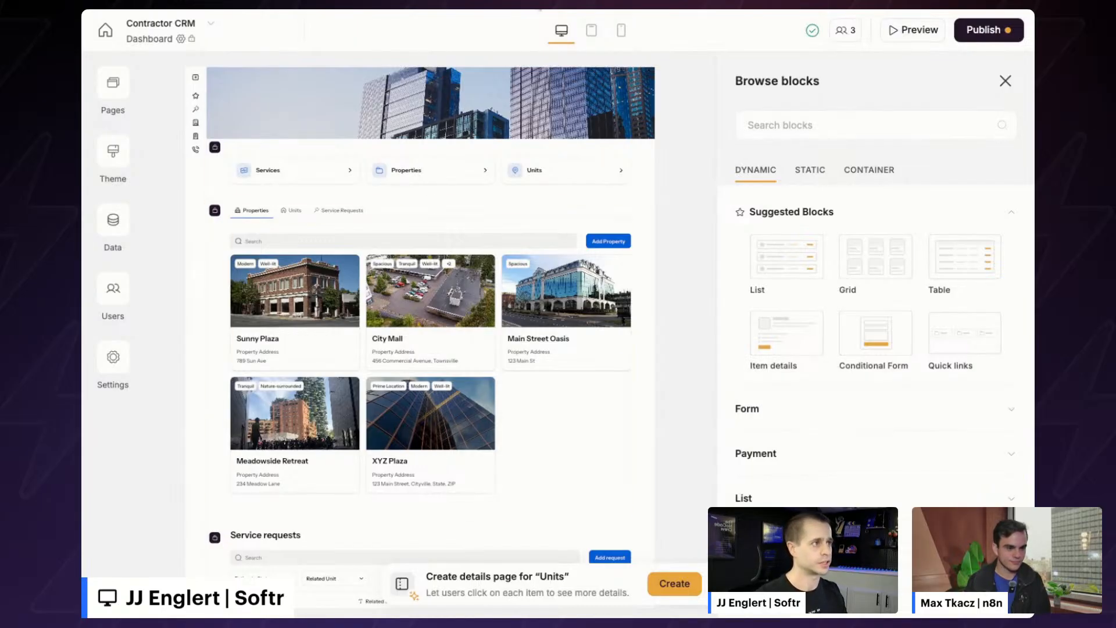
key("ctrl+Tab")
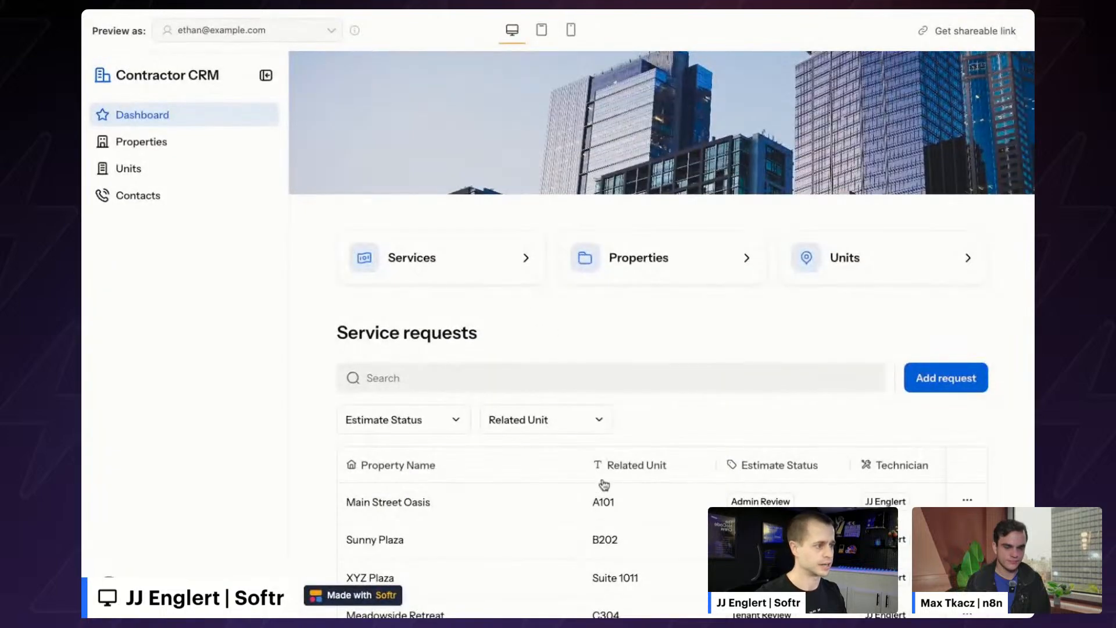
- Check the preview user, collapse the navigation, and cancel a new request form
left_click(277, 37)
left_click(222, 413)
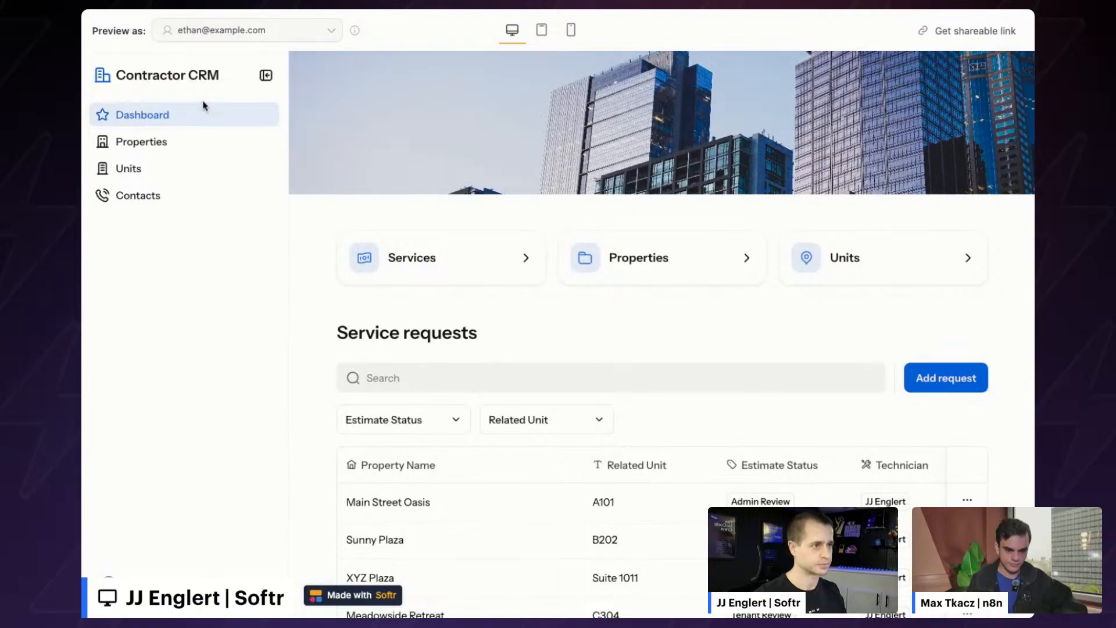
left_click(265, 76)
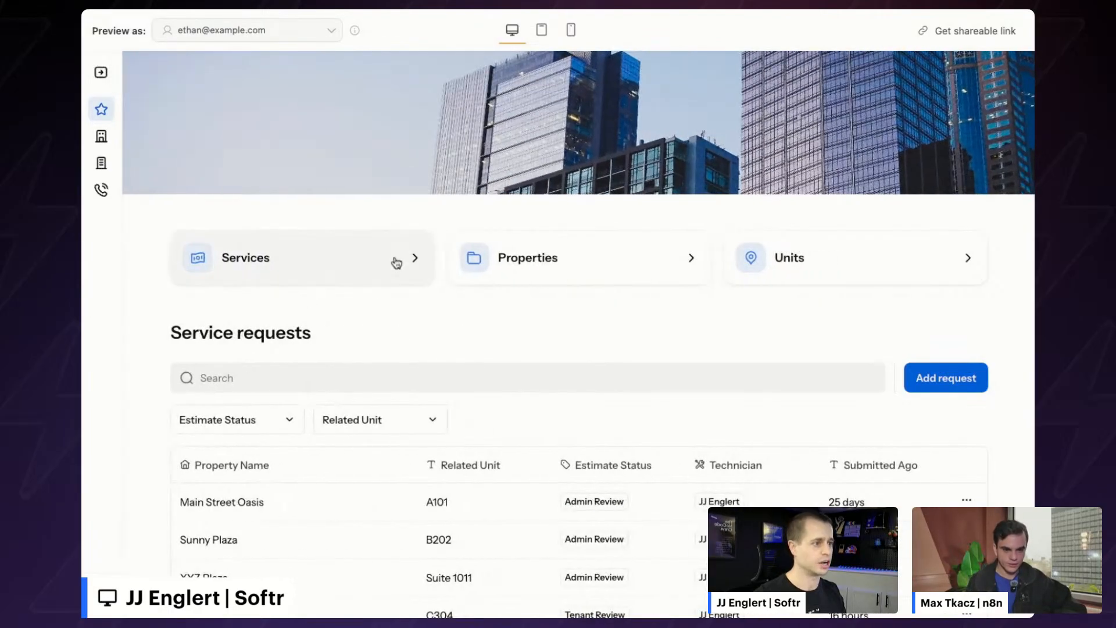
scroll(395, 259, "down", 3)
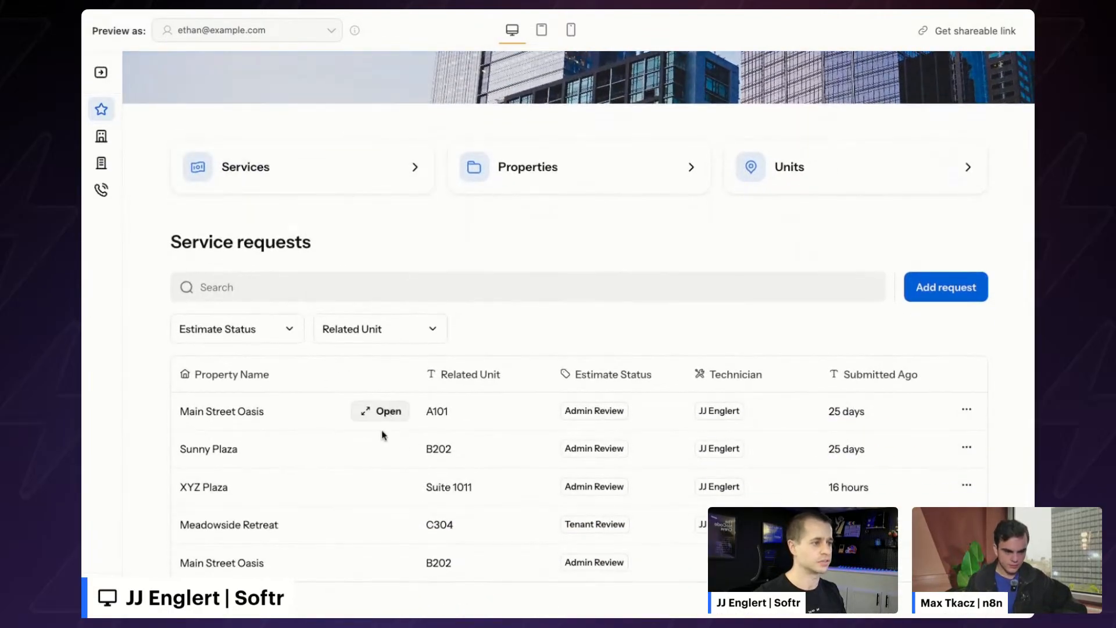
left_click(932, 300)
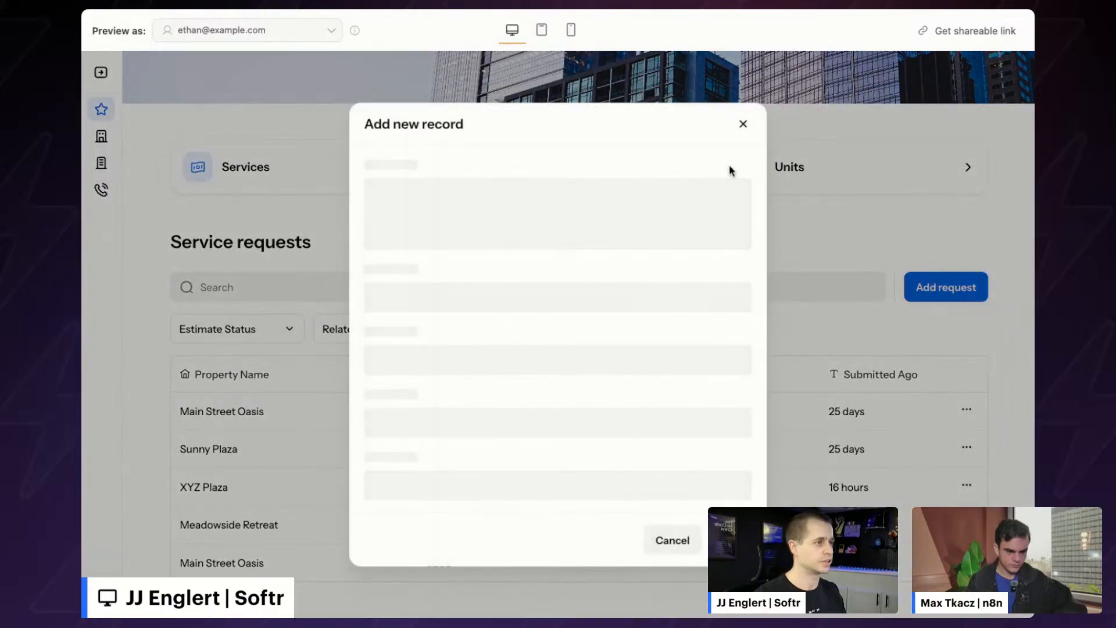
left_click(742, 118)
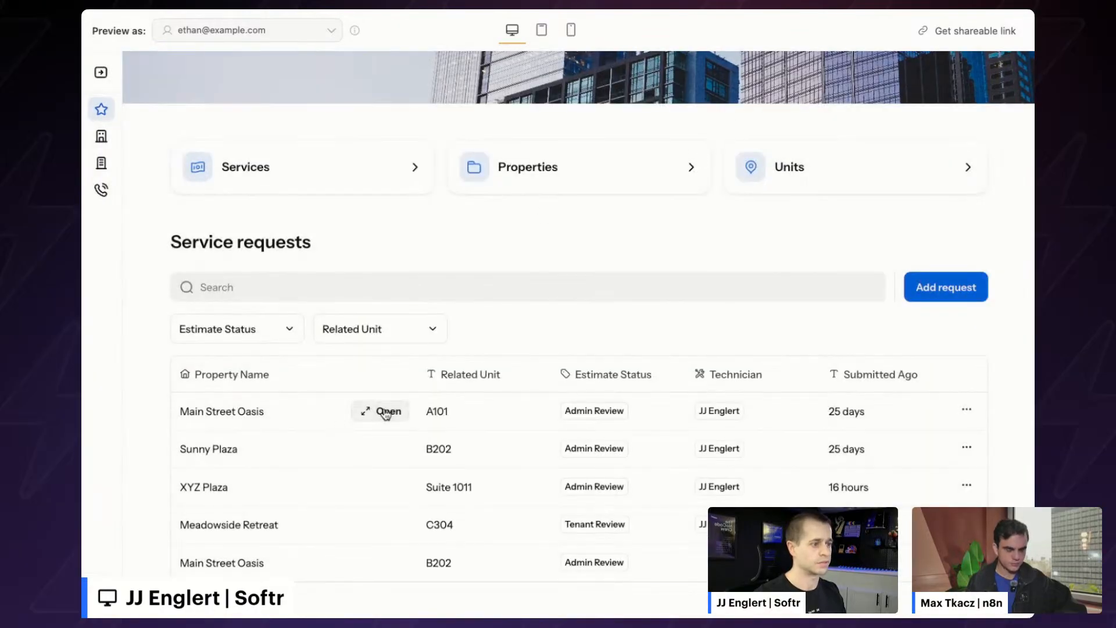
- Open the Main Street Oasis A101 request and scroll through its details
left_click(384, 413)
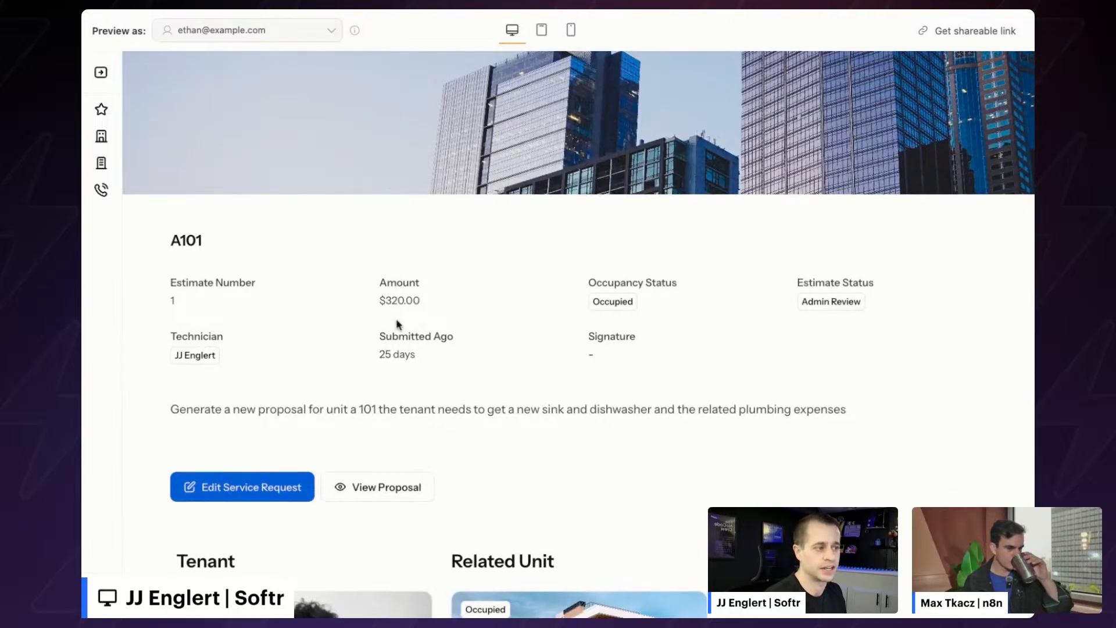
scroll(427, 294, "down", 5)
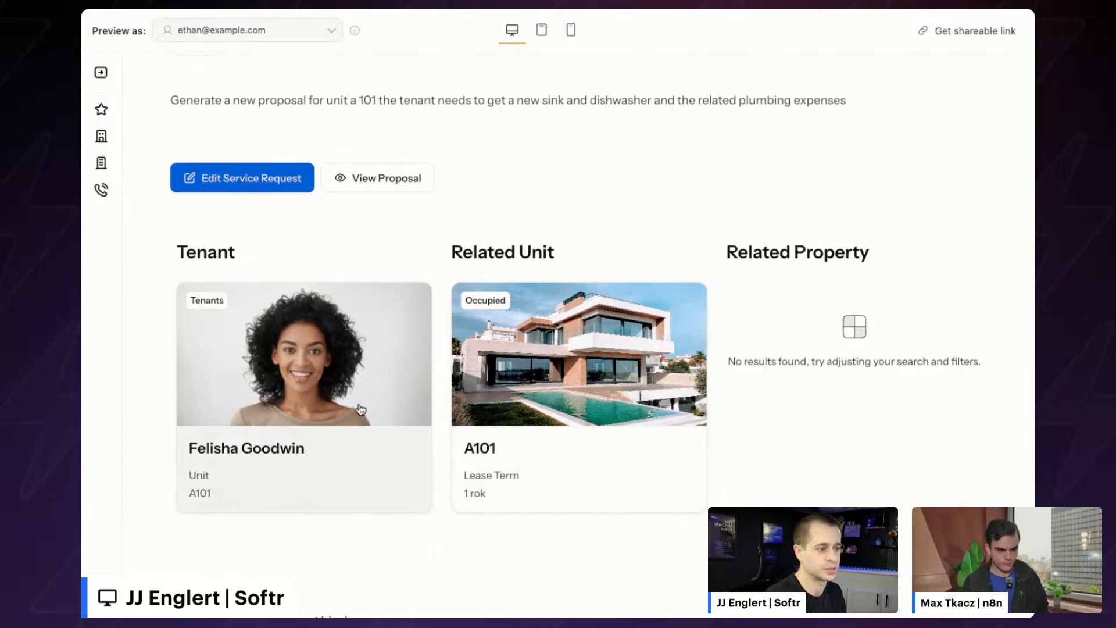
scroll(356, 406, "down", 5)
scroll(301, 463, "down", 2)
scroll(301, 462, "up", 10)
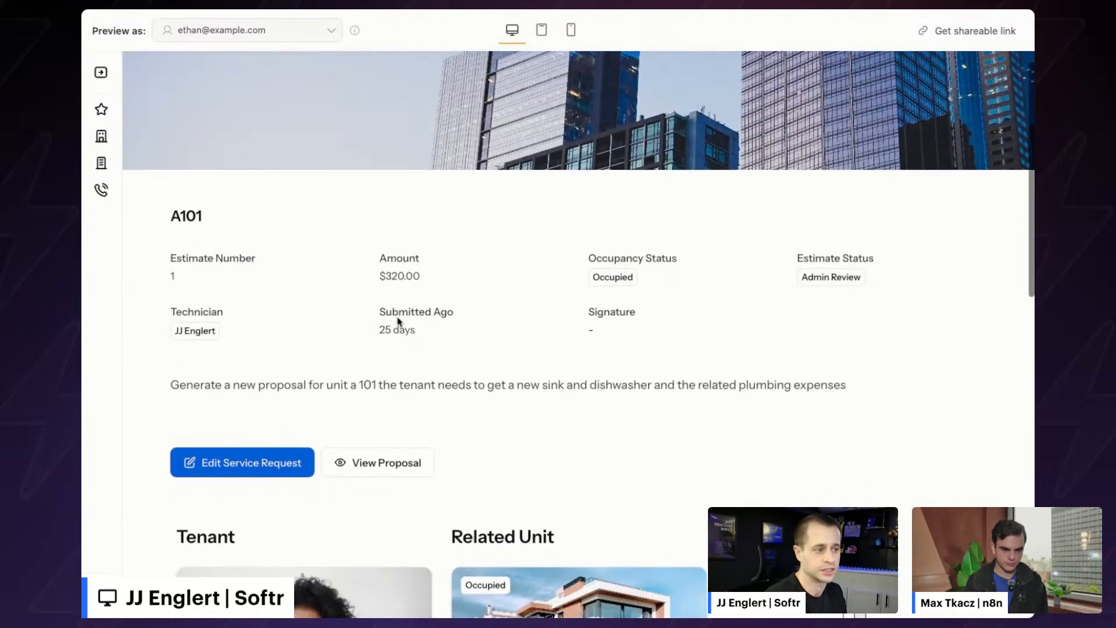
- Open the A101 Update Service Request form and select its Notes text
left_click(262, 463)
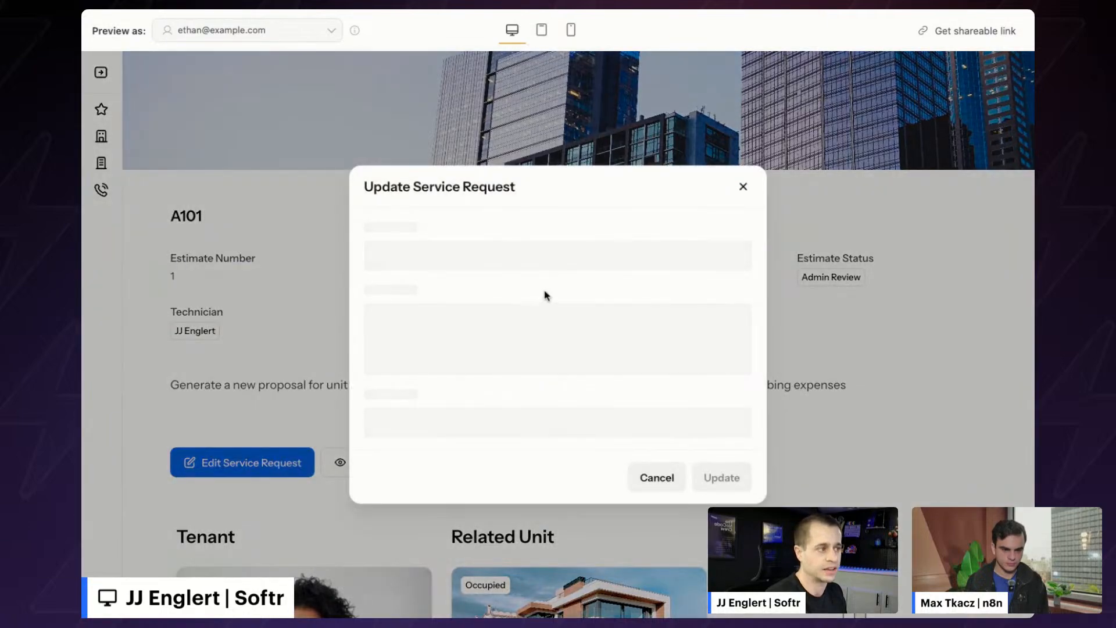
left_click(440, 356)
left_click_drag(651, 331, 334, 336)
triple_click(454, 333)
left_click(454, 335)
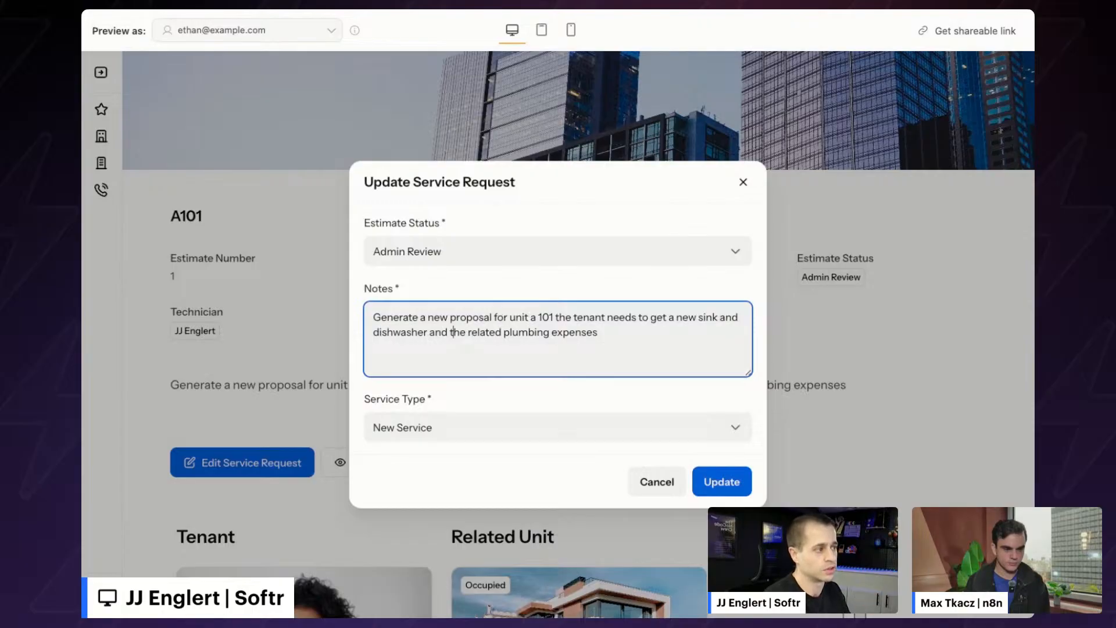
- Highlight 'a new sink', 'dishwasher' and 'related plumbing expenses' in the notes
left_click_drag(718, 316, 666, 316)
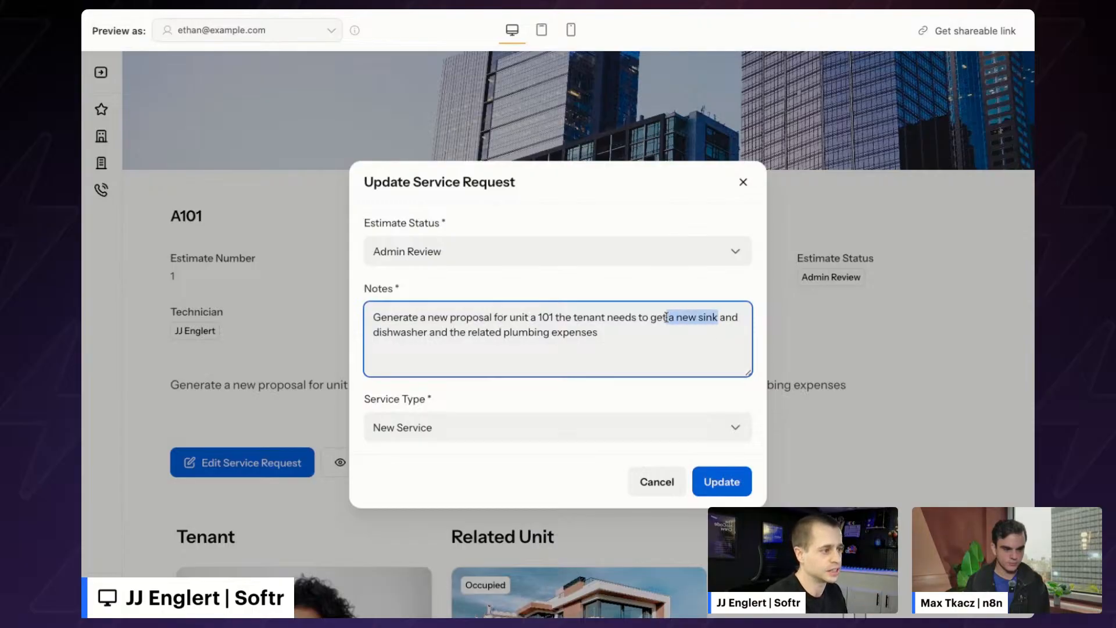
double_click(409, 333)
left_click_drag(602, 331, 468, 332)
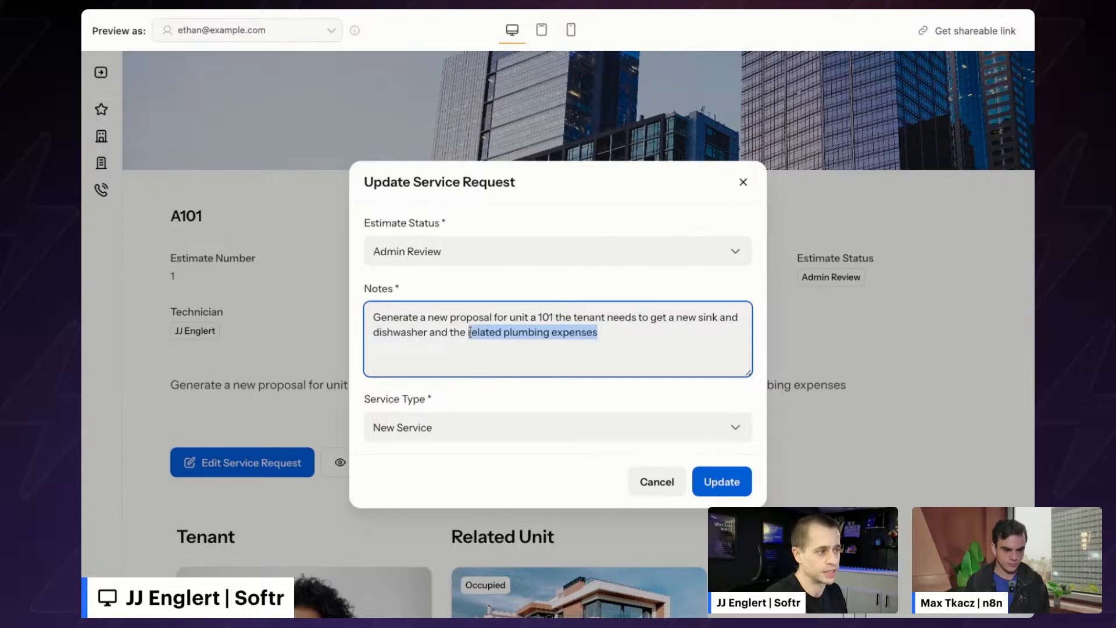
left_click(492, 332)
left_click_drag(599, 333, 581, 320)
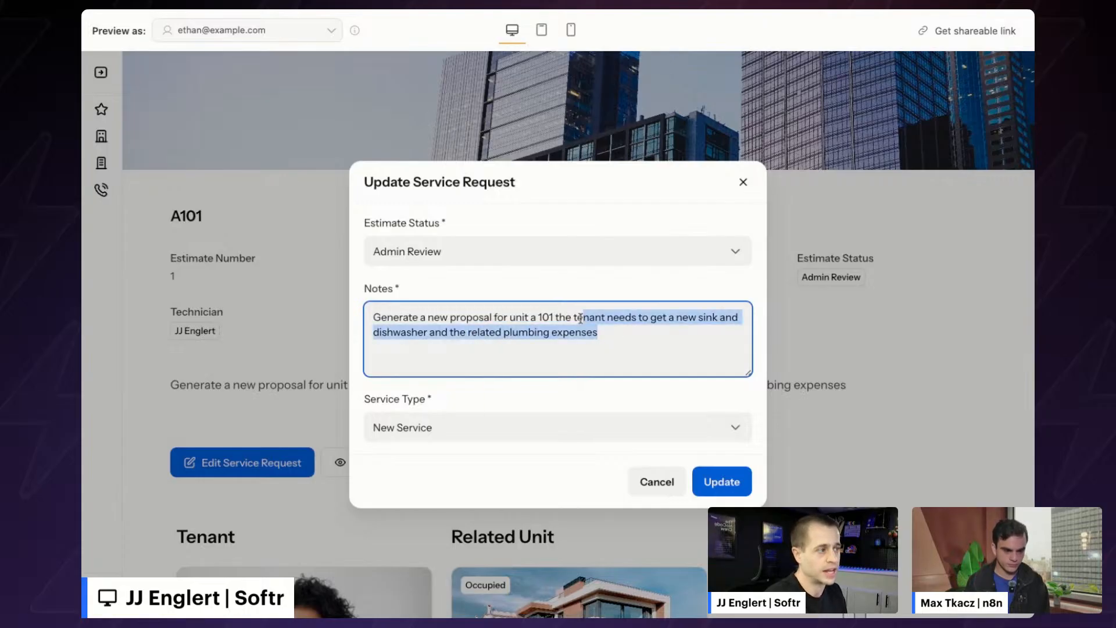
left_click(610, 8)
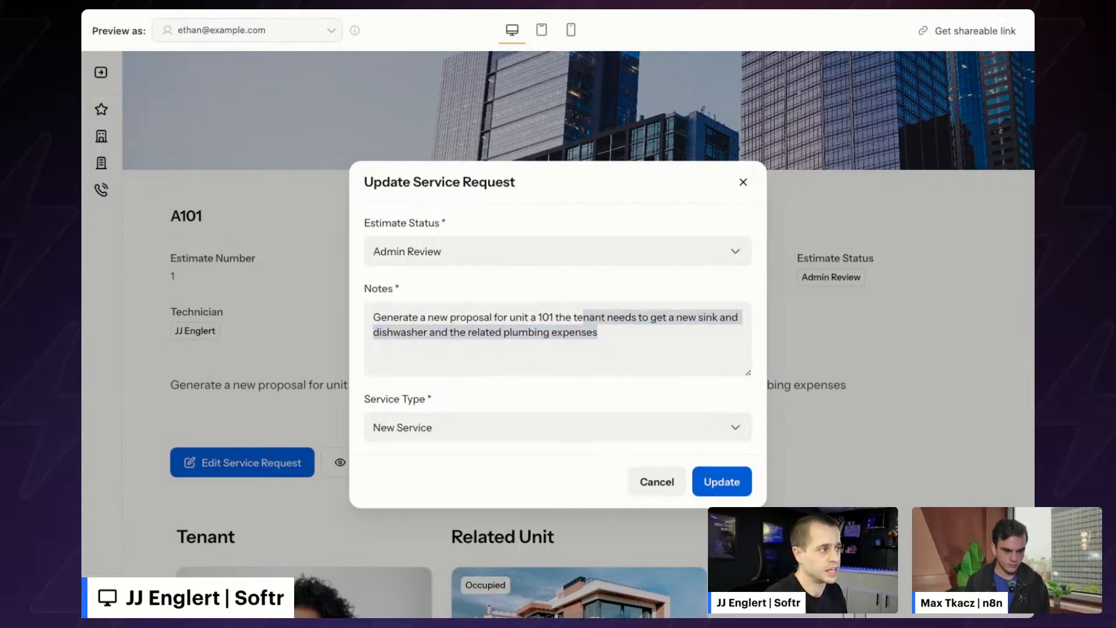
left_click(604, 8)
scroll(581, 241, "right", 2)
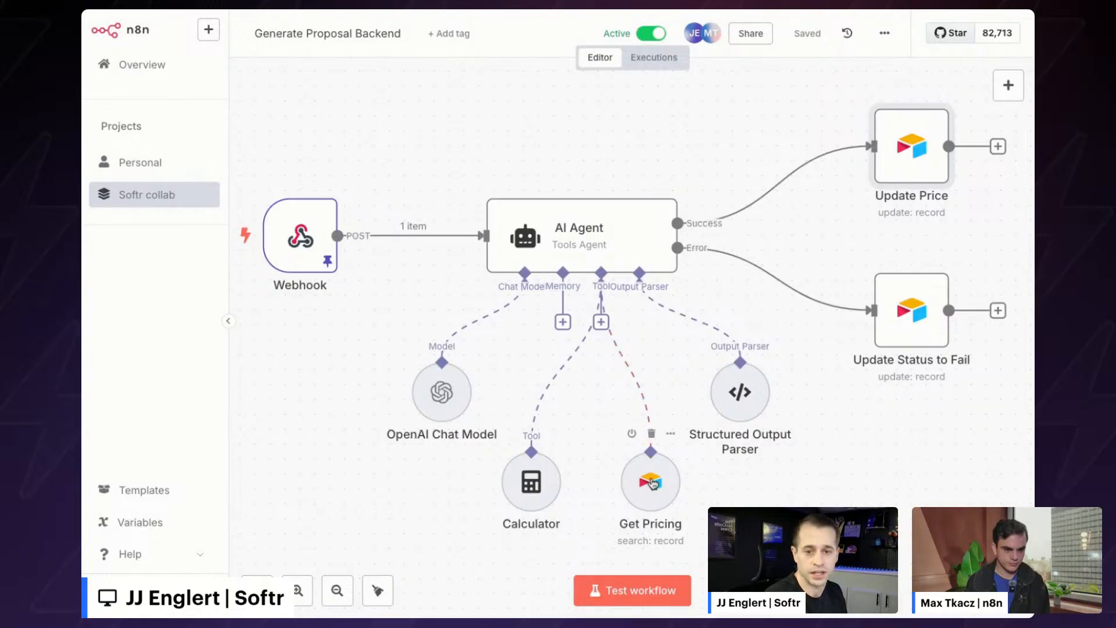
scroll(652, 482, "down", 1)
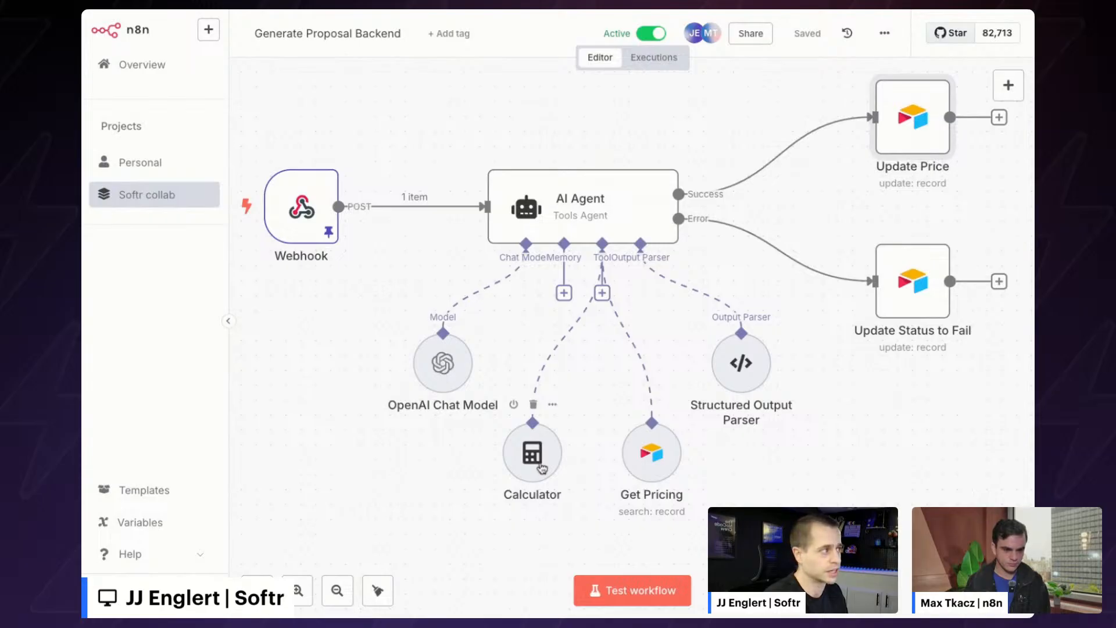
scroll(802, 221, "up", 2)
scroll(801, 222, "right", 2)
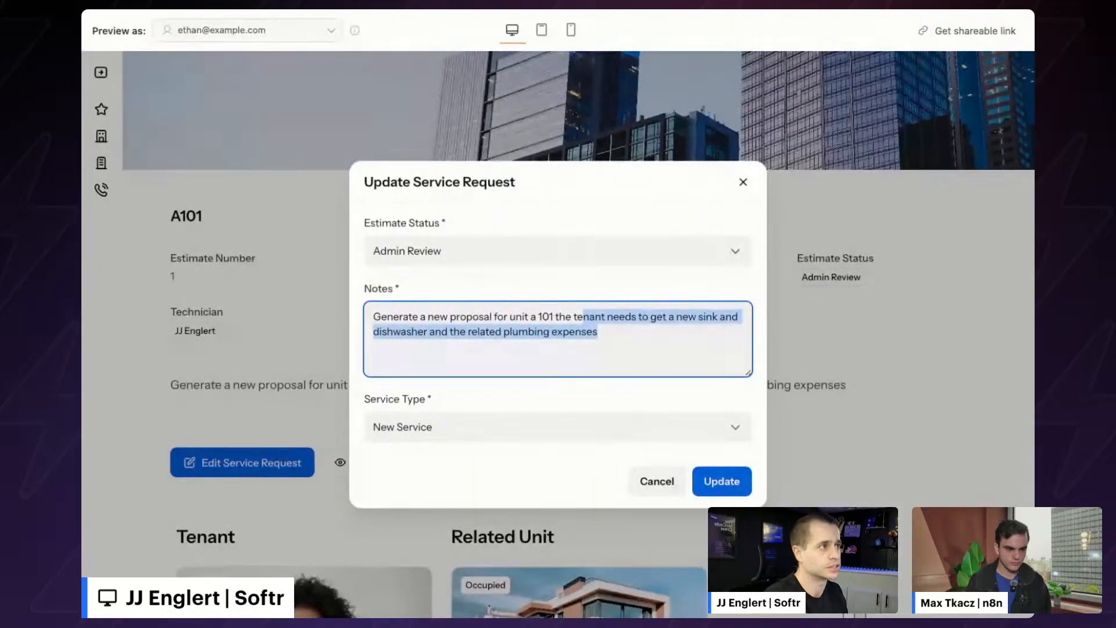
- Open the A101 proposal and highlight part of its title
scroll(314, 256, "down", 2)
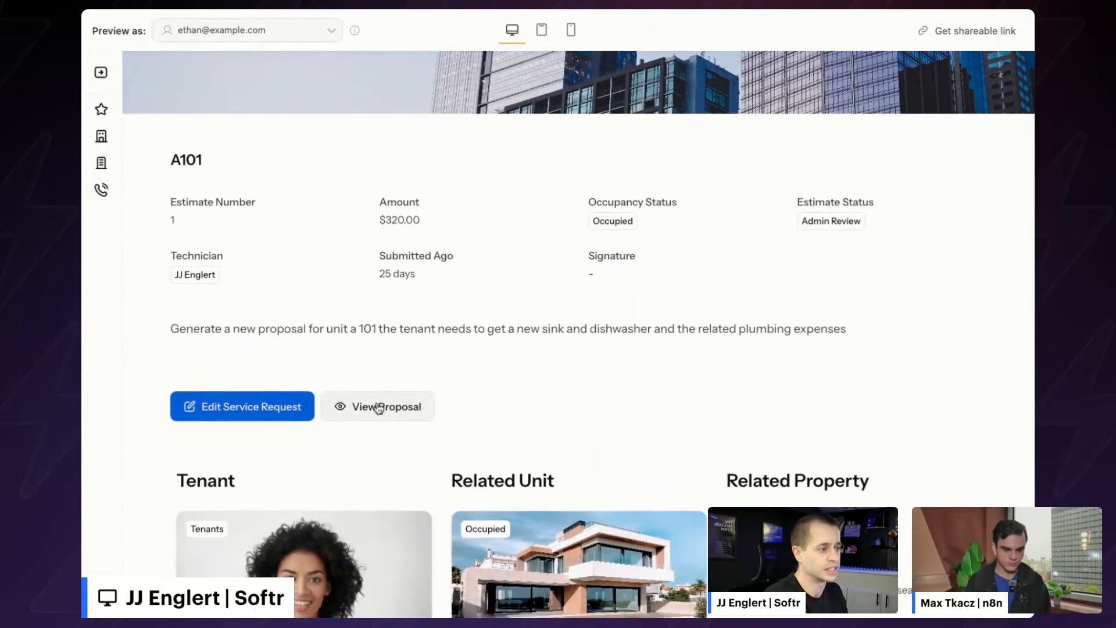
left_click(378, 407)
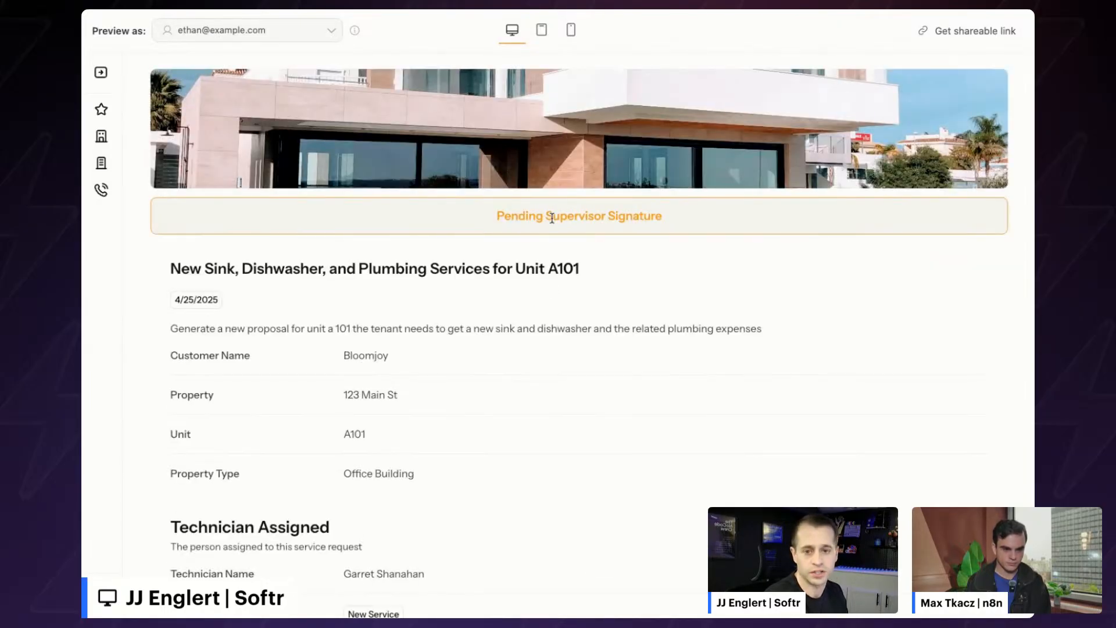
left_click_drag(546, 217, 643, 216)
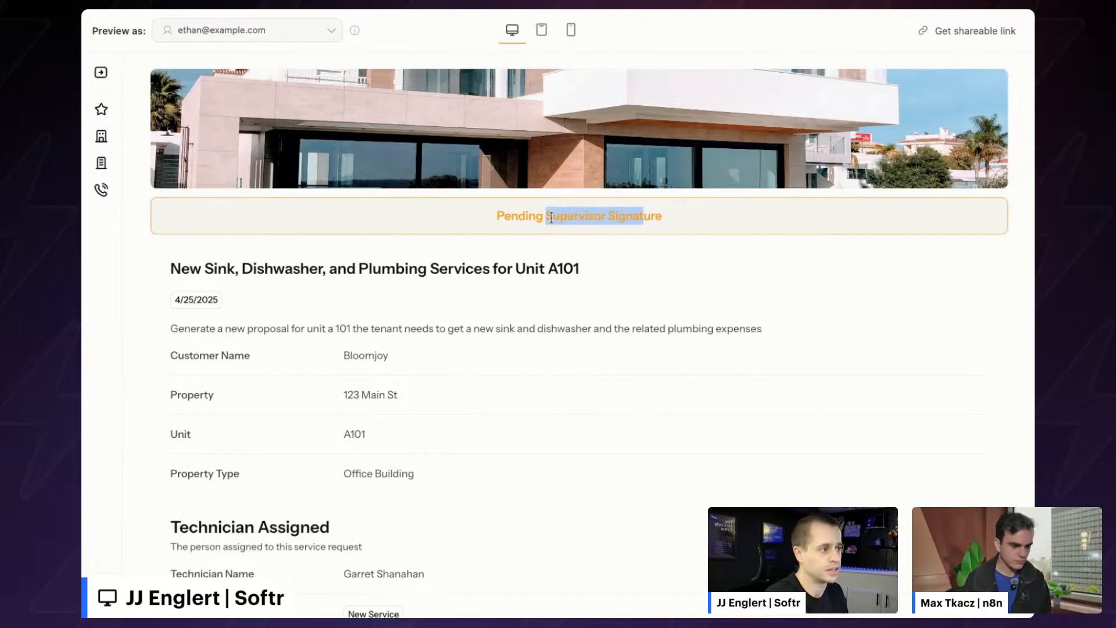
scroll(568, 256, "down", 2)
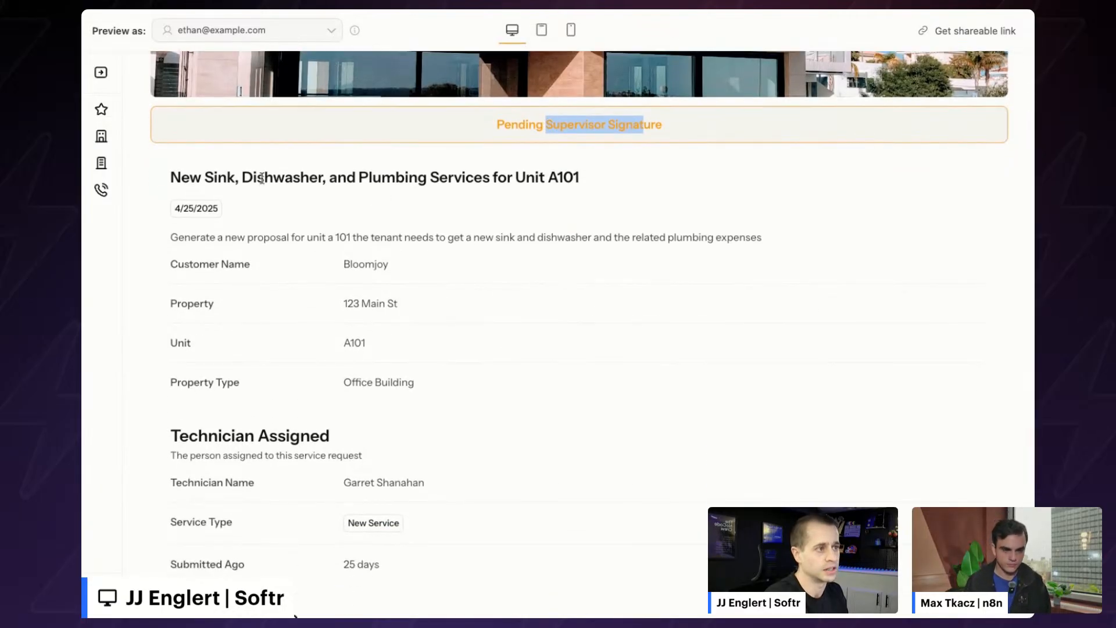
left_click_drag(253, 177, 408, 179)
left_click(416, 185)
- Highlight the proposal's item price summary and the $320.00 total
scroll(416, 184, "down", 3)
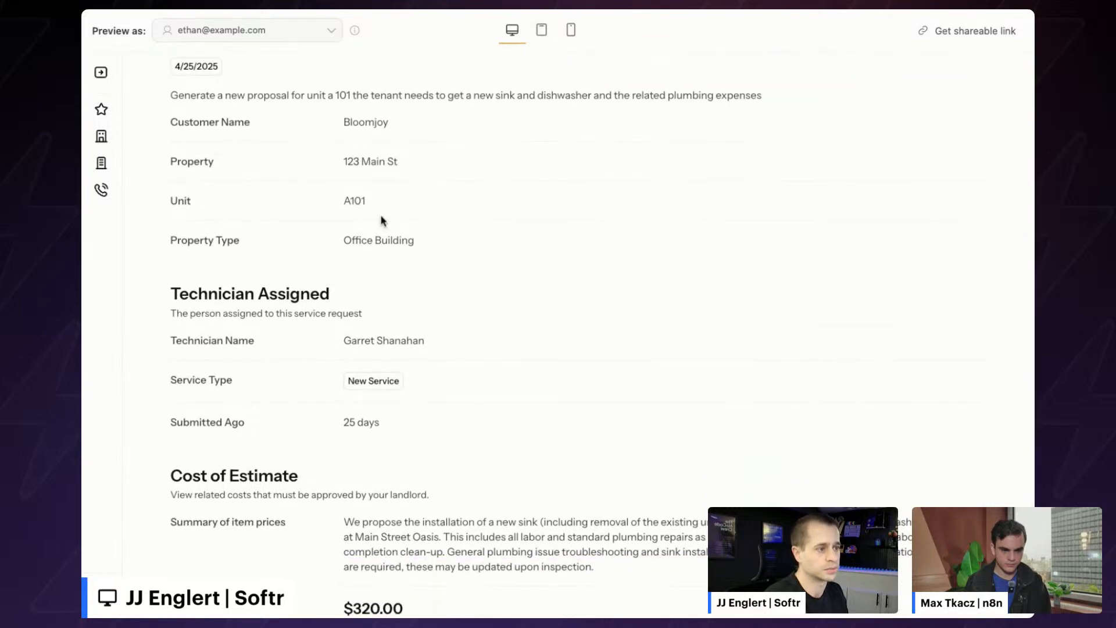
scroll(373, 211, "down", 1)
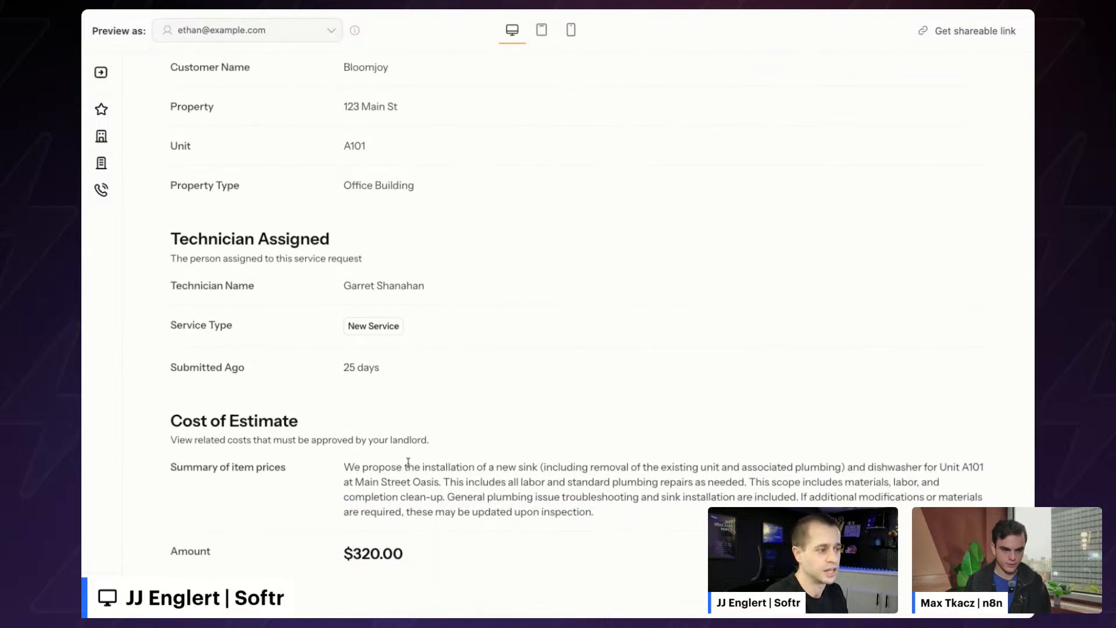
left_click_drag(405, 466, 506, 496)
left_click(433, 546)
left_click_drag(400, 555, 380, 554)
left_click(418, 521)
scroll(443, 436, "up", 5)
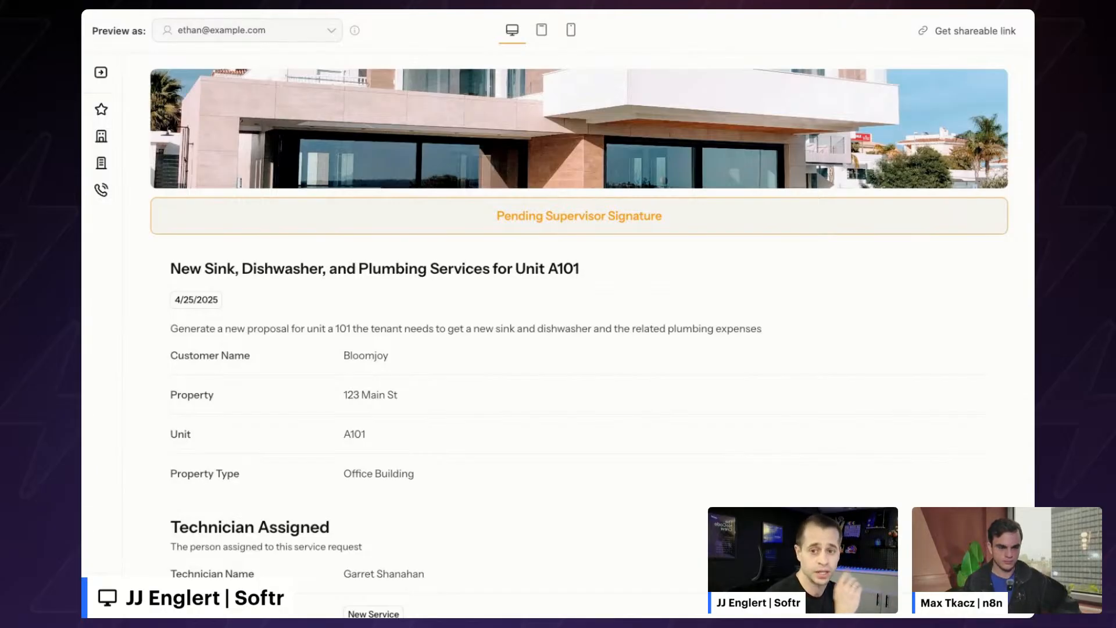
- Switch the preview to the assigned technician user
left_click(247, 30)
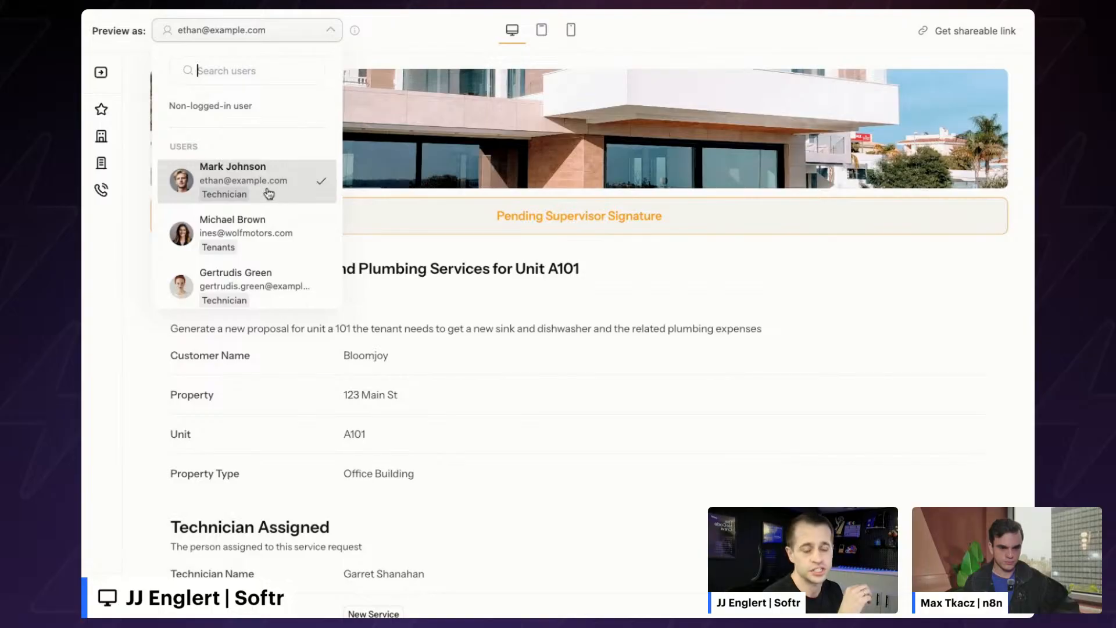
scroll(281, 203, "down", 1)
scroll(281, 203, "down", 8)
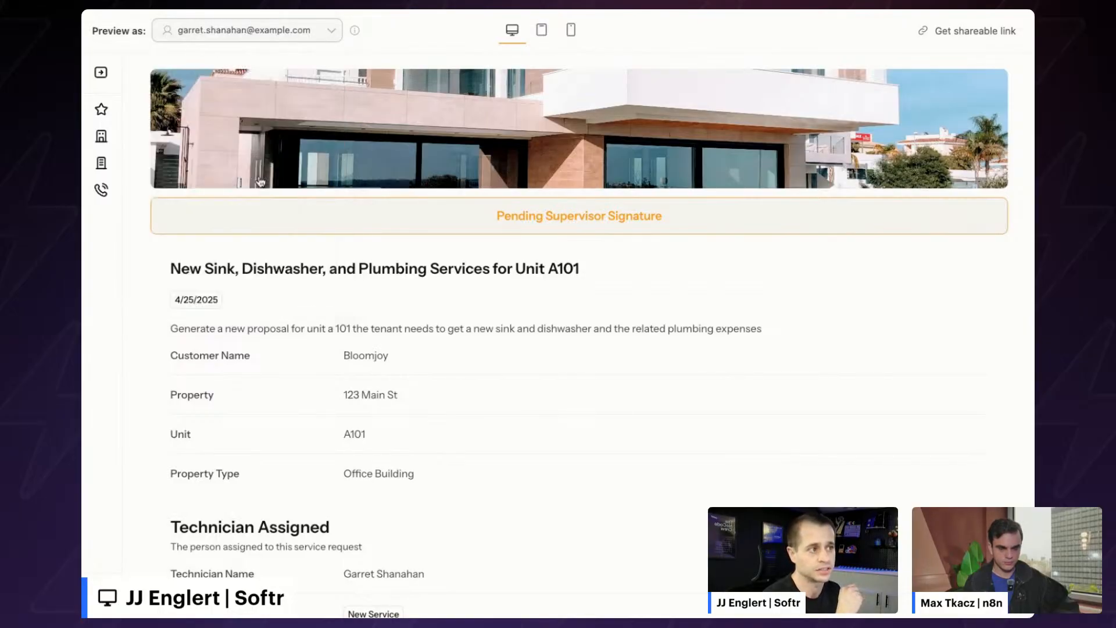
left_click(260, 181)
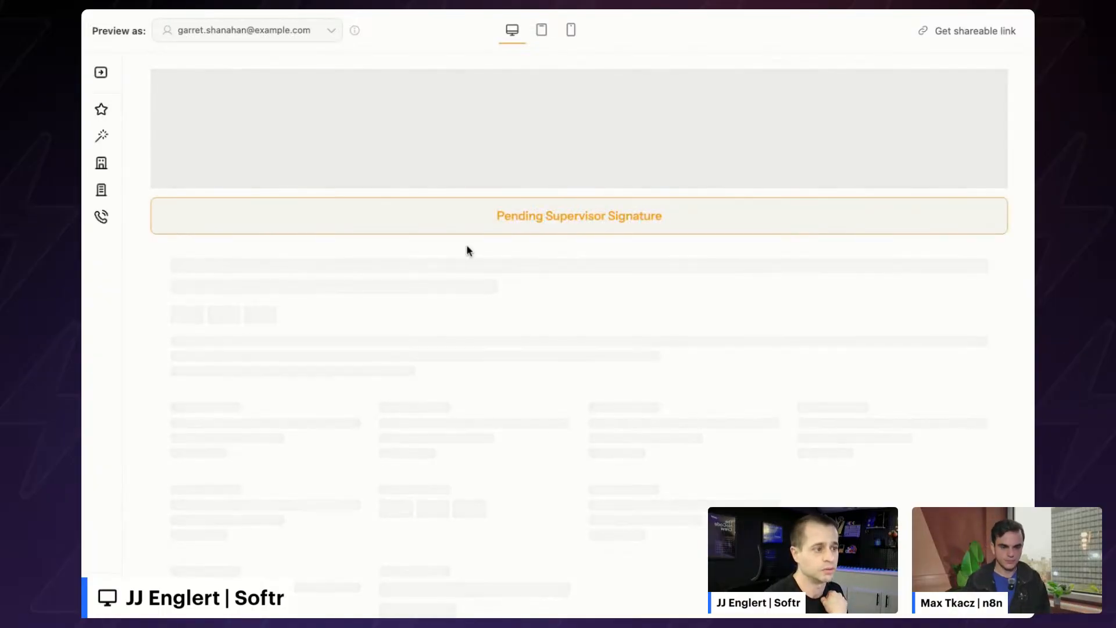
- Draw a signature on the A101 proposal and submit the update
scroll(408, 319, "down", 5)
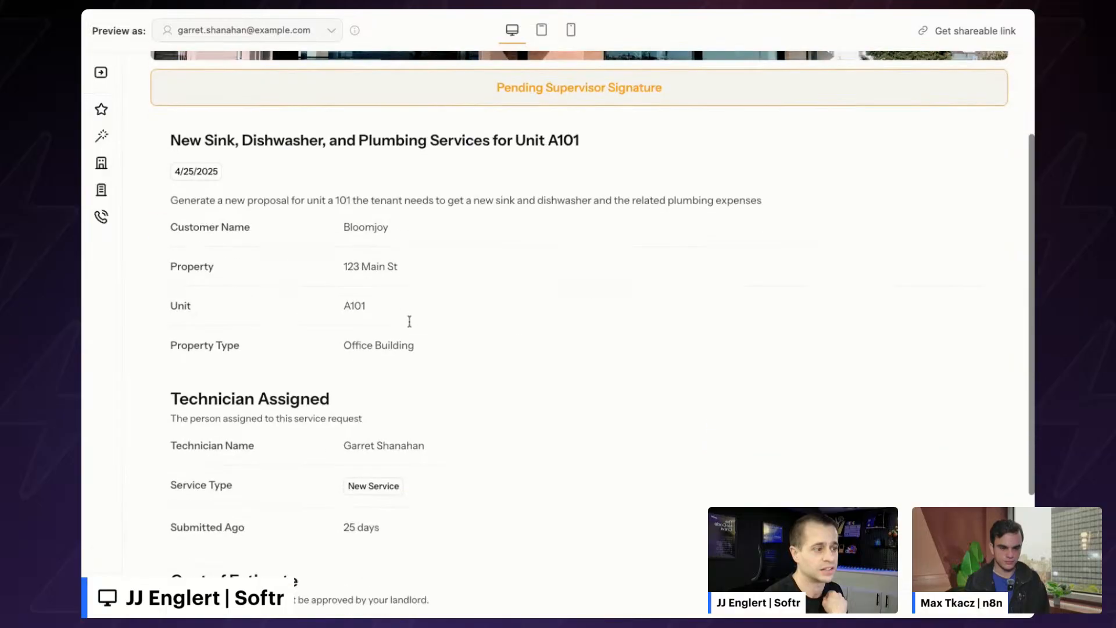
left_click(208, 569)
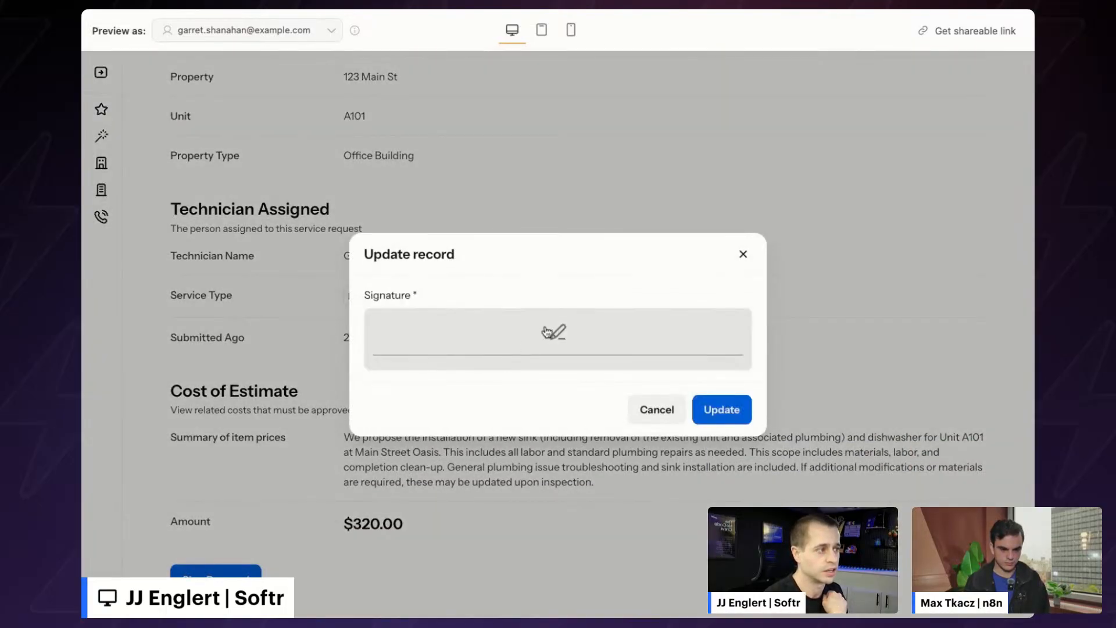
left_click(556, 332)
left_click_drag(523, 289, 479, 366)
mouse_move(446, 326)
left_mouse_down()
mouse_move(573, 351)
mouse_move(744, 359)
left_mouse_up()
left_click(828, 453)
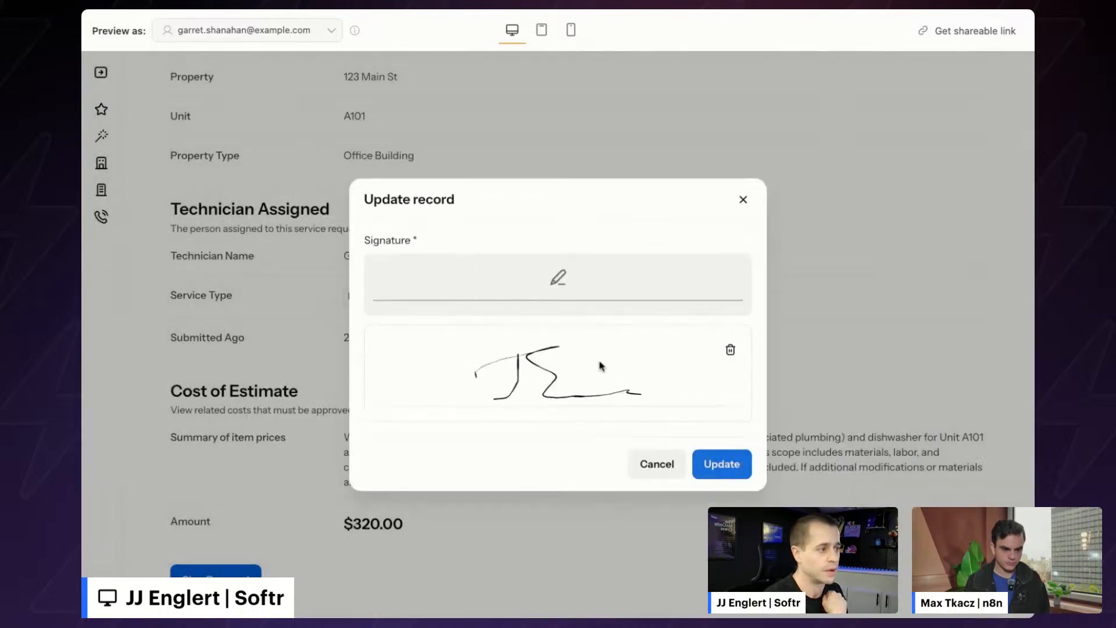
left_click(719, 463)
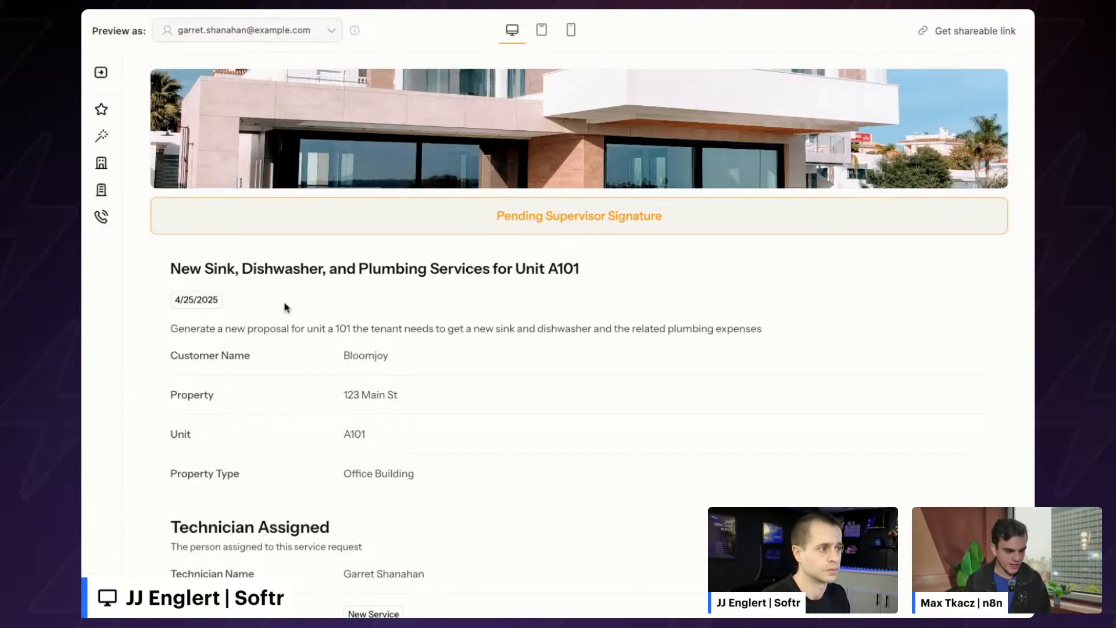
- Go to the service requests list and cancel a new service request form
scroll(286, 323, "down", 1)
scroll(286, 323, "up", 1)
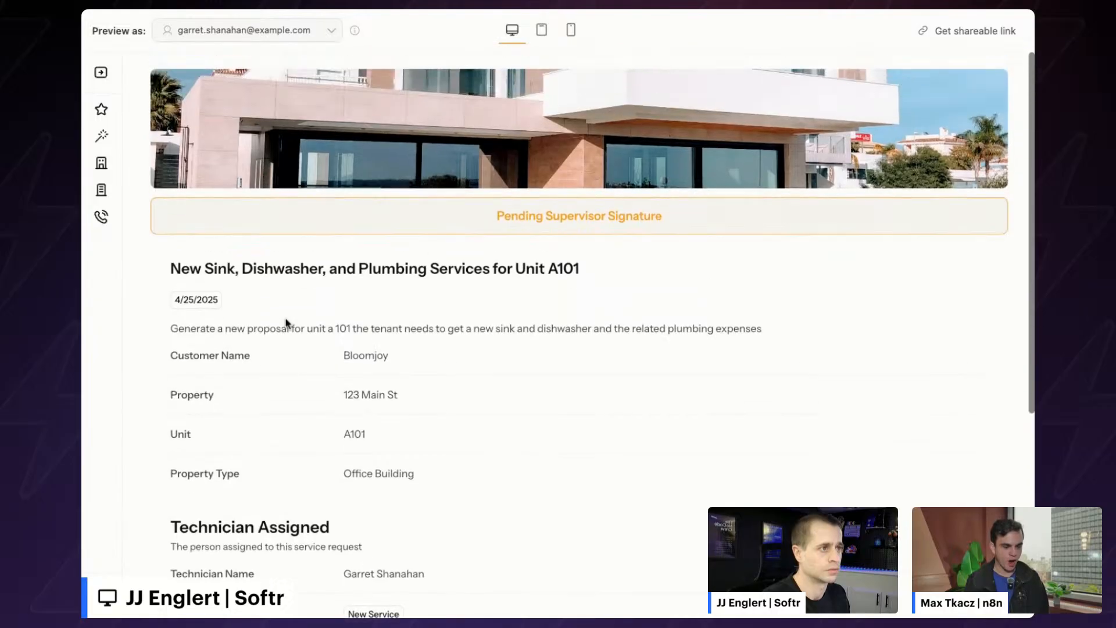
left_click(101, 73)
left_click(161, 141)
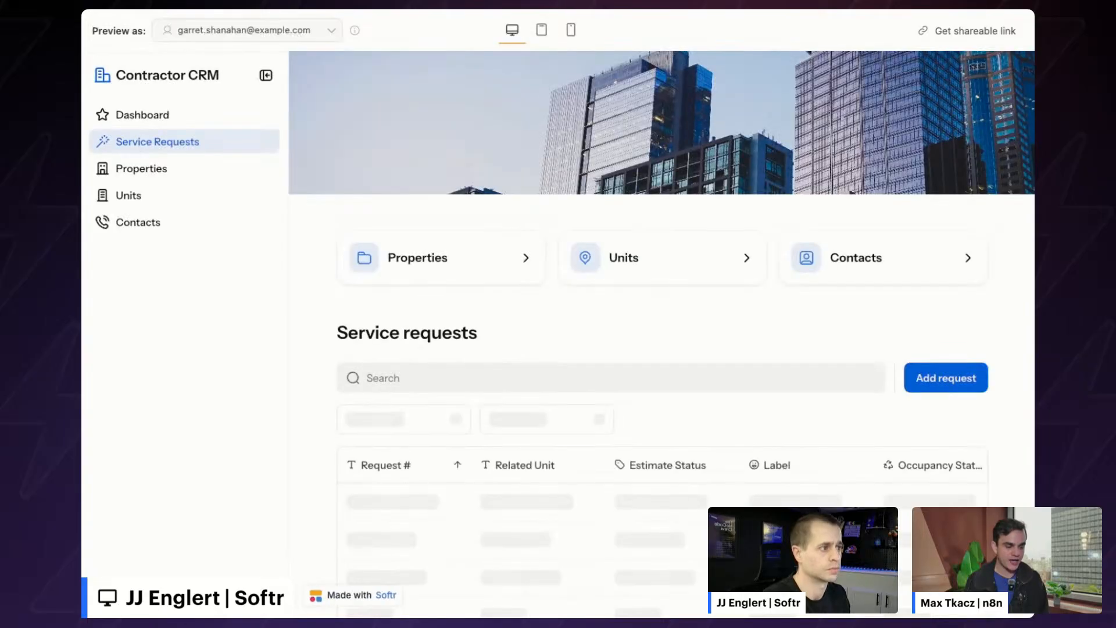
left_click(945, 380)
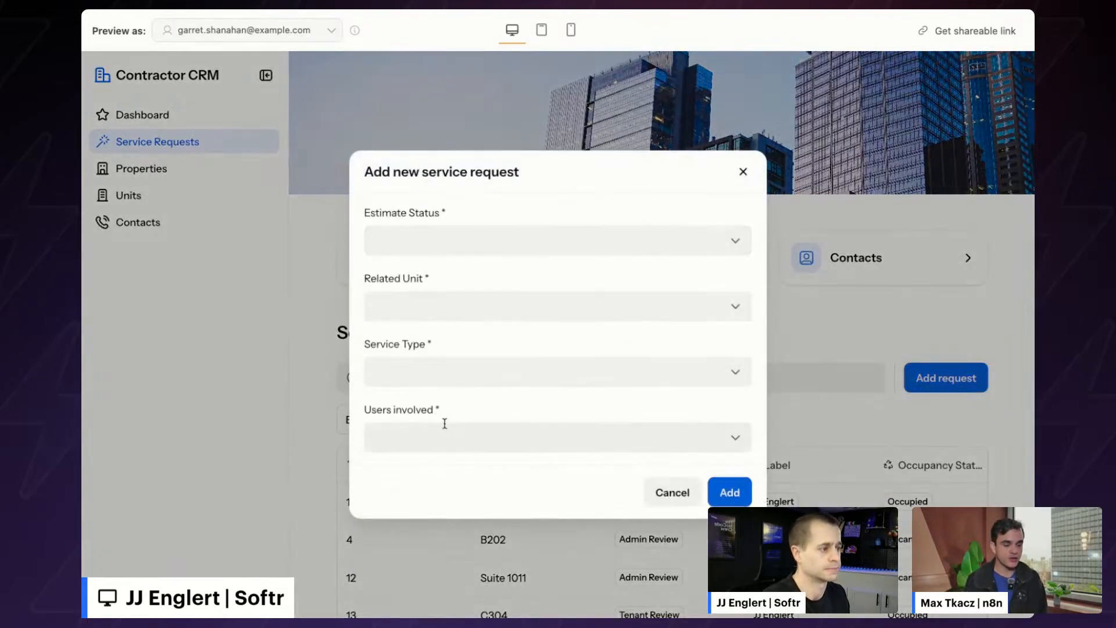
left_click(287, 324)
- Collapse the sidebar and scroll the widened Service requests table
scroll(582, 250, "down", 3)
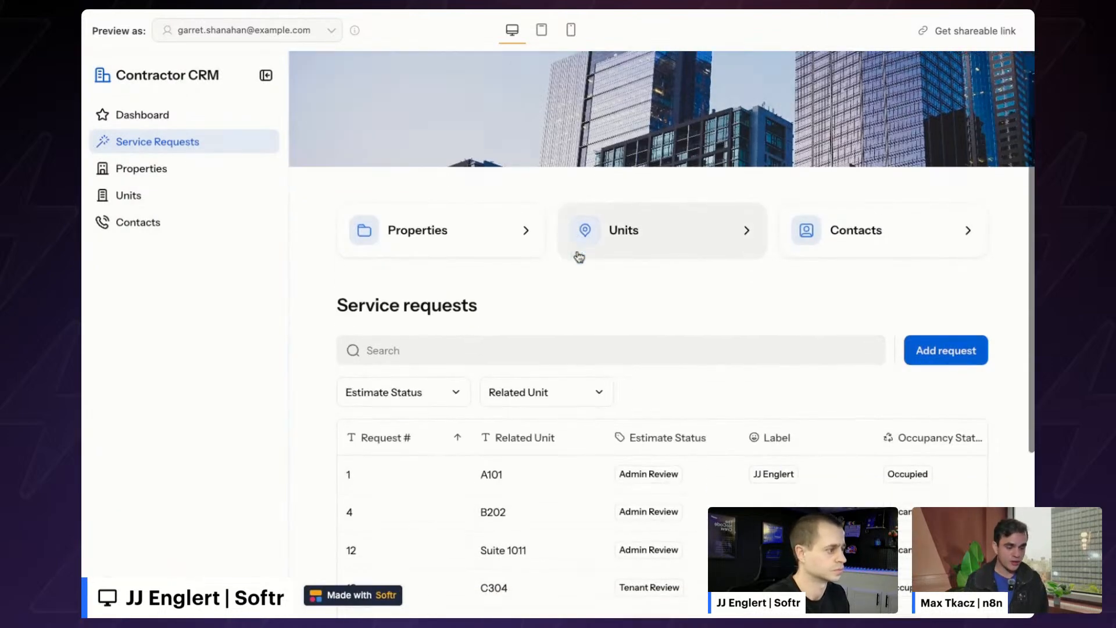
scroll(578, 256, "up", 3)
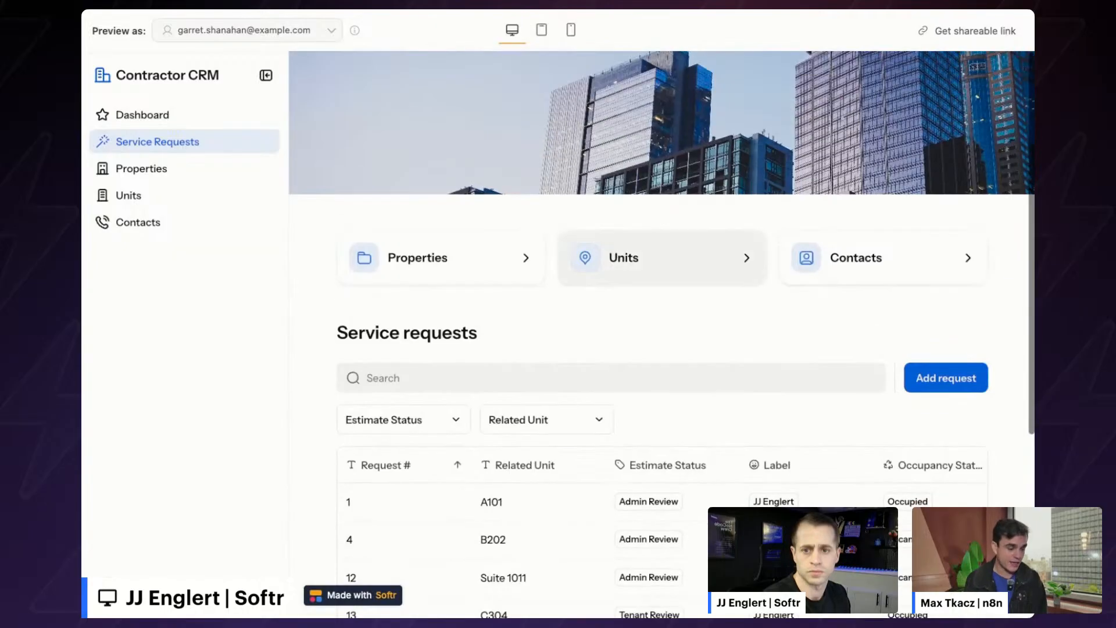
left_click(265, 80)
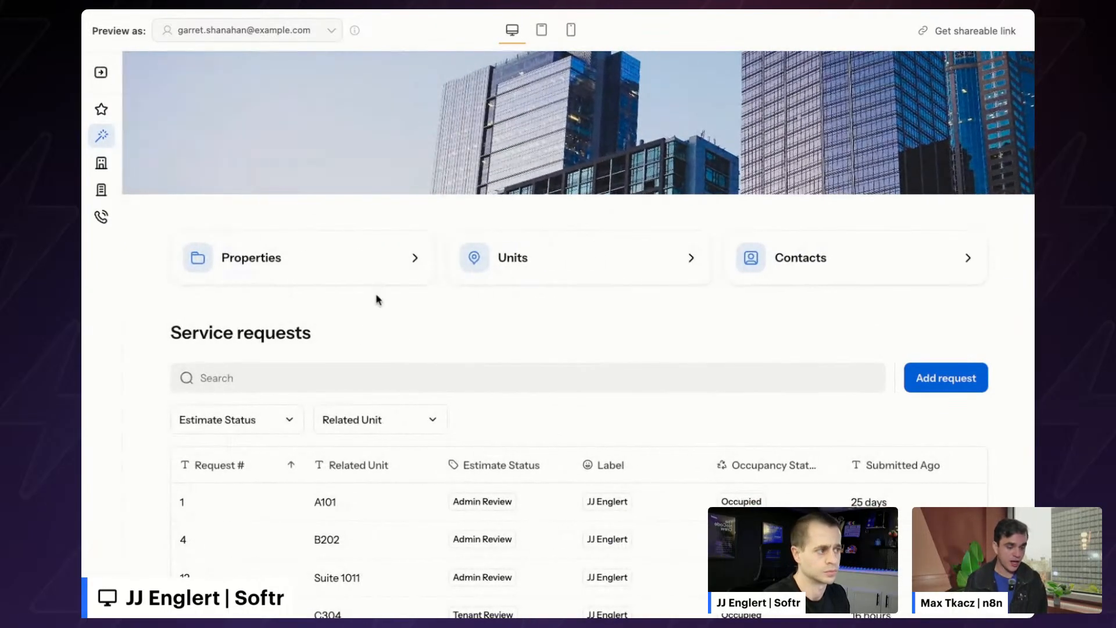
scroll(376, 299, "down", 2)
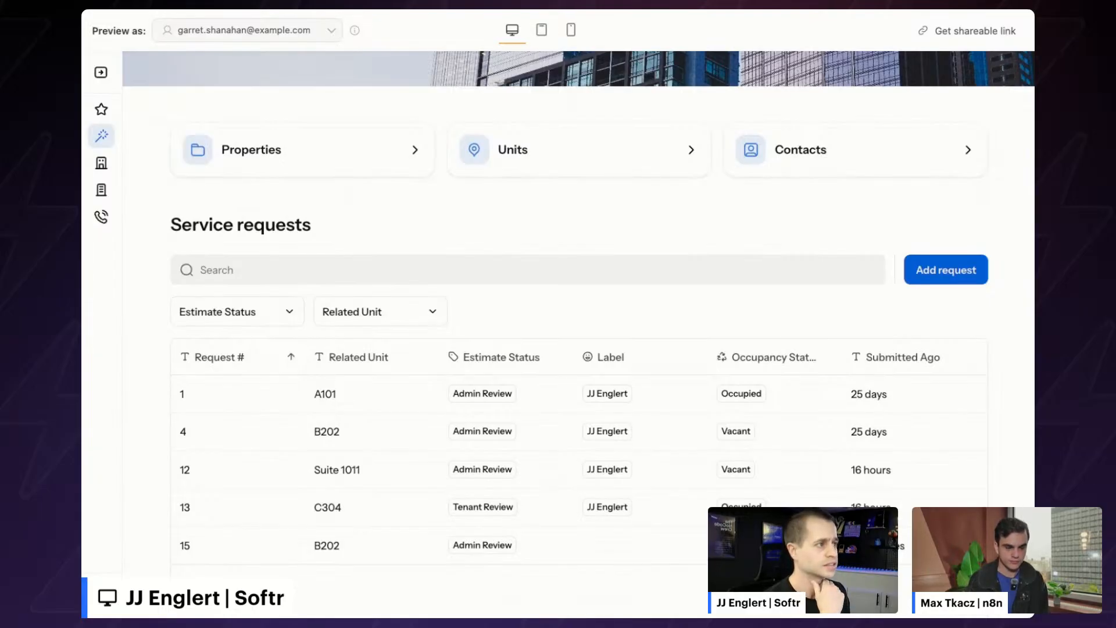
scroll(437, 242, "up", 1)
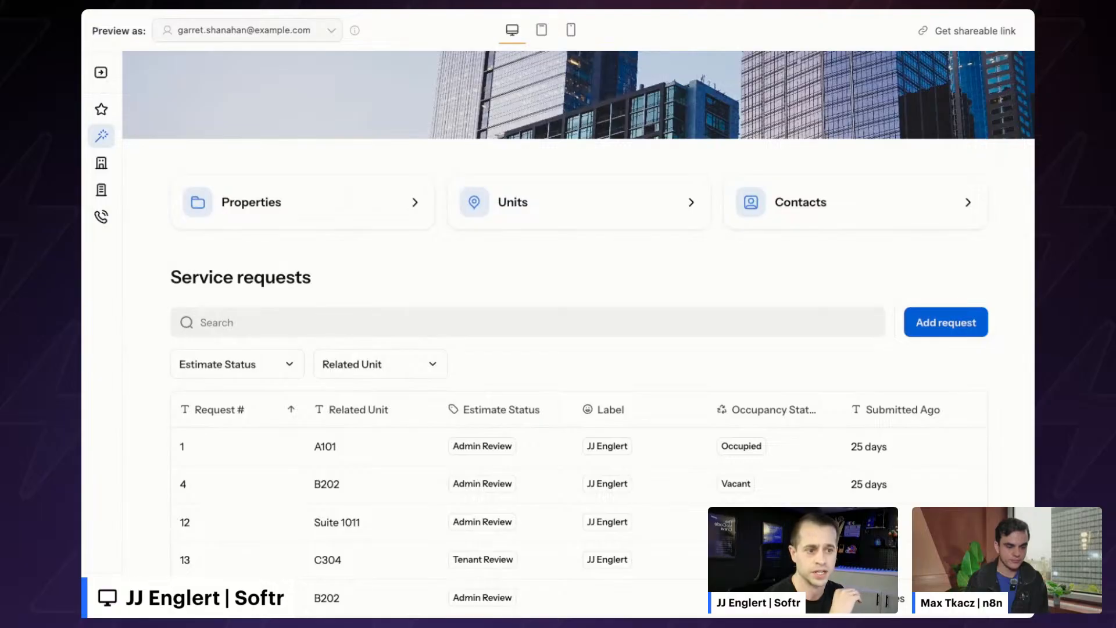
scroll(579, 327, "down", 1)
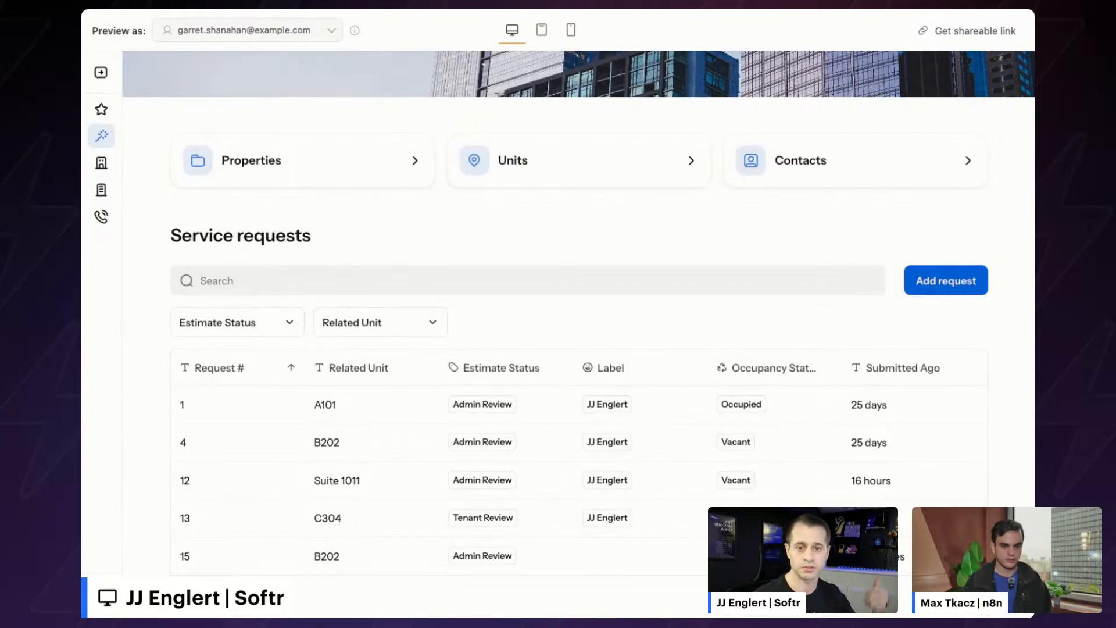
scroll(579, 291, "up", 2)
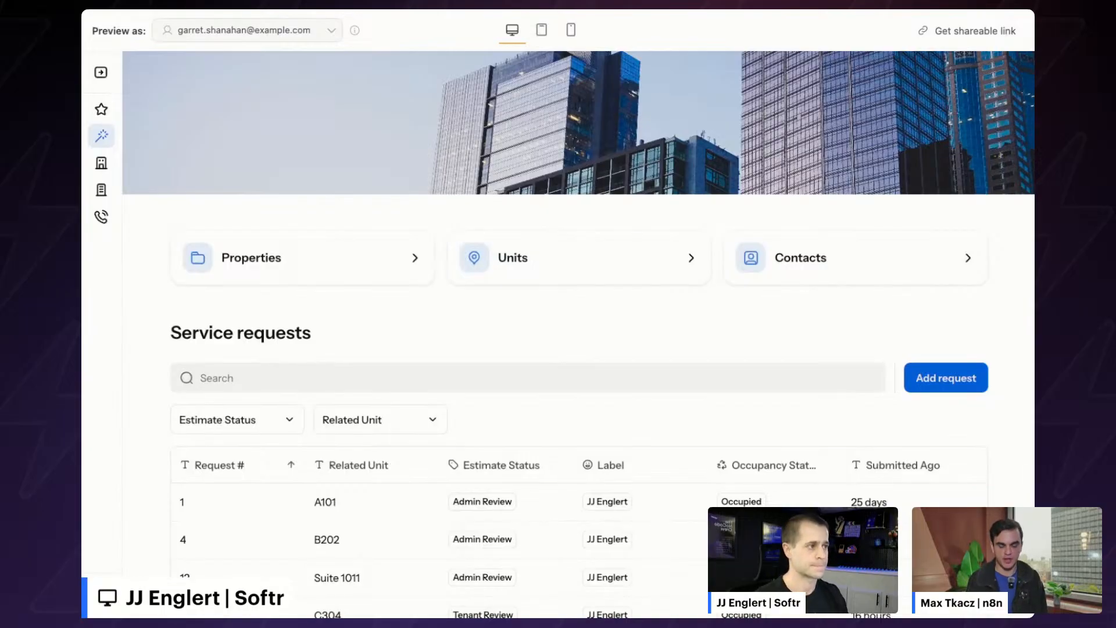
- Scroll the Contractor CRM Dashboard page to view the Sunny Plaza, City Mall and Main Street Oasis cards
scroll(436, 282, "down", 1)
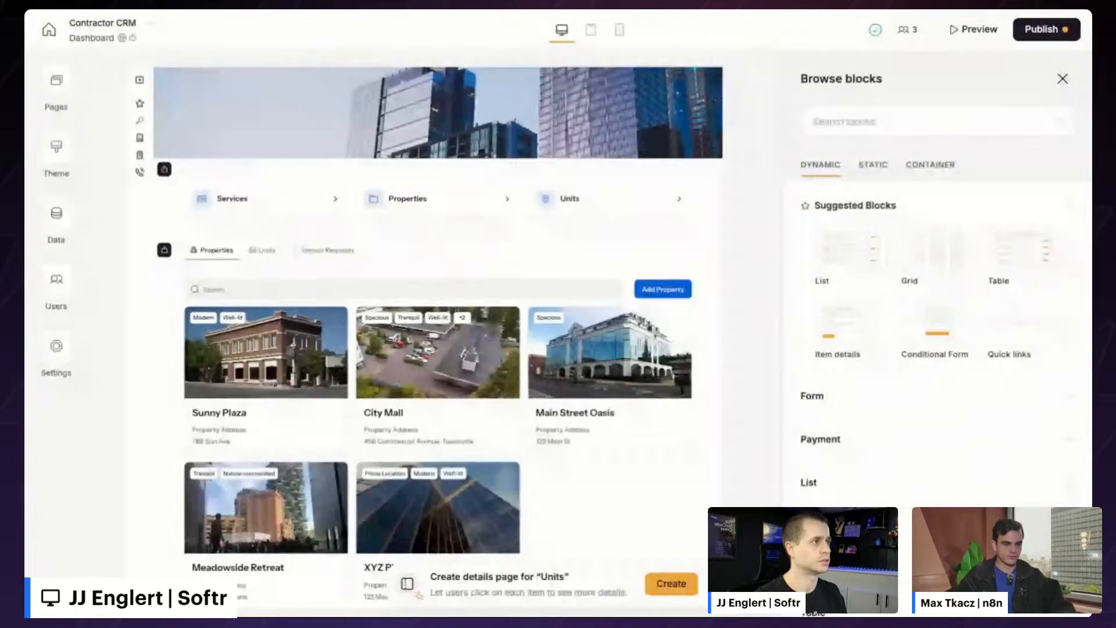
- Start a new app from scratch on Airtable using the Contractor CRM by Softr & n8n base
left_click(49, 29)
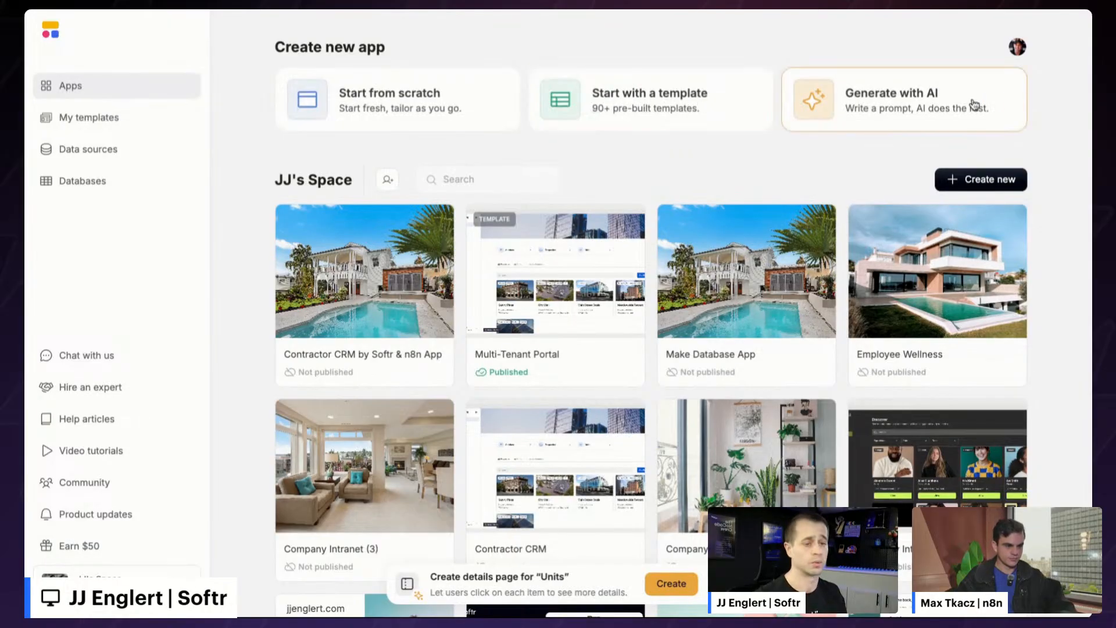
left_click(377, 118)
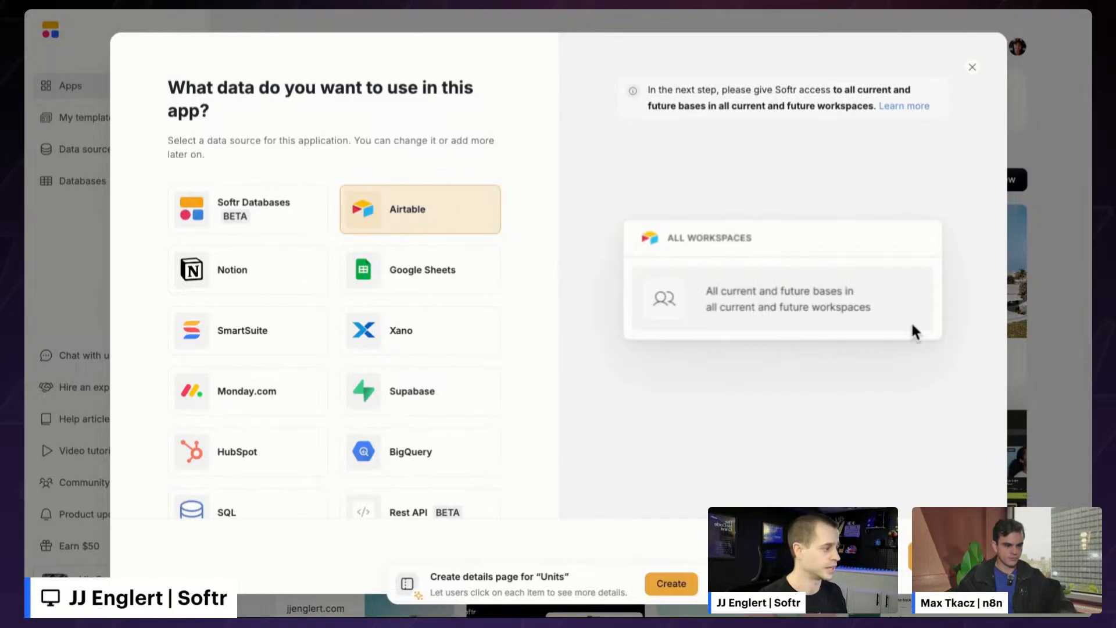
left_click(413, 219)
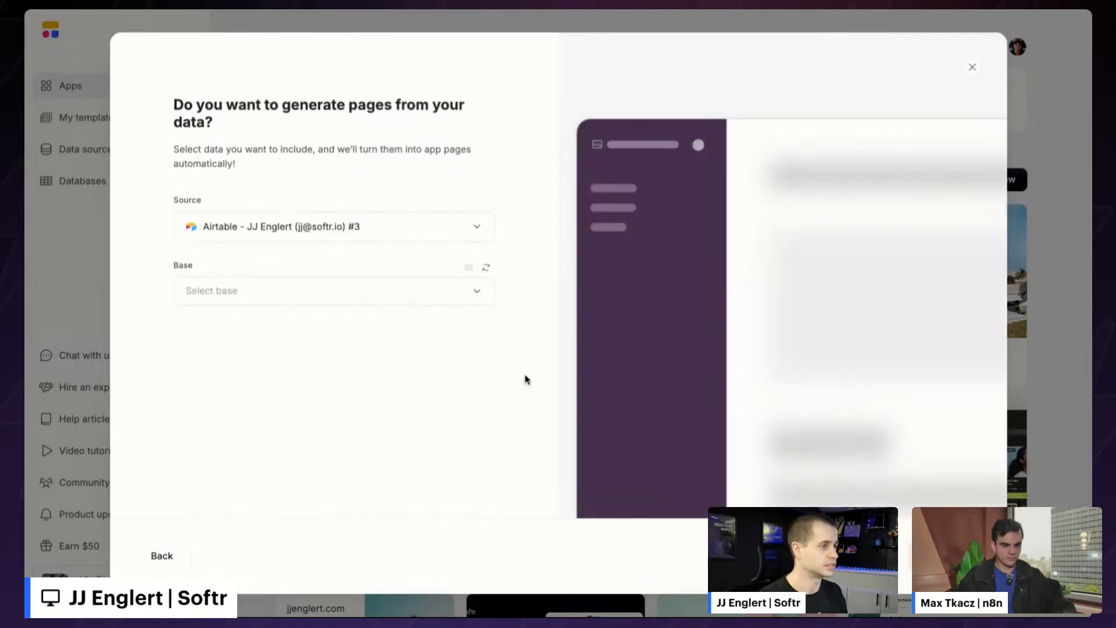
left_click(389, 291)
type("contra")
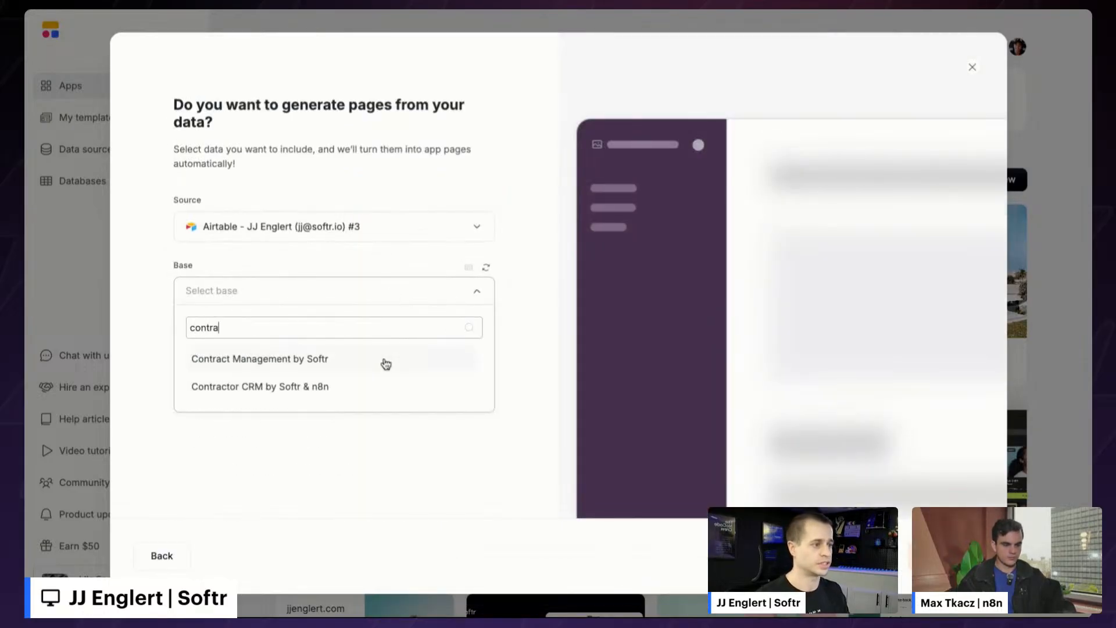
left_click(351, 384)
scroll(337, 349, "down", 2)
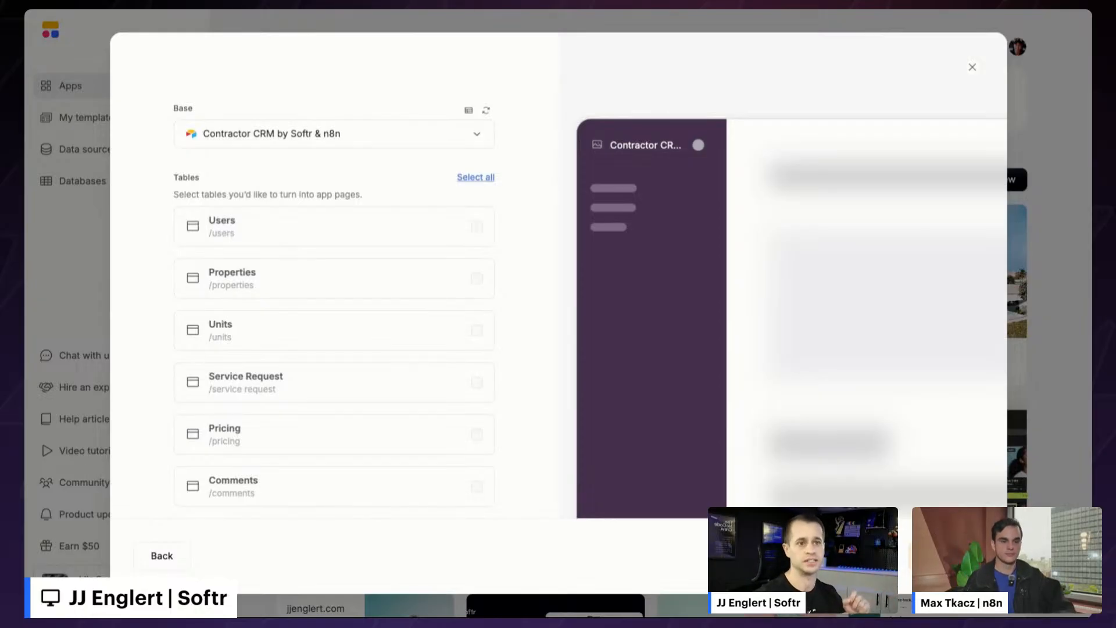
- Include the Users, Properties, Units, Service Request and Pricing tables as app pages
left_click(396, 235)
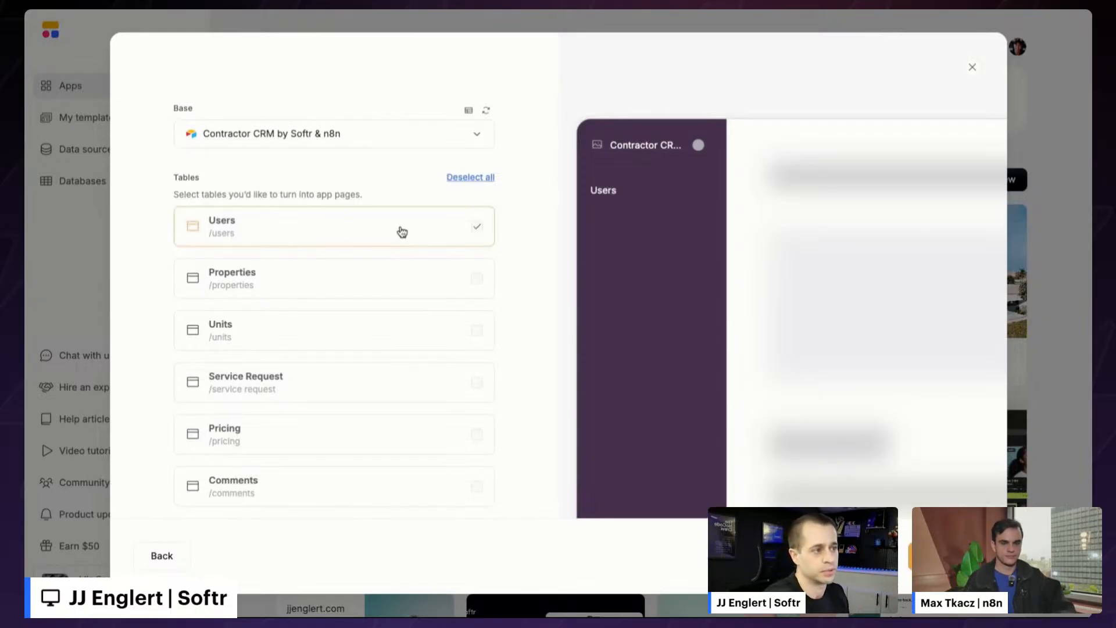
left_click(410, 287)
left_click(426, 334)
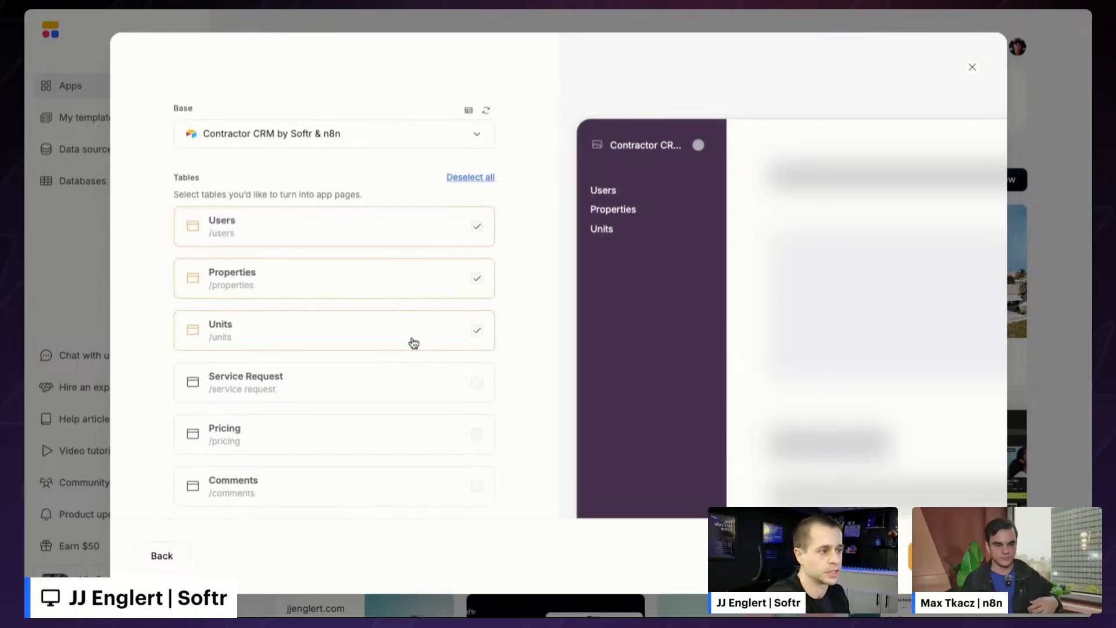
left_click(385, 384)
scroll(383, 440, "down", 1)
left_click(381, 397)
scroll(428, 448, "up", 4)
scroll(430, 448, "down", 3)
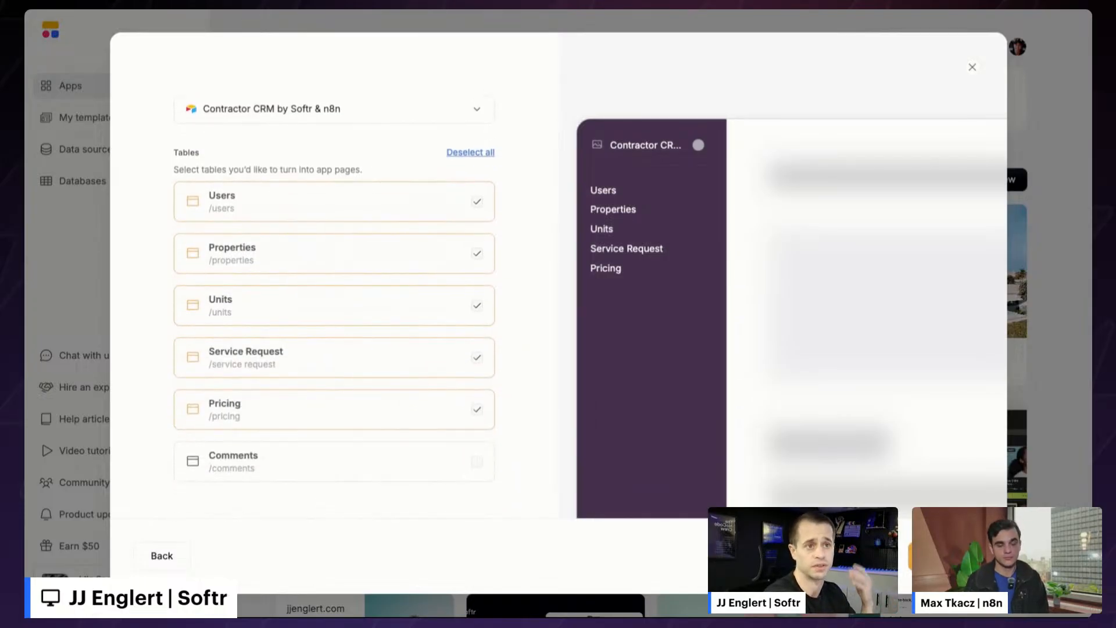
- Generate the app, then review the Users block's Source data options without changing them
left_click(945, 557)
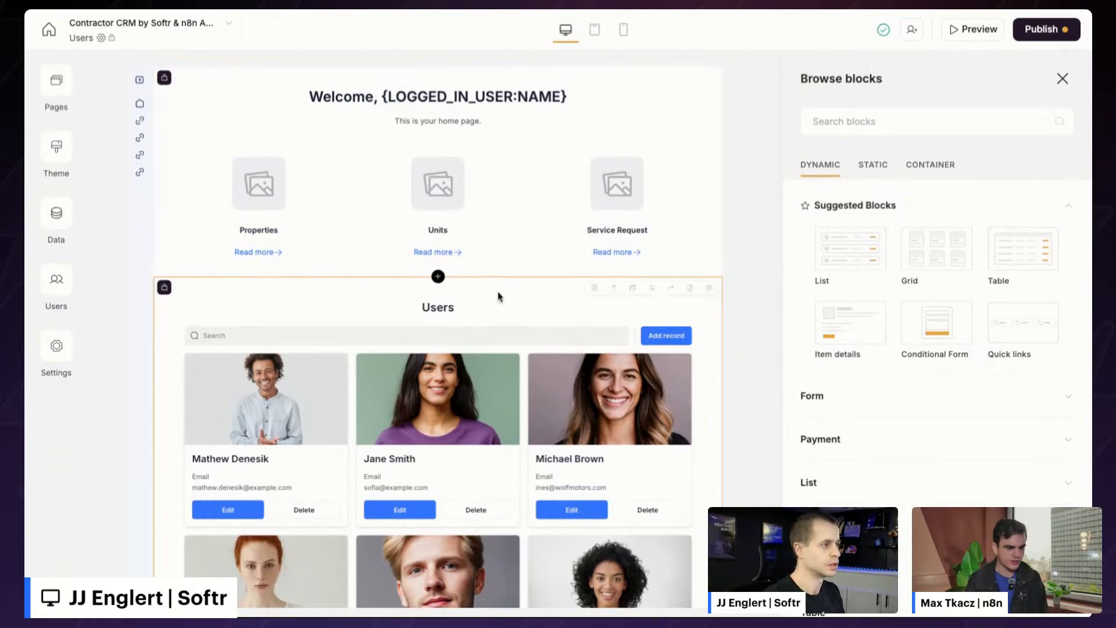
left_click(516, 319)
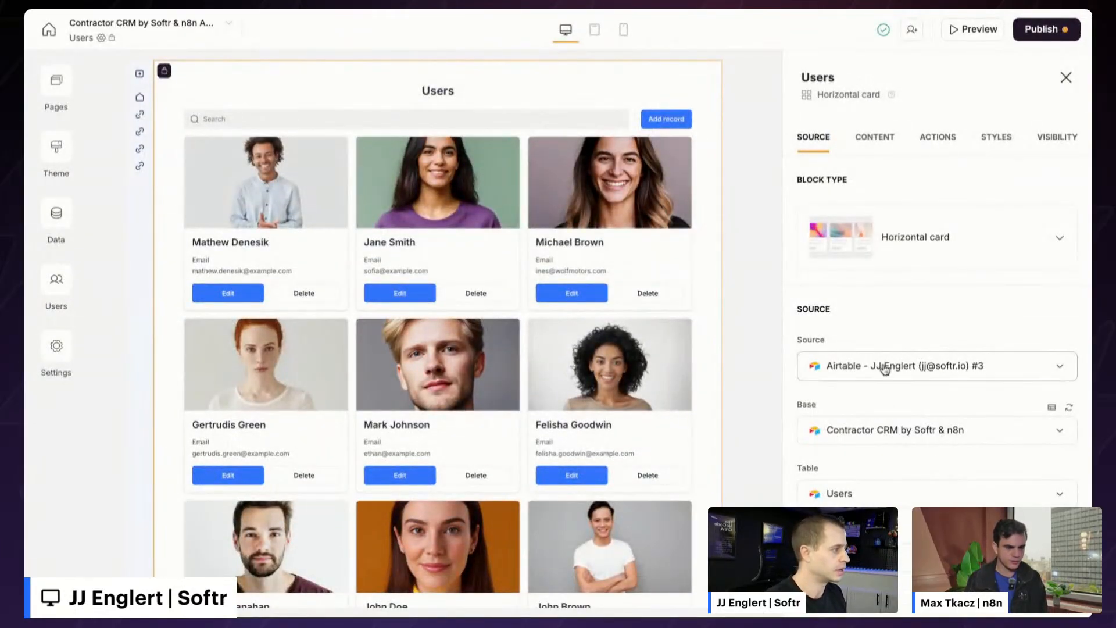
left_click(880, 367)
left_click(905, 592)
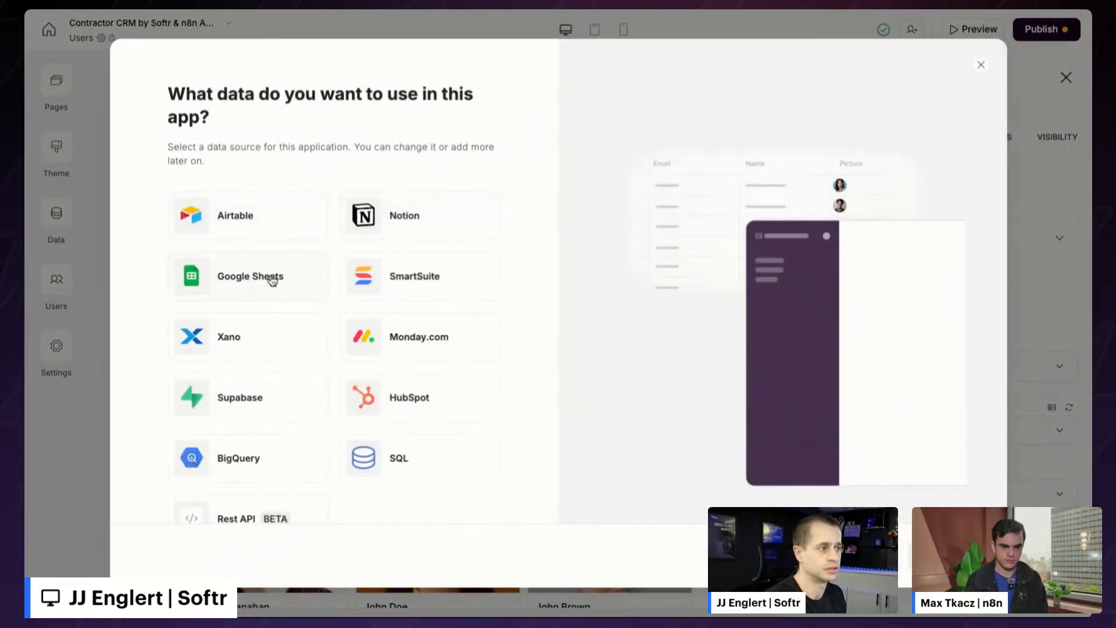
scroll(377, 283, "down", 1)
scroll(380, 290, "down", 1)
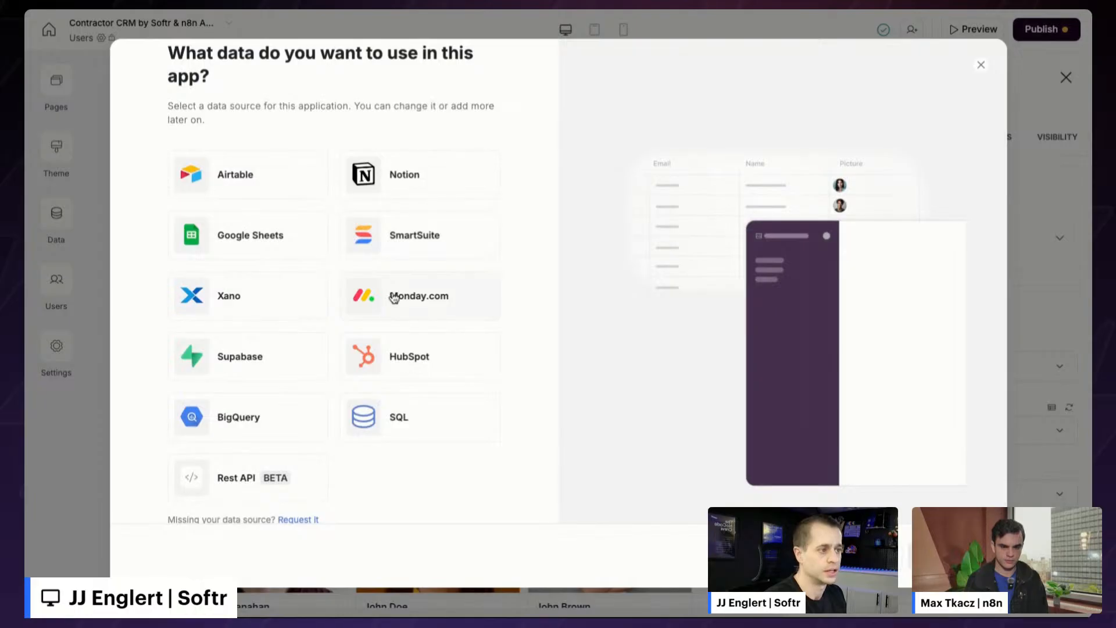
scroll(373, 299, "down", 1)
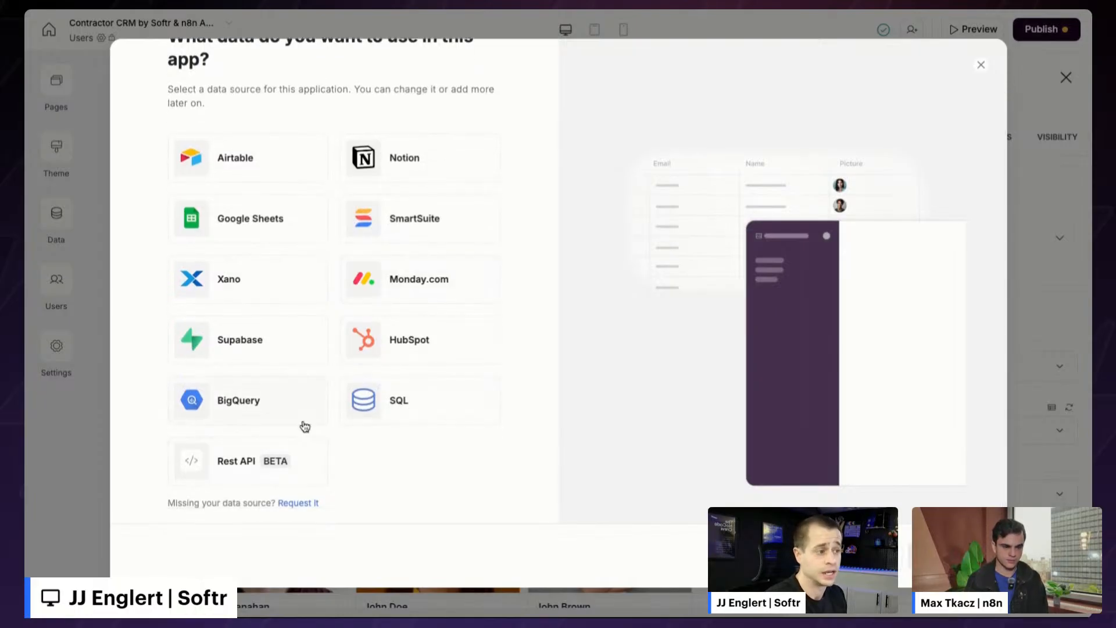
scroll(301, 426, "up", 2)
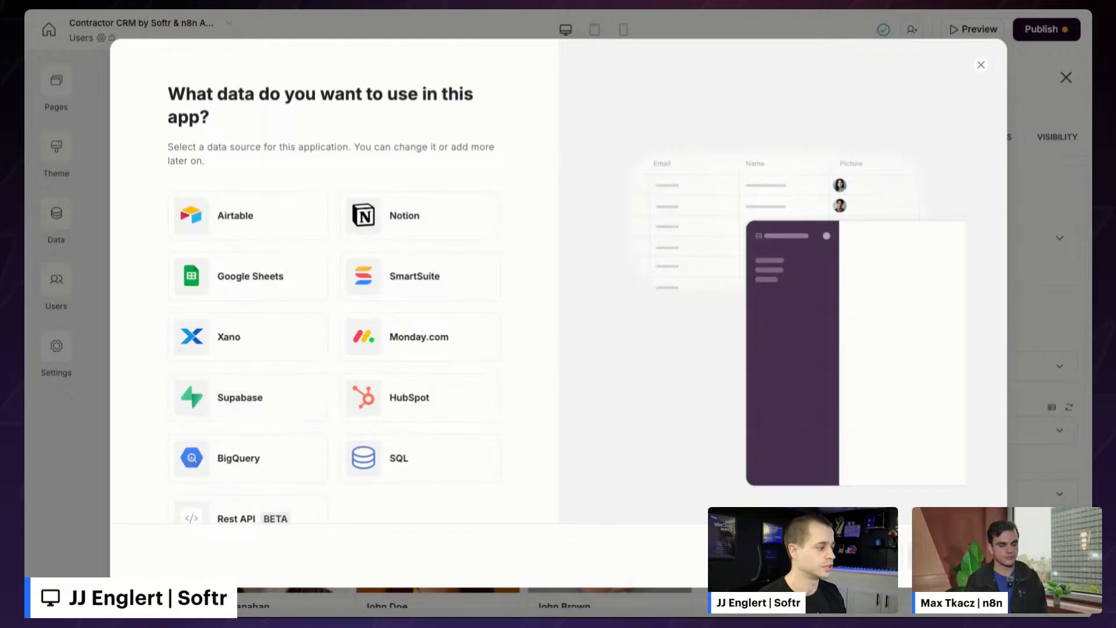
key("Escape")
scroll(430, 371, "up", 3)
scroll(439, 331, "down", 3)
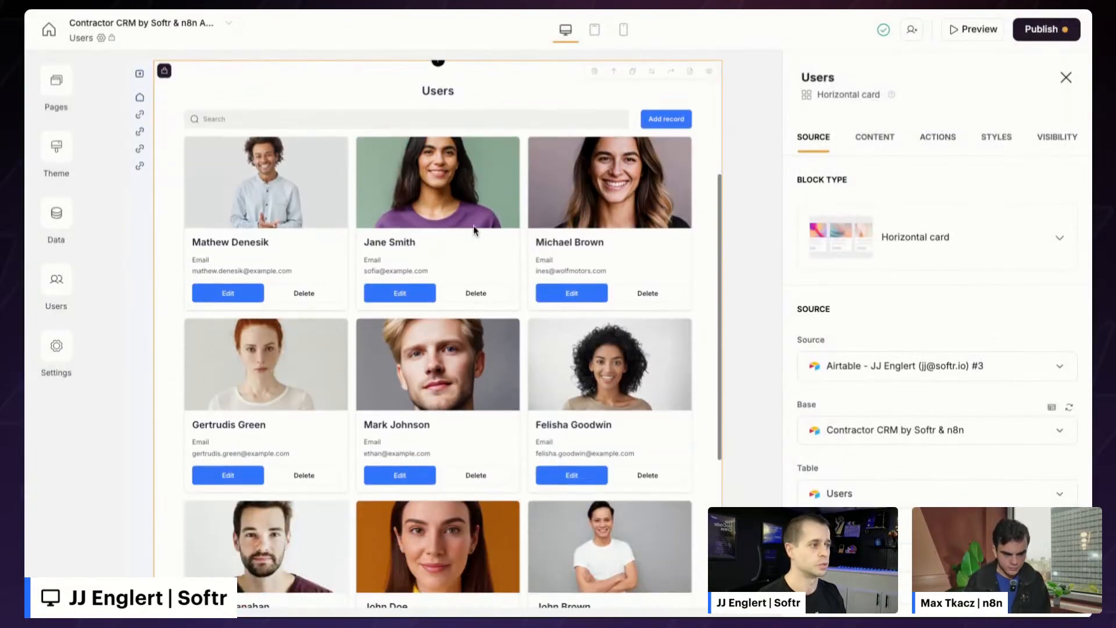
scroll(378, 270, "up", 4)
- Inspect the Welcome feature grid's content and style settings and the navigation sidebar settings
left_click(416, 172)
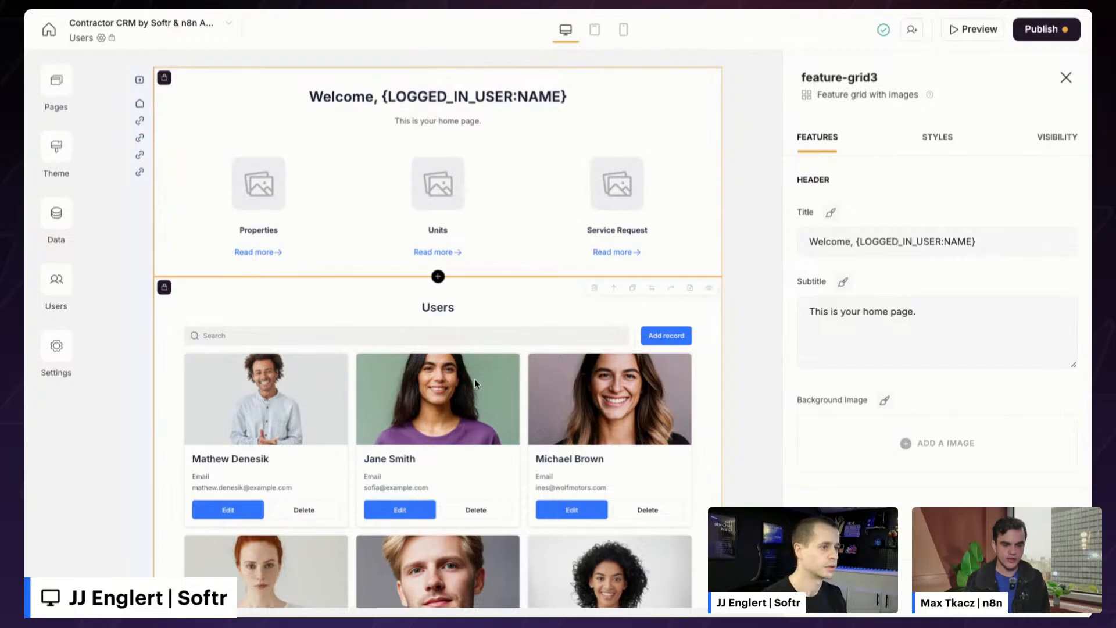
left_click(143, 192)
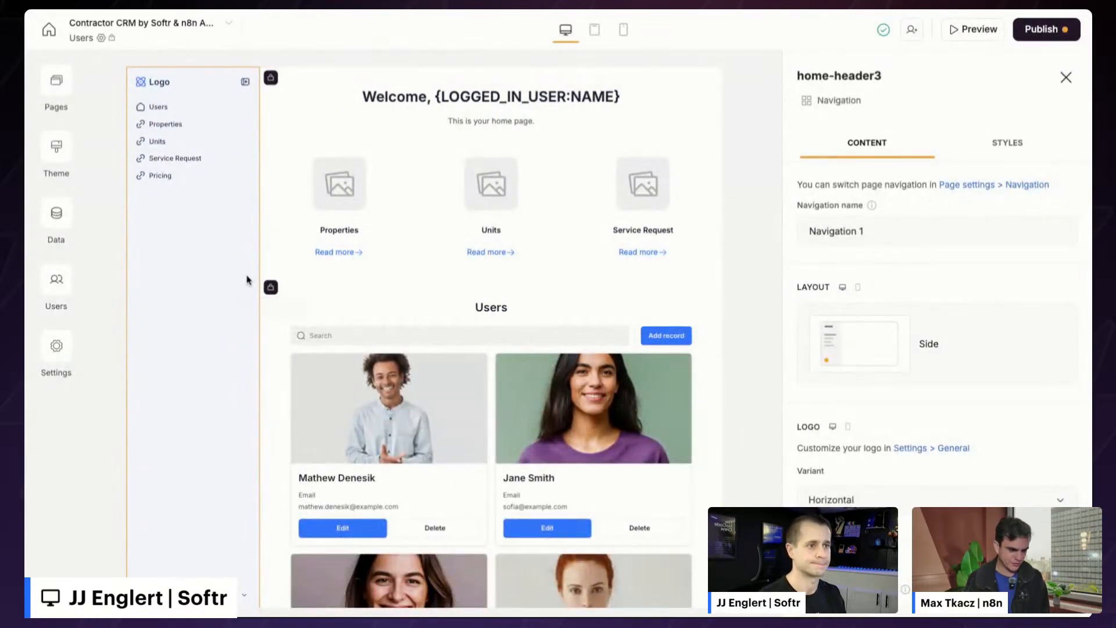
scroll(927, 399, "down", 3)
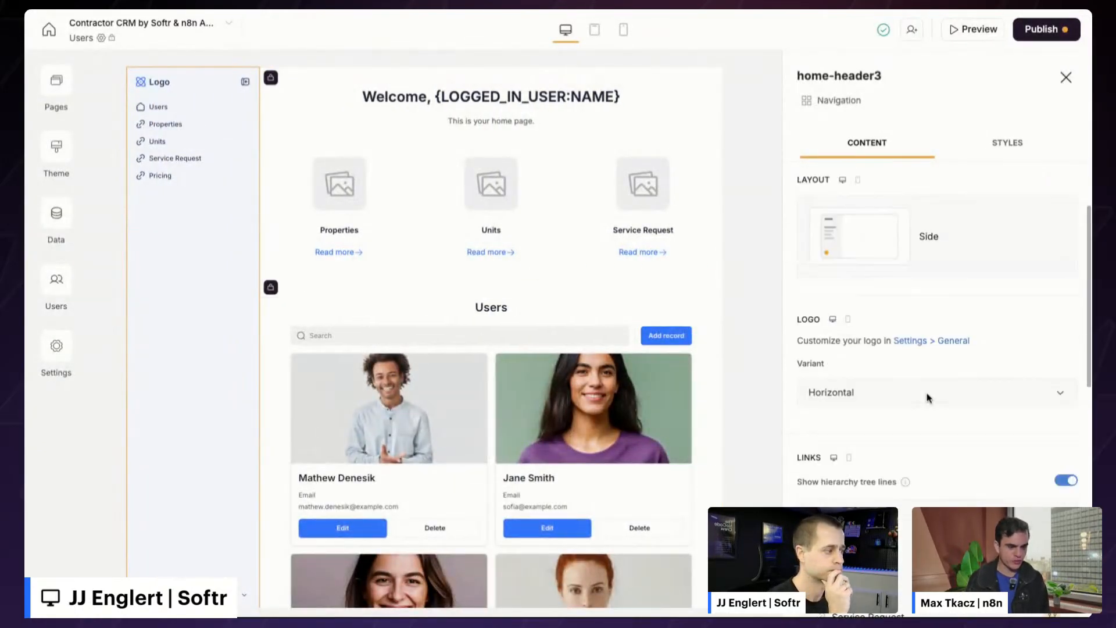
scroll(912, 394, "up", 3)
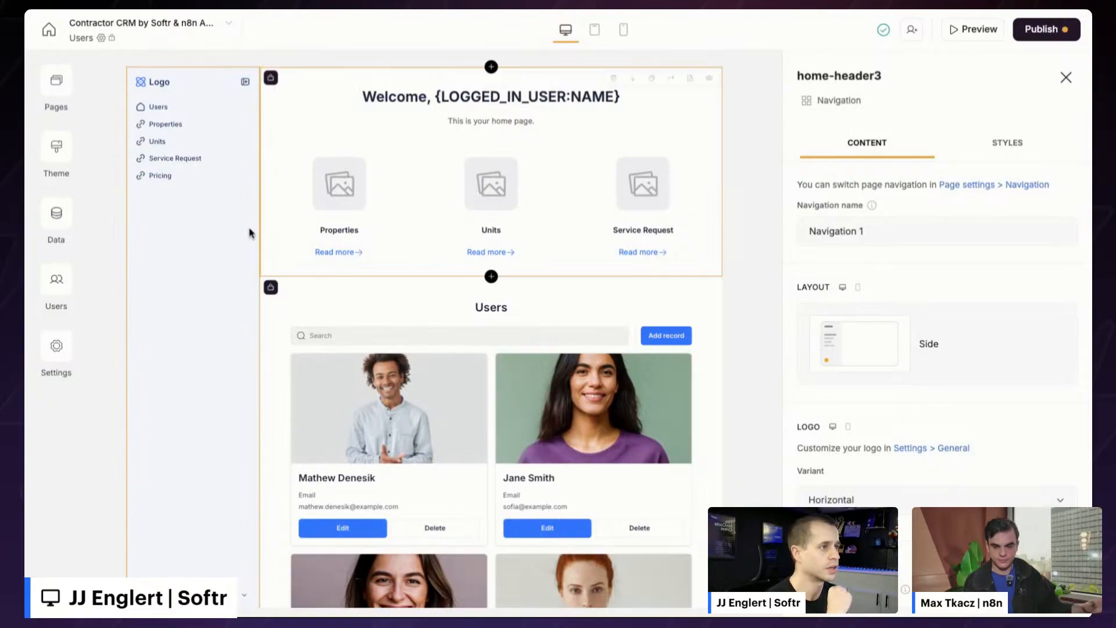
left_click(339, 210)
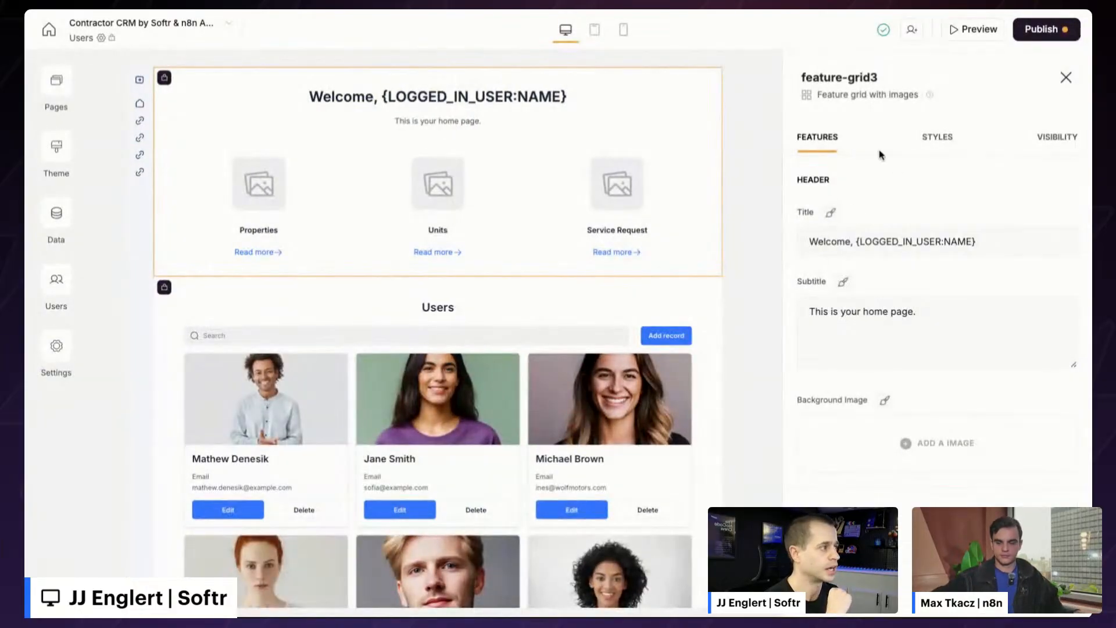
left_click(947, 138)
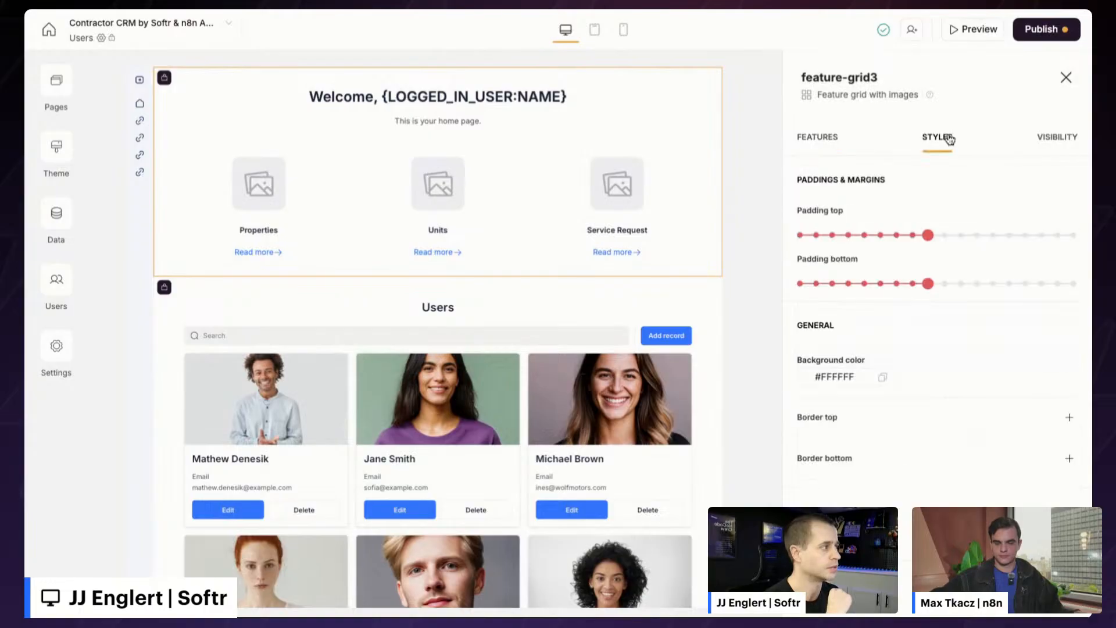
left_click(832, 144)
- In the Users list's content settings, hide the user photos and then show them again
left_click(551, 359)
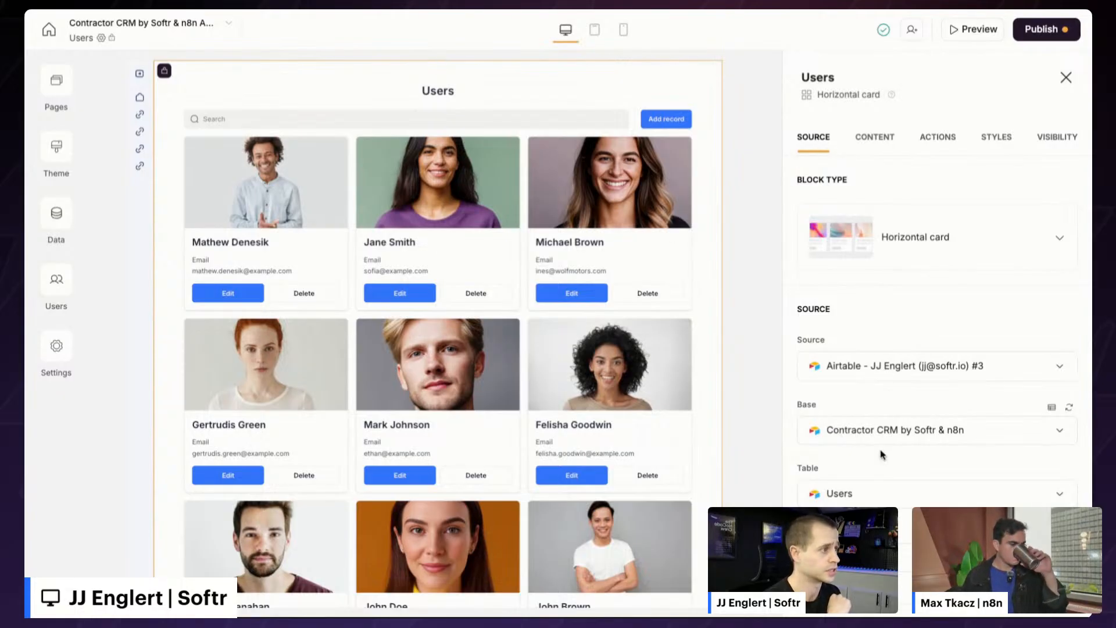
left_click(875, 138)
scroll(900, 279, "down", 3)
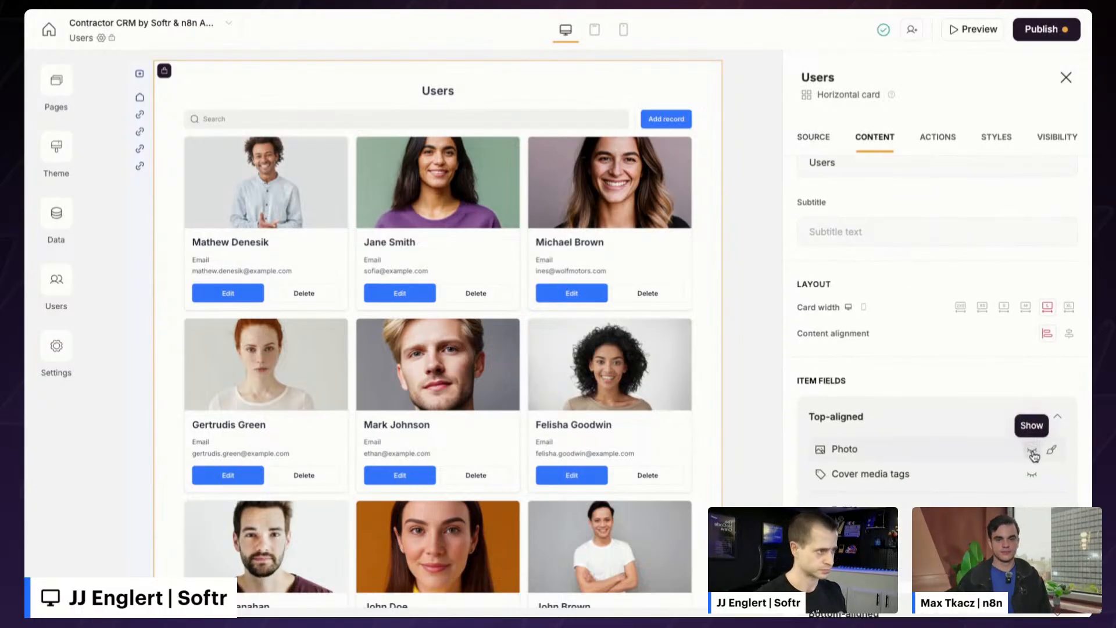
left_click(1031, 452)
left_click(1032, 453)
scroll(959, 436, "down", 2)
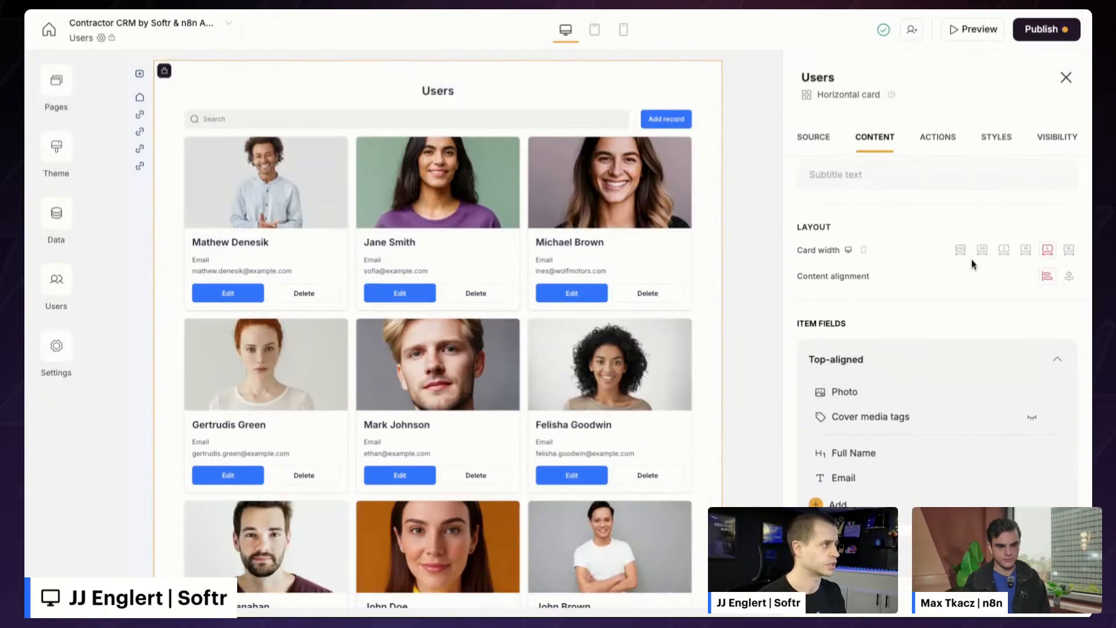
- Delete the Edit and Delete item buttons from the Users list cards
left_click(937, 136)
left_click(1014, 361)
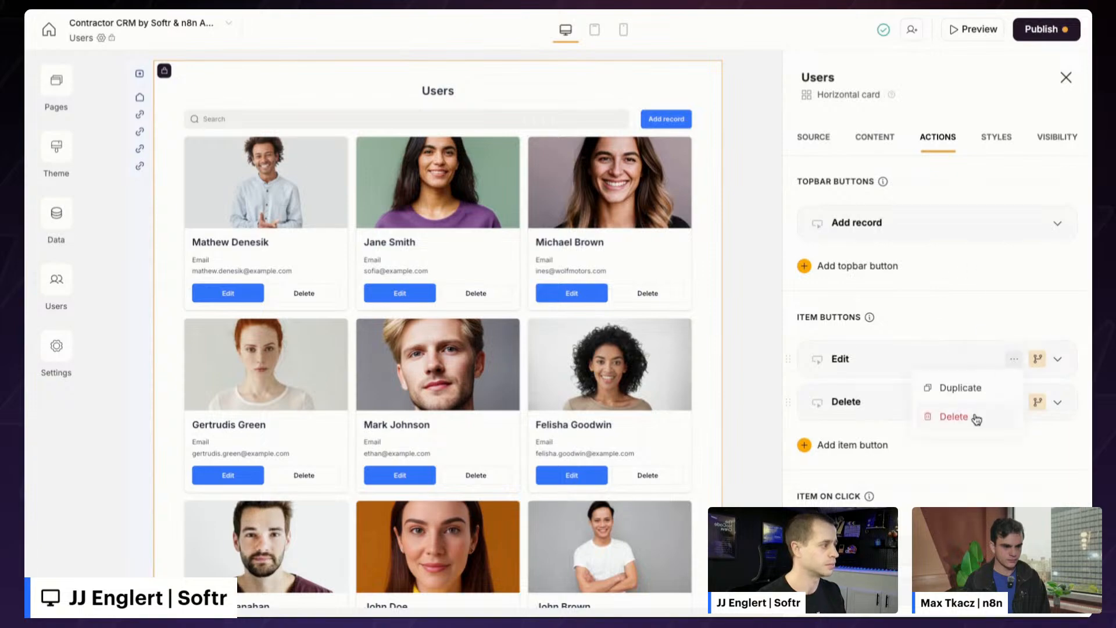
left_click(979, 415)
left_click(1014, 358)
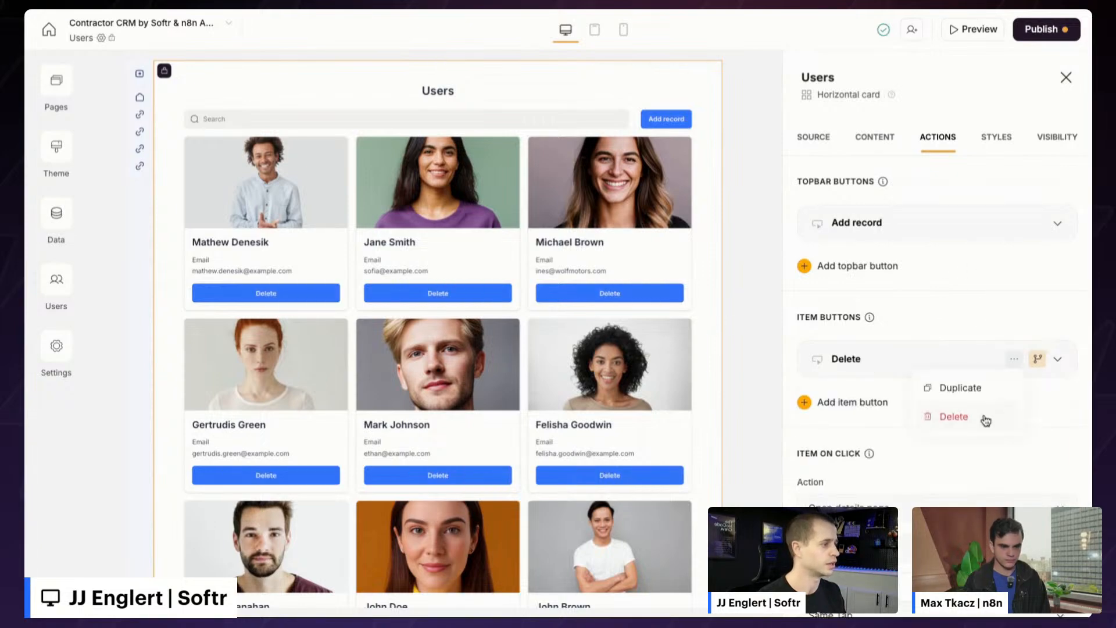
left_click(982, 416)
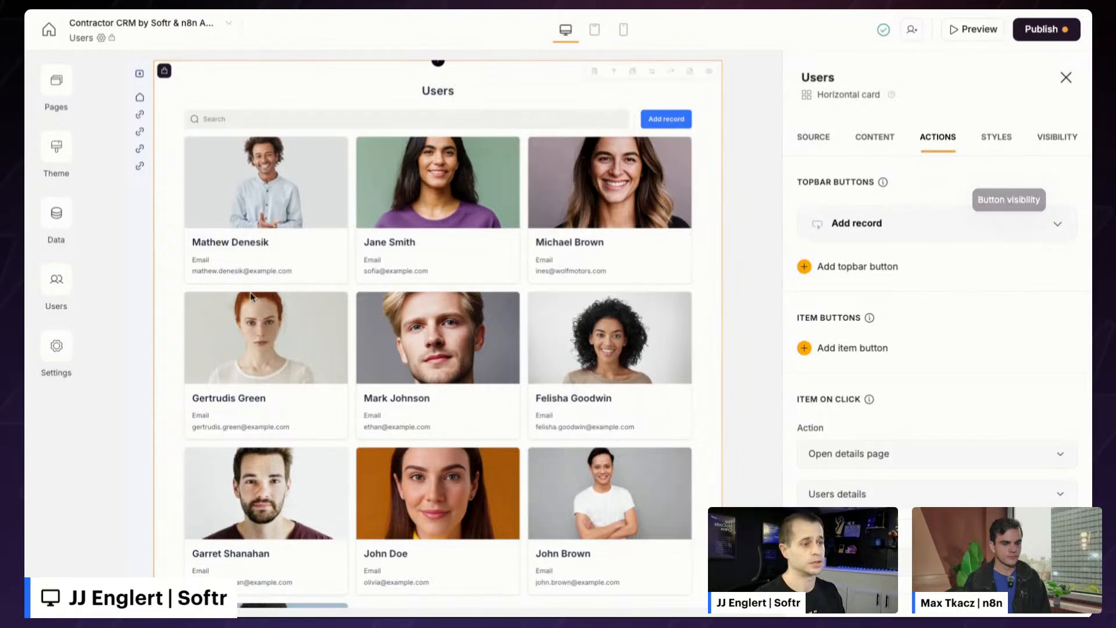
- Open the Users management tab, which lists the single activated test user
left_click(56, 280)
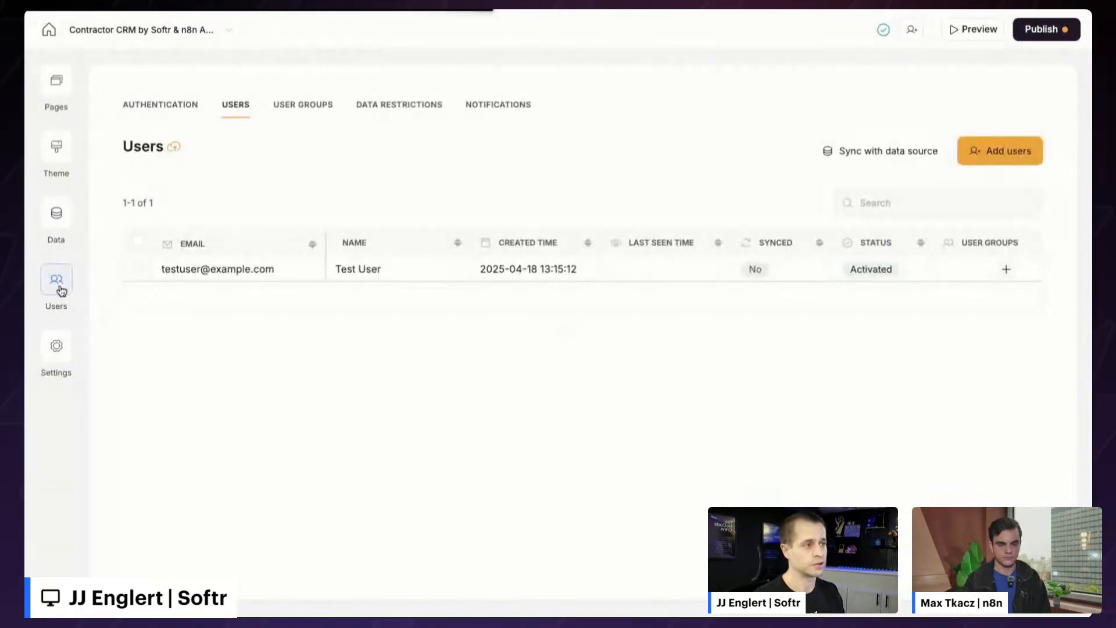
left_click(318, 116)
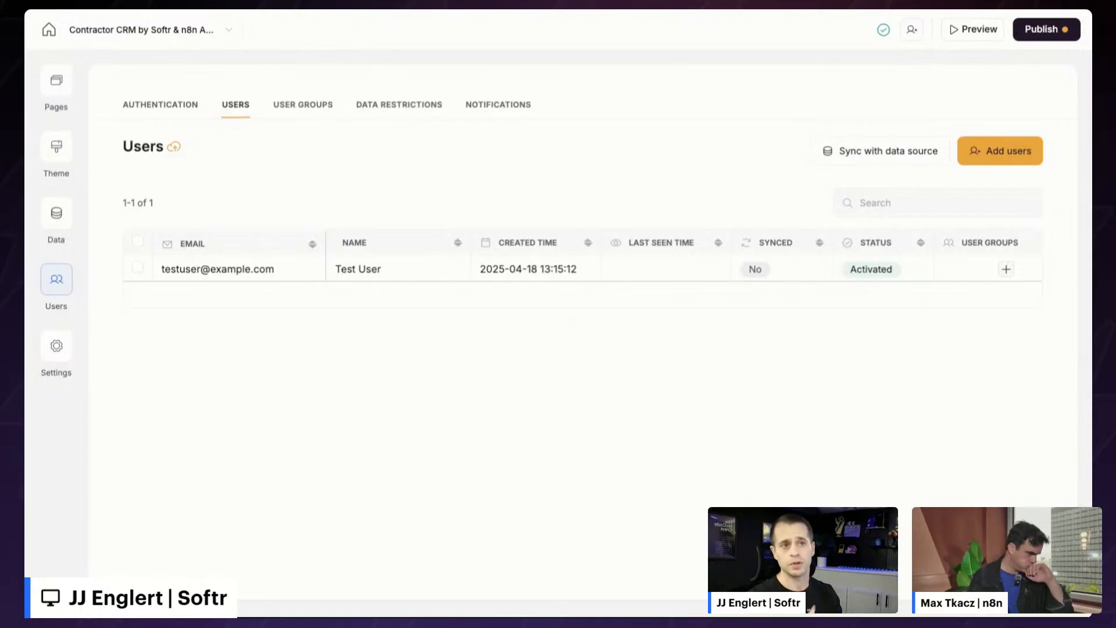
- Set up user sync from Airtable's Contractor CRM by Softr & n8n base, Users table
left_click(887, 152)
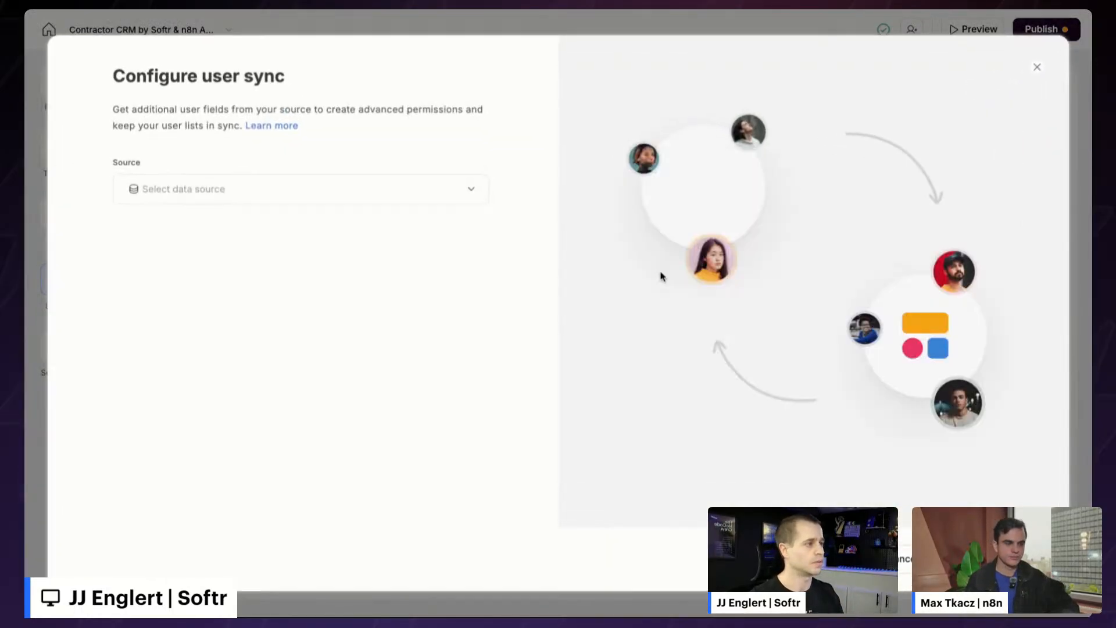
left_click(343, 200)
left_click(234, 260)
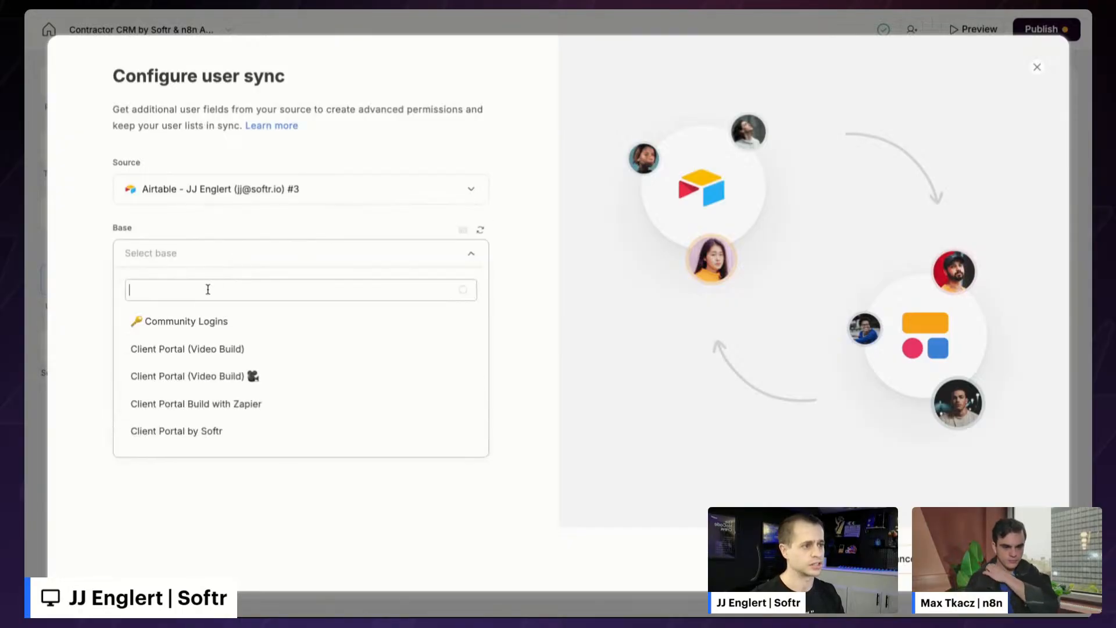
type("contra")
left_click(246, 348)
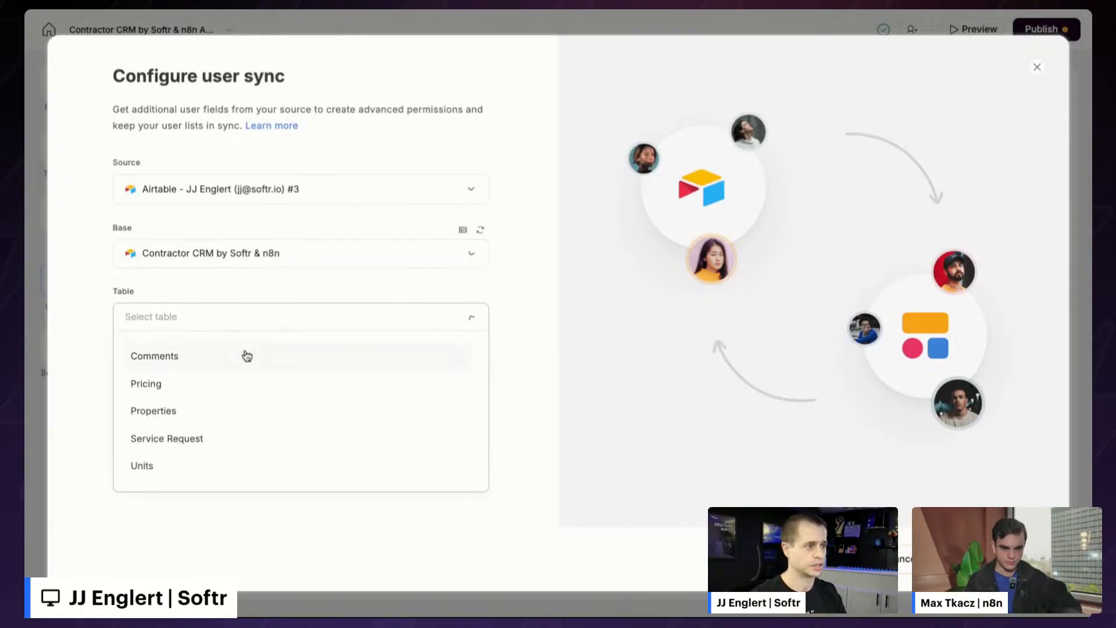
scroll(212, 440, "down", 2)
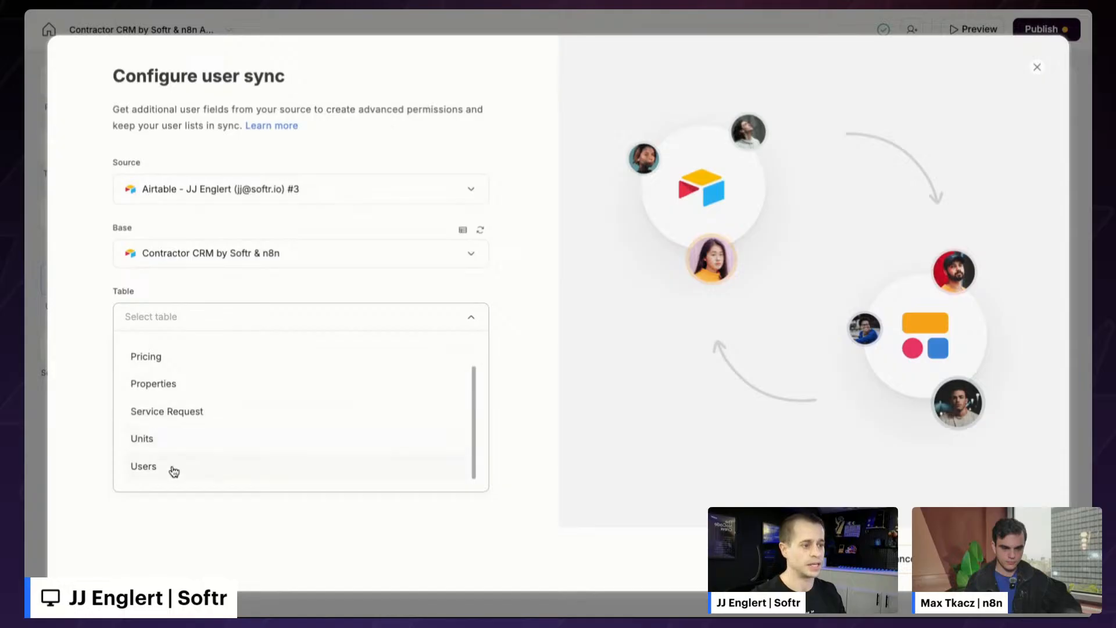
left_click(174, 469)
- Map Email to email, Full Name to name and Photo to avatar, then save the sync
scroll(288, 470, "down", 2)
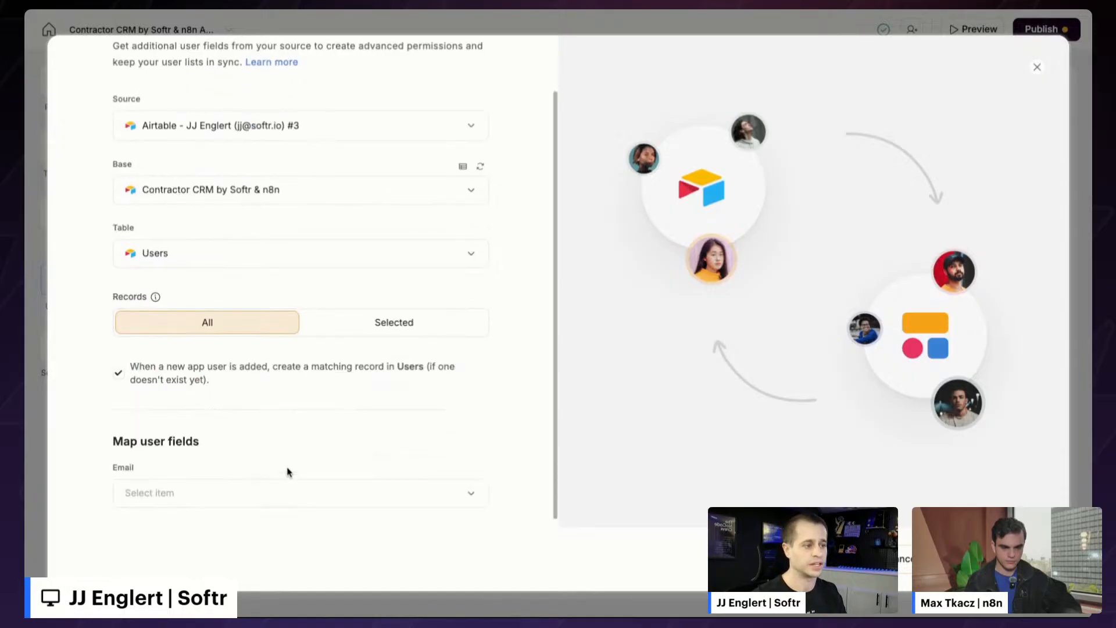
left_click(216, 491)
left_click(233, 397)
scroll(274, 456, "down", 5)
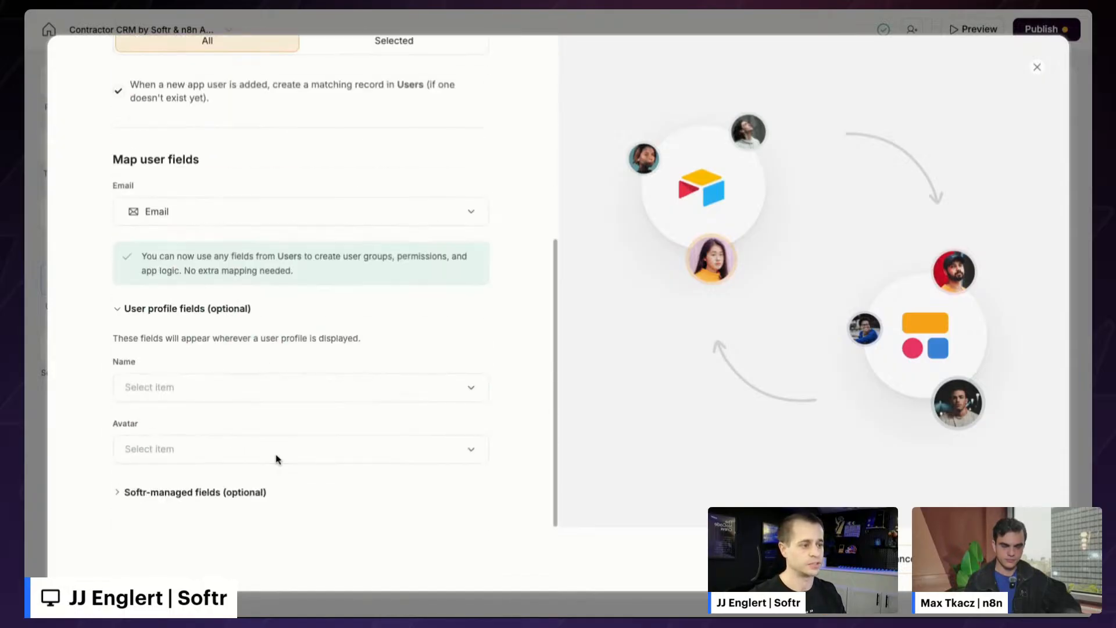
left_click(267, 387)
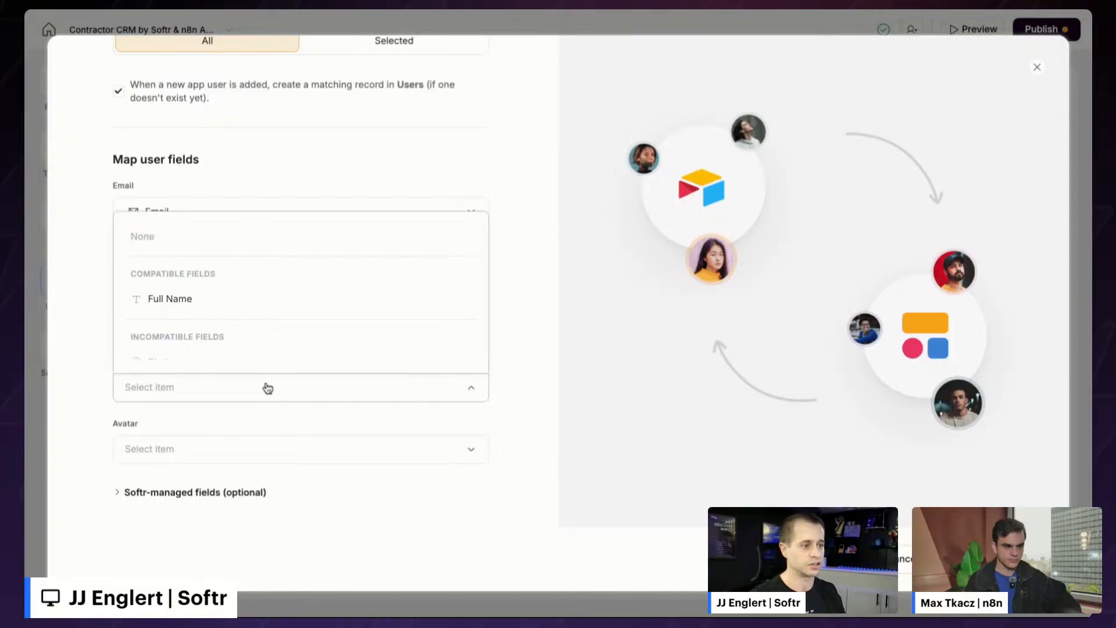
left_click(277, 313)
left_click(176, 459)
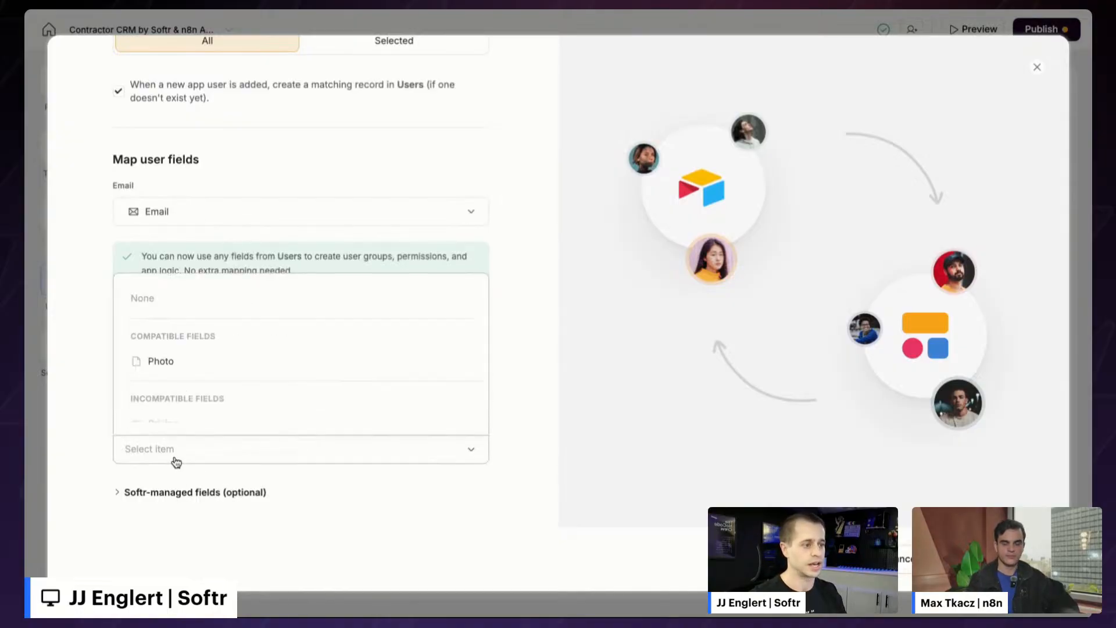
left_click(195, 364)
left_click(988, 559)
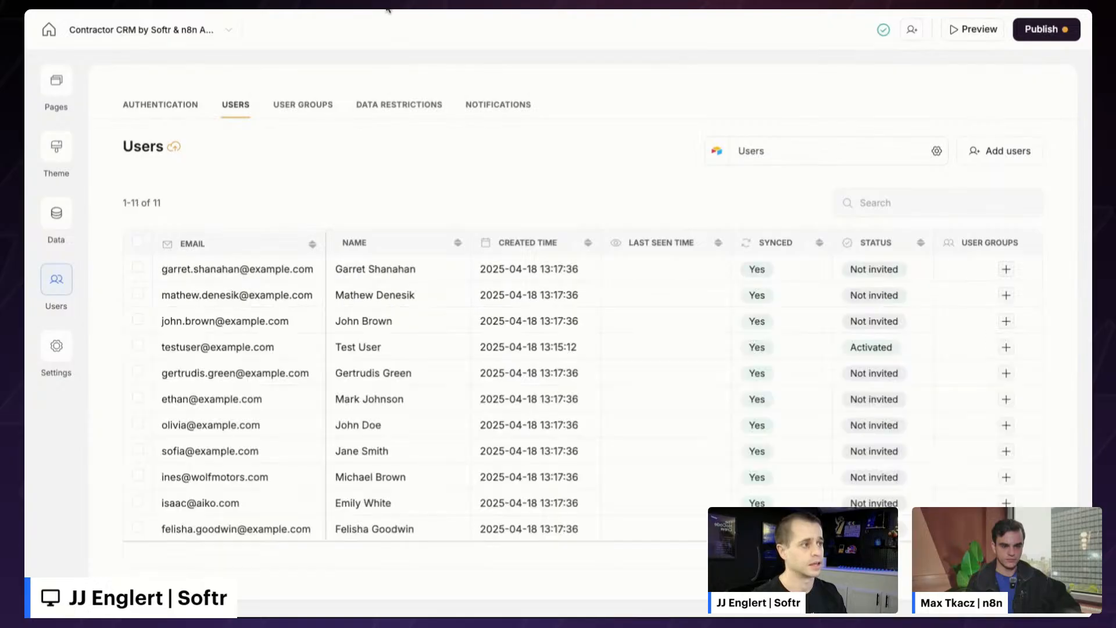
key("ctrl+Tab")
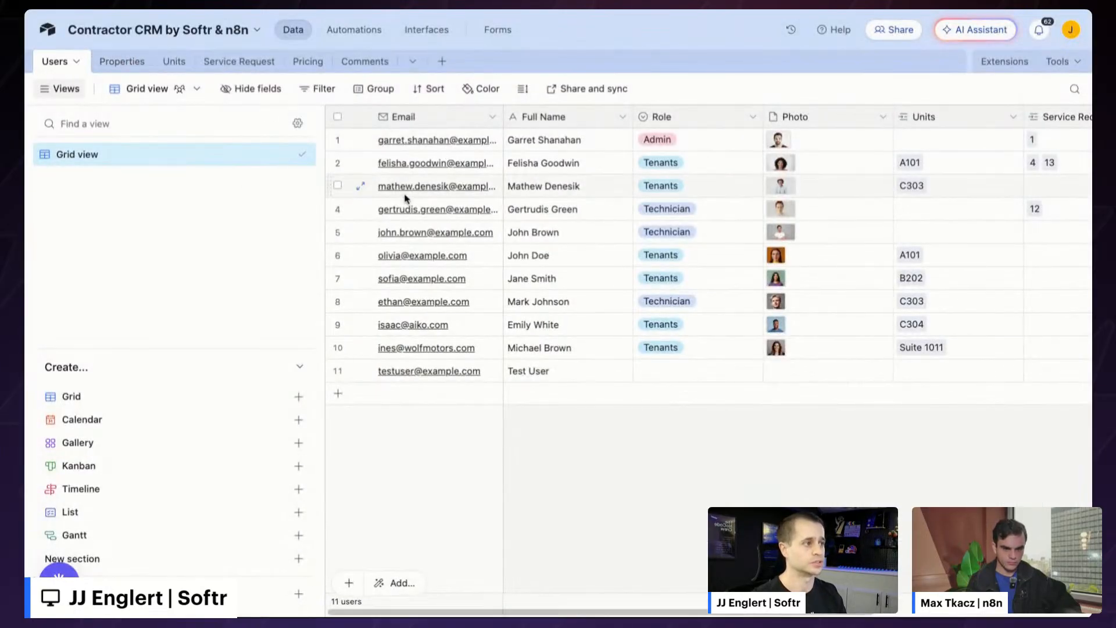
scroll(416, 204, "right", 3)
scroll(416, 204, "left", 3)
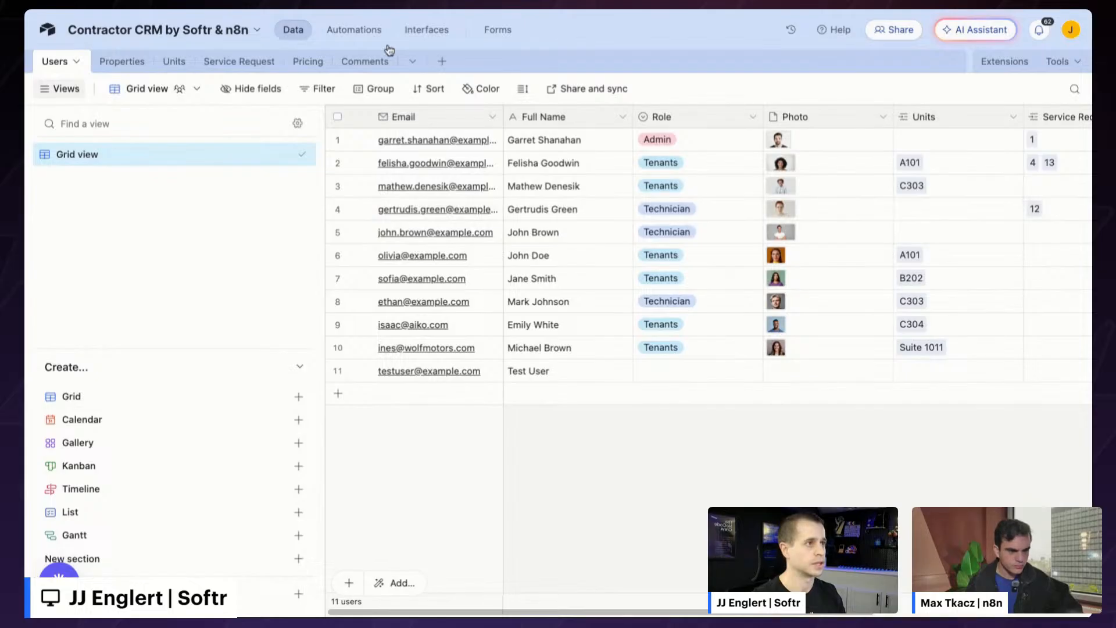
left_click(174, 5)
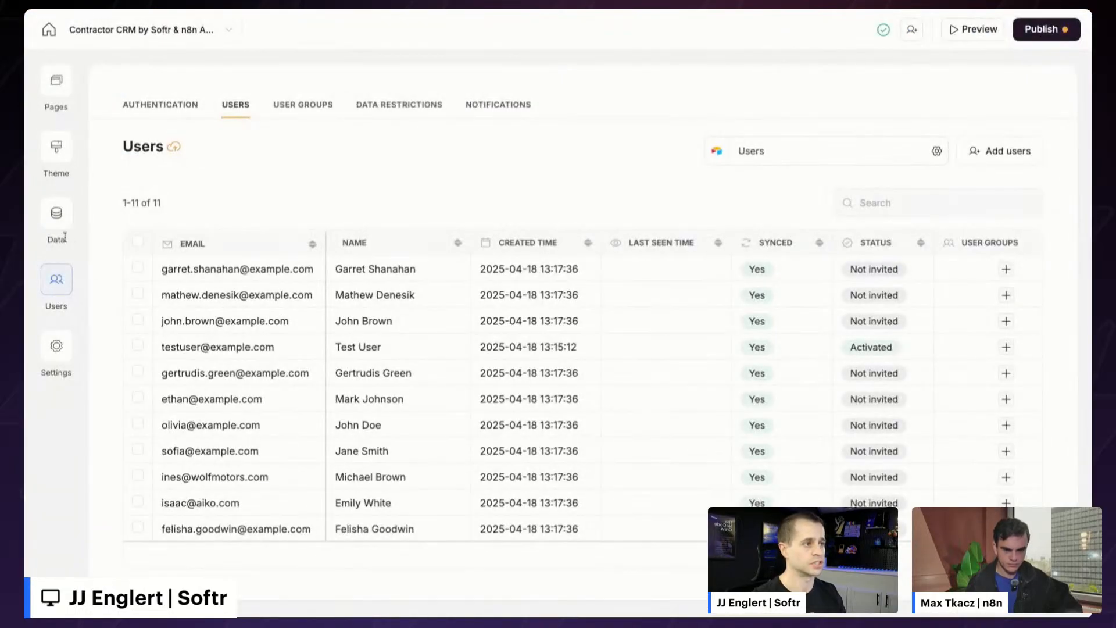
- Create a condition-based Admin user group for users whose Role is Admin
left_click(300, 118)
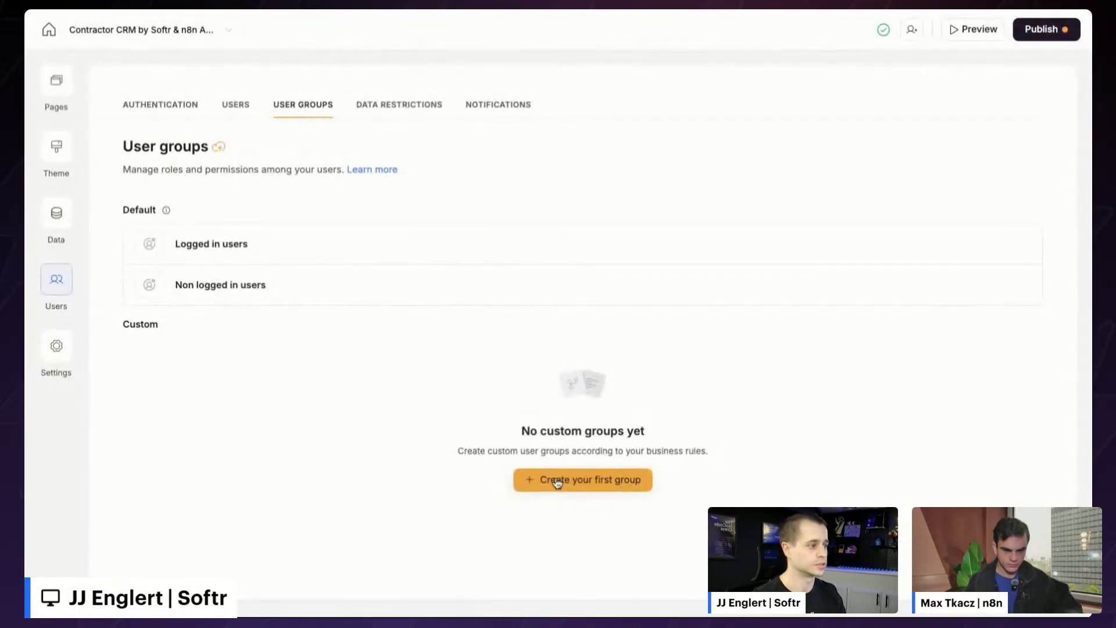
left_click(602, 477)
left_click(646, 387)
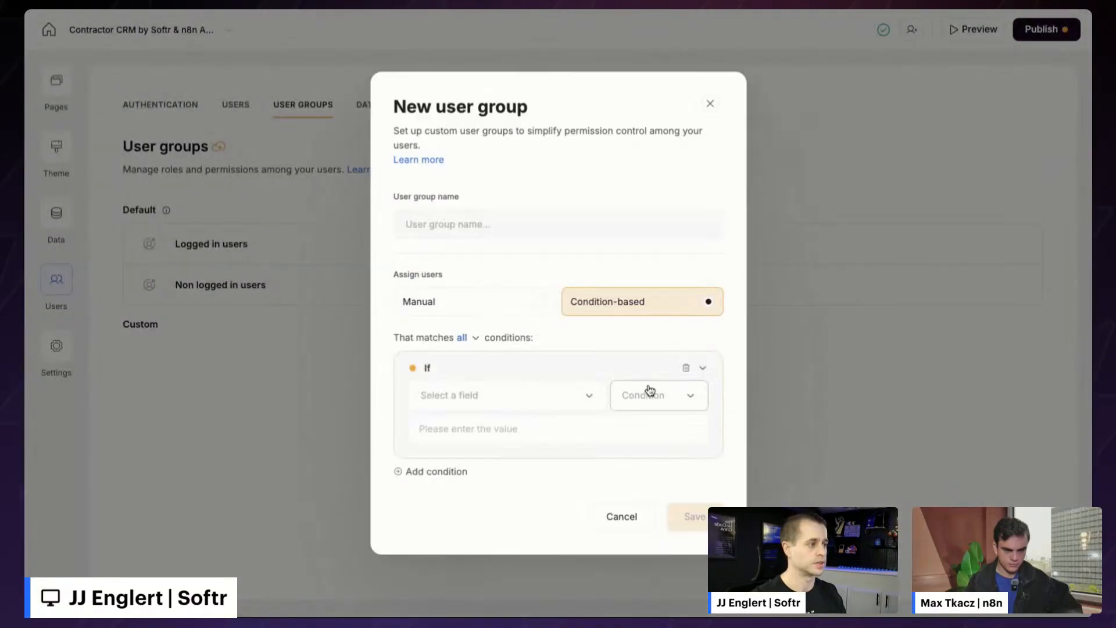
left_click(485, 390)
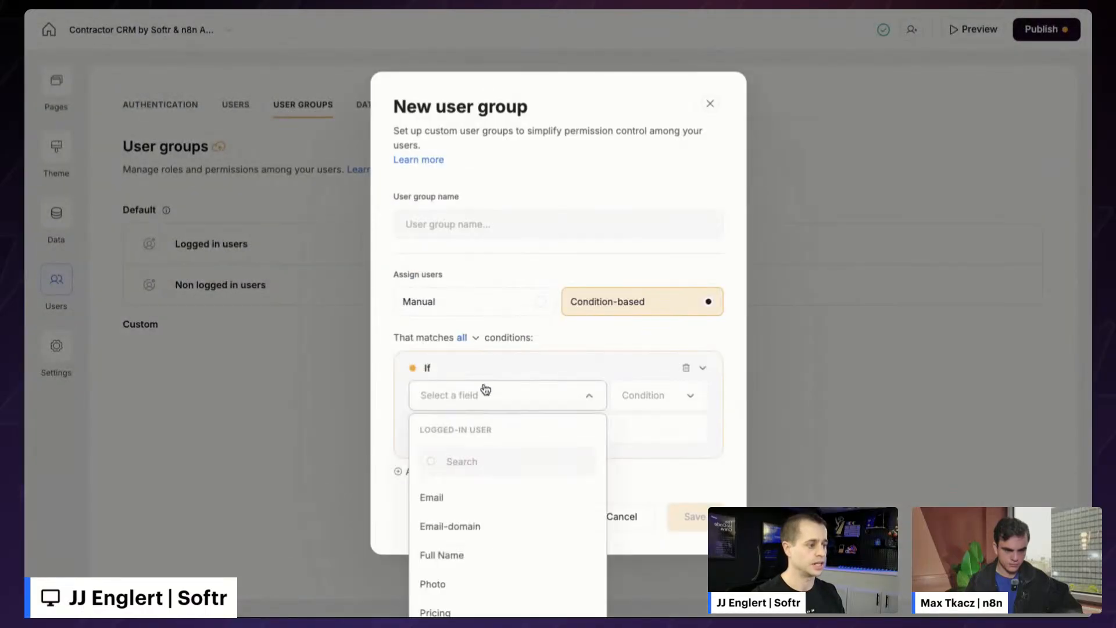
type("ro")
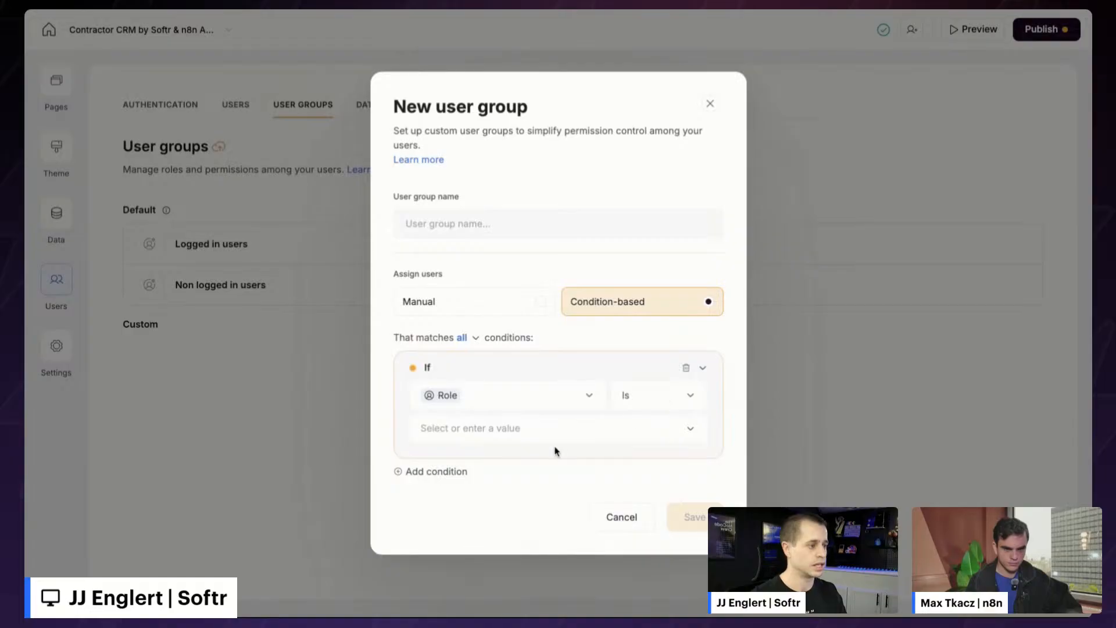
left_click(539, 440)
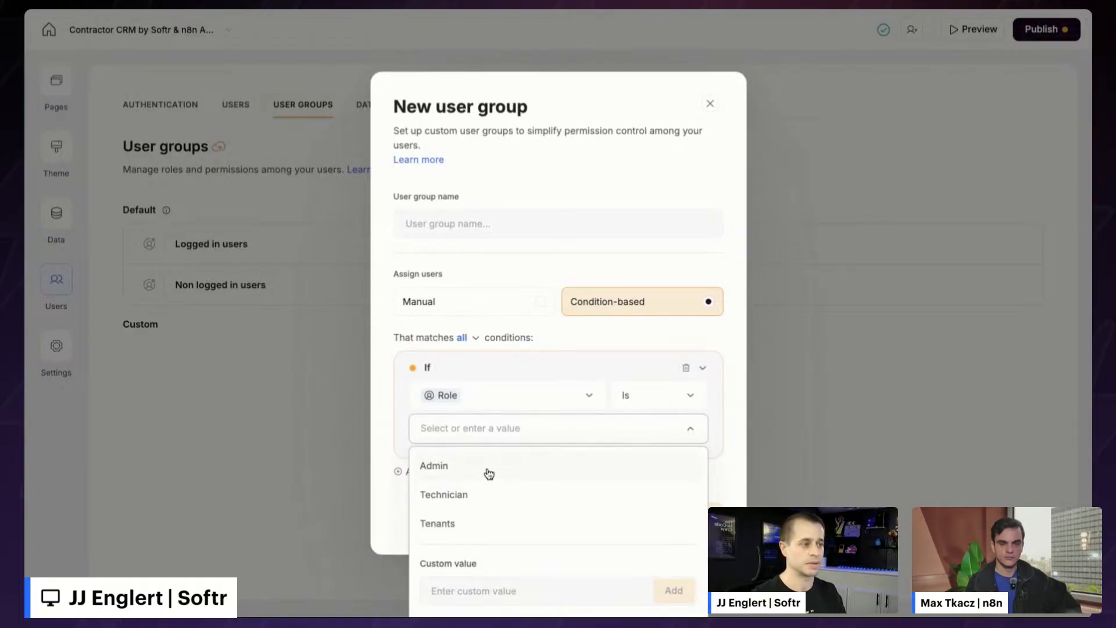
left_click(487, 472)
left_click(508, 213)
type("Admin")
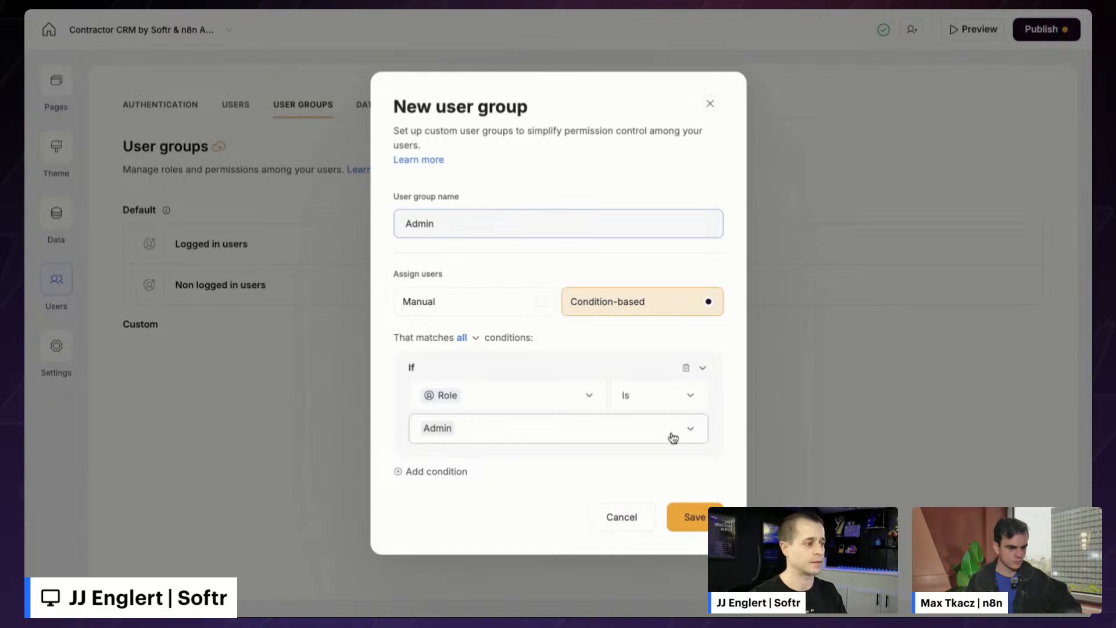
left_click(691, 518)
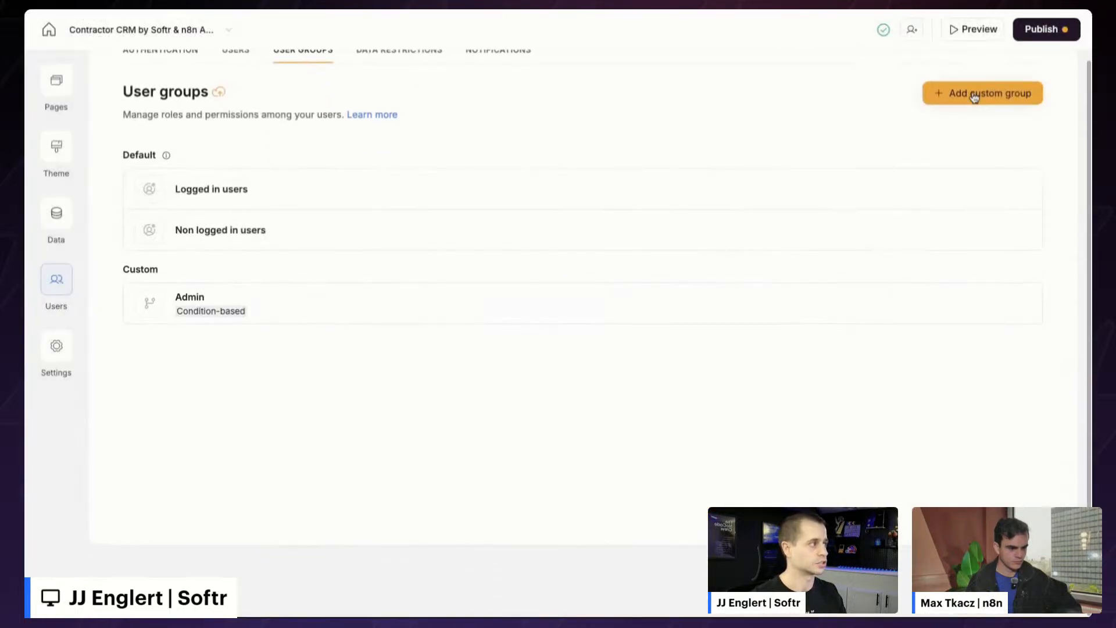
- Create a condition-based Technician user group for users whose Role is Technician
left_click(981, 94)
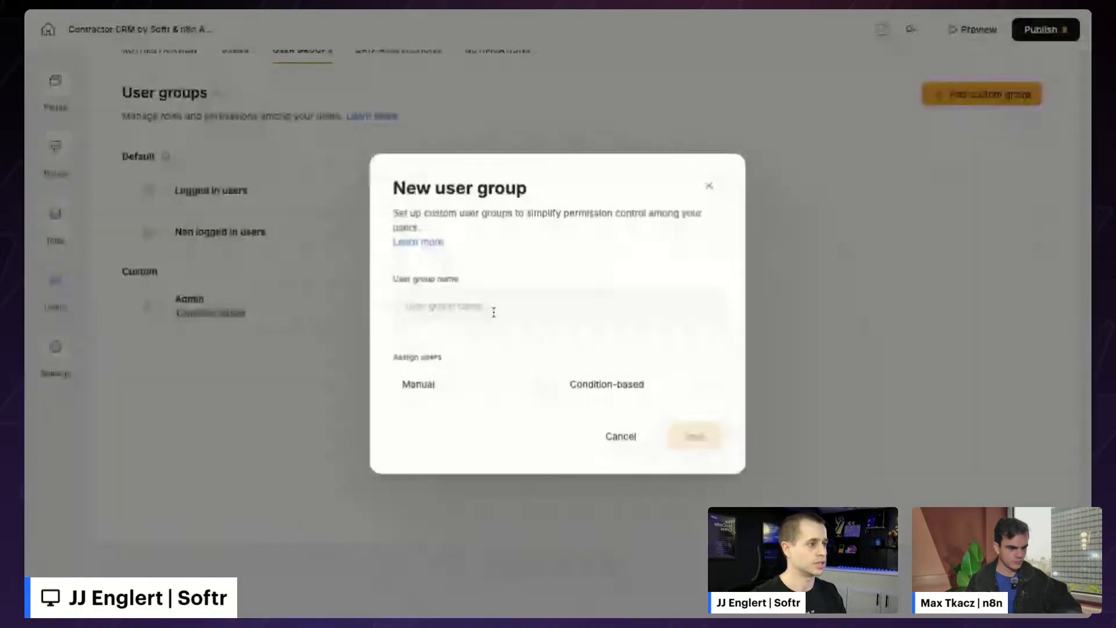
left_click(614, 383)
left_click(511, 401)
type("role")
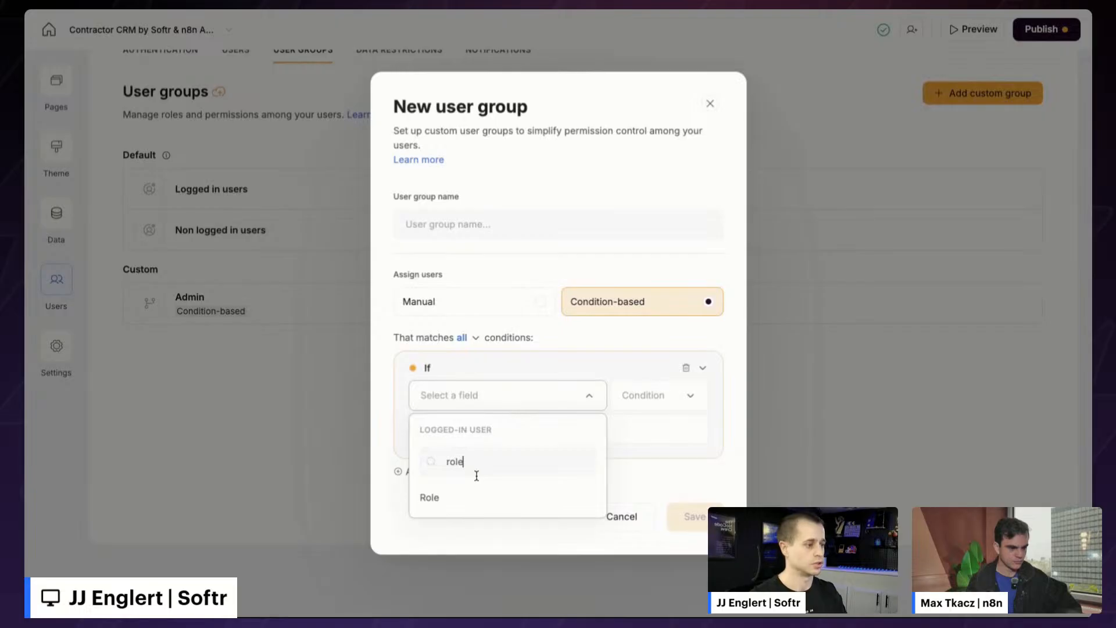
left_click(461, 501)
left_click(540, 430)
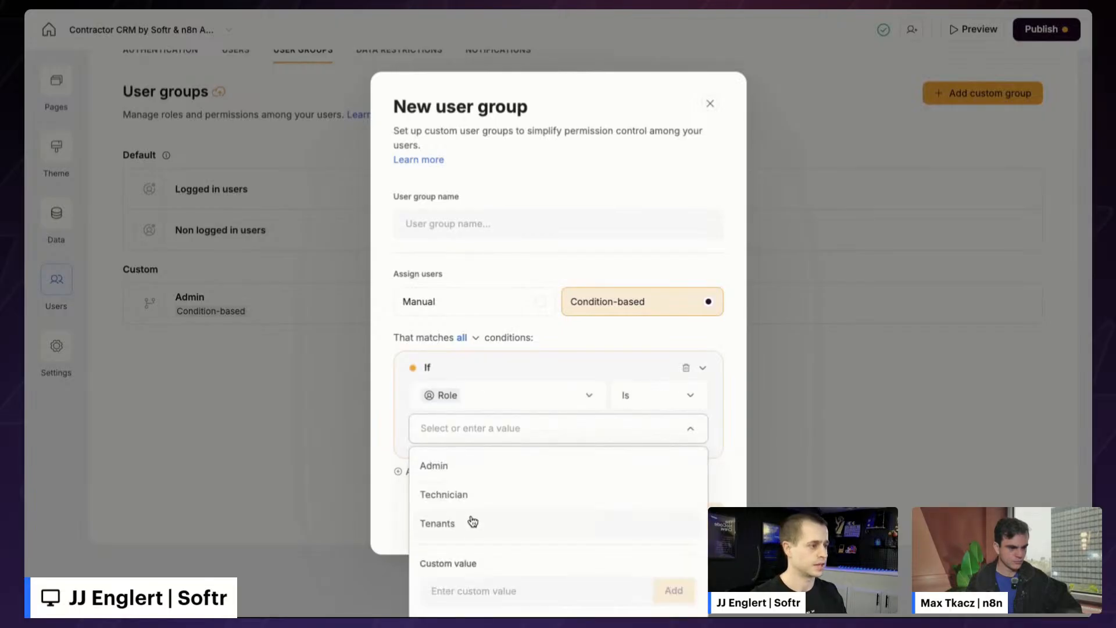
left_click(469, 503)
left_click(542, 225)
type("Technician")
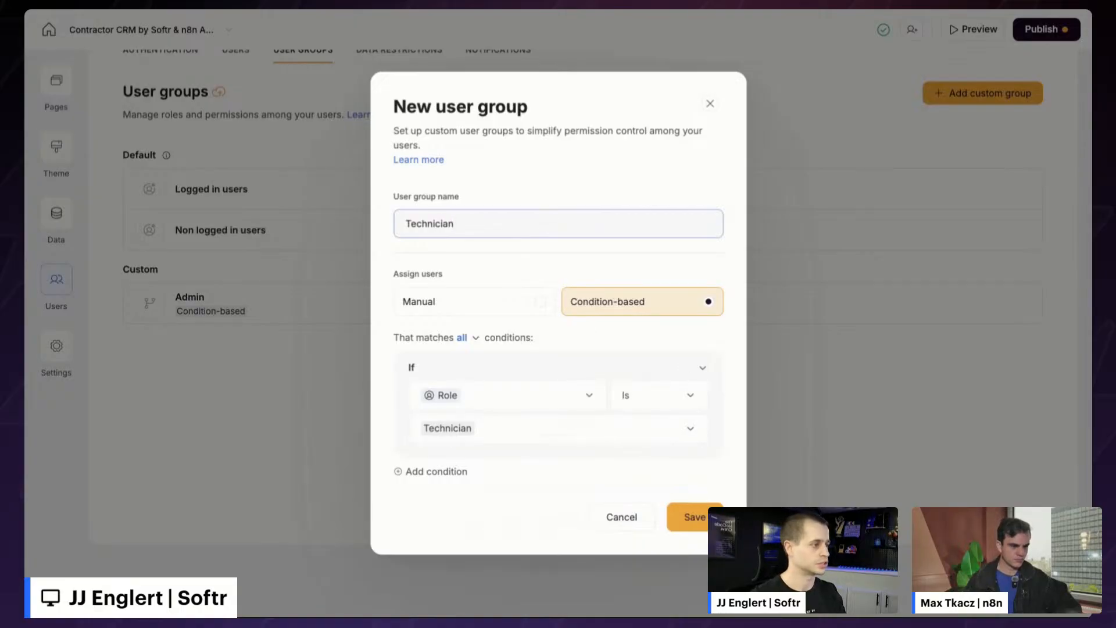
key("Return")
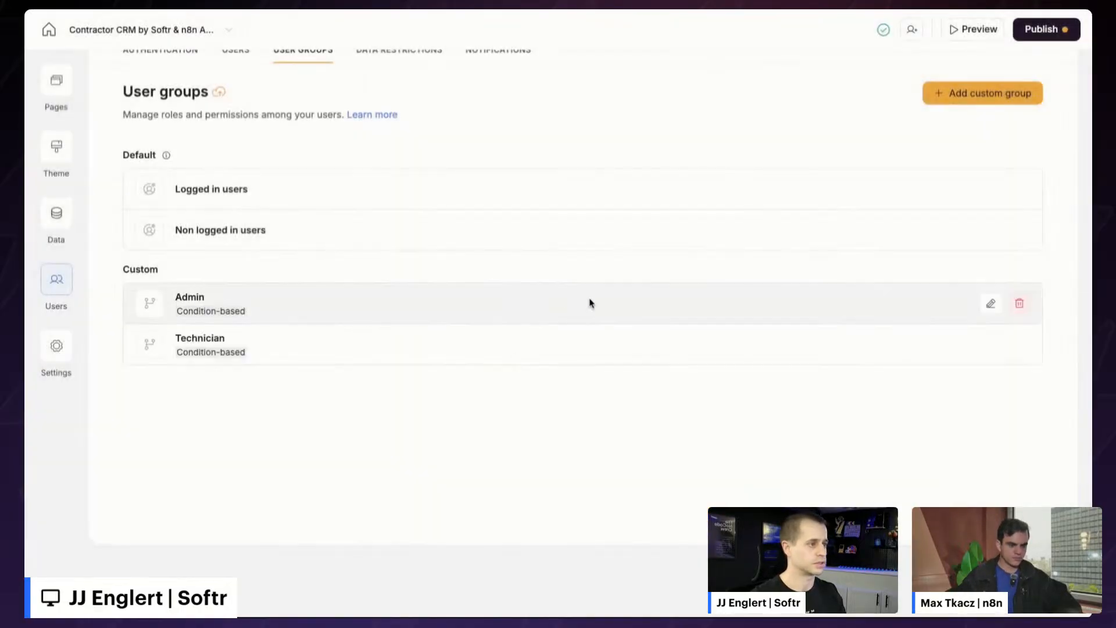
- Create a condition-based Tenant user group for users whose Role is Tenants
left_click(965, 94)
left_click(486, 308)
type("Tenant")
left_click(639, 383)
left_click(465, 395)
type("te")
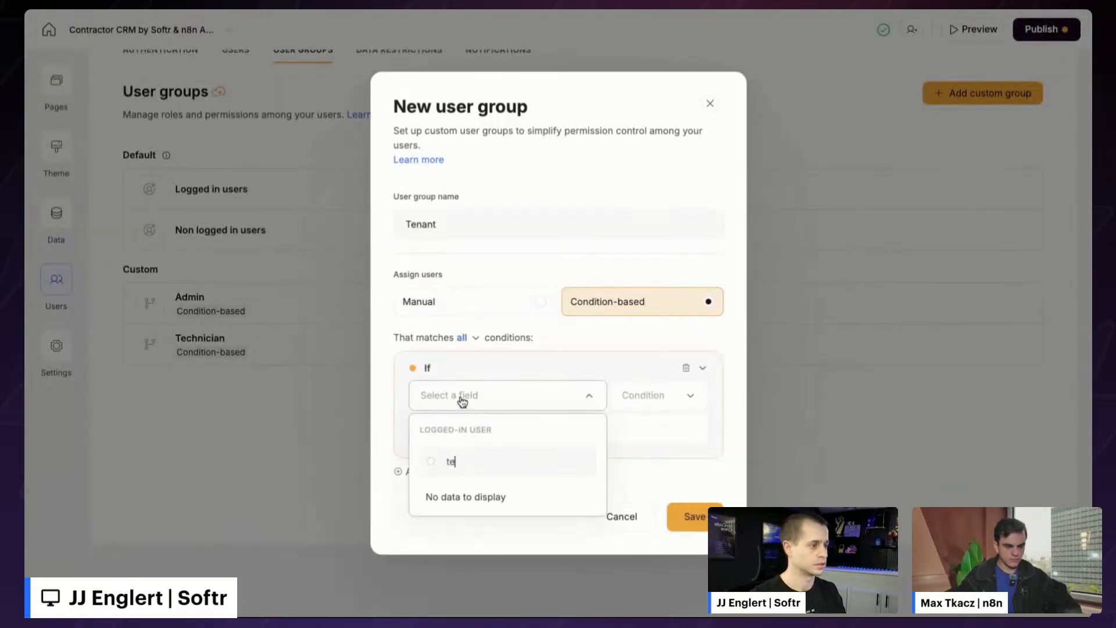
key("BackSpace")
key("BackSpace")
type("role")
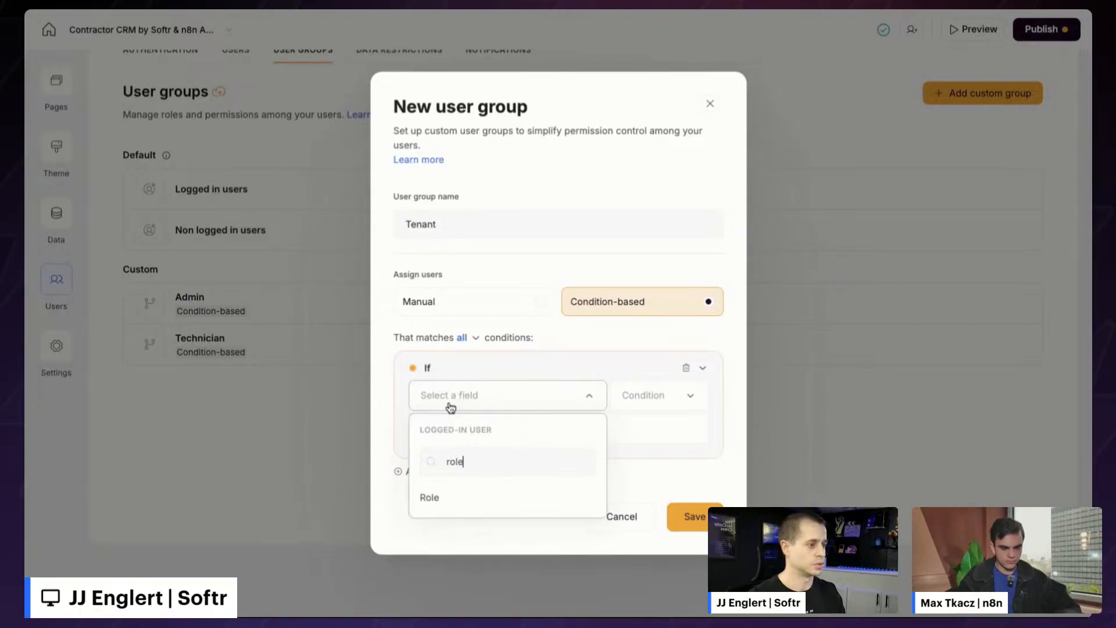
left_click(446, 503)
left_click(540, 437)
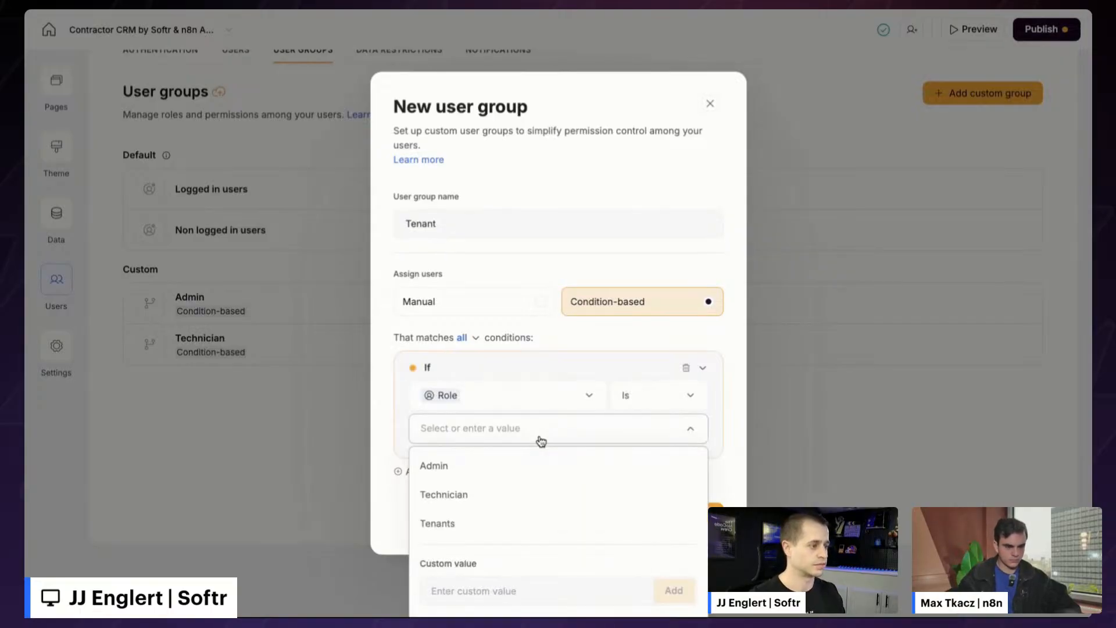
left_click(473, 524)
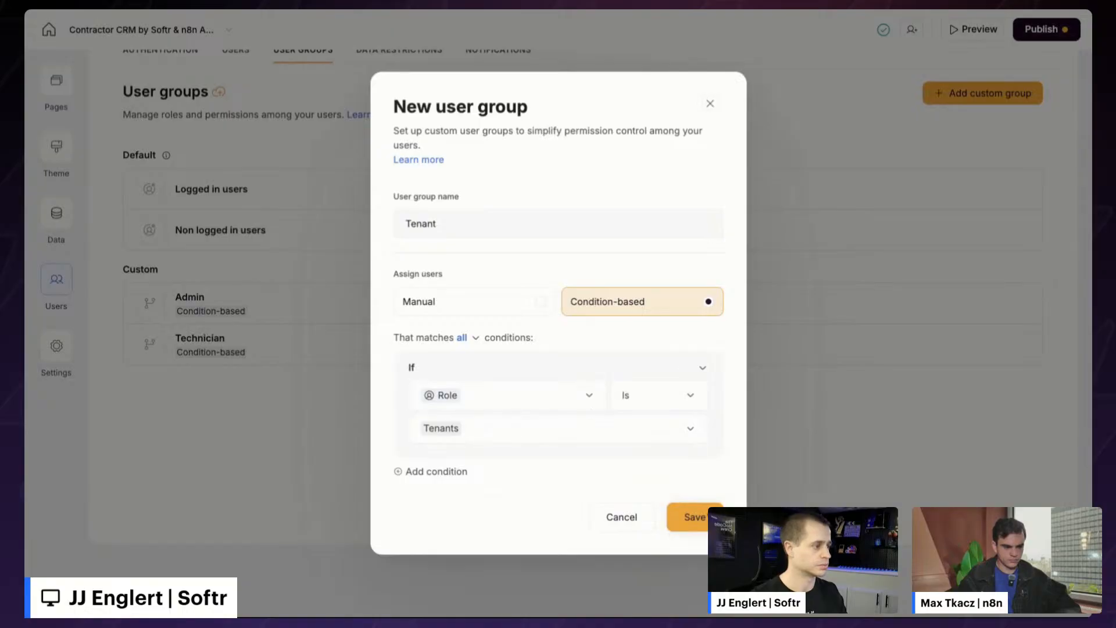
left_click(696, 519)
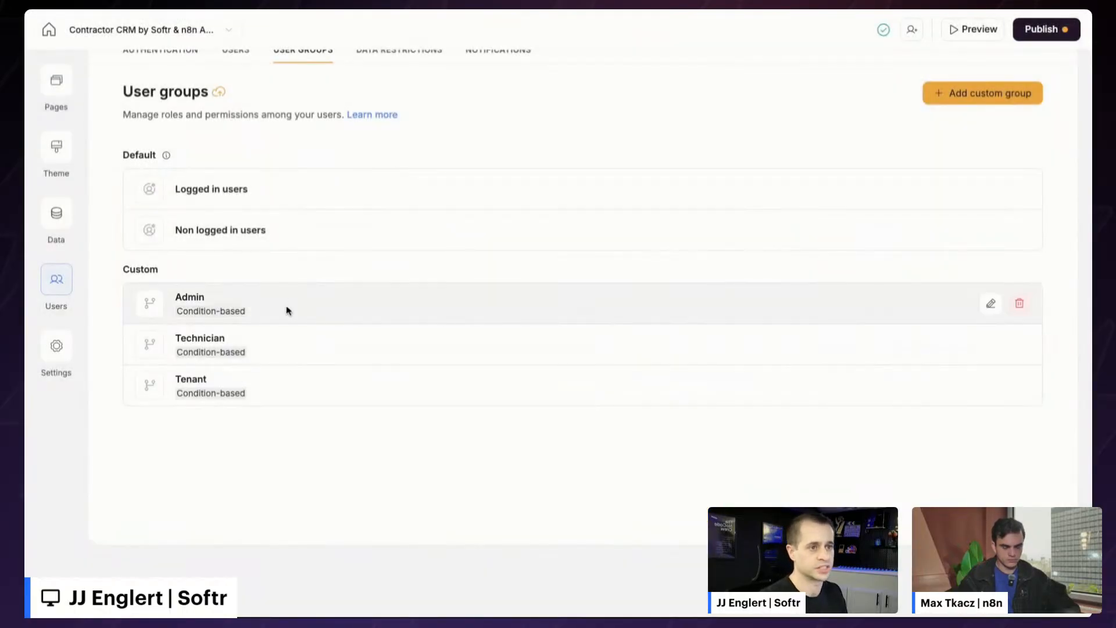
scroll(285, 391, "up", 1)
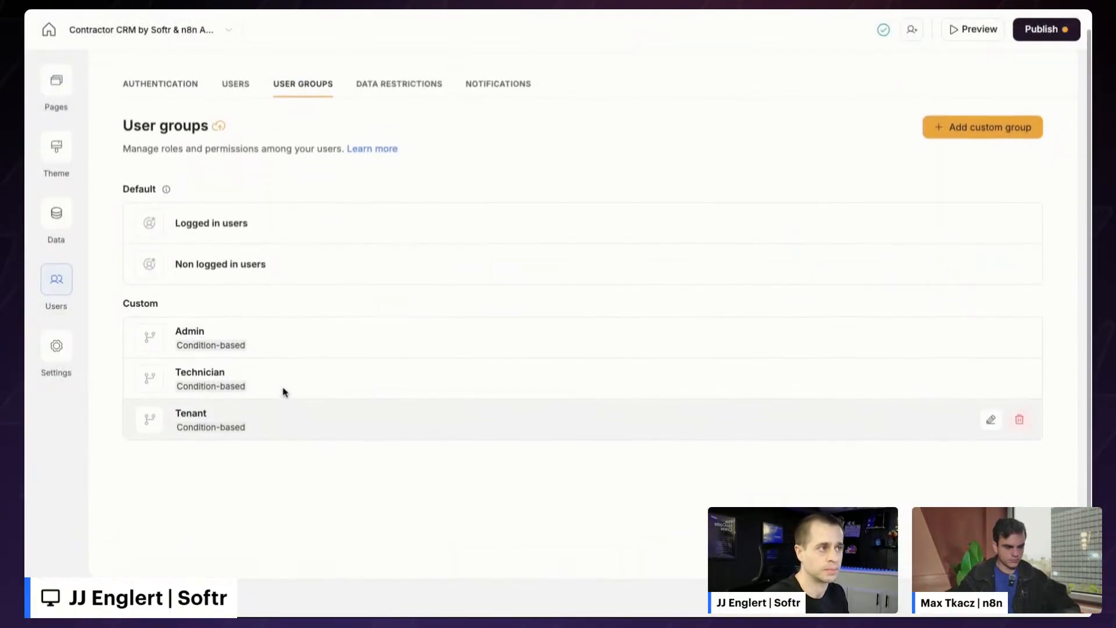
scroll(284, 391, "up", 1)
- Check the empty global Data Restrictions settings, then open the app's Pages list
left_click(405, 99)
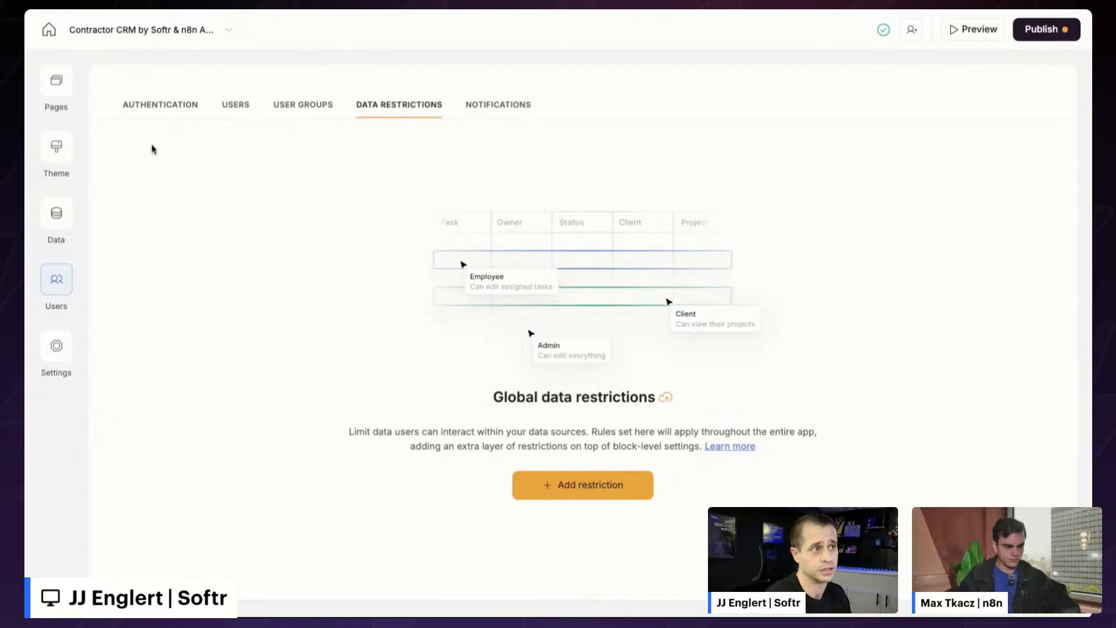
left_click(59, 92)
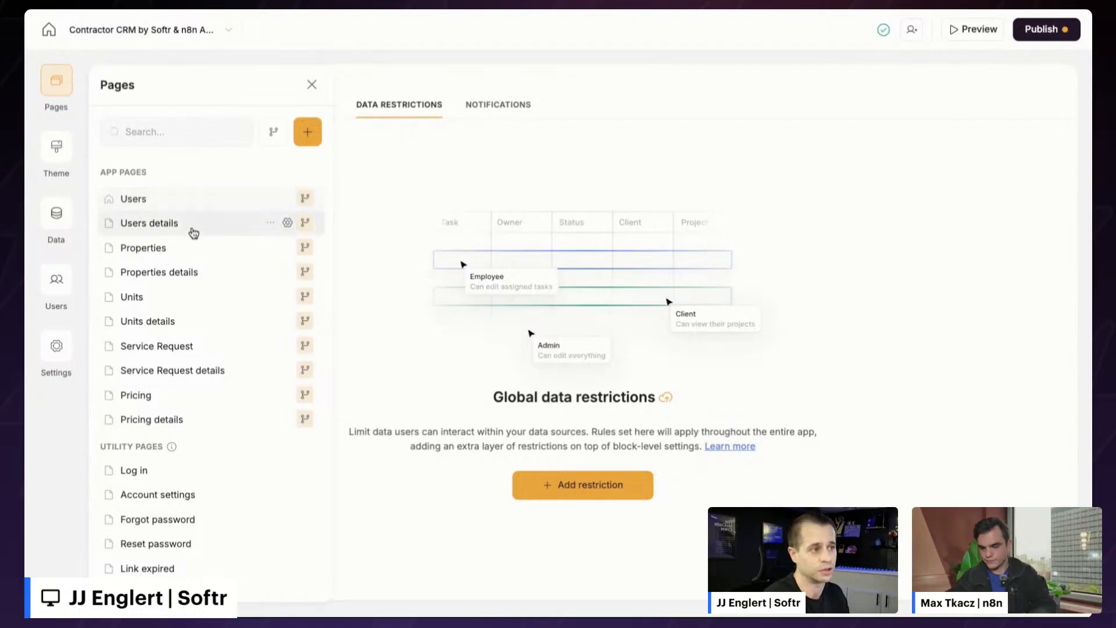
- On the Users page, switch the card list block's source table to Properties
left_click(192, 206)
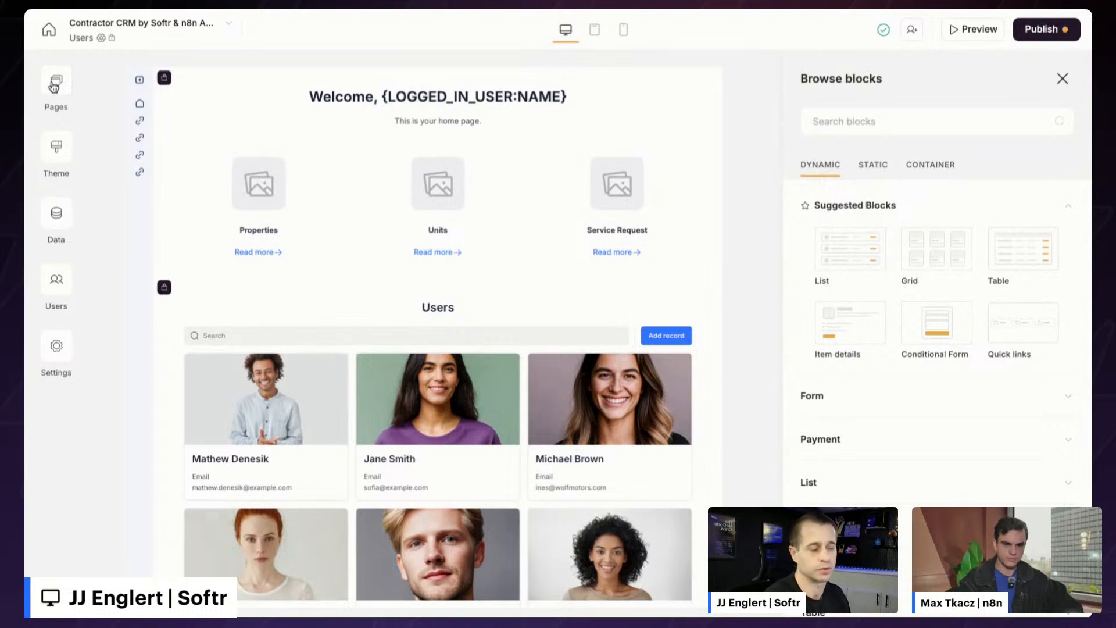
scroll(409, 403, "down", 3)
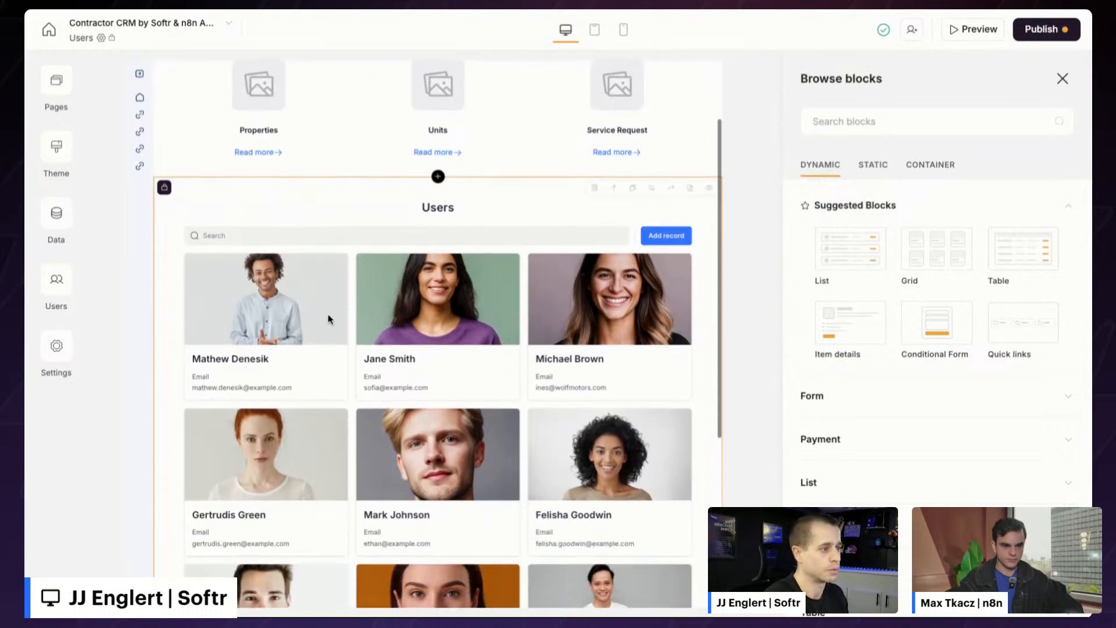
scroll(338, 319, "up", 2)
left_click(312, 364)
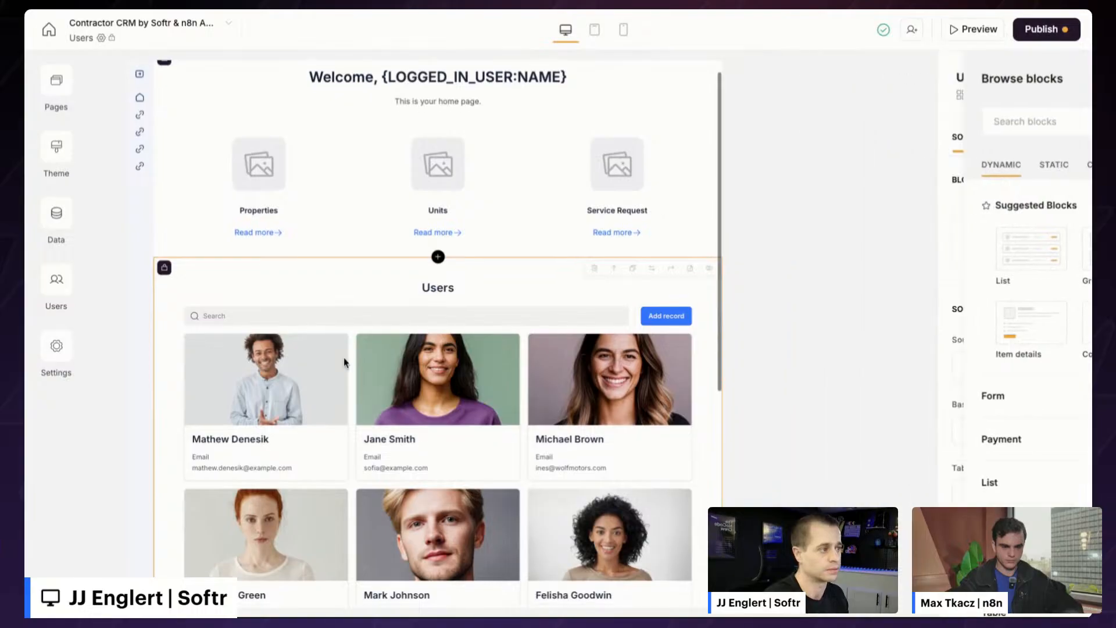
scroll(854, 428, "down", 2)
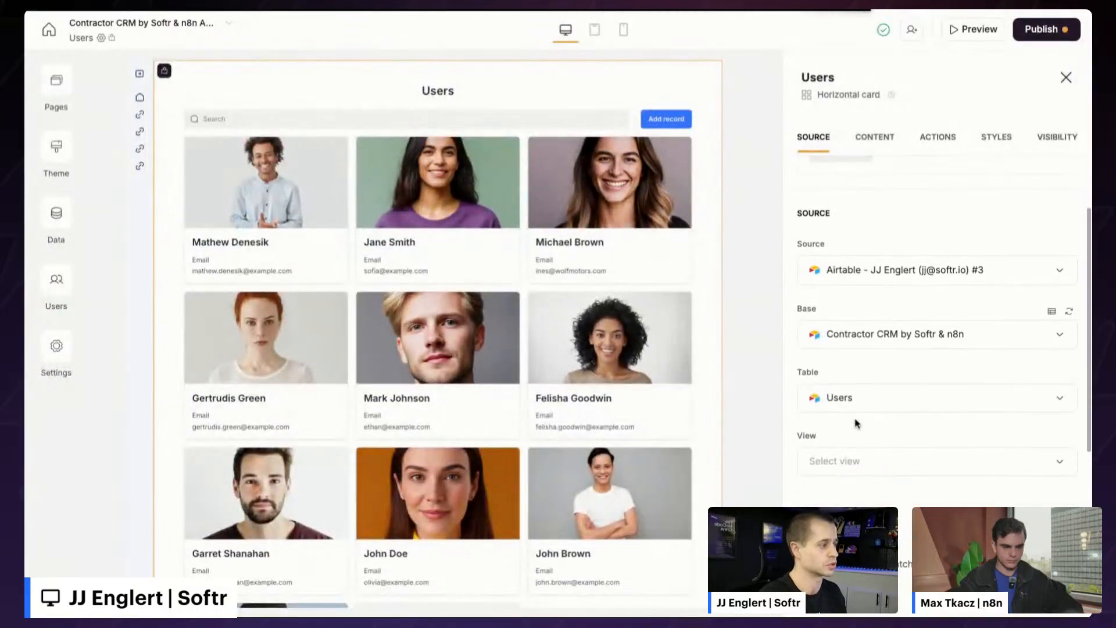
left_click(853, 408)
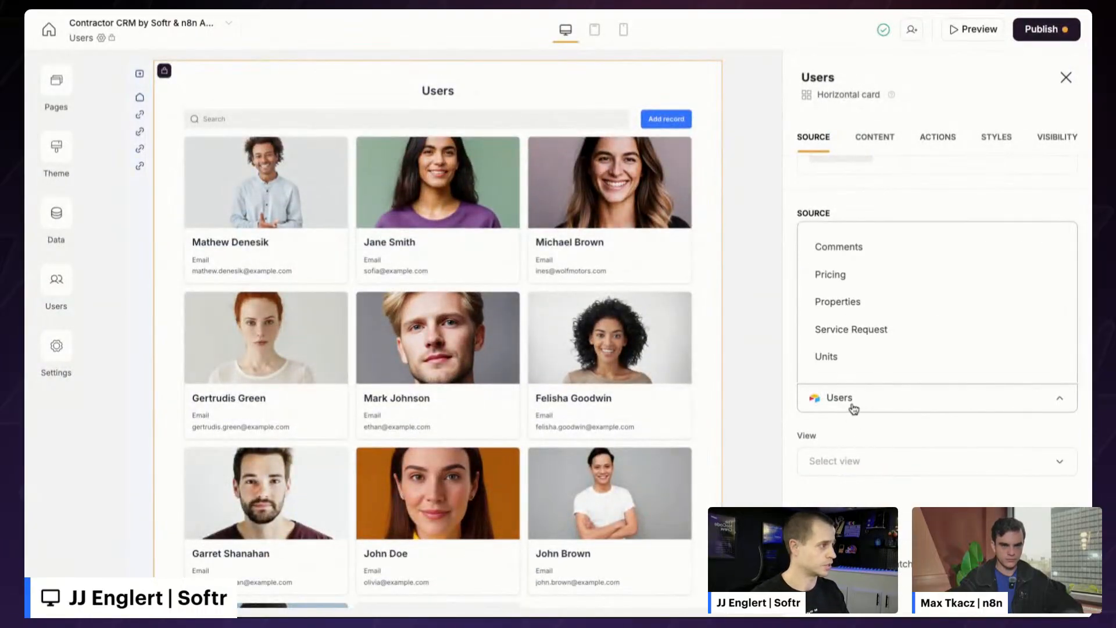
left_click(884, 297)
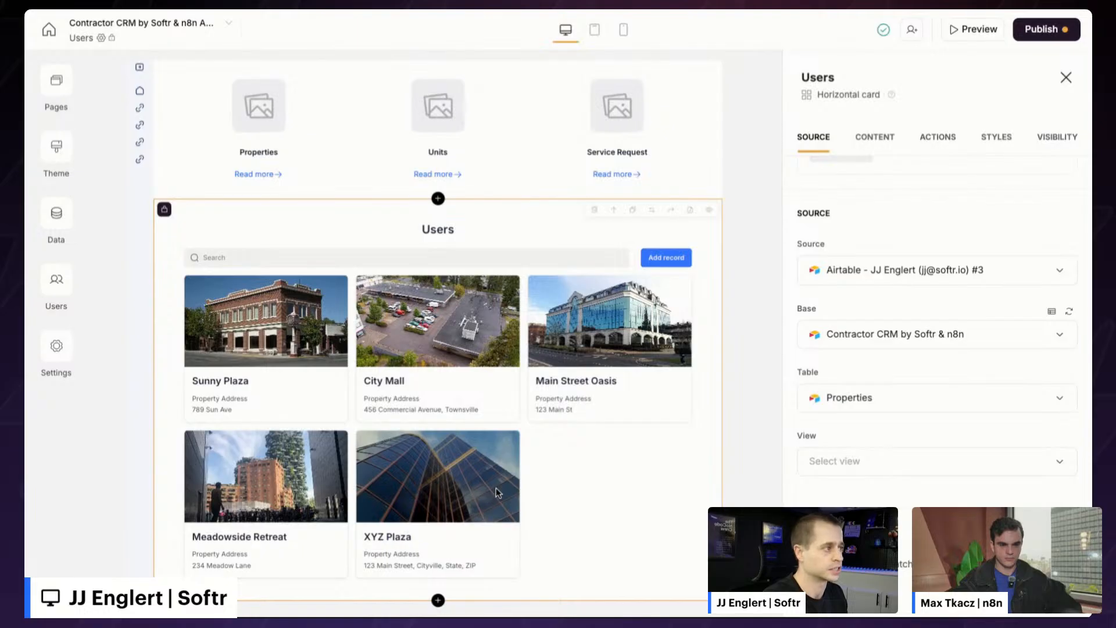
- Toggle the property list's Search Bar off and back on in its content settings
left_click(885, 149)
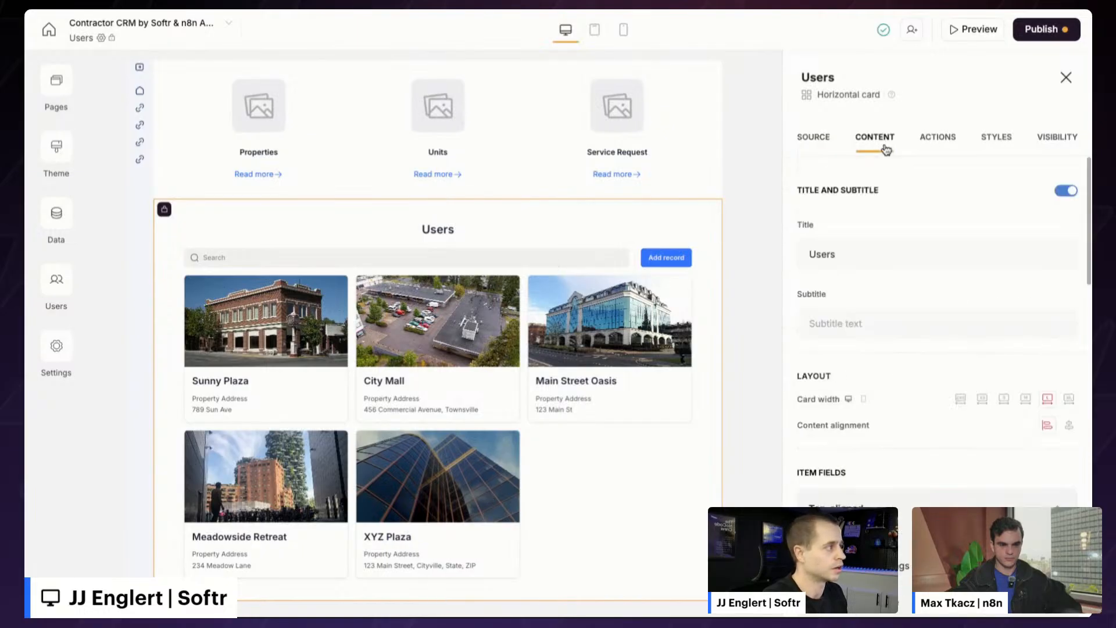
scroll(932, 274, "down", 4)
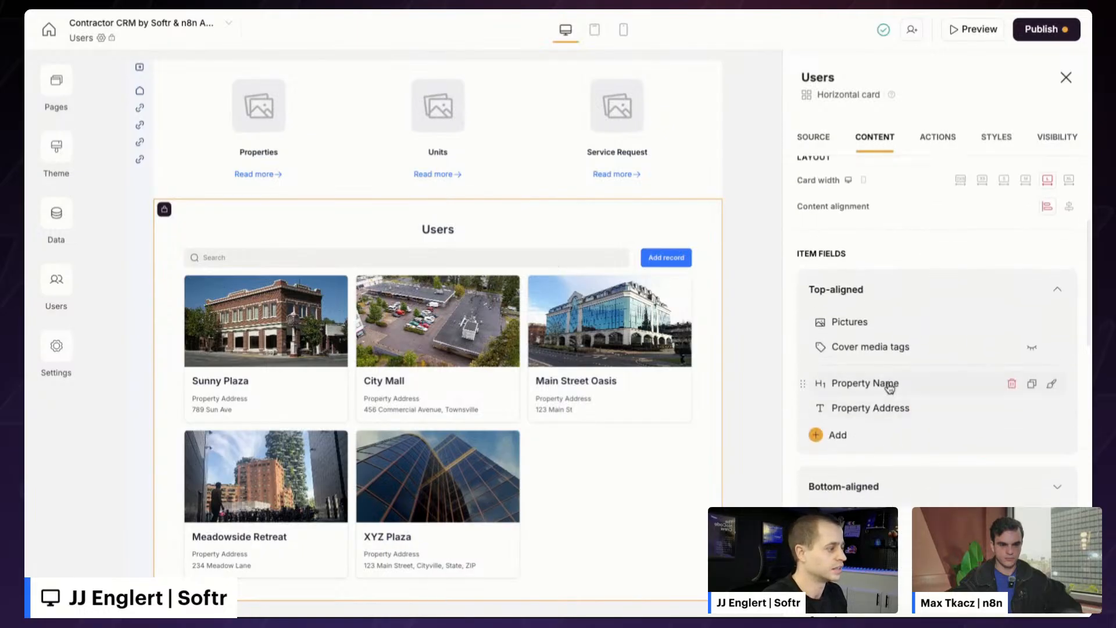
scroll(959, 366, "down", 4)
left_click(1068, 337)
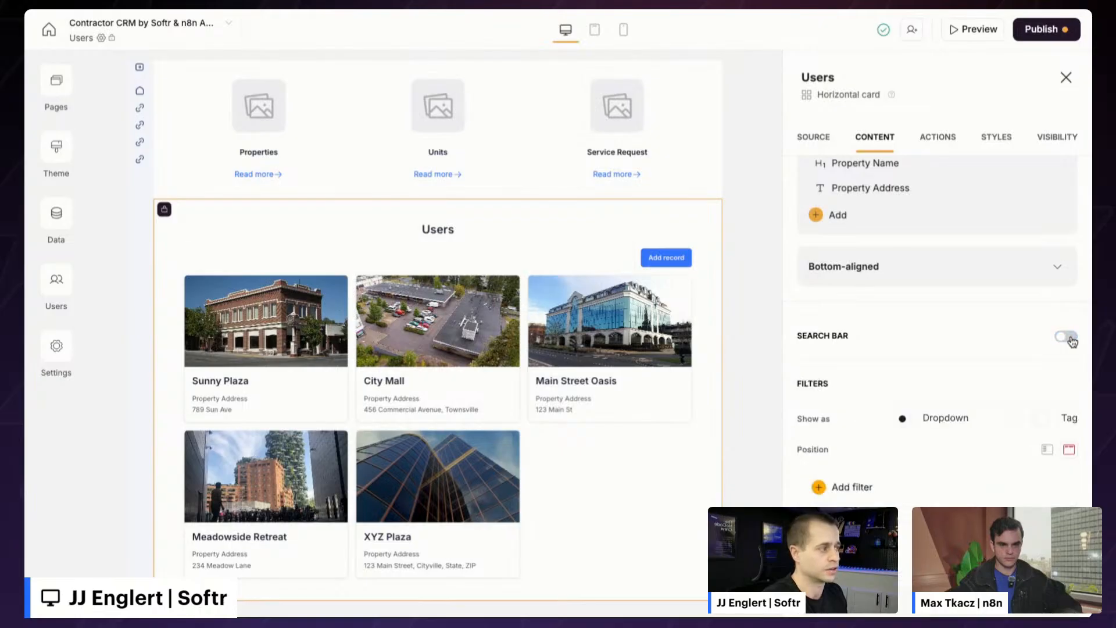
left_click(1068, 337)
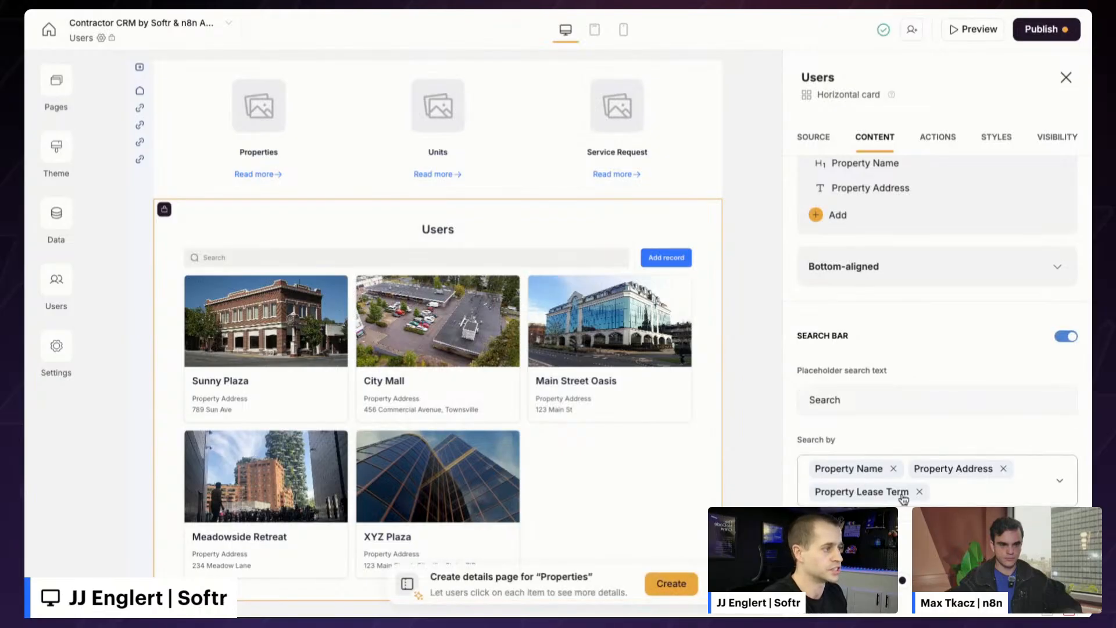
- Add a Landlord-labelled filter on the Landlords field, then start adding a new block below
scroll(895, 462, "down", 4)
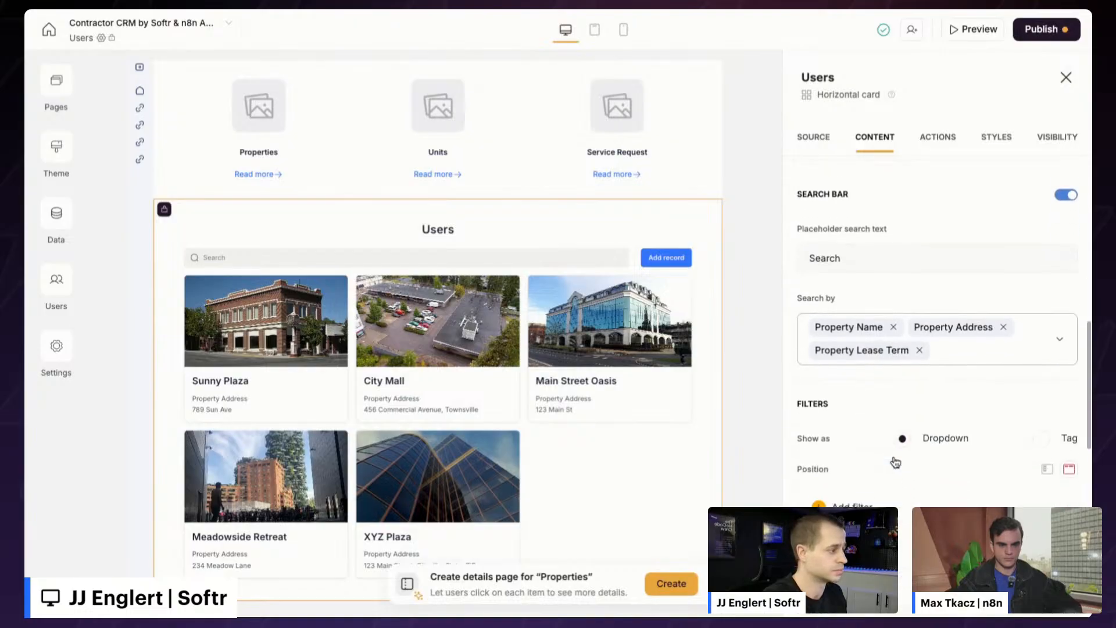
left_click(825, 431)
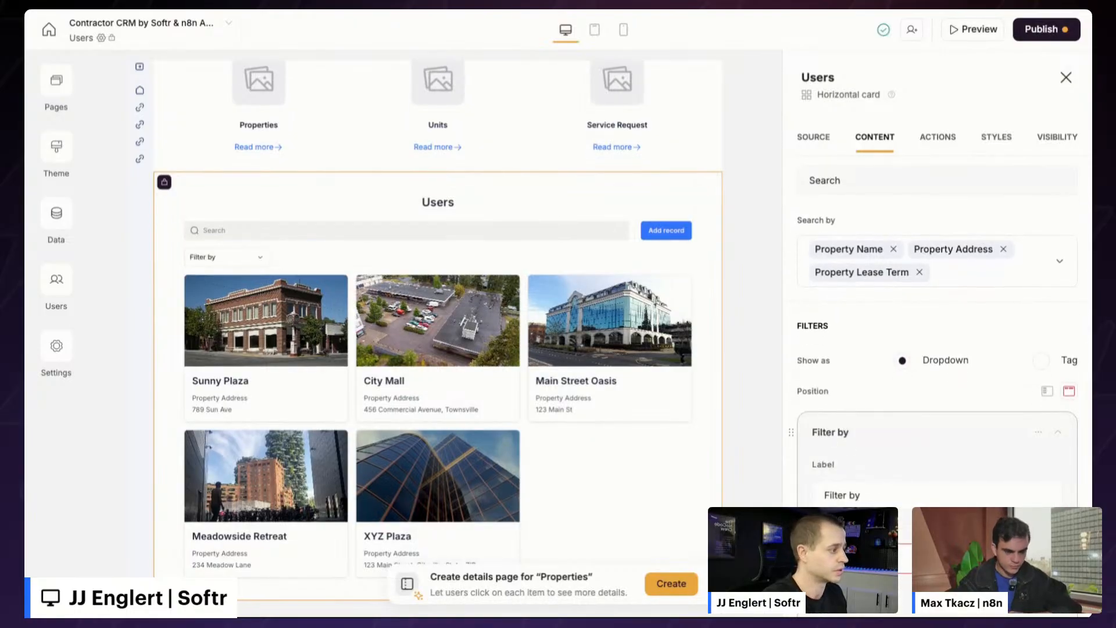
scroll(876, 474, "down", 3)
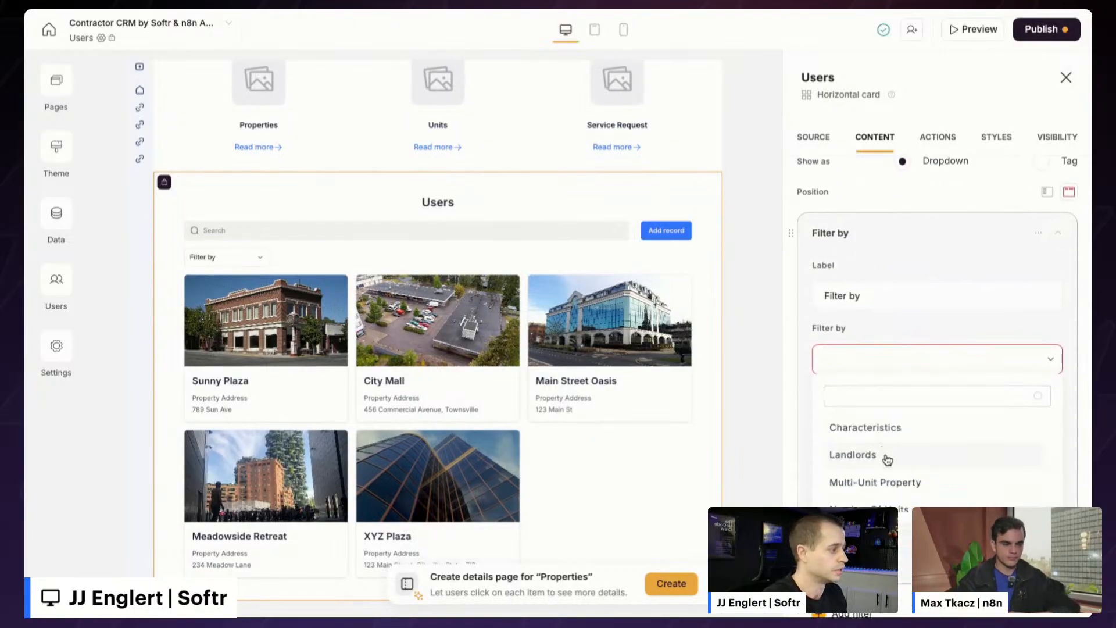
left_click(885, 456)
left_click(909, 284)
type("Lnadl")
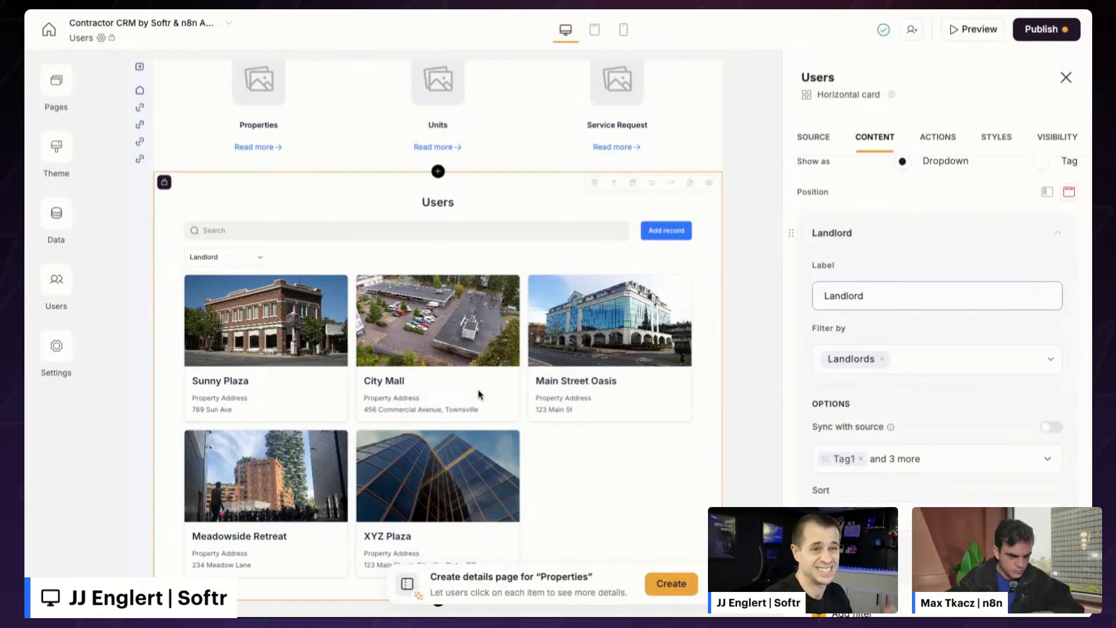
scroll(502, 388, "up", 1)
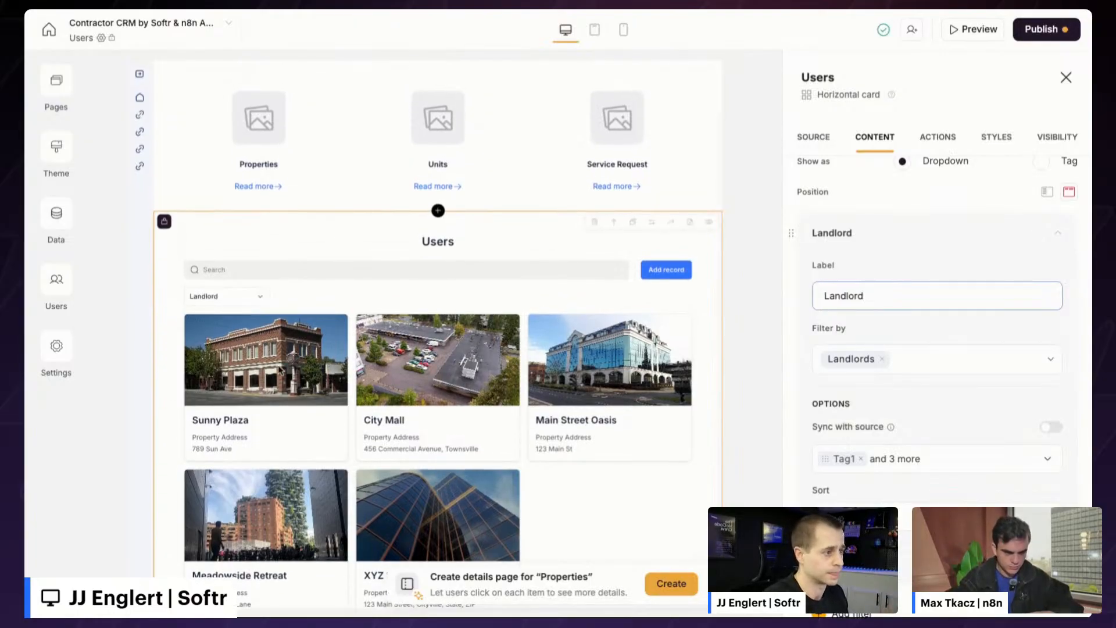
scroll(377, 381, "up", 2)
scroll(378, 400, "down", 1)
scroll(379, 400, "up", 1)
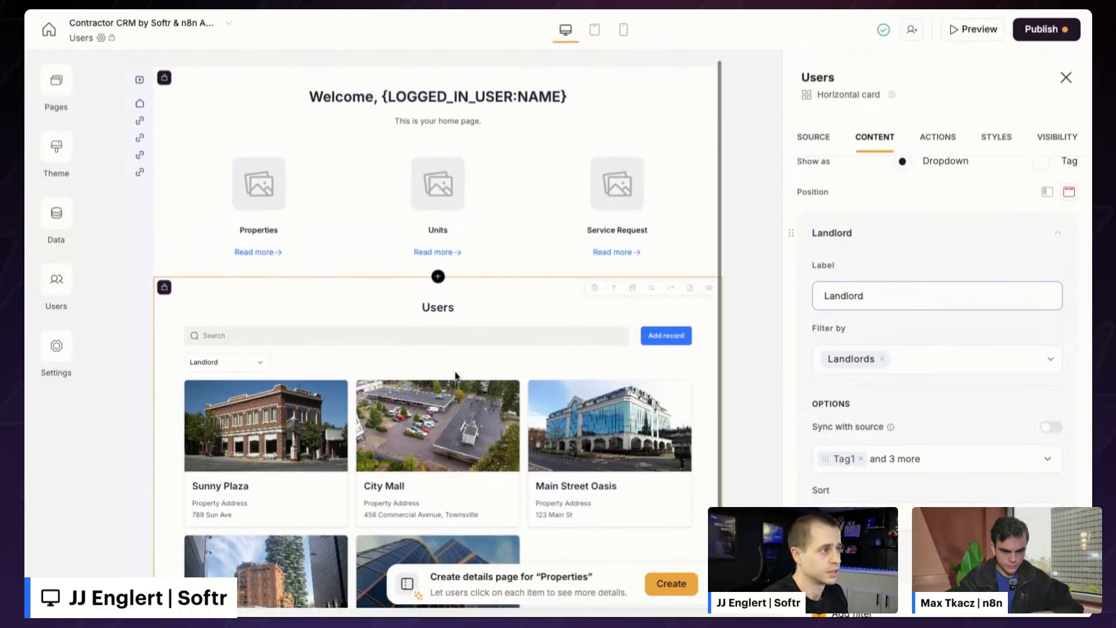
left_click(437, 277)
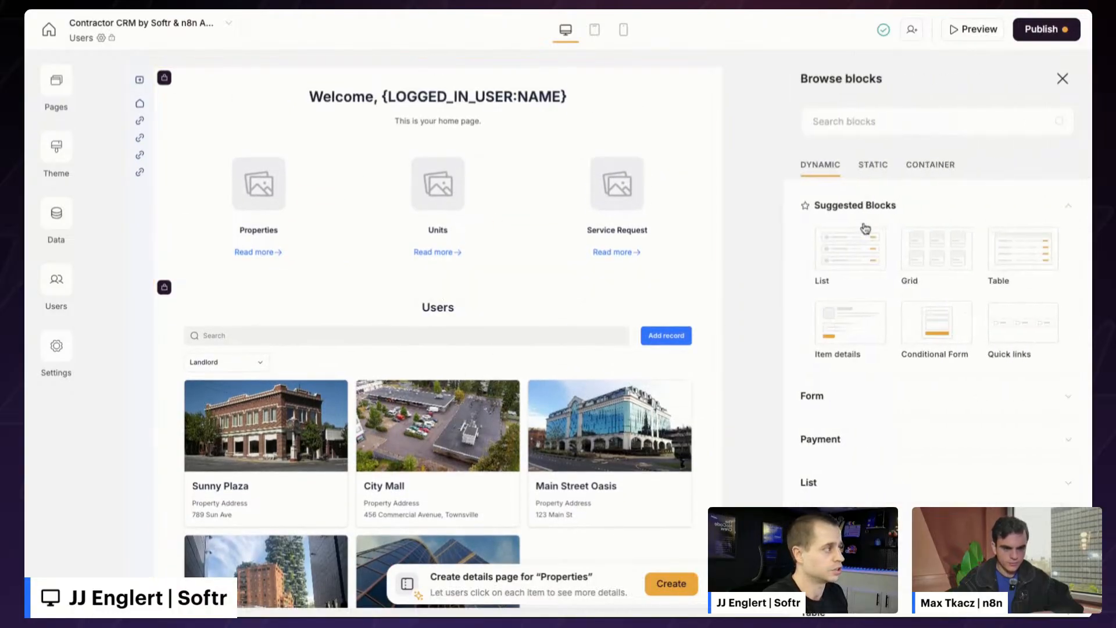
- Insert a tab container above the property cards with tabs Properties, Units and Service Requests
left_click(953, 163)
left_click(863, 284)
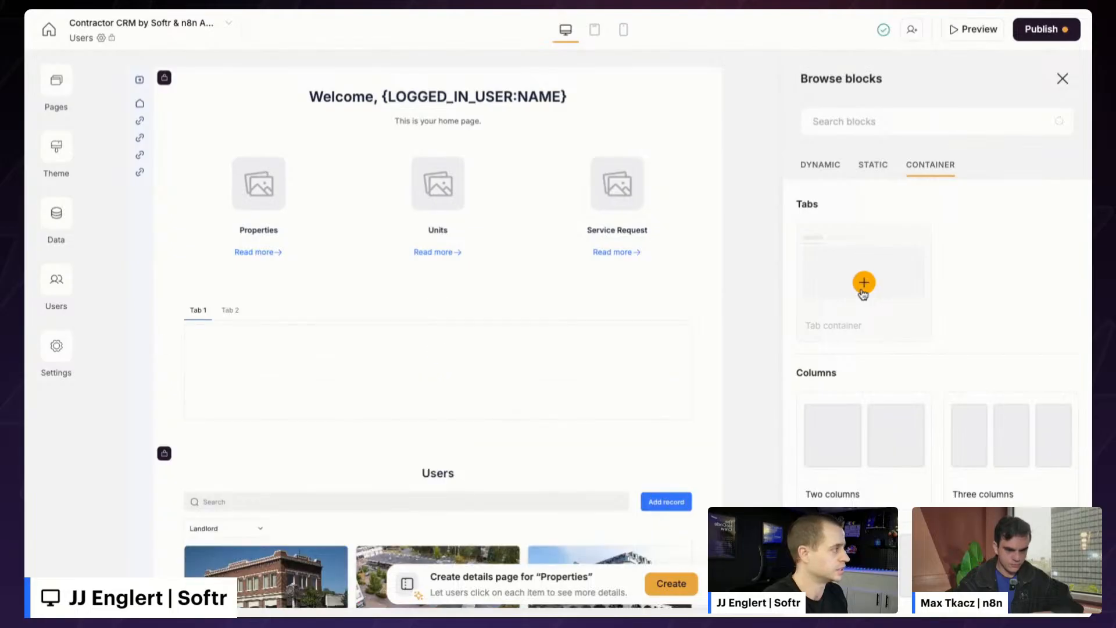
left_click(851, 255)
left_click(890, 274)
key("ctrl+a")
type("Pr")
left_click(897, 323)
left_click(872, 349)
type("Uni")
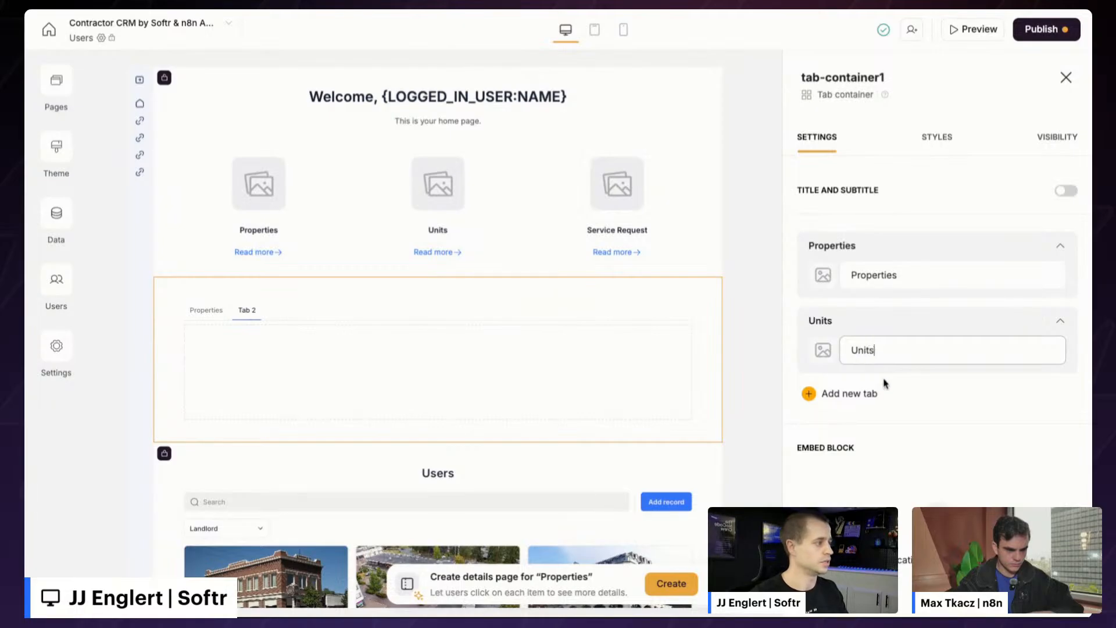
left_click(849, 393)
left_click(897, 426)
type("Service Requests")
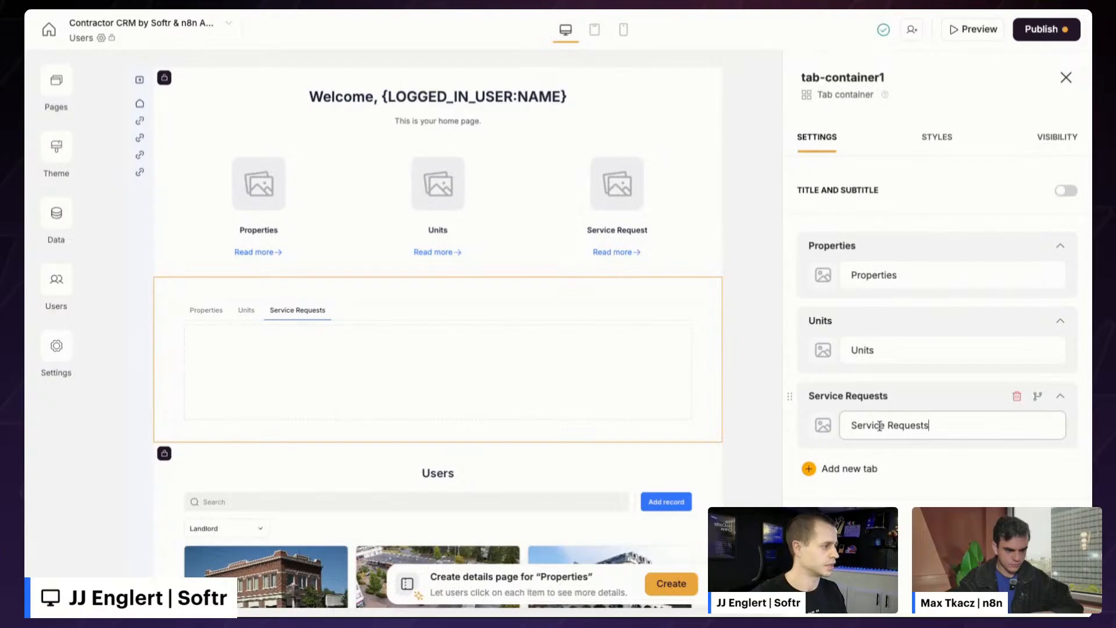
- Move the property cards block into tab-container1's Properties tab
scroll(488, 490, "down", 1)
left_click(489, 490)
scroll(488, 490, "down", 5)
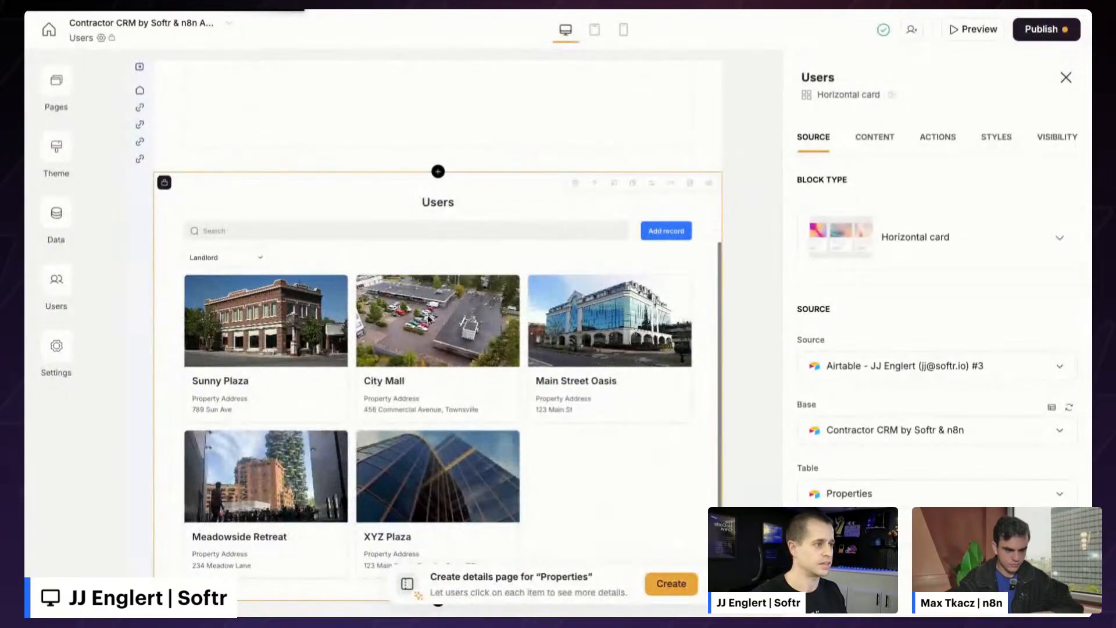
left_click(619, 187)
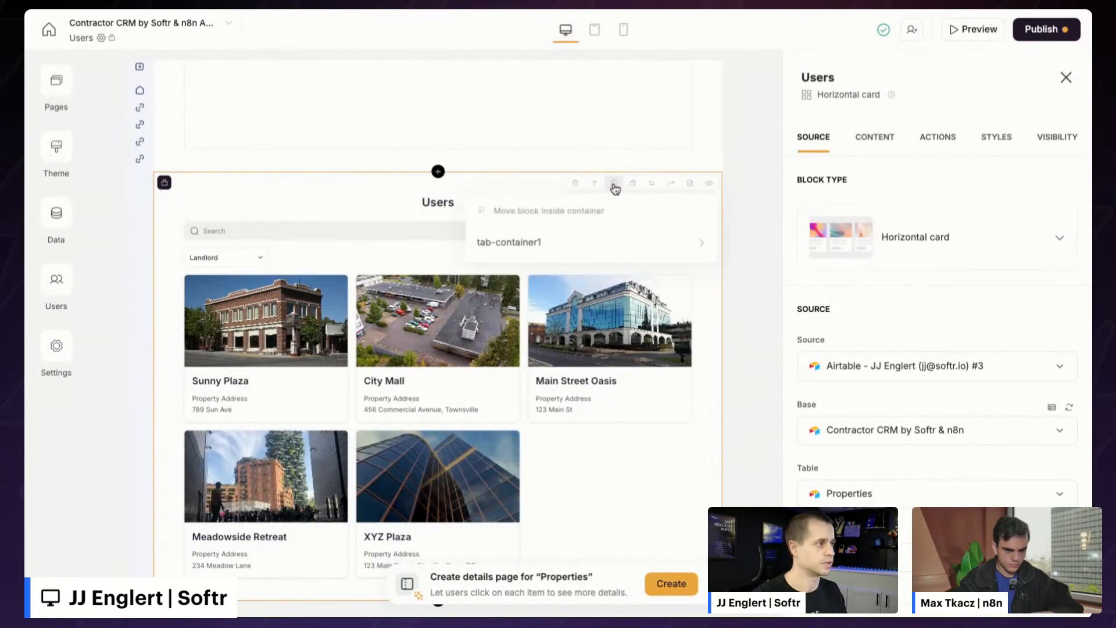
left_click(528, 247)
left_click(542, 252)
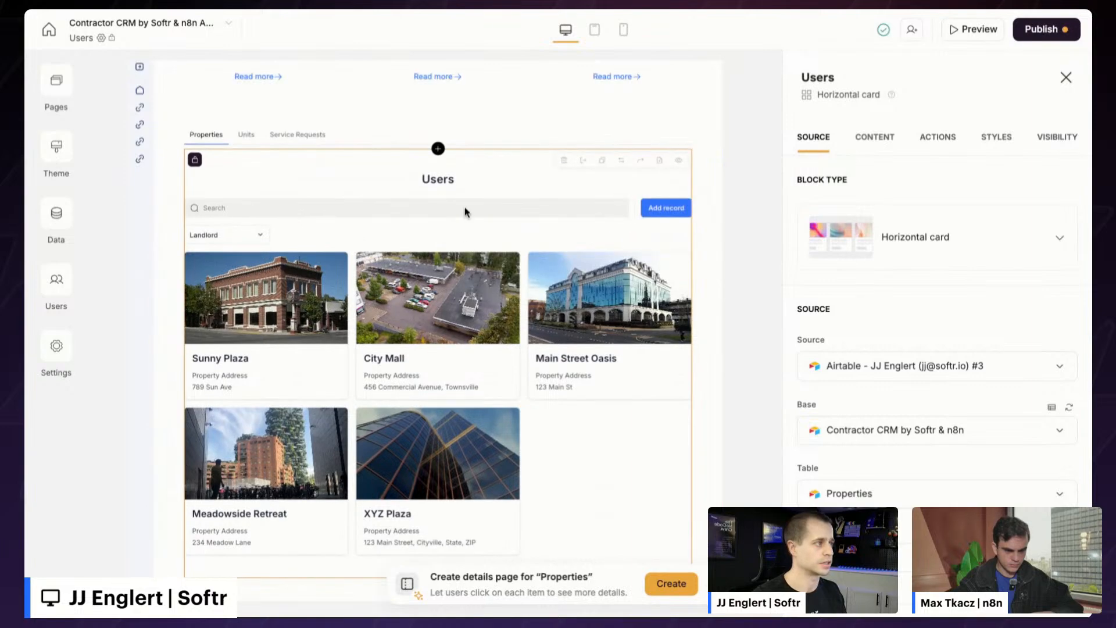
- Change the property cards block's title from Users to Properties
left_click(895, 141)
left_click(865, 255)
key("ctrl+a")
type("Properties")
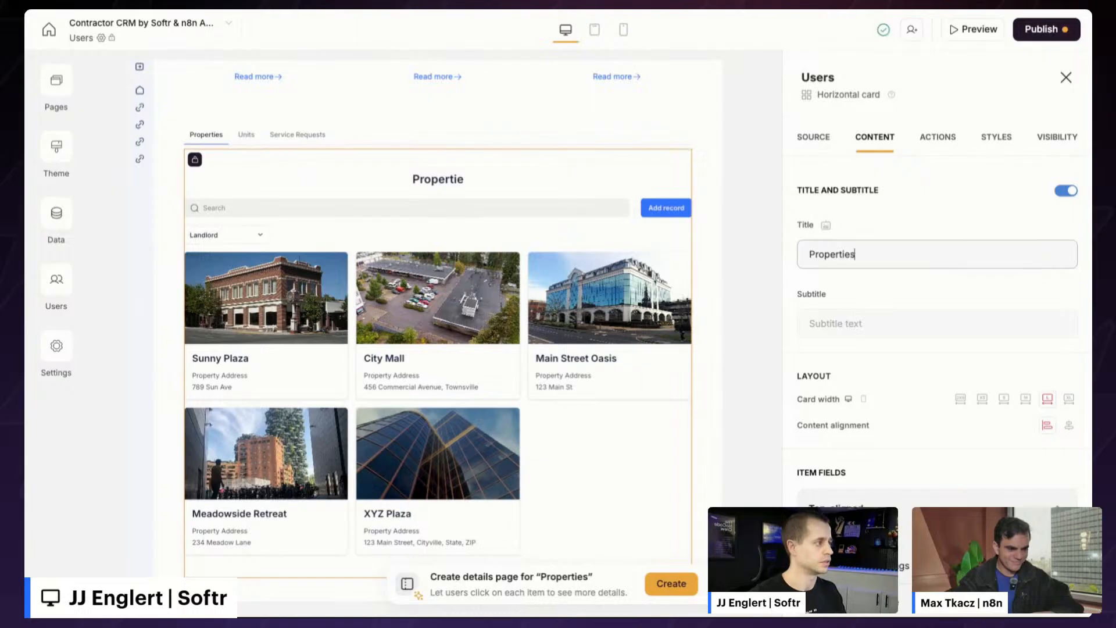
scroll(910, 385, "down", 1)
scroll(911, 385, "down", 2)
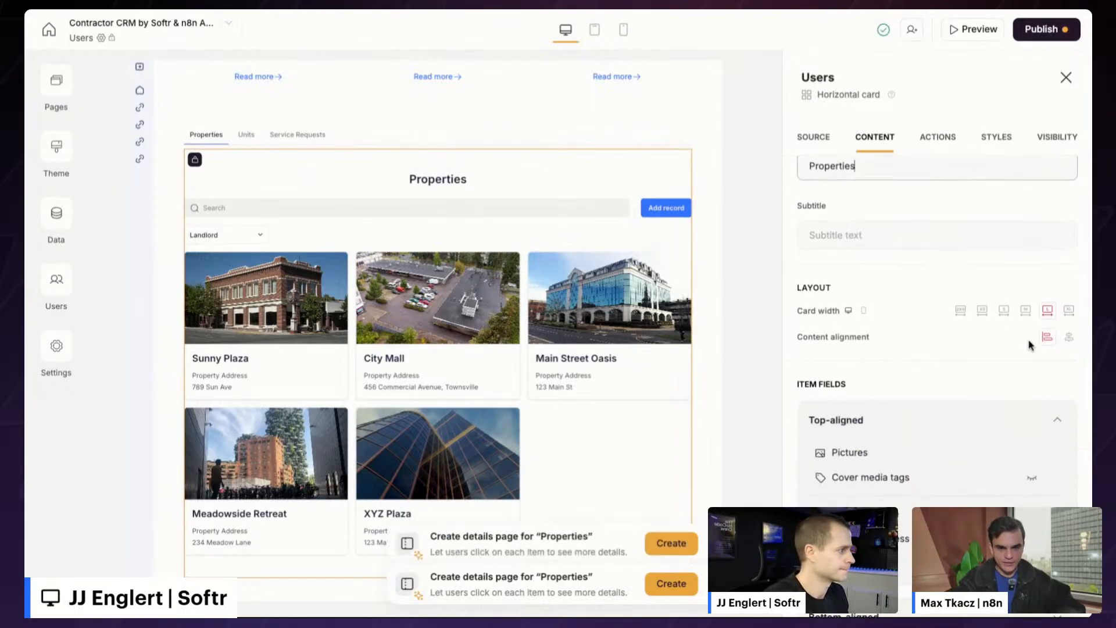
scroll(1029, 344, "down", 15)
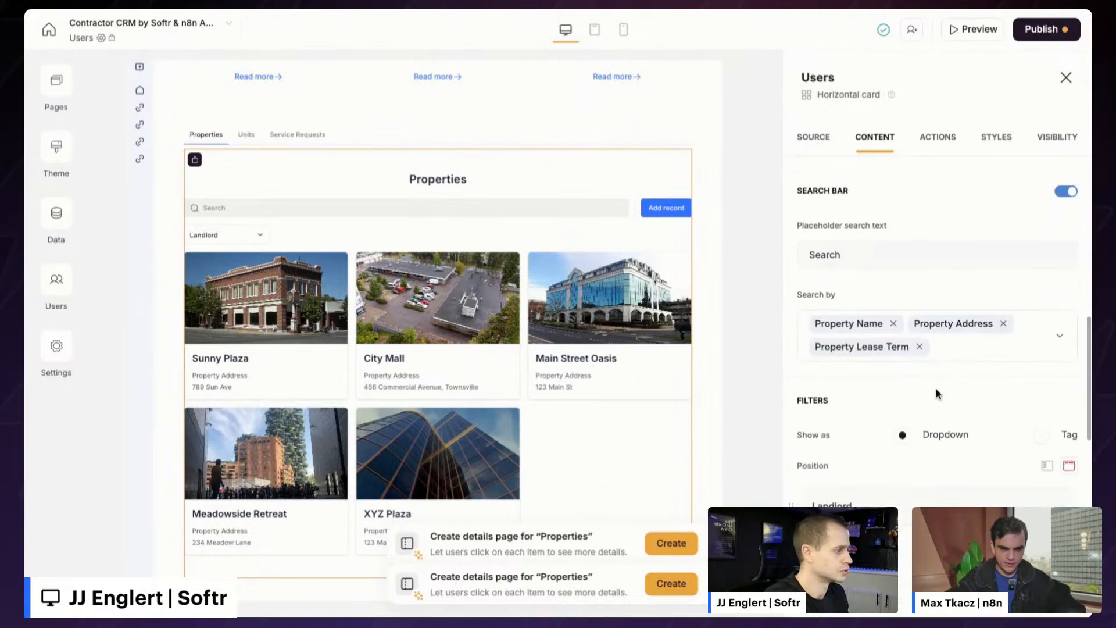
scroll(936, 394, "up", 10)
scroll(399, 294, "up", 3)
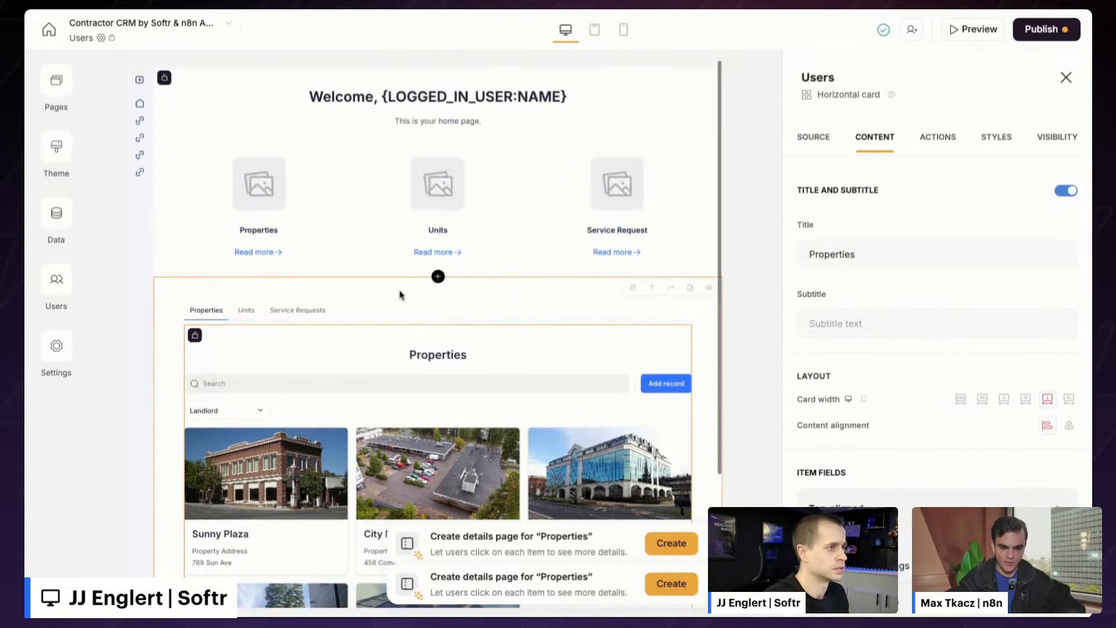
- Delete the Properties, Units and Service Request feature cards from the welcome section
left_click(352, 310)
scroll(389, 314, "down", 1)
left_click(406, 224)
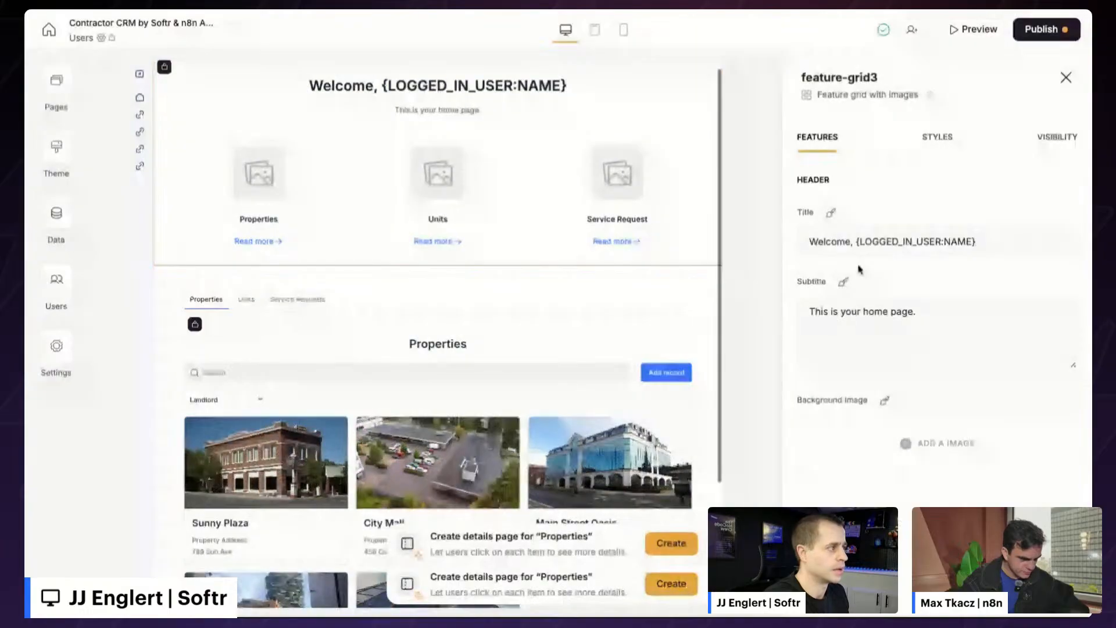
scroll(840, 268, "down", 4)
left_click(1068, 382)
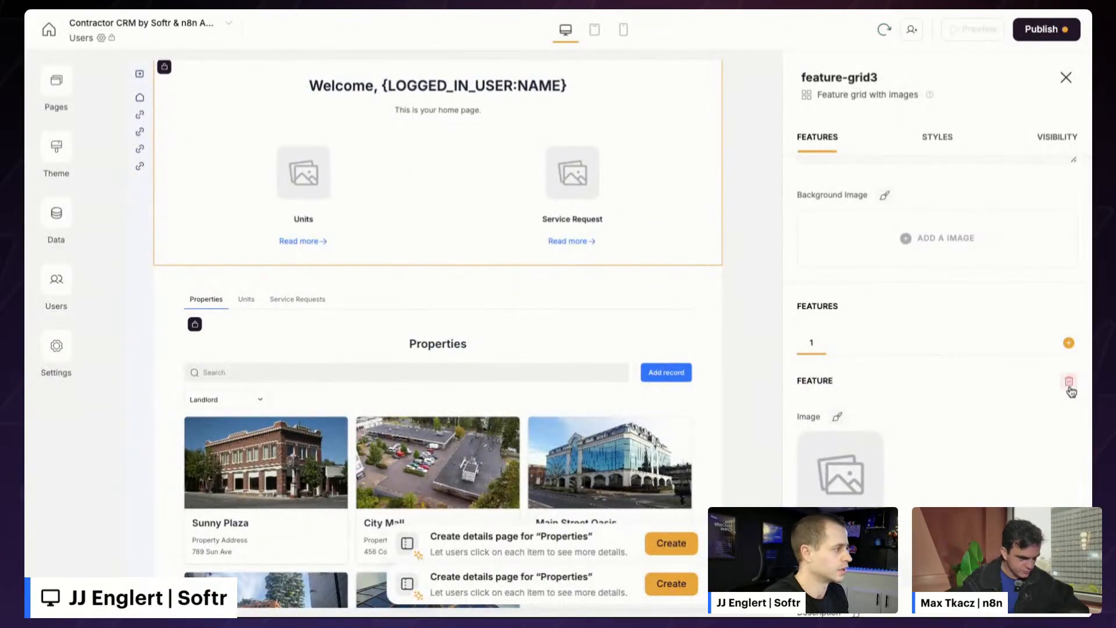
left_click(1069, 385)
left_click(1069, 384)
scroll(470, 329, "up", 1)
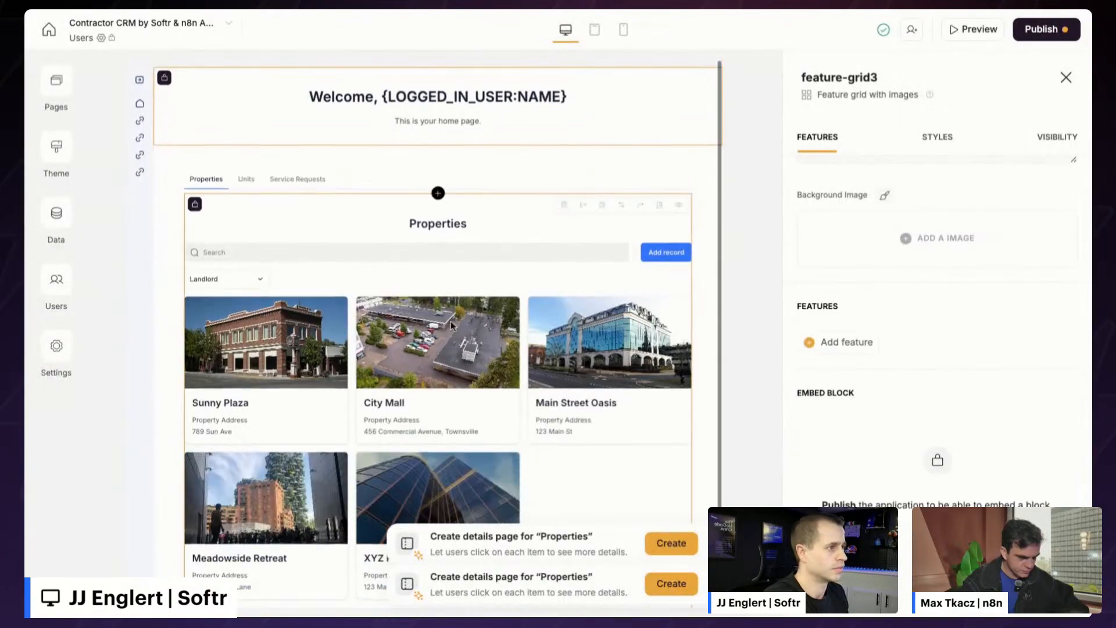
- Insert a Static Quick Links block beneath the welcome heading
left_click(438, 145)
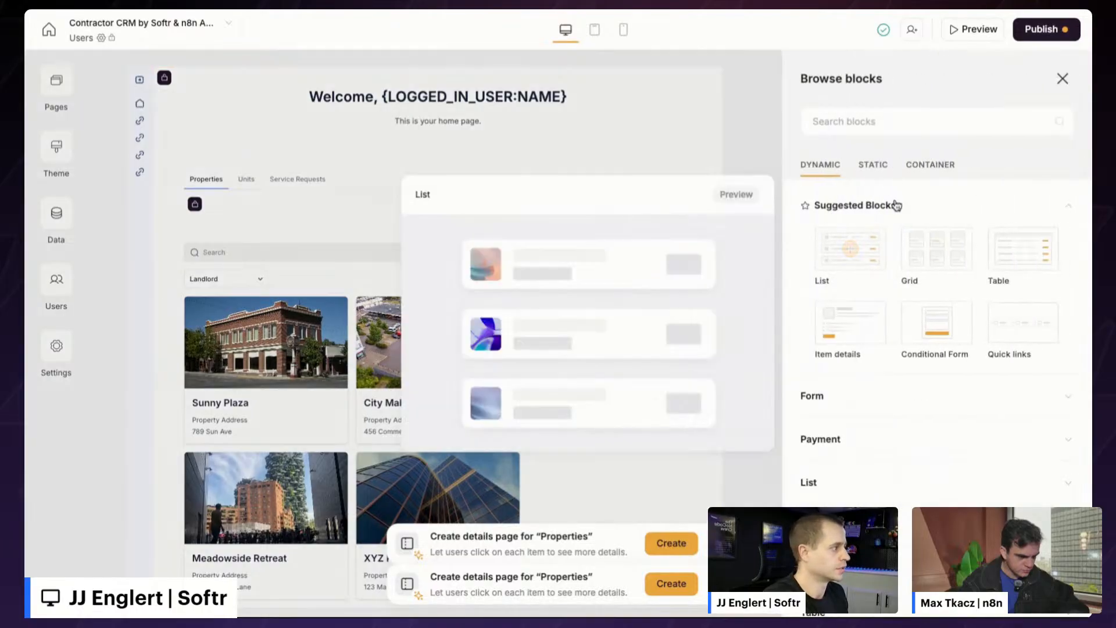
left_click(877, 170)
left_click(842, 166)
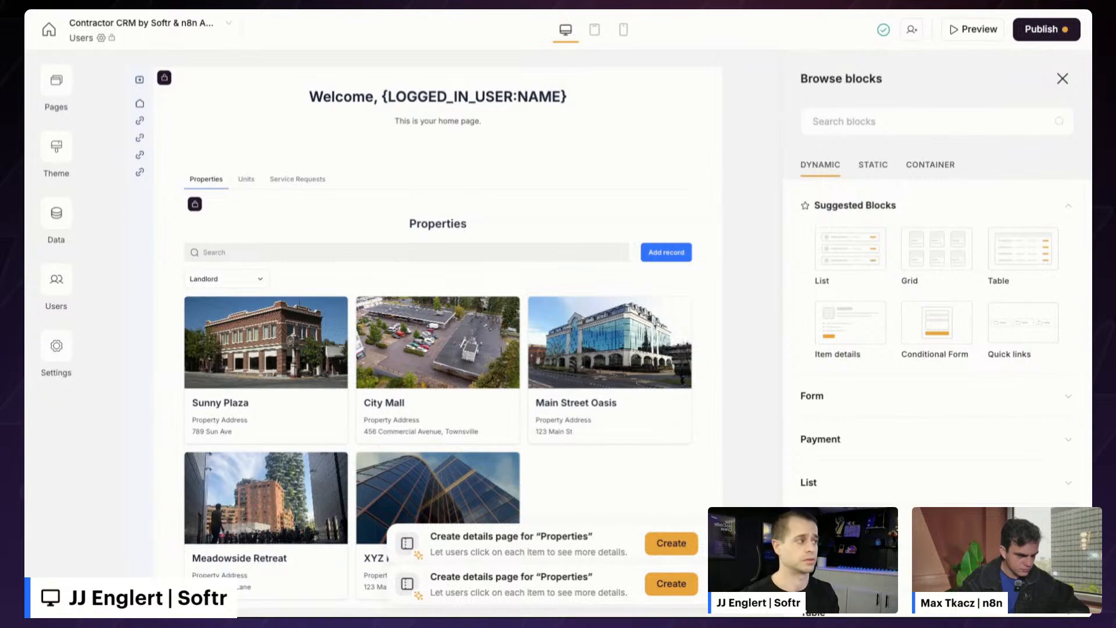
left_click(881, 166)
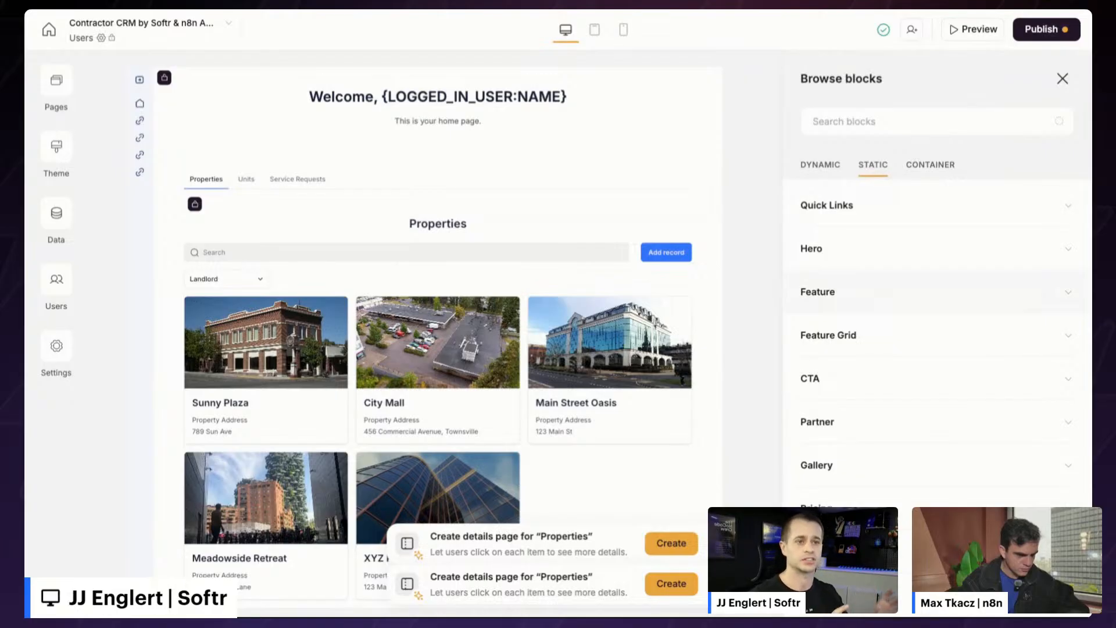
left_click(842, 208)
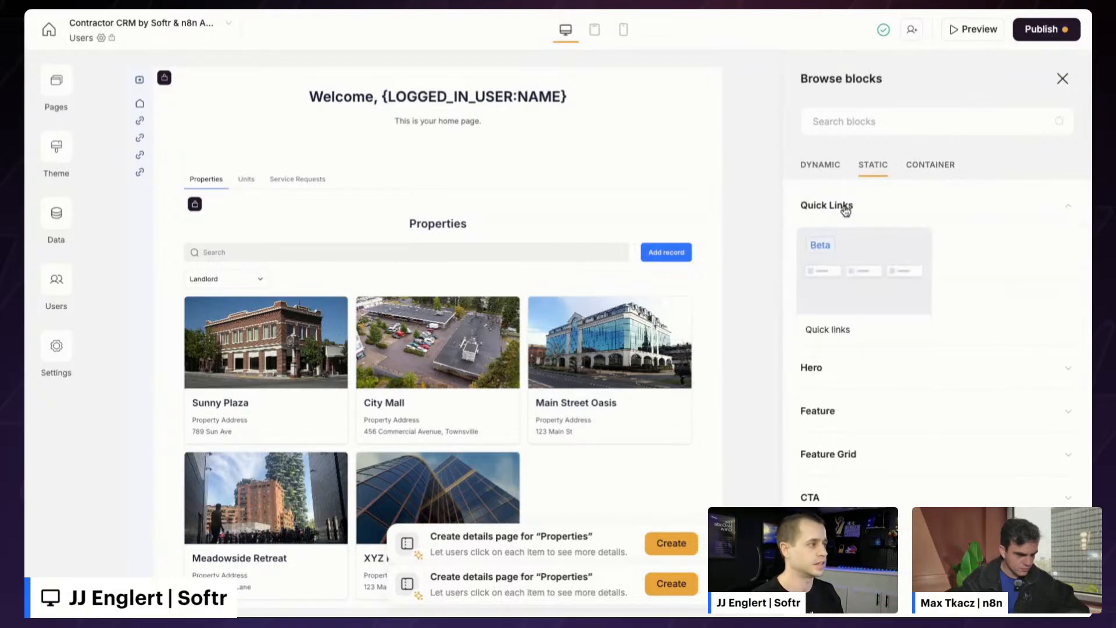
left_click(823, 293)
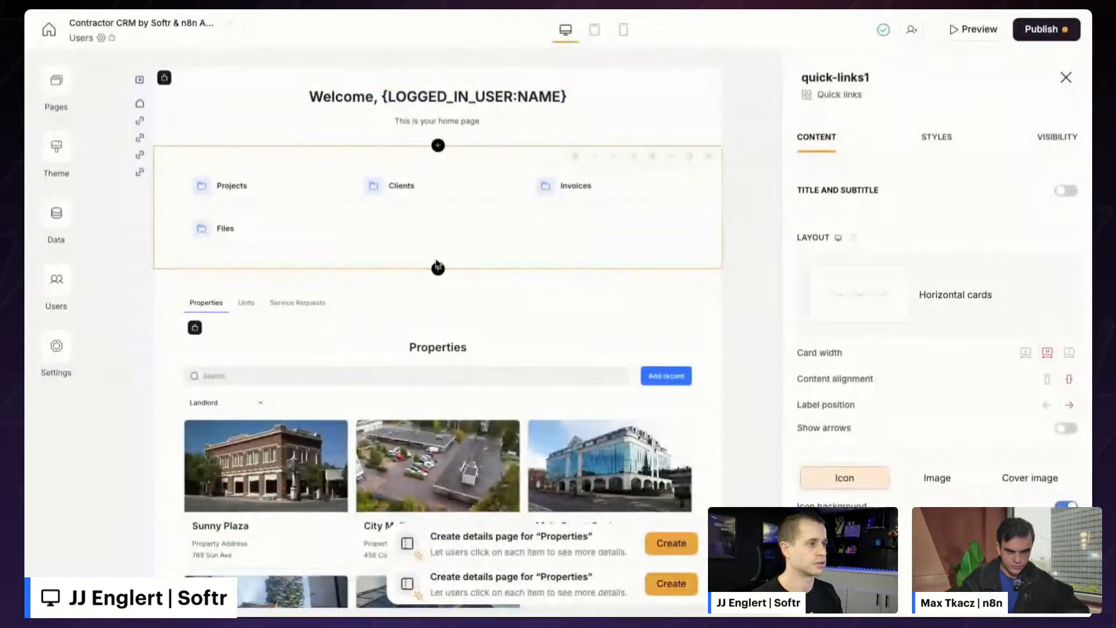
- Delete the Files quick link
scroll(829, 426, "down", 3)
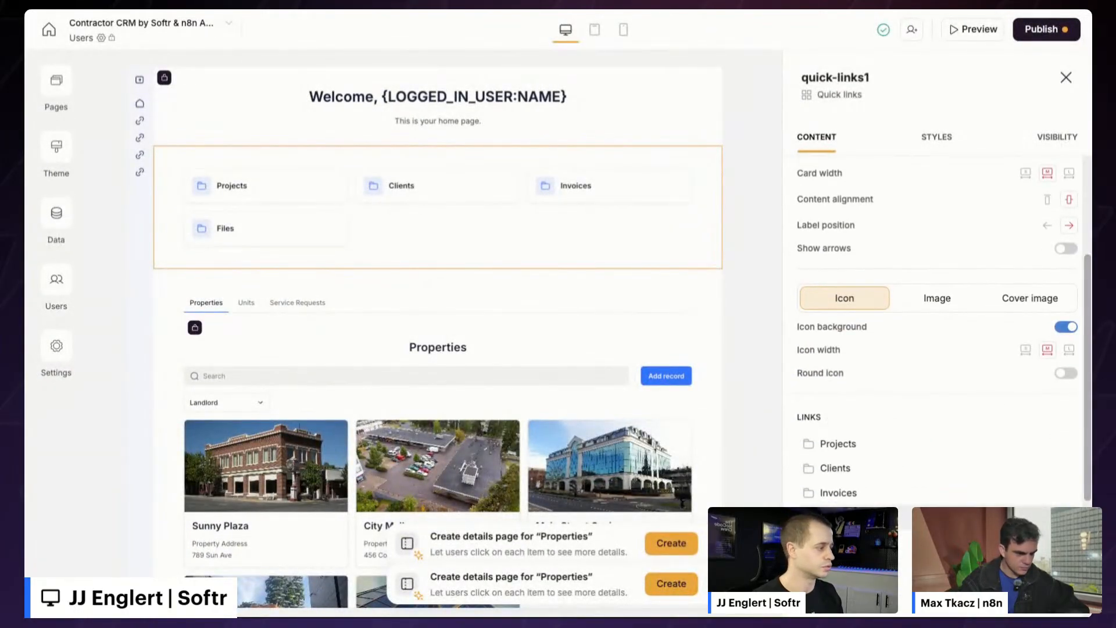
left_click(1068, 517)
left_click(677, 365)
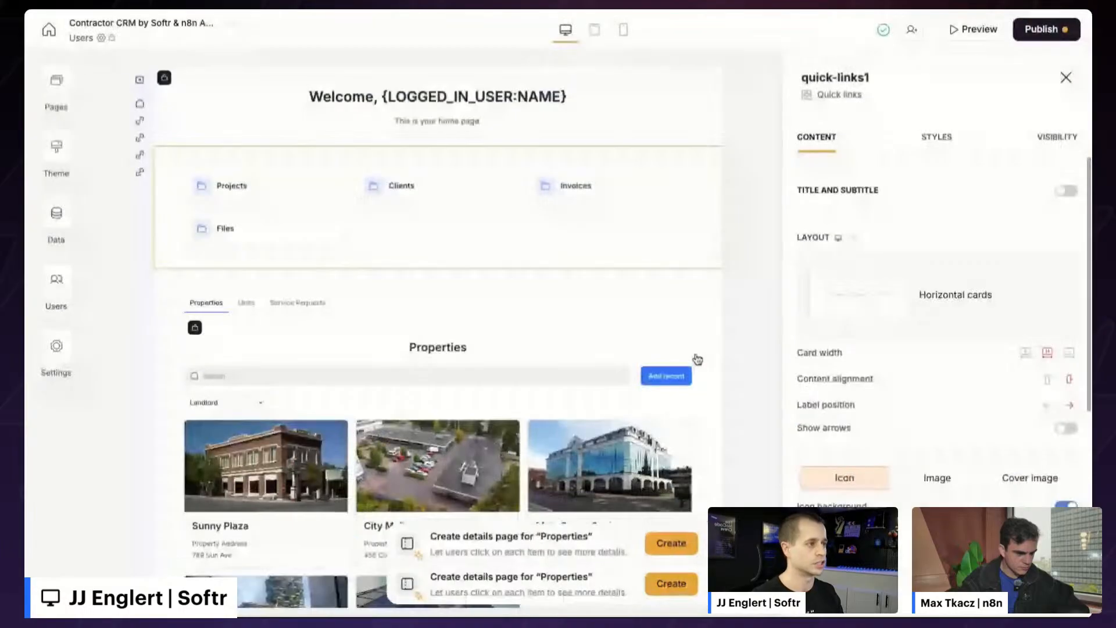
scroll(570, 273, "down", 1)
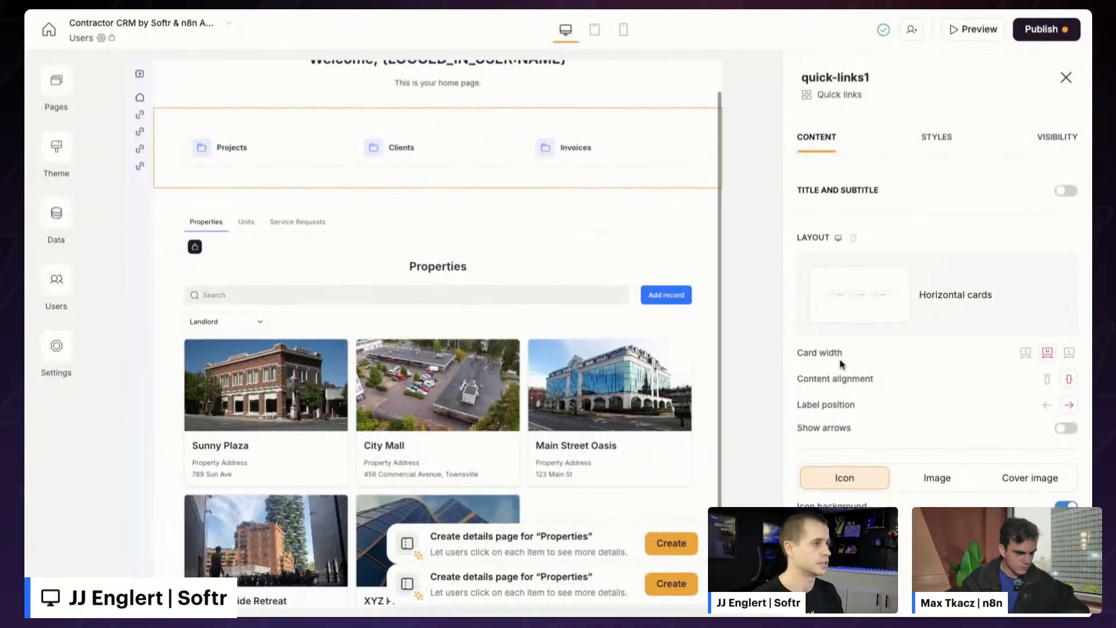
scroll(905, 359, "down", 3)
- Turn the Projects link into 'Service Requests', opening the Service Request page
left_click(864, 437)
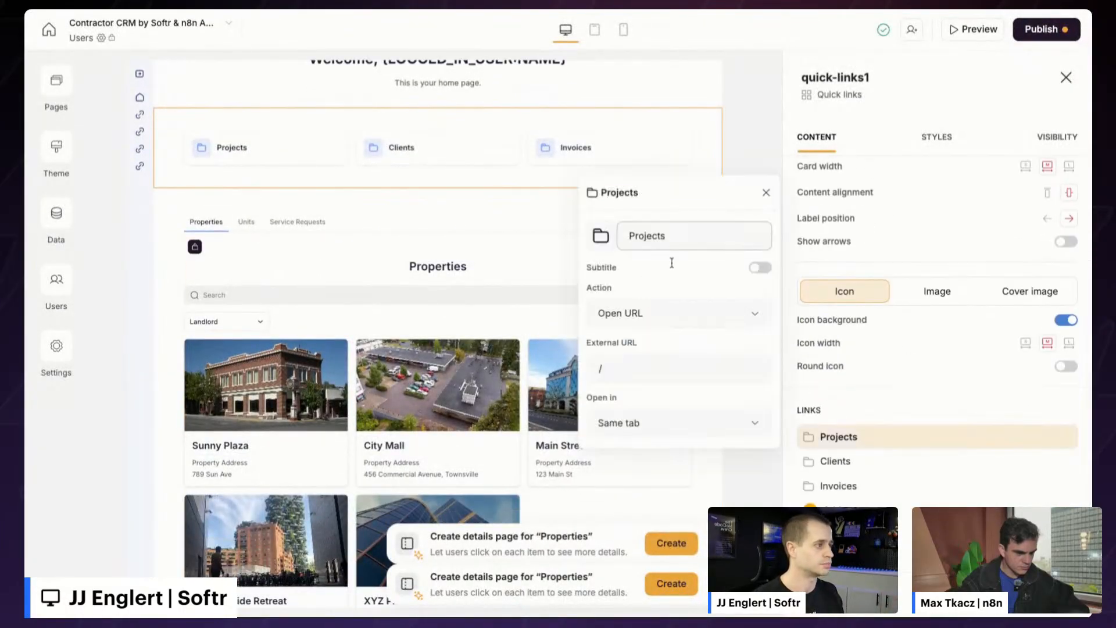
left_click(655, 319)
left_click(652, 381)
left_click(655, 318)
left_click(653, 356)
left_click(643, 368)
scroll(686, 490, "down", 3)
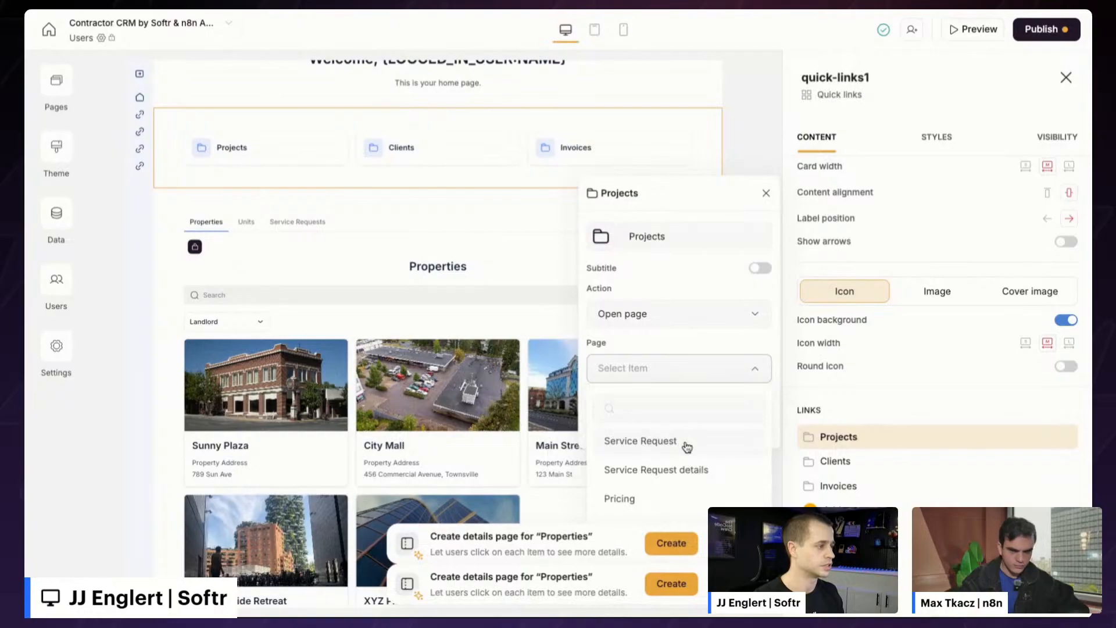
left_click(673, 446)
triple_click(684, 241)
type("S")
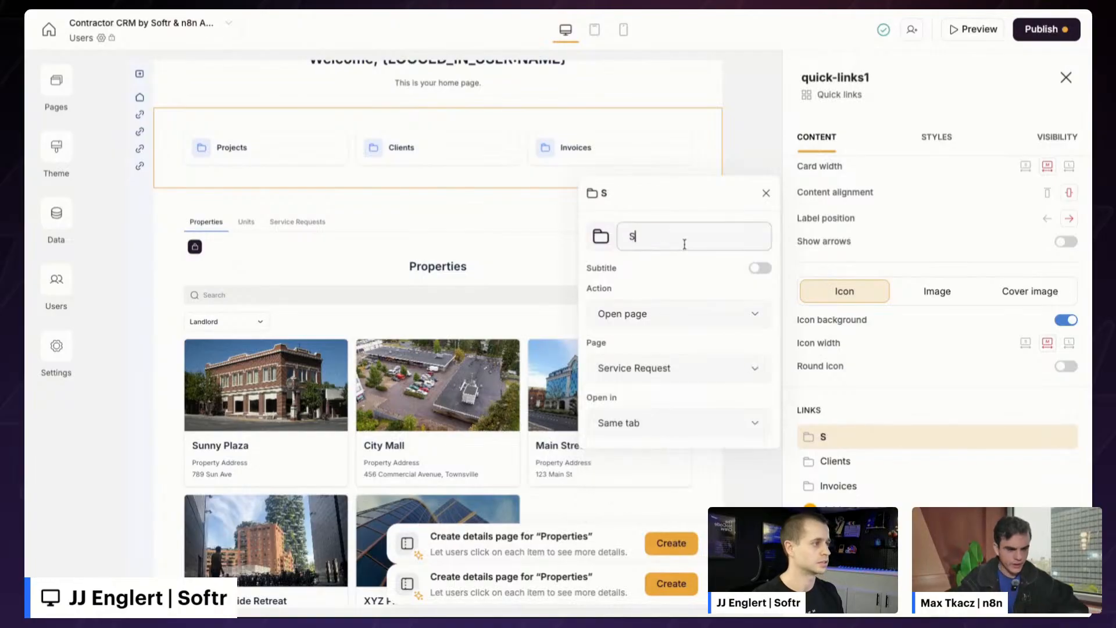
type("ervice Requests")
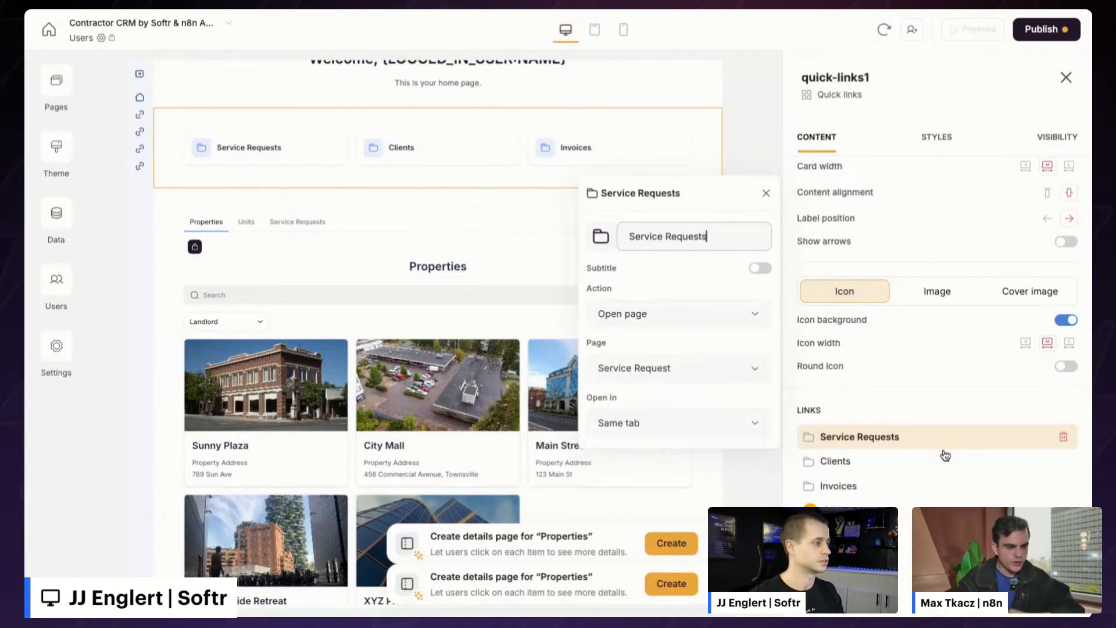
- Turn the Clients link into 'Units', opening the Units page
left_click(889, 468)
left_click(655, 340)
left_click(663, 381)
left_click(637, 395)
scroll(687, 297, "down", 3)
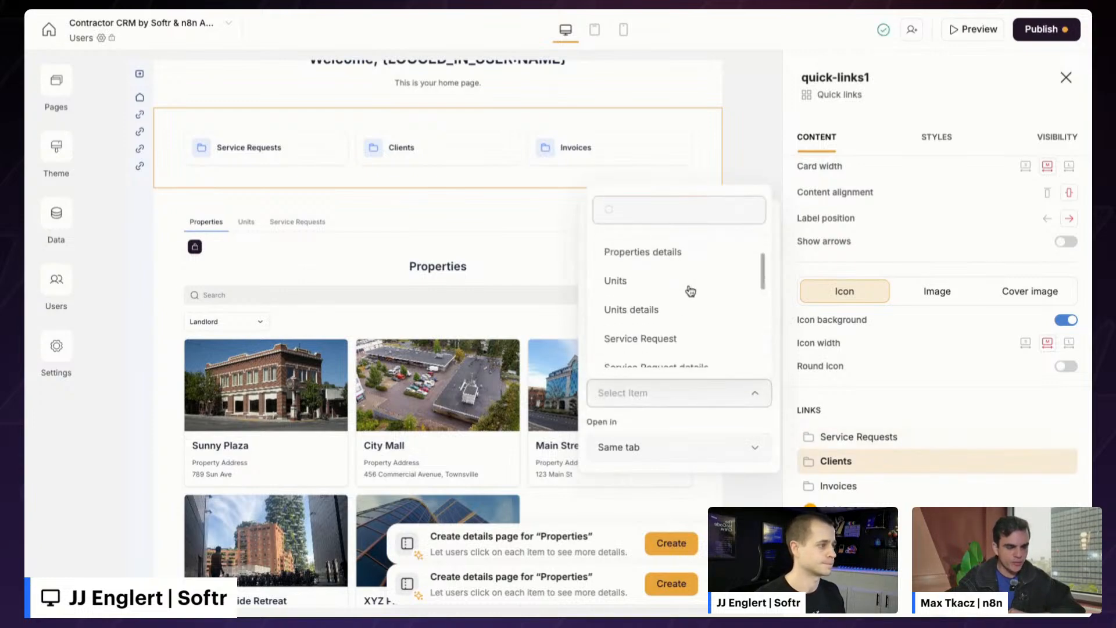
scroll(690, 290, "down", 6)
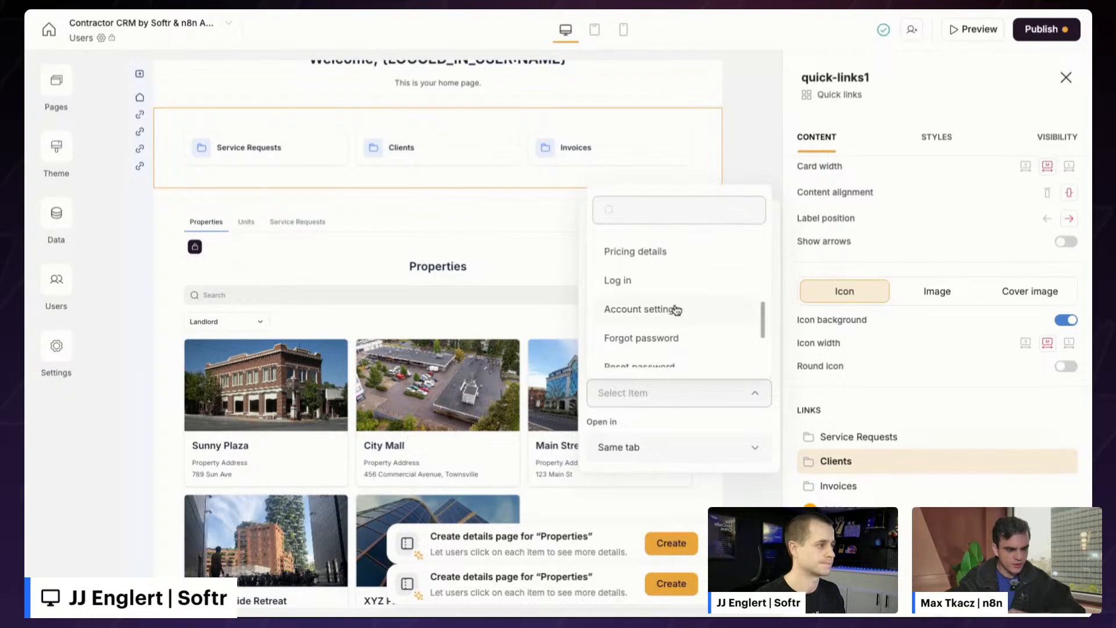
scroll(674, 311, "up", 8)
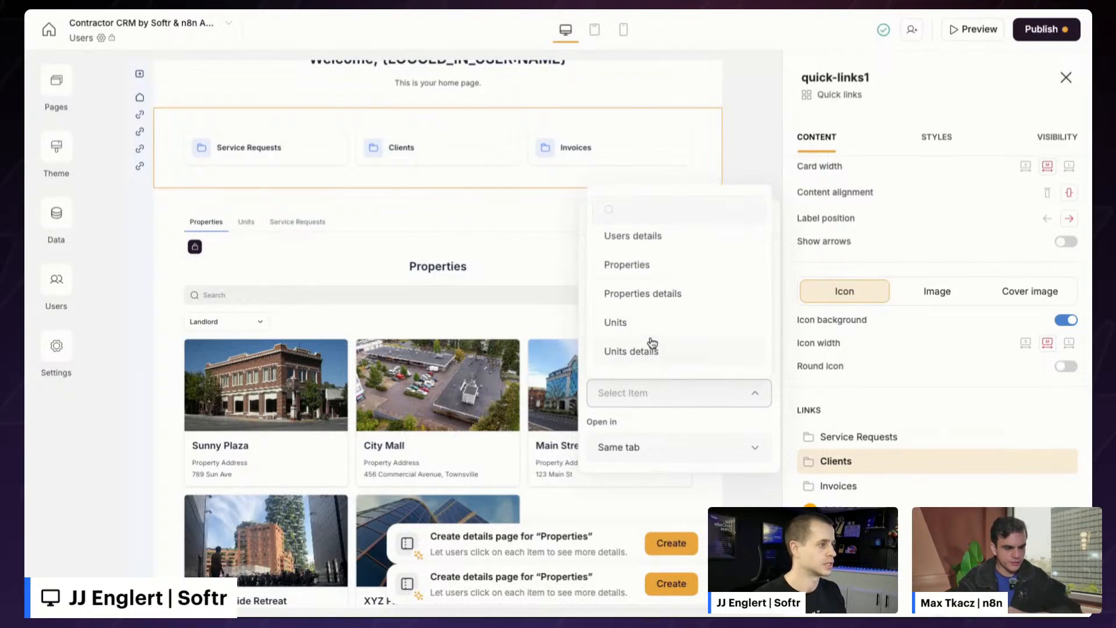
left_click(655, 321)
left_click(672, 258)
double_click(674, 259)
type("Units")
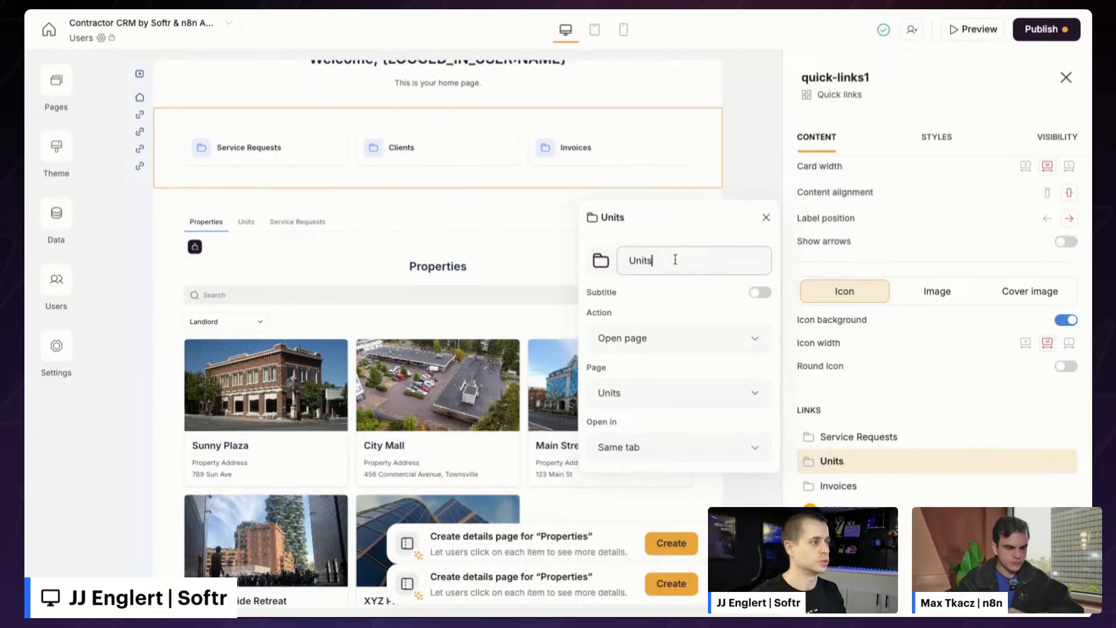
left_click(714, 544)
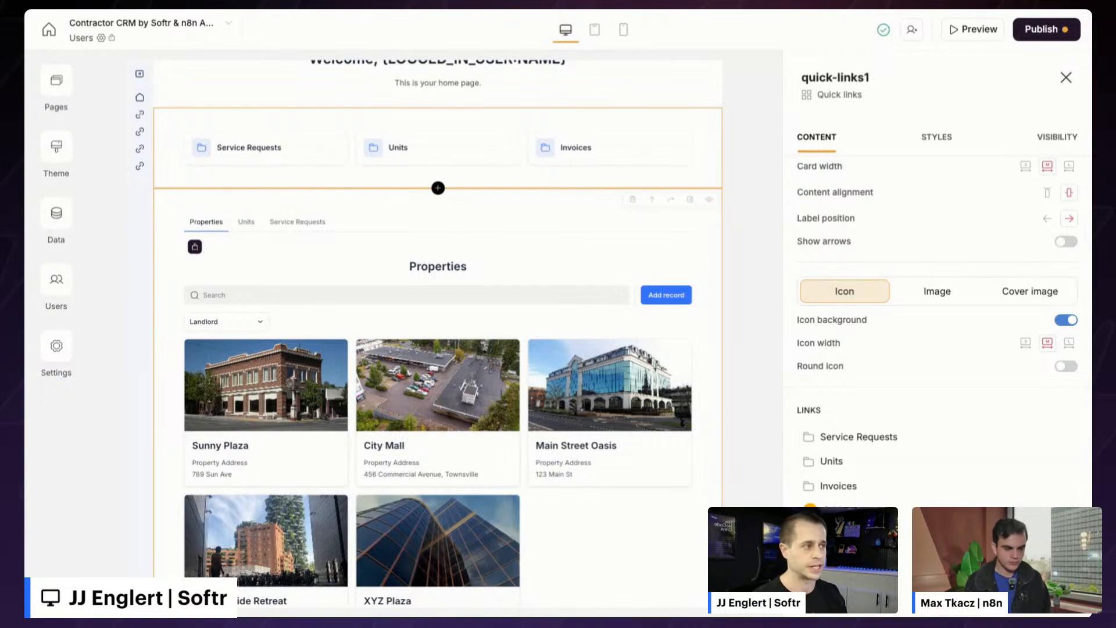
- Check tab-container1's Properties, Units and Service Requests tabs, then preview the app
scroll(339, 252, "up", 1)
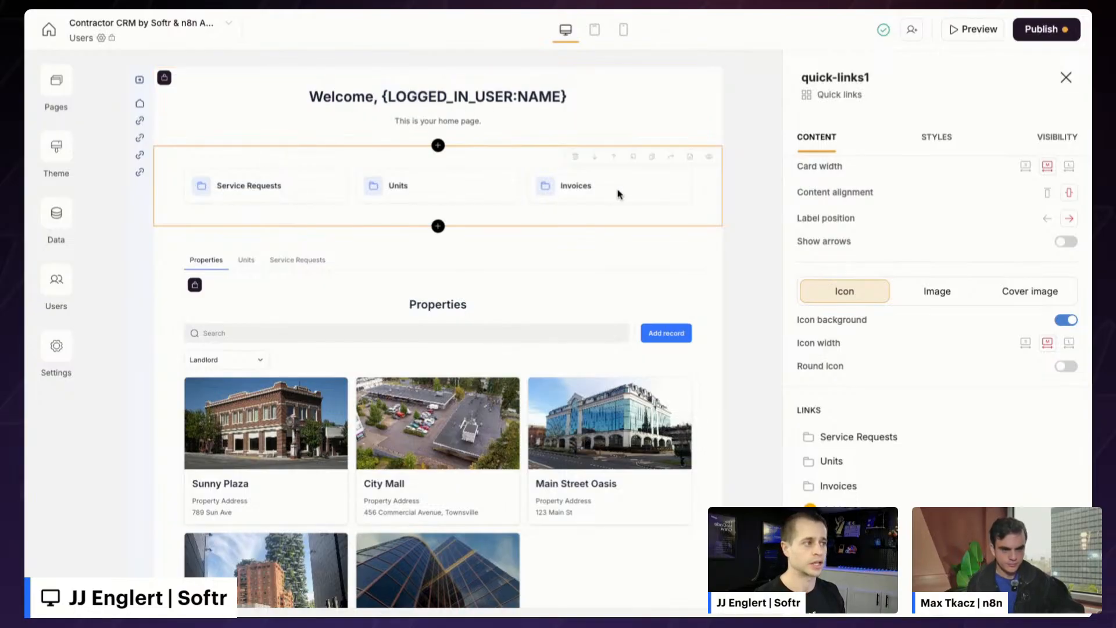
left_click(301, 254)
scroll(304, 254, "down", 1)
scroll(304, 255, "up", 1)
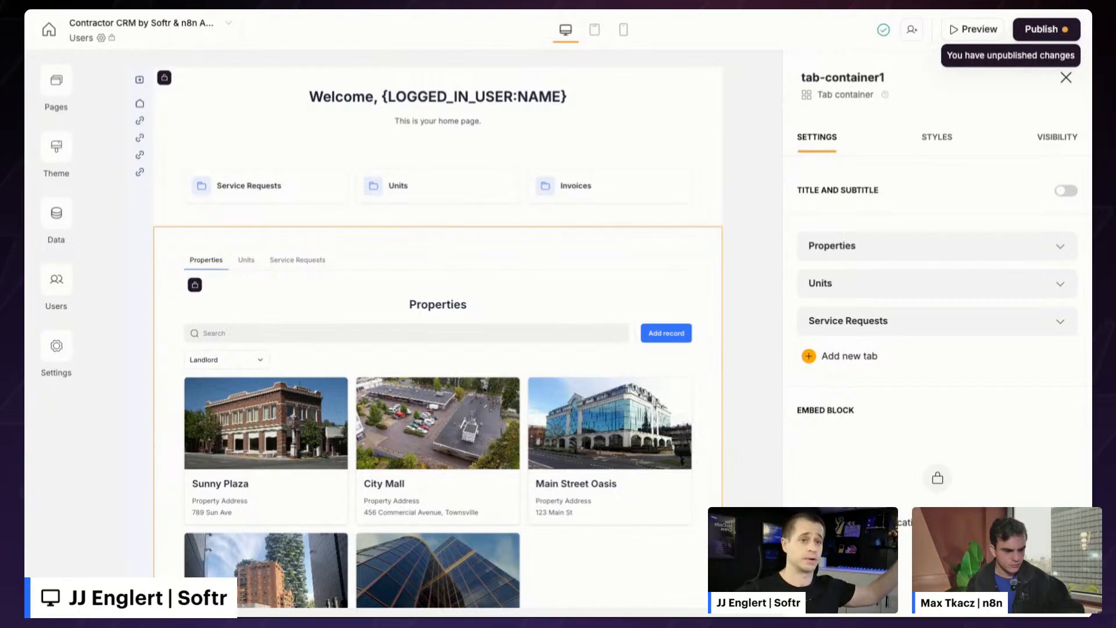
left_click(972, 38)
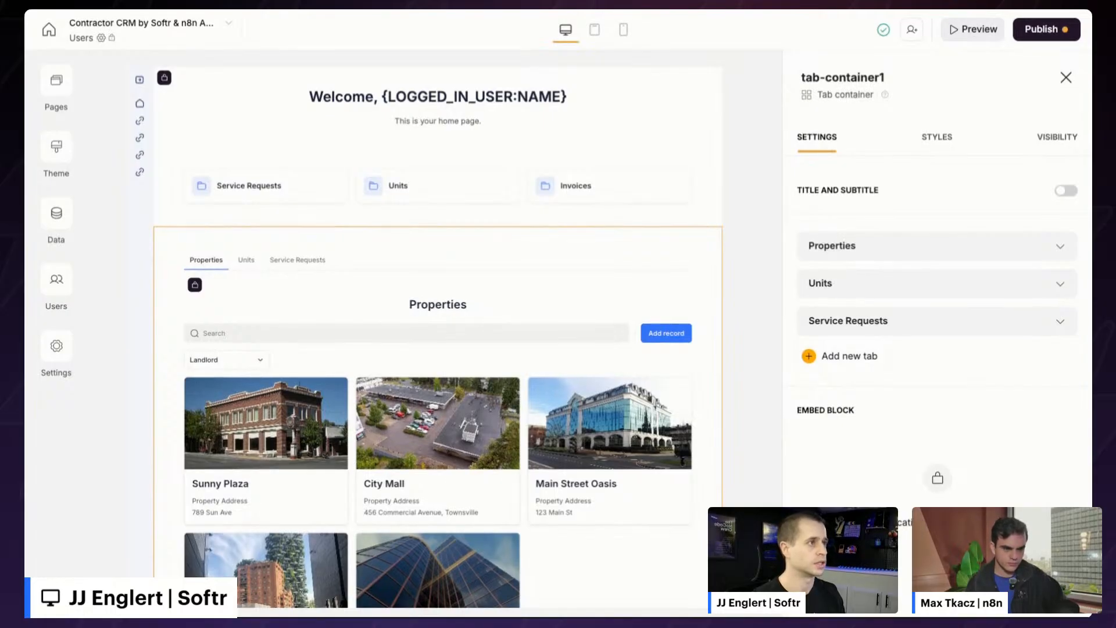
- Review the home page in preview, including the logged-in user's name and Preview-as list
key("ctrl+Tab")
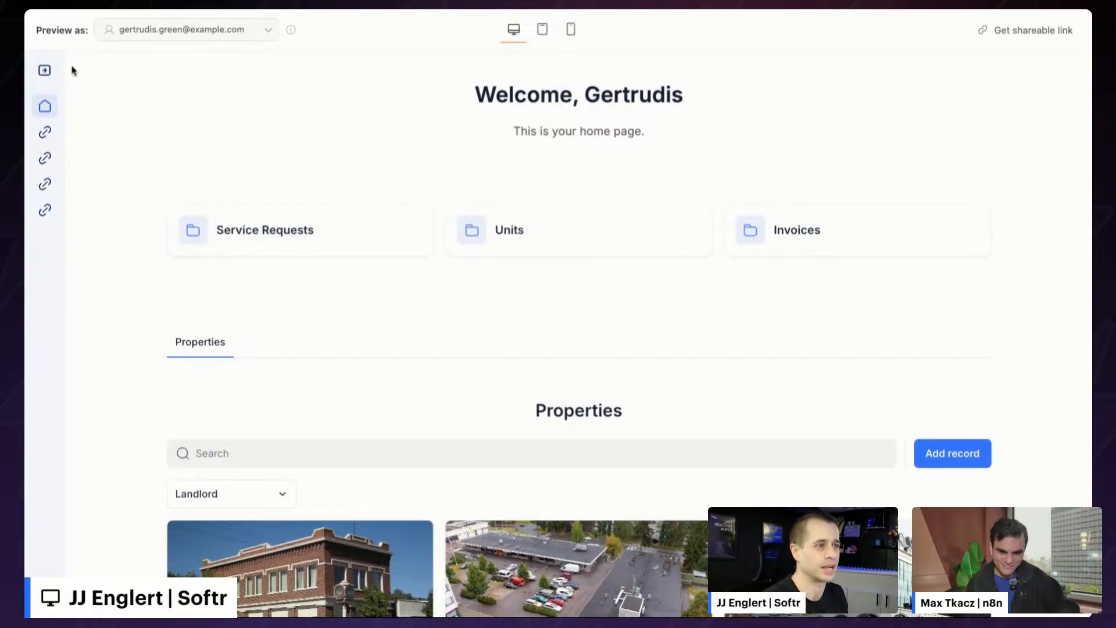
left_click_drag(712, 101, 584, 96)
left_click(180, 30)
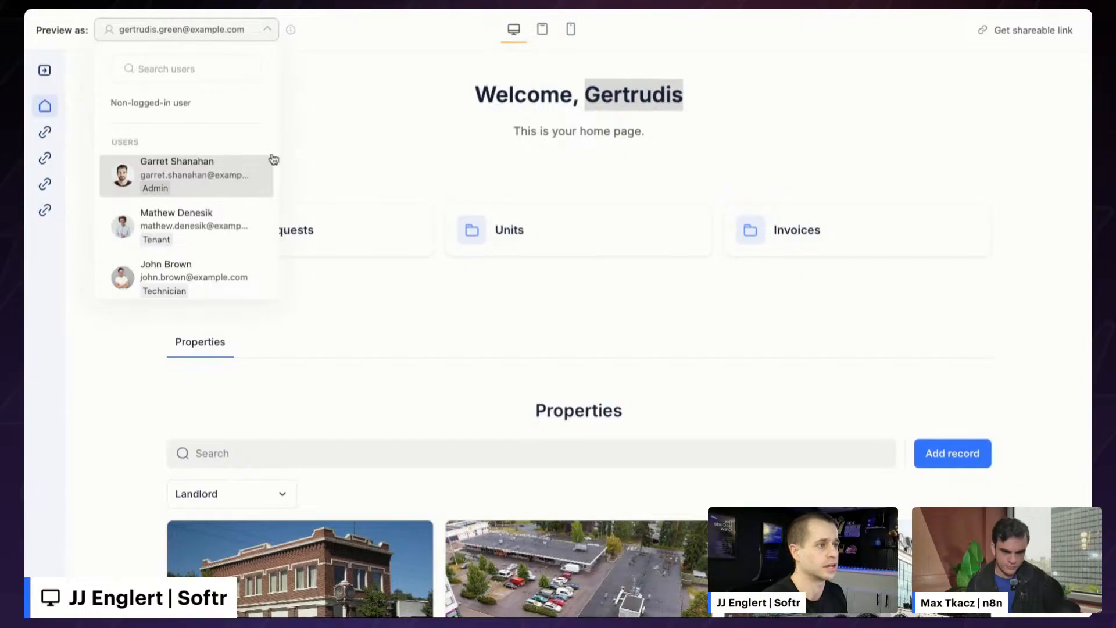
left_click(382, 144)
scroll(283, 197, "down", 1)
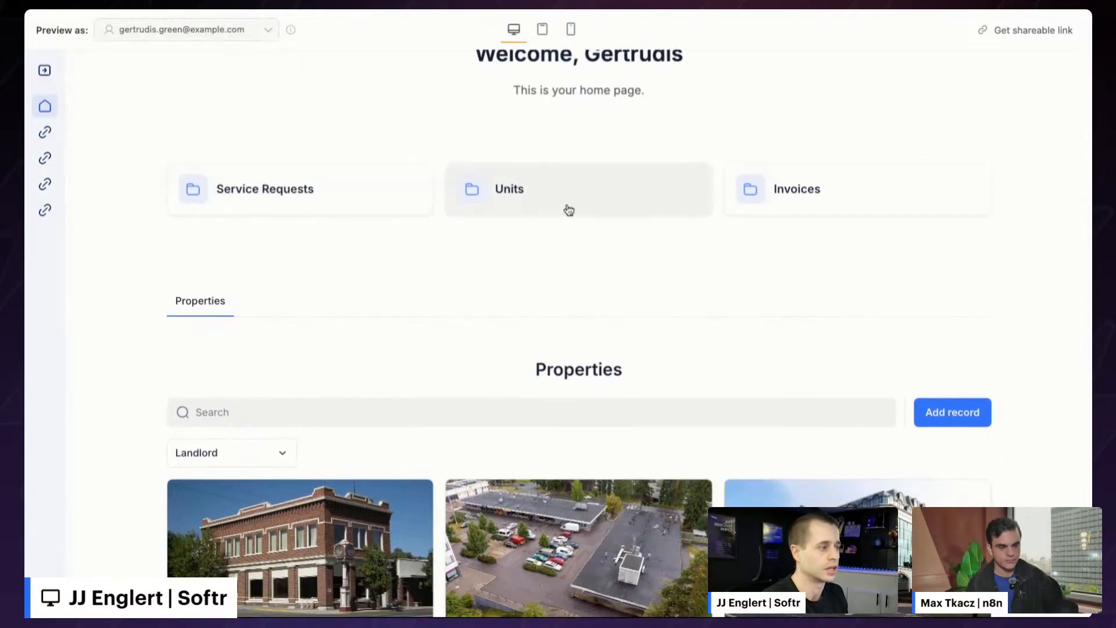
scroll(630, 278, "down", 5)
scroll(593, 353, "down", 2)
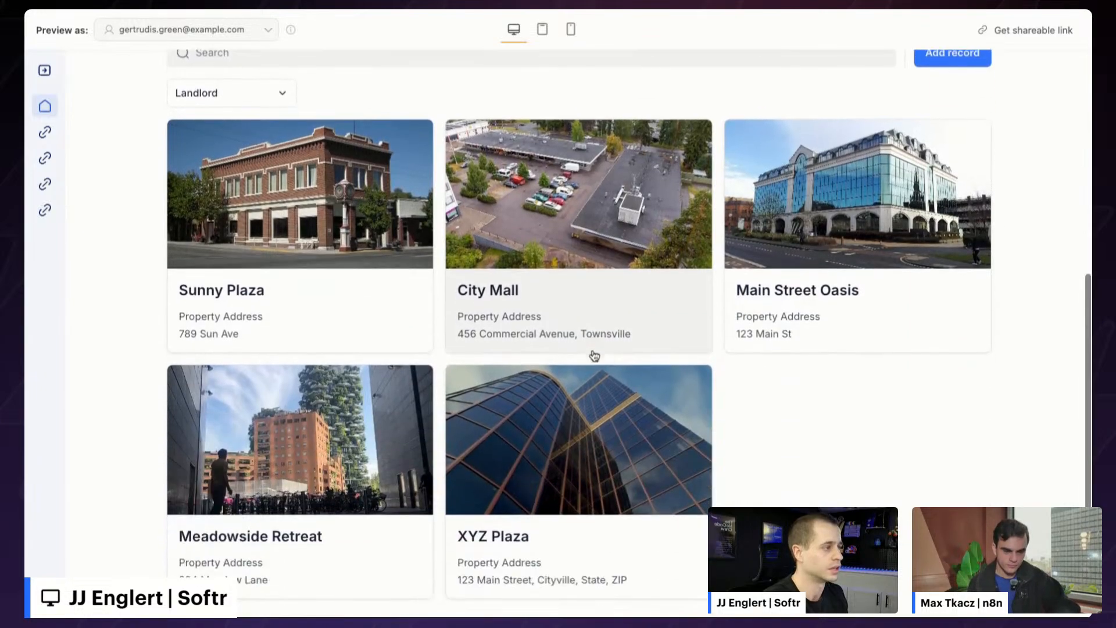
scroll(593, 353, "up", 2)
scroll(568, 326, "up", 6)
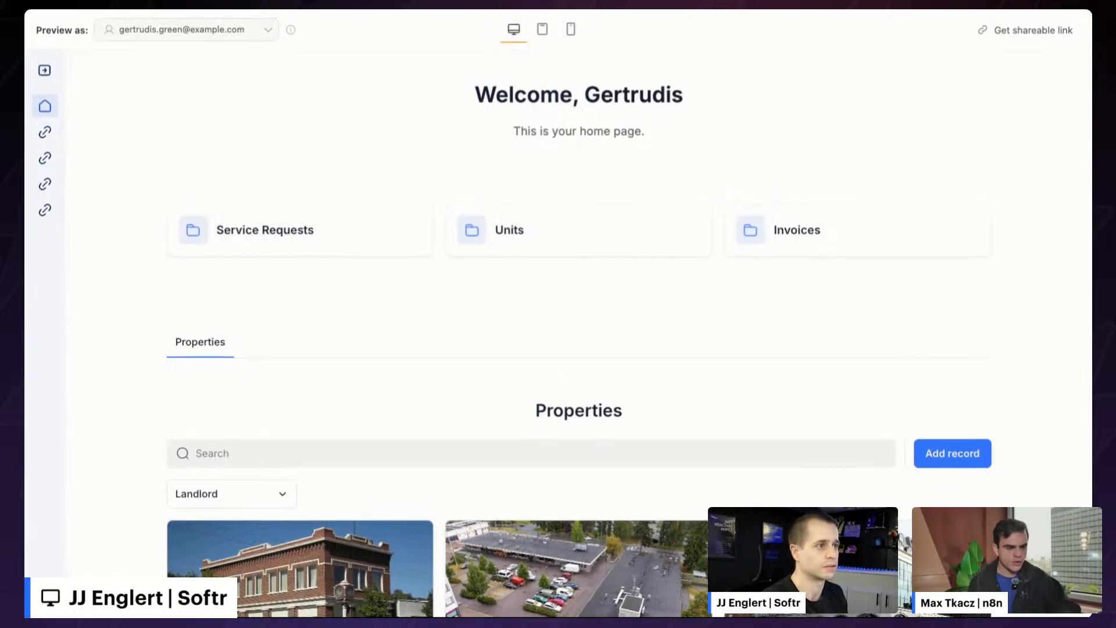
- Back in the studio, view the page at tablet and then mobile size
key("ctrl+shift+Tab")
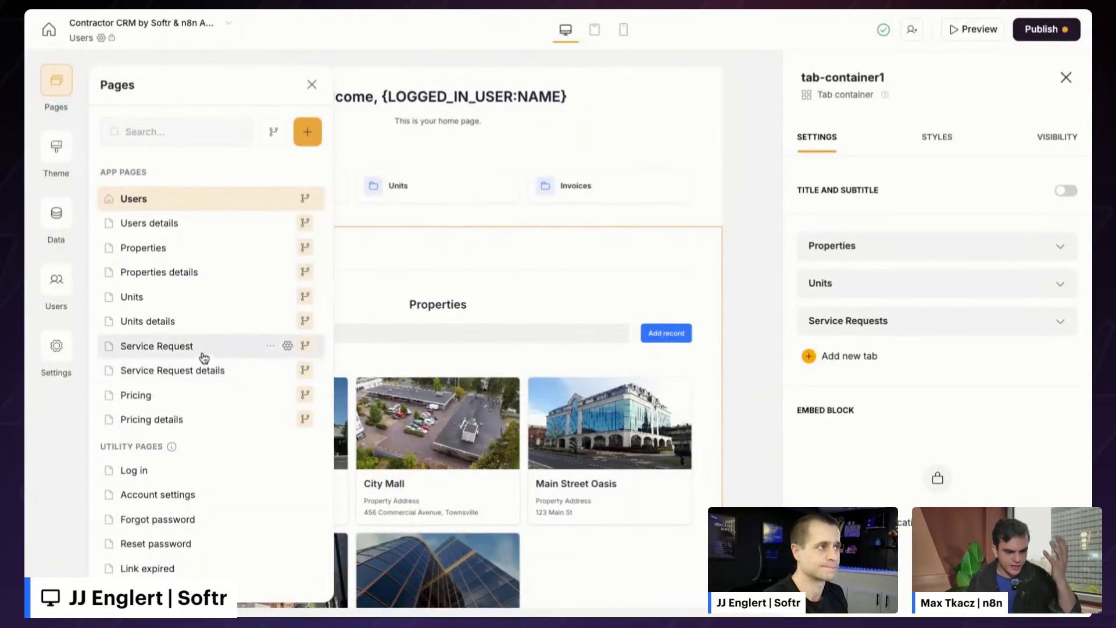
left_click(595, 30)
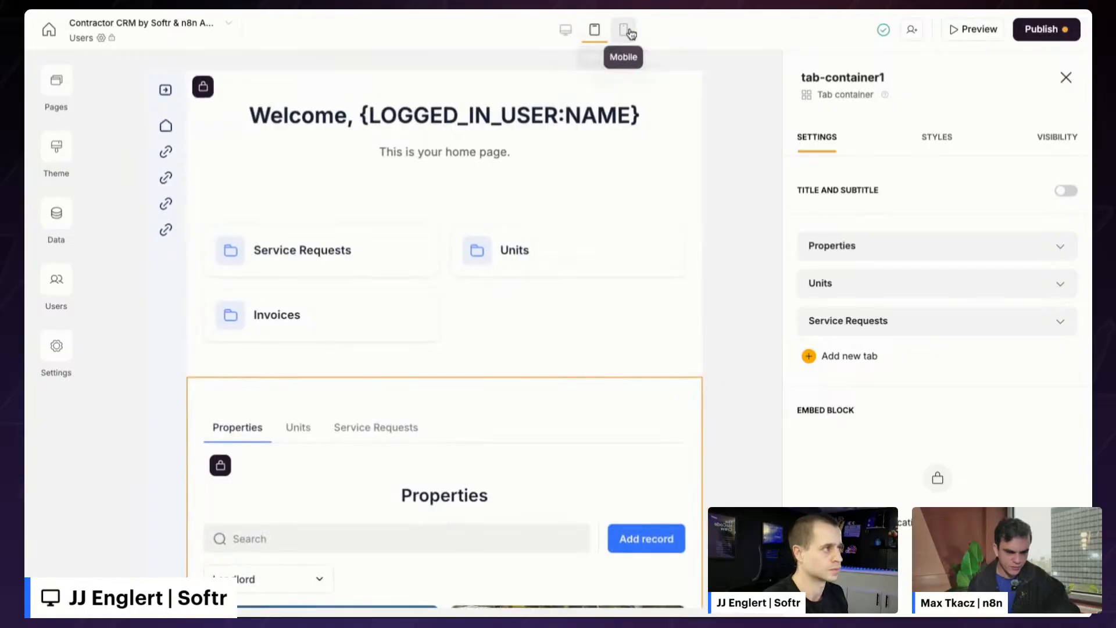
left_click(626, 30)
scroll(540, 292, "down", 10)
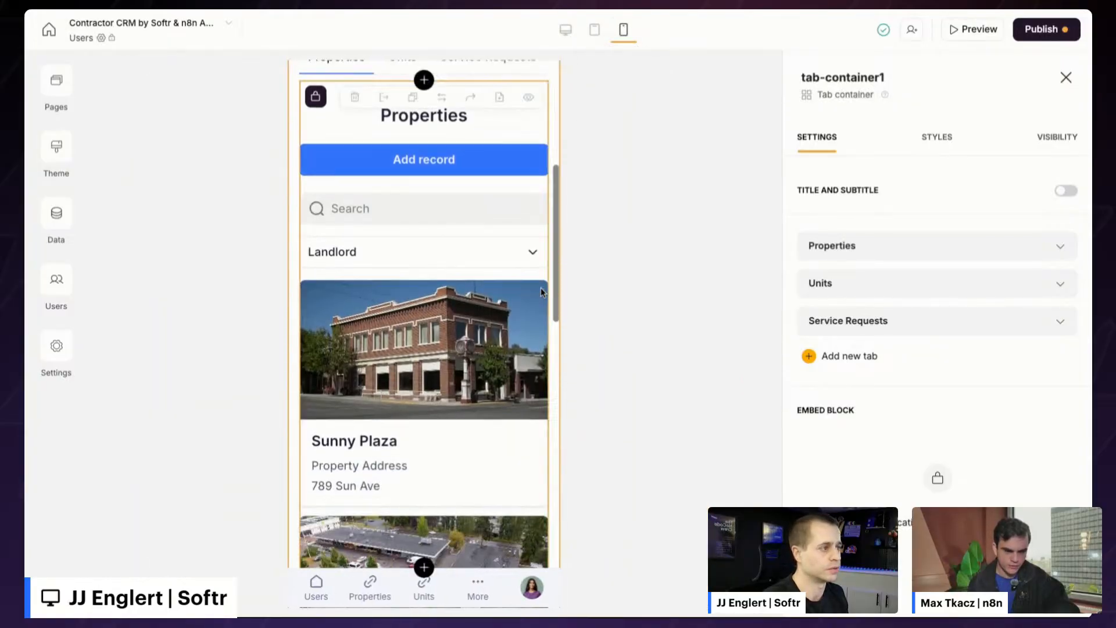
- Compare the bottom navigation bar's Layout options in mobile and desktop views
scroll(542, 292, "down", 1)
scroll(542, 291, "up", 5)
scroll(542, 292, "down", 3)
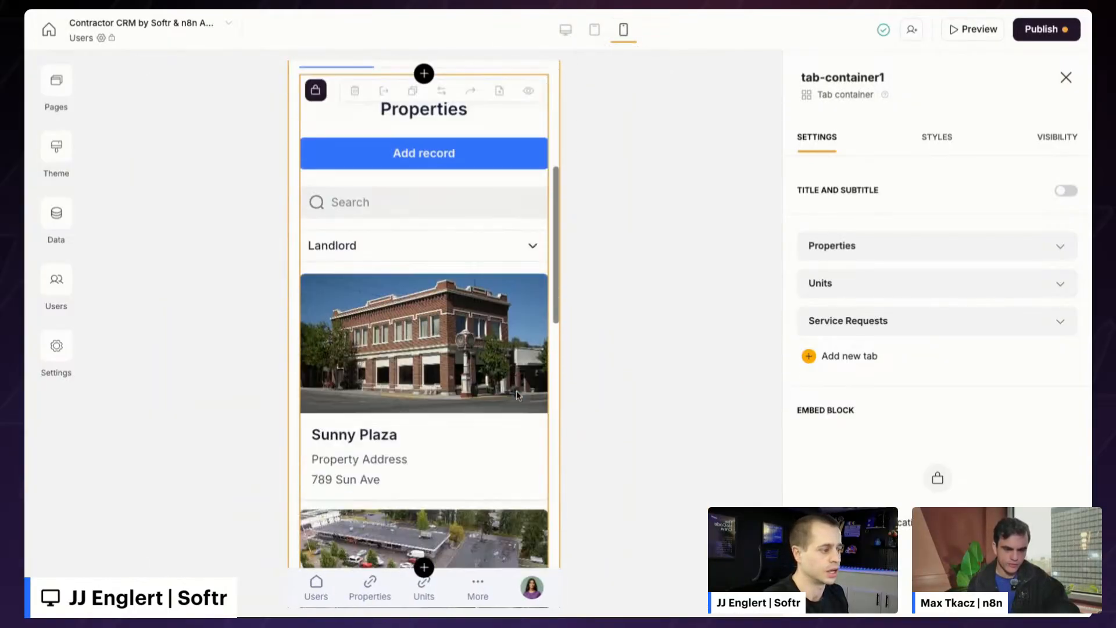
left_click(473, 600)
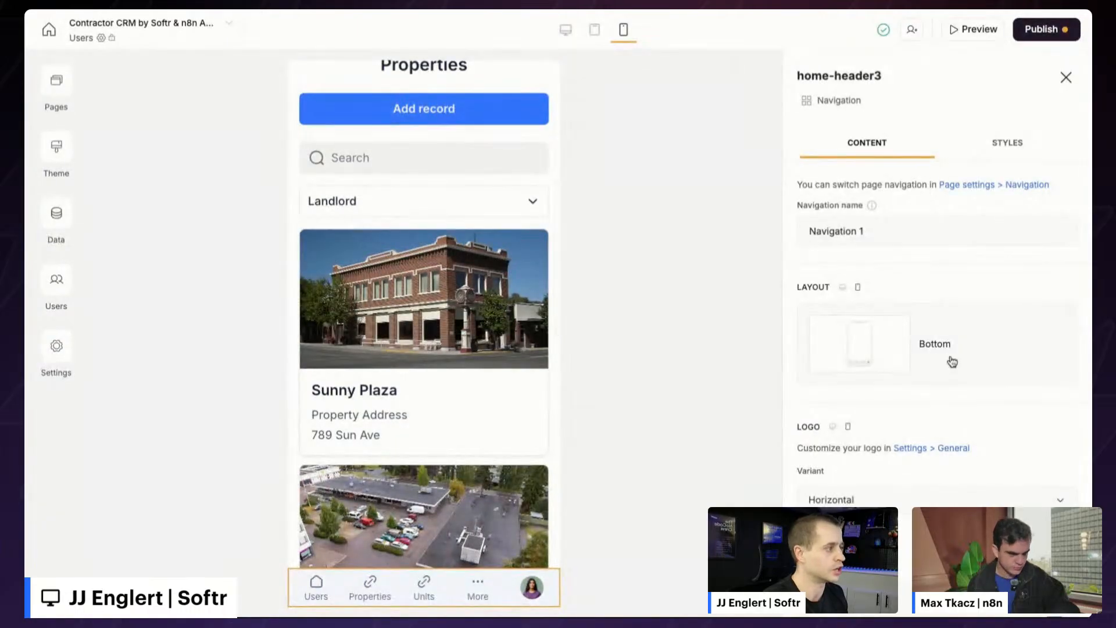
left_click(953, 353)
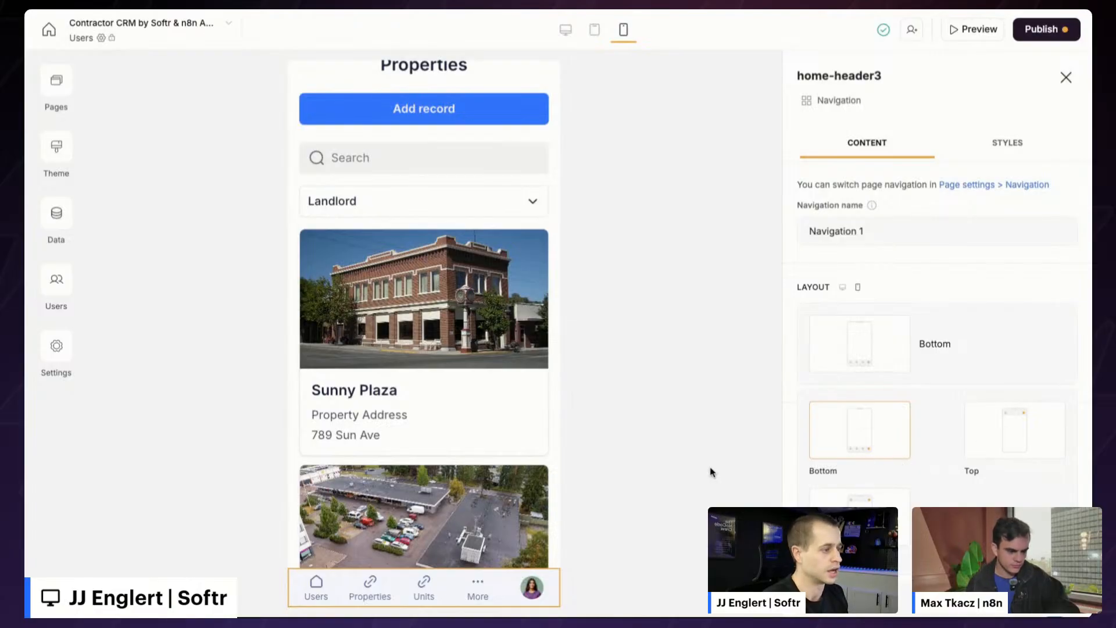
left_click(565, 30)
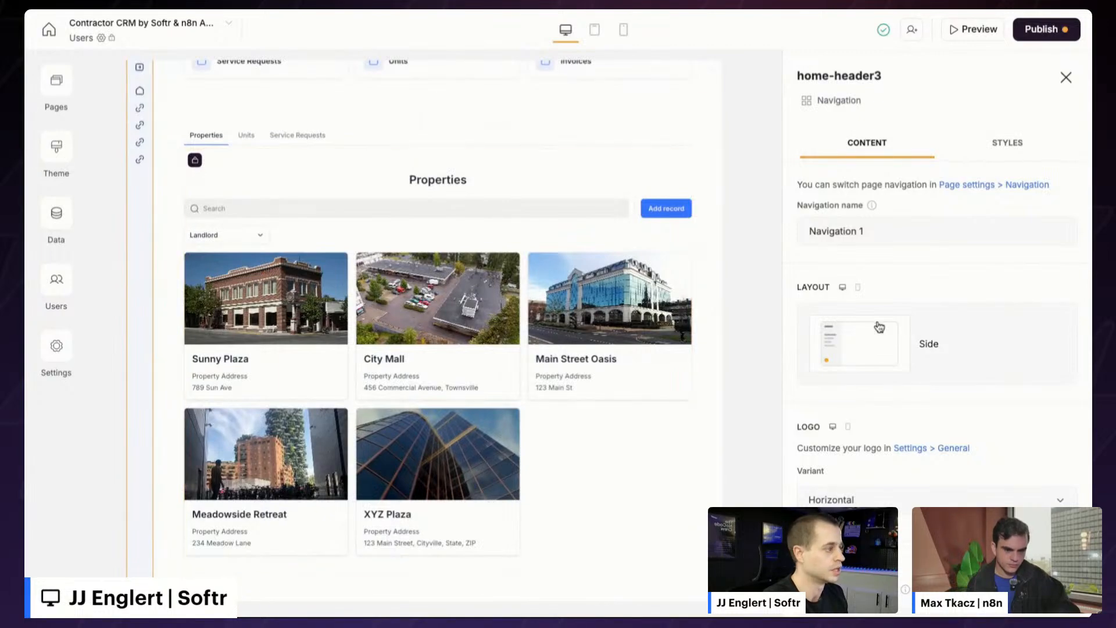
left_click(958, 332)
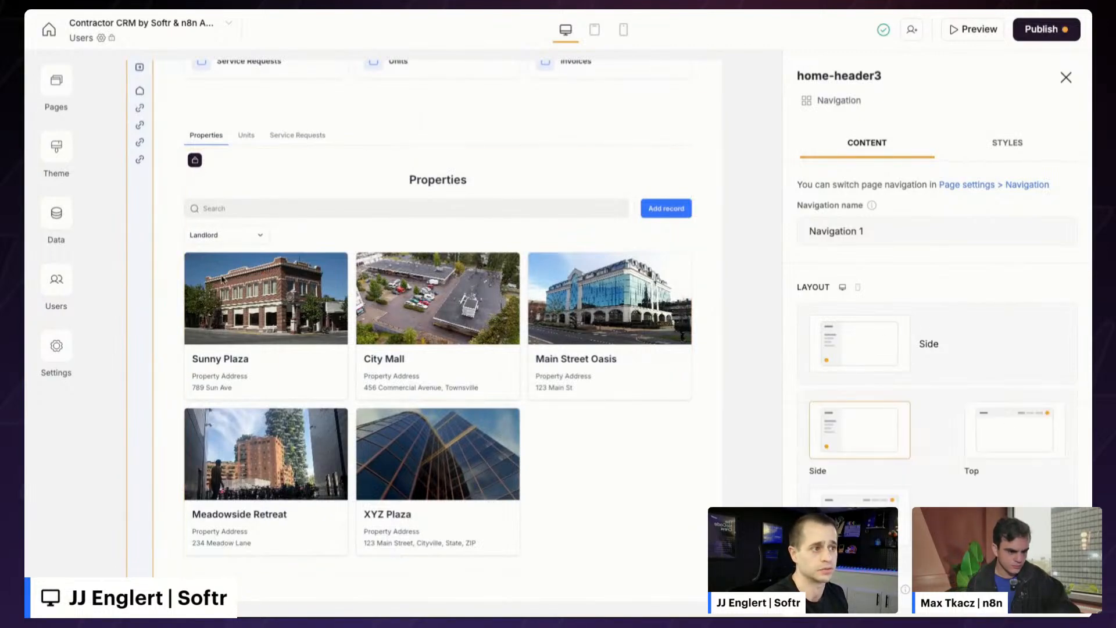
left_click(54, 349)
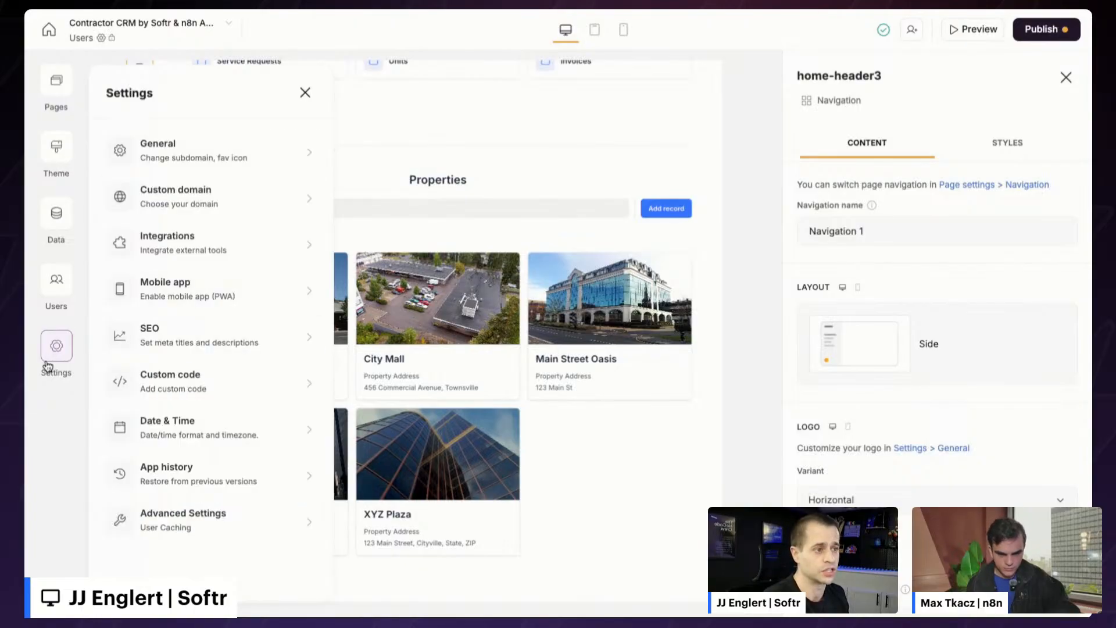
- Open the Mobile app (PWA) settings to review its options
left_click(195, 284)
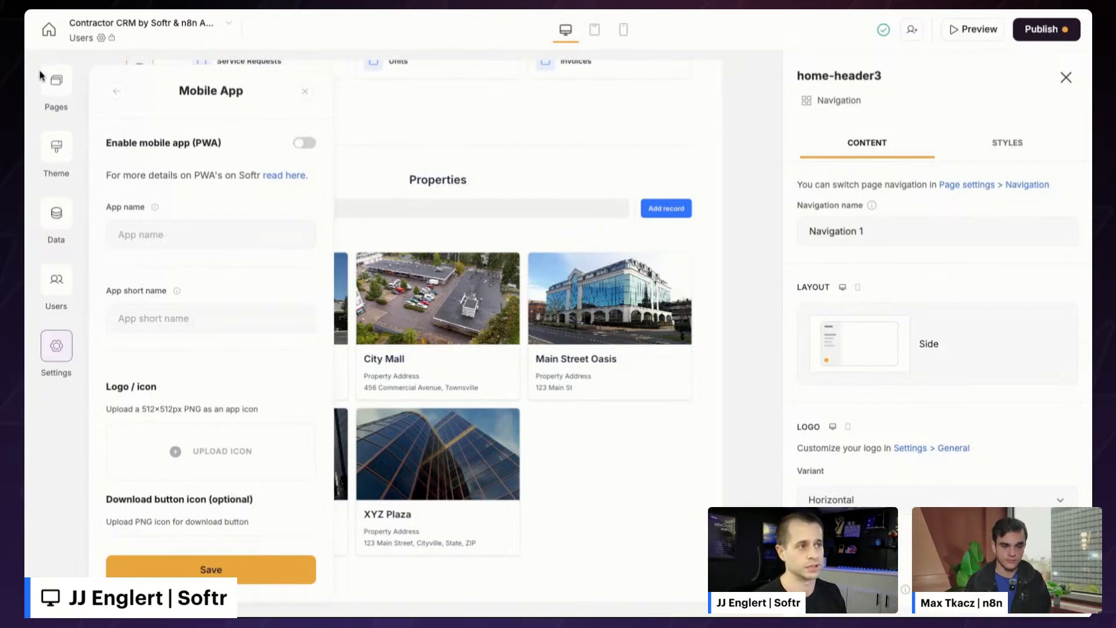
- Close the settings and browse the preview's Units, Properties and Service Requests tabs
left_click(436, 179)
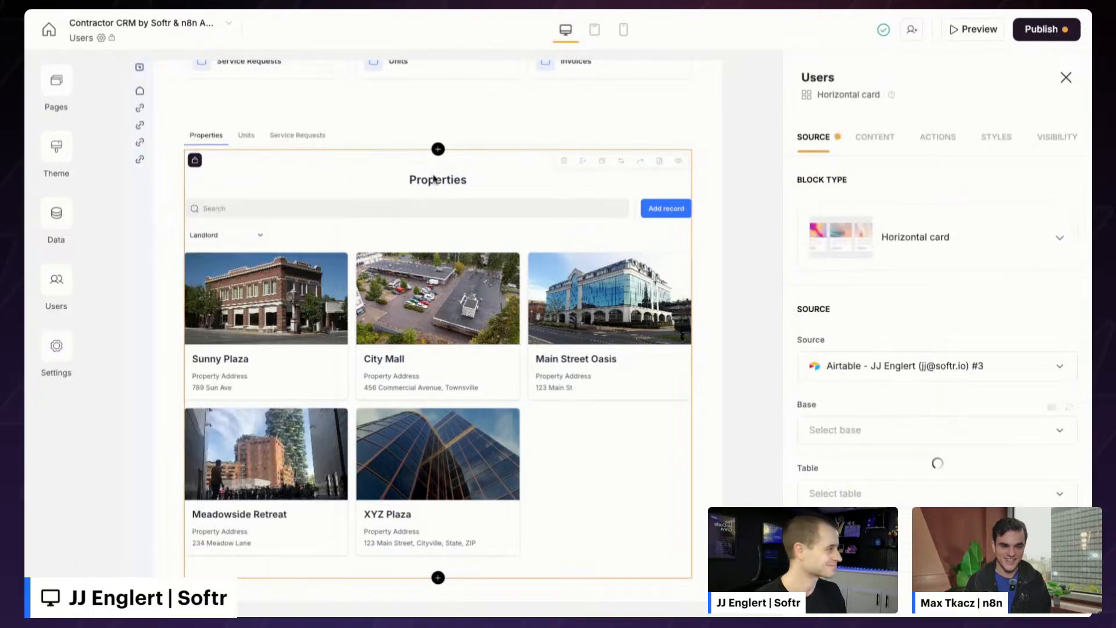
scroll(463, 224, "up", 3)
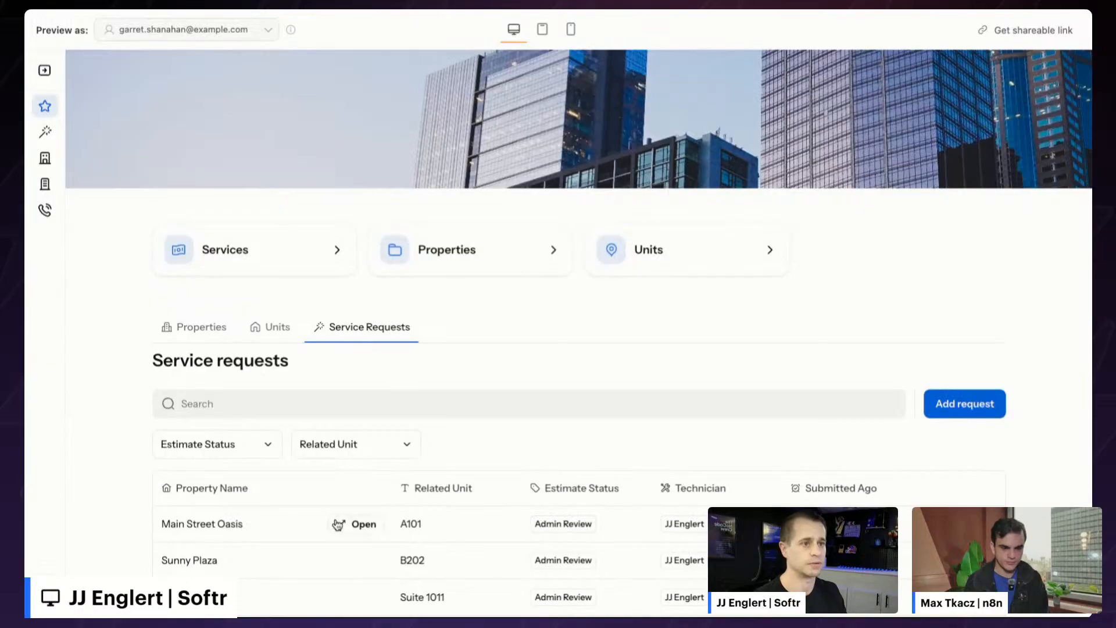
left_click(269, 330)
left_click(199, 340)
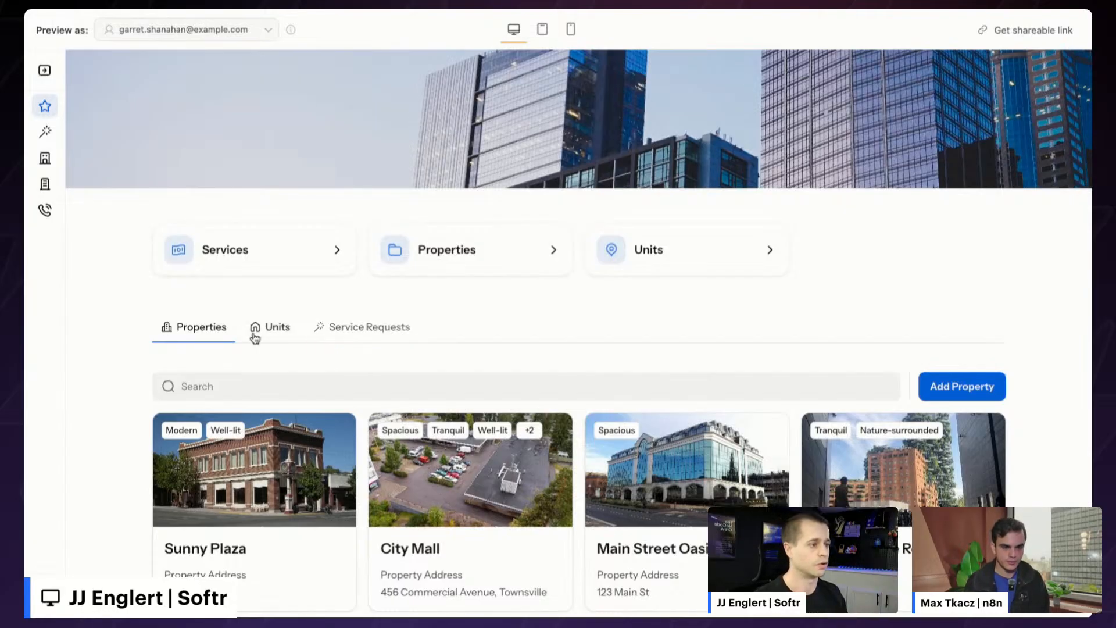
scroll(269, 326, "down", 3)
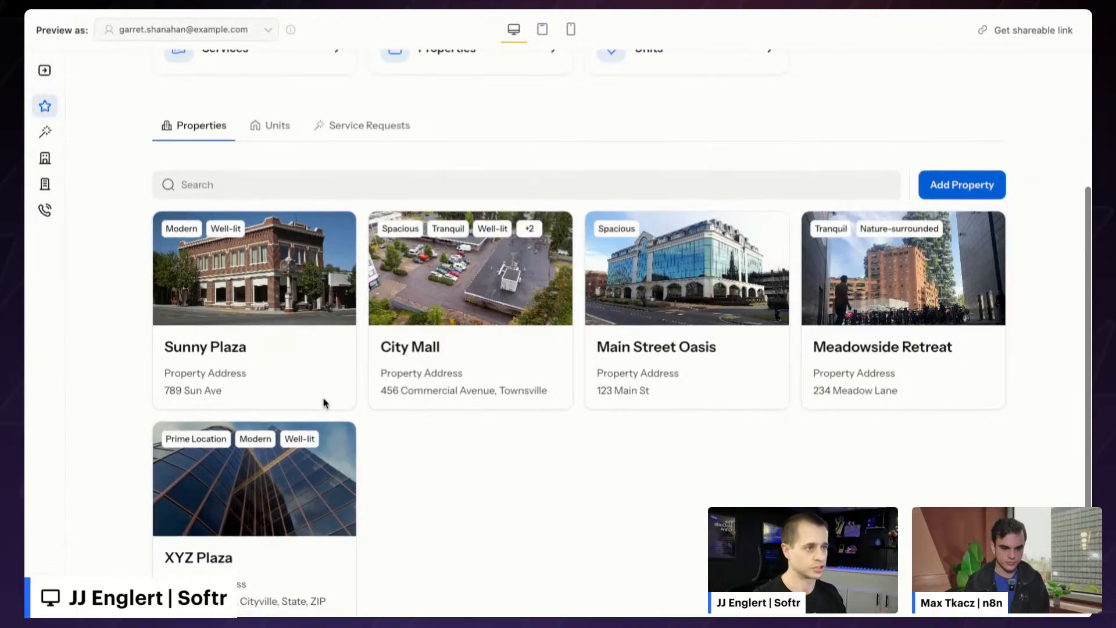
scroll(324, 401, "up", 3)
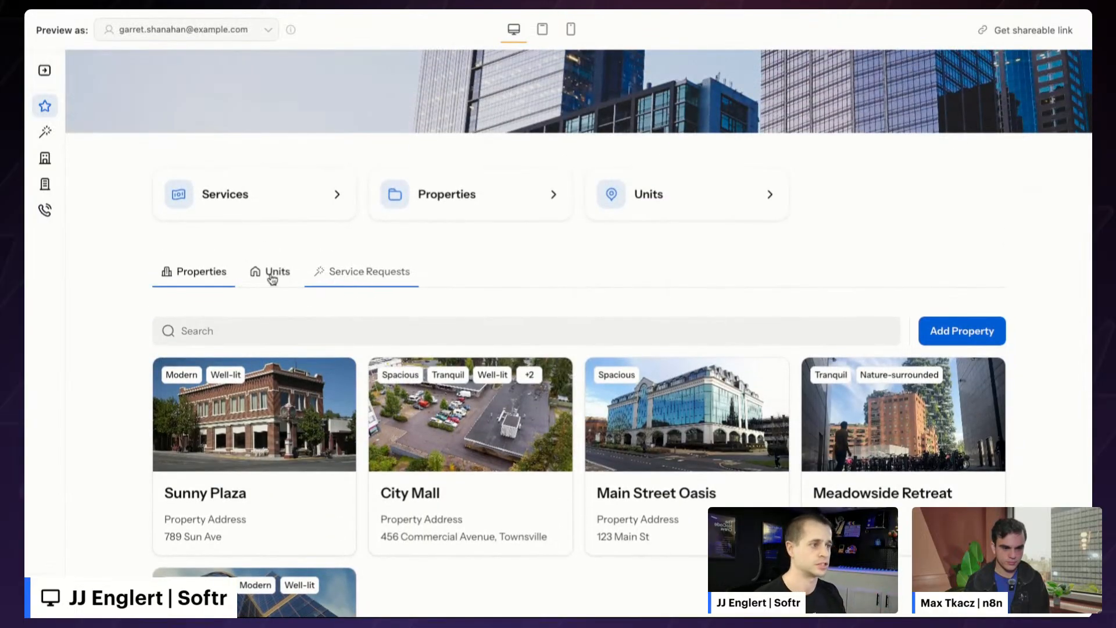
left_click(355, 279)
scroll(362, 280, "down", 1)
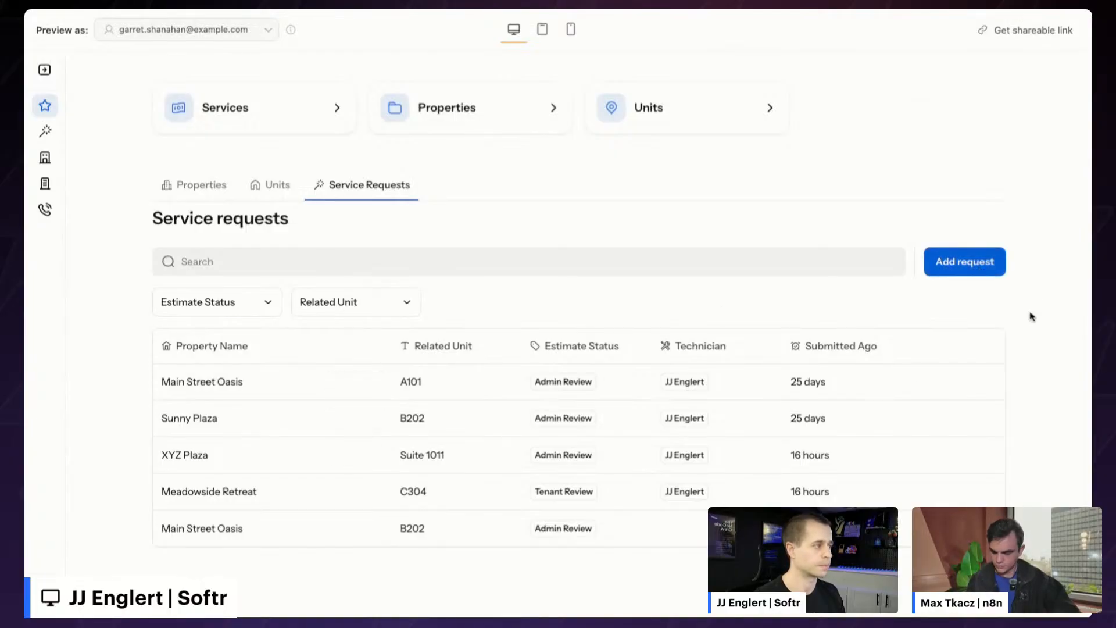
- Start a new service request with proposal date 04/18/2025 and status Technician Review
left_click(967, 265)
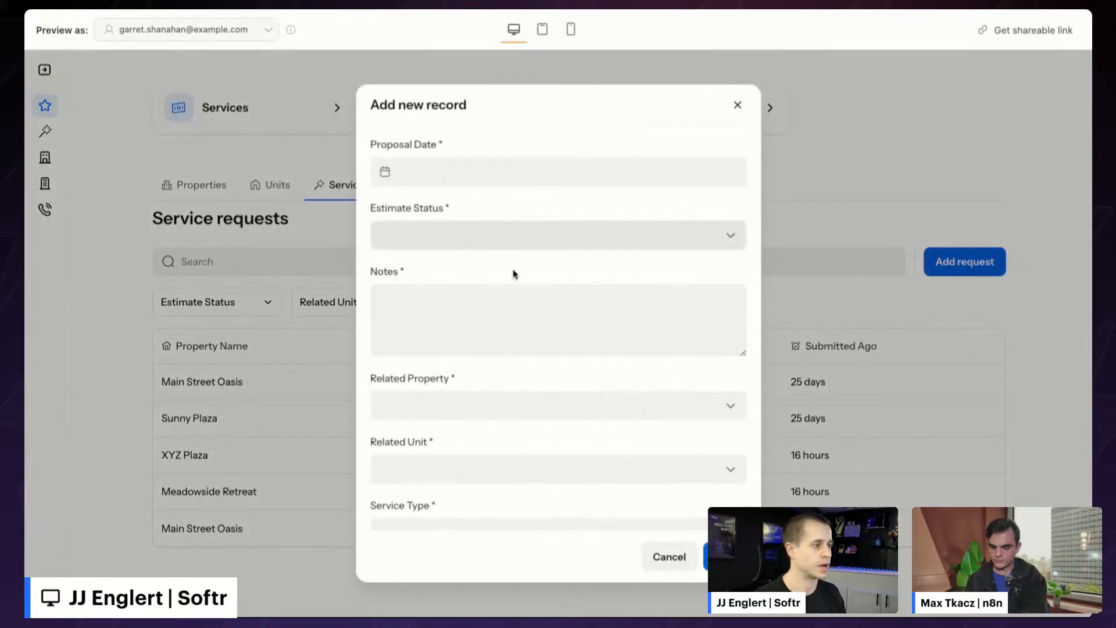
left_click(473, 172)
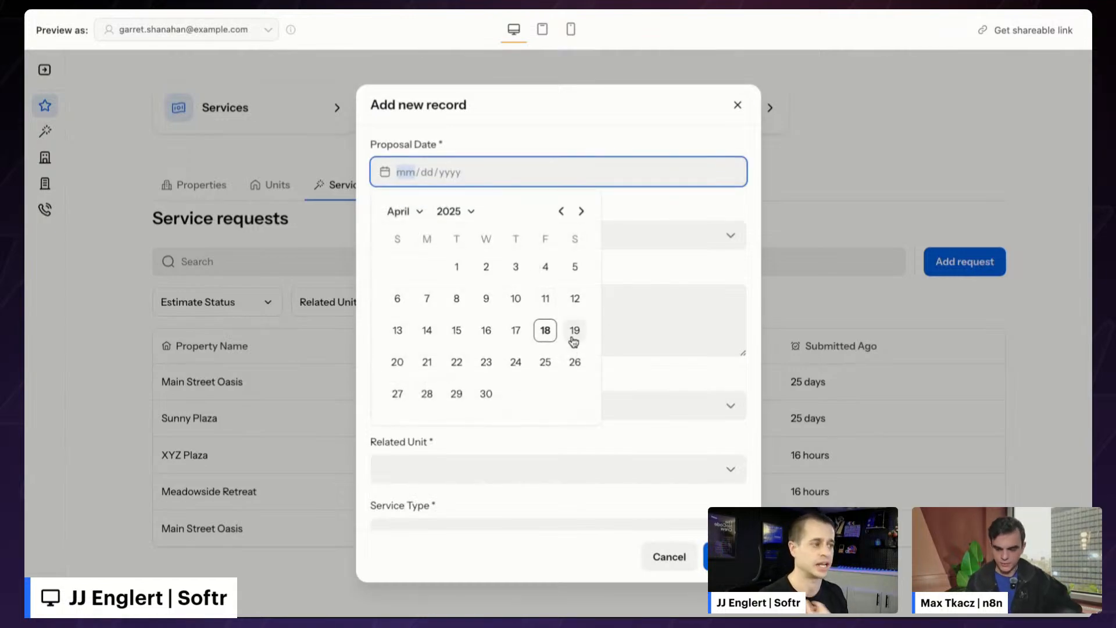
left_click(545, 330)
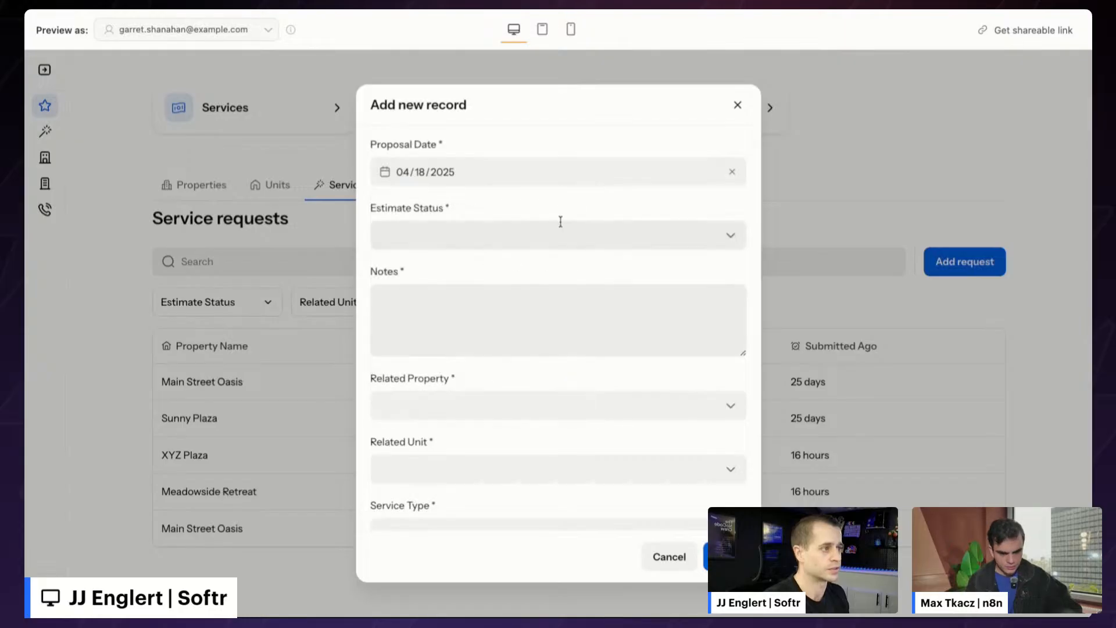
left_click(610, 226)
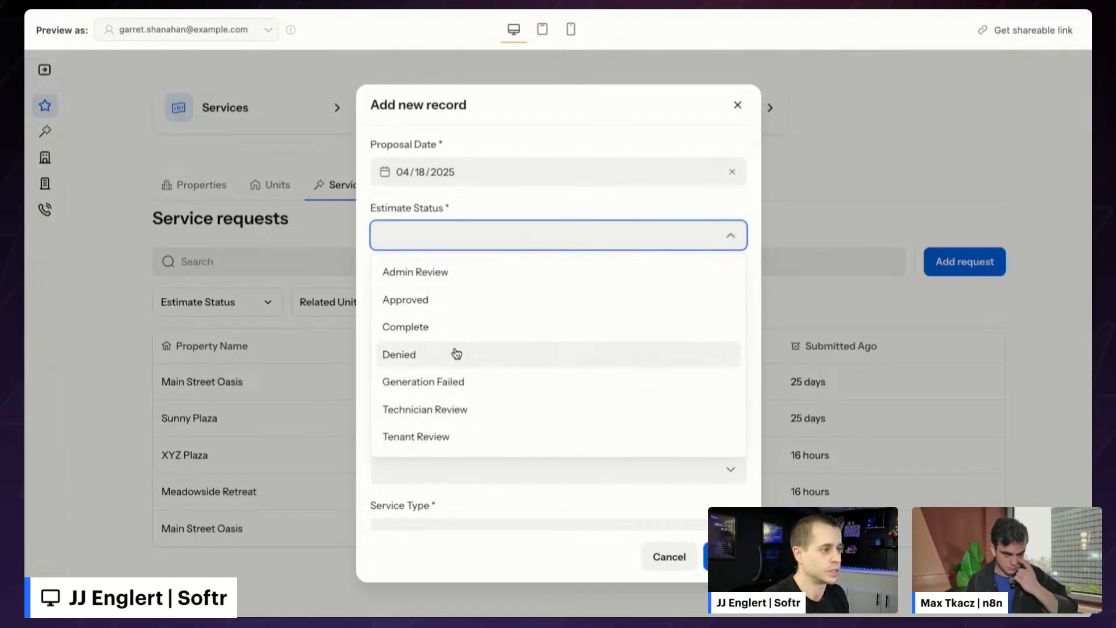
left_click(442, 410)
- Write the notes 'I need a sink repair also a window repair and some wall painting to fix up this unit'
left_click(463, 289)
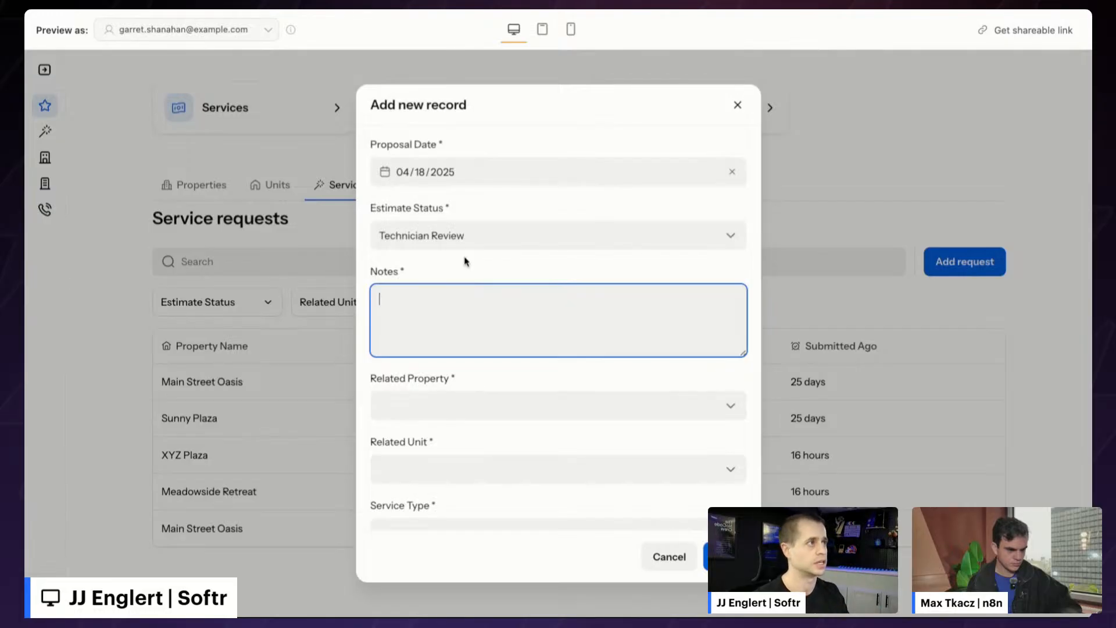
left_click(510, 8)
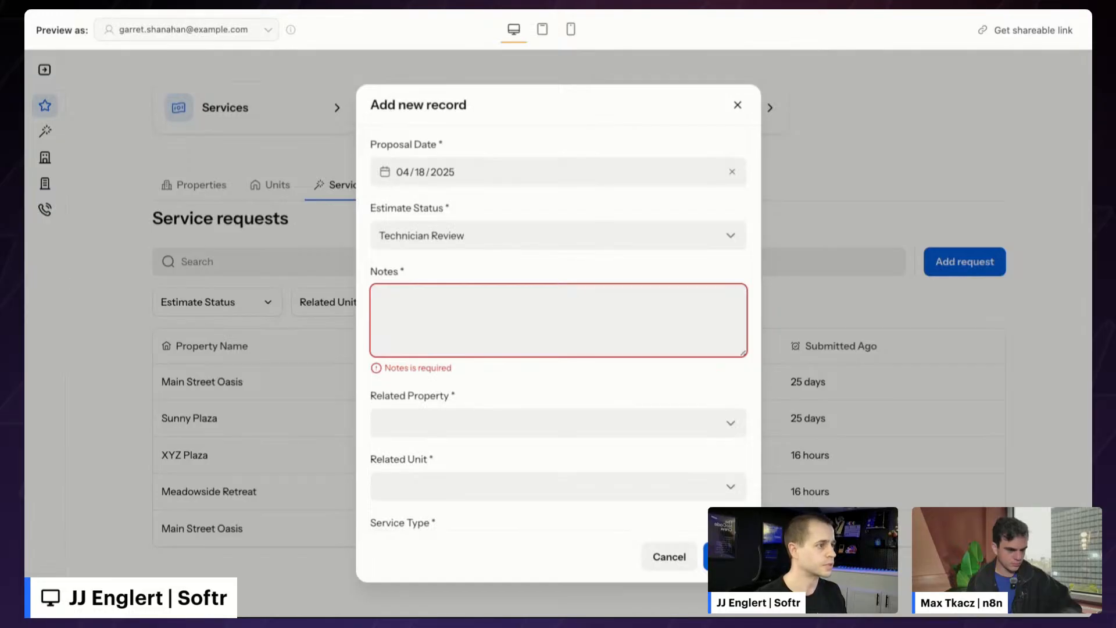
left_click(1090, 204)
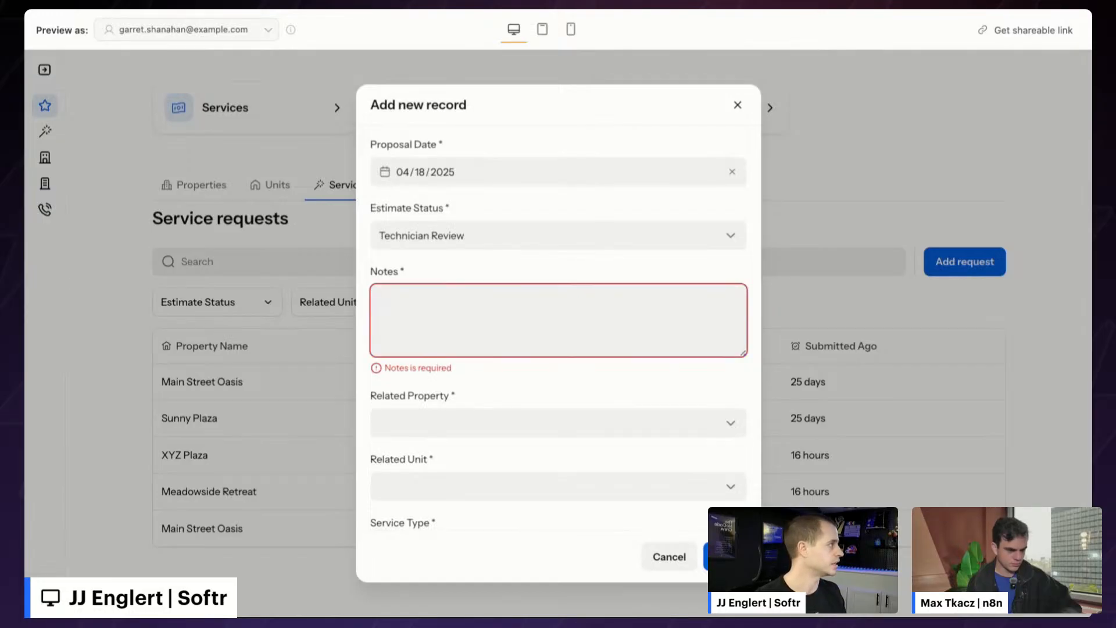
left_click(557, 319)
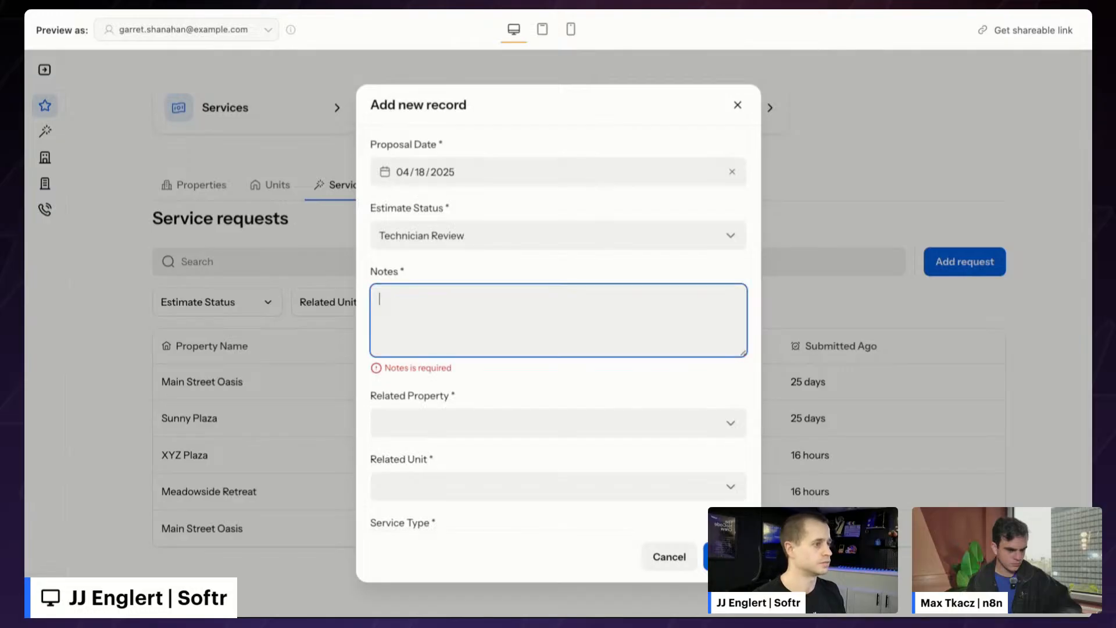
type("I")
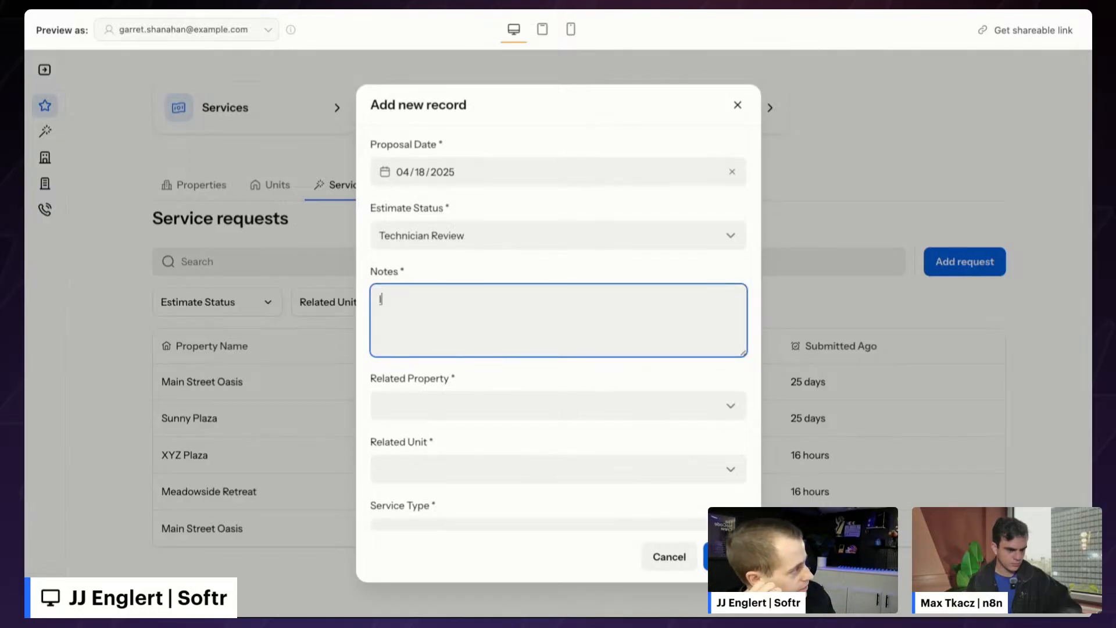
type(" need a sink repair")
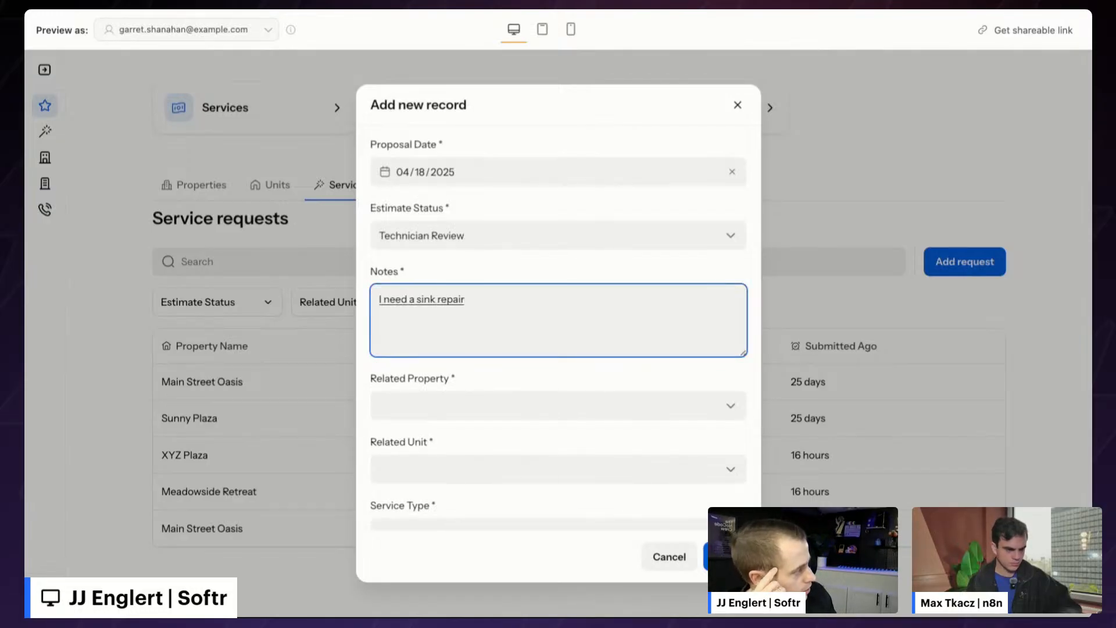
type(" also a window repair and some wall")
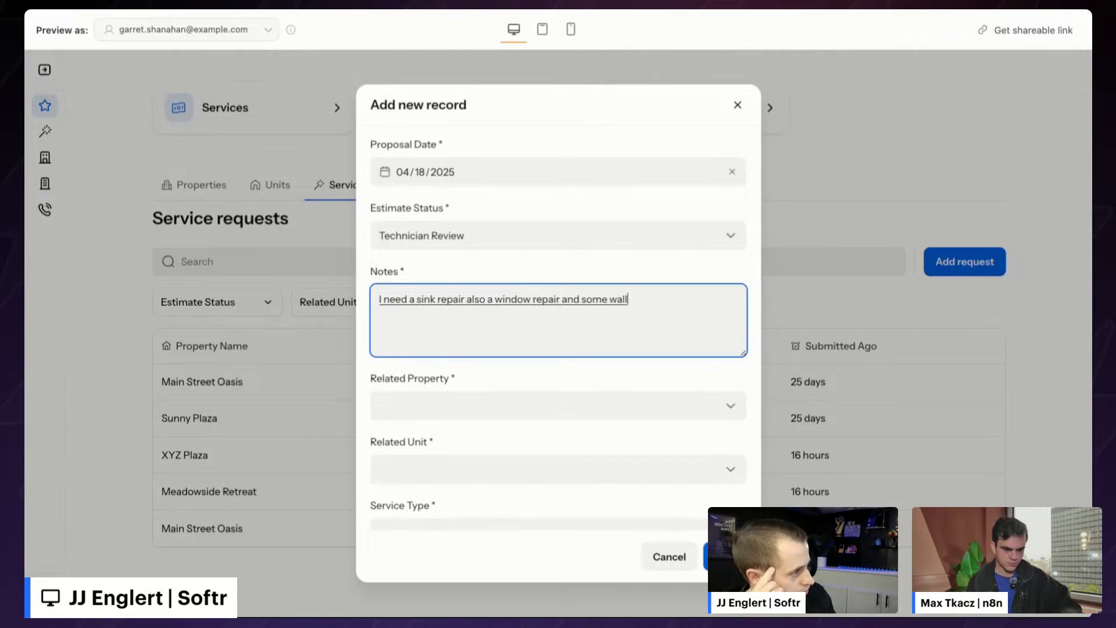
type(" painting to fix up this unit")
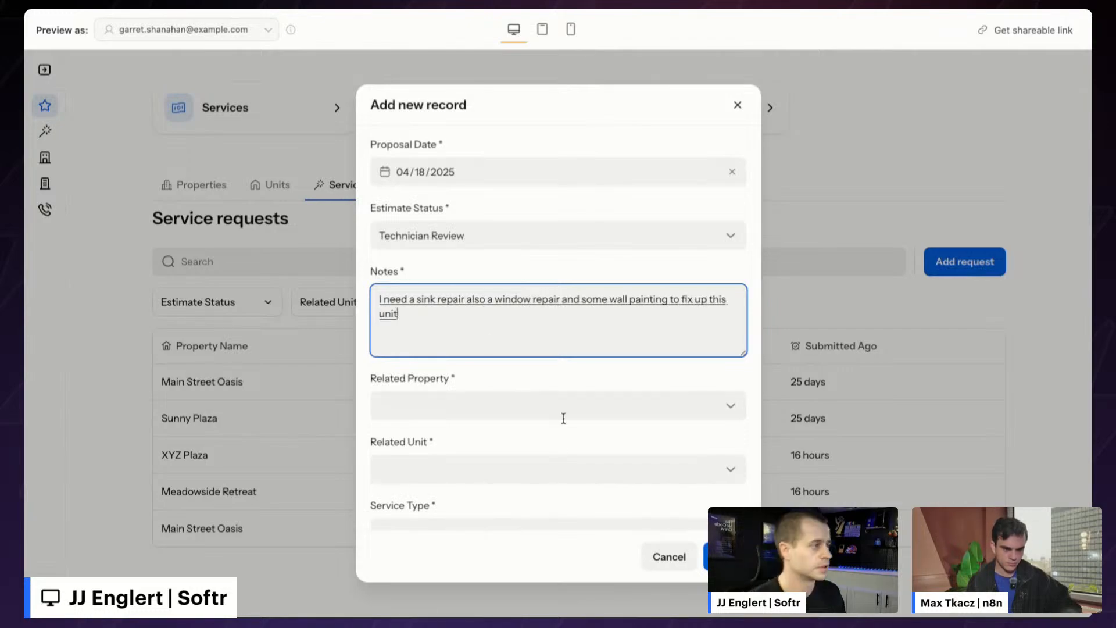
- Choose property City Mall, unit C303 and service type New Service, then submit
left_click(552, 378)
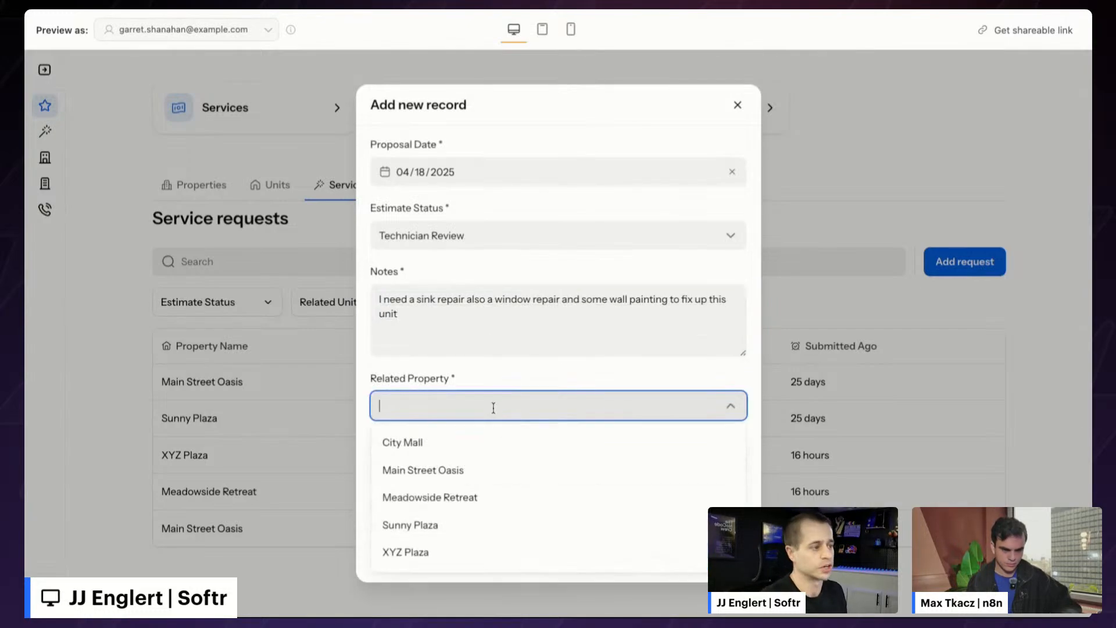
left_click(431, 448)
left_click(448, 463)
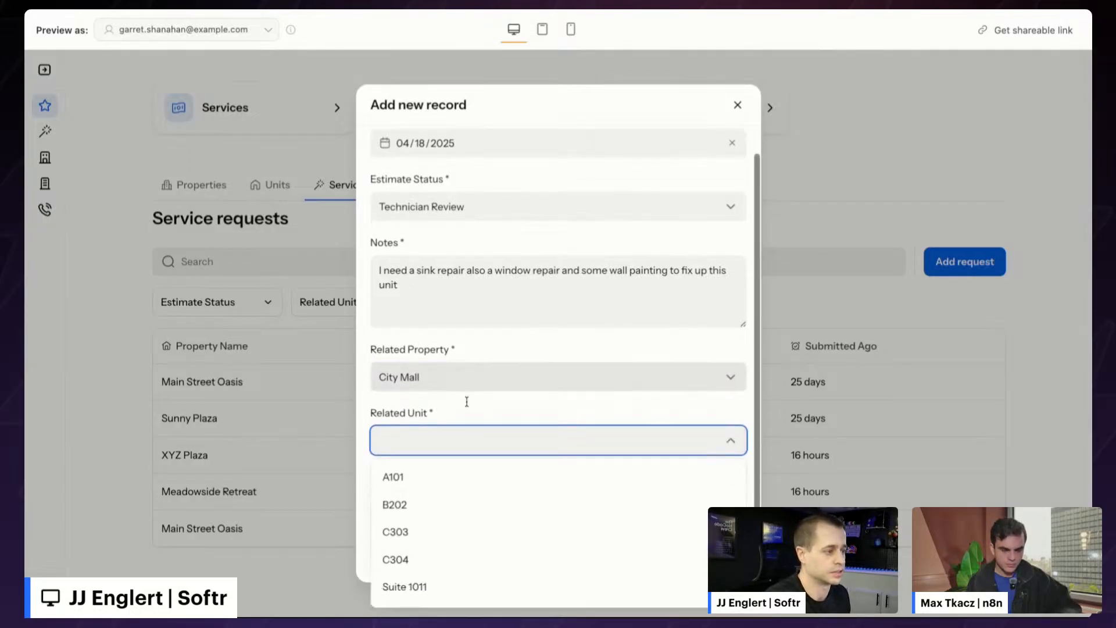
left_click(416, 532)
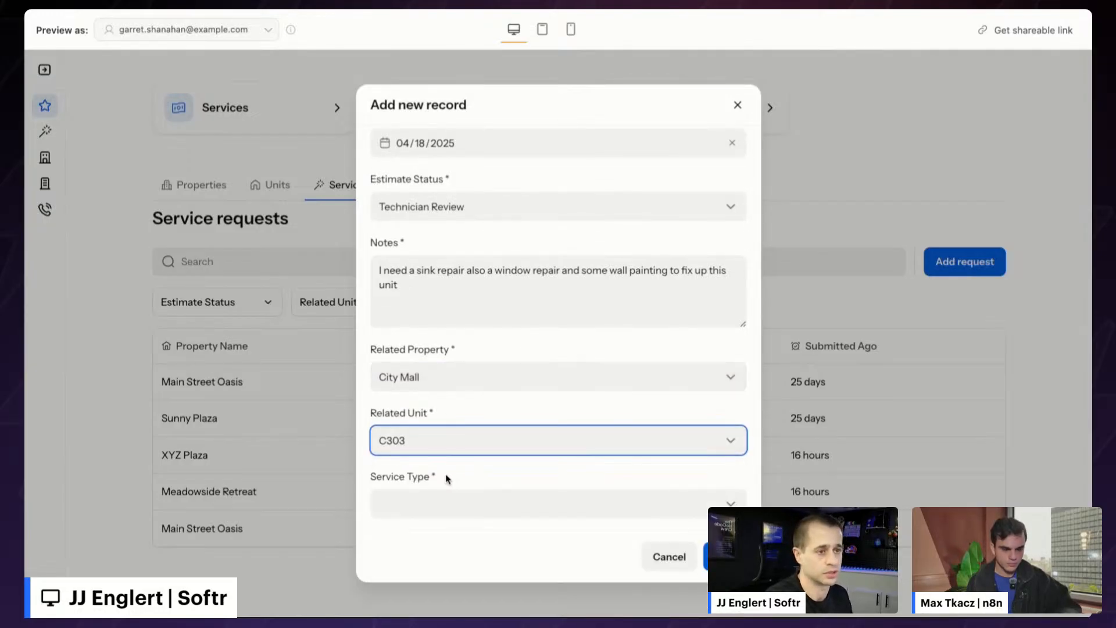
left_click(448, 499)
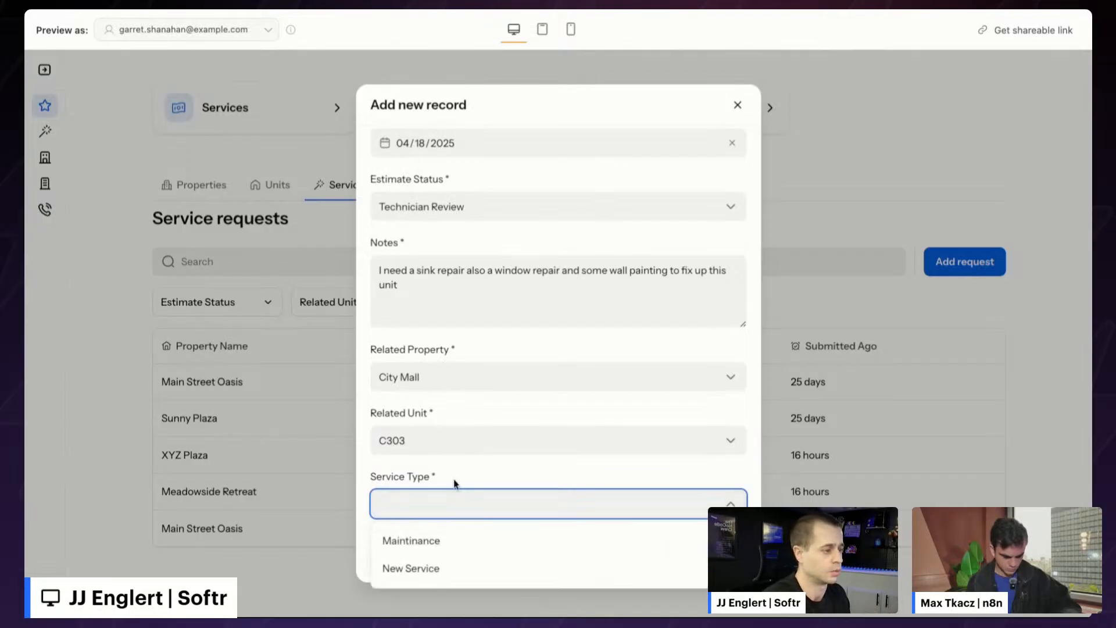
left_click(417, 566)
left_click(724, 557)
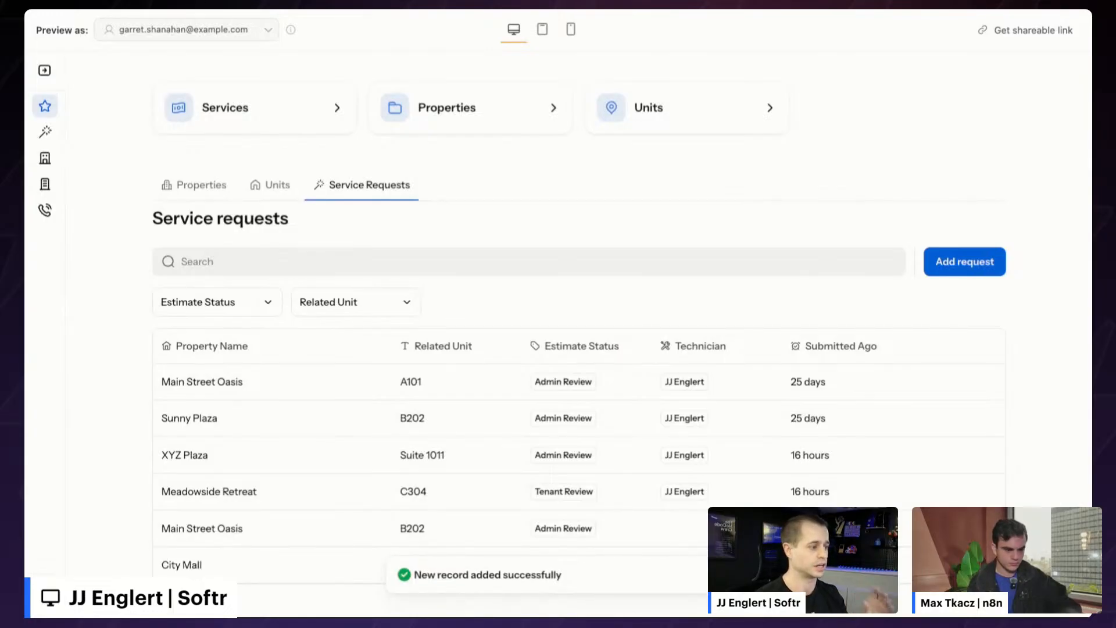
- Open the City Mall C303 request's details and review its description
scroll(516, 417, "down", 1)
mouse_move(374, 543)
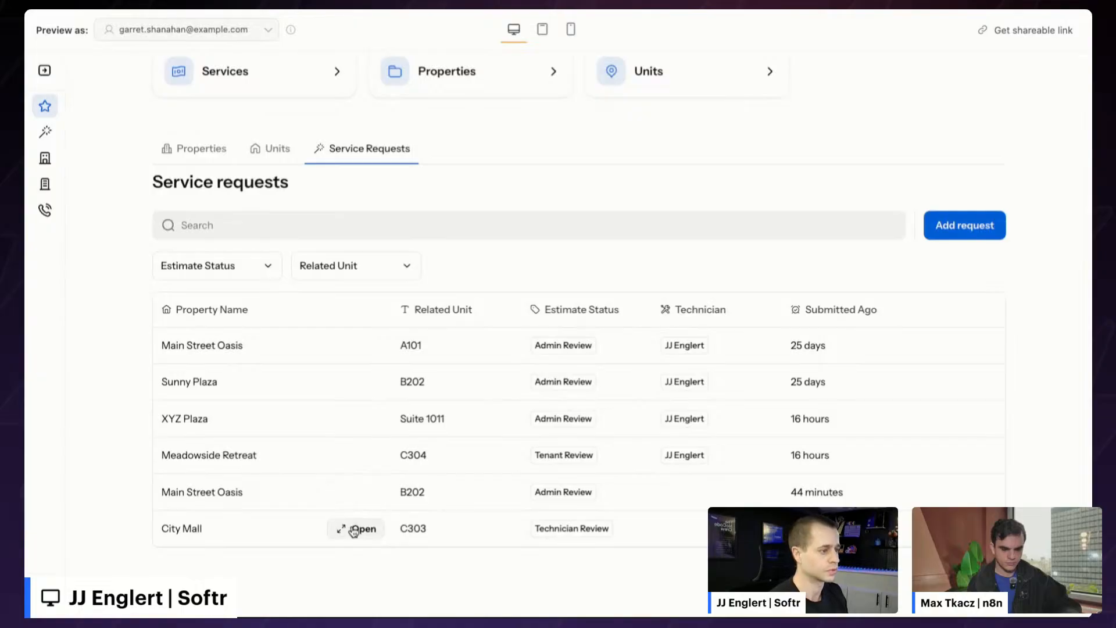
left_click(354, 530)
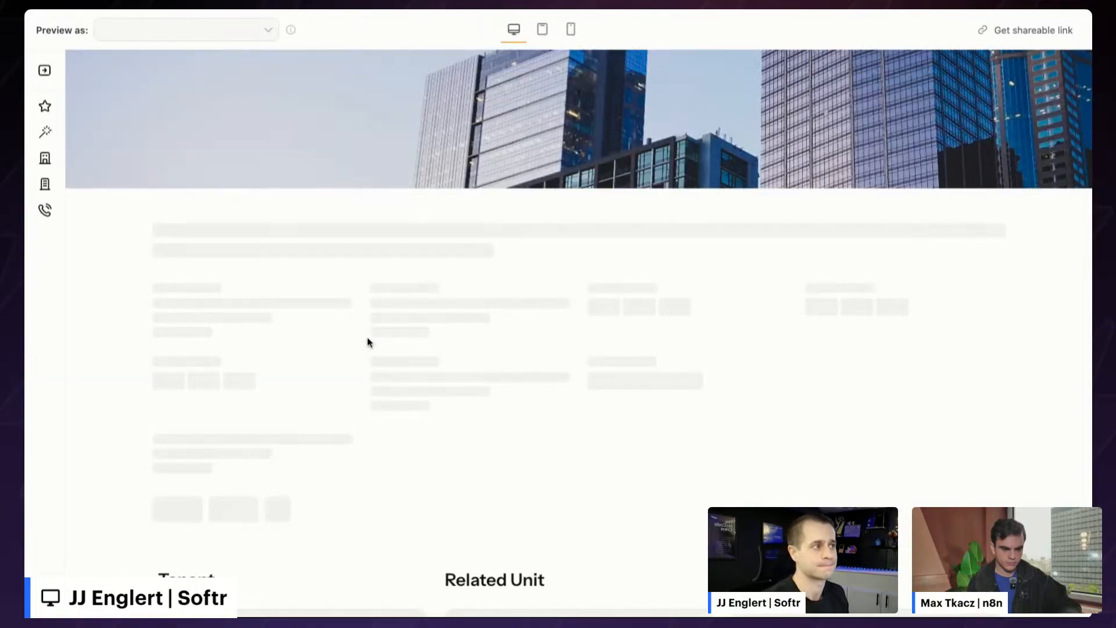
left_click_drag(593, 353, 152, 357)
- Create a proposal for the request and check the n8n Generate Proposal Backend workflow
scroll(384, 355, "down", 1)
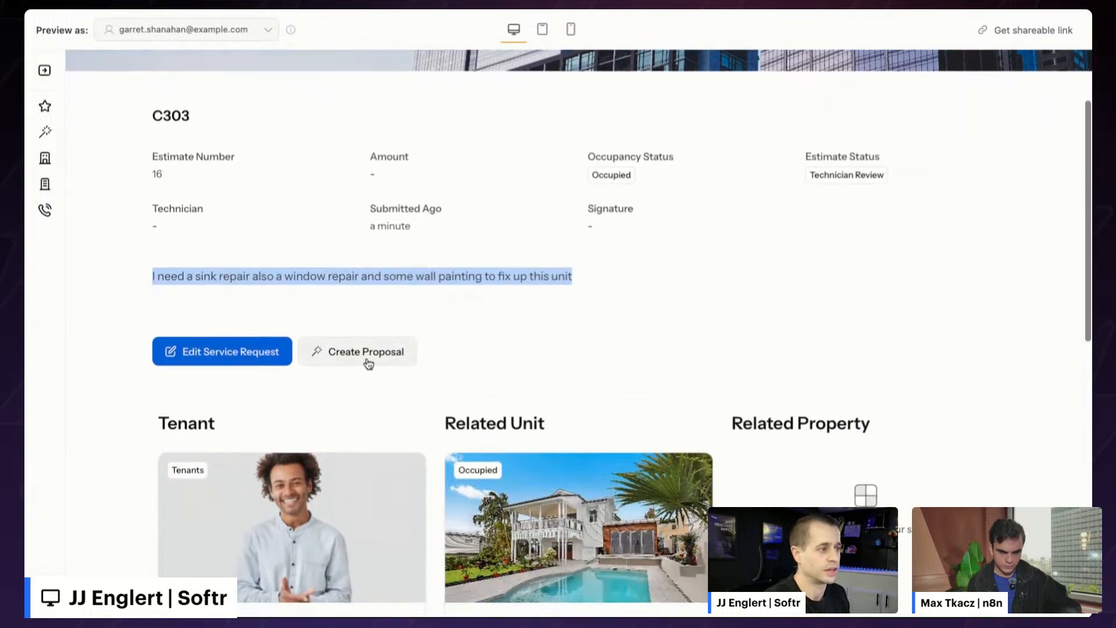
left_click(367, 361)
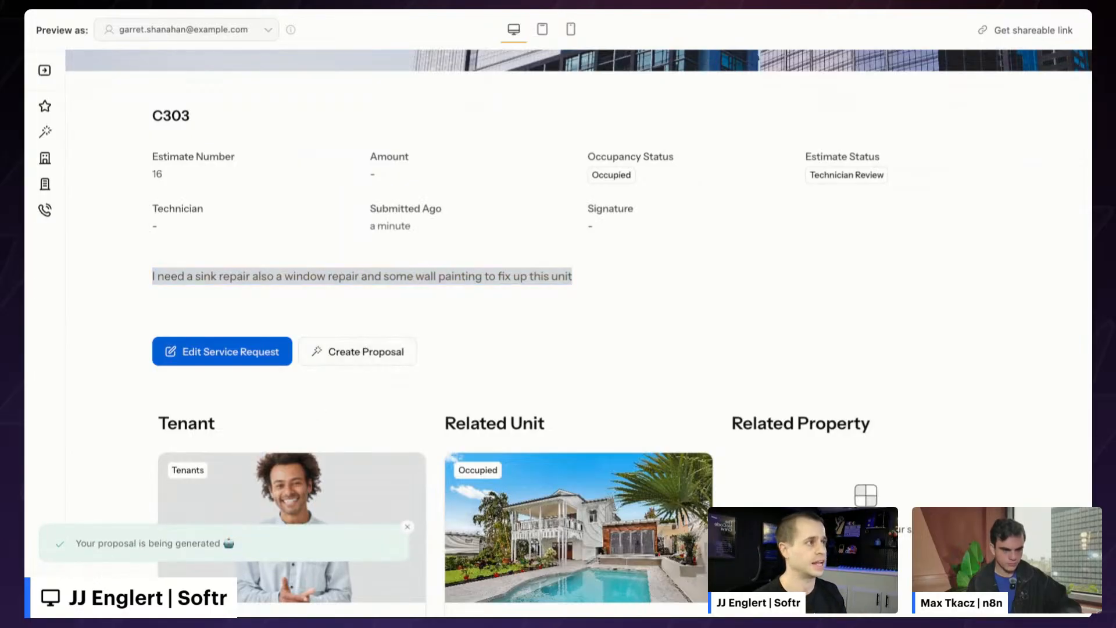
key("ctrl+Tab")
scroll(506, 196, "left", 2)
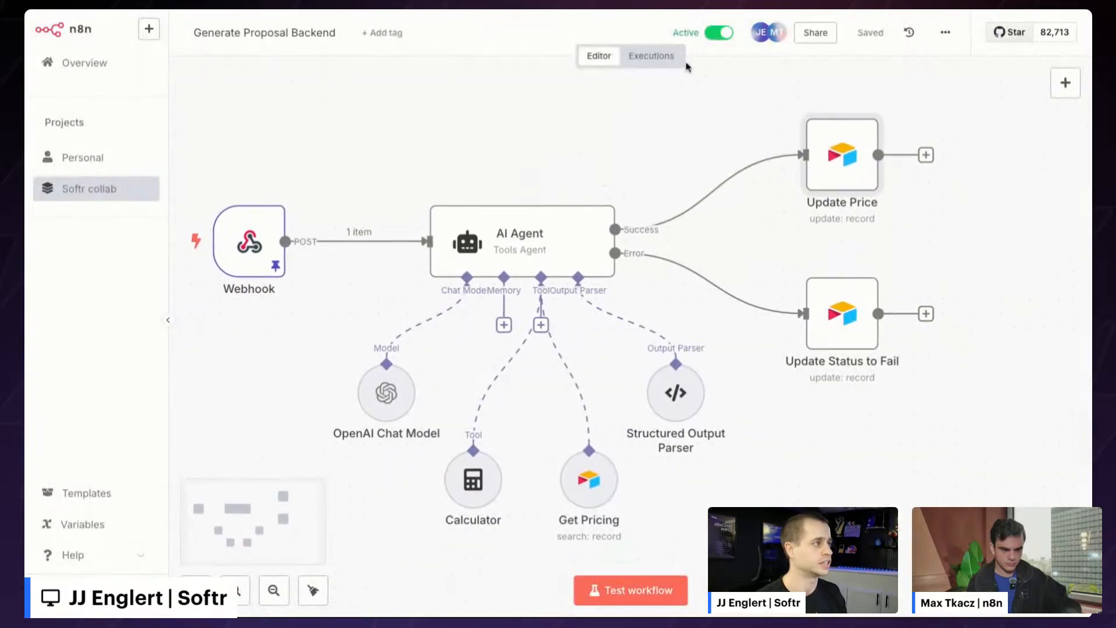
- Show the Executions list of past runs for the Generate Proposal Backend workflow in n8n
left_click(659, 62)
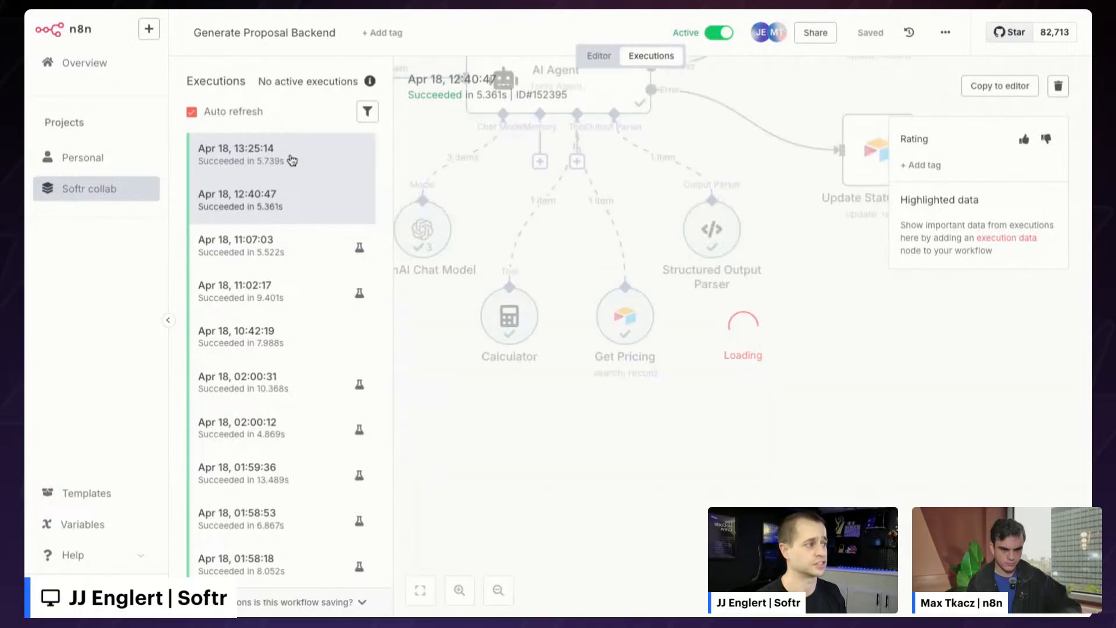
scroll(786, 283, "right", 2)
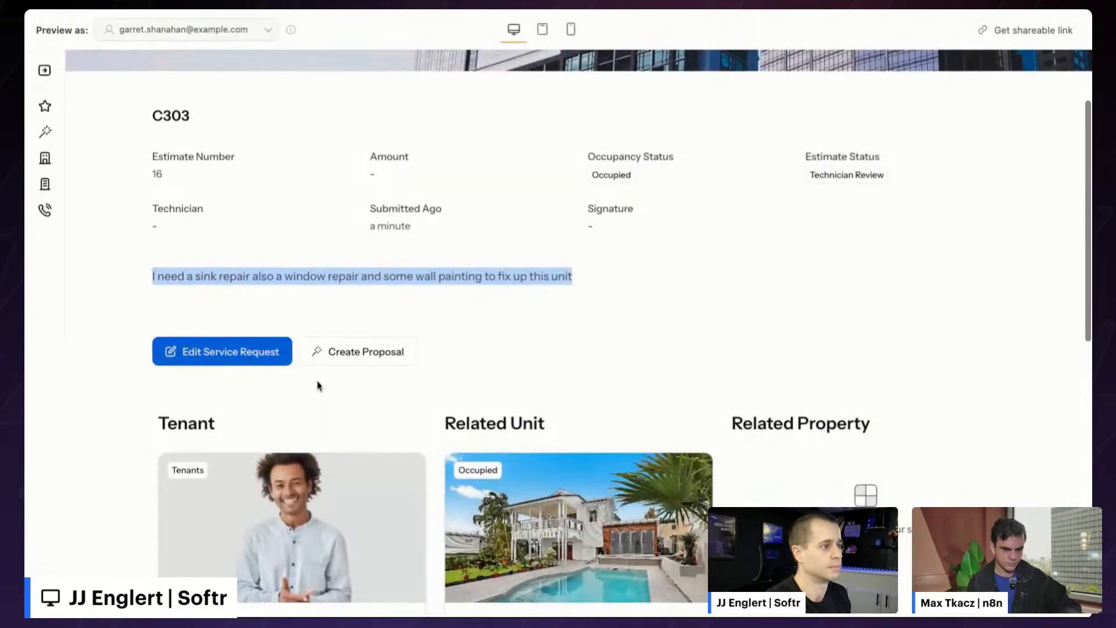
- Reload the C303 request page in Softr to reveal the $570.00 amount and Admin Review status
left_click(215, 56)
key("super+r")
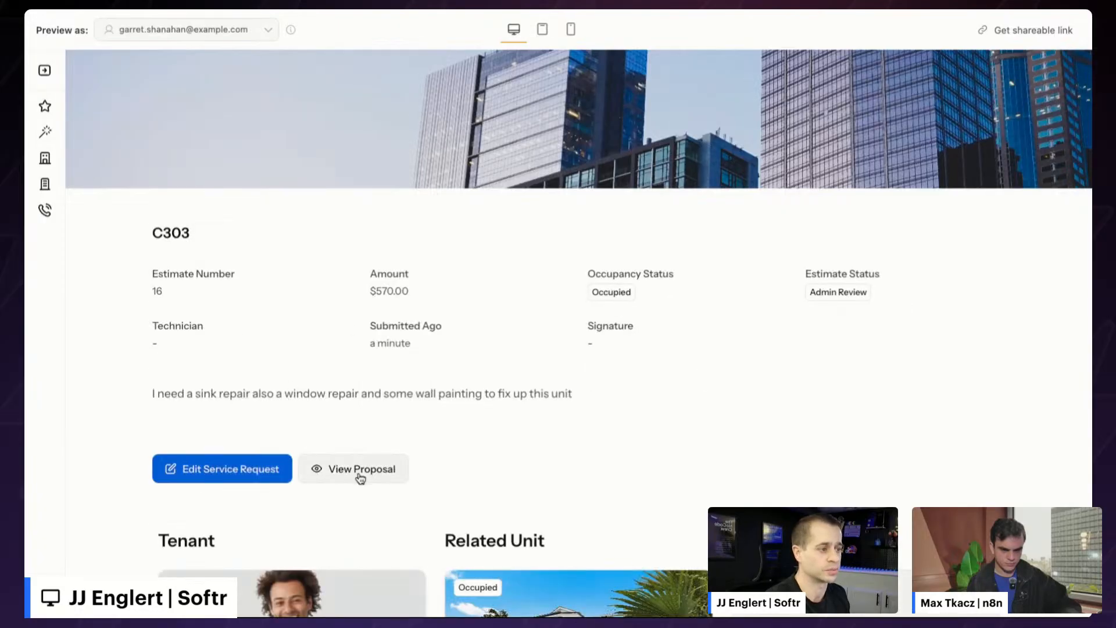
scroll(349, 407, "down", 2)
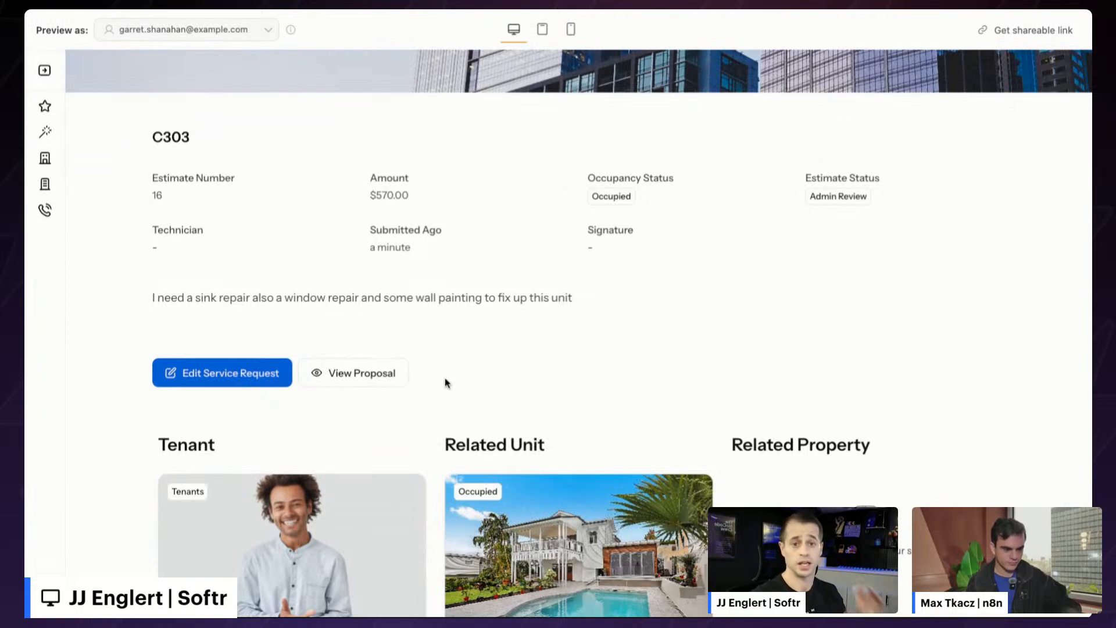
- Open C303's proposal and highlight the $120 sink, $150 window and $300 painting prices
left_click(359, 376)
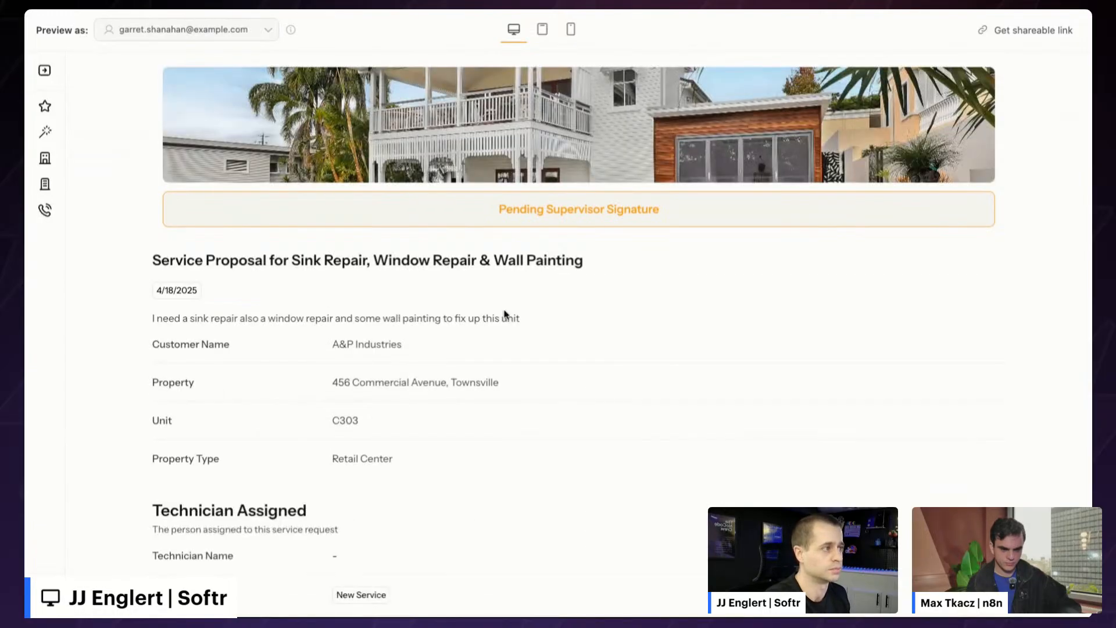
scroll(503, 314, "down", 5)
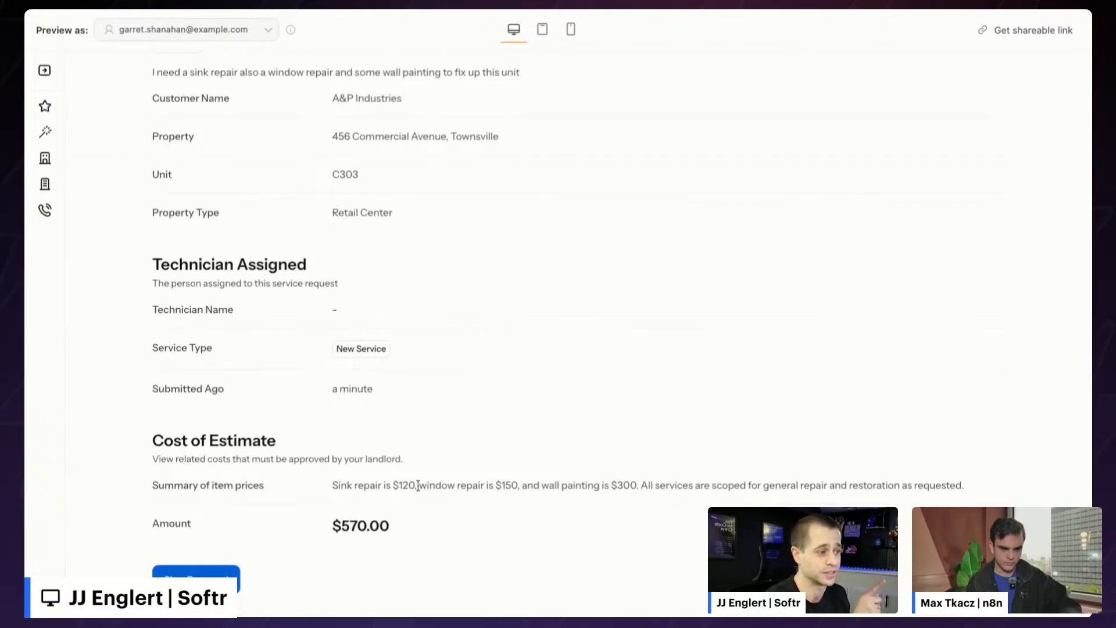
left_click_drag(338, 485, 418, 485)
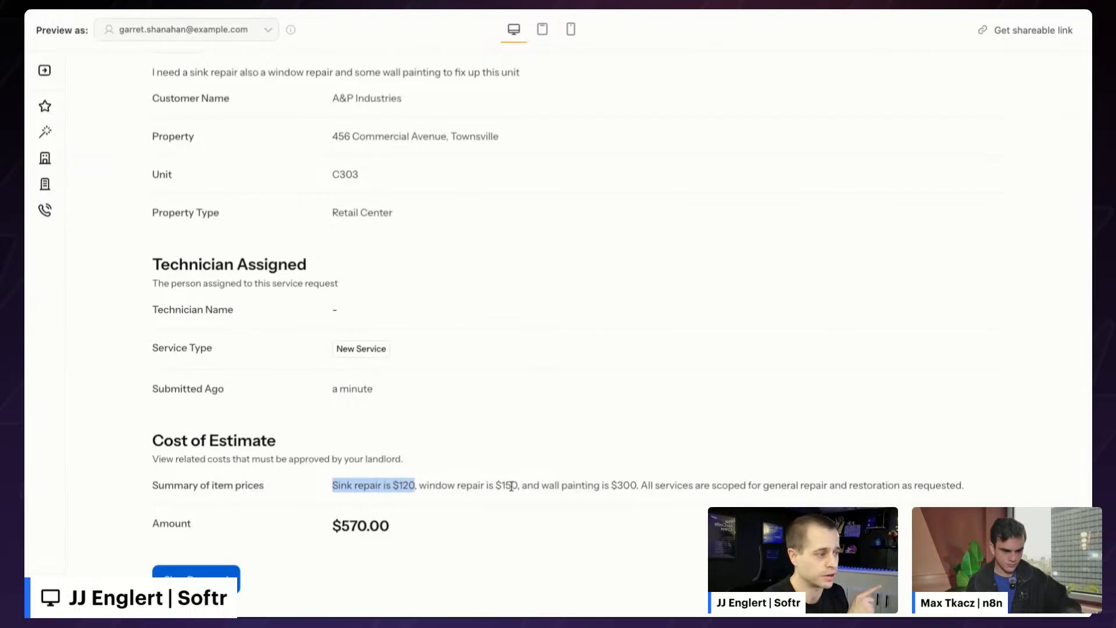
left_click_drag(521, 485, 498, 485)
left_click_drag(648, 484, 603, 486)
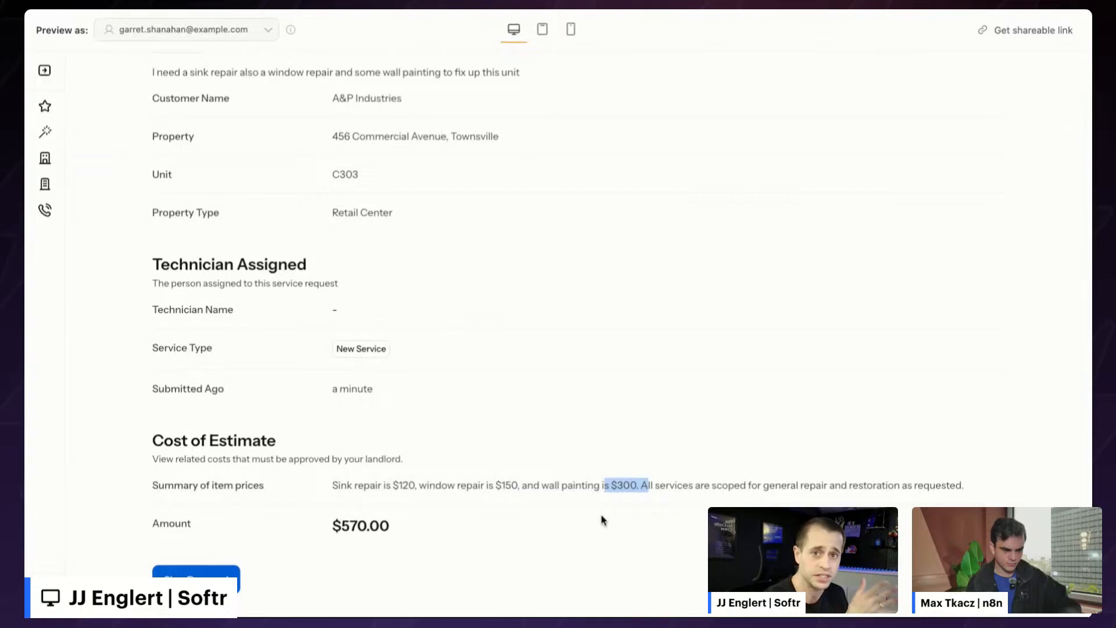
- Return to the top of the proposal, select the header text, then clear the highlight
scroll(599, 479, "up", 5)
left_click_drag(523, 318, 148, 322)
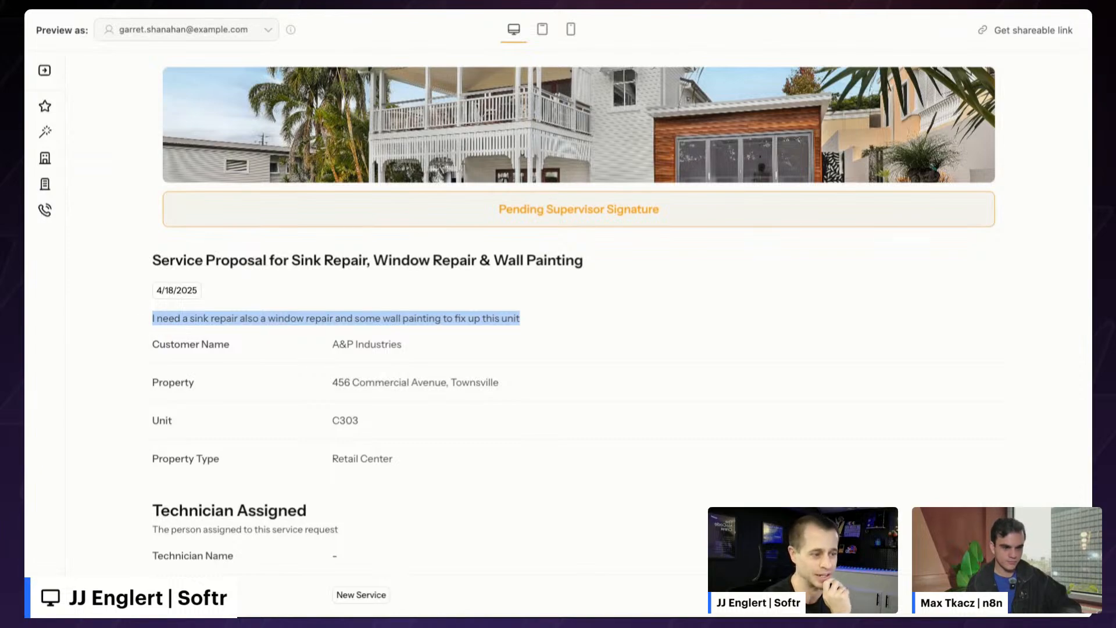
left_click(328, 294)
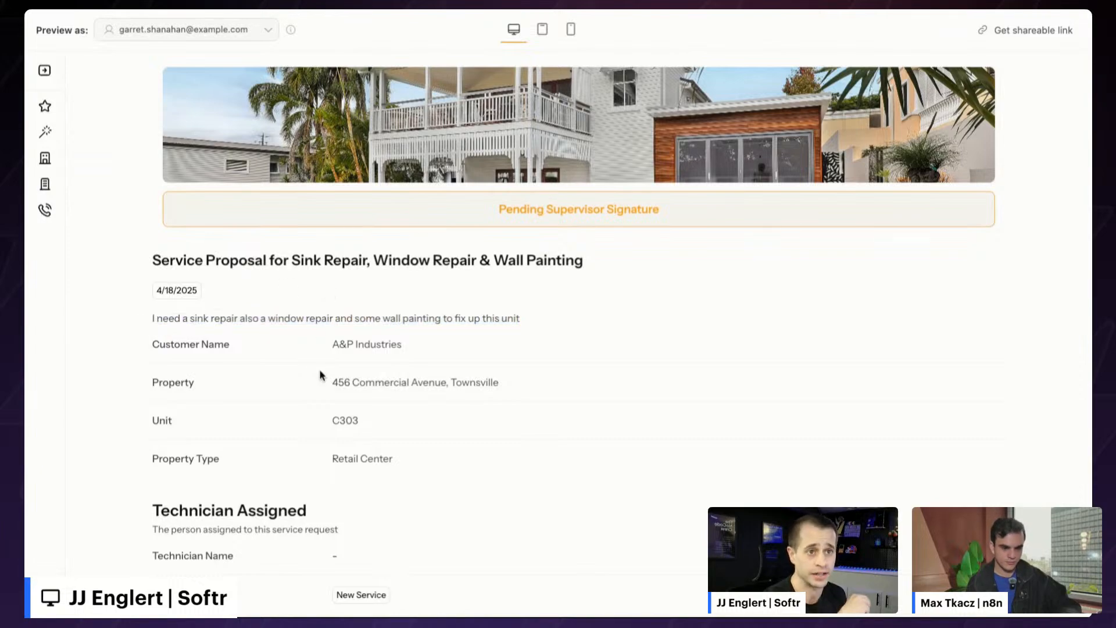
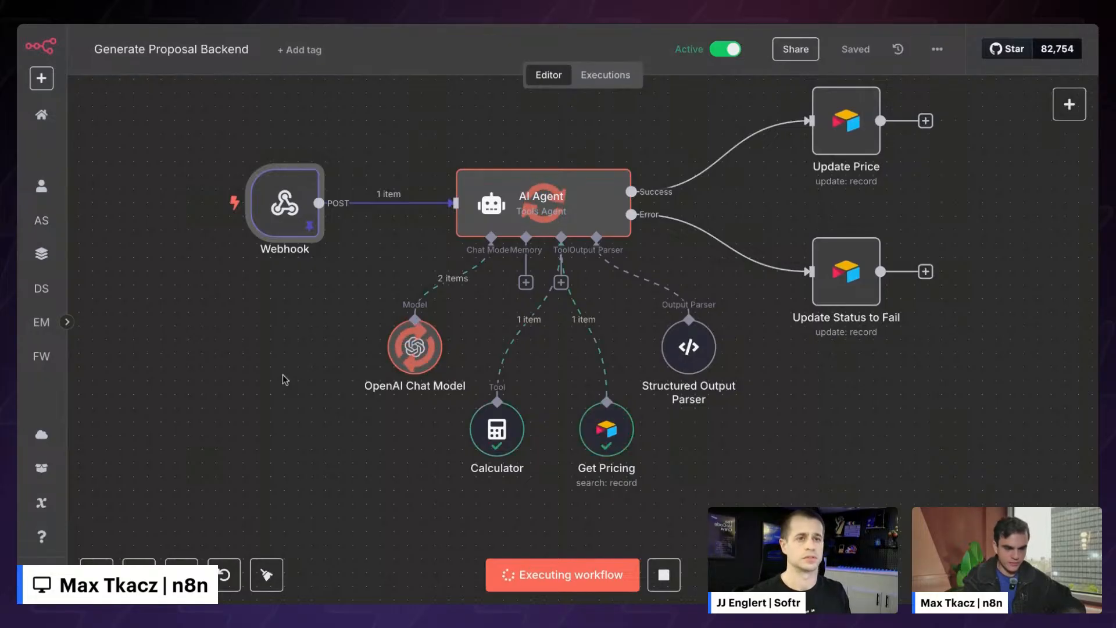
- Pan the canvas to view the finished Generate Proposal Backend run, ending at Update Price
scroll(285, 379, "right", 1)
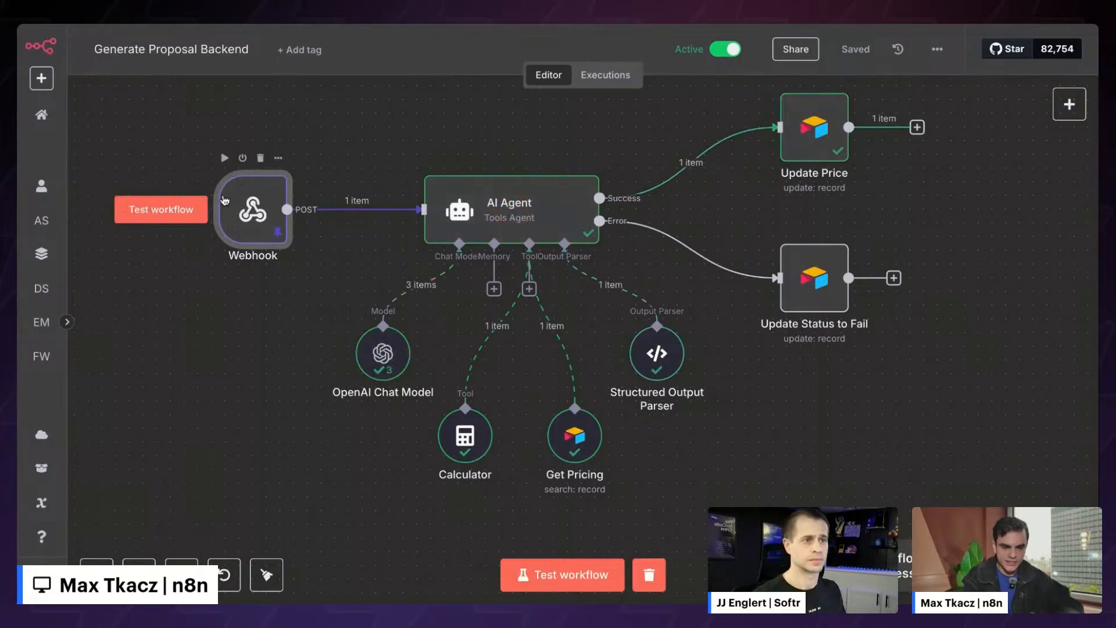
double_click(275, 205)
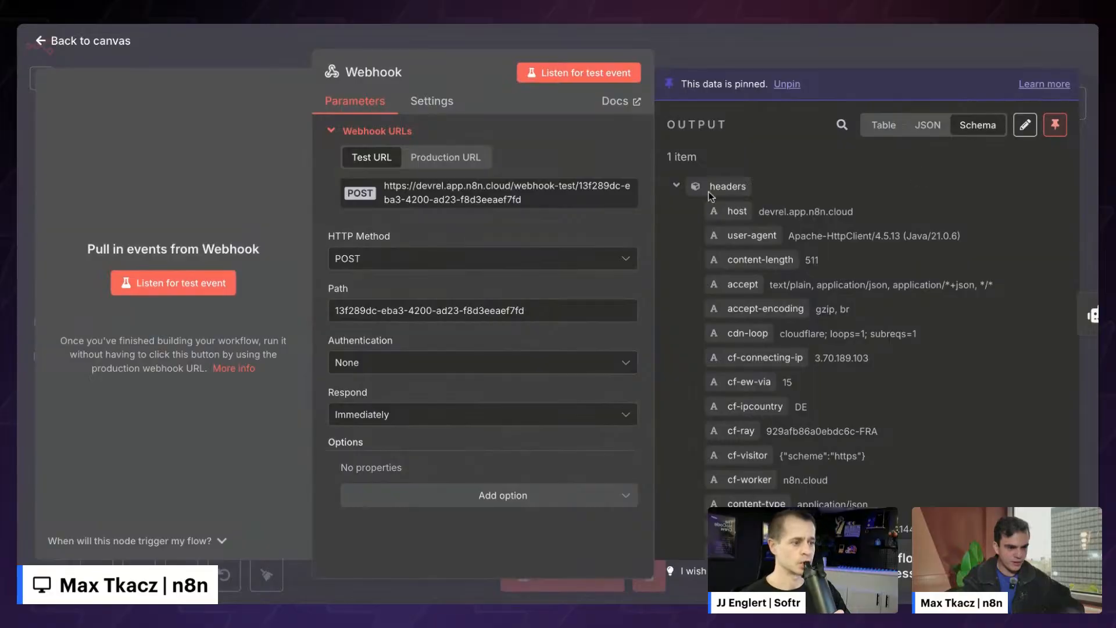
left_click(677, 189)
scroll(814, 203, "down", 3)
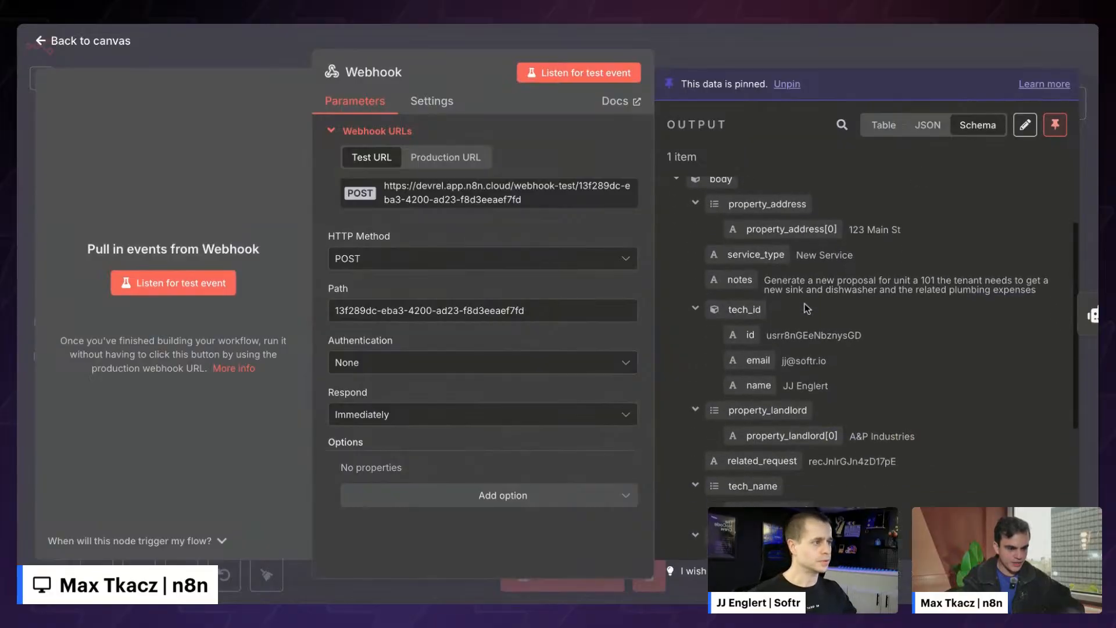
scroll(858, 408, "down", 5)
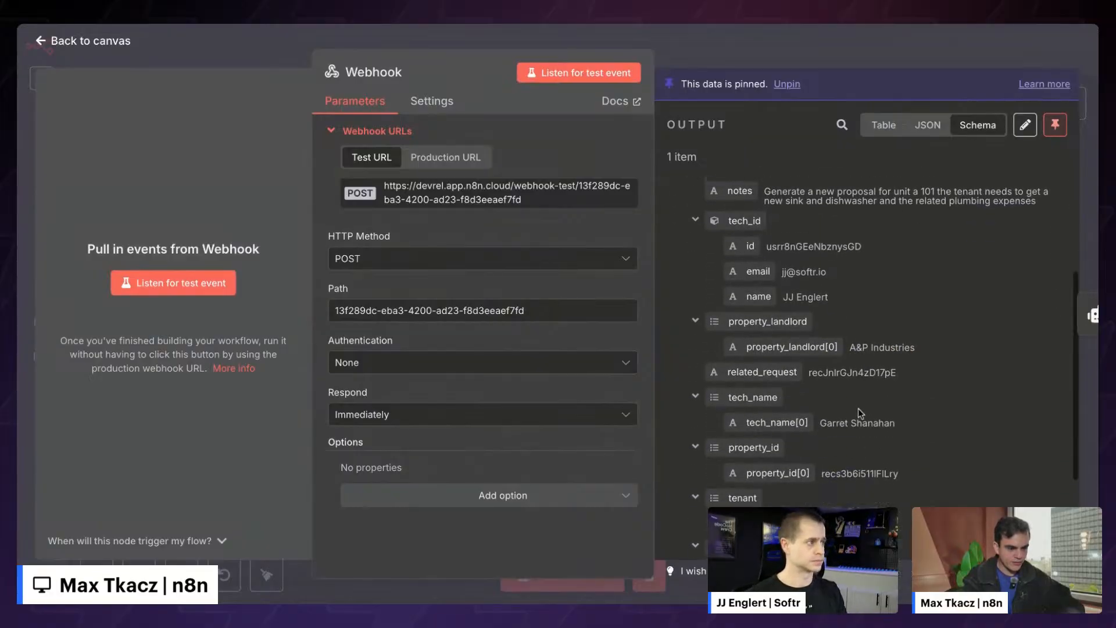
scroll(858, 408, "up", 7)
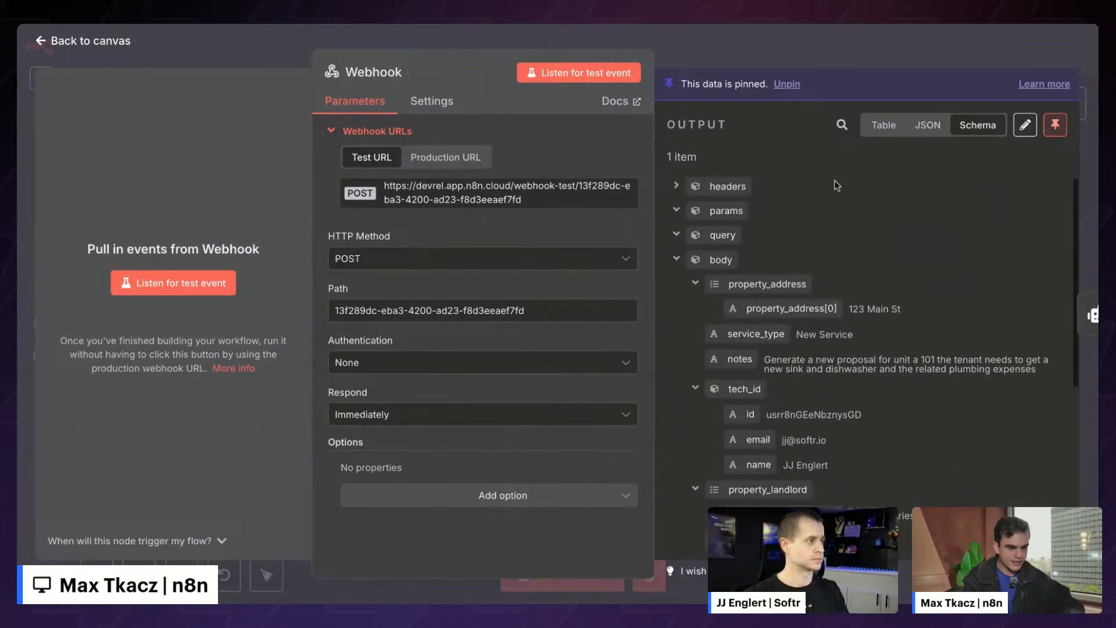
left_click(810, 52)
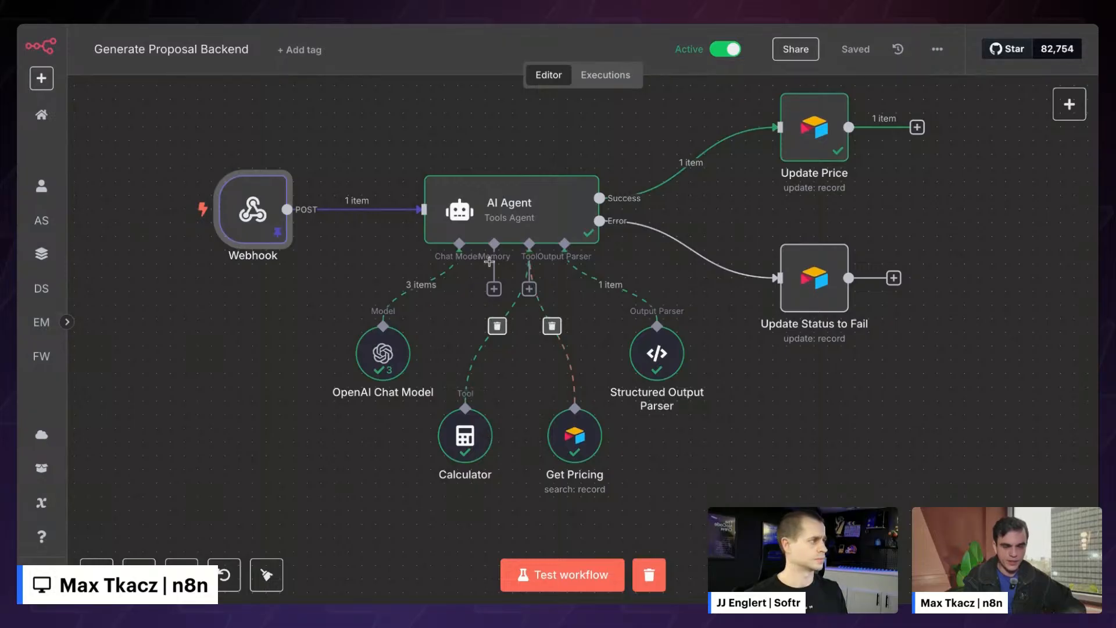
- Open the AI Agent node, widen its output pane, and show its execution Logs
double_click(506, 215)
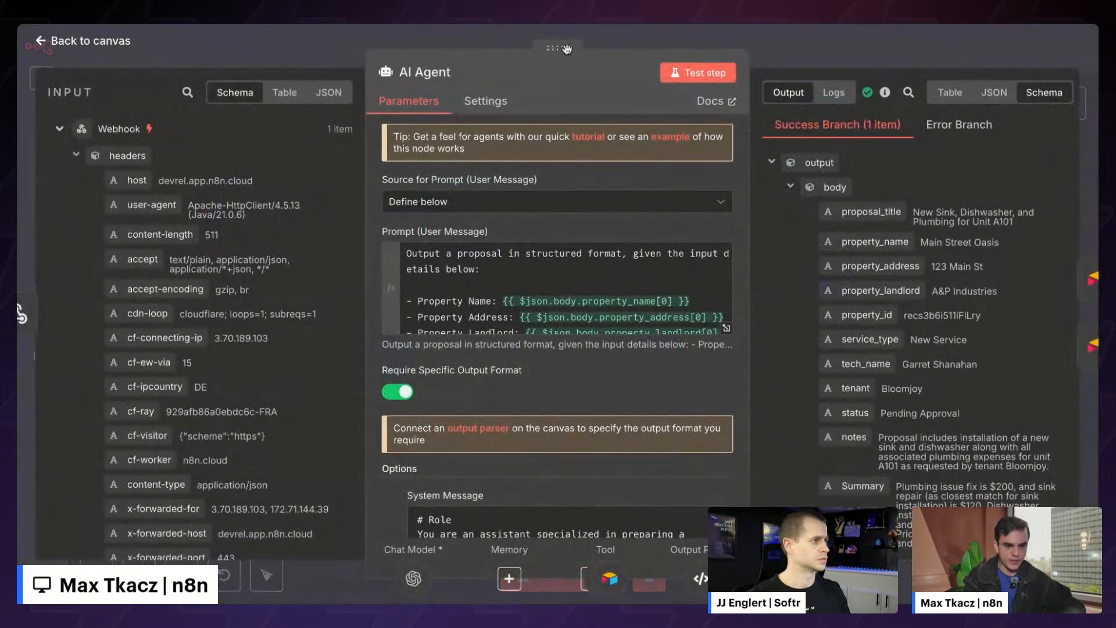
left_click_drag(567, 49, 354, 49)
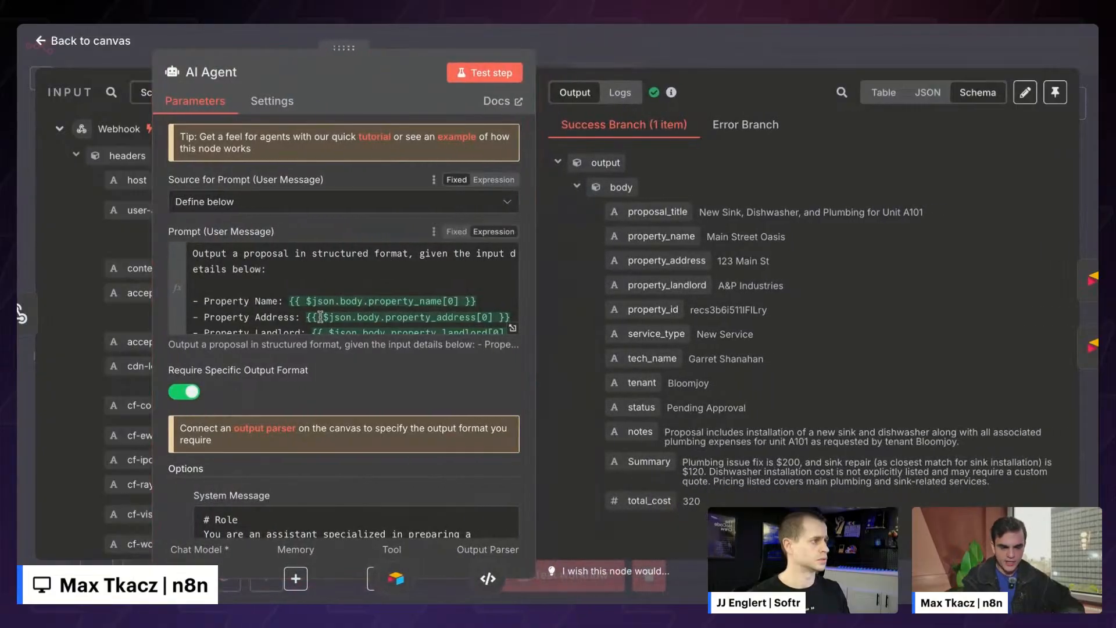
scroll(320, 316, "down", 3)
scroll(299, 467, "down", 2)
scroll(299, 467, "up", 2)
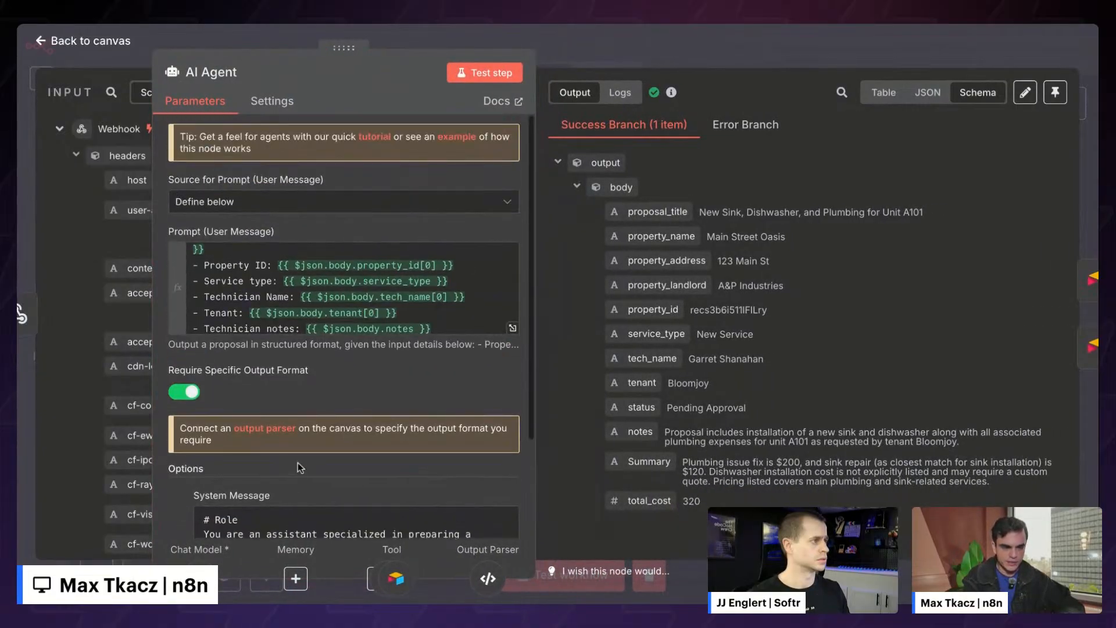
left_click(620, 93)
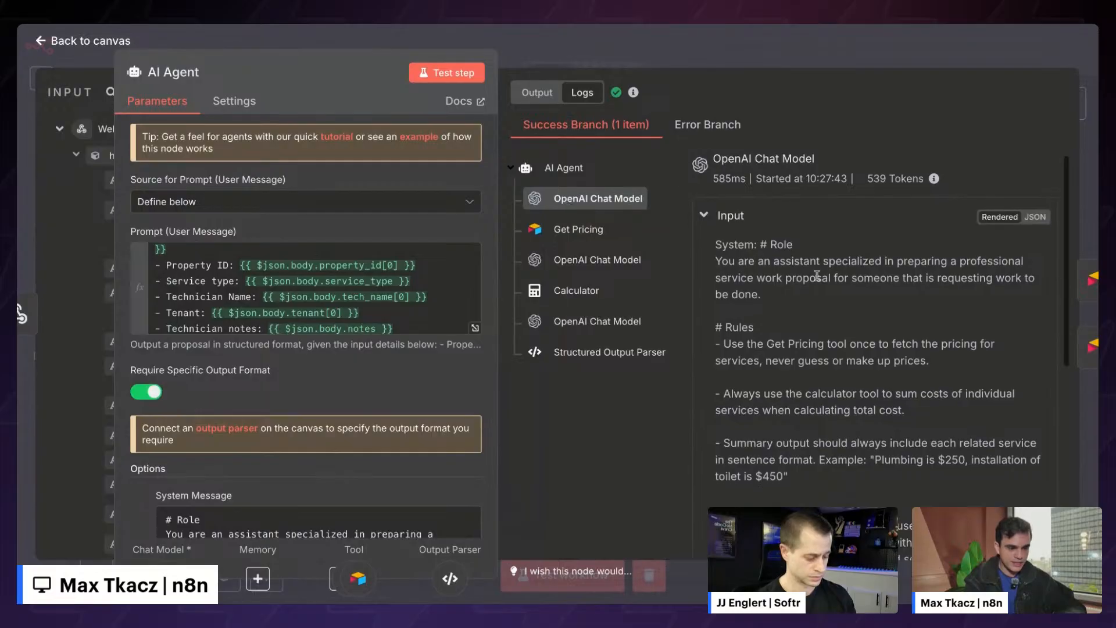
- Inspect the Get Pricing tool call and the second OpenAI Chat Model call in the log
scroll(728, 208, "down", 1)
scroll(314, 291, "up", 5)
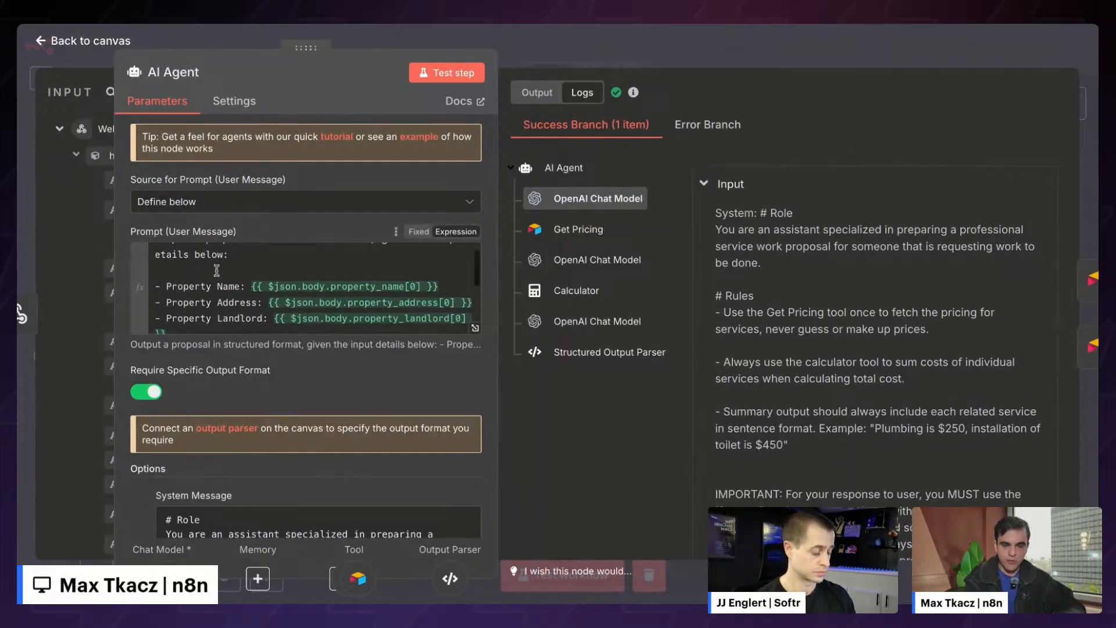
scroll(240, 403, "down", 3)
scroll(785, 238, "down", 5)
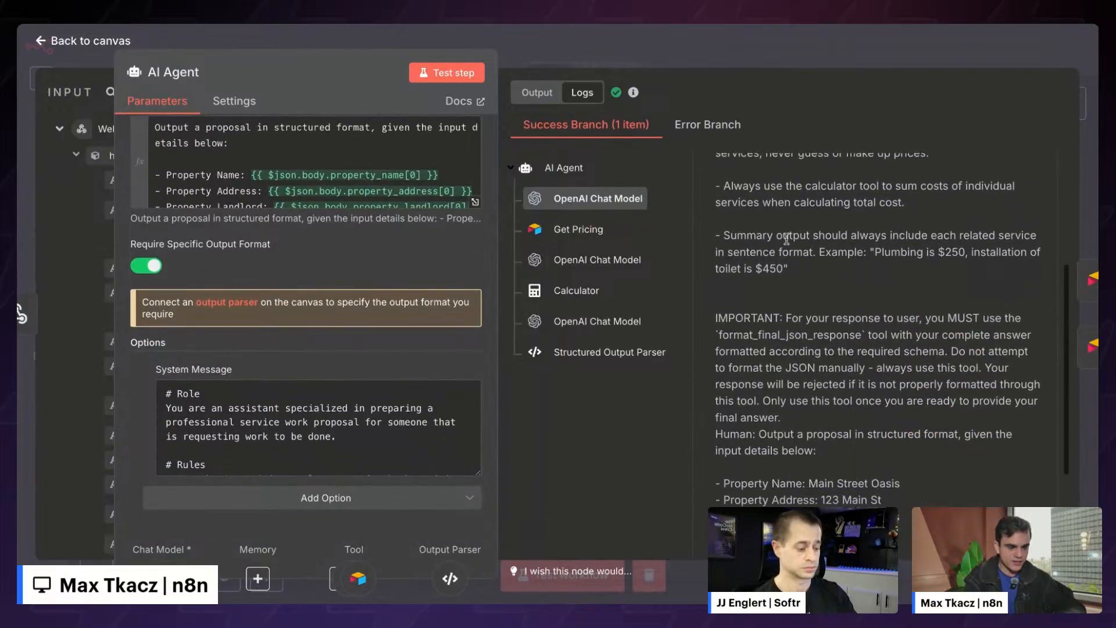
scroll(785, 238, "down", 2)
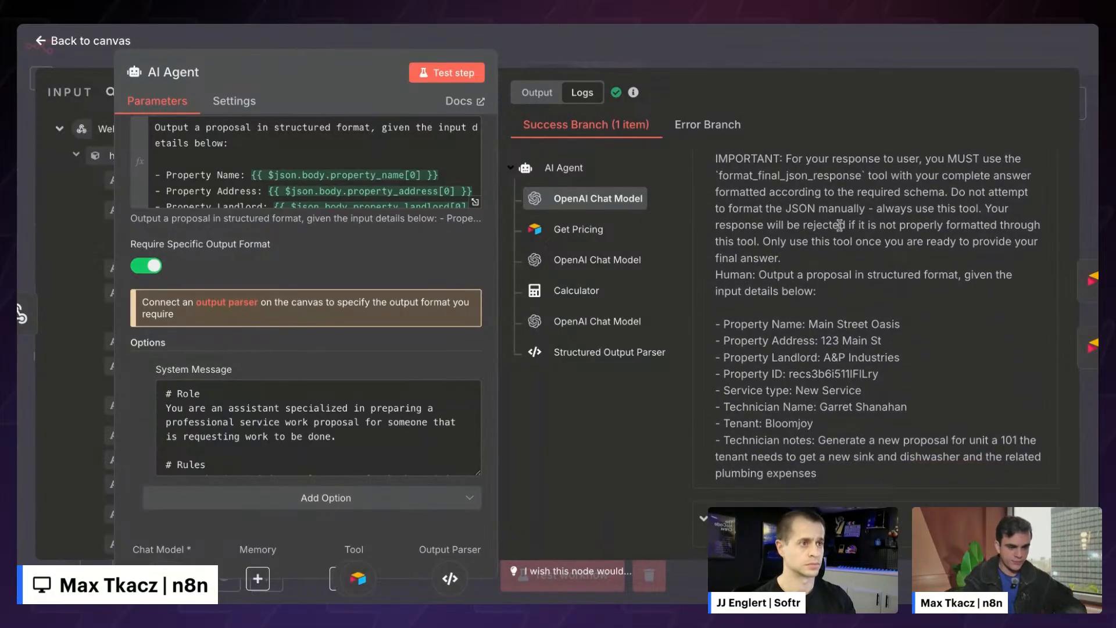
left_click(569, 233)
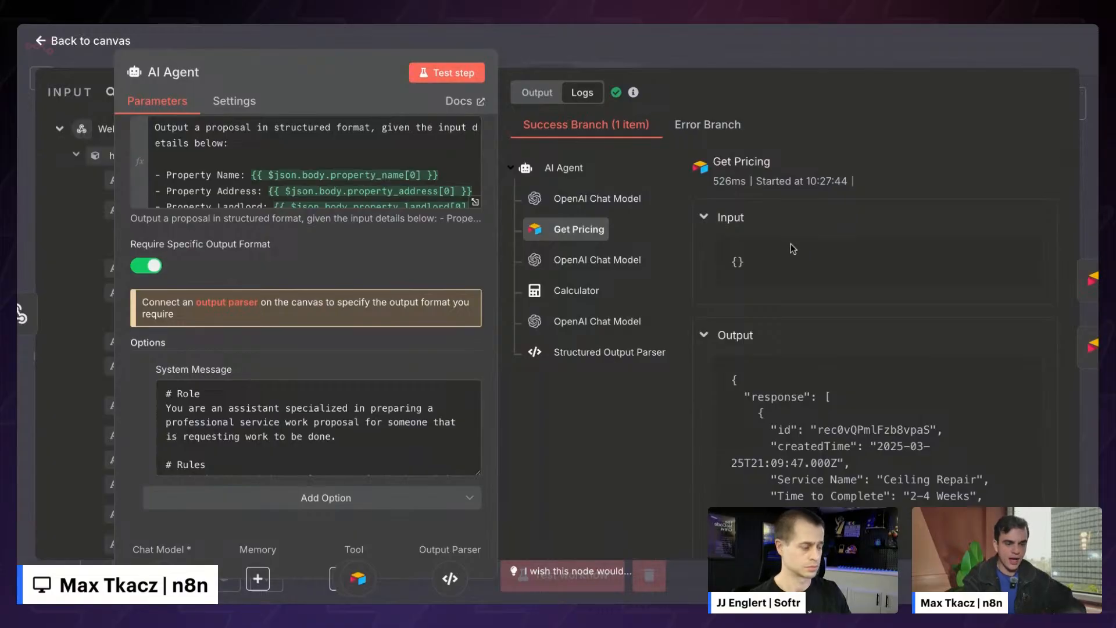
left_click(578, 262)
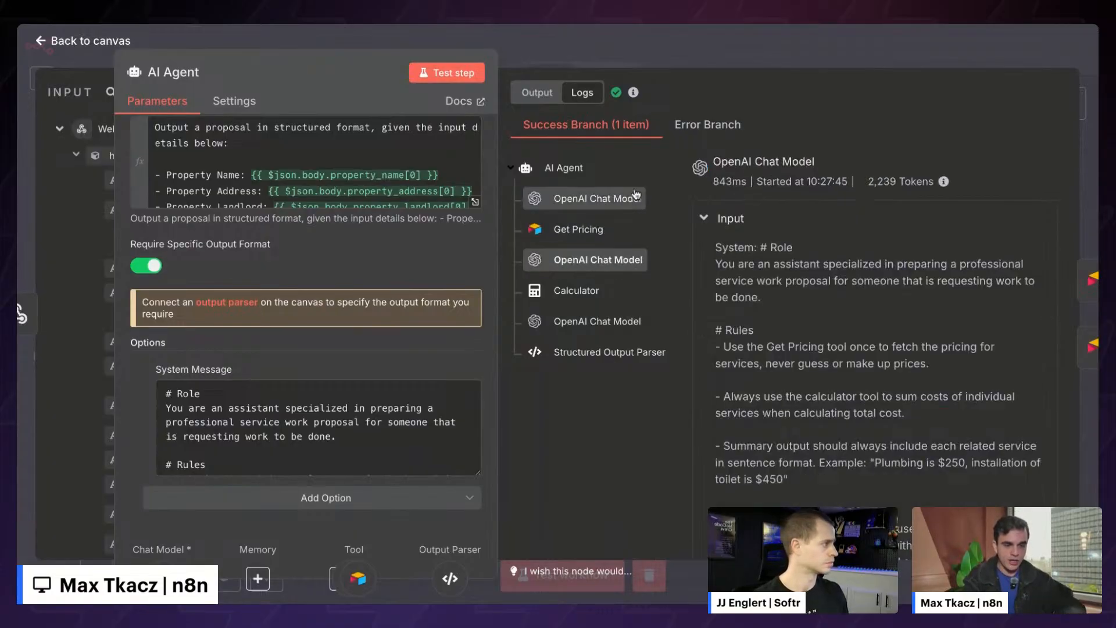
- Review the Calculator's 200+120 = 320 result, then the final model call and Structured Output Parser input
left_click(556, 298)
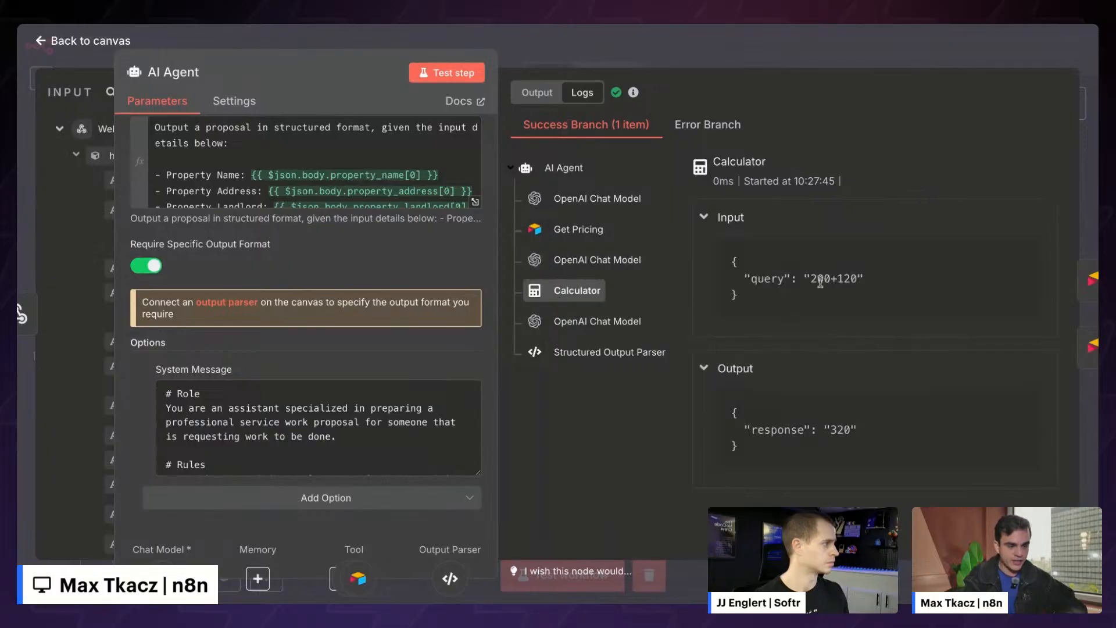
mouse_move(810, 280)
left_mouse_down()
mouse_move(864, 279)
mouse_move(809, 280)
left_mouse_up()
left_click(854, 277)
left_click(811, 283)
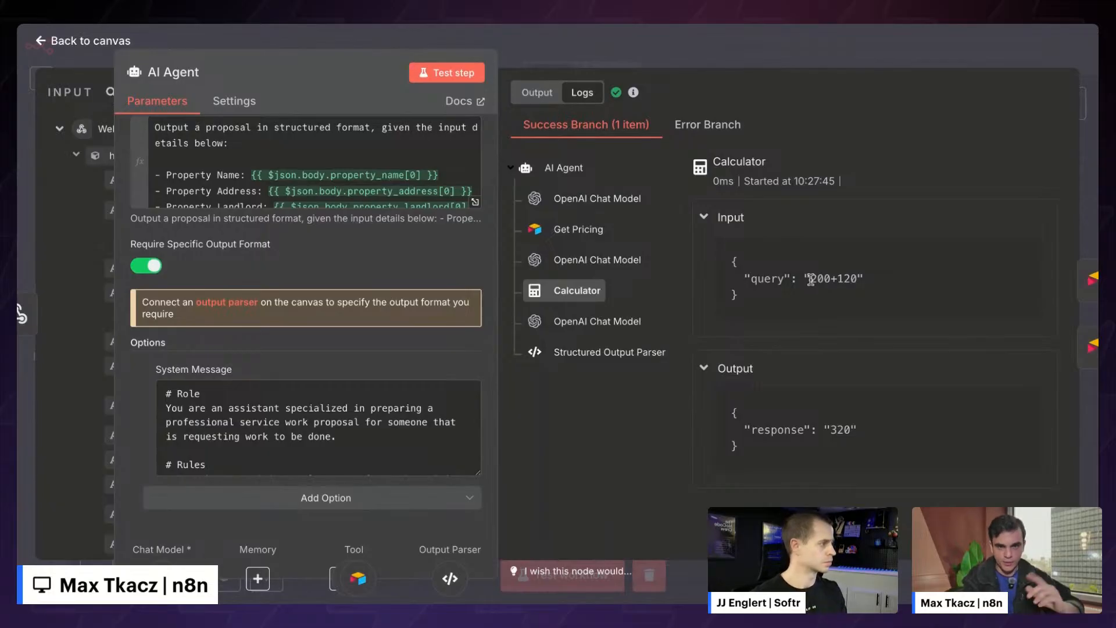
left_click_drag(809, 280, 864, 279)
left_click(855, 279)
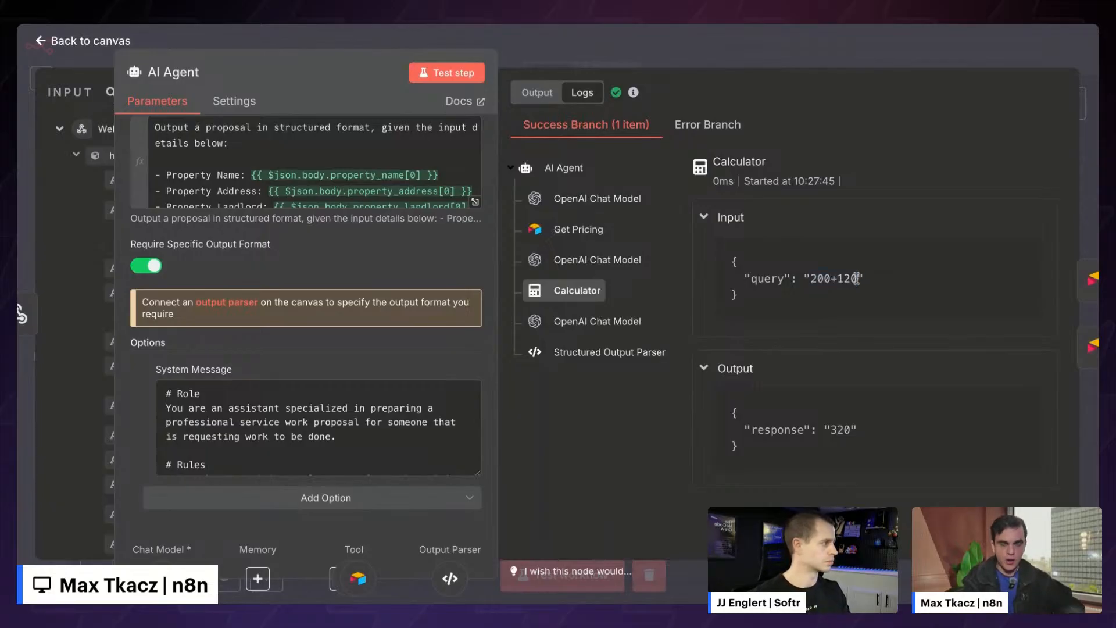
double_click(837, 433)
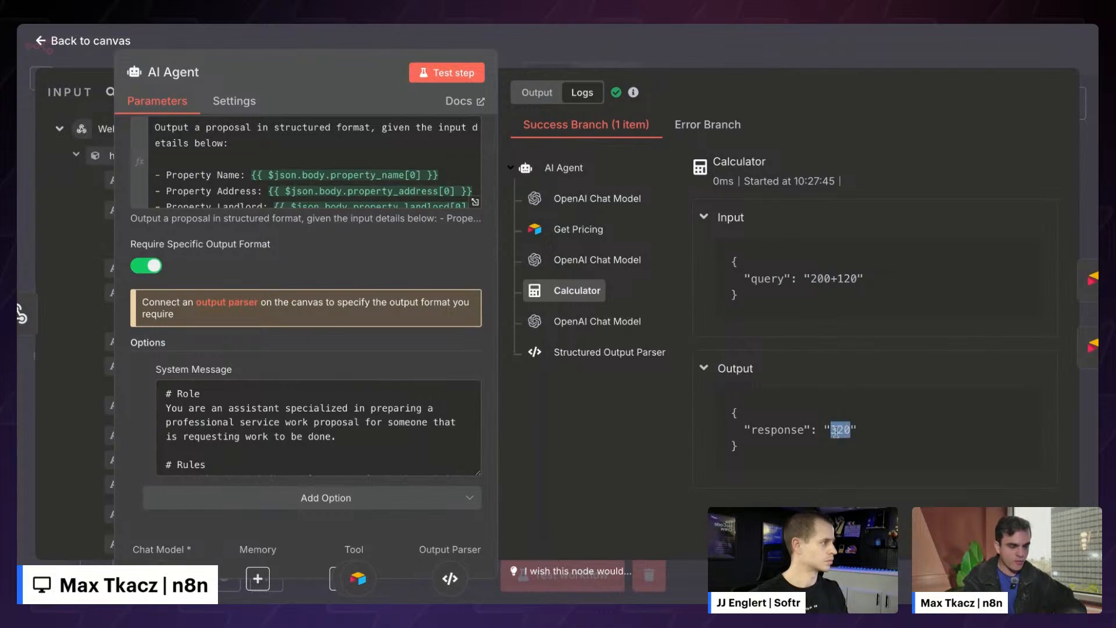
left_click(835, 431)
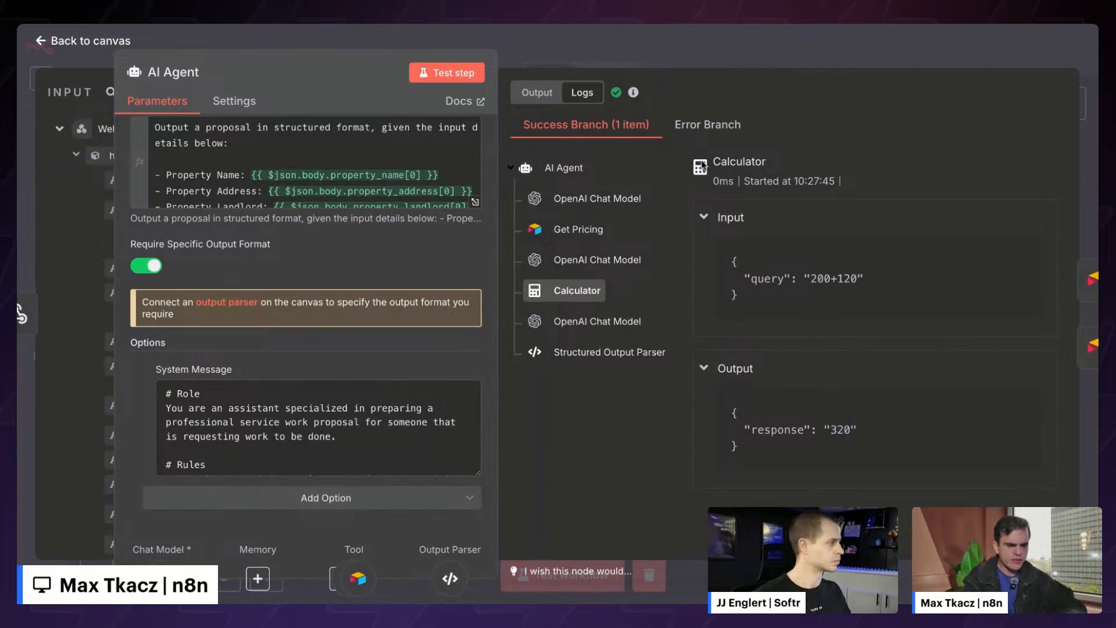
left_click_drag(712, 158, 781, 275)
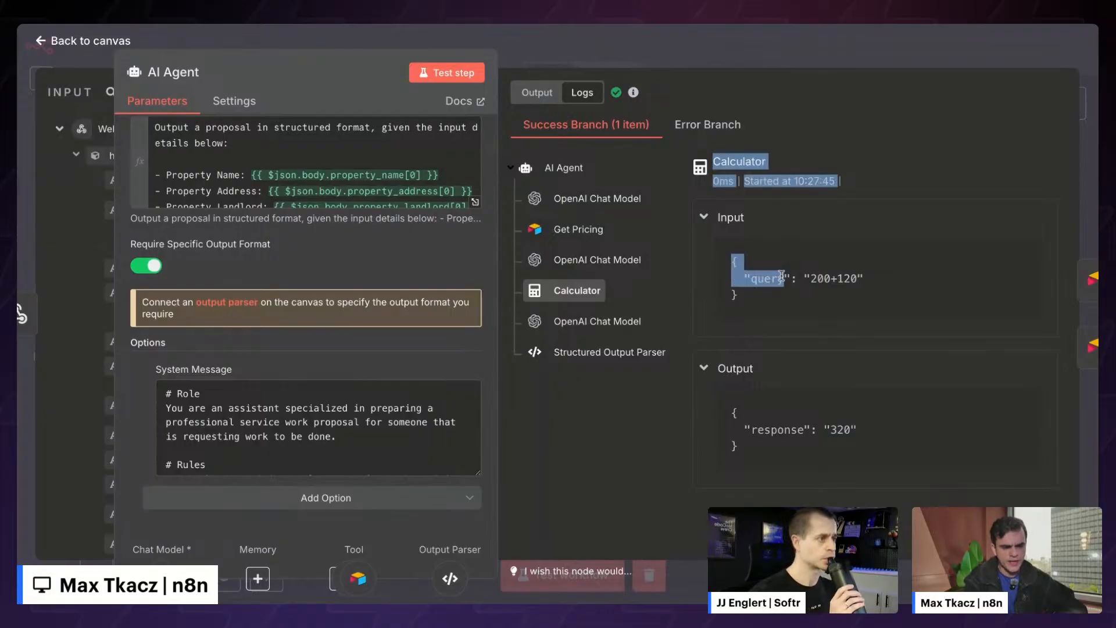
left_click(781, 275)
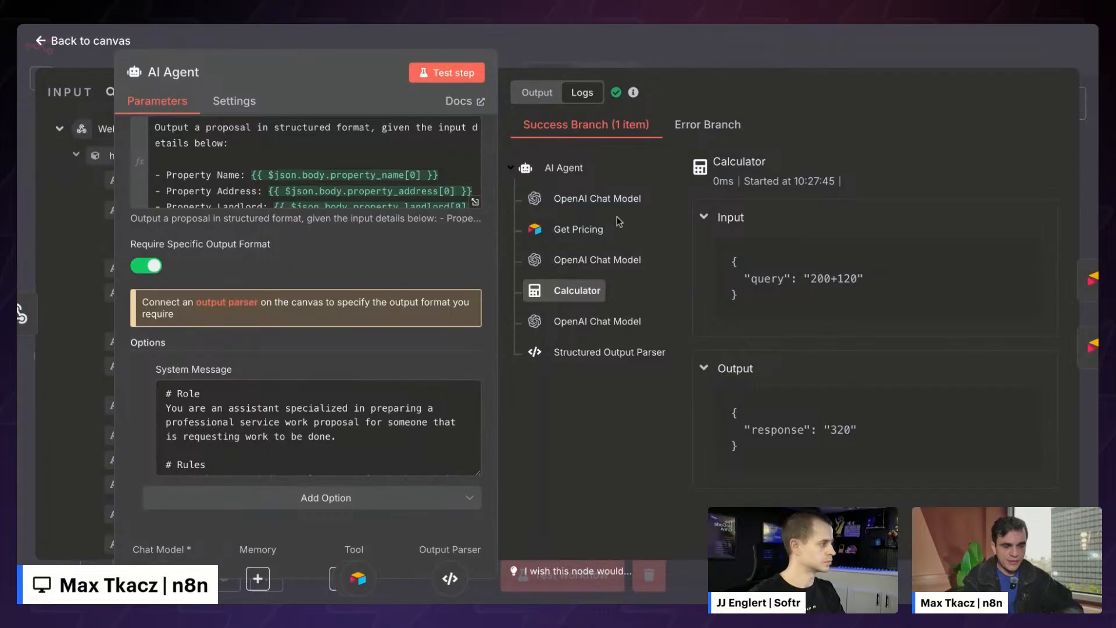
left_click(599, 327)
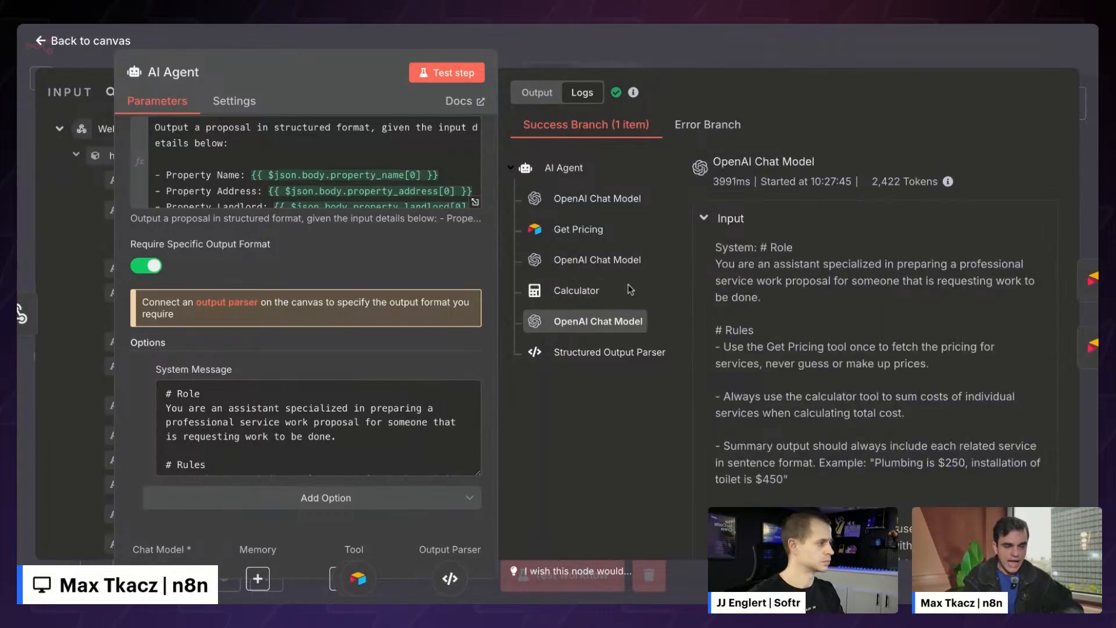
left_click(582, 357)
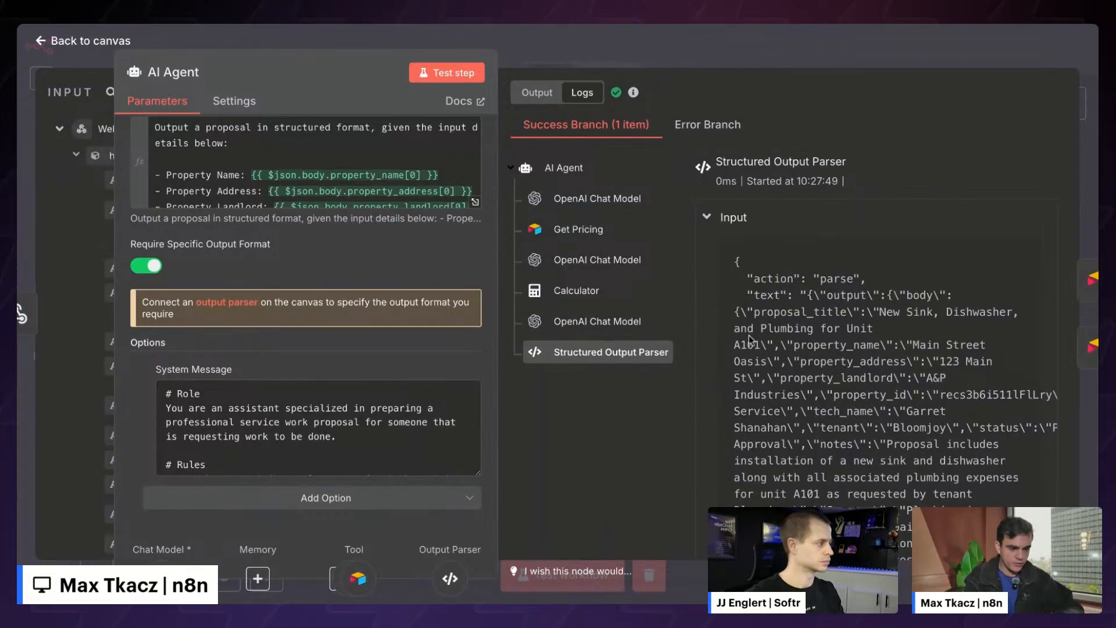
- Review the AI Agent's structured output from proposal_title to total_cost 320, then return to the canvas
left_click(546, 99)
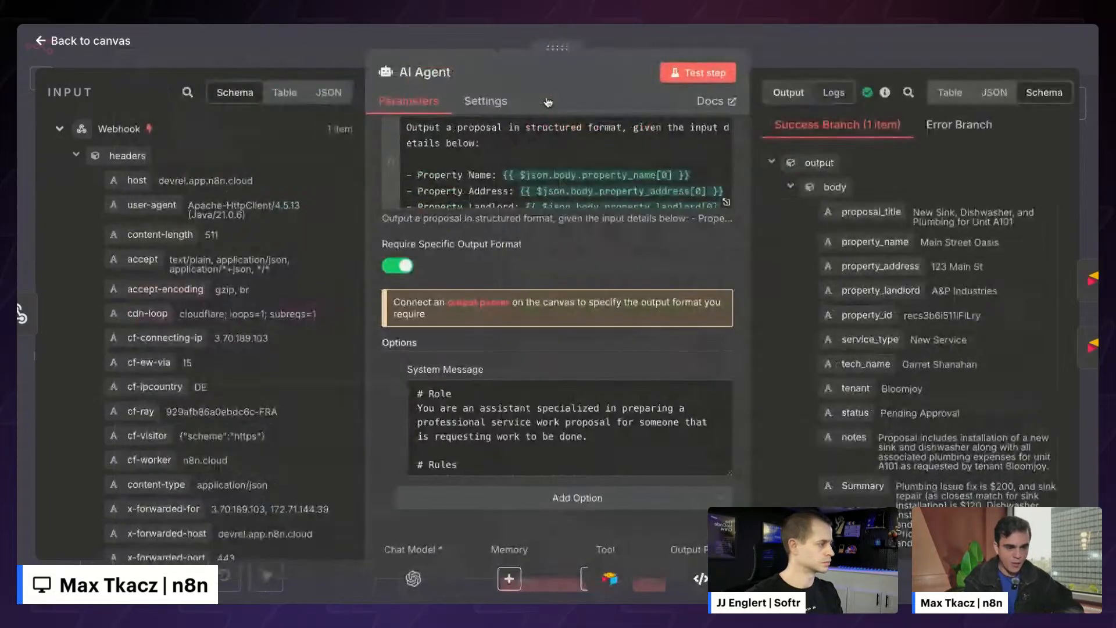
left_click_drag(565, 52, 340, 52)
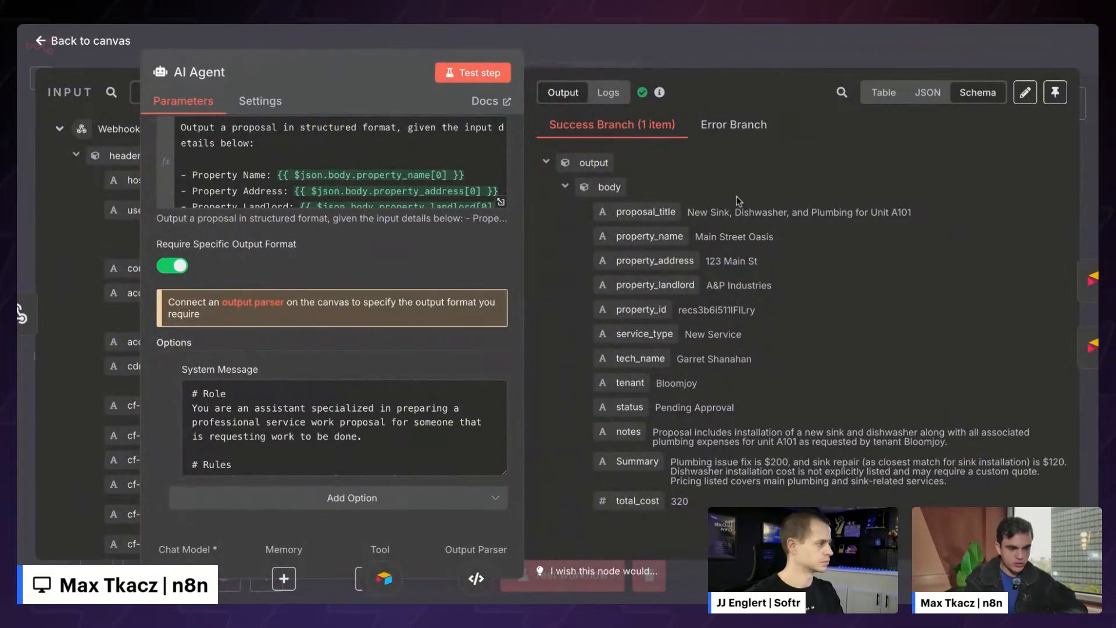
left_click_drag(737, 198, 737, 506)
left_click(738, 507)
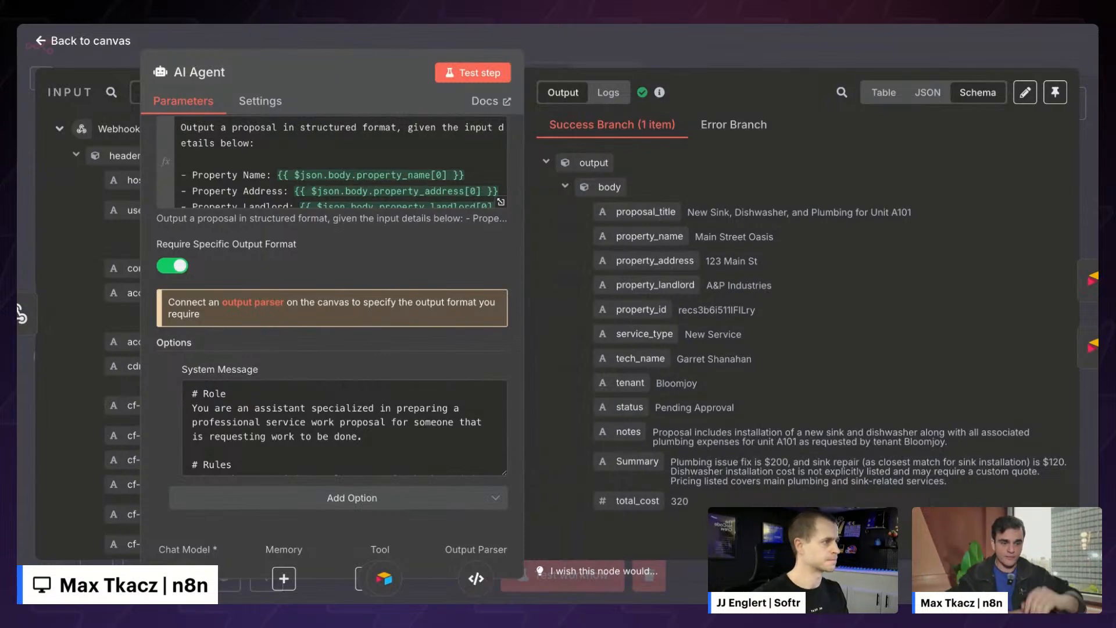
left_click(711, 48)
- Review the Update Price node's parameters writing Admin Review, amount 320 and the proposal title
scroll(806, 171, "up", 2)
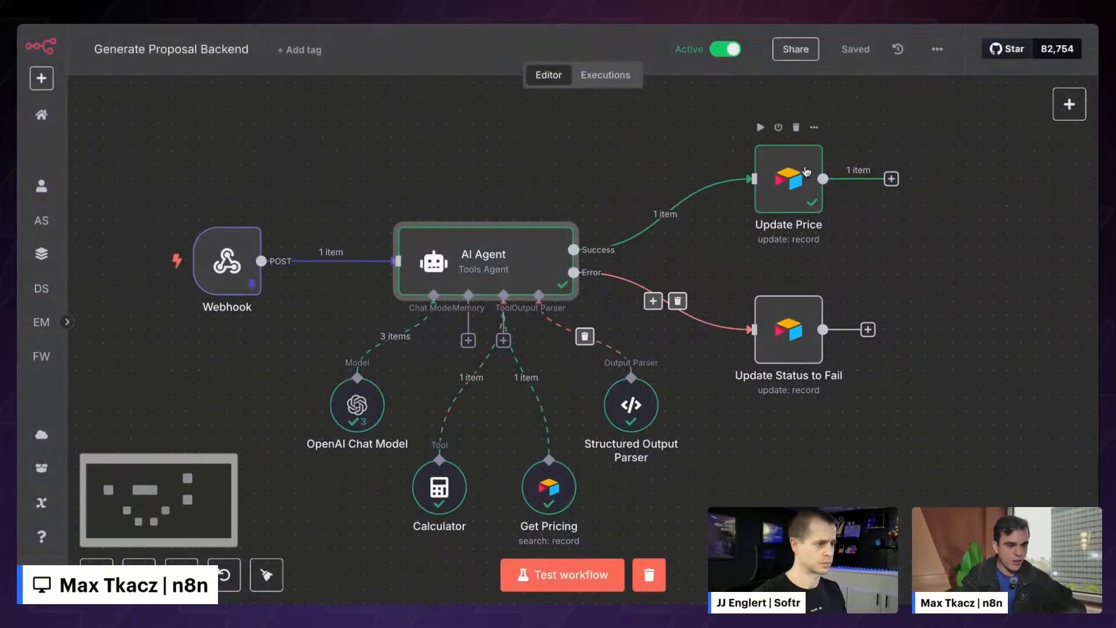
scroll(530, 211, "down", 1)
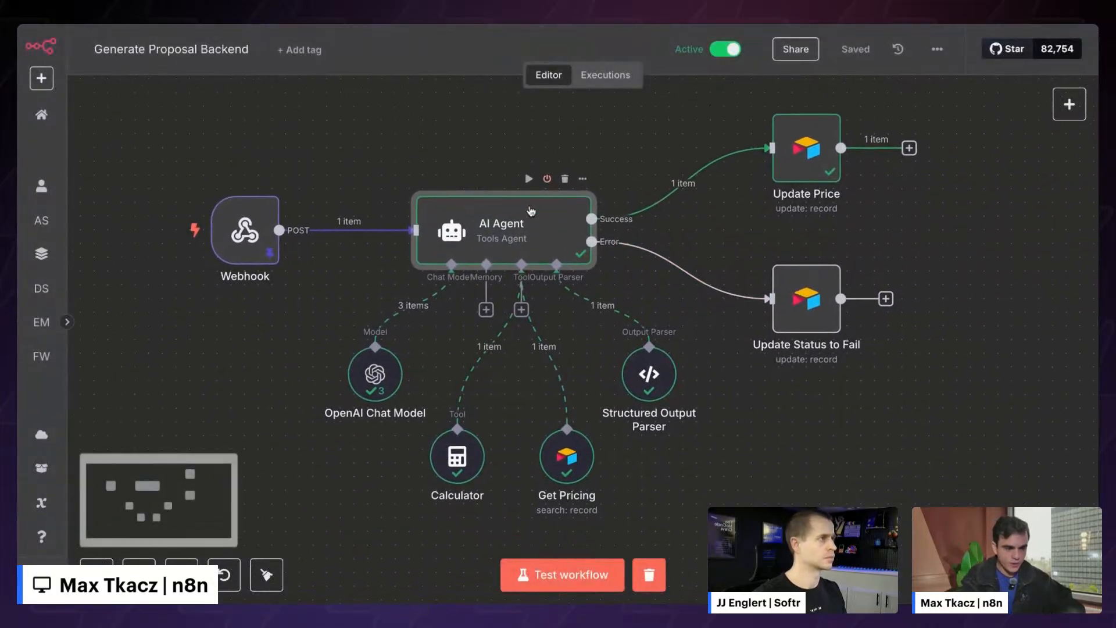
scroll(536, 211, "right", 1)
scroll(536, 211, "up", 1)
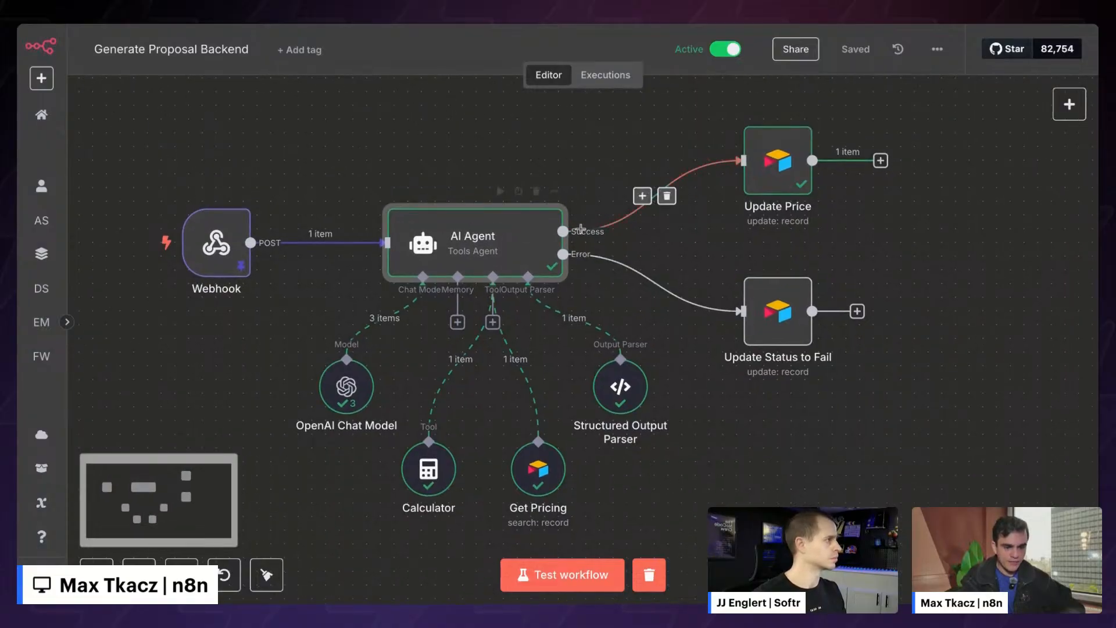
double_click(777, 163)
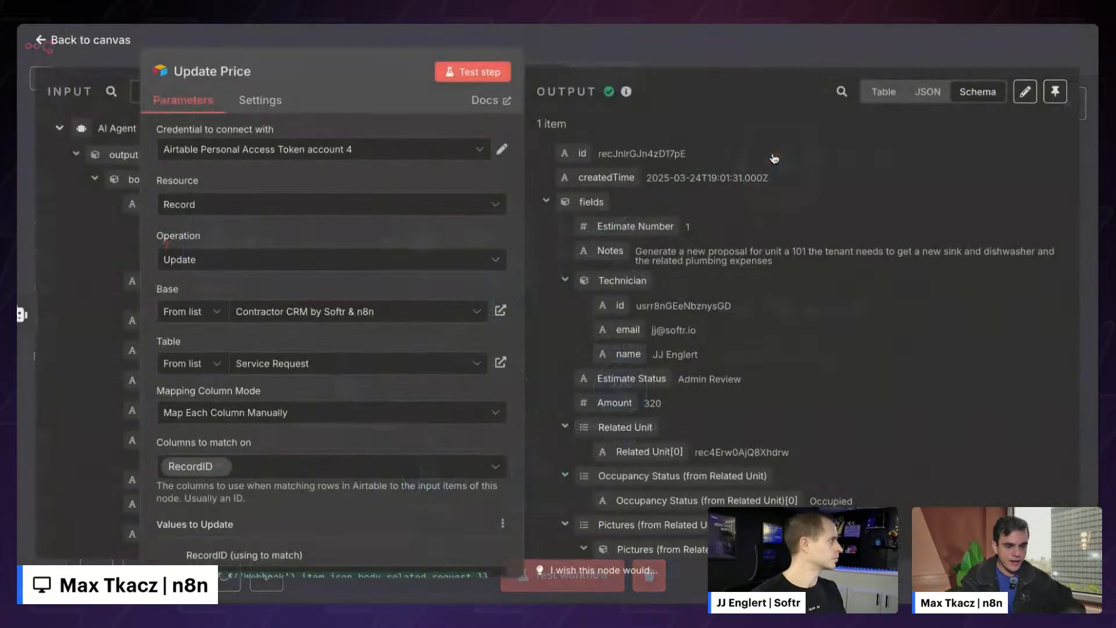
scroll(347, 262, "down", 4)
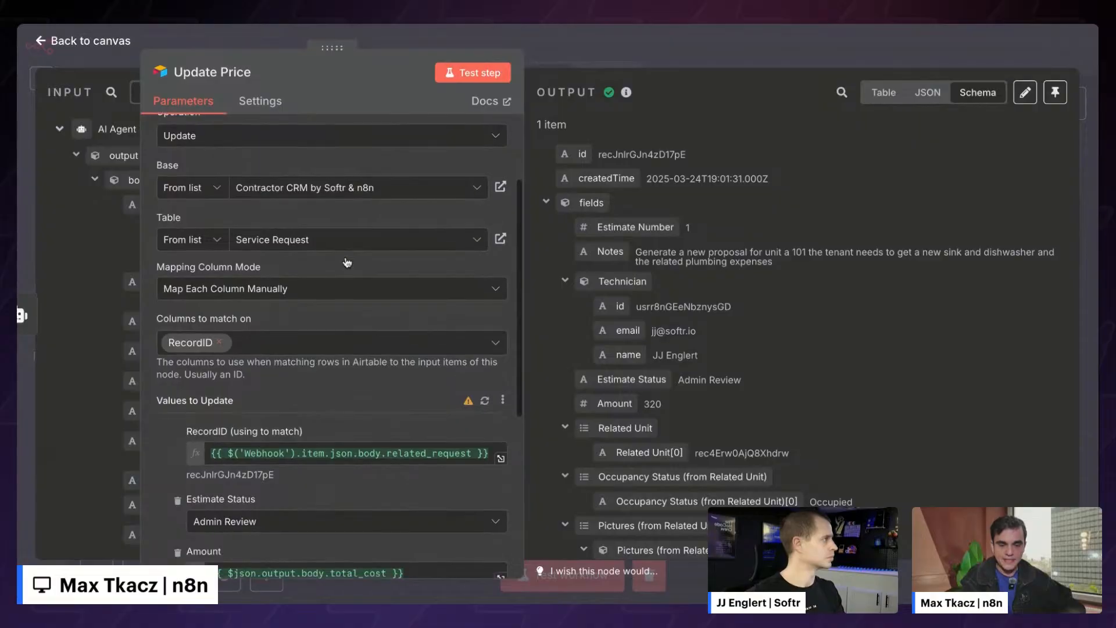
scroll(302, 437, "down", 3)
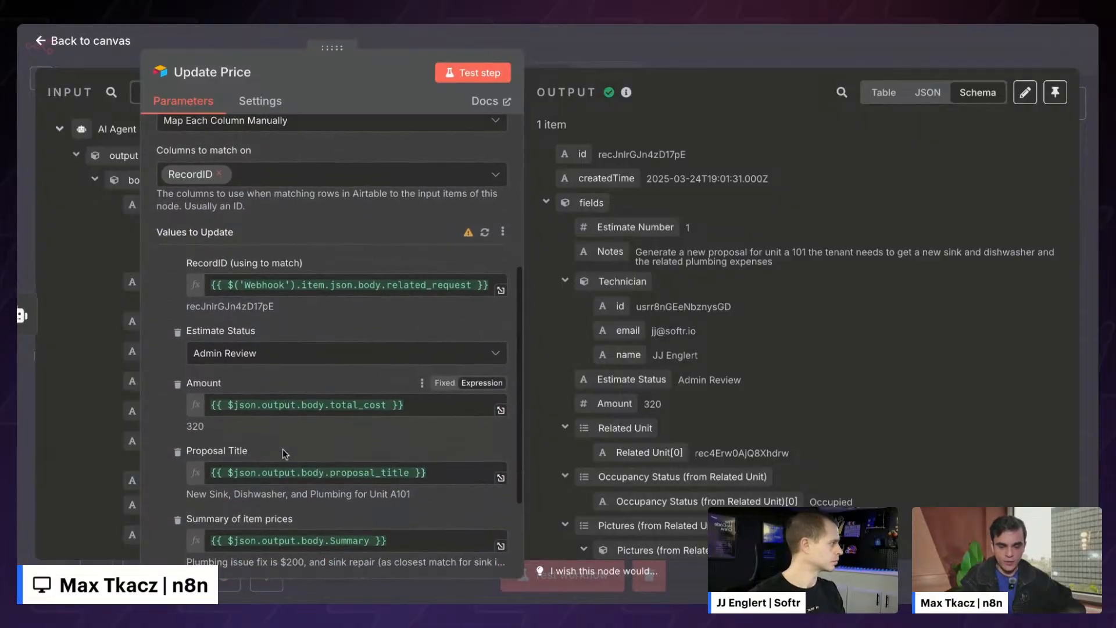
scroll(326, 337, "down", 2)
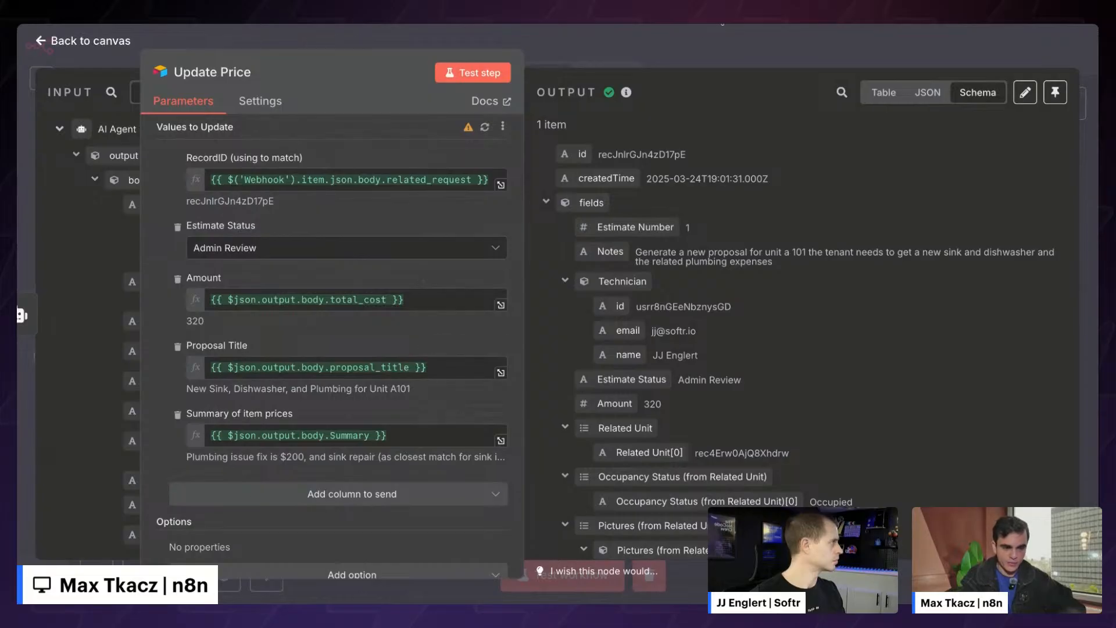
left_click(675, 34)
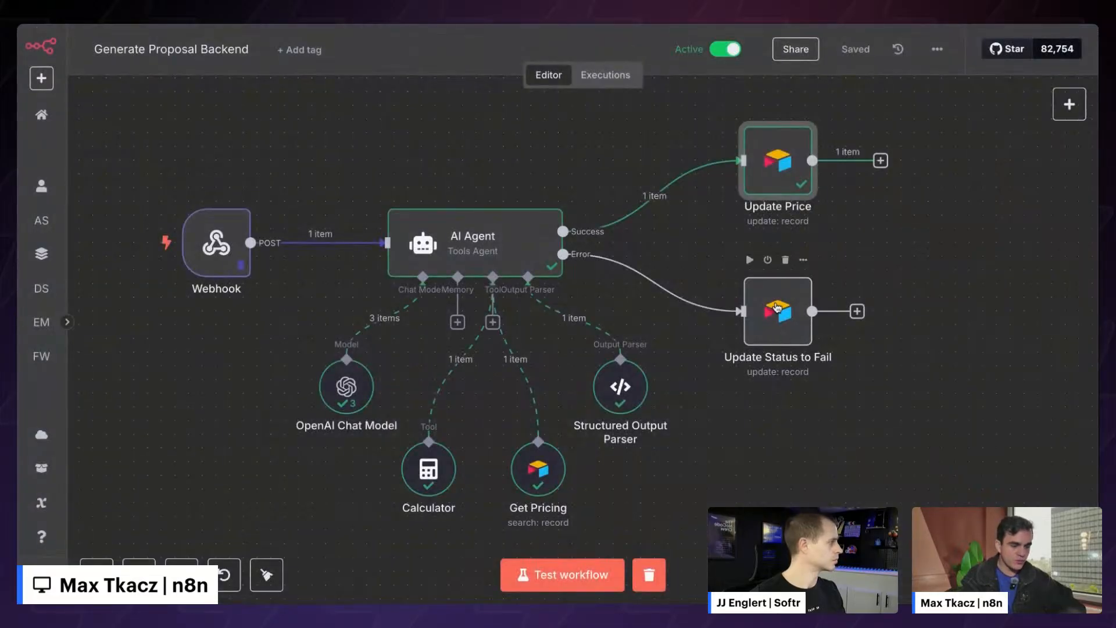
- Review the Update Status to Fail node's settings and close it
double_click(777, 308)
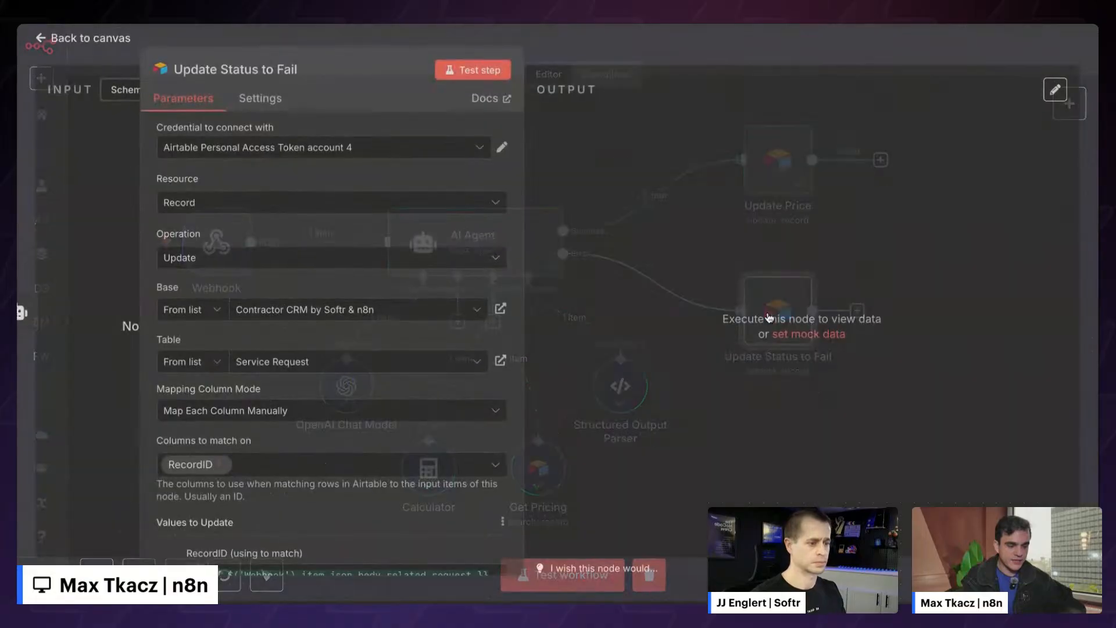
scroll(423, 329, "down", 4)
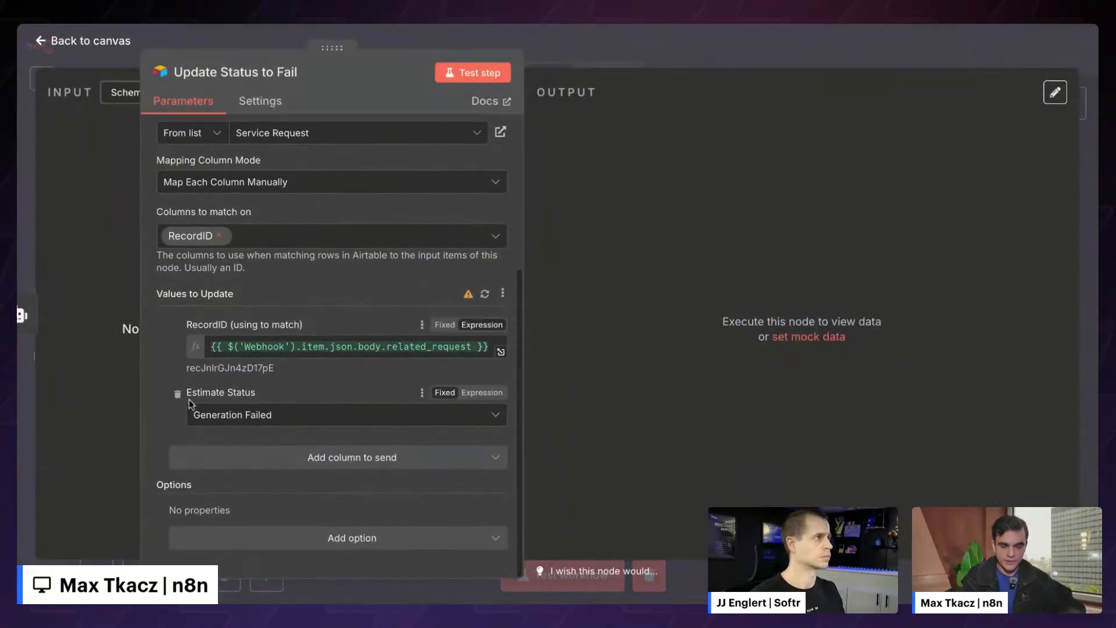
left_click(626, 55)
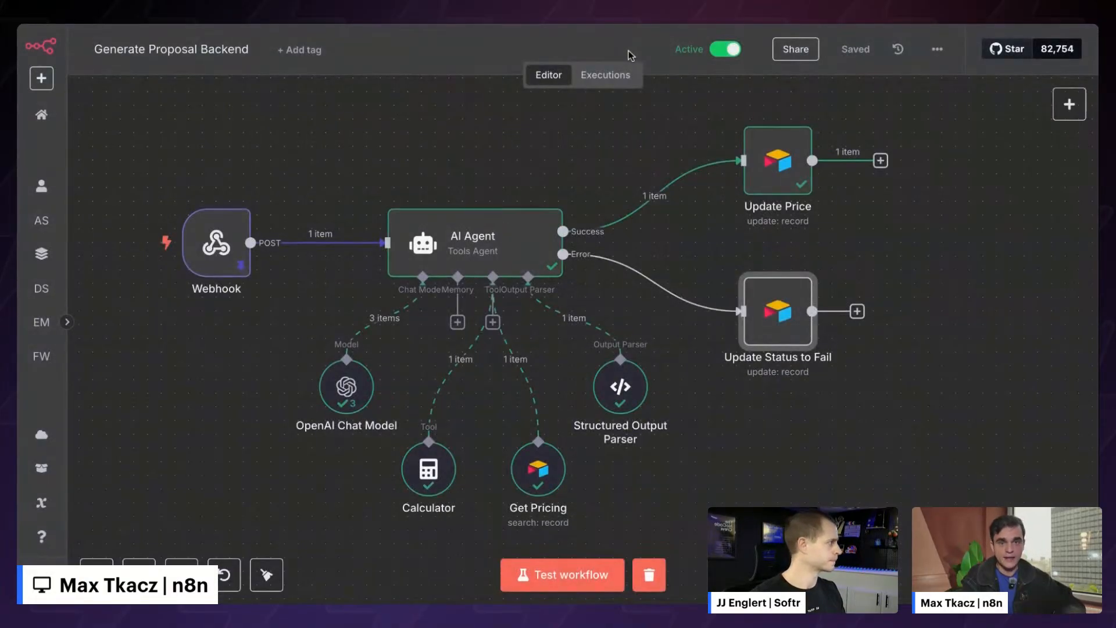
- Expand the sidebar and scroll the Projects list down to Softr collab
scroll(560, 189, "down", 1)
scroll(560, 189, "left", 1)
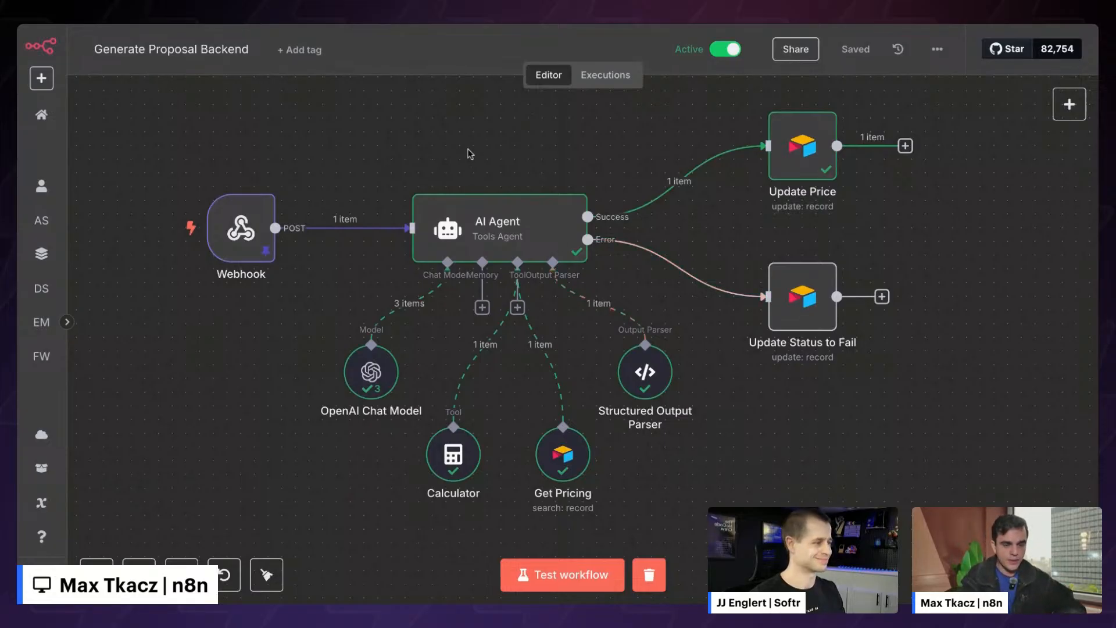
scroll(465, 153, "left", 1)
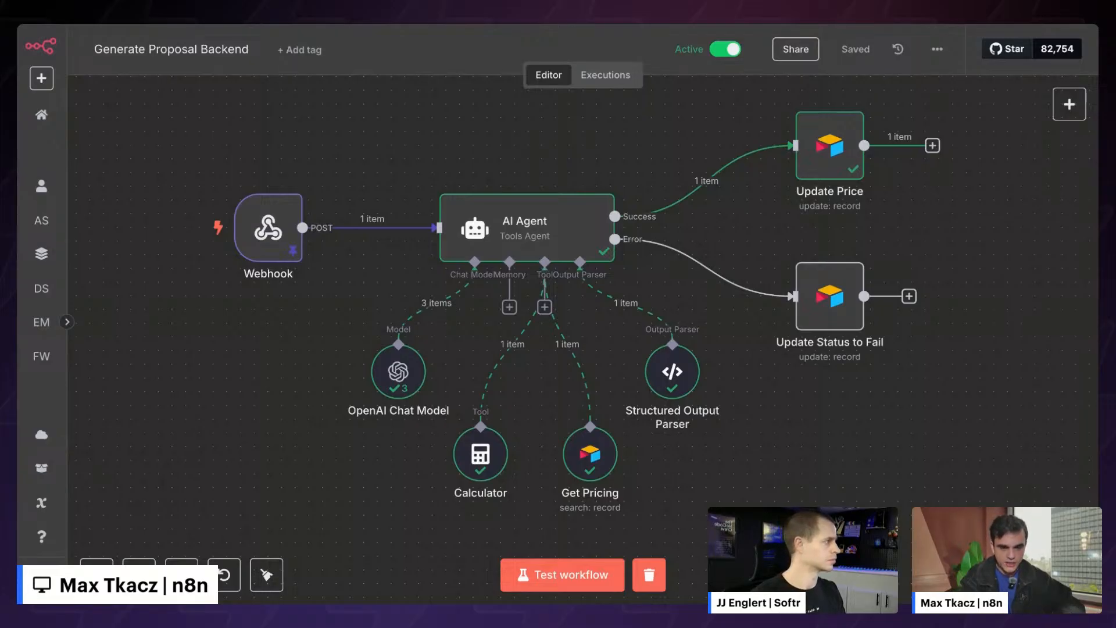
left_click(67, 321)
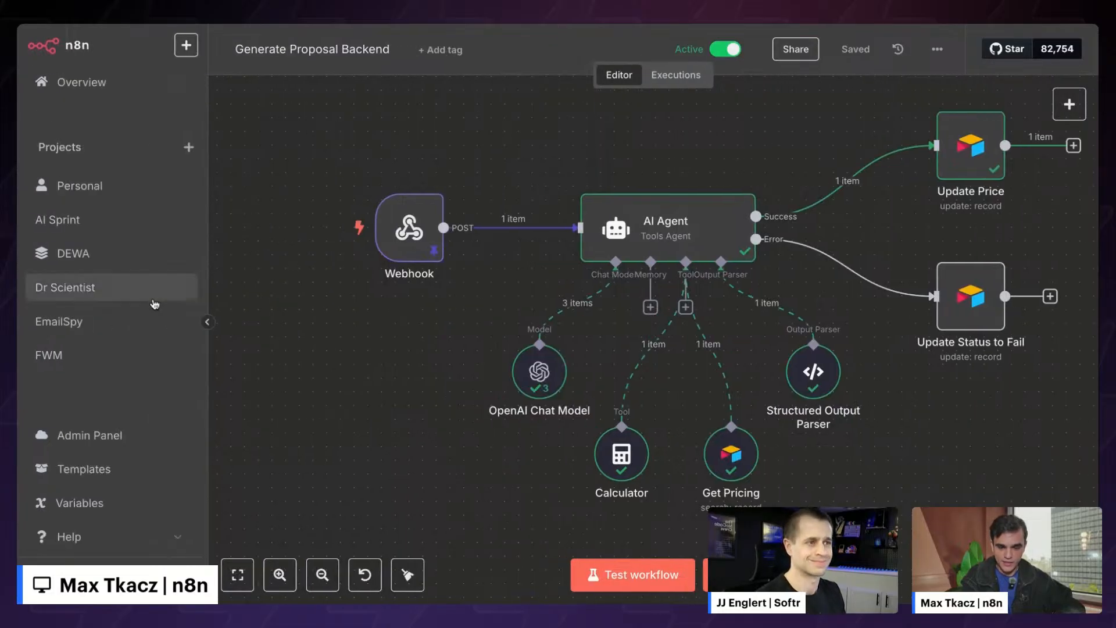
scroll(155, 304, "down", 3)
scroll(155, 304, "down", 2)
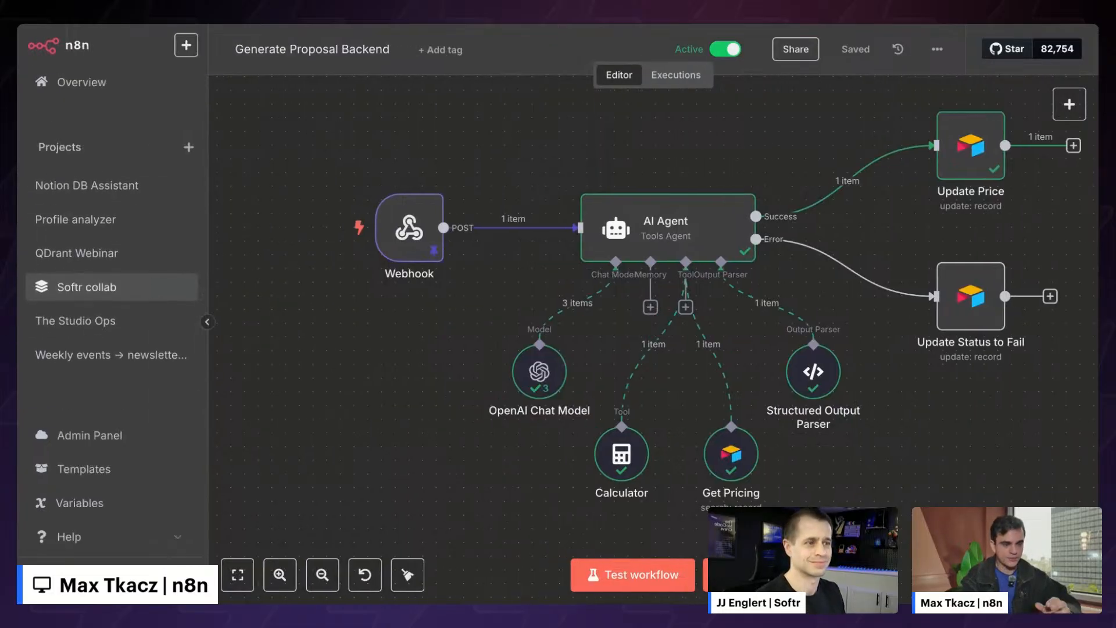
- Open the Generate Proposal (Live Build) workflow in the Softr collab project
left_click(110, 292)
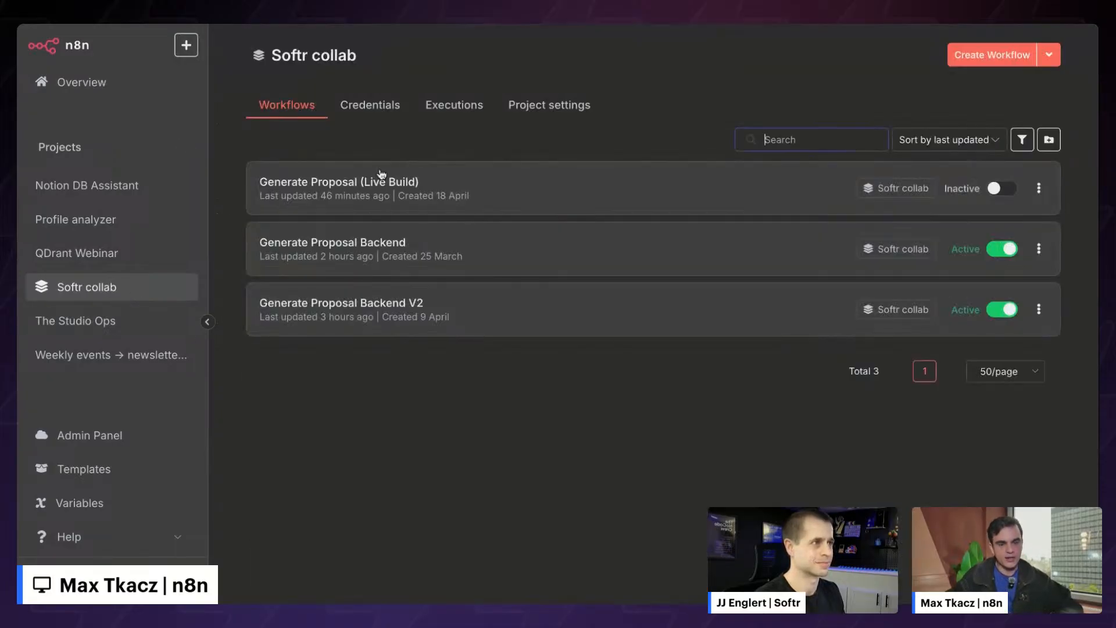
left_click(356, 192)
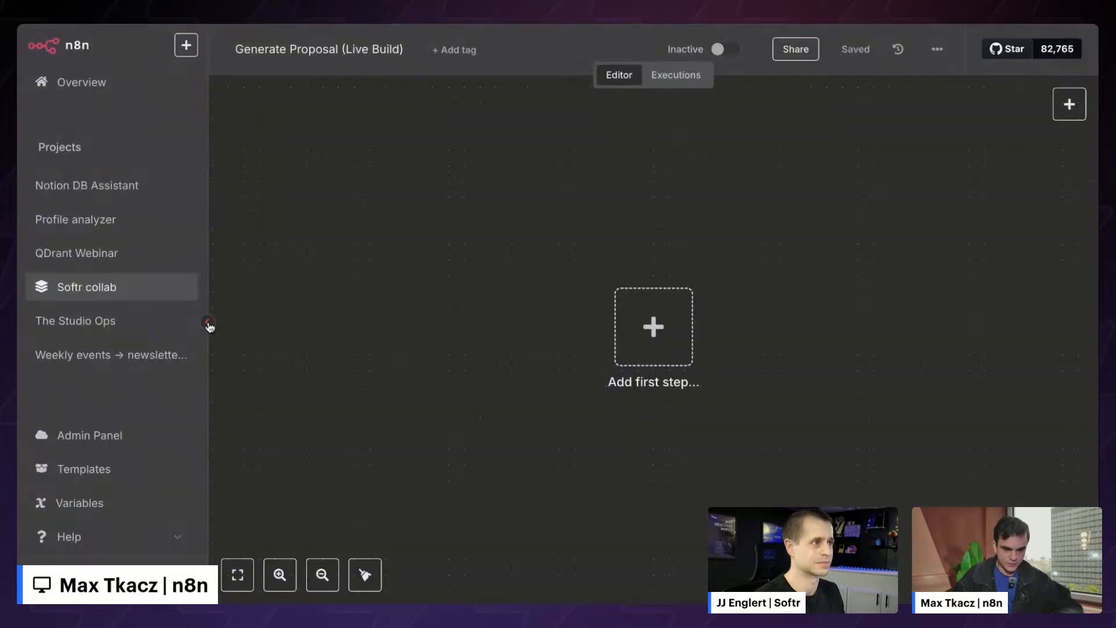
left_click(207, 322)
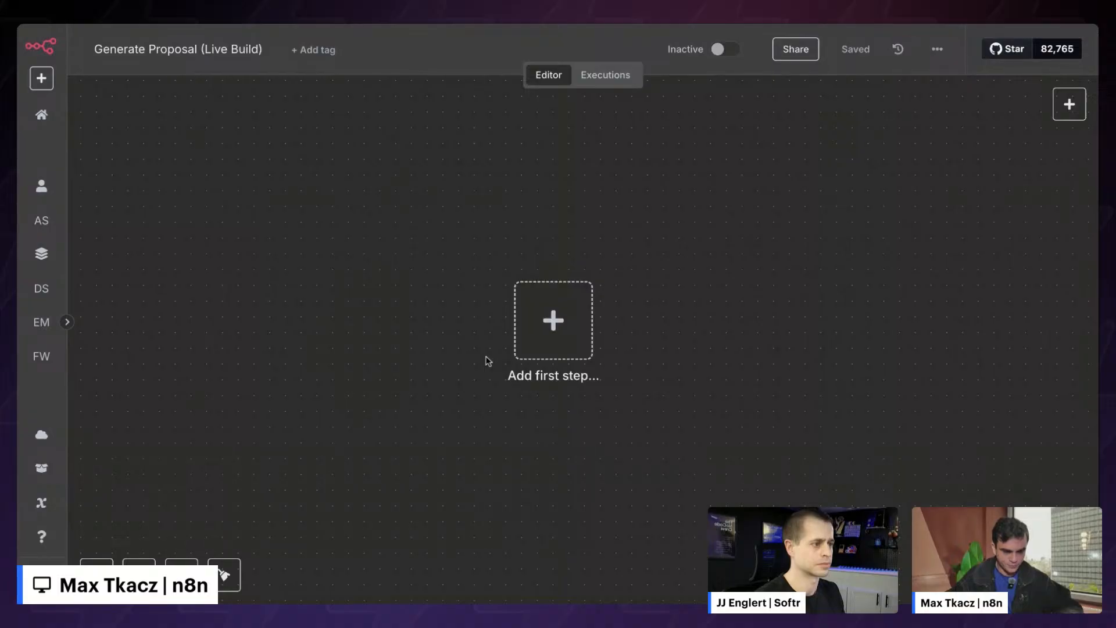
- Browse the first-step trigger types, including app-event triggers, and choose the webhook trigger
left_click(581, 320)
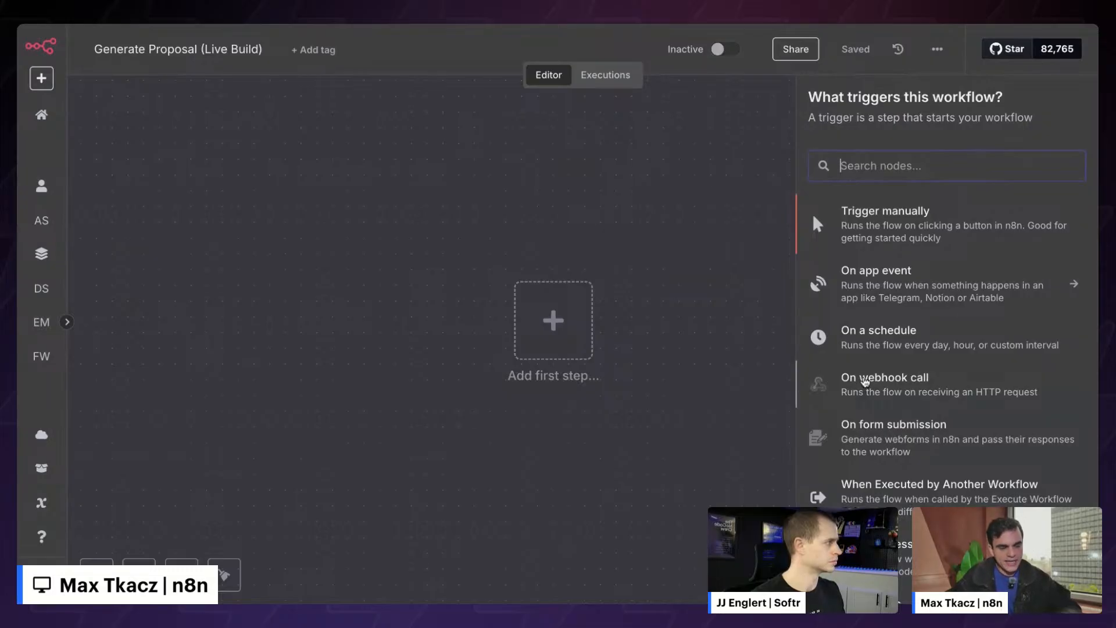
scroll(888, 436, "down", 2)
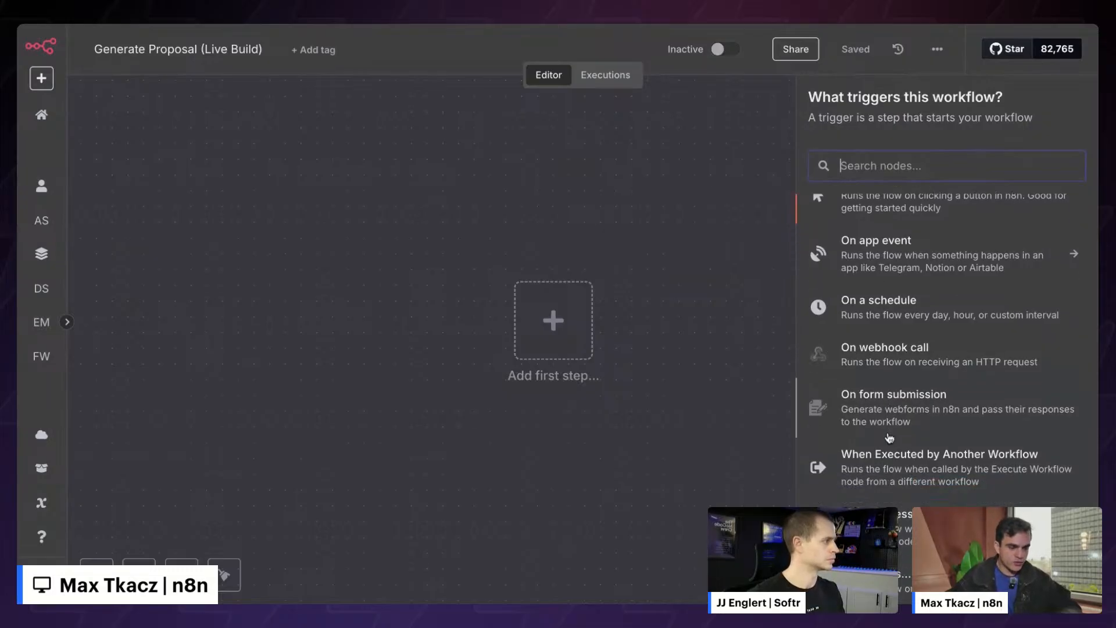
scroll(895, 407, "up", 2)
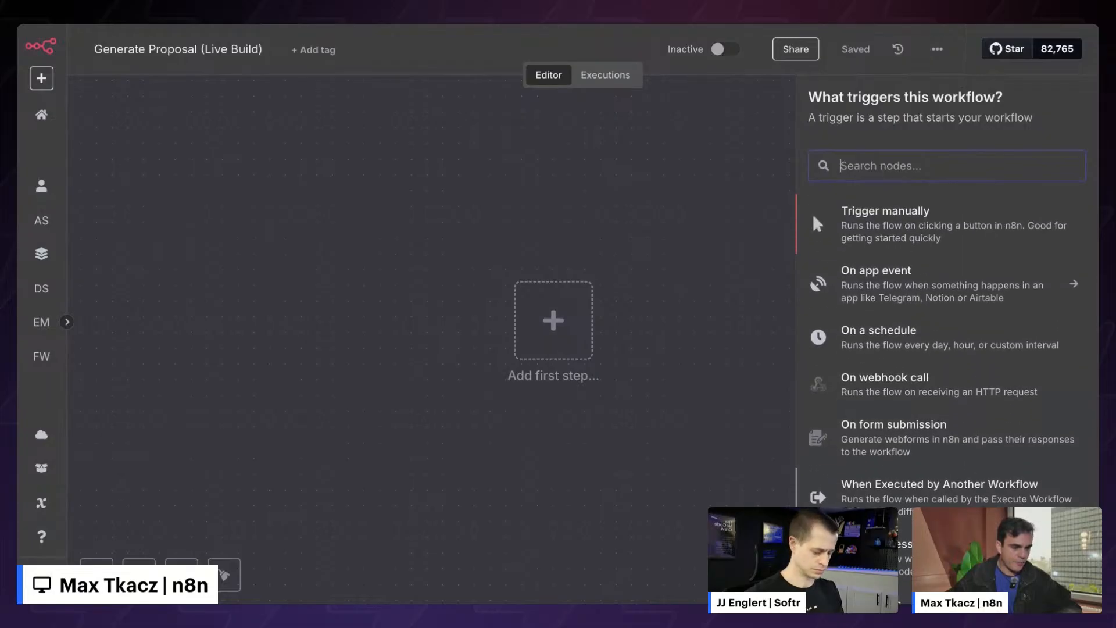
left_click(927, 296)
scroll(911, 363, "down", 6)
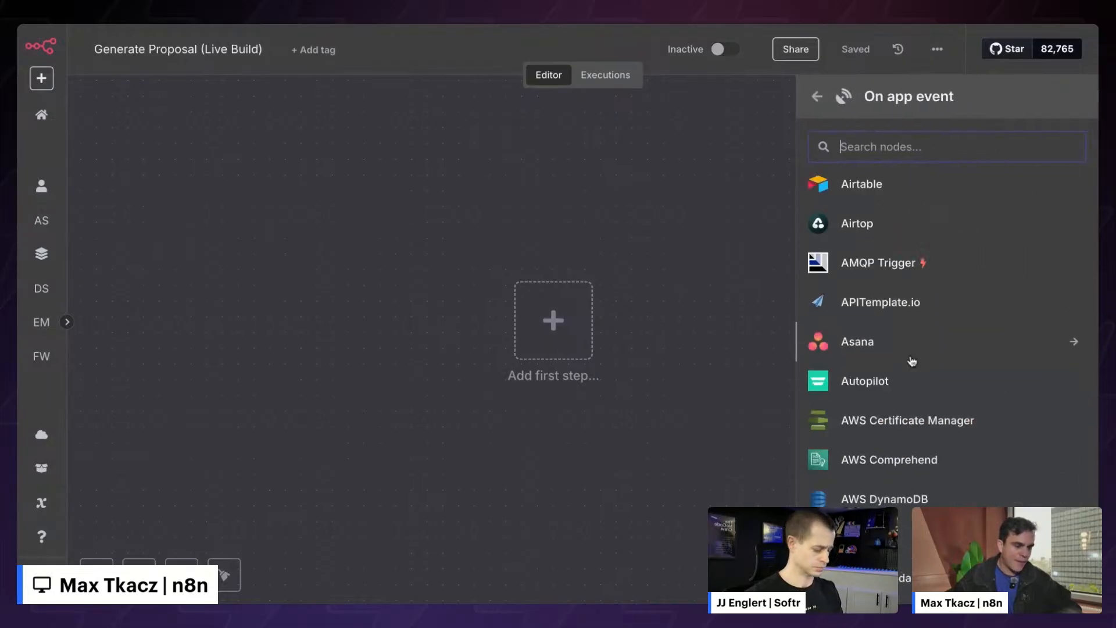
scroll(912, 366, "up", 5)
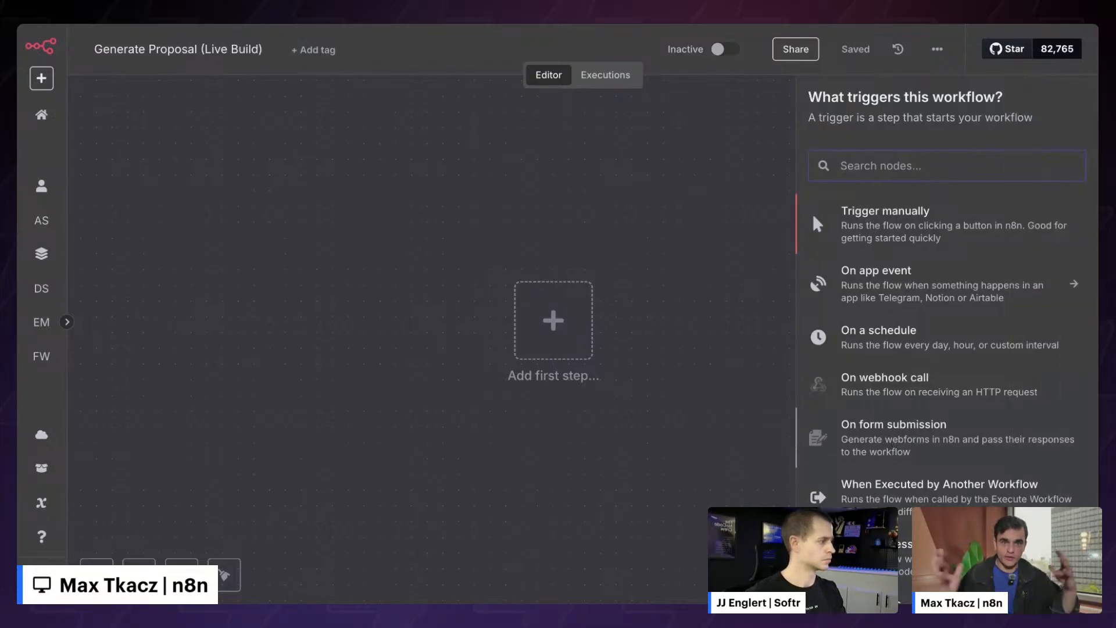
scroll(900, 407, "down", 1)
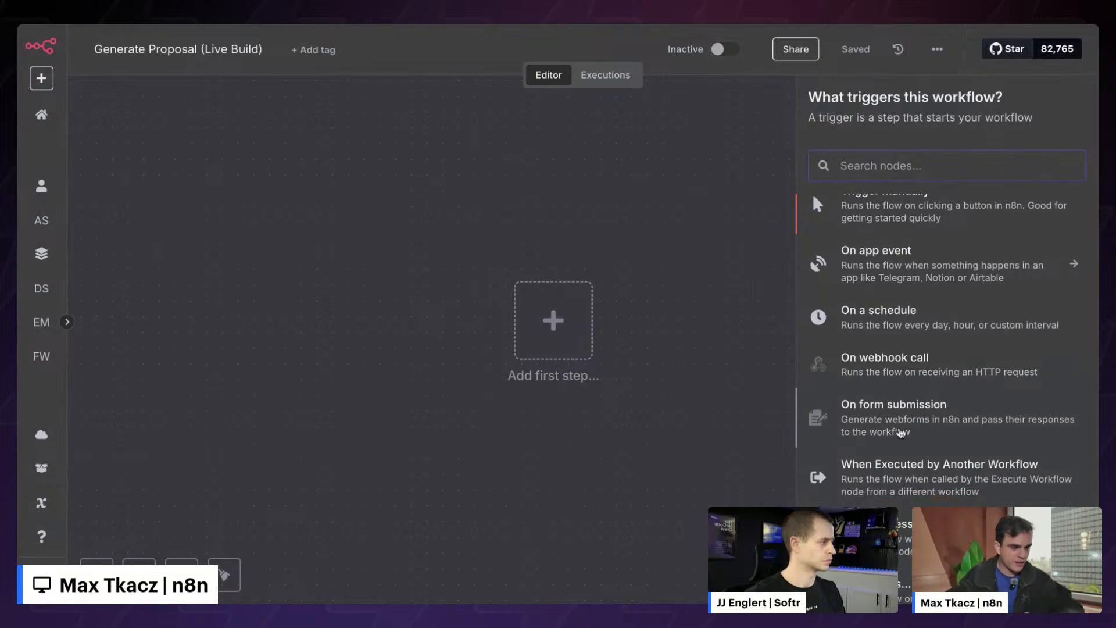
scroll(925, 365, "down", 2)
scroll(925, 365, "up", 2)
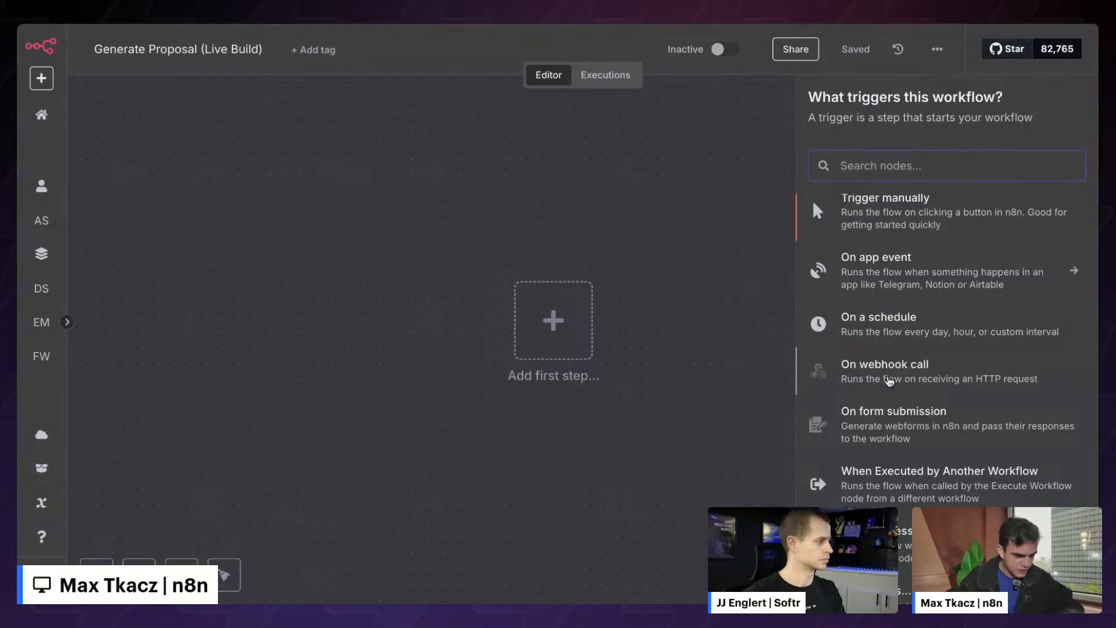
left_click(889, 381)
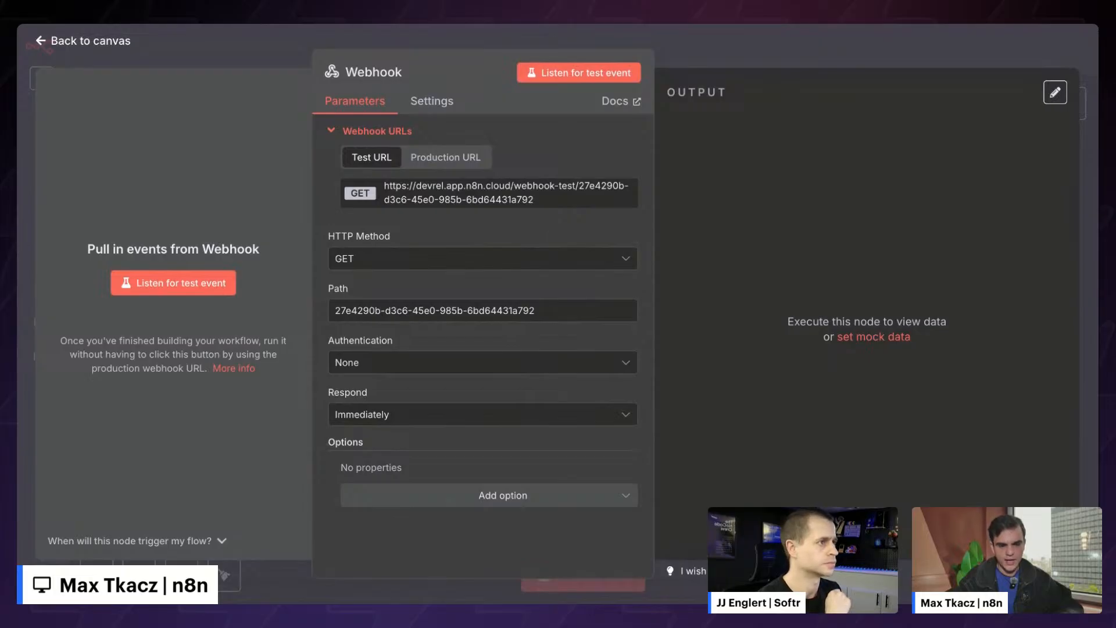
- Set the Webhook's HTTP method to POST, copy its test URL, and listen for a test event
left_click(377, 258)
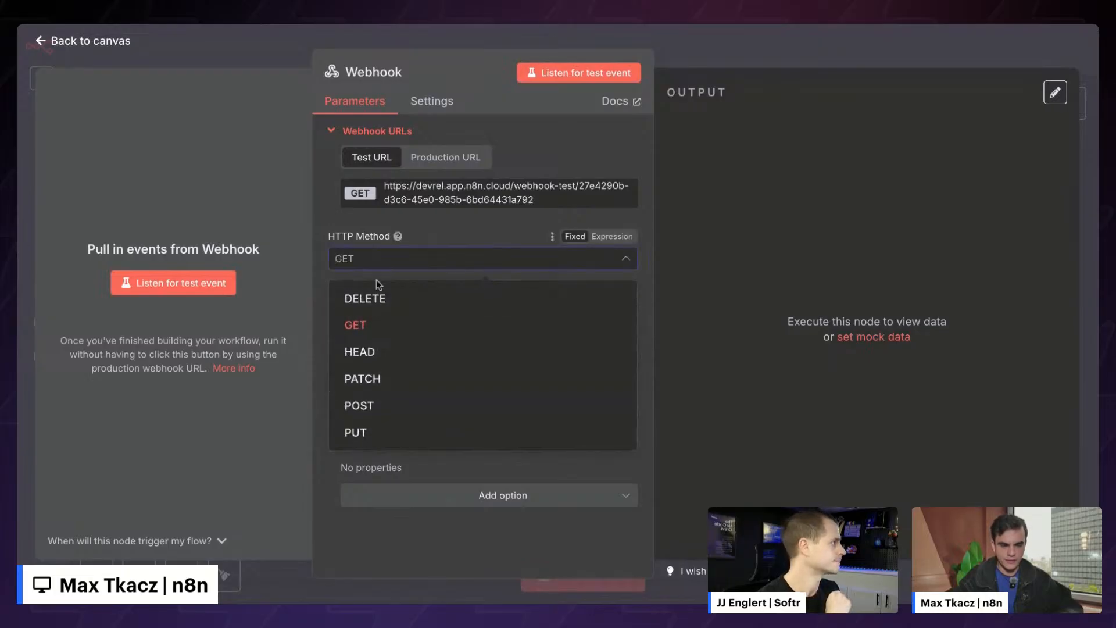
left_click(390, 406)
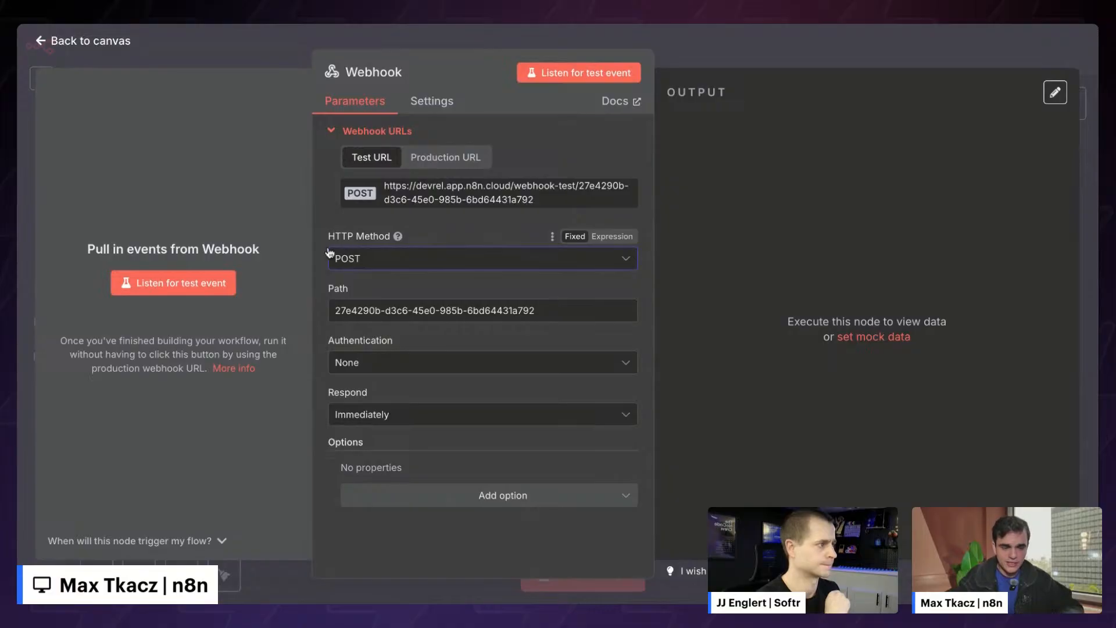
left_click(373, 271)
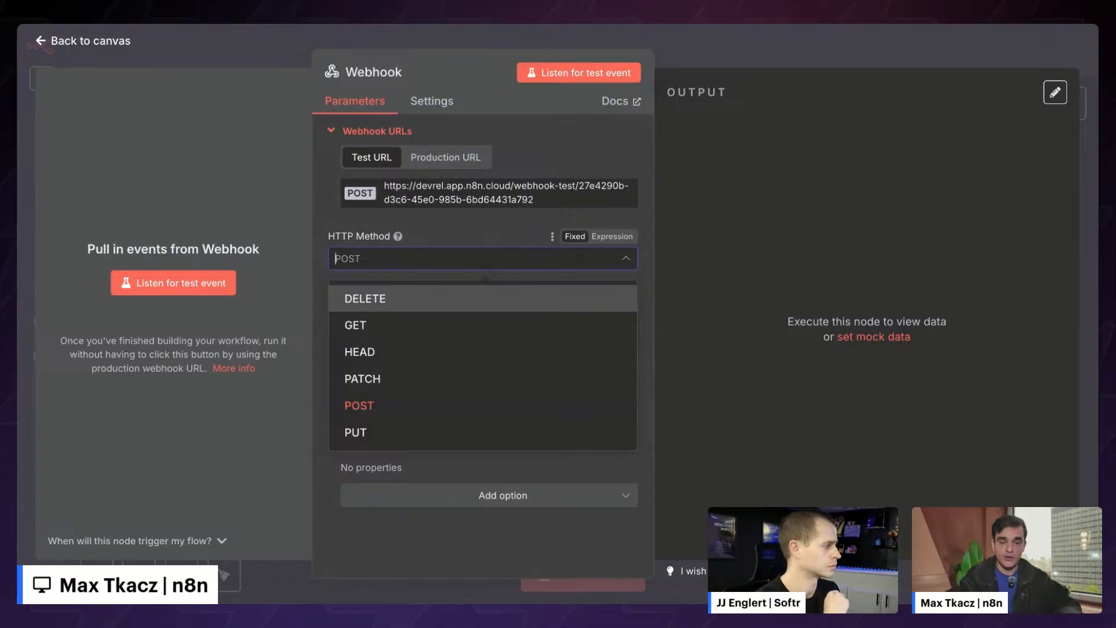
left_click(319, 218)
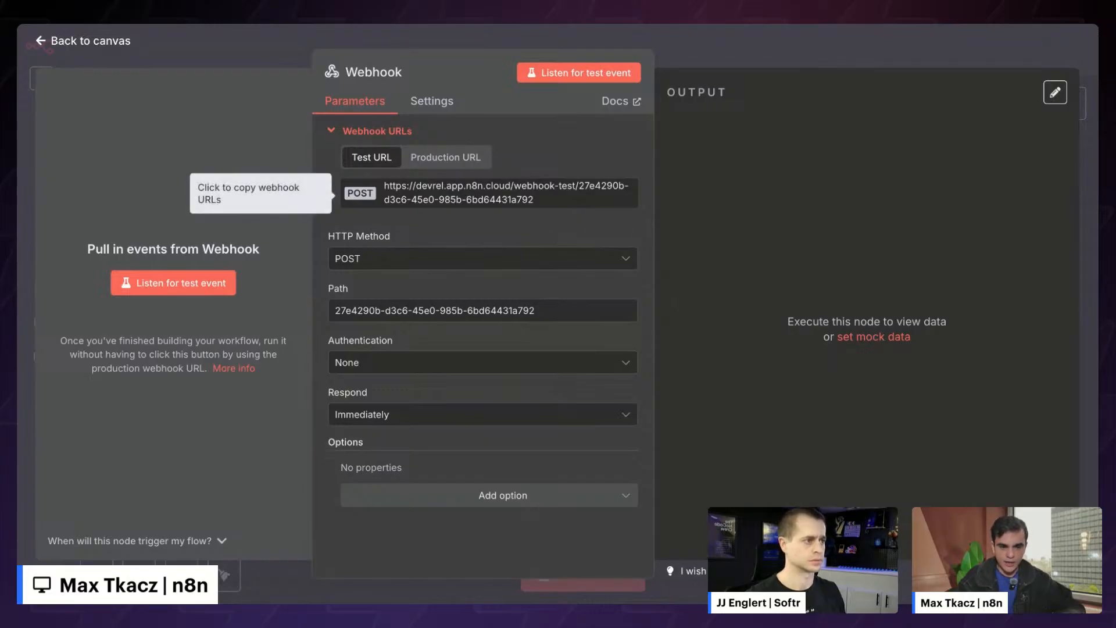
left_click(498, 197)
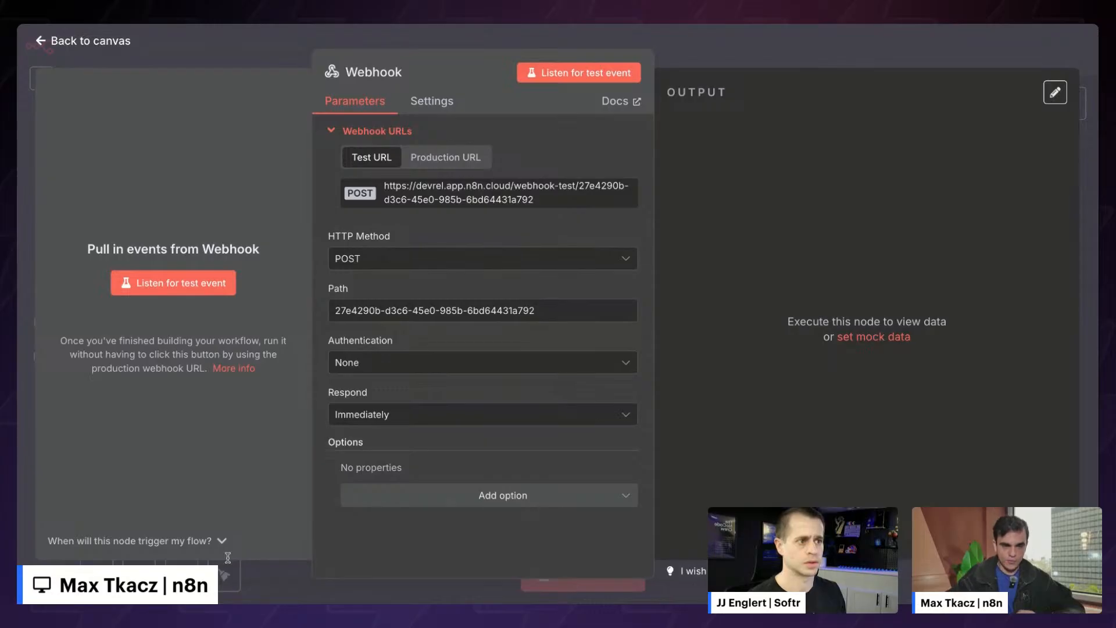
left_click(181, 284)
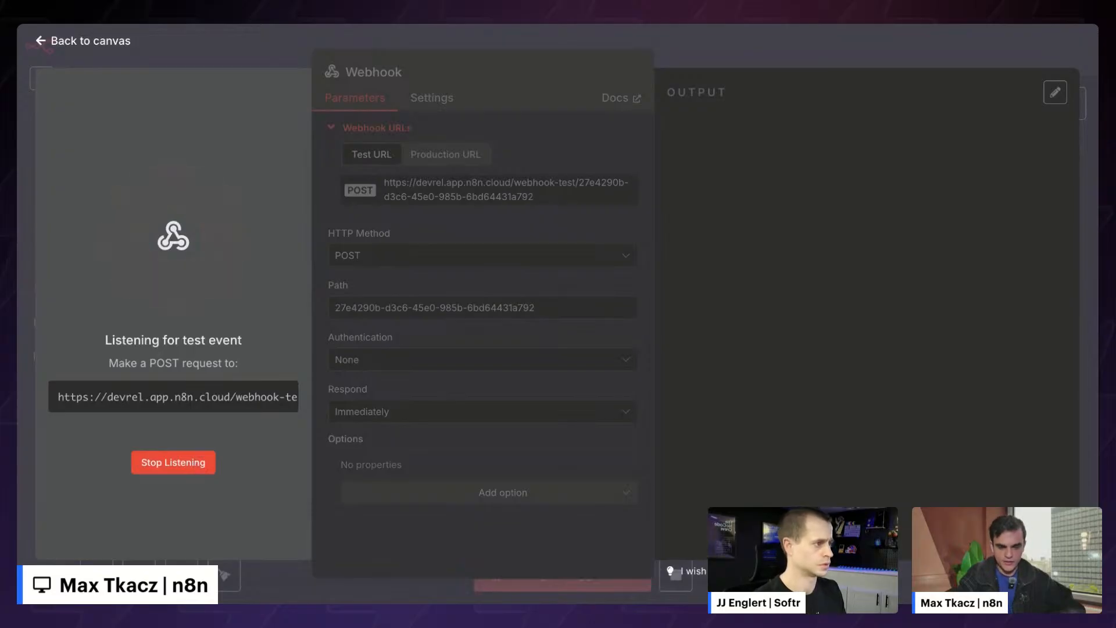
left_click(175, 462)
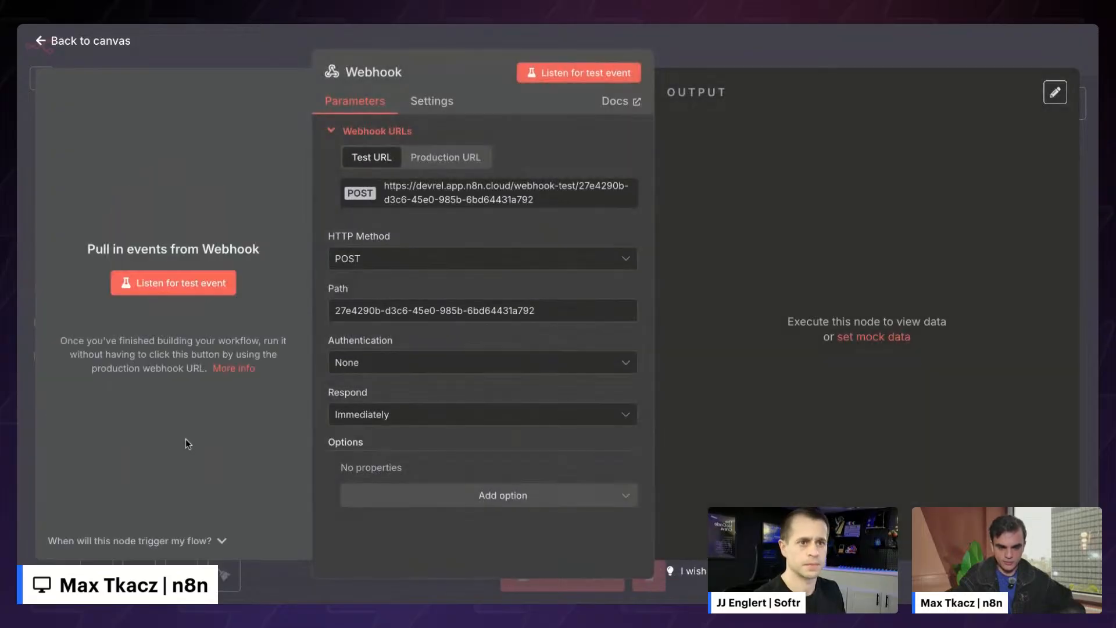
left_click(192, 293)
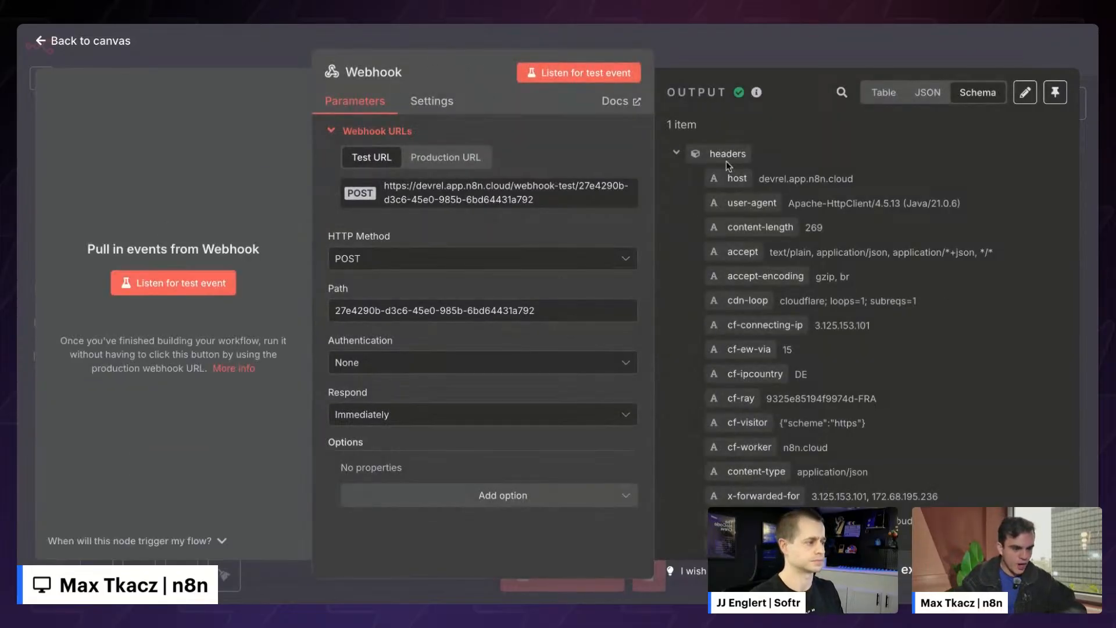
- Collapse the headers in the Webhook output to reach the body fields
left_click(677, 155)
scroll(755, 334, "down", 3)
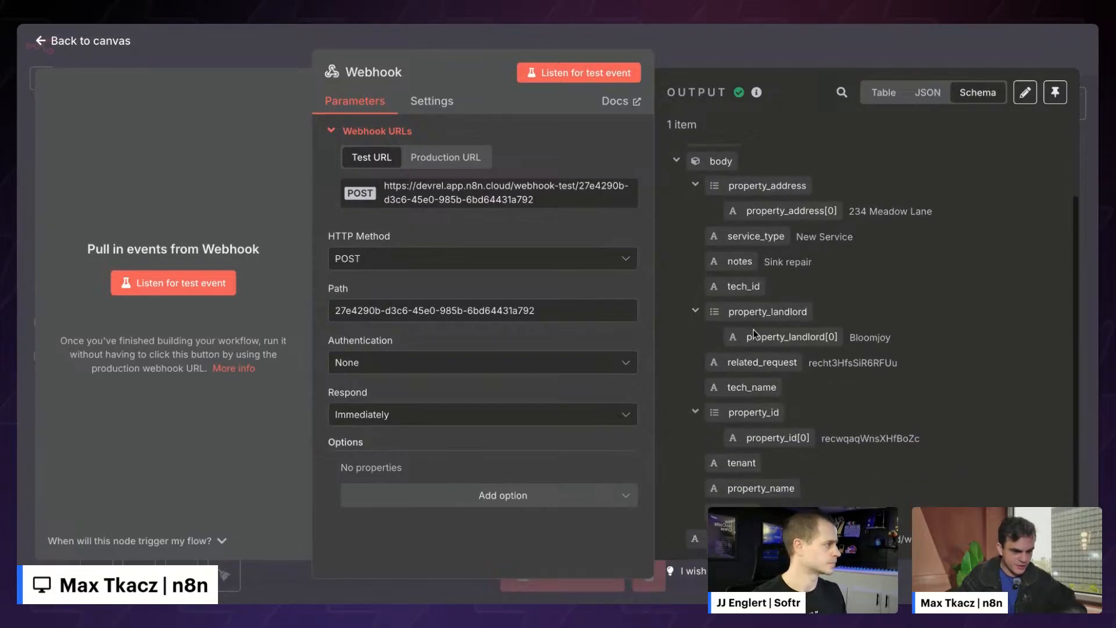
scroll(755, 334, "up", 1)
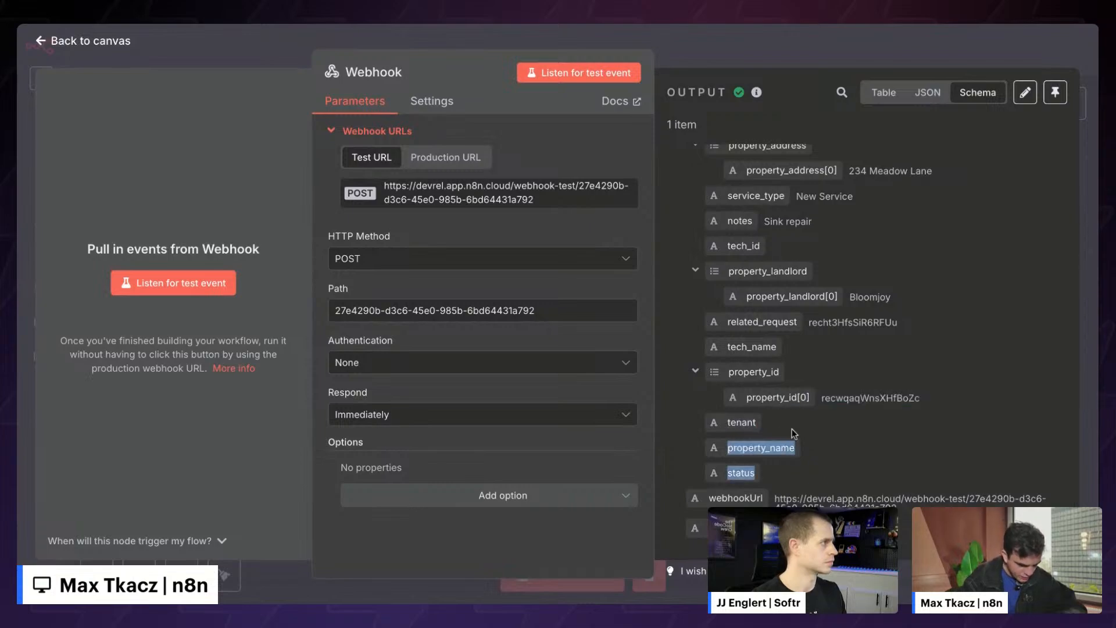
scroll(847, 433, "up", 3)
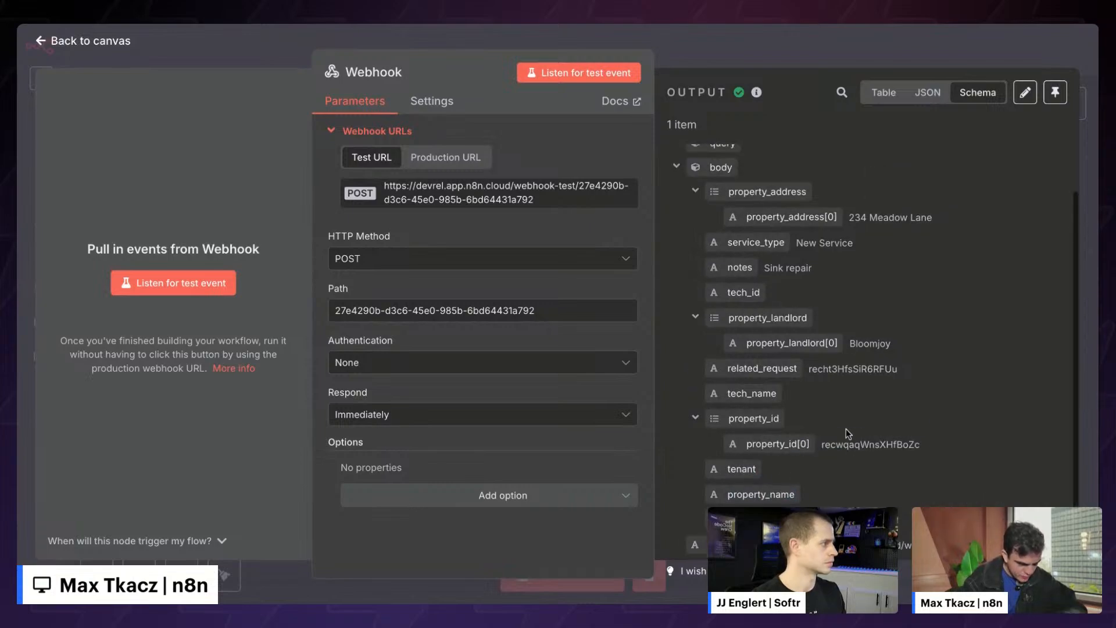
- View the output as JSON, noting property_id and empty tech_id and tech_name, and make it editable
left_click(930, 93)
scroll(812, 283, "down", 10)
scroll(802, 314, "up", 1)
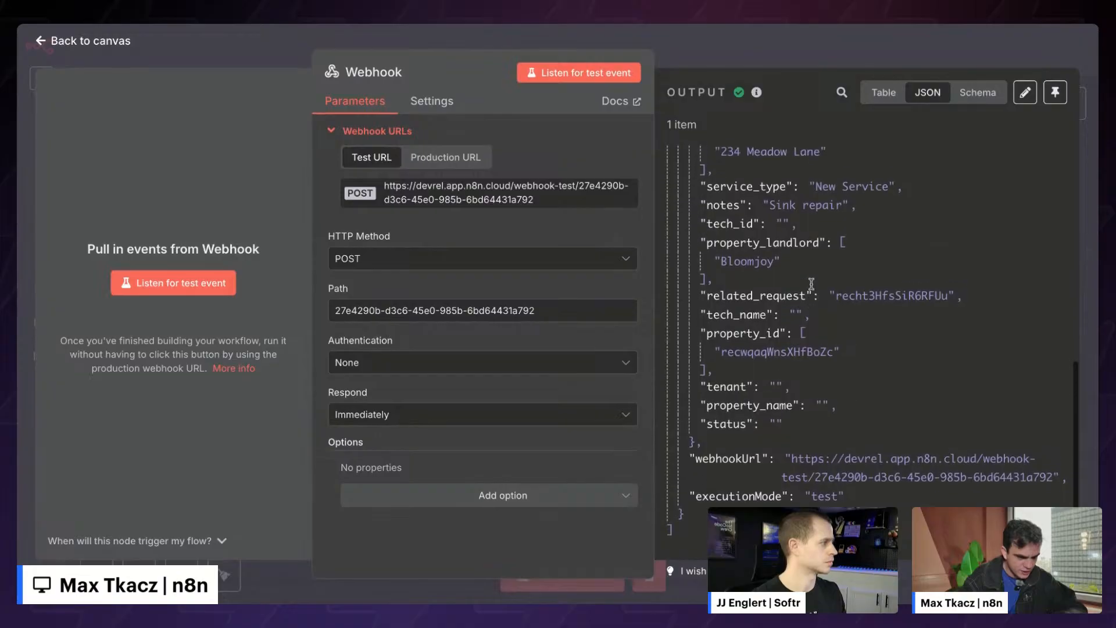
left_click_drag(797, 329, 798, 373)
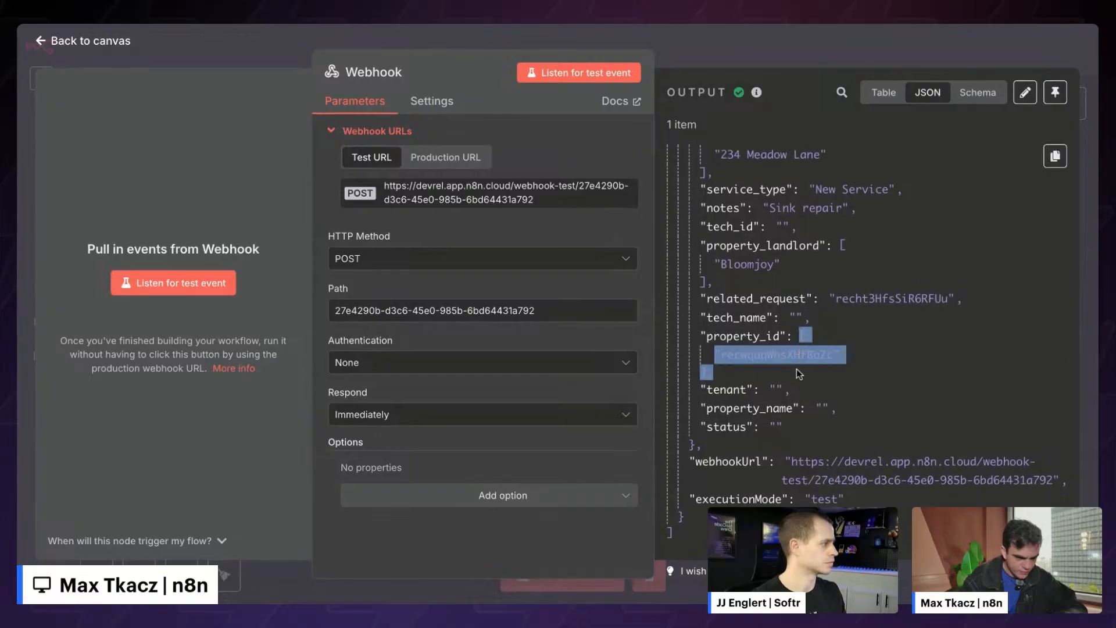
left_click(798, 373)
left_click(791, 317)
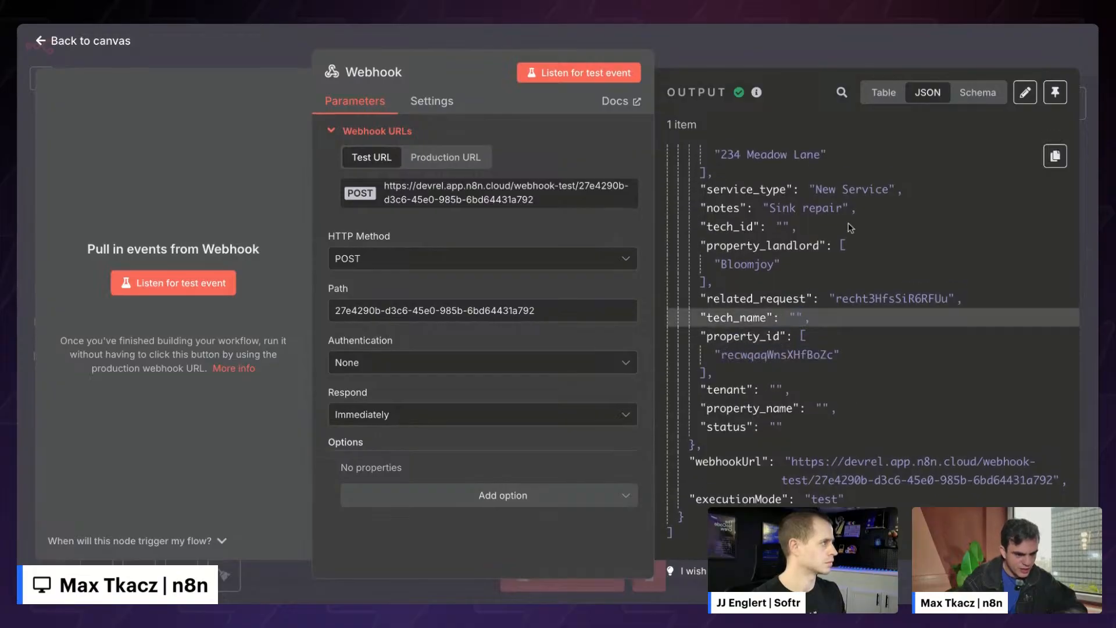
left_click(793, 225)
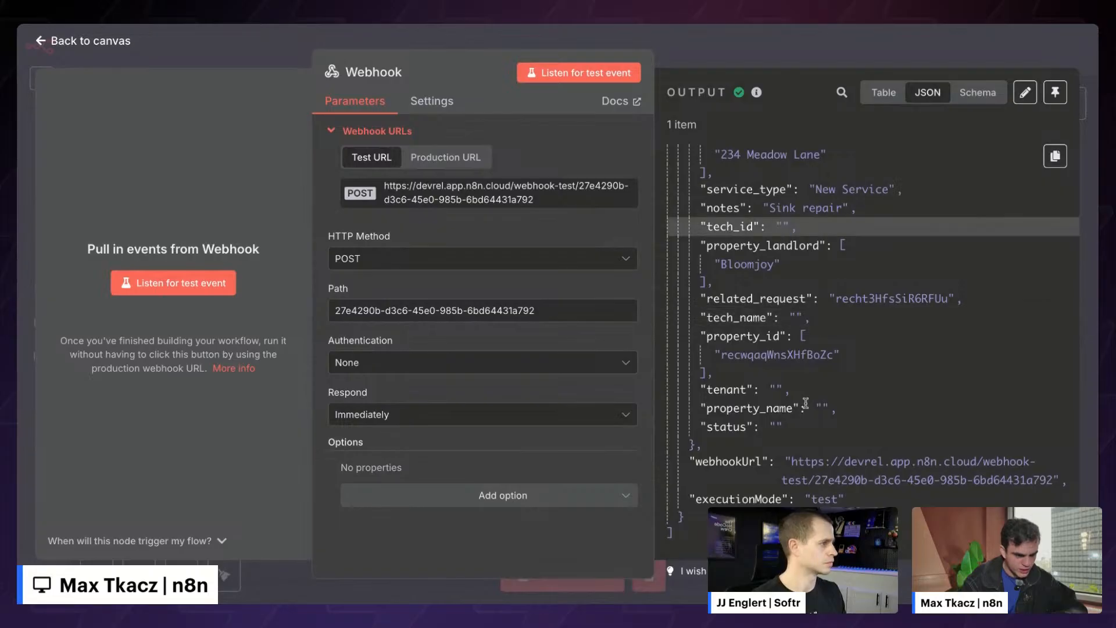
left_click_drag(799, 433, 800, 375)
scroll(800, 375, "up", 3)
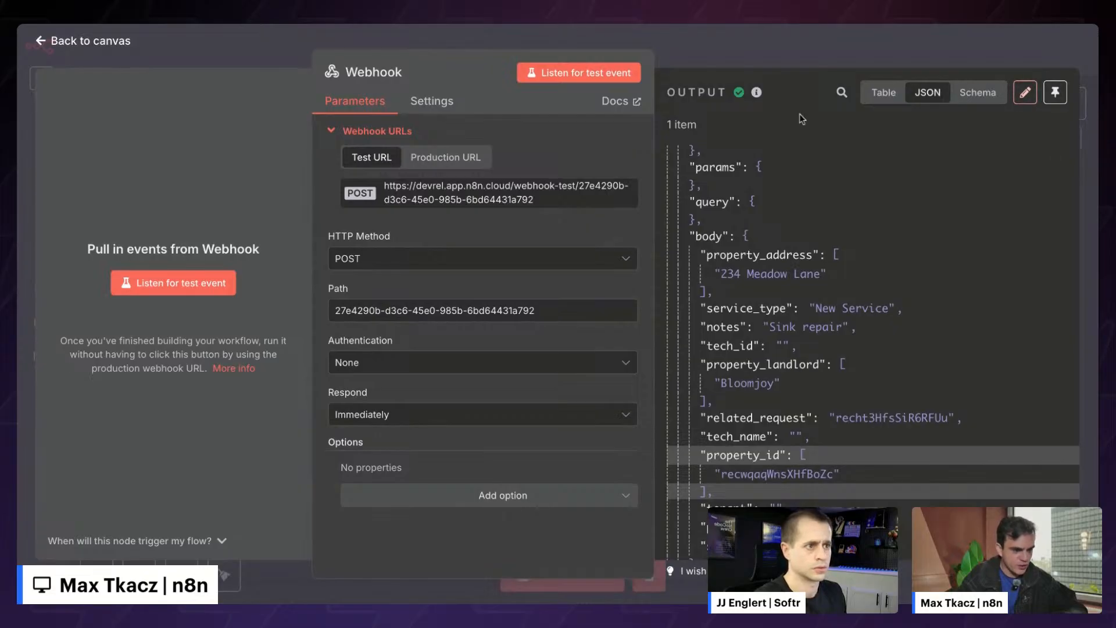
scroll(817, 373, "up", 5)
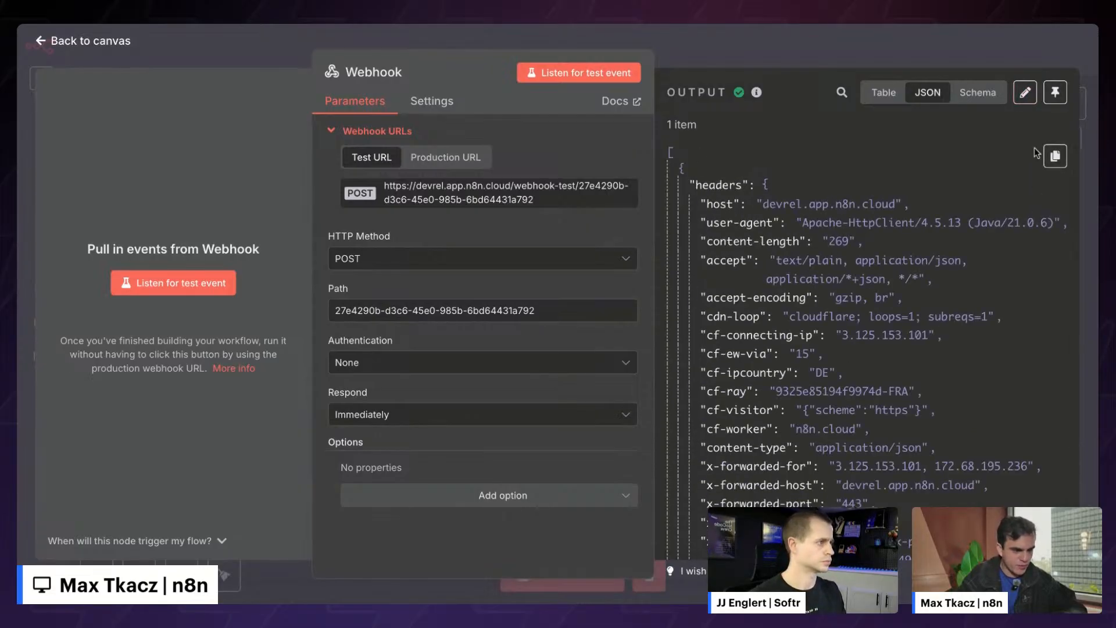
left_click(1024, 93)
- Change the property_landlord value to 'Something else' in the output JSON
left_click(794, 221)
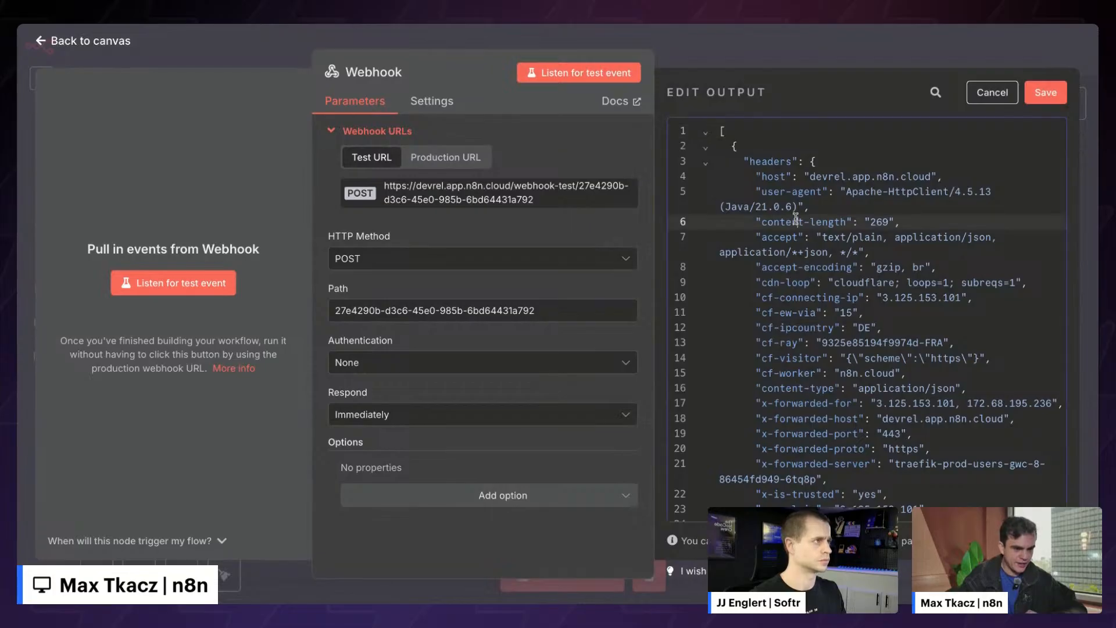
key("ctrl+a")
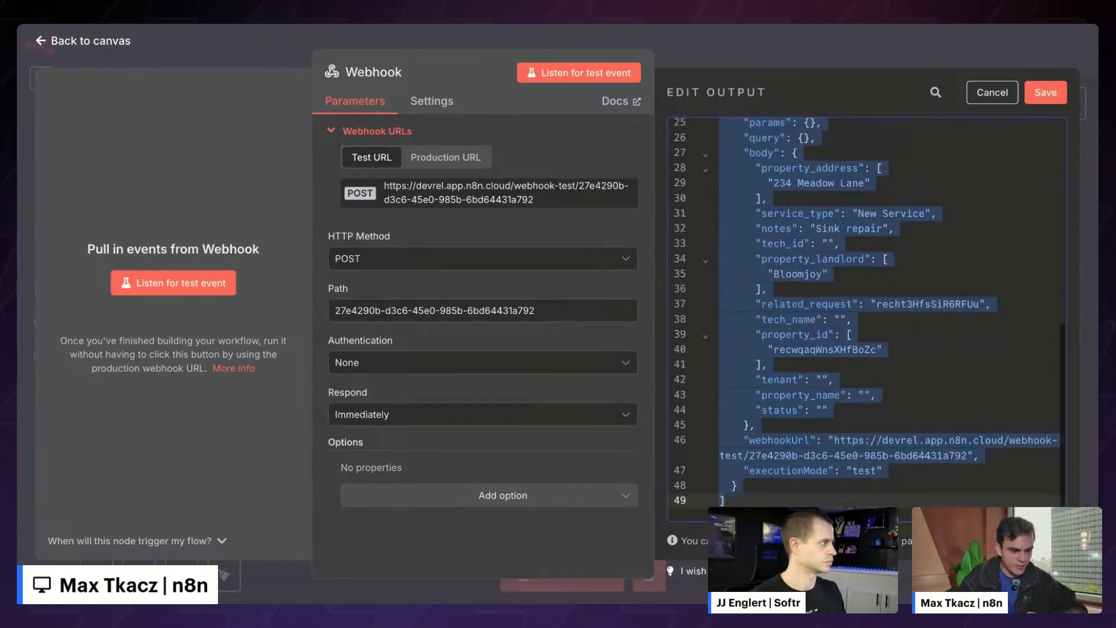
left_click(861, 351)
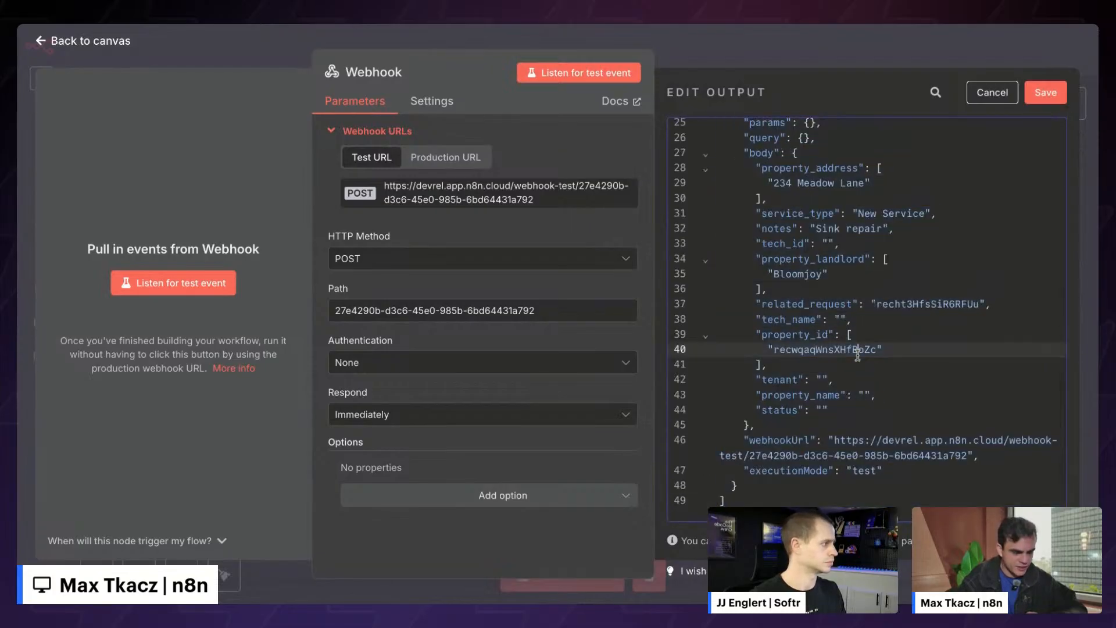
left_click(788, 274)
double_click(788, 274)
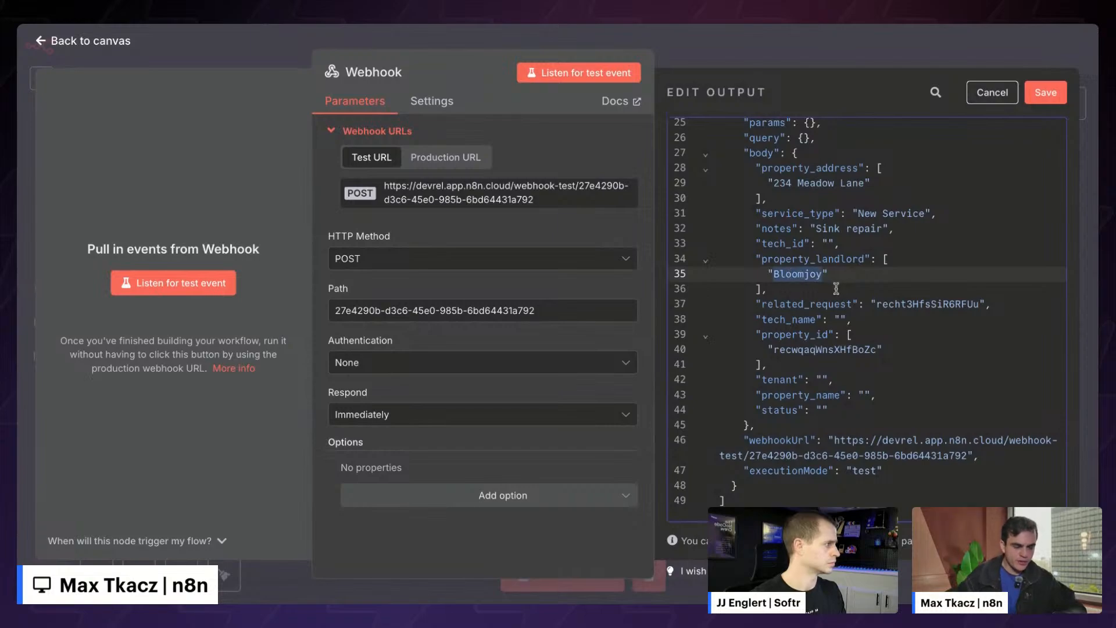
type("Something else")
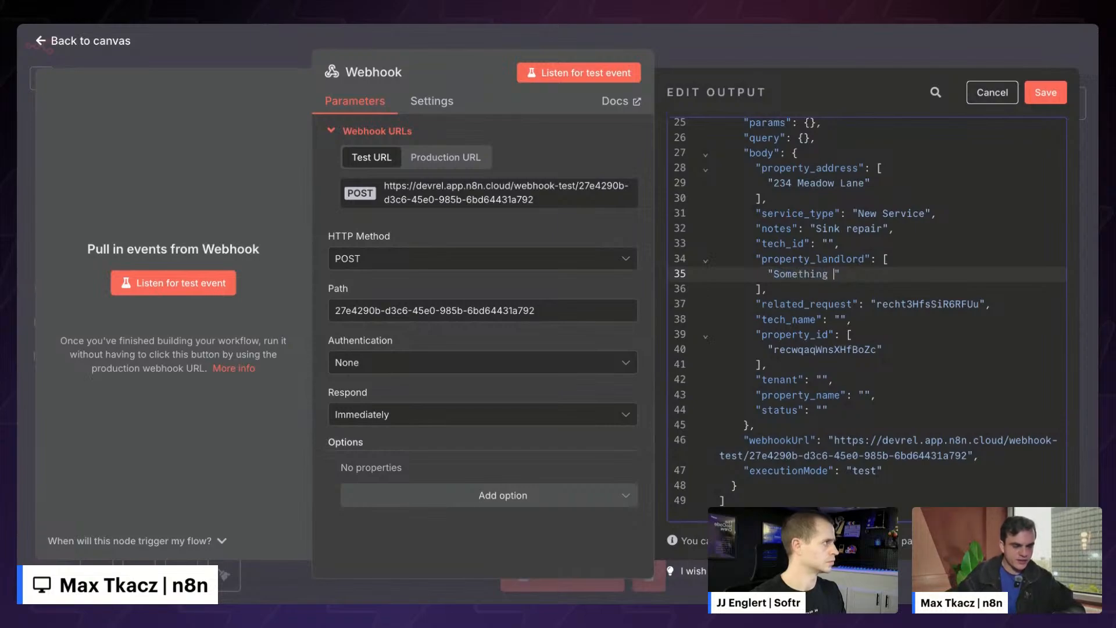
- Replace the output with the pasted Main Street Oasis sample request and pin it
left_click(836, 300)
scroll(836, 300, "up", 5)
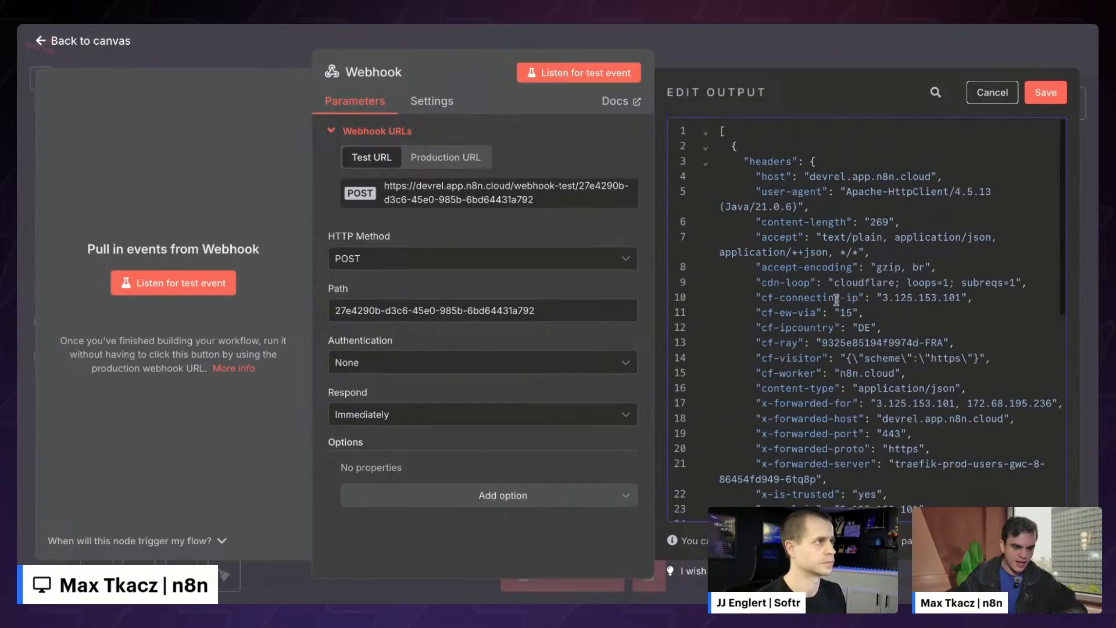
key("ctrl+a")
key("ctrl+v")
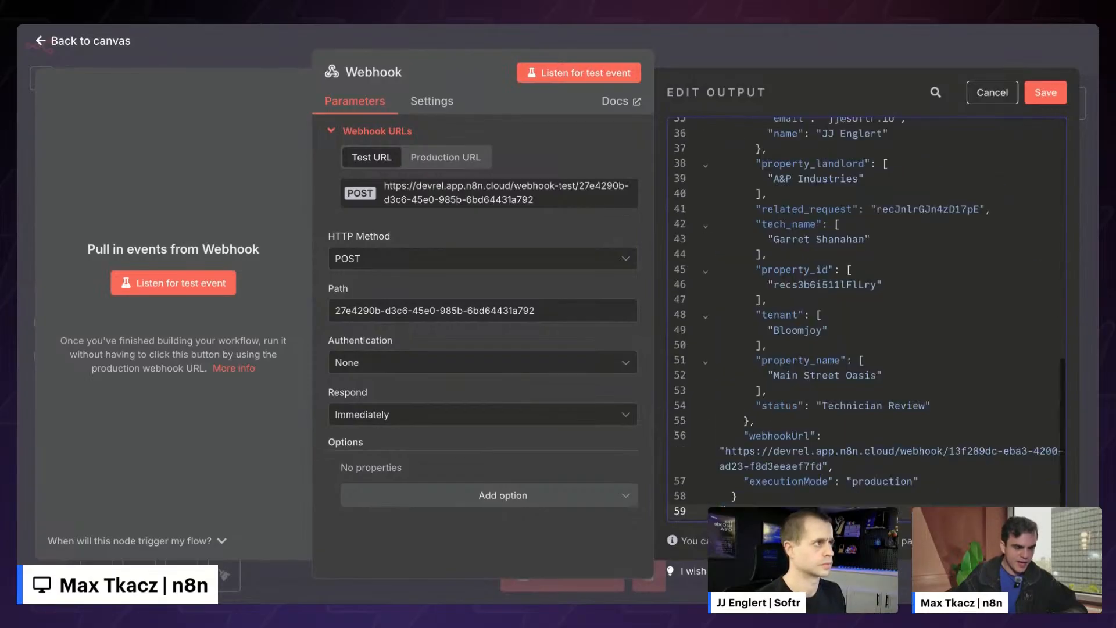
scroll(866, 320, "up", 10)
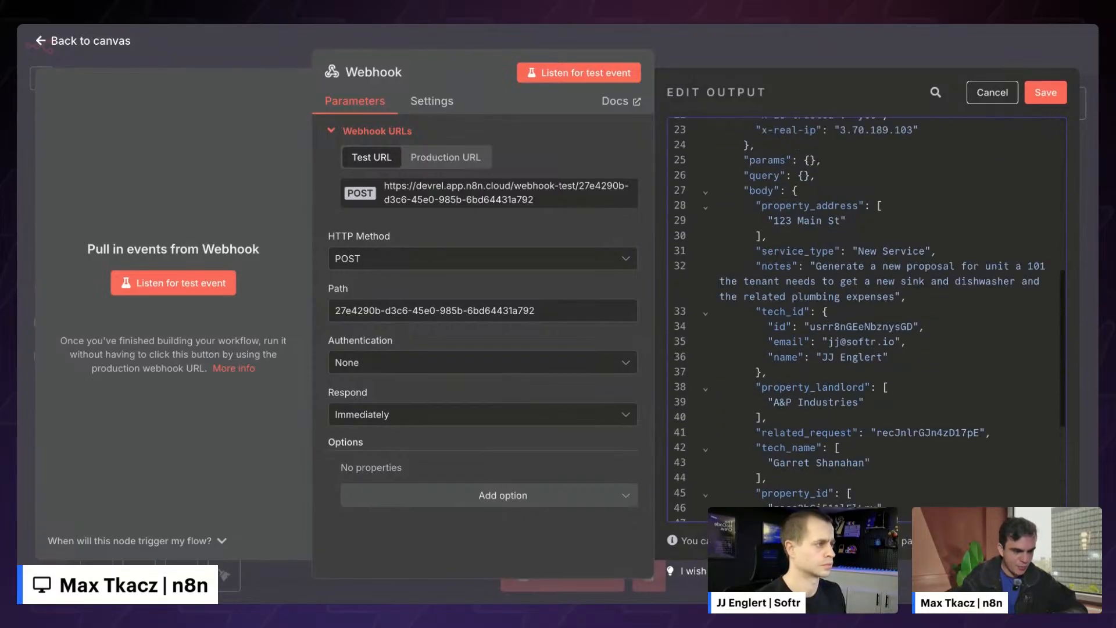
left_click(1040, 91)
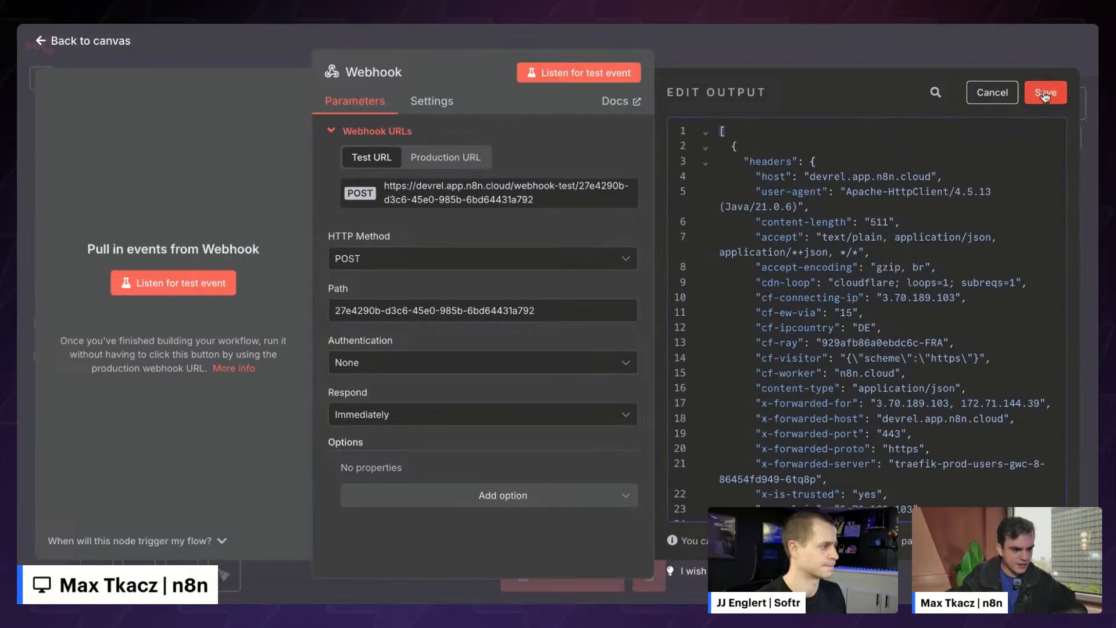
- Run a test of the workflow and save it
scroll(874, 295, "down", 10)
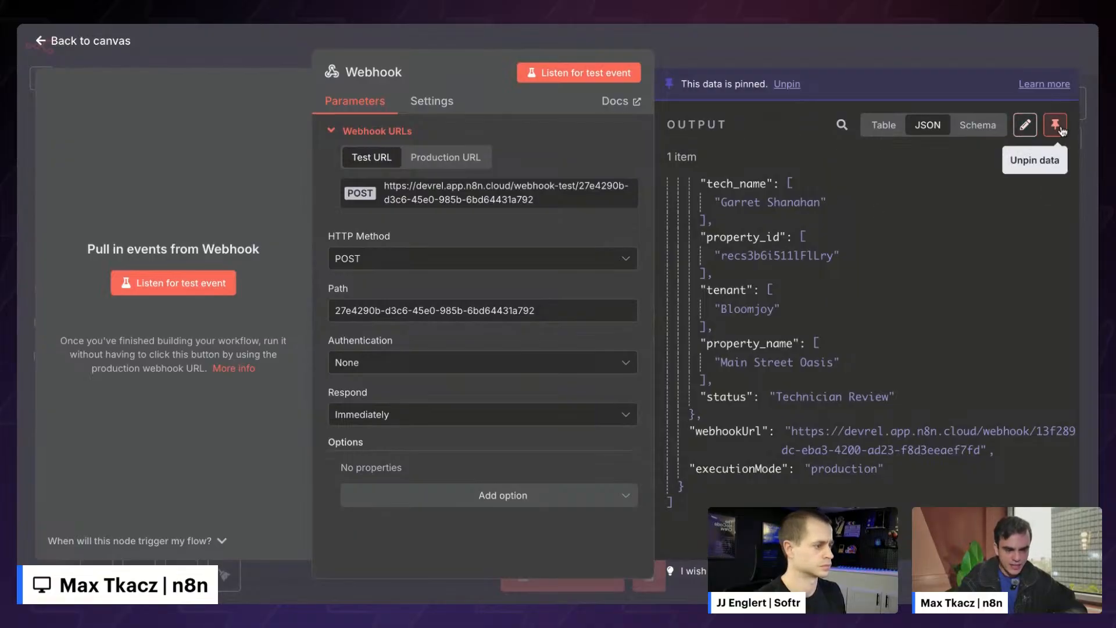
key("Escape")
left_click(530, 575)
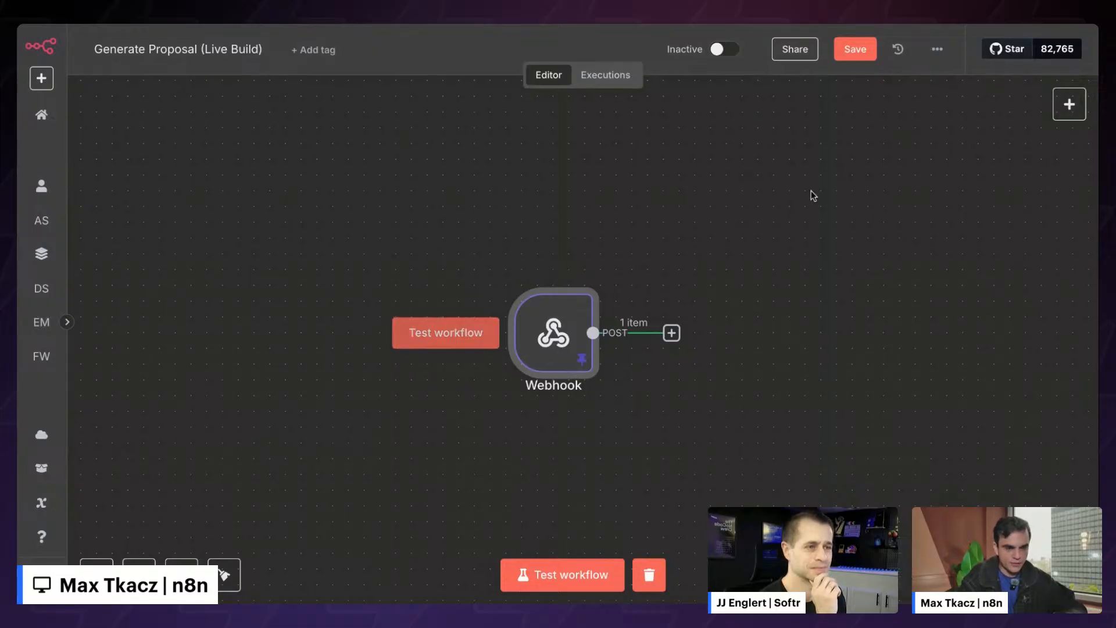
left_click(854, 52)
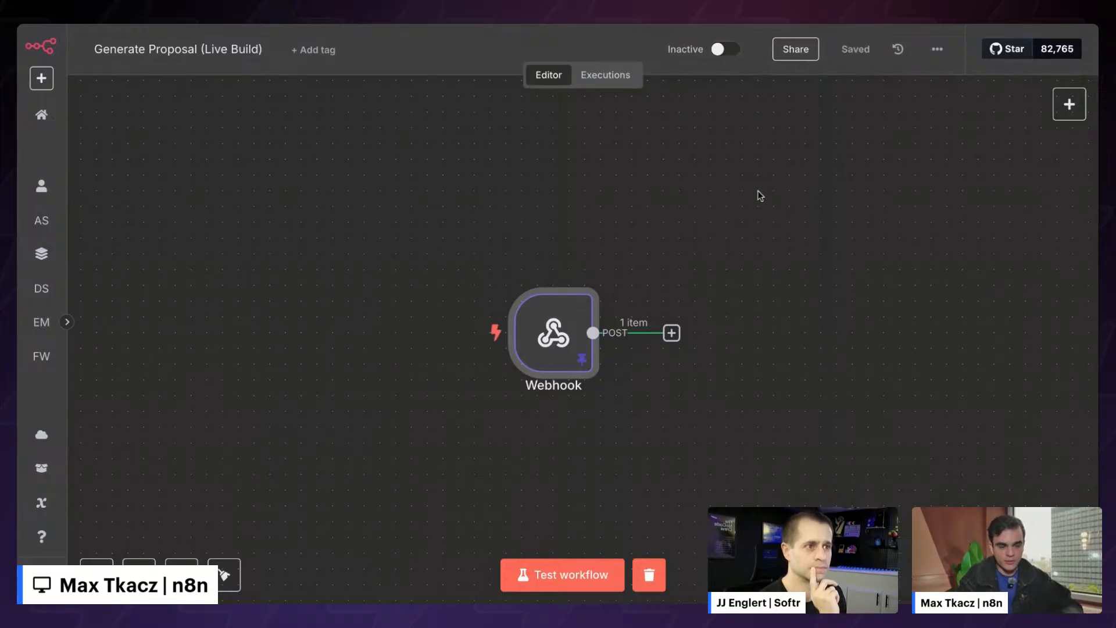
mouse_move(471, 351)
scroll(533, 463, "right", 2)
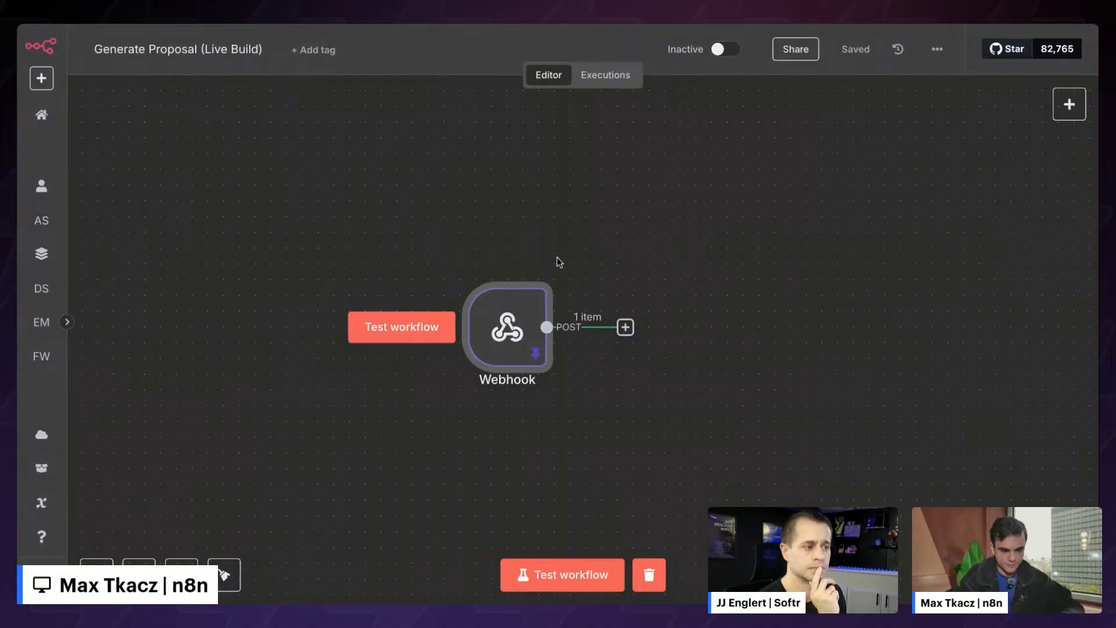
scroll(557, 261, "right", 3)
scroll(557, 260, "down", 2)
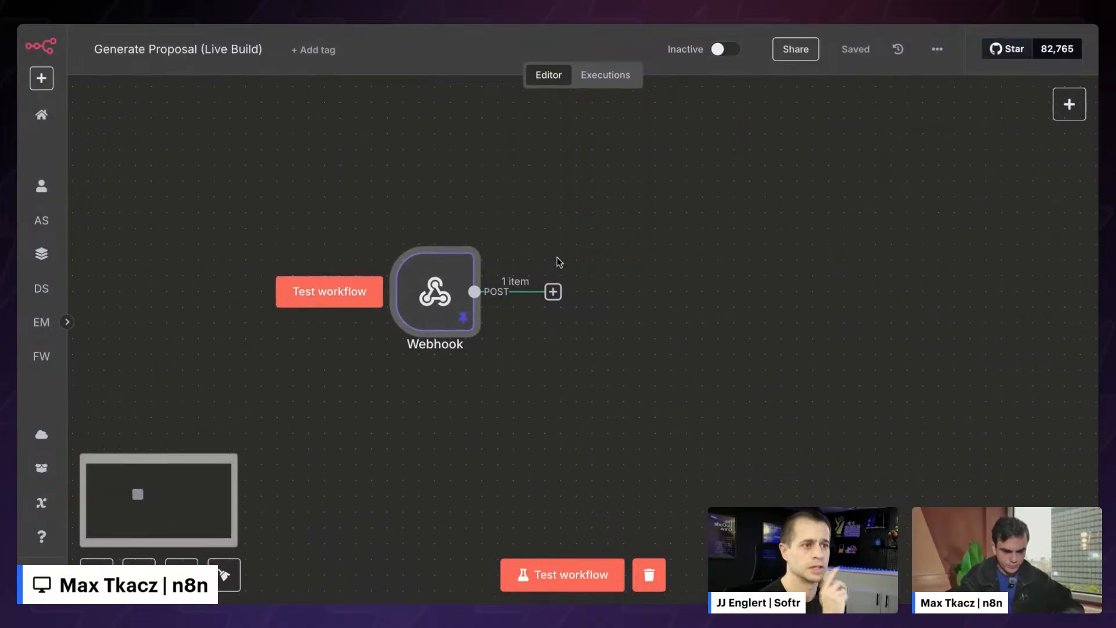
- Unpin the Webhook's sample output and wait for a live test POST request
double_click(430, 268)
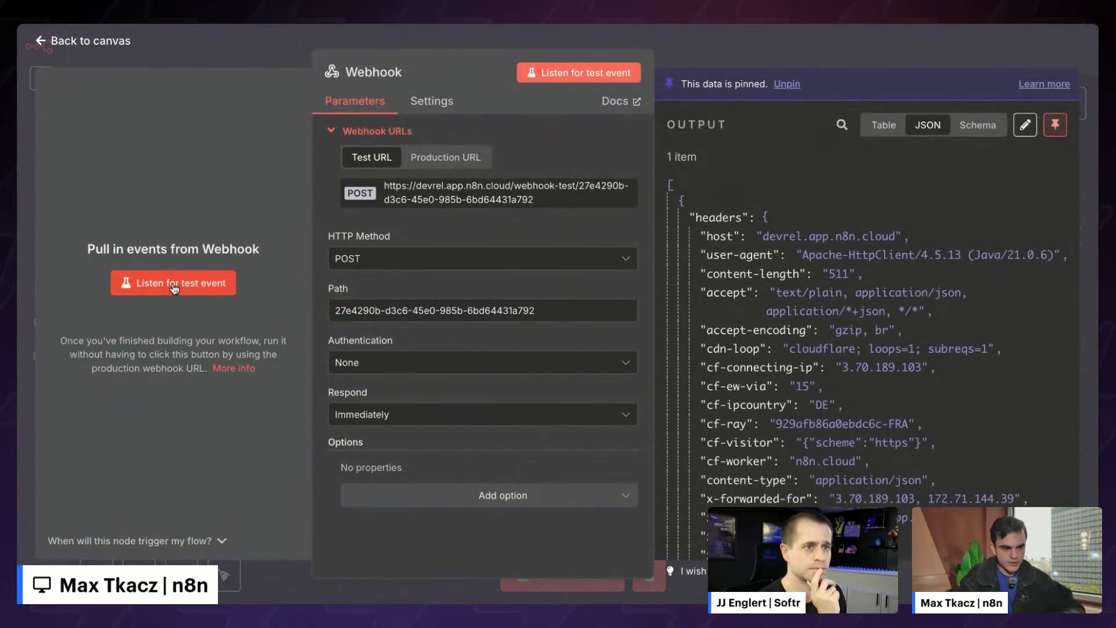
left_click(1055, 125)
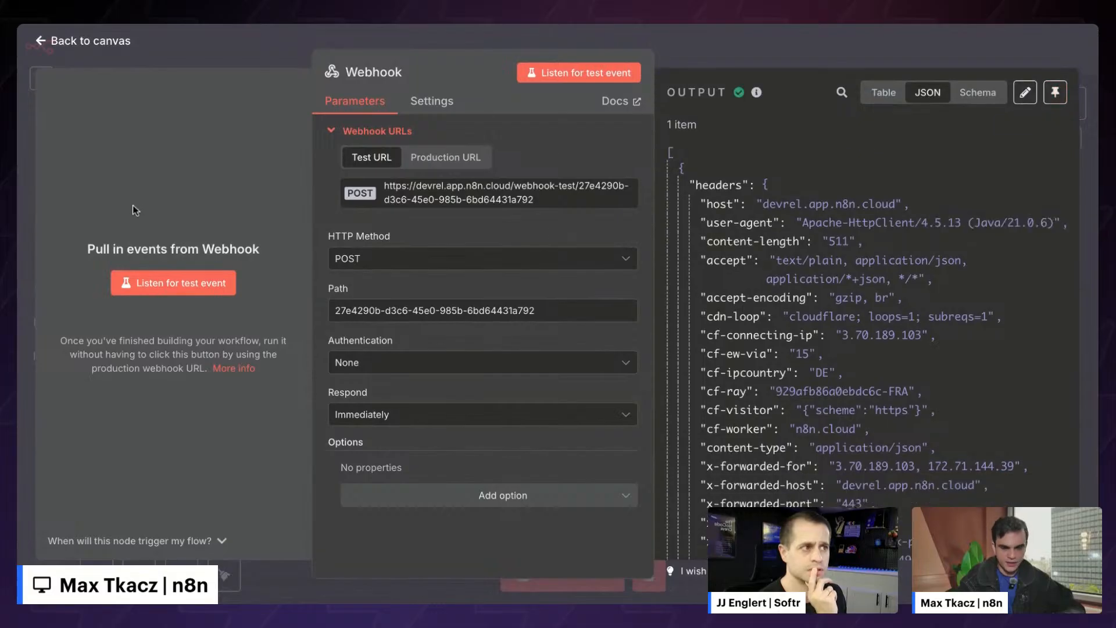
left_click(191, 288)
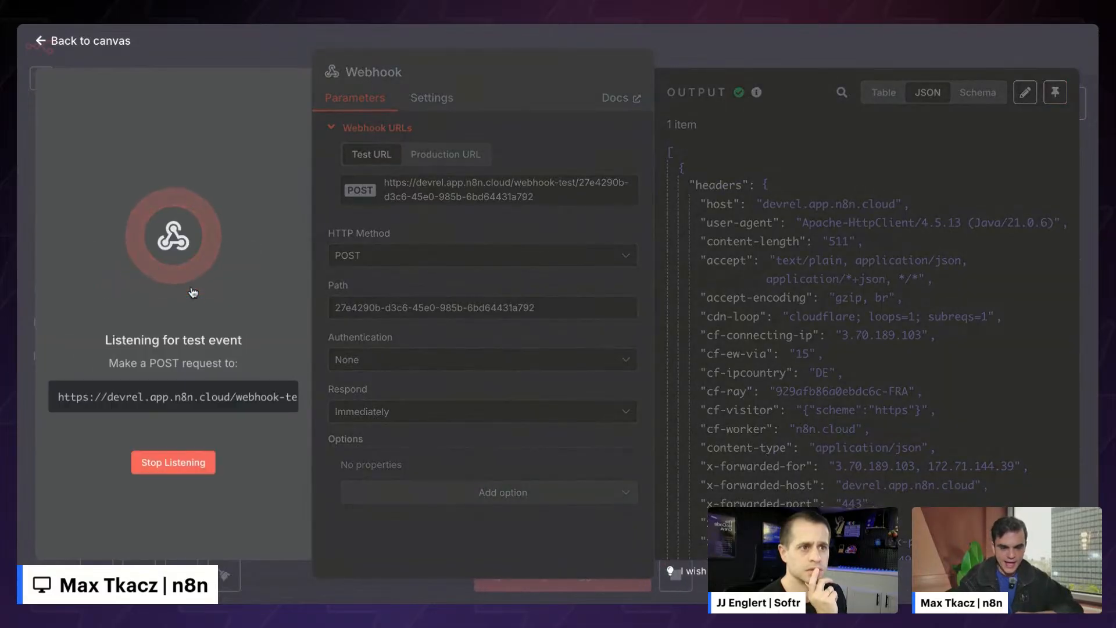
scroll(683, 341, "down", 15)
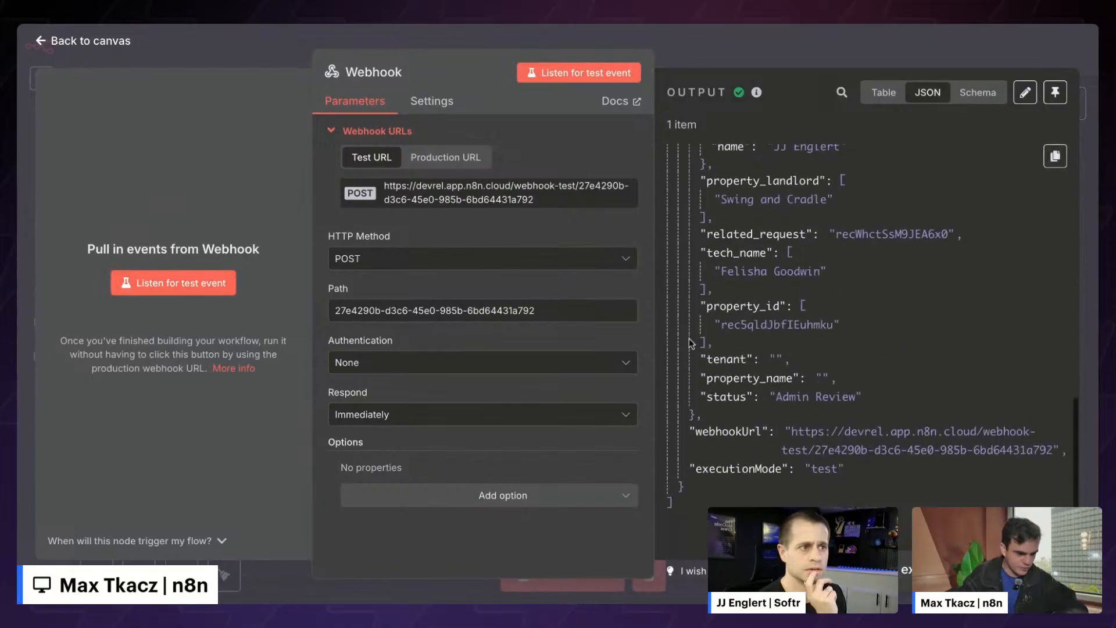
scroll(793, 267, "up", 3)
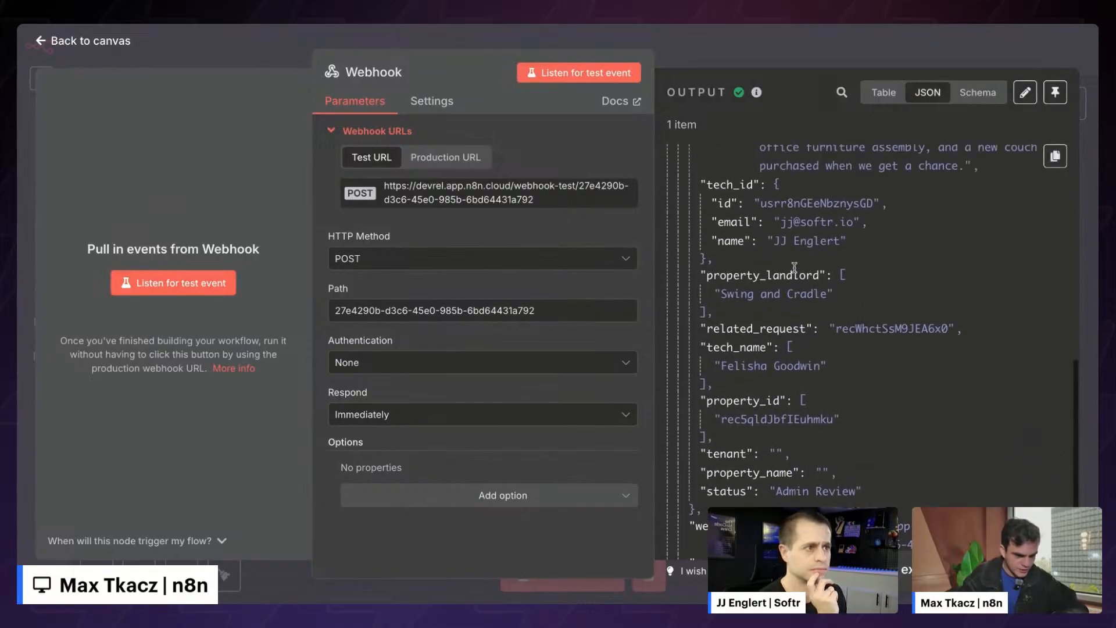
- Inspect the received webhook output, noting the empty tenant and property_name fields
left_click_drag(768, 452, 782, 450)
left_click(782, 453)
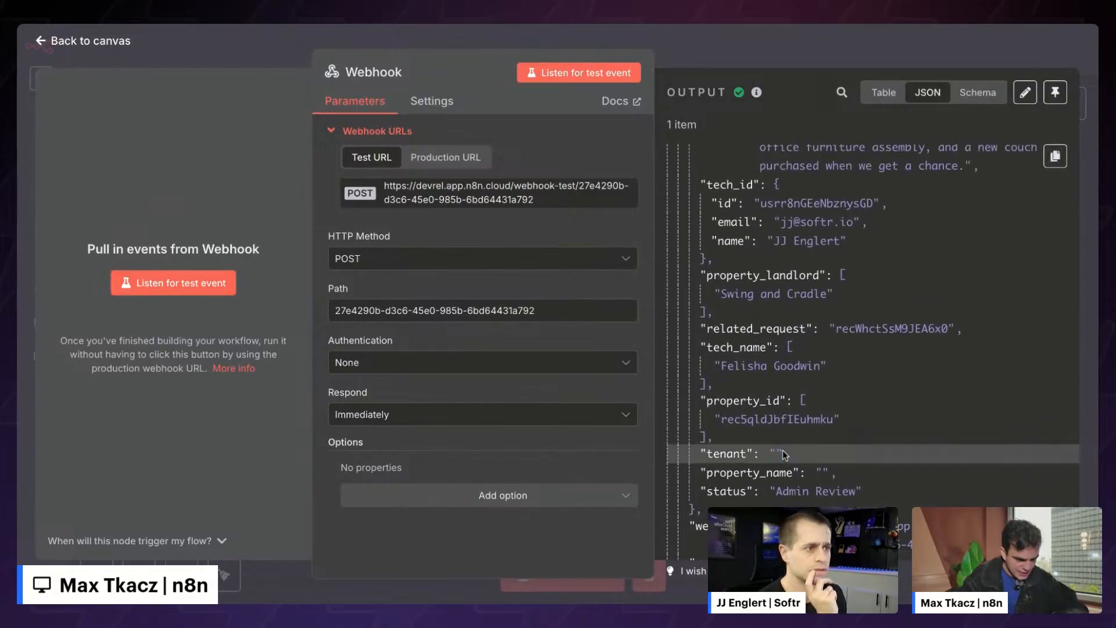
scroll(819, 470, "up", 2)
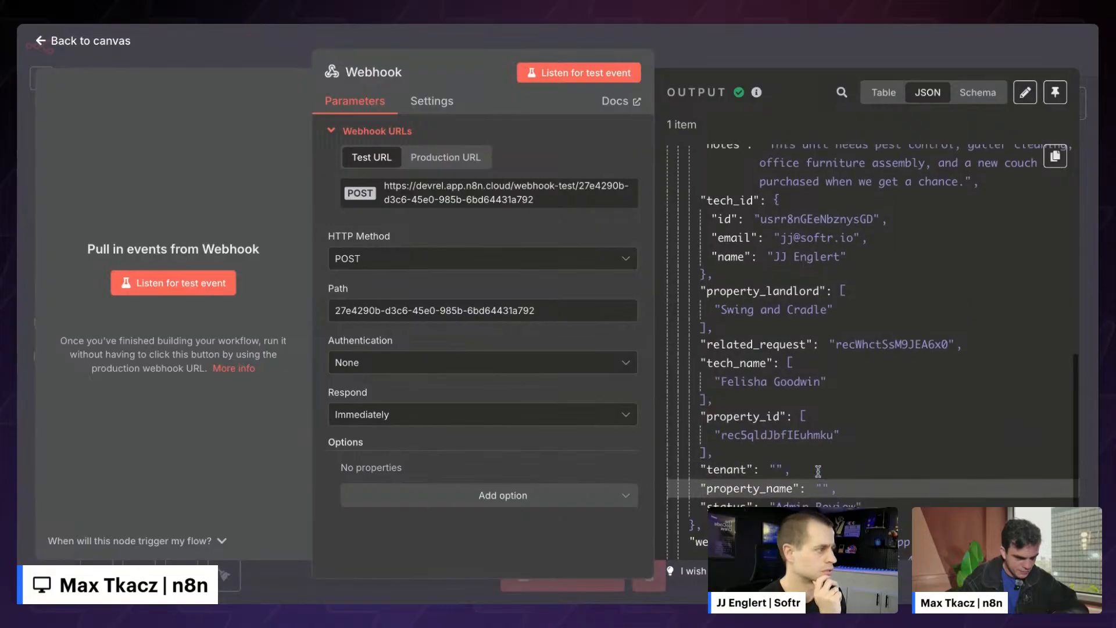
scroll(818, 470, "up", 1)
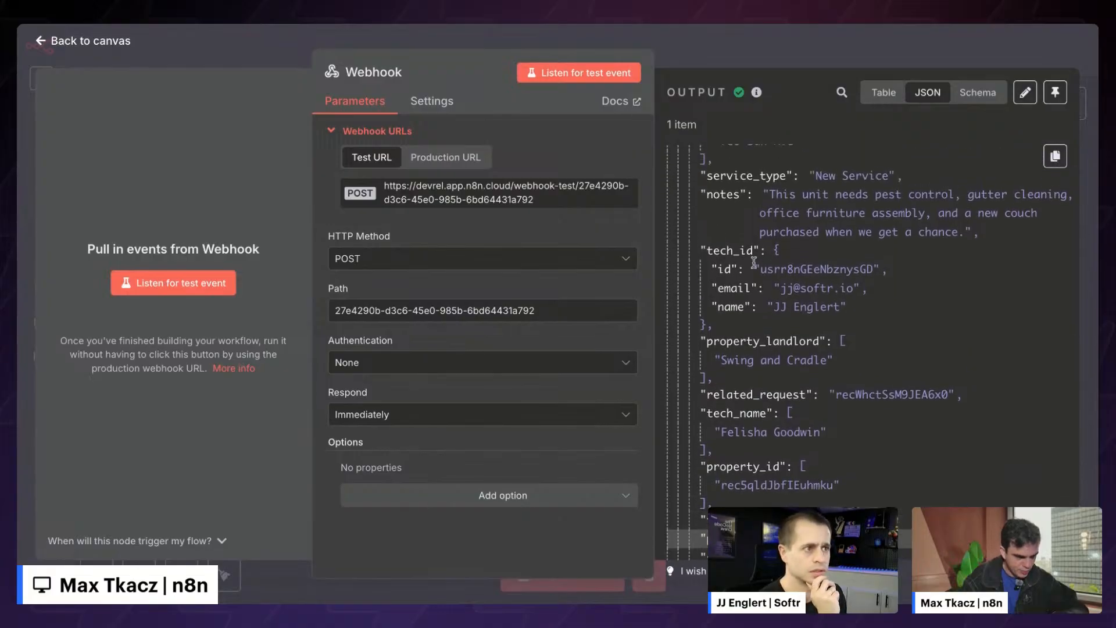
left_click_drag(754, 269, 797, 334)
left_click(797, 335)
scroll(813, 349, "up", 5)
scroll(836, 378, "down", 10)
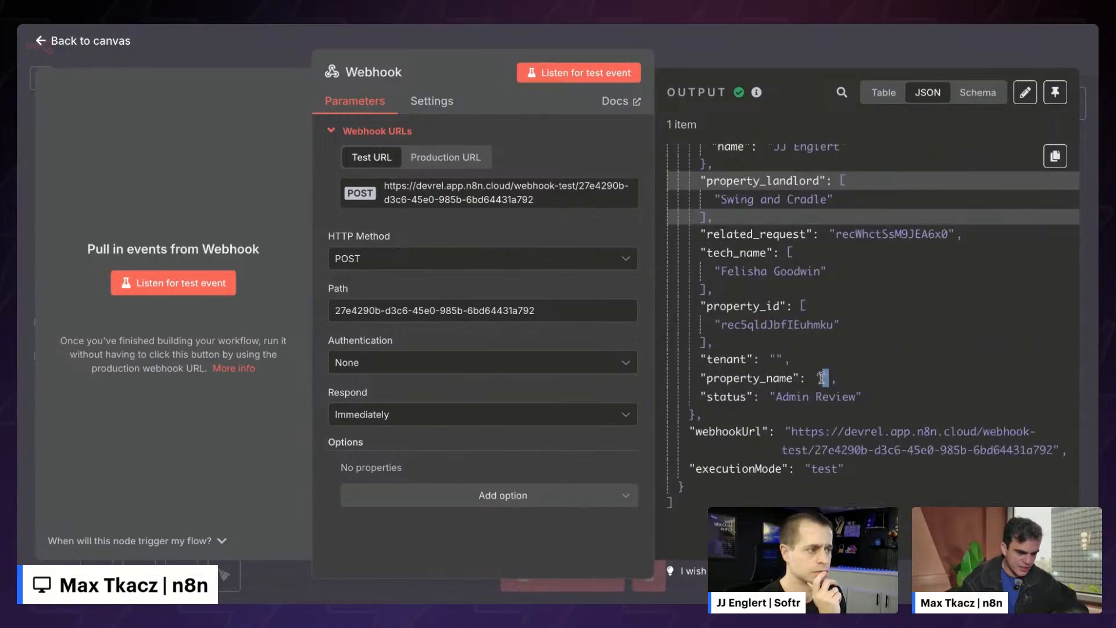
left_click(754, 378)
left_click(726, 357)
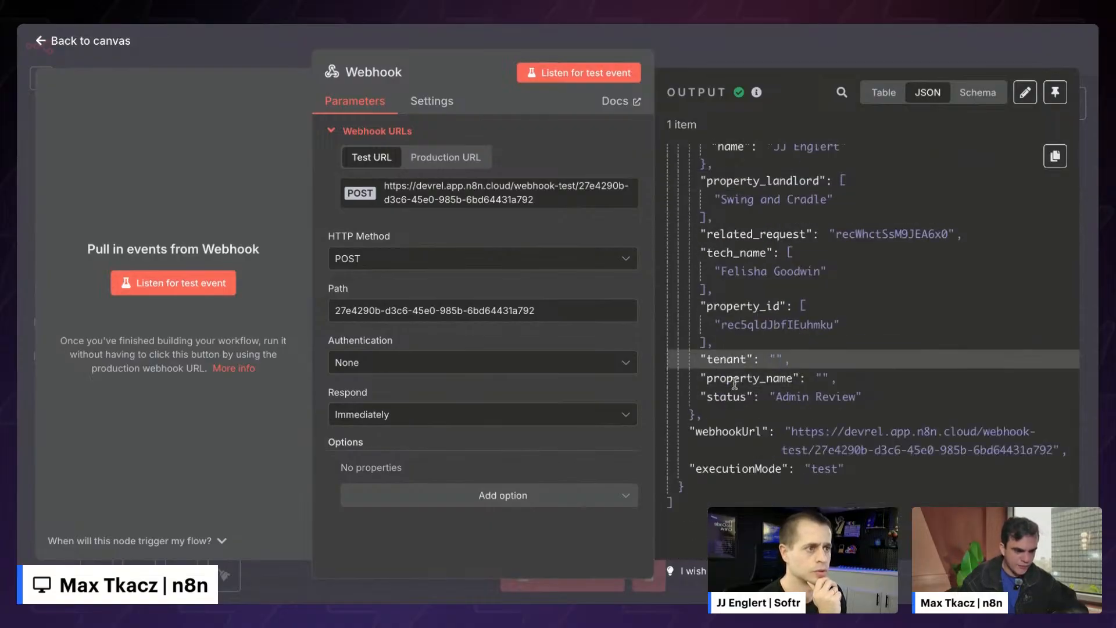
left_click(710, 62)
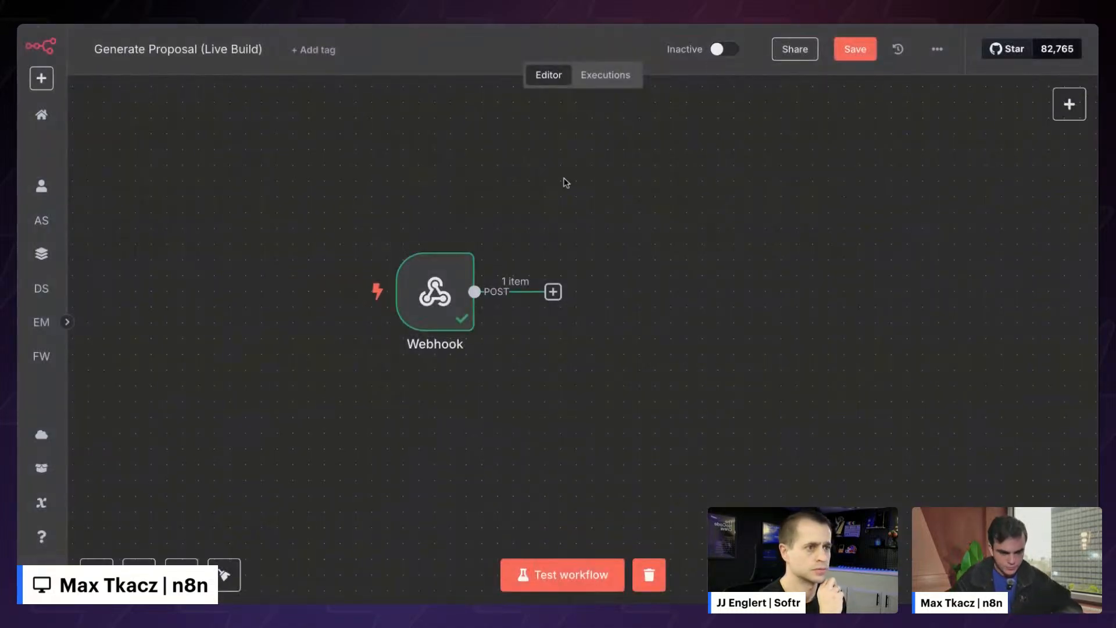
- Pin the Webhook node's received POST item from its context menu
left_click(455, 285)
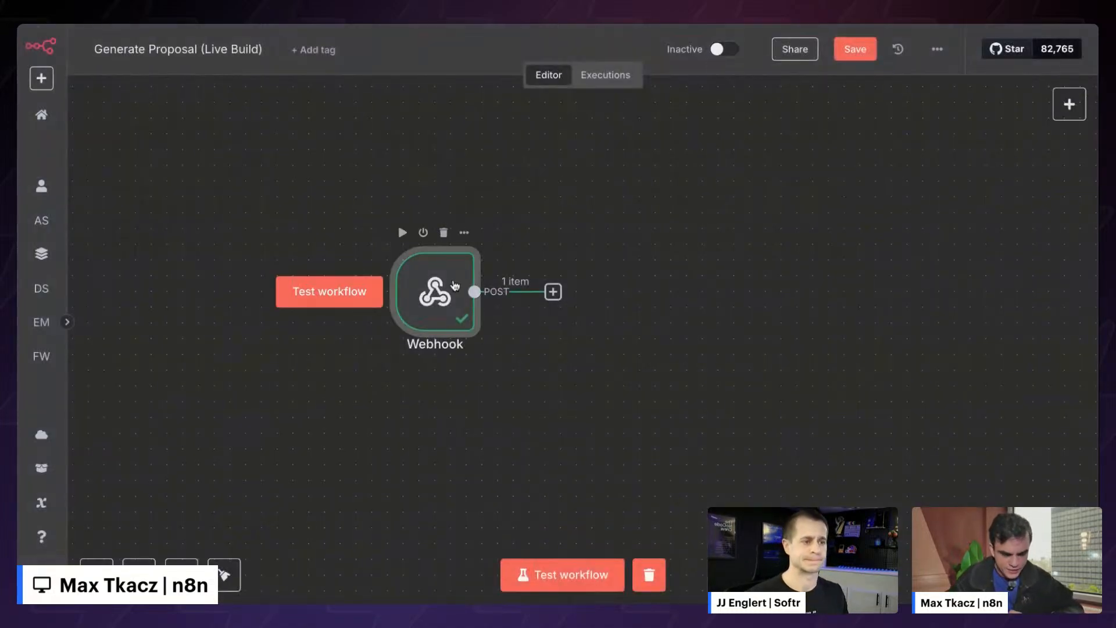
right_click(455, 285)
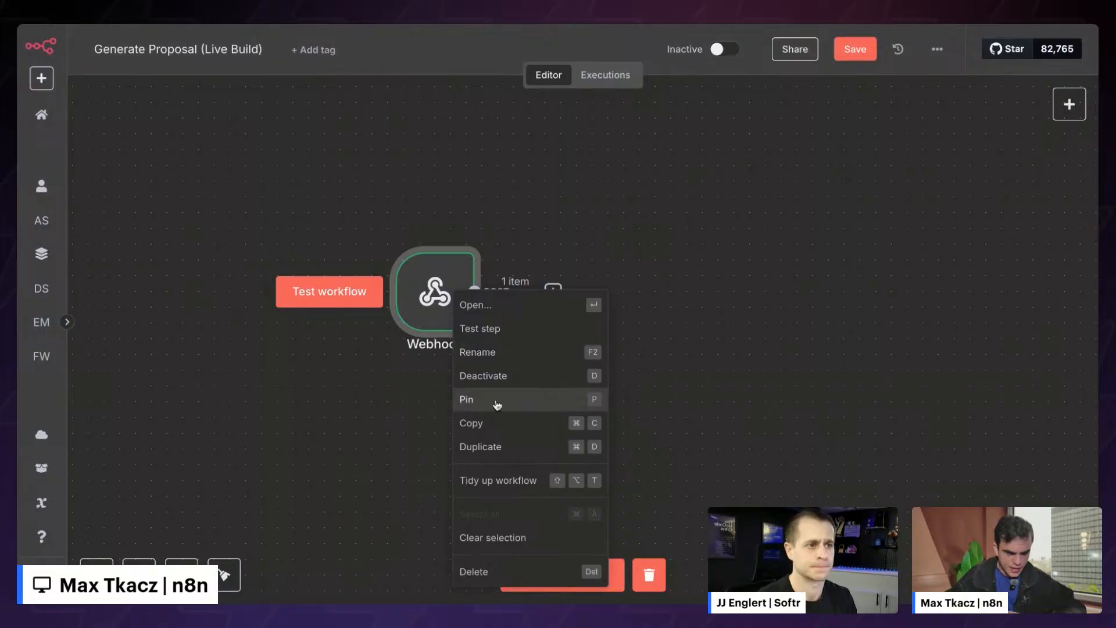
left_click(402, 411)
left_click(432, 288)
key("p")
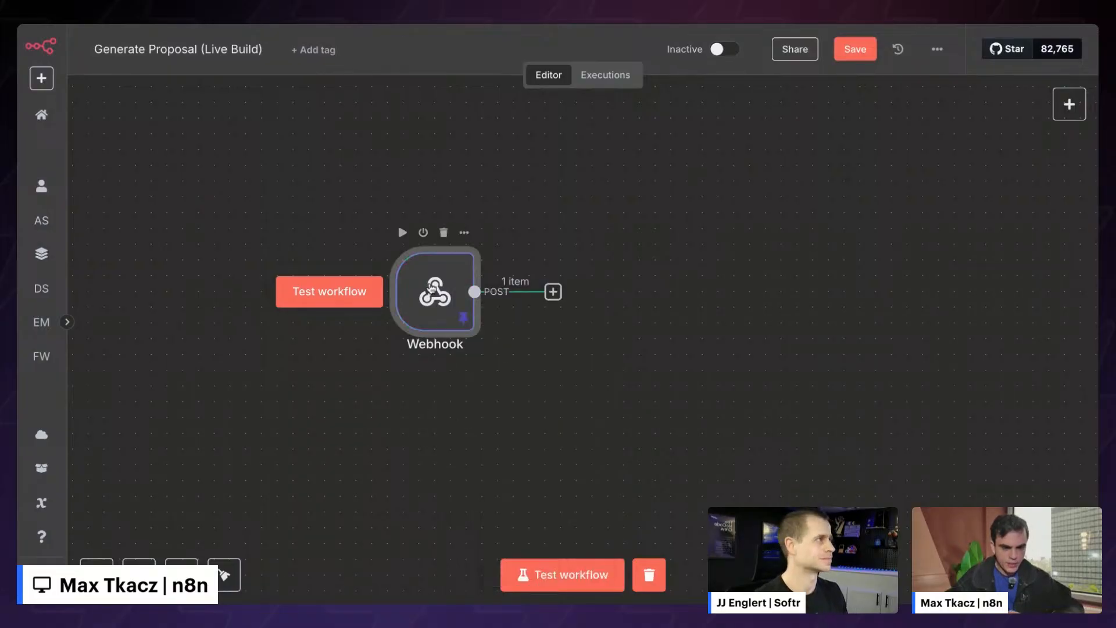
left_click(593, 146)
scroll(562, 243, "right", 4)
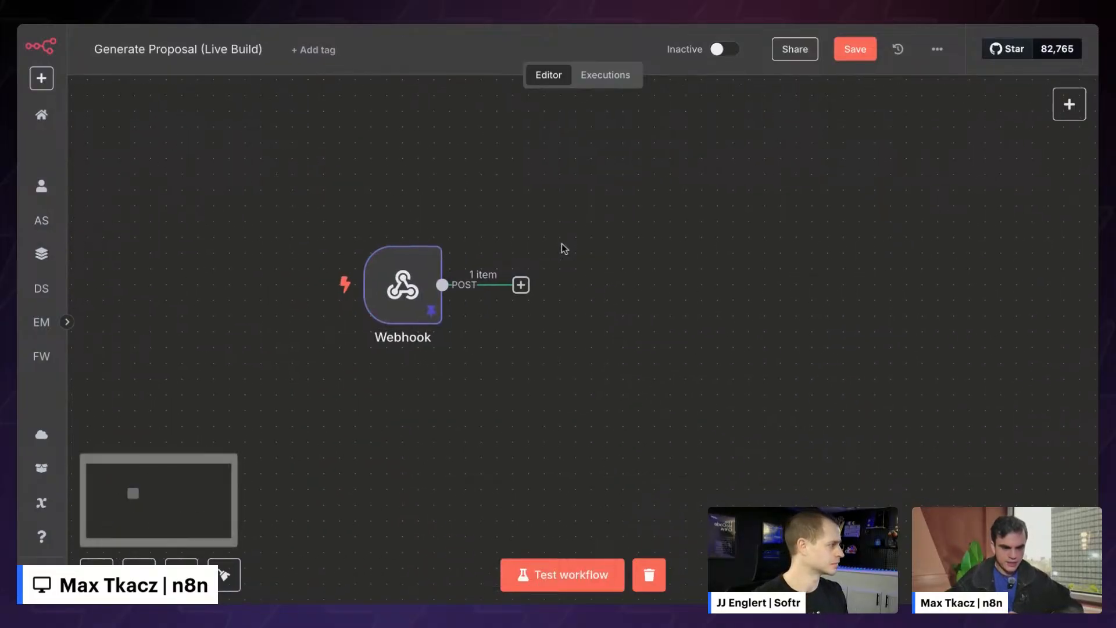
- Add an AI Agent node from Advanced AI after the Webhook and nudge it right
left_click(441, 285)
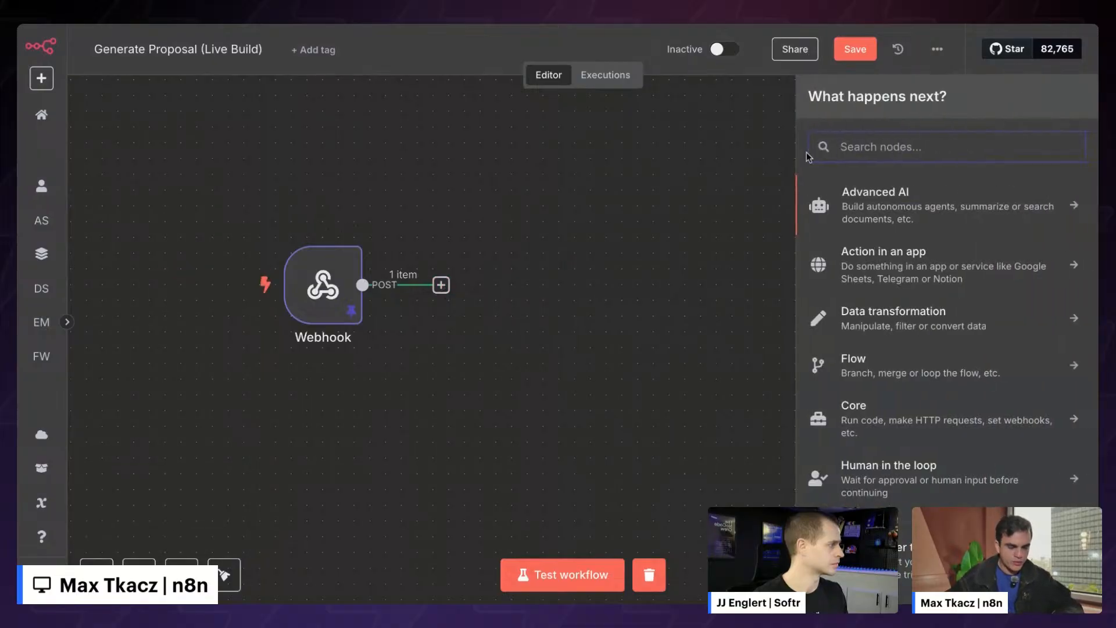
type("ai")
key("BackSpace")
key("BackSpace")
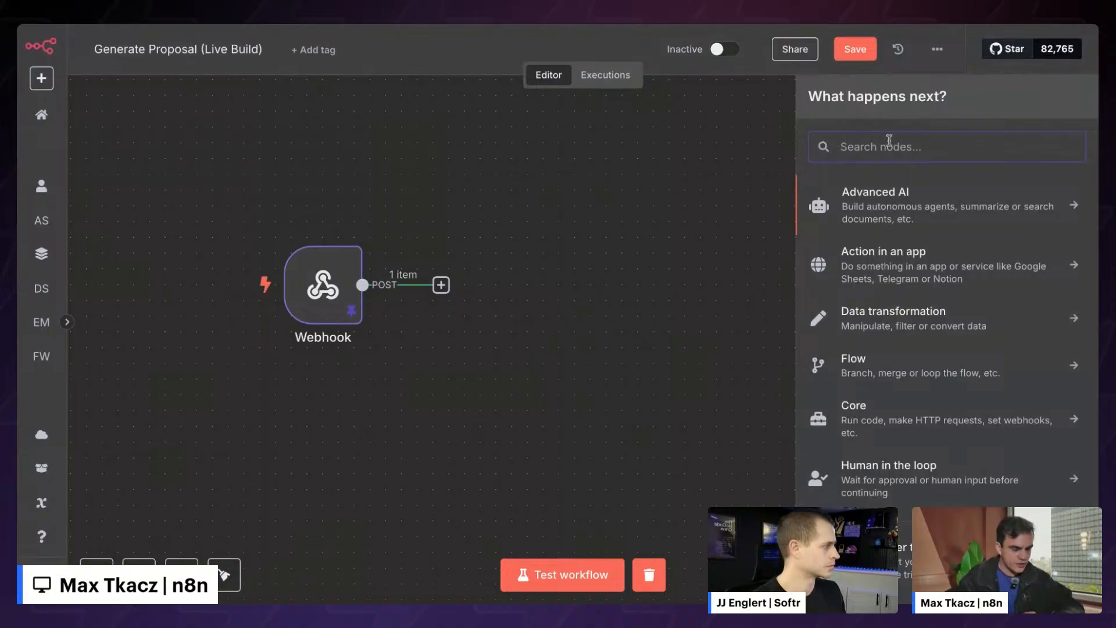
left_click(897, 203)
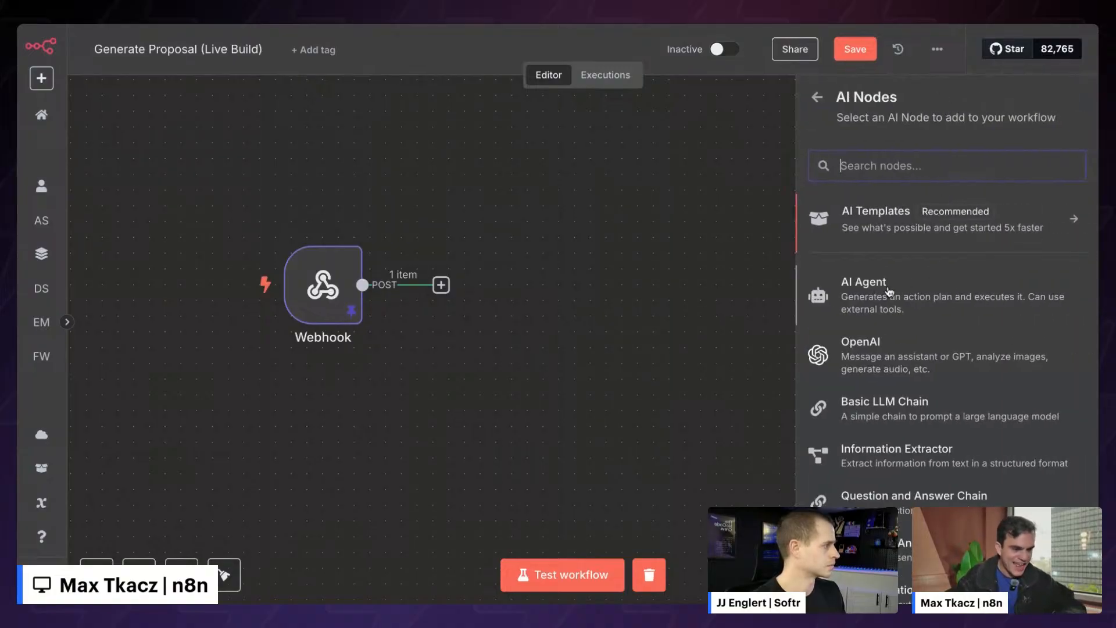
left_click(889, 291)
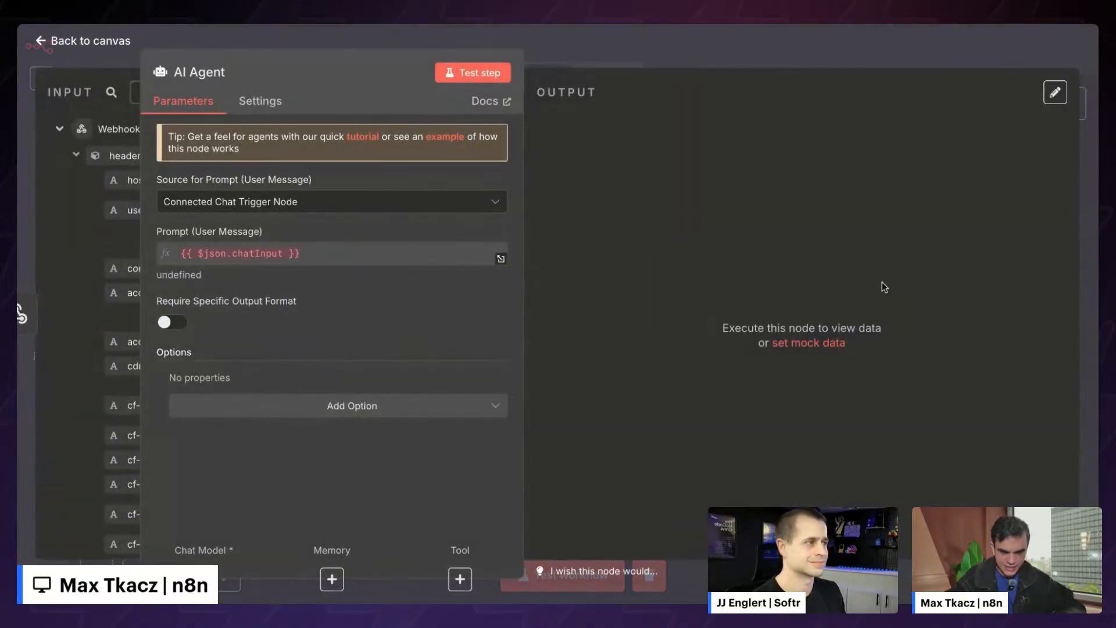
left_click(705, 64)
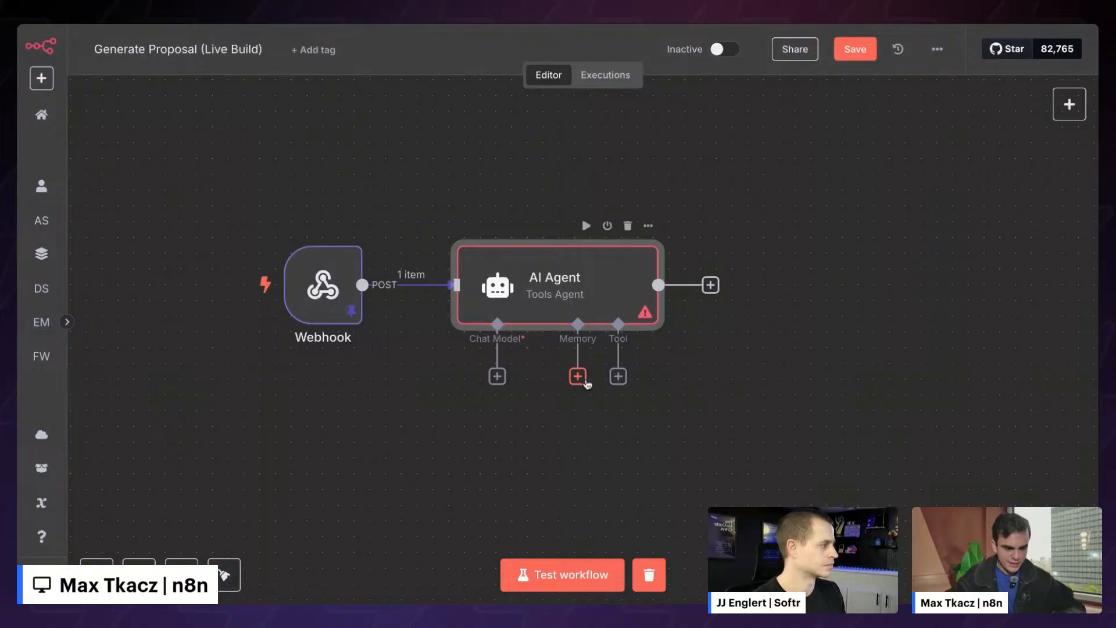
scroll(643, 382, "down", 3)
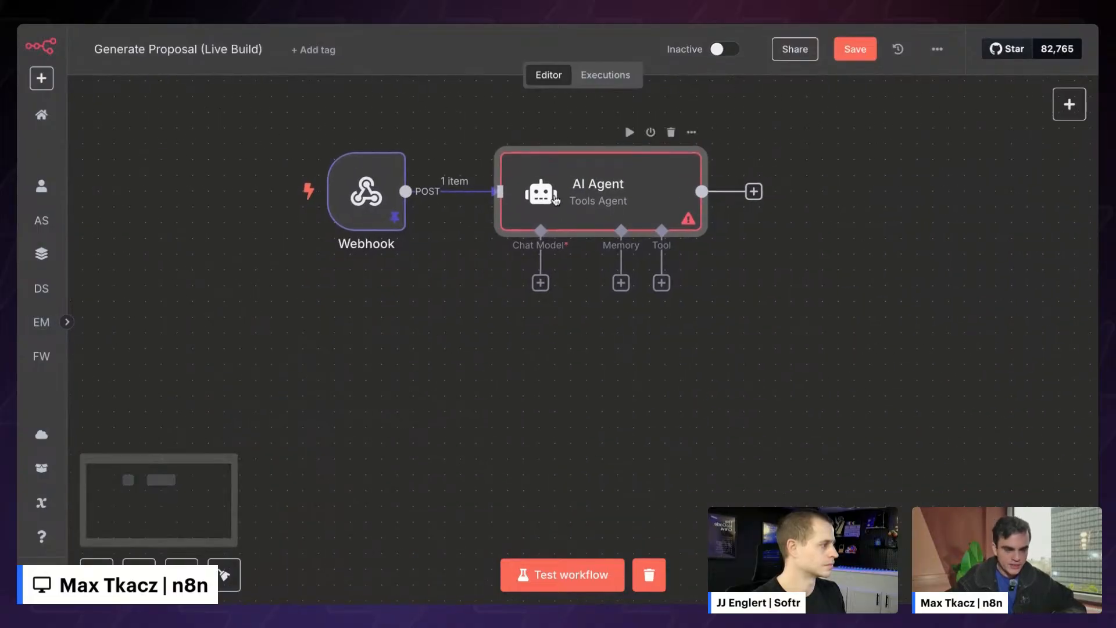
left_click_drag(547, 172, 578, 172)
left_click(463, 302)
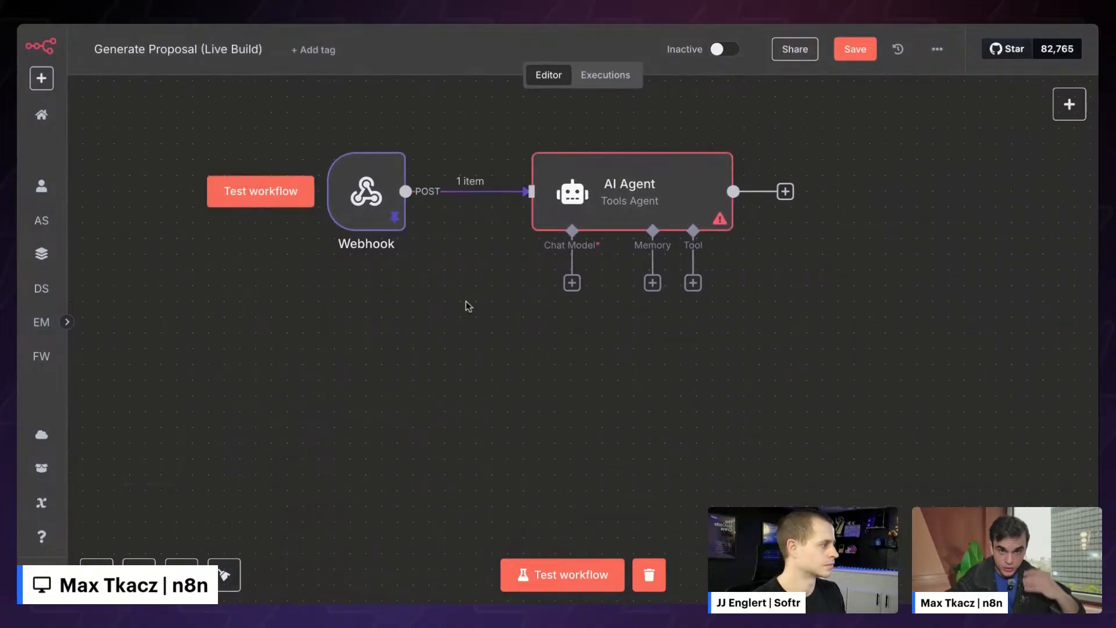
- Attach an OpenAI Chat Model to the AI Agent's Chat Model slot
left_click(572, 283)
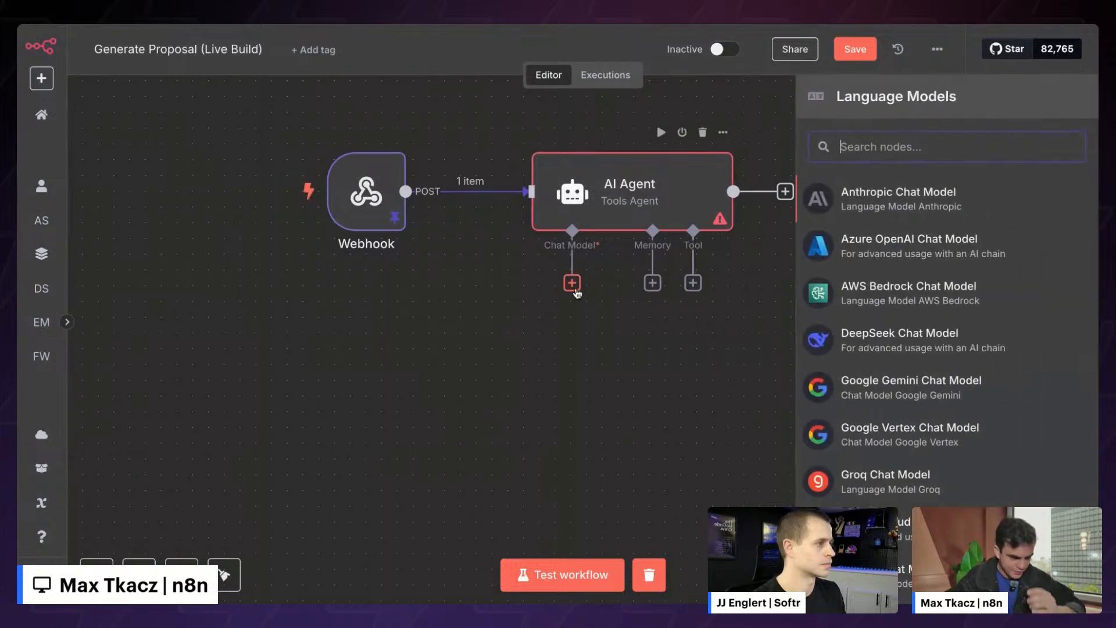
scroll(928, 349, "down", 5)
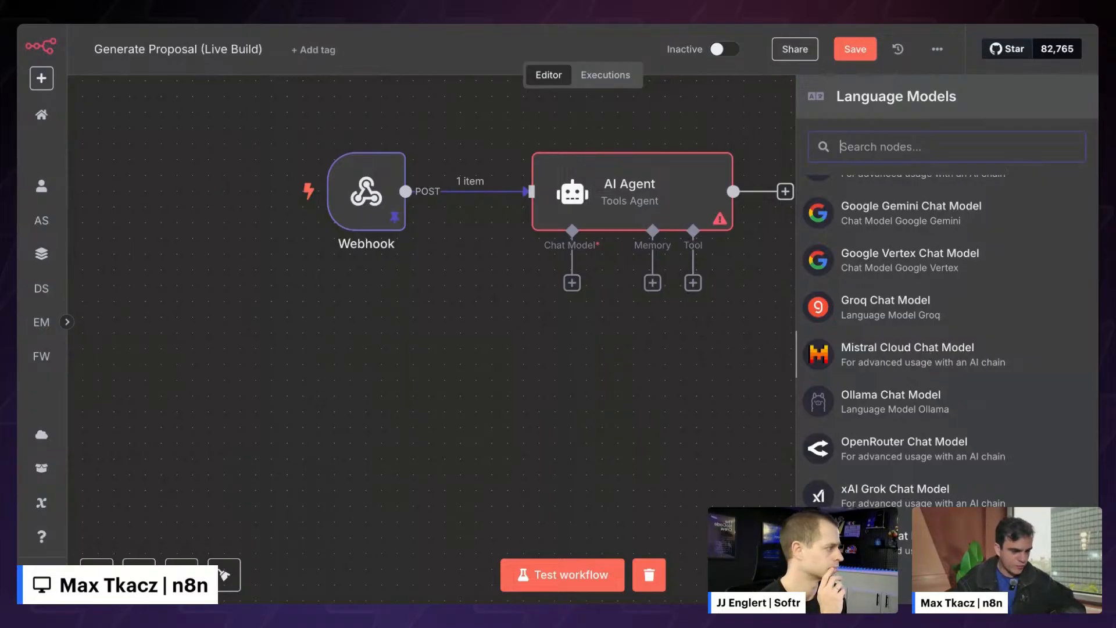
scroll(864, 318, "up", 5)
scroll(896, 328, "down", 5)
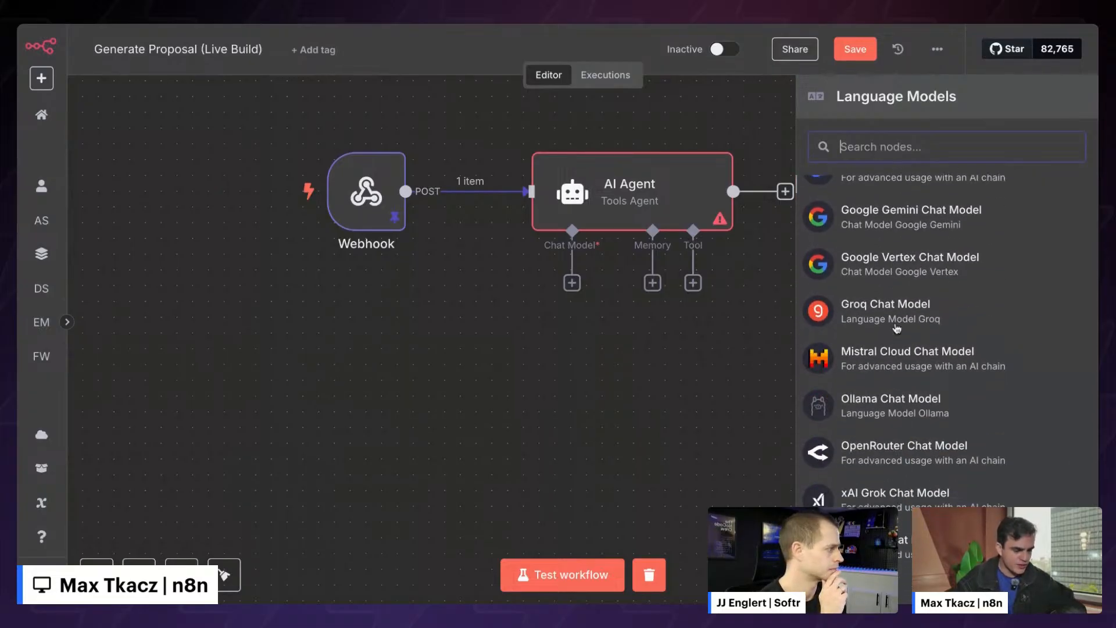
scroll(967, 477, "down", 1)
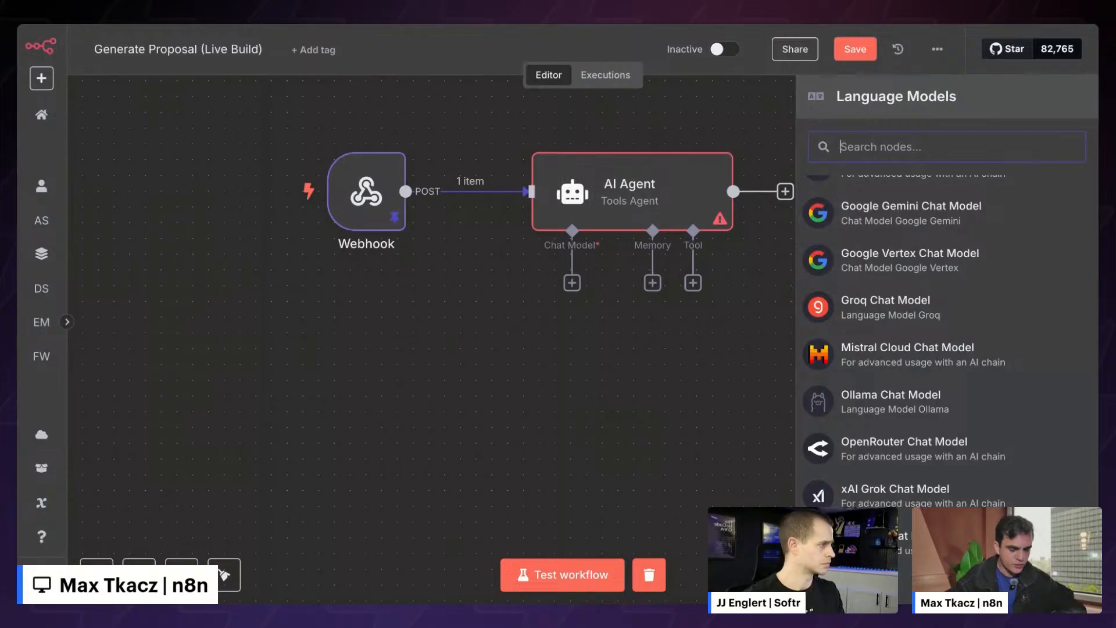
left_click(907, 547)
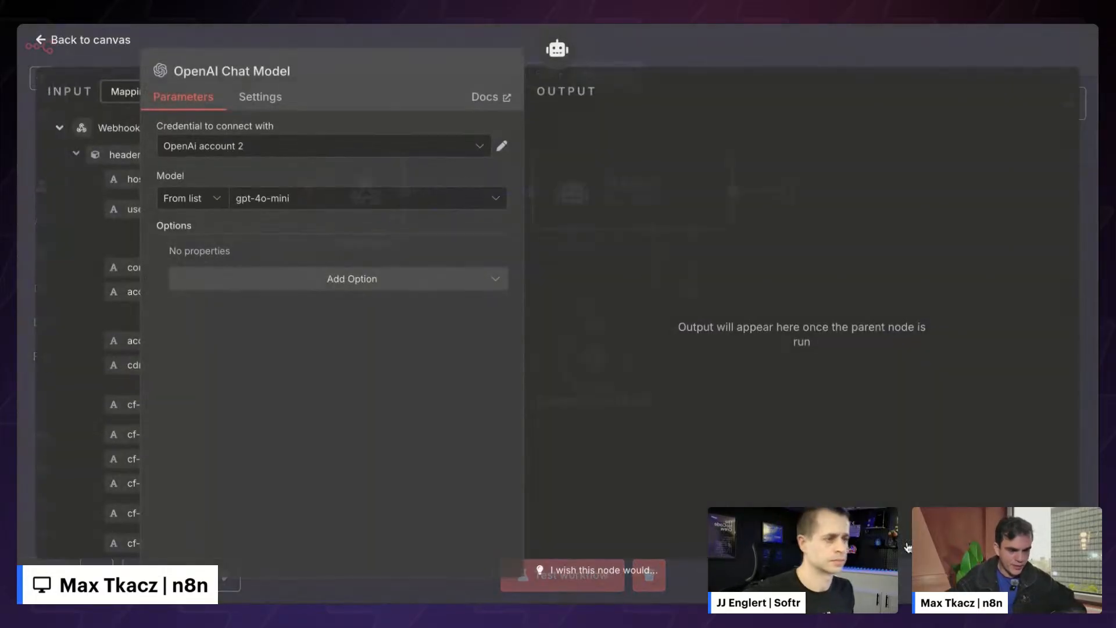
- Keep the existing OpenAI credential after starting and discarding a new one
left_click(451, 140)
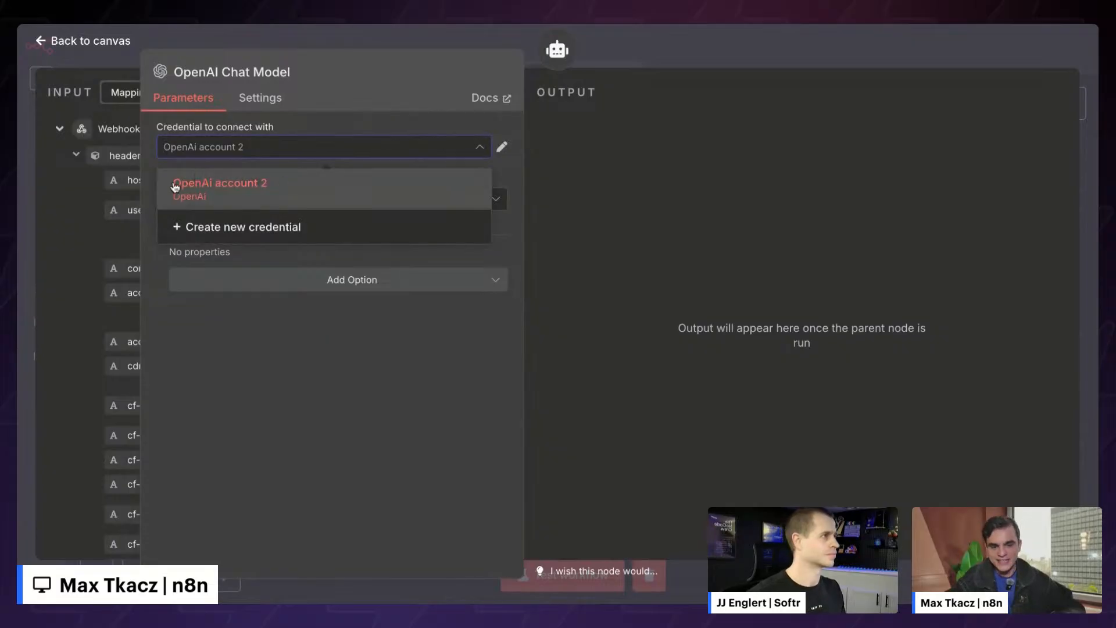
left_click(206, 230)
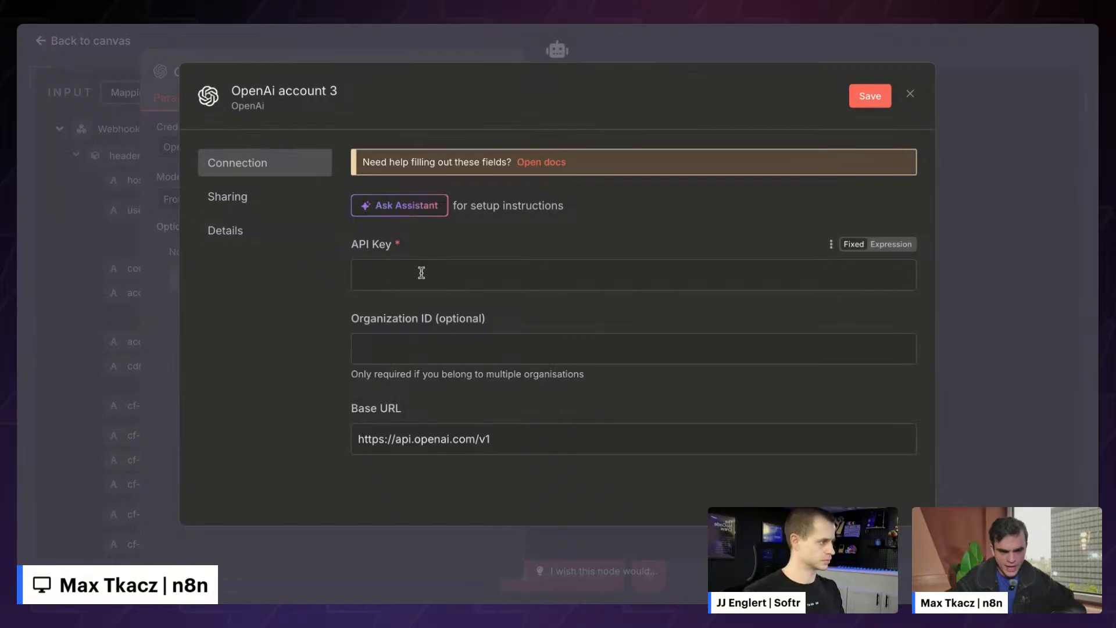
left_click(283, 91)
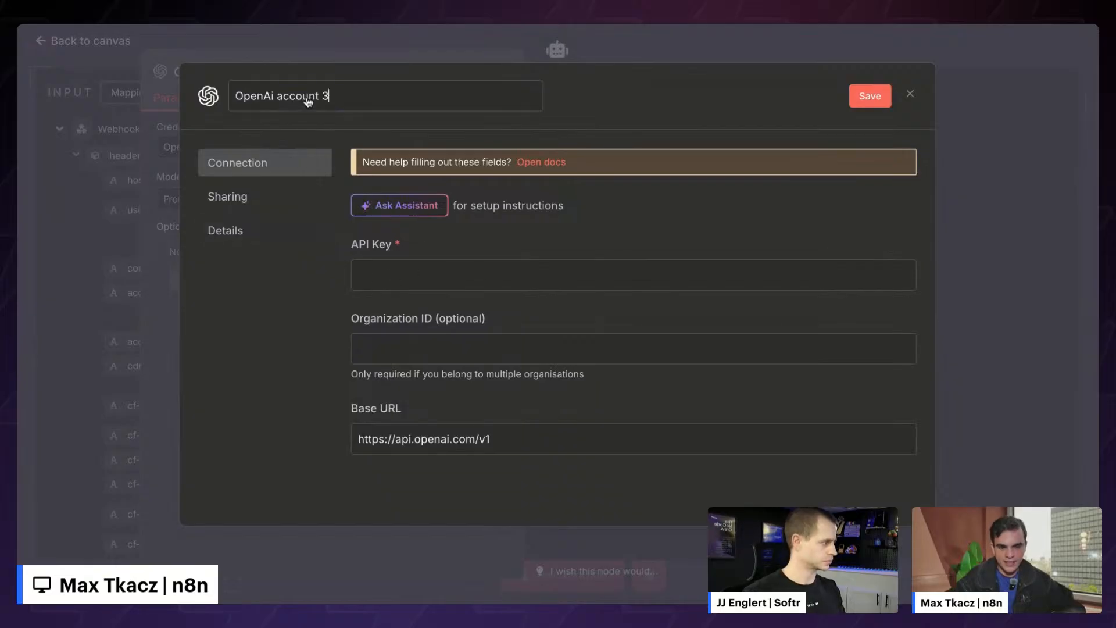
left_click(911, 96)
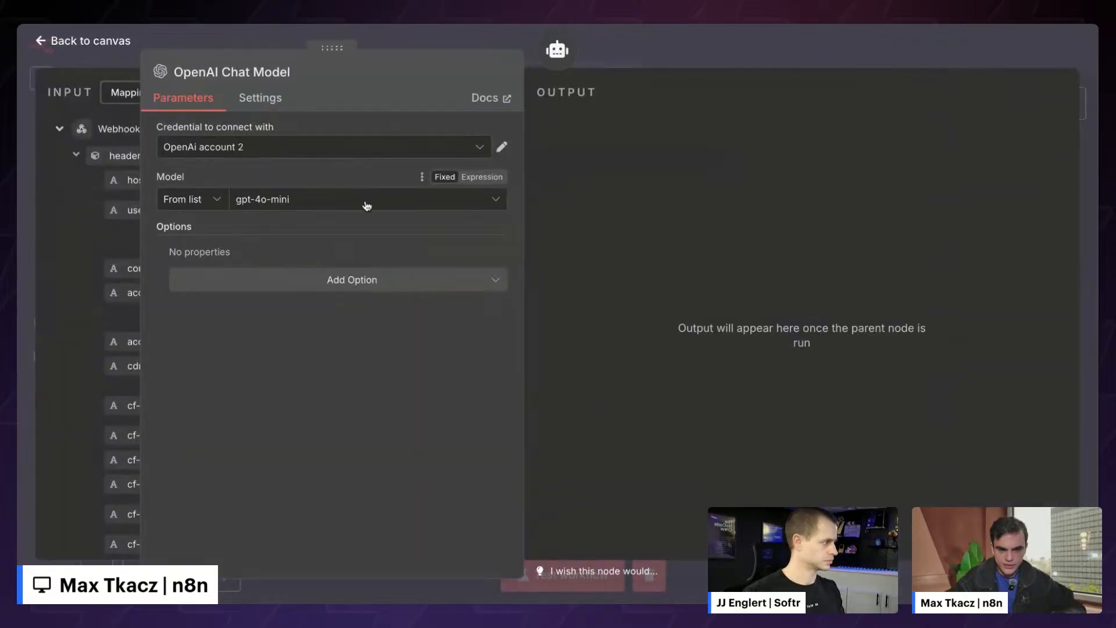
left_click_drag(360, 56, 567, 55)
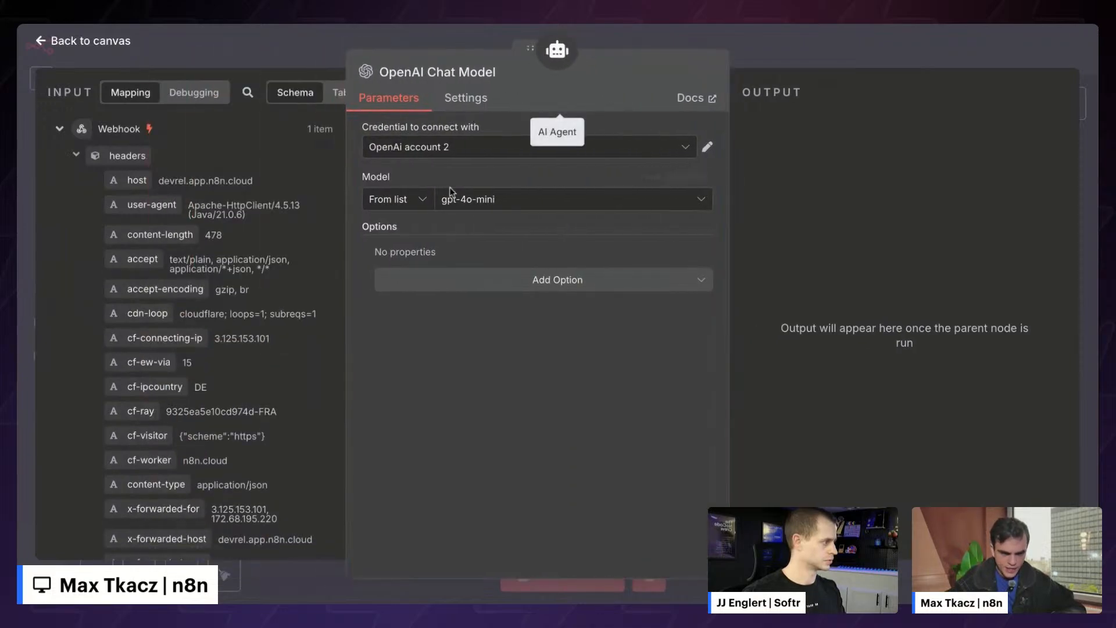
- Set the chat model to gpt-4.1 without adding any extra options
left_click(518, 202)
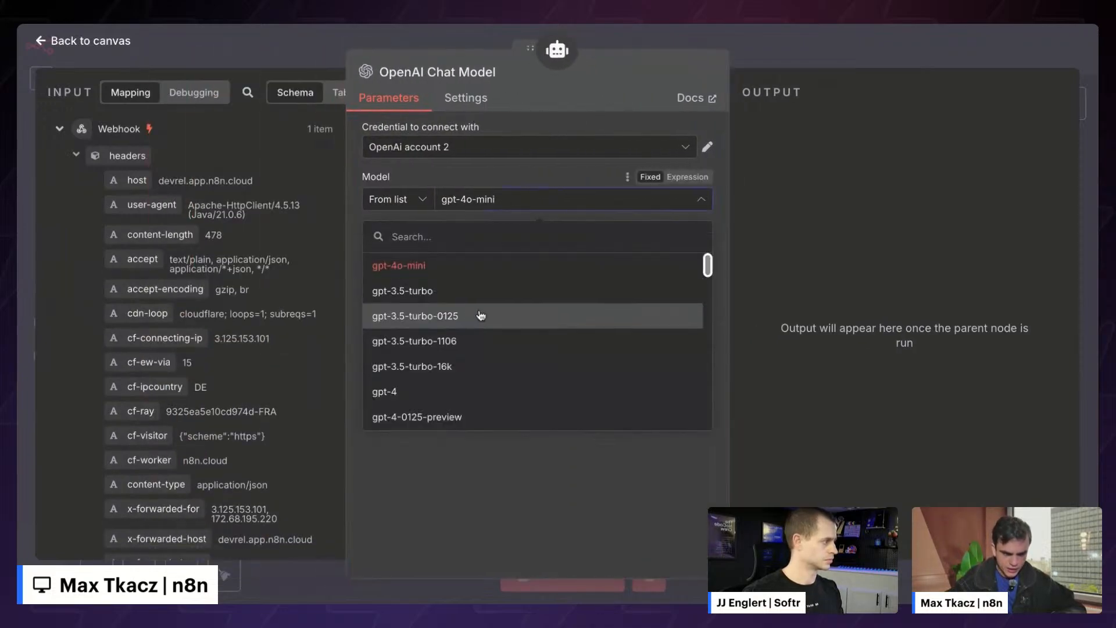
scroll(480, 319, "down", 4)
scroll(478, 325, "down", 3)
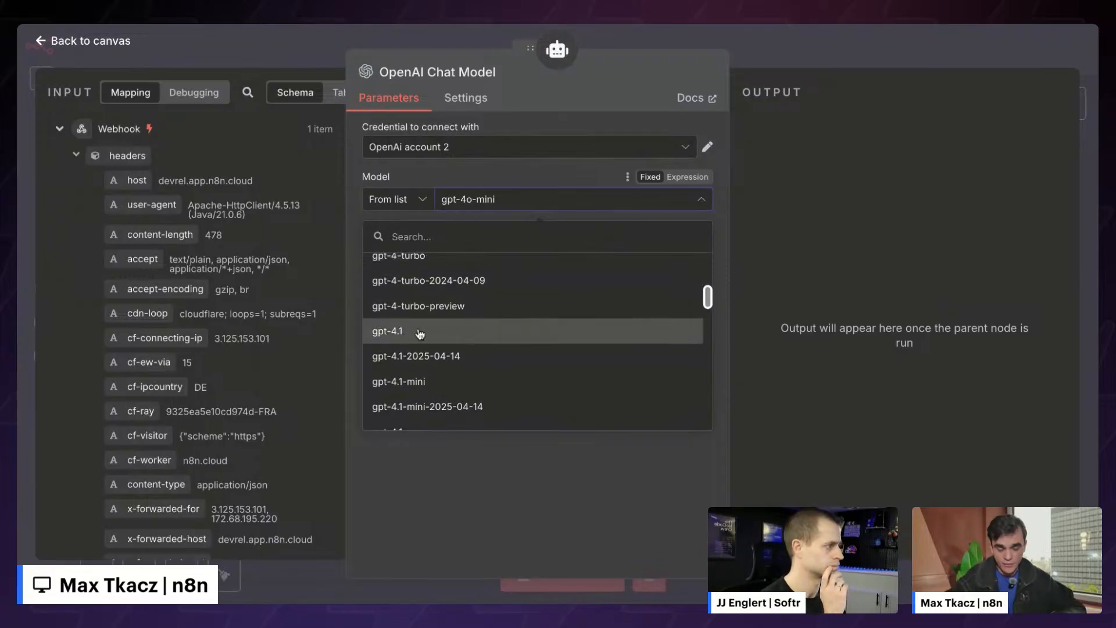
left_click(419, 332)
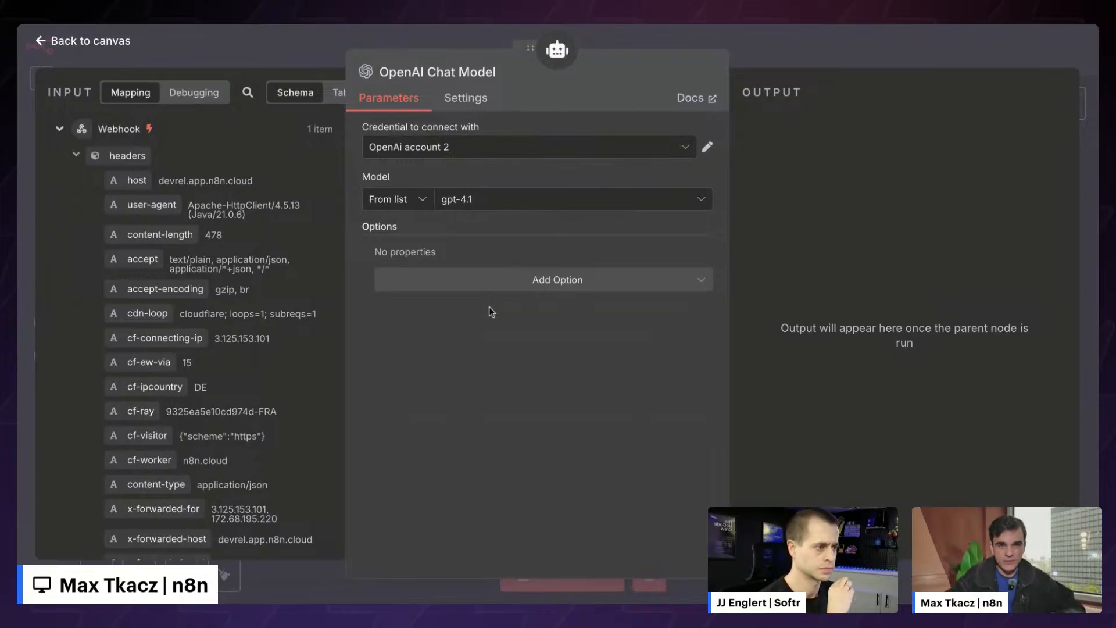
left_click(537, 284)
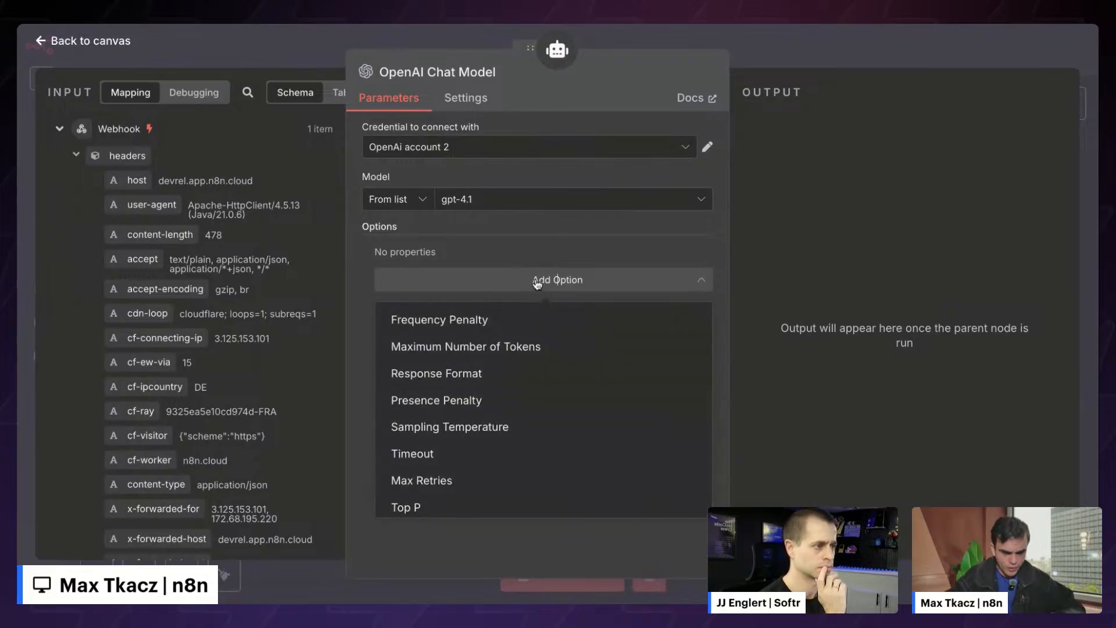
scroll(519, 321, "up", 1)
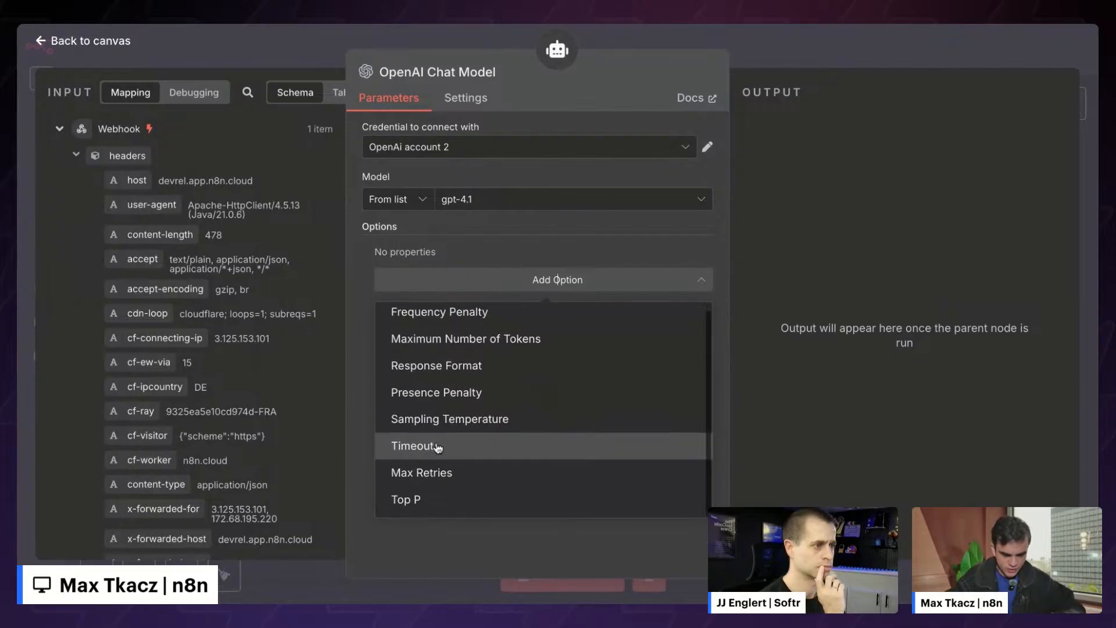
left_click(884, 208)
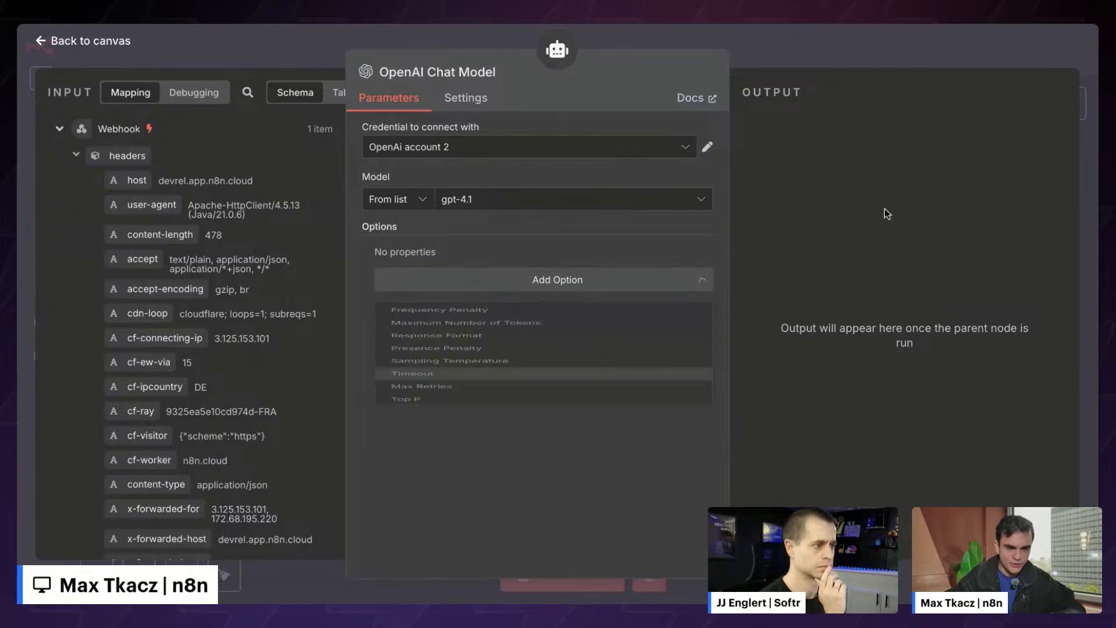
- Return to the canvas and open the AI Agent node's parameters
left_click(782, 43)
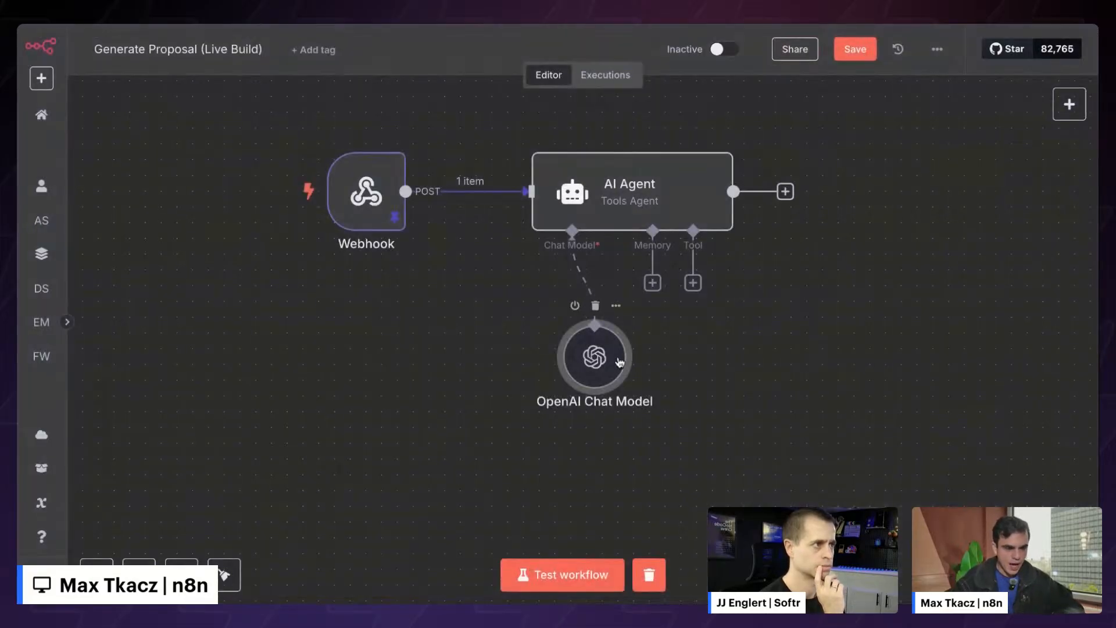
scroll(696, 361, "right", 4)
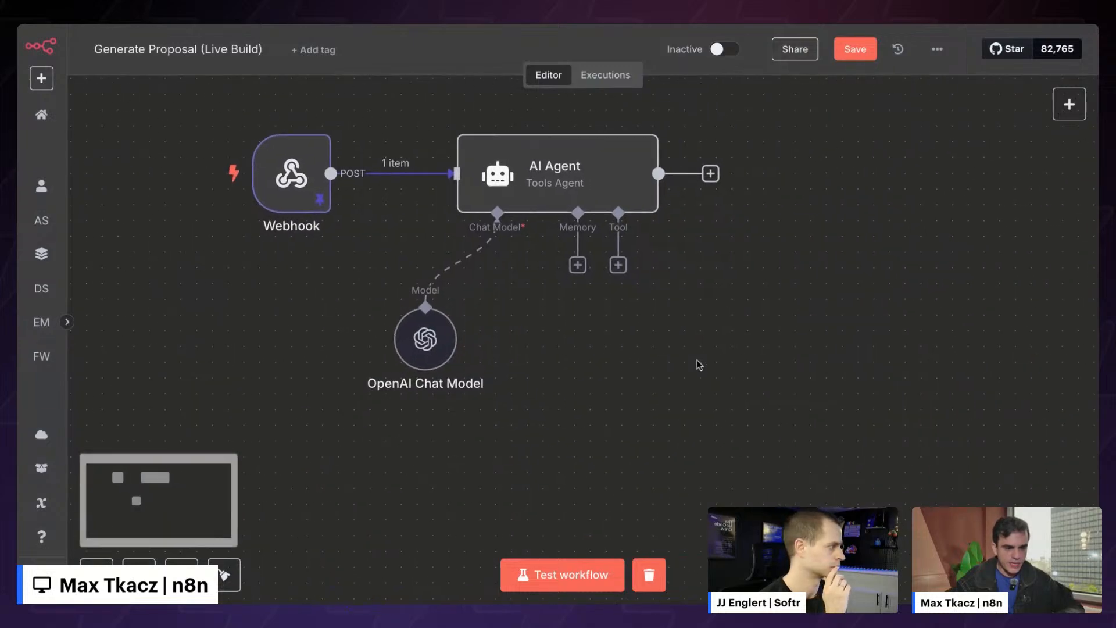
mouse_move(516, 171)
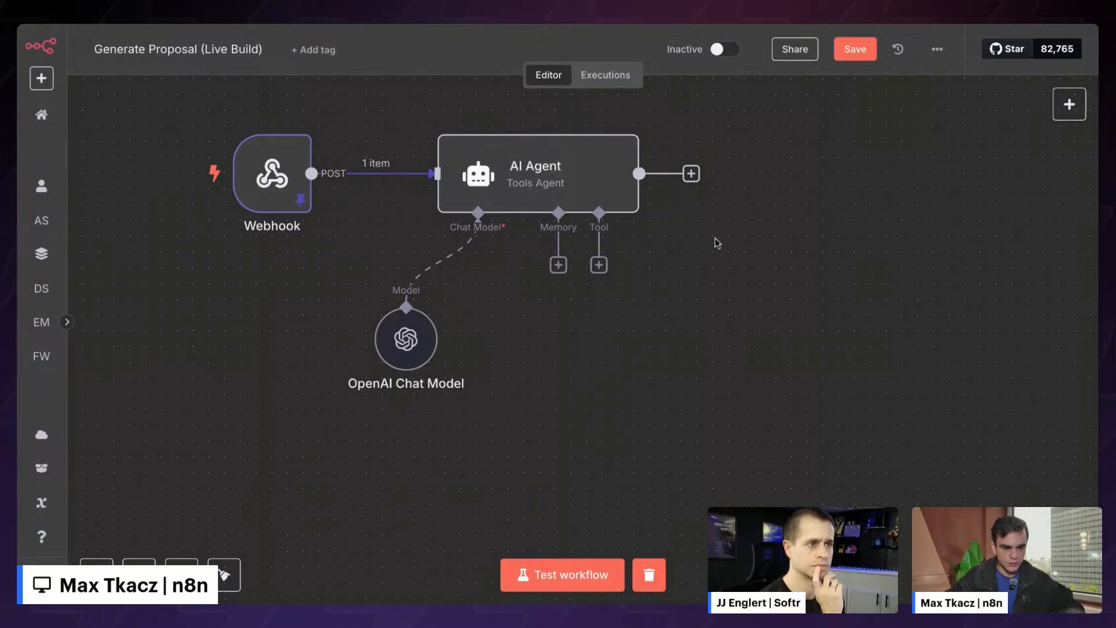
double_click(521, 160)
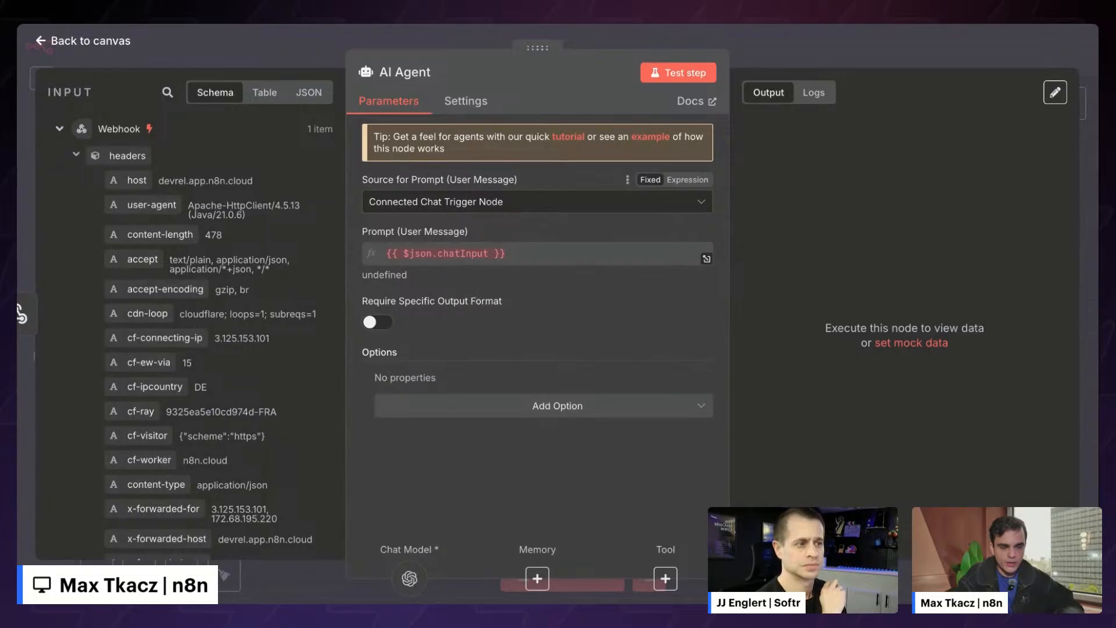
- Switch the agent's prompt source to Define below, enlarge the box, and paste the proposal prompt
left_click(537, 202)
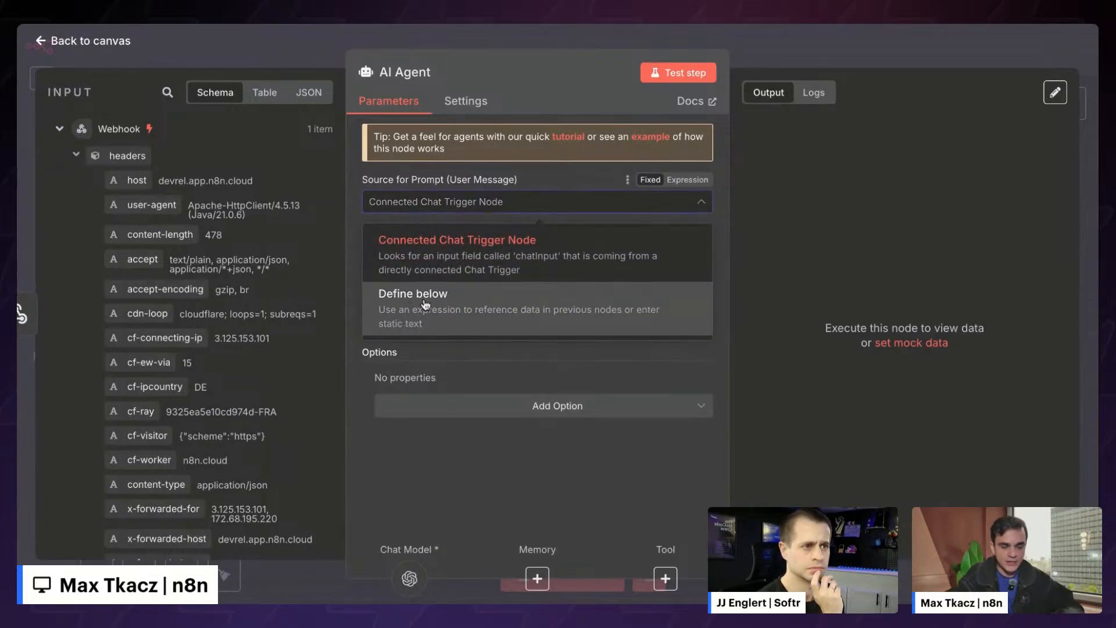
left_click(445, 308)
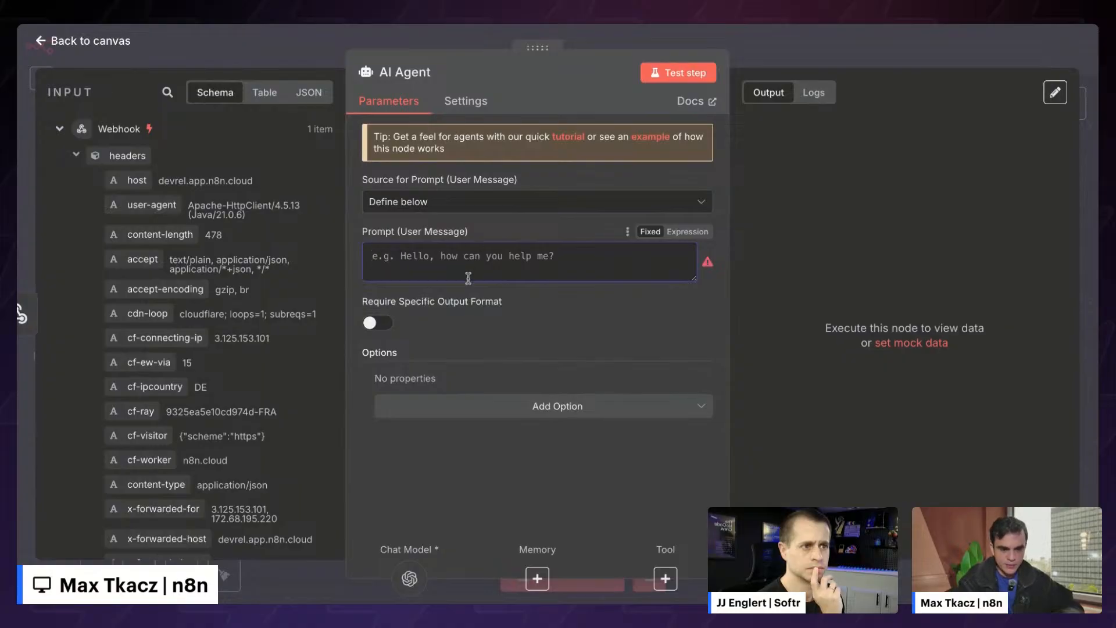
left_click_drag(691, 277, 692, 442)
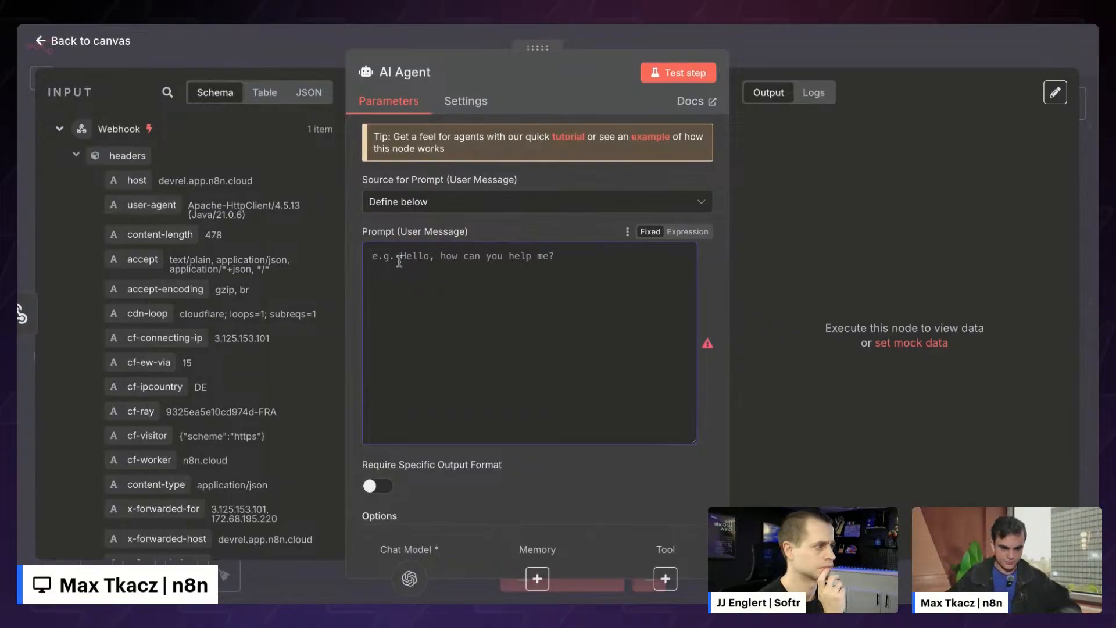
type("Output a proposal in structured format, given the input details below:  - Property Name: - Property Address: - Property Landlord: - Property ID: - Service type: - Technician Name: - Tenant: - Technician notes:")
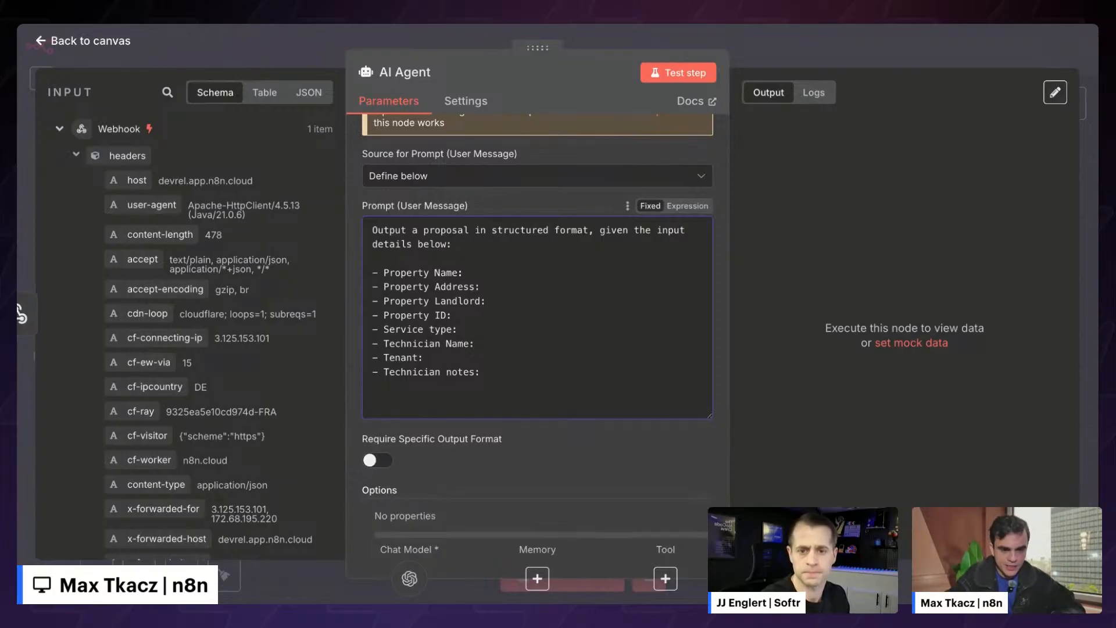
- Convert the pasted proposal prompt to an Expression and open it in the full-size editor
scroll(358, 159, "down", 1)
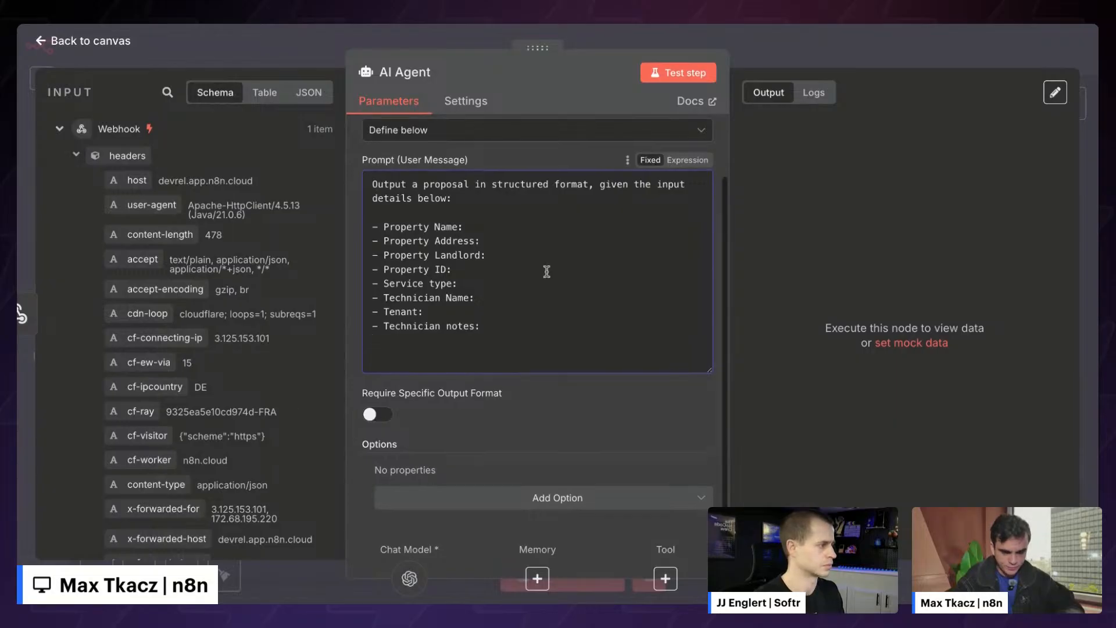
left_click(459, 504)
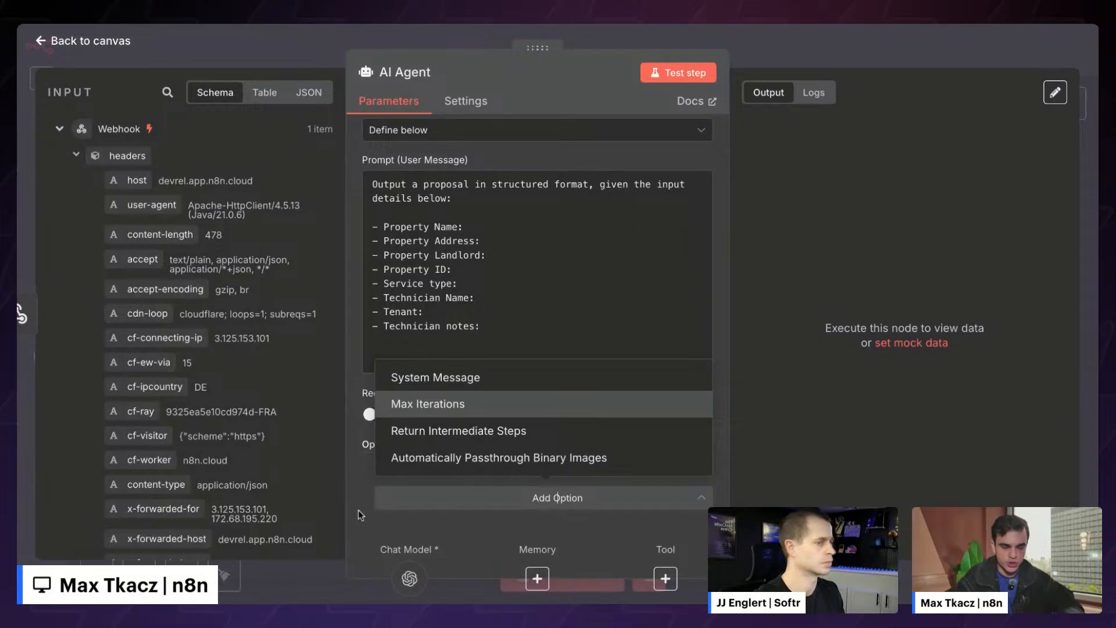
left_click(368, 499)
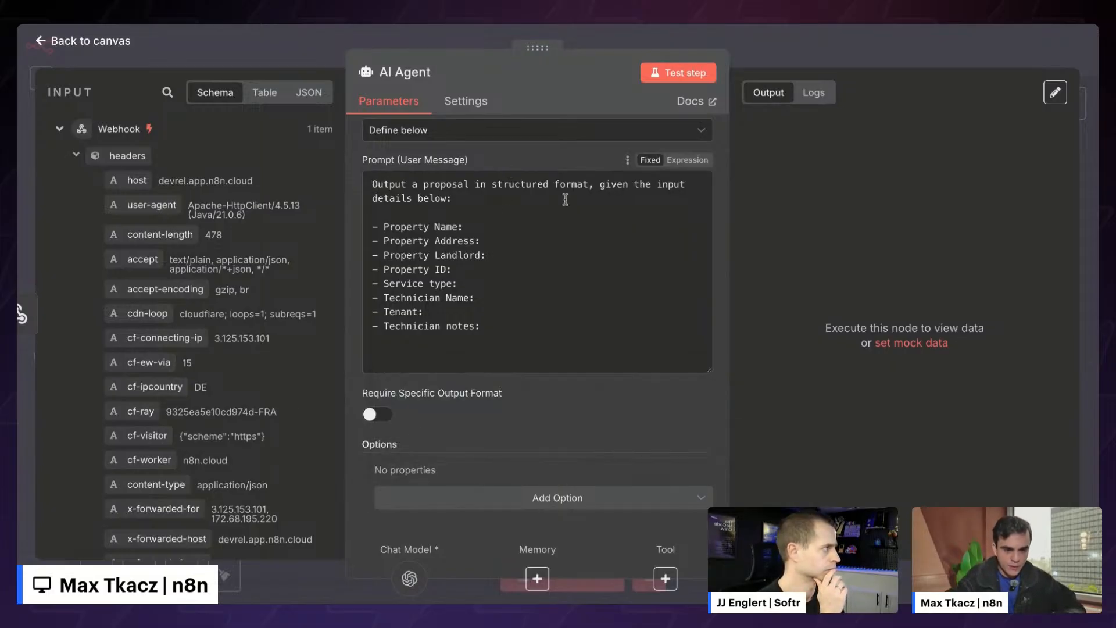
left_click(588, 214)
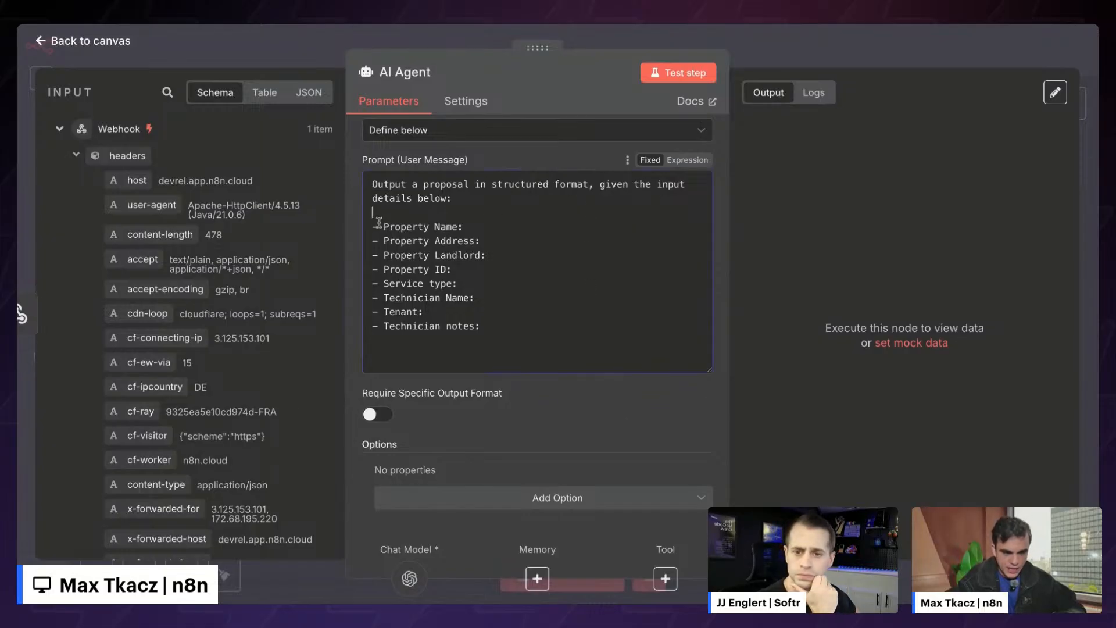
left_click_drag(378, 226, 498, 325)
left_click(498, 327)
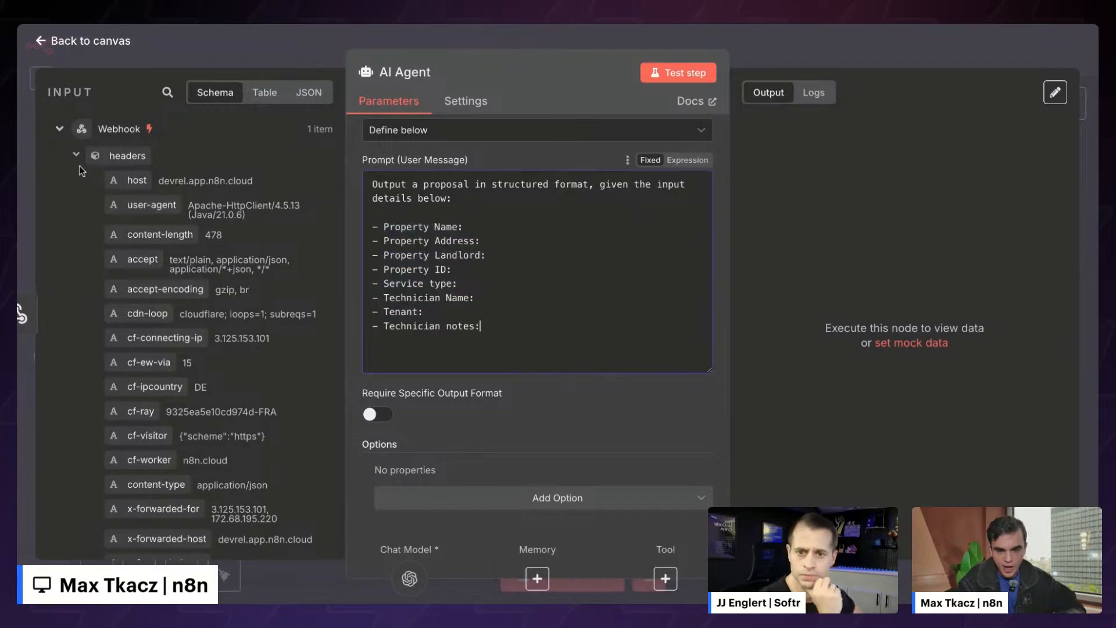
left_click(76, 155)
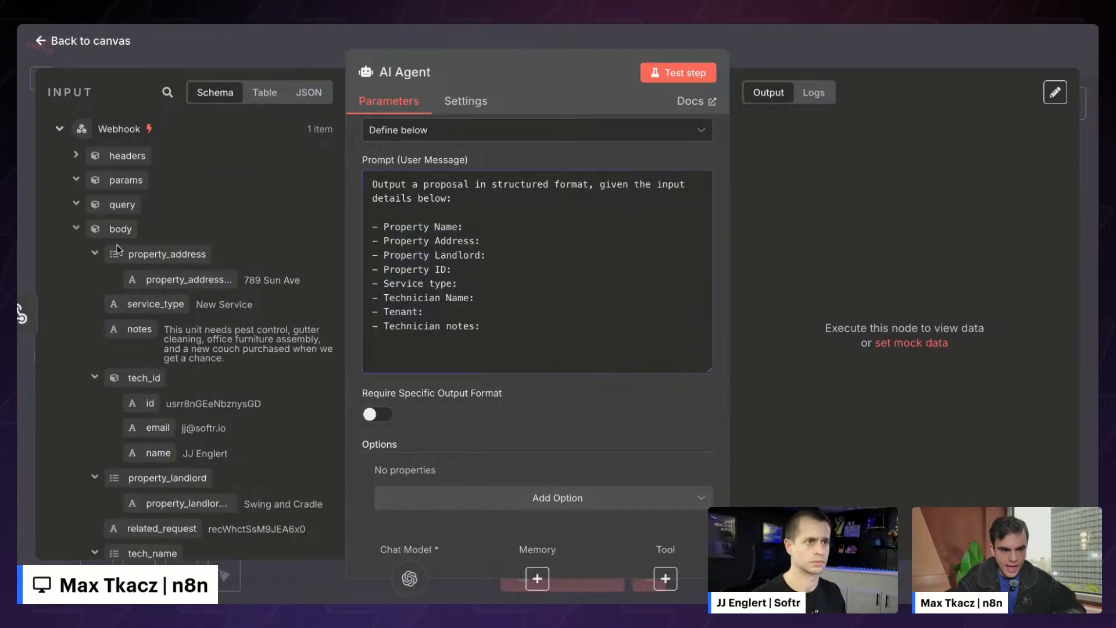
left_click(688, 161)
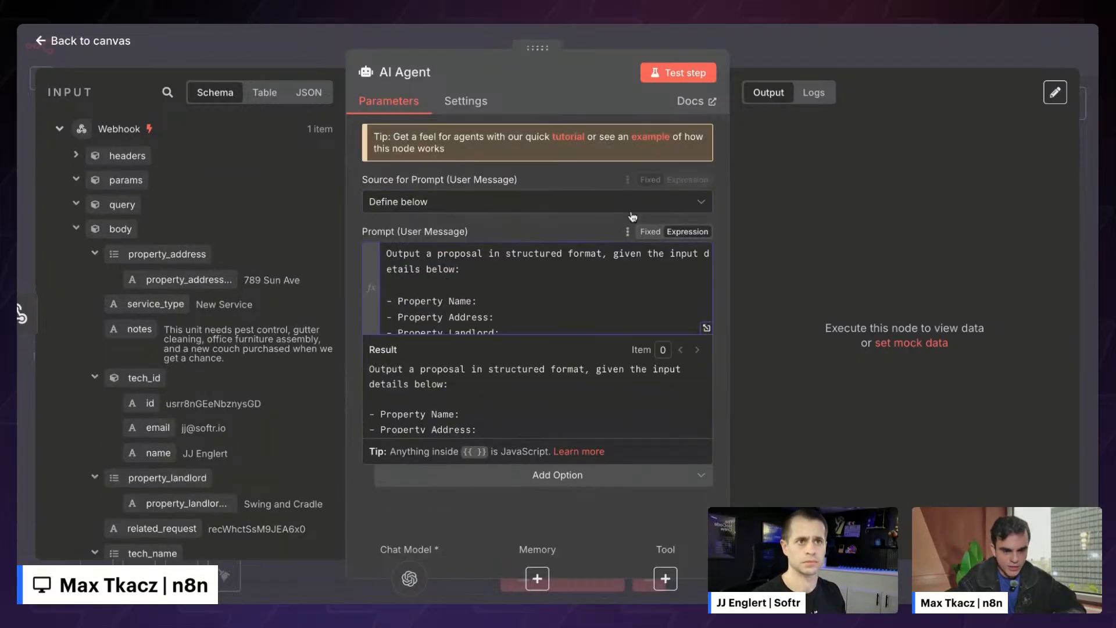
scroll(639, 312, "down", 1)
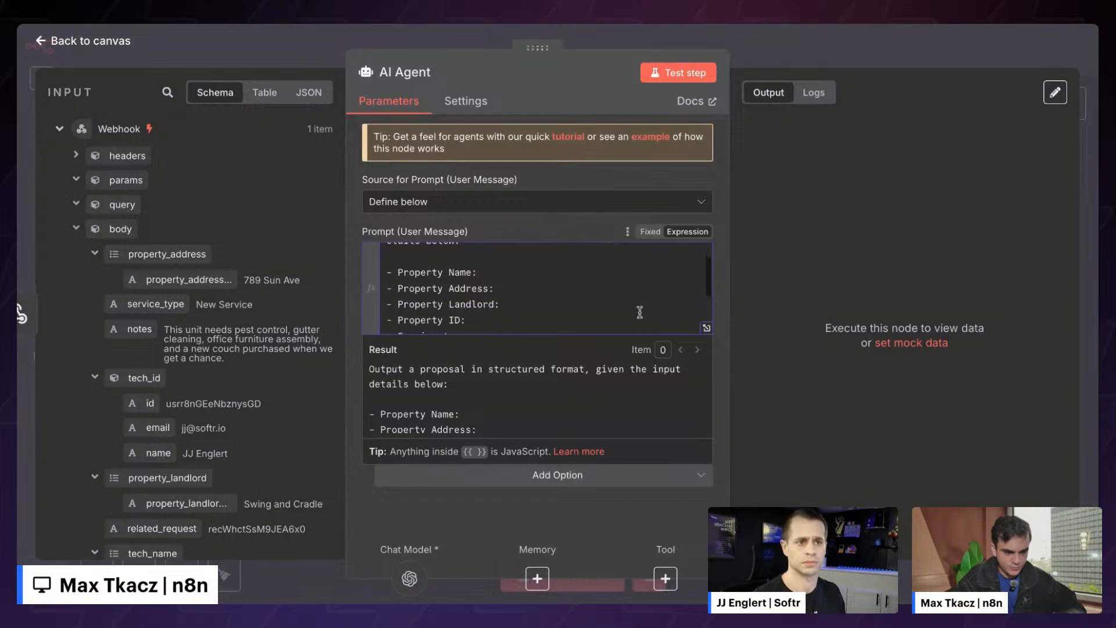
left_click(706, 327)
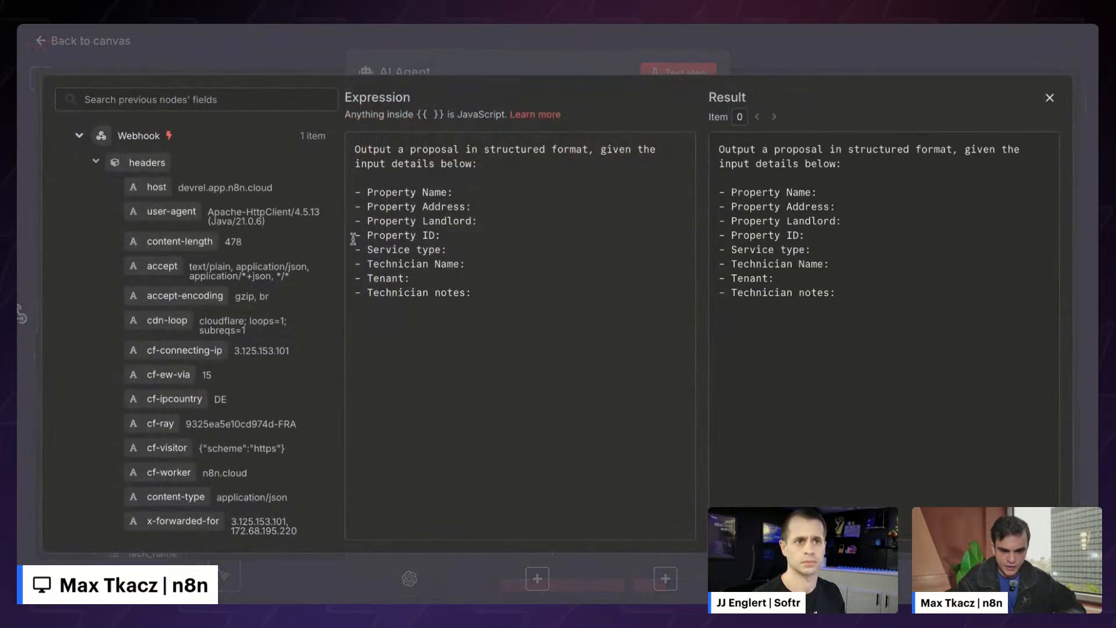
- Insert the property_address field after Property Address, backing out a typed {{ on Property Name
left_click(94, 162)
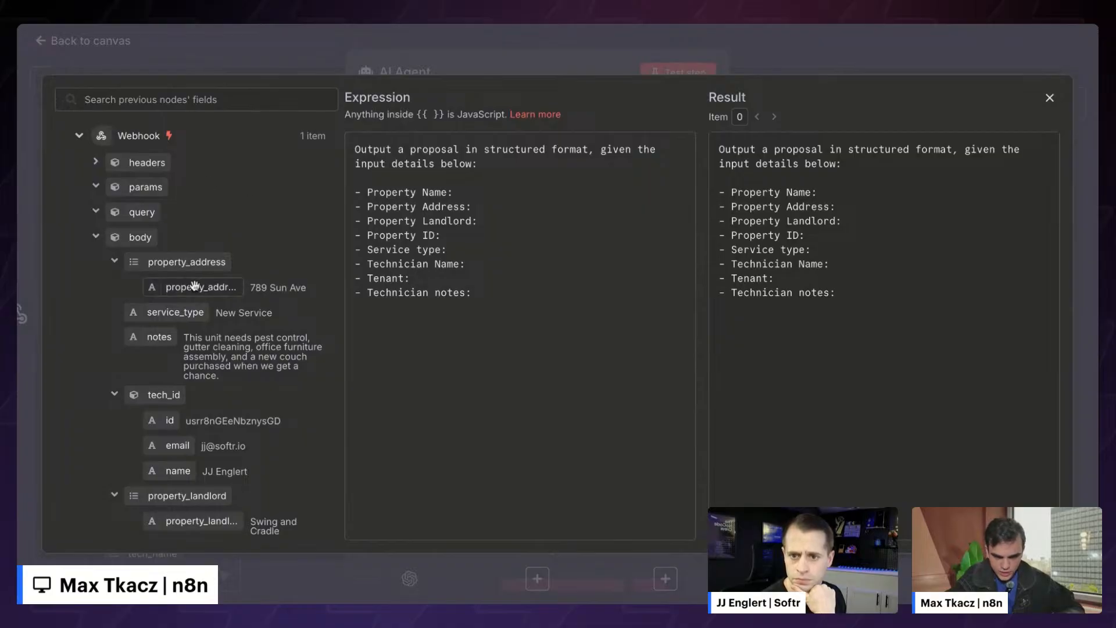
left_click_drag(195, 284, 494, 207)
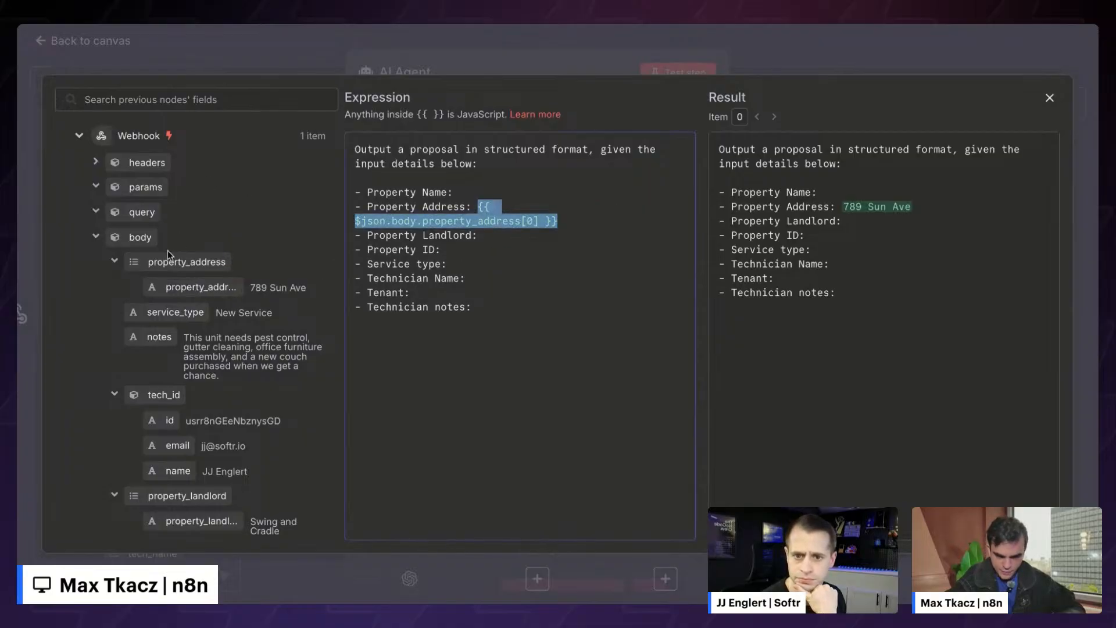
scroll(168, 249, "down", 5)
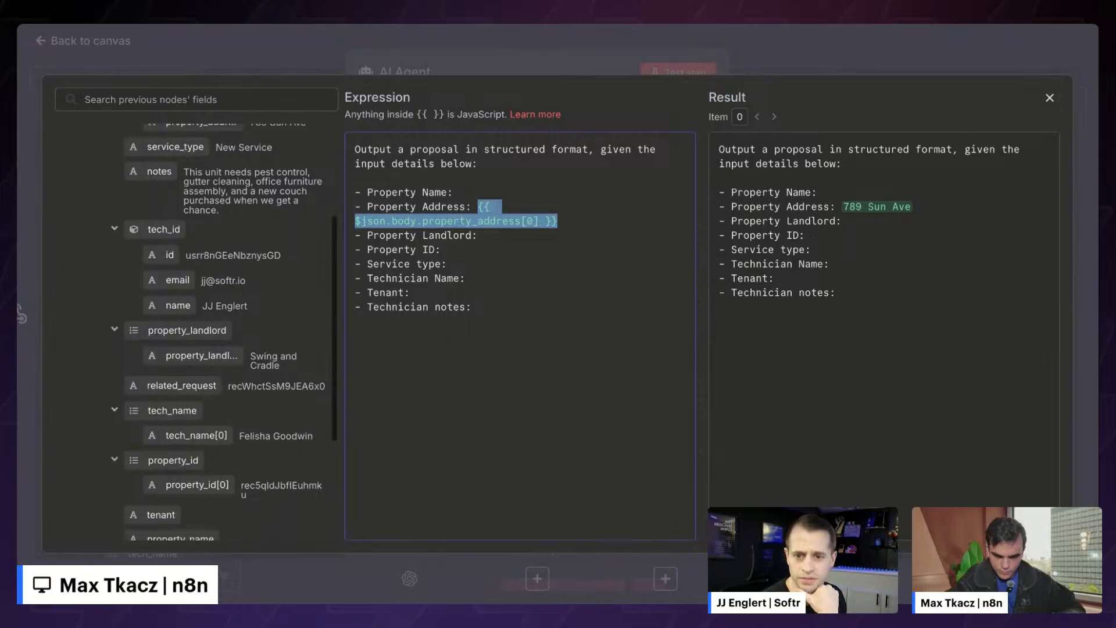
scroll(167, 250, "down", 3)
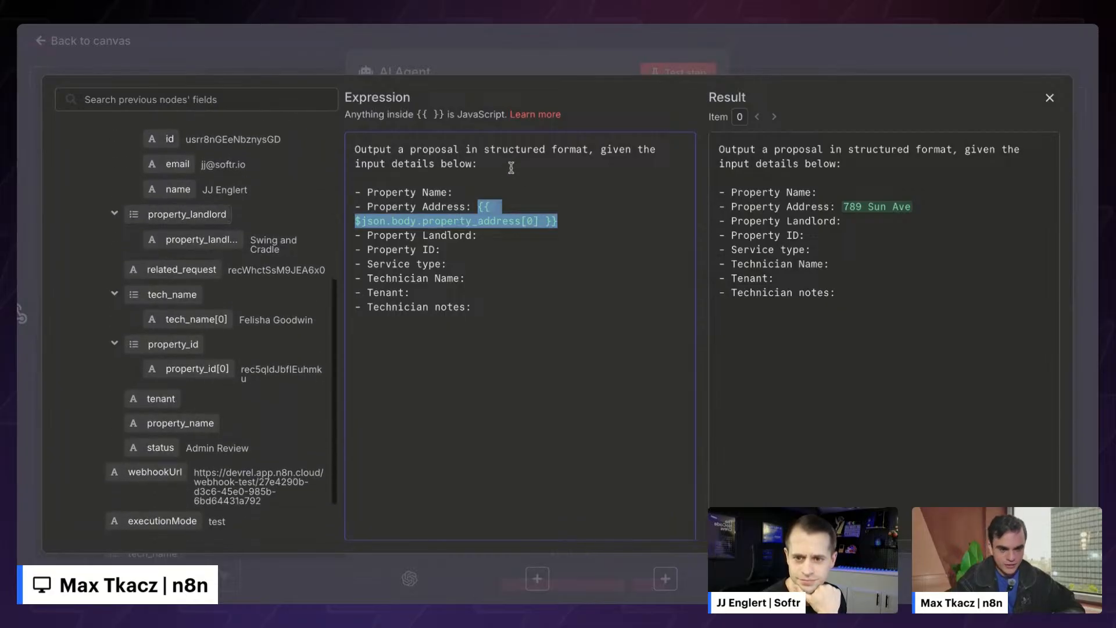
left_click(489, 190)
type("{{")
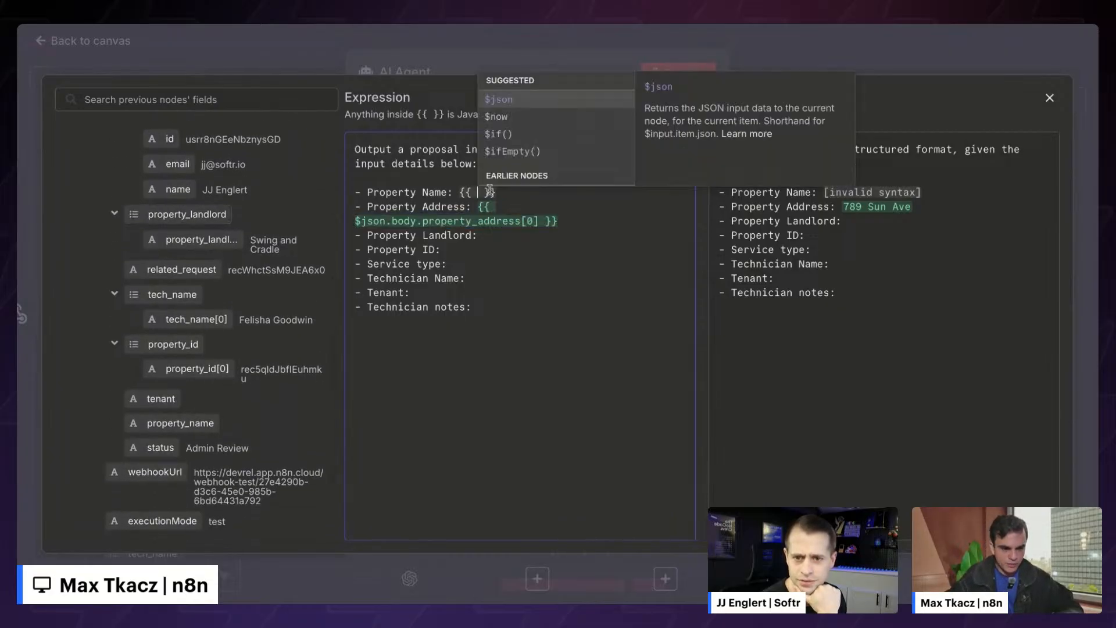
key("Down")
key("Down")
key("Down")
key("BackSpace")
key("BackSpace")
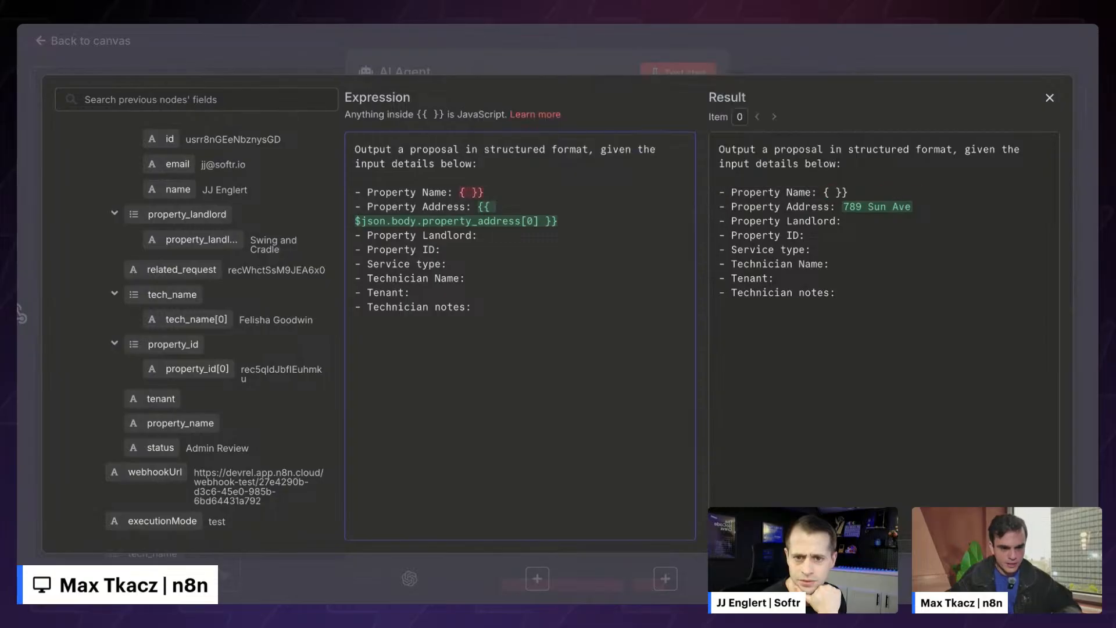
key("BackSpace")
key("BackSpace")
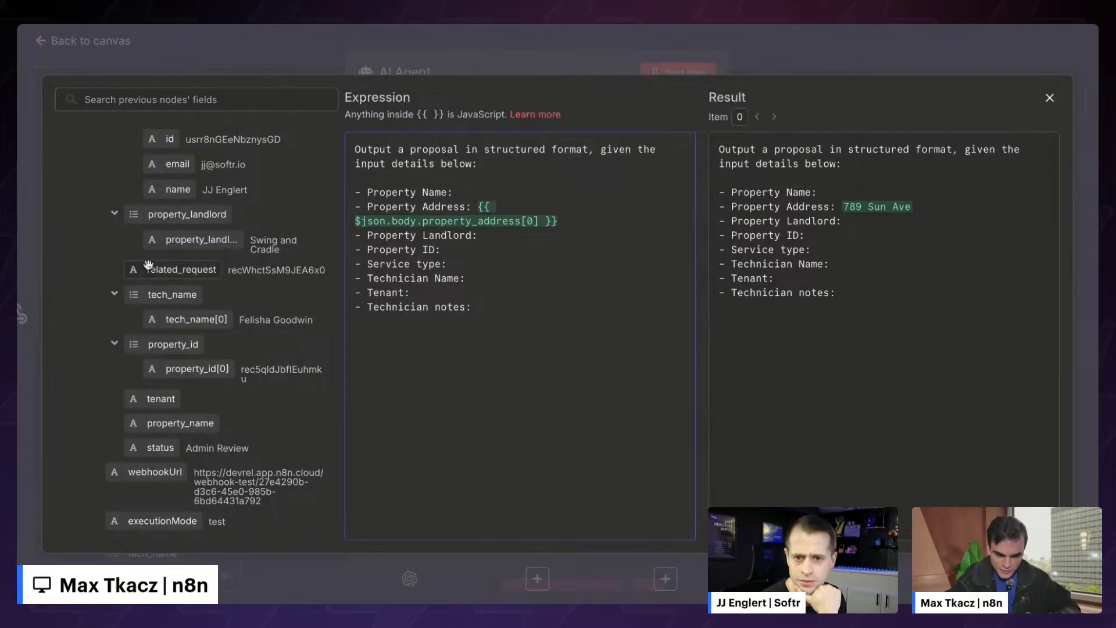
scroll(148, 265, "down", 2)
scroll(149, 265, "up", 3)
scroll(149, 265, "up", 4)
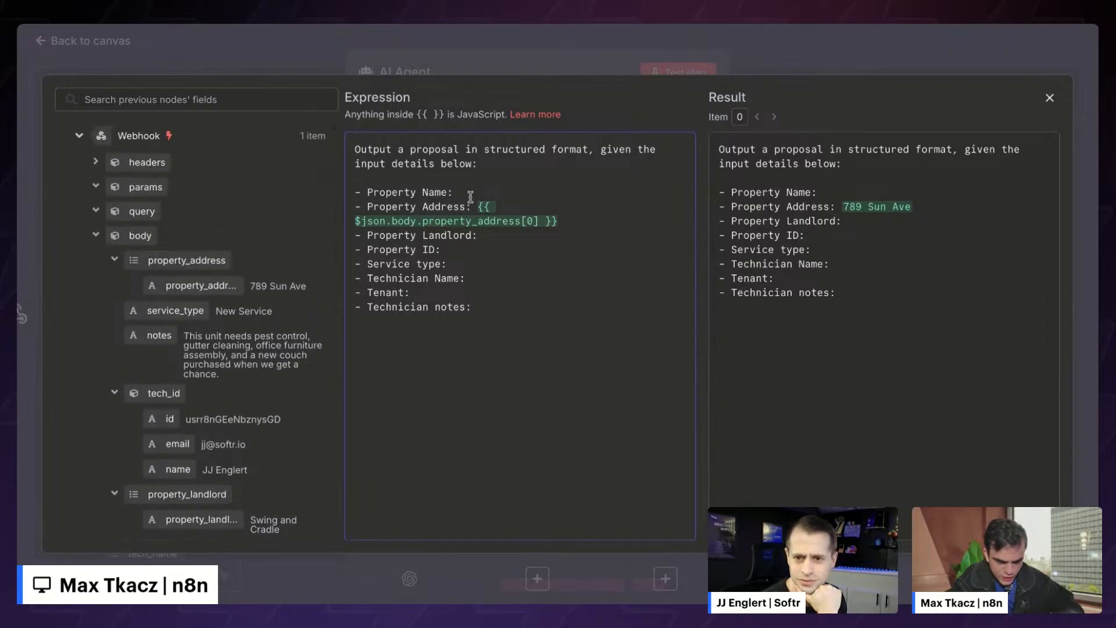
- Search 'land' and 'name' to insert property_landlord and property_name into their prompt lines
left_click(192, 98)
type("land")
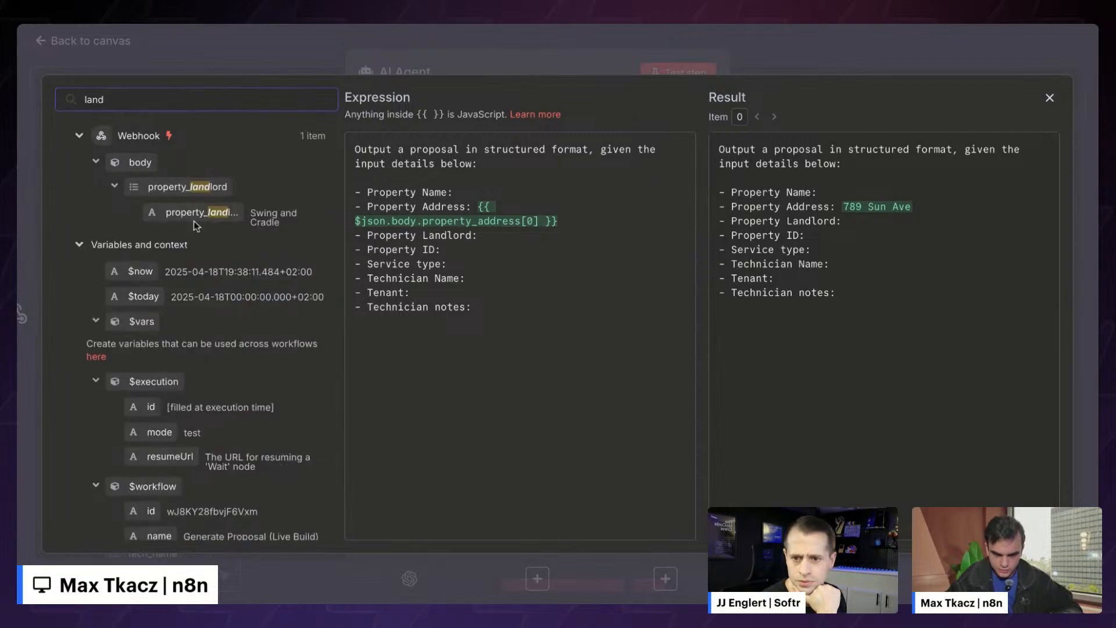
left_click_drag(196, 213, 494, 236)
double_click(187, 97)
key("BackSpace")
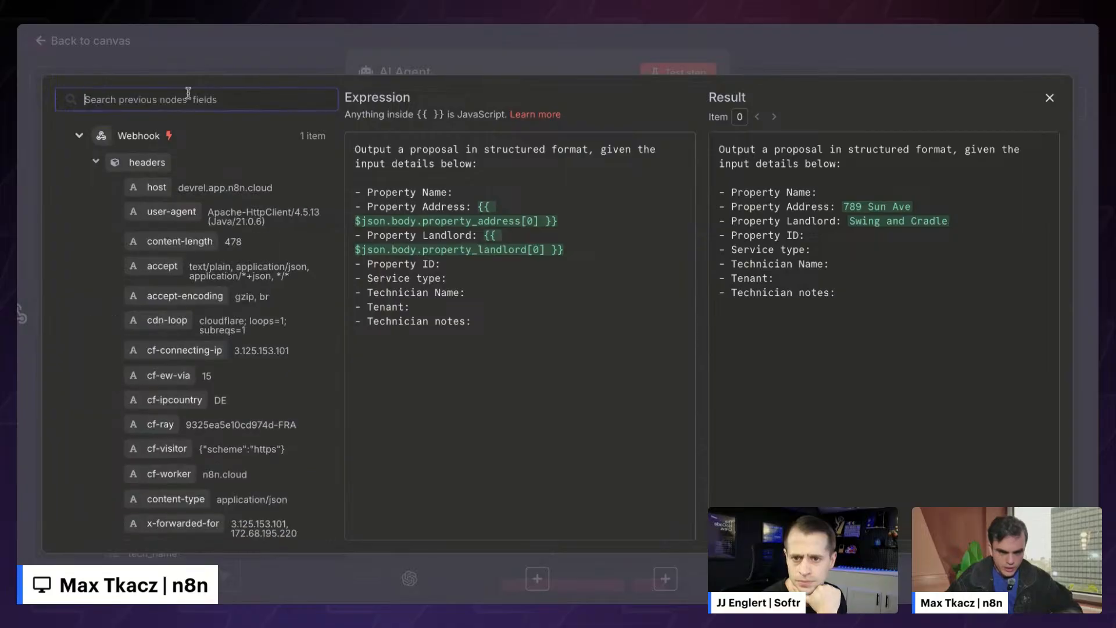
type("name")
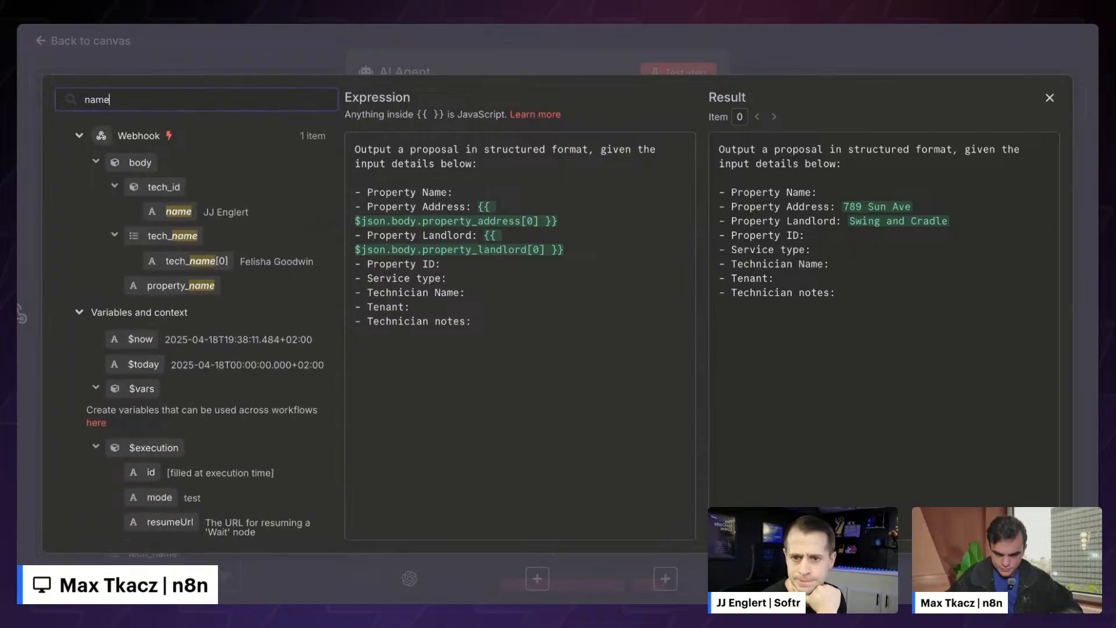
left_click_drag(177, 285, 556, 192)
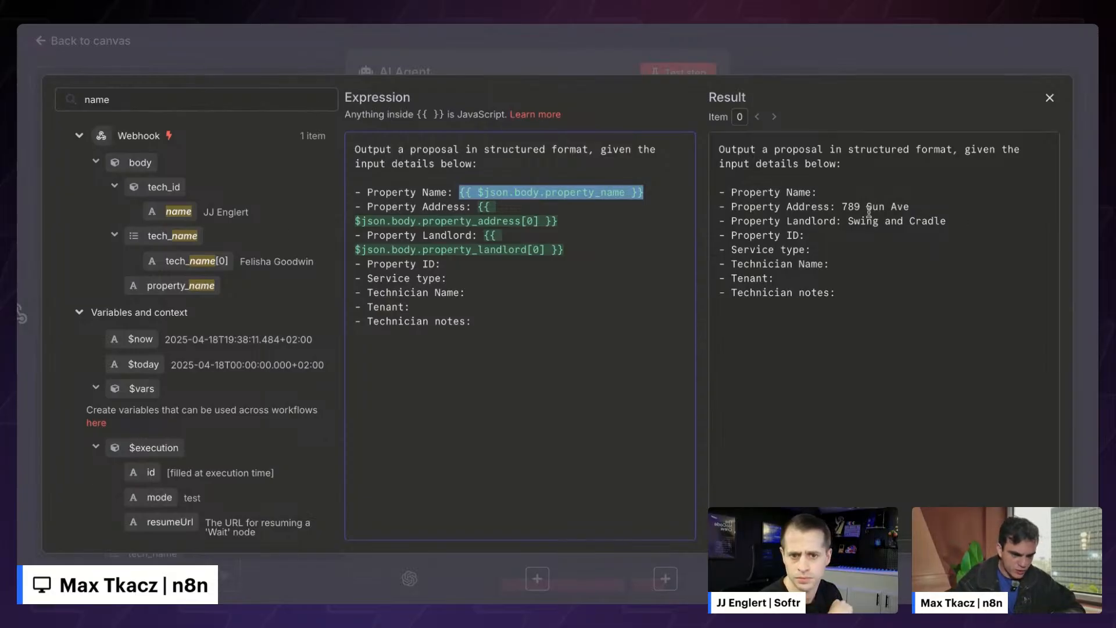
- Insert the property_id and service_type fields after Property ID and Service type
left_click_drag(720, 150, 882, 302)
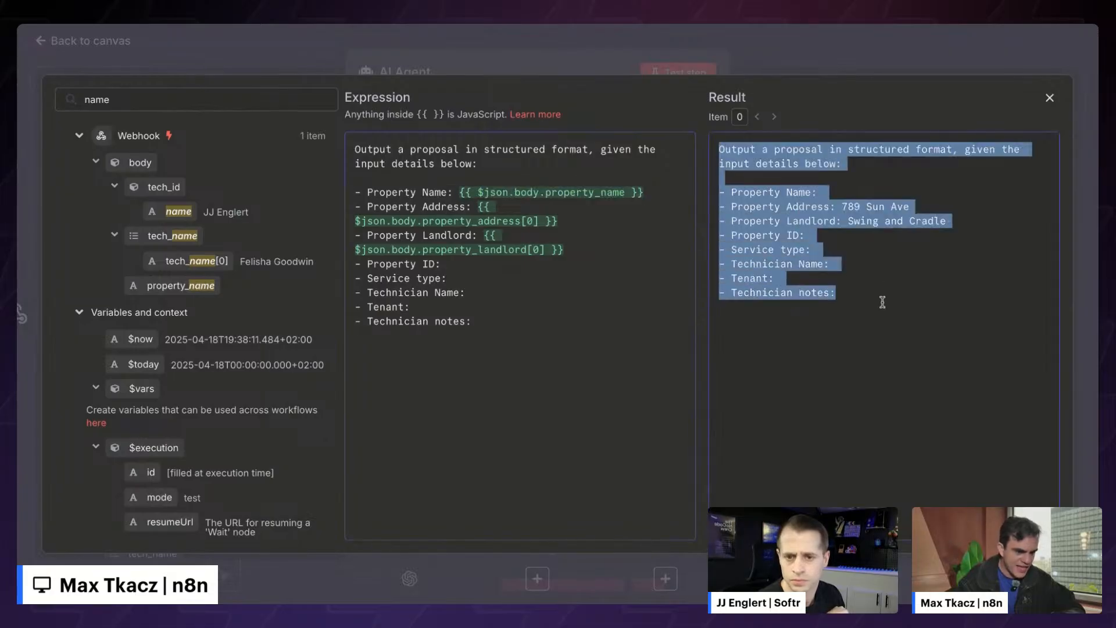
left_click(882, 302)
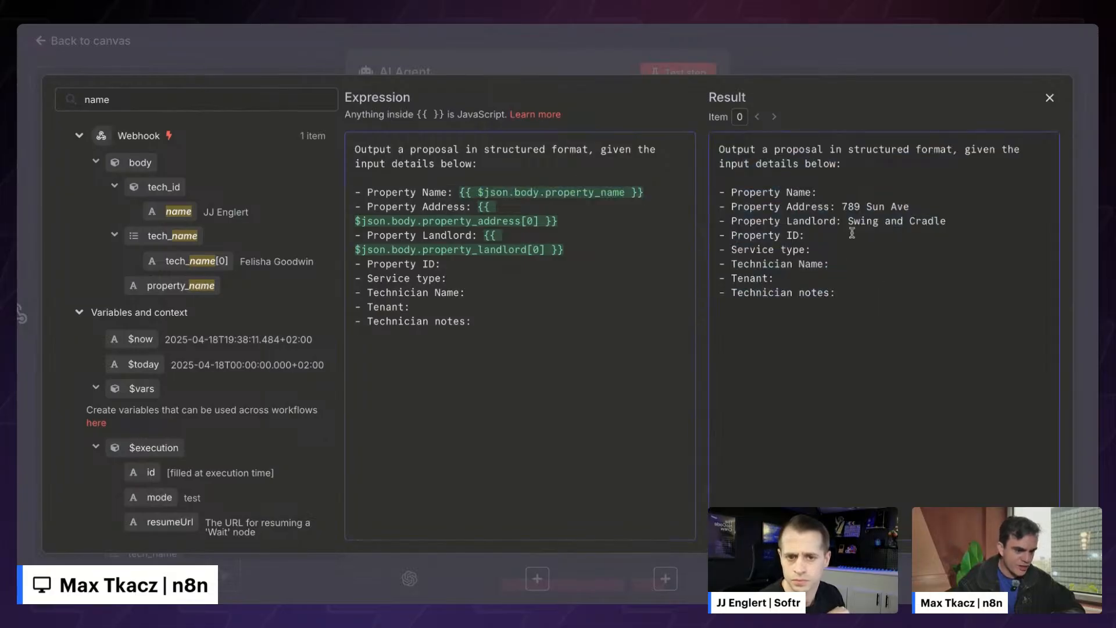
double_click(136, 96)
type("id")
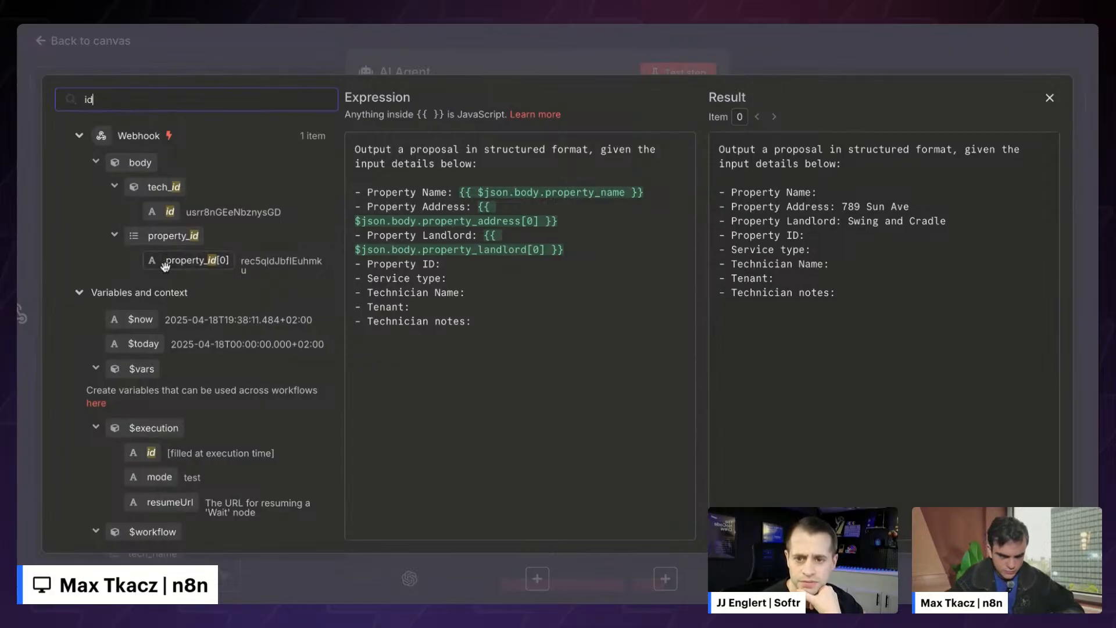
left_click_drag(165, 266, 491, 267)
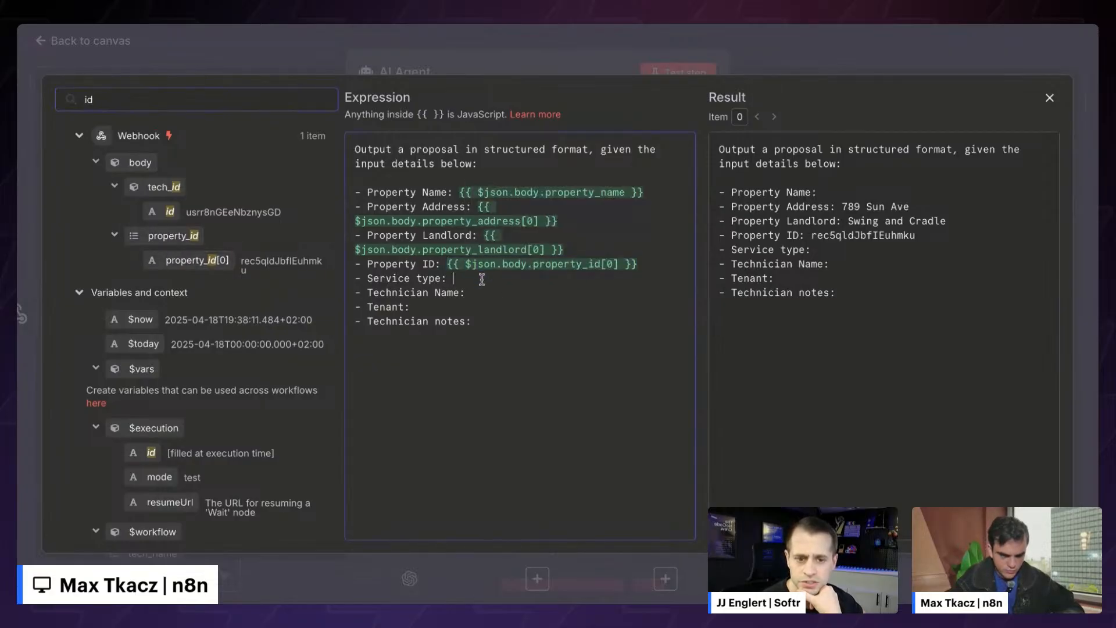
double_click(198, 99)
type("serv")
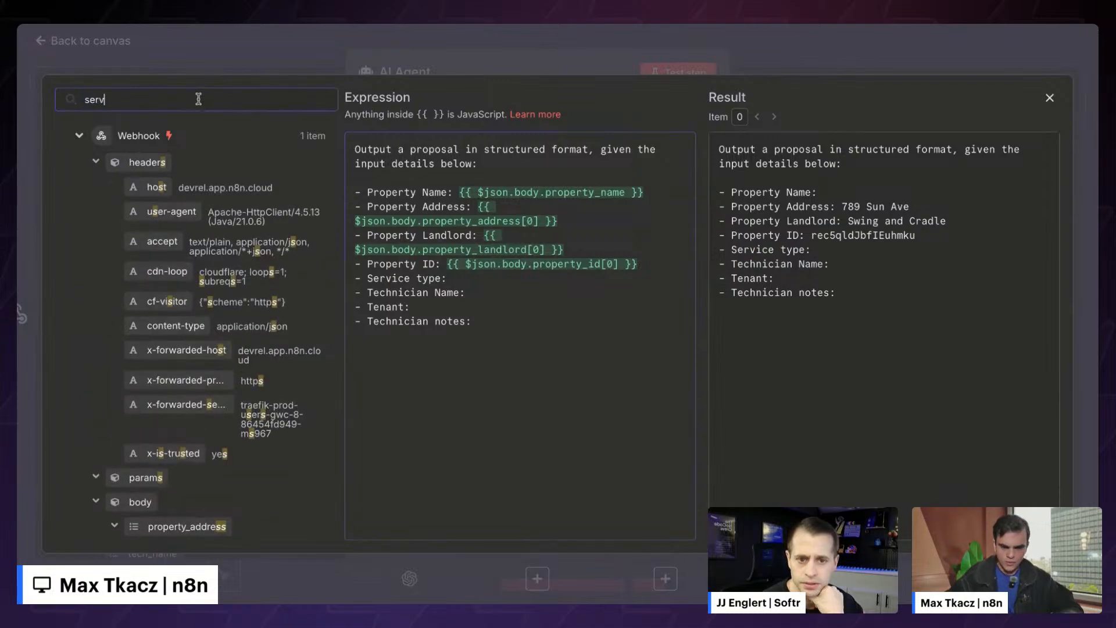
type("ic")
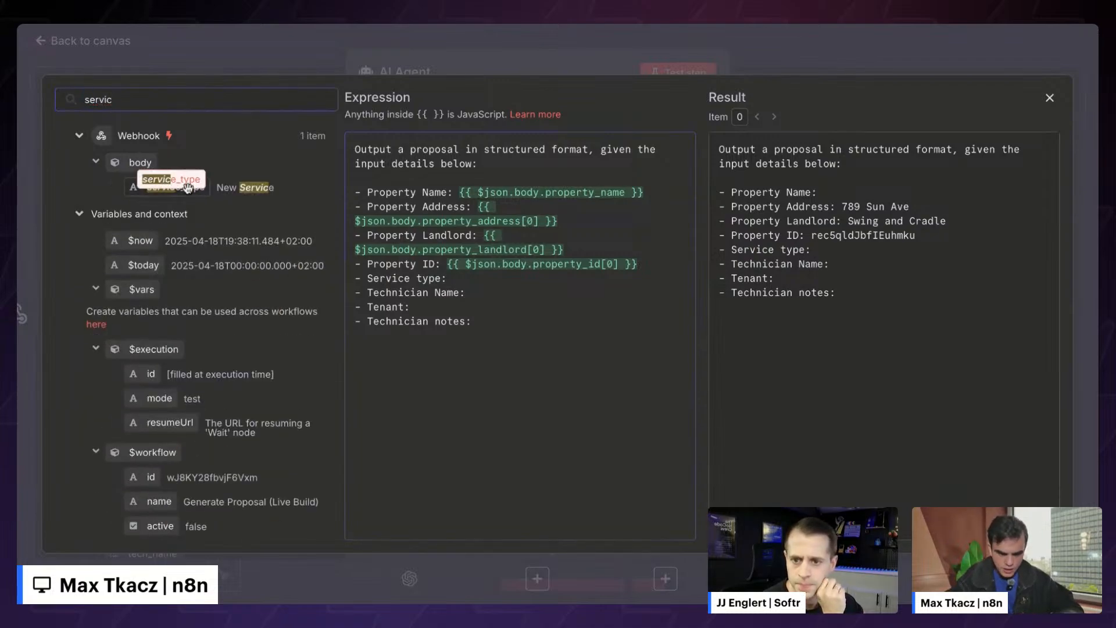
left_click_drag(172, 198, 494, 278)
- Insert the technician name and tenant fields after Technician Name and Tenant
left_click(499, 293)
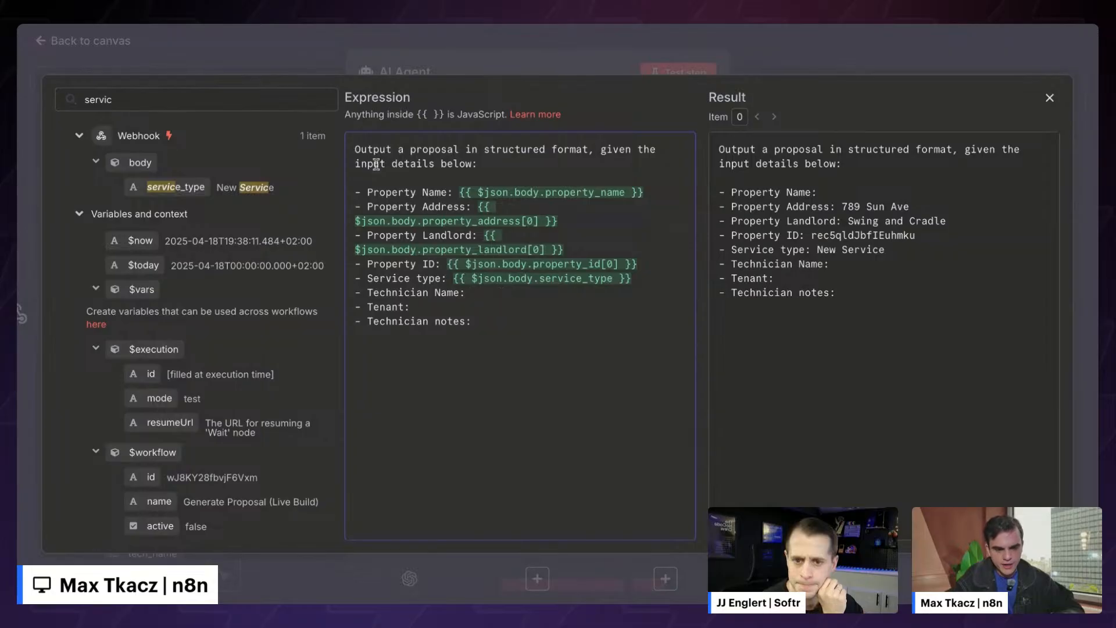
left_click_drag(356, 149, 473, 336)
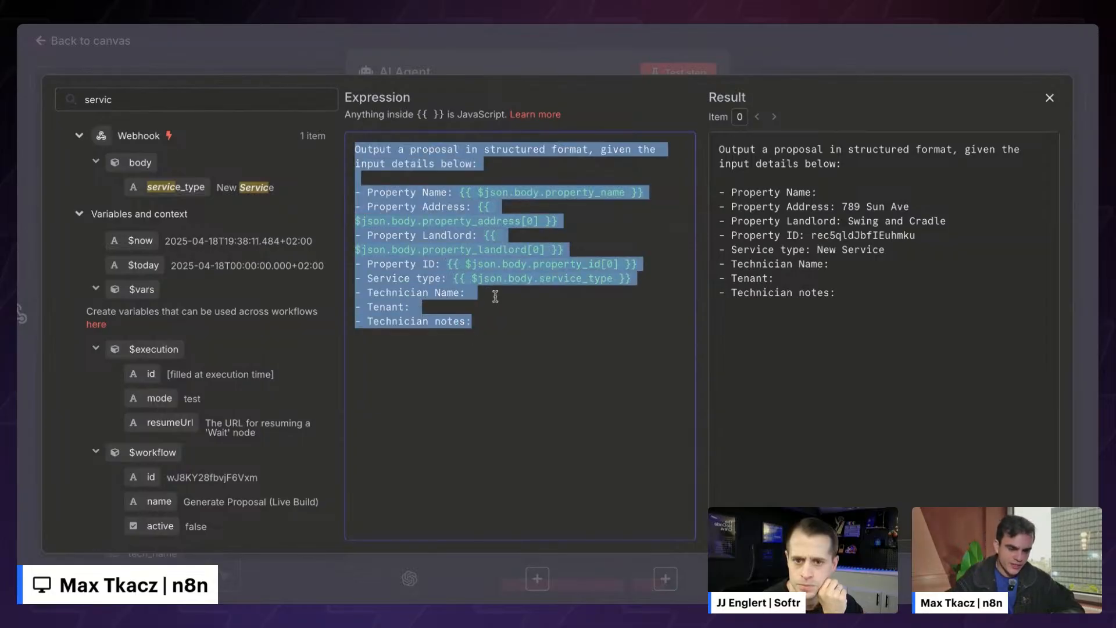
left_click(496, 293)
double_click(199, 92)
type("tech")
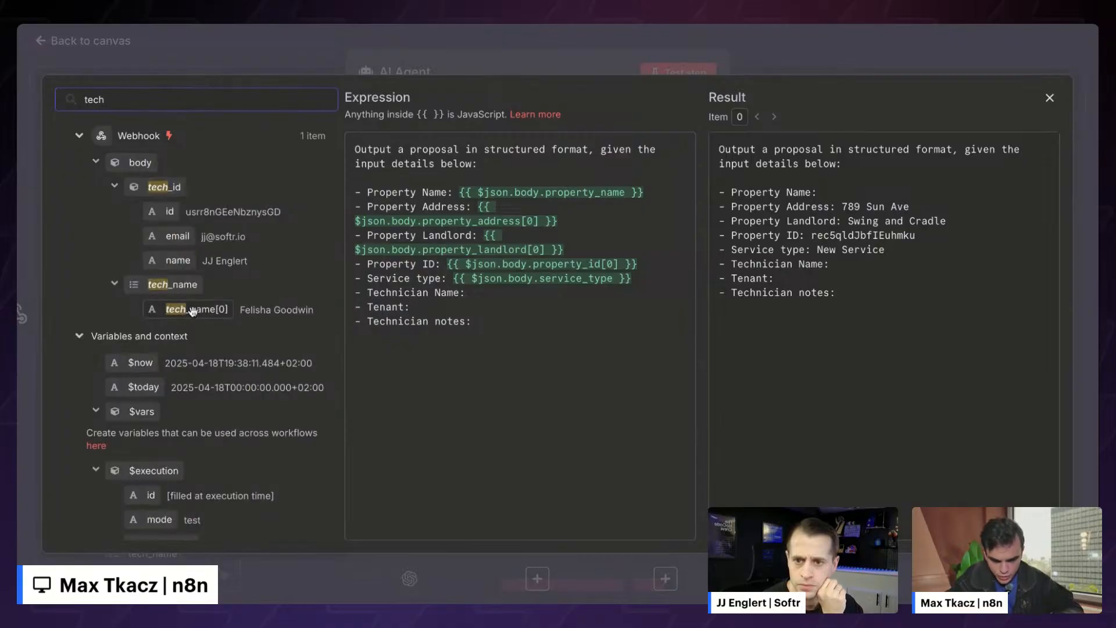
left_click_drag(193, 309, 487, 296)
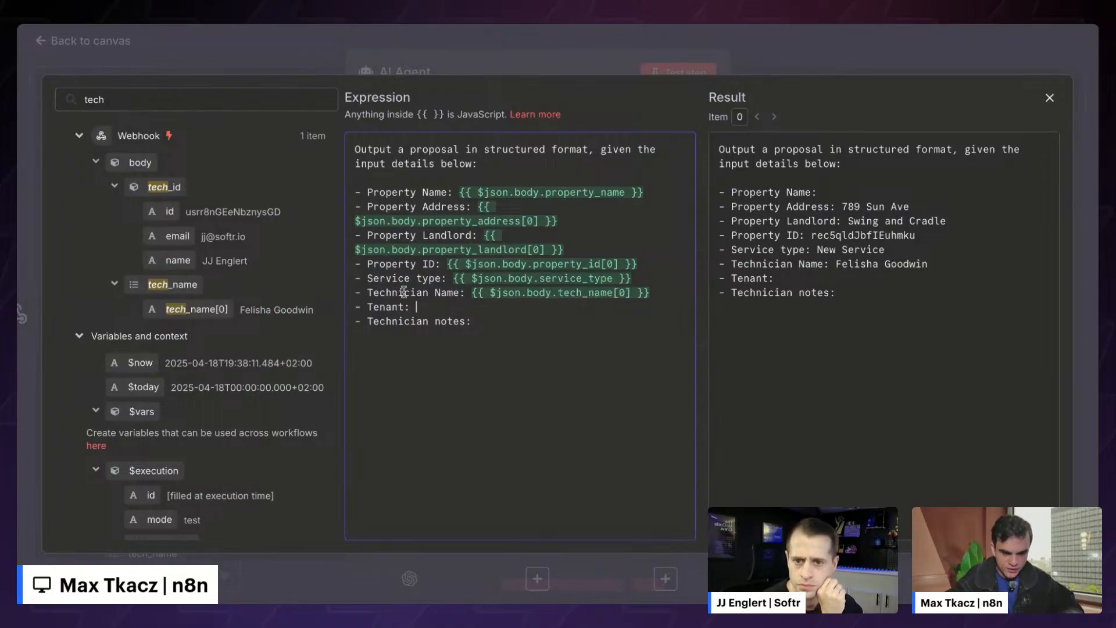
double_click(219, 102)
key("BackSpace")
type("t")
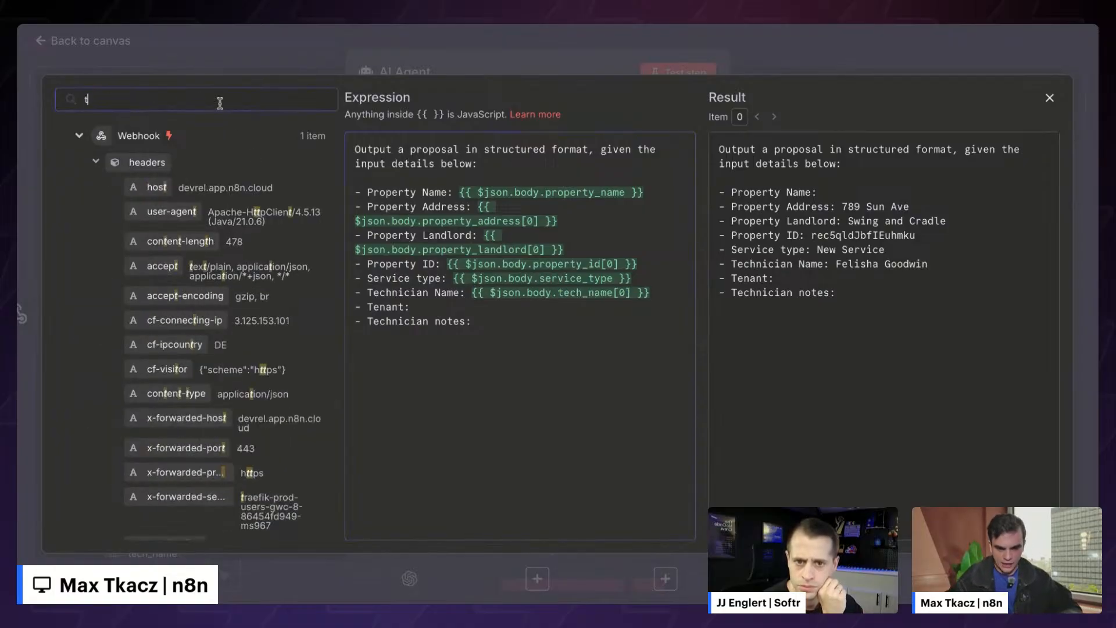
type("en")
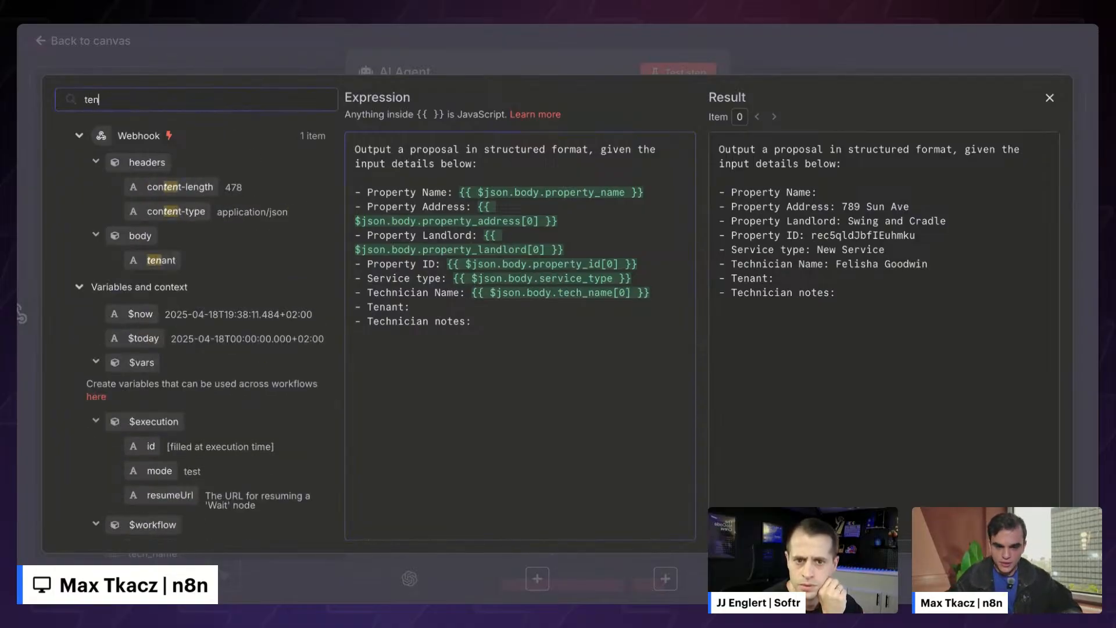
left_click_drag(161, 260, 455, 303)
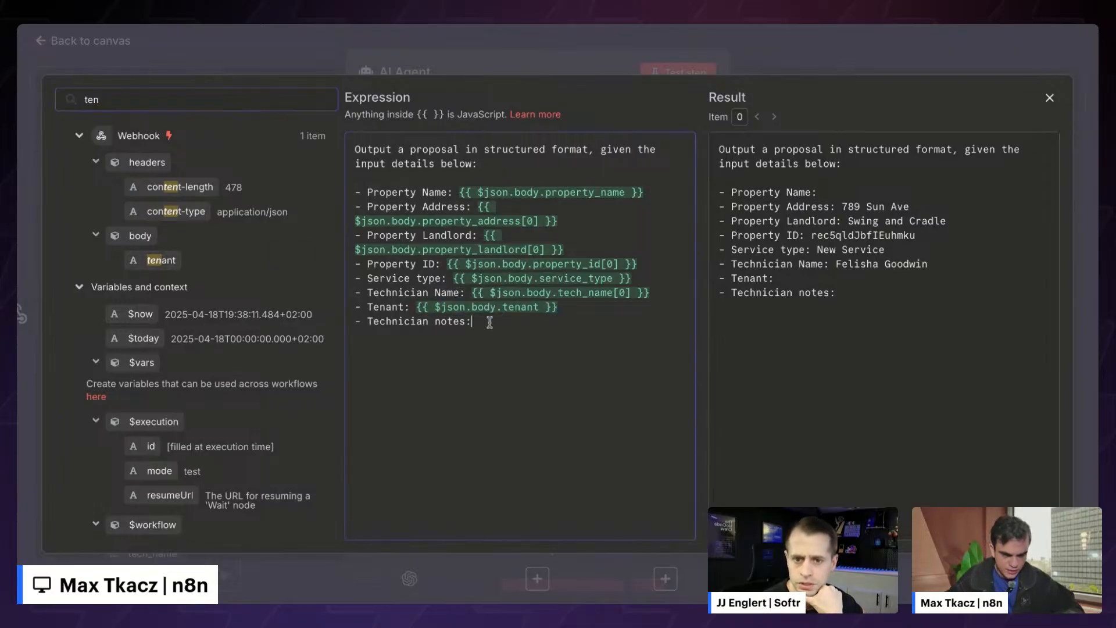
- Insert the notes field after Technician notes, review the resolved prompt, and close the editor
double_click(207, 100)
type("tech")
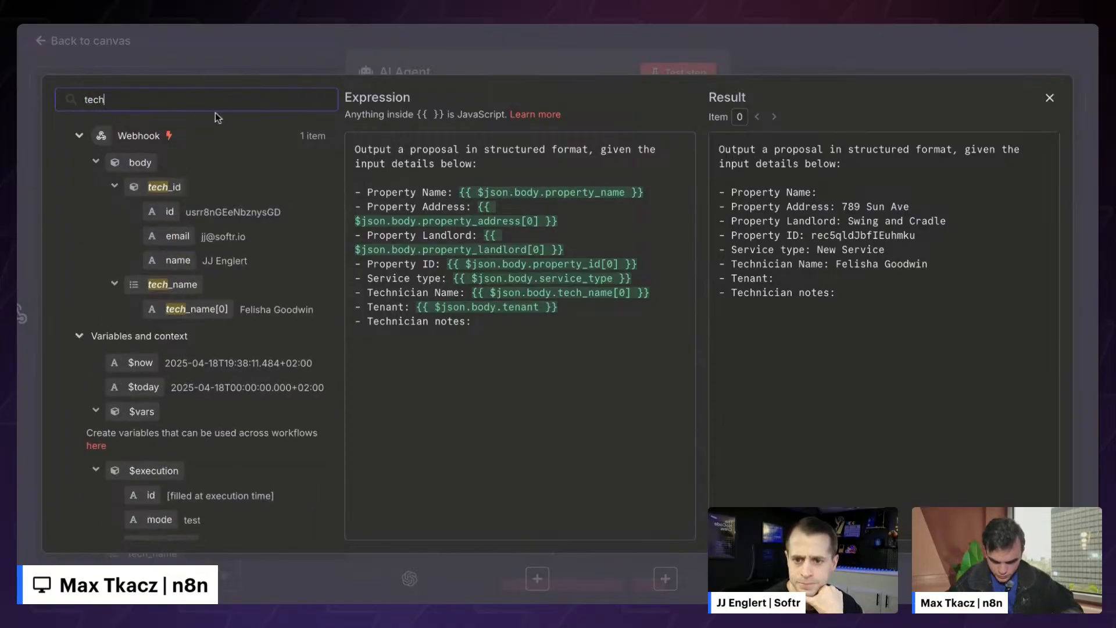
scroll(208, 183, "down", 2)
scroll(207, 184, "up", 2)
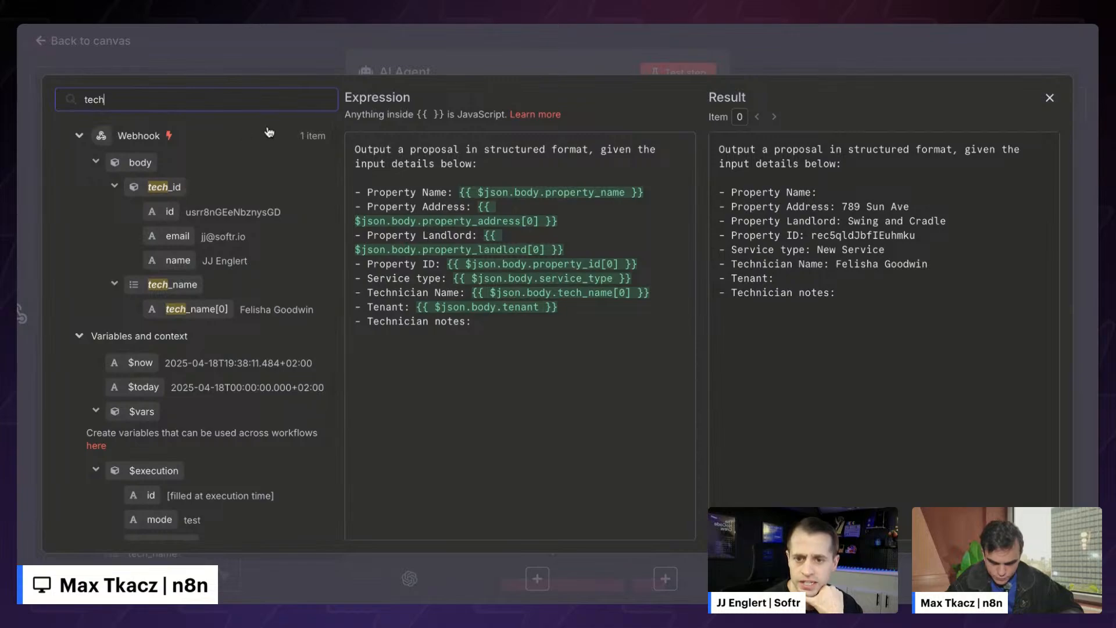
key("BackSpace")
key("BackSpace")
key("BackSpace")
key("BackSpace")
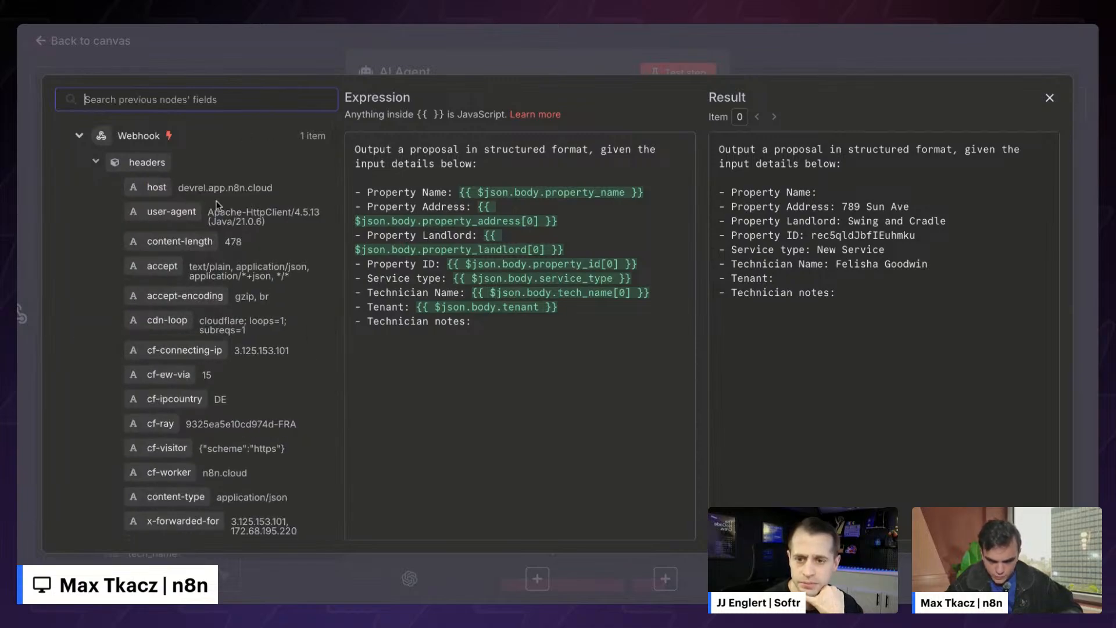
scroll(216, 203, "down", 3)
scroll(174, 192, "up", 3)
left_click(95, 162)
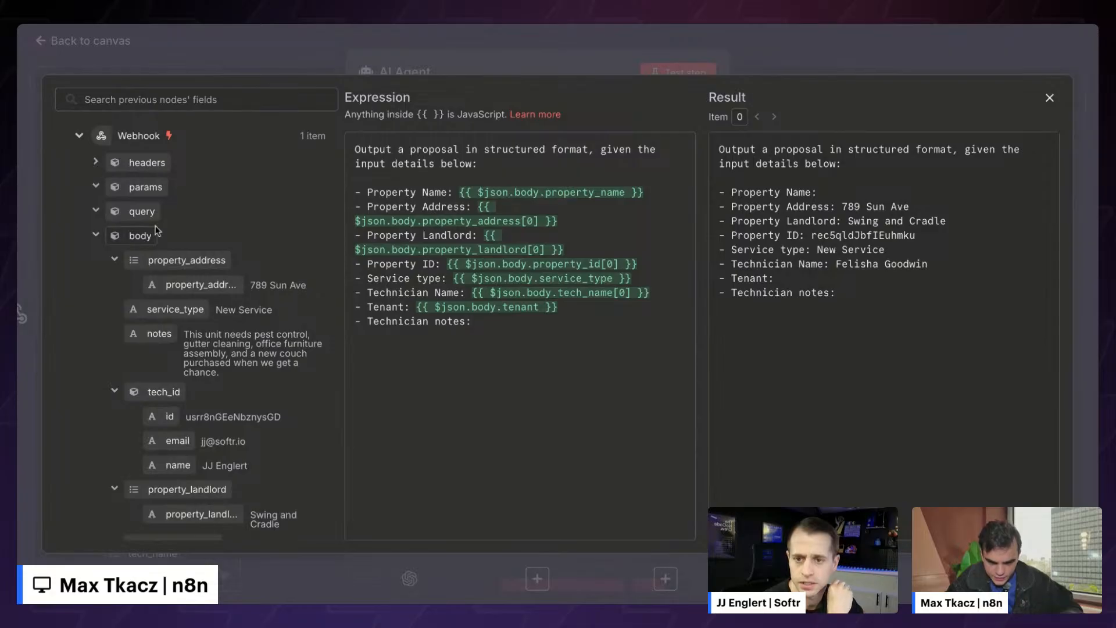
scroll(155, 230, "down", 1)
left_click_drag(159, 306, 569, 324)
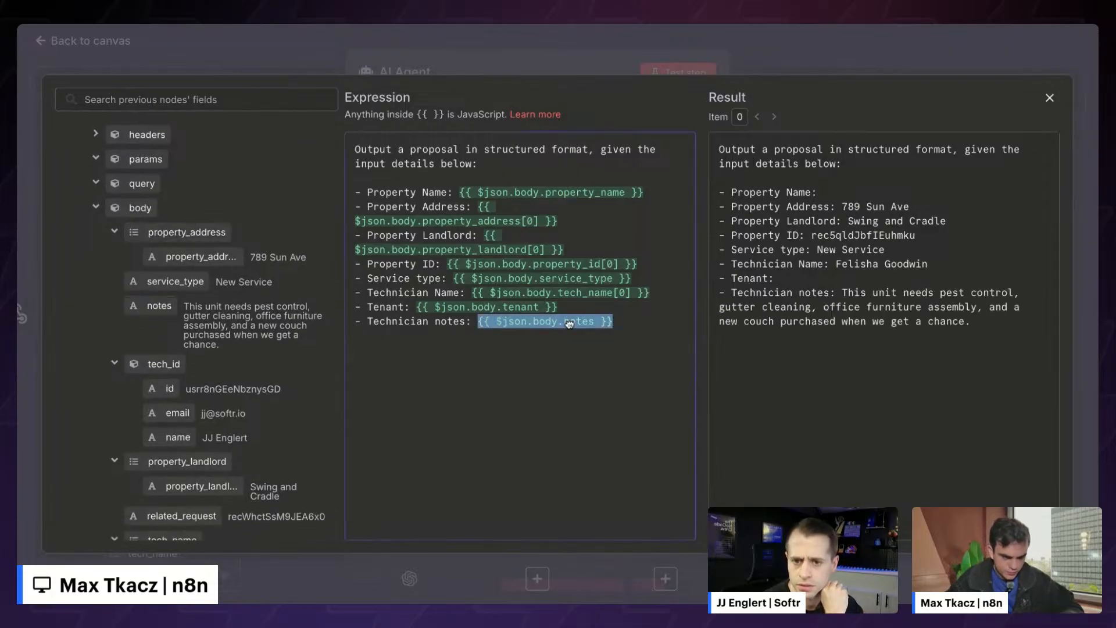
left_click_drag(720, 149, 1001, 356)
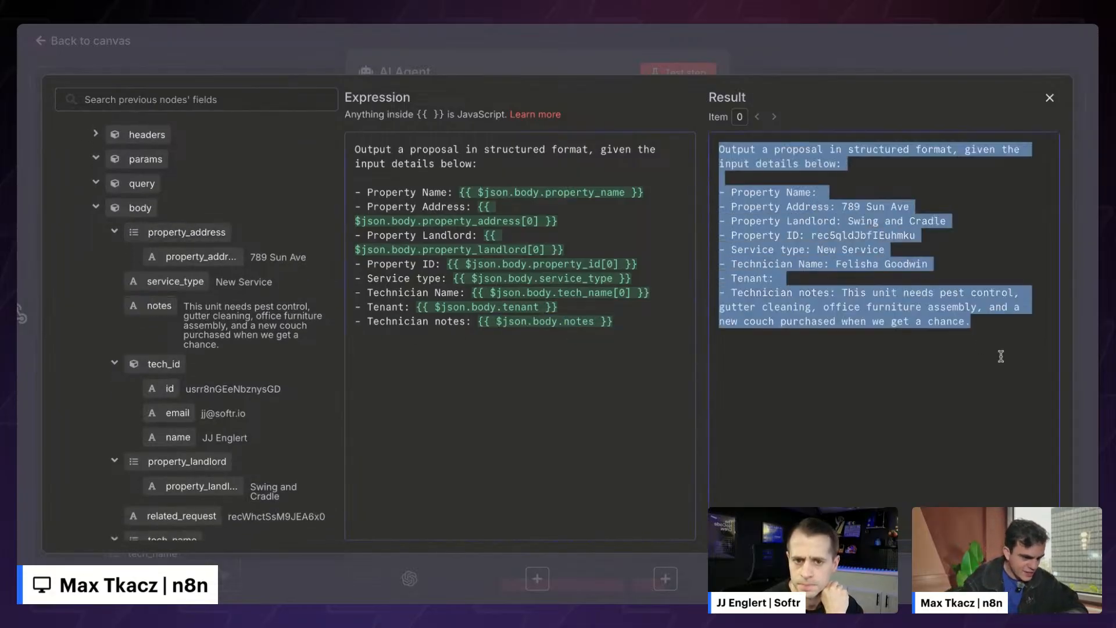
left_click(1001, 356)
left_click(1049, 98)
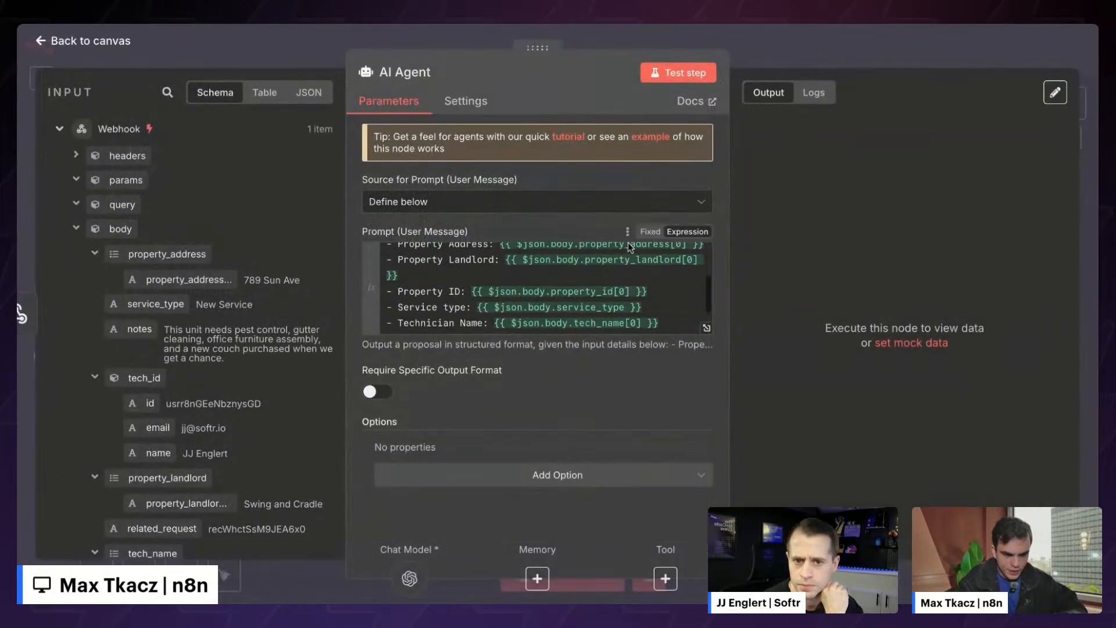
scroll(628, 242, "down", 3)
- Add a System Message and replace its default text with the pasted '# Role' prompt
left_click(481, 465)
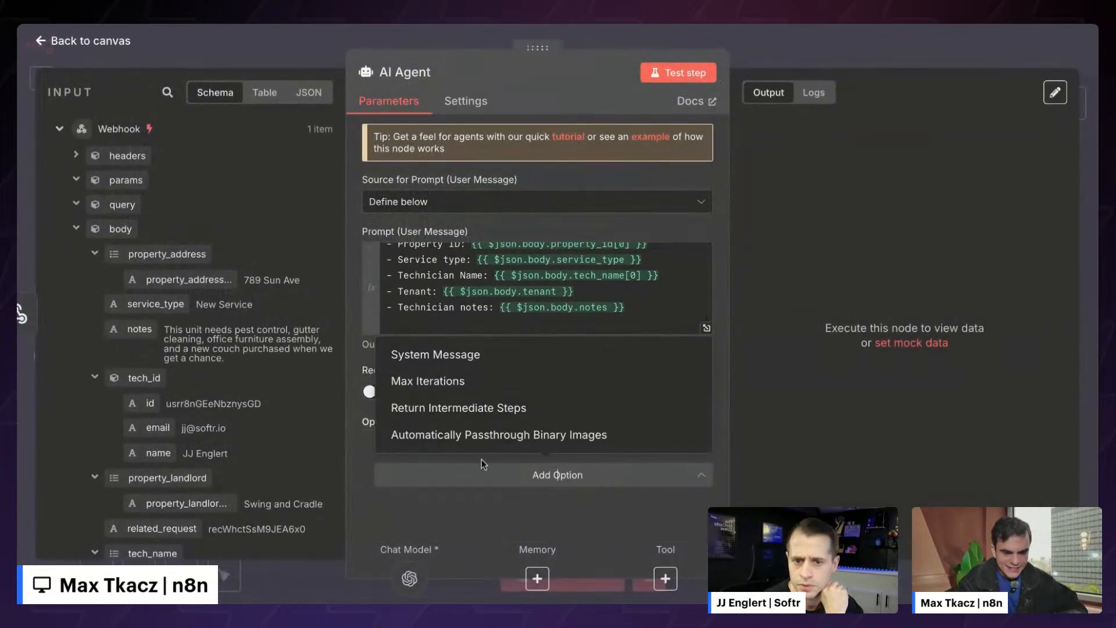
left_click(454, 359)
scroll(512, 390, "down", 2)
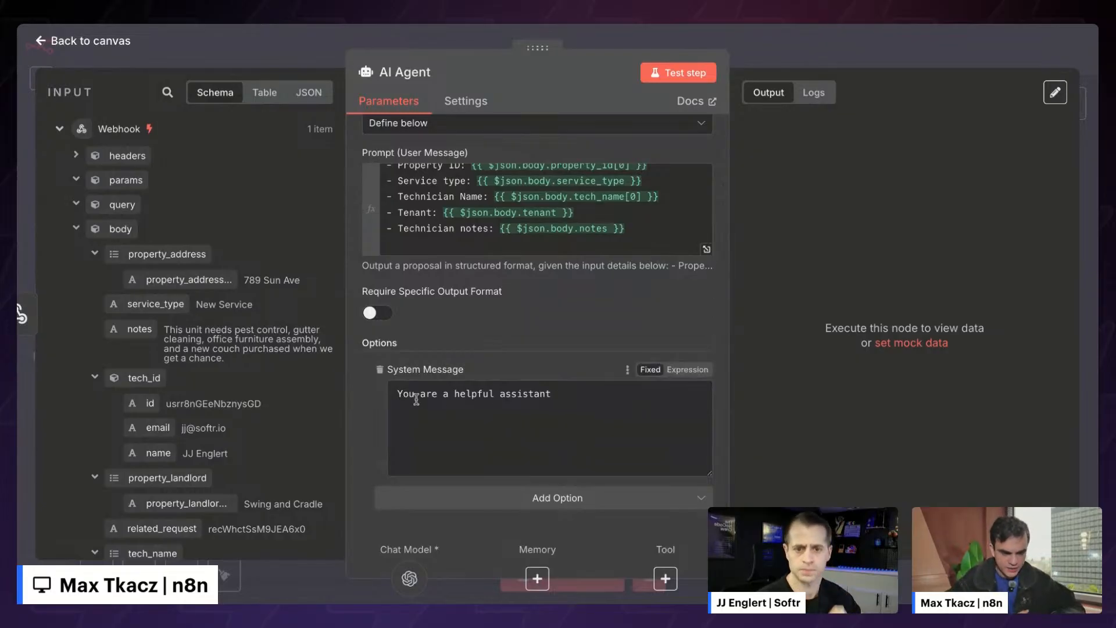
left_click_drag(398, 394, 636, 401)
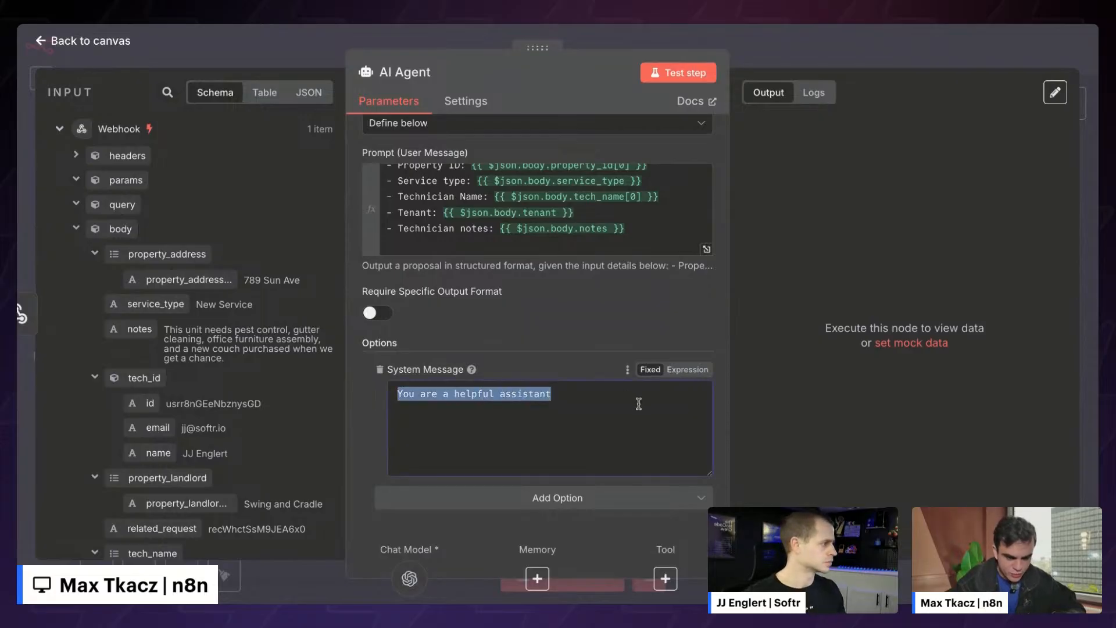
key("BackSpace")
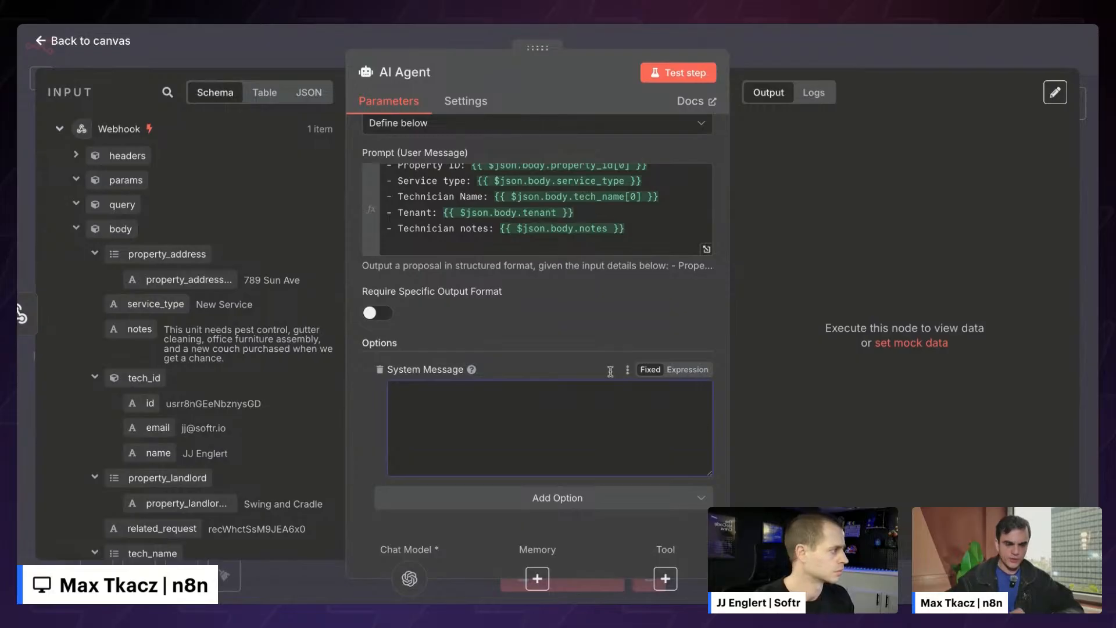
type("# Role You are an assistant specialized in preparing a professional service work proposal for someone that is requesting work to be done.")
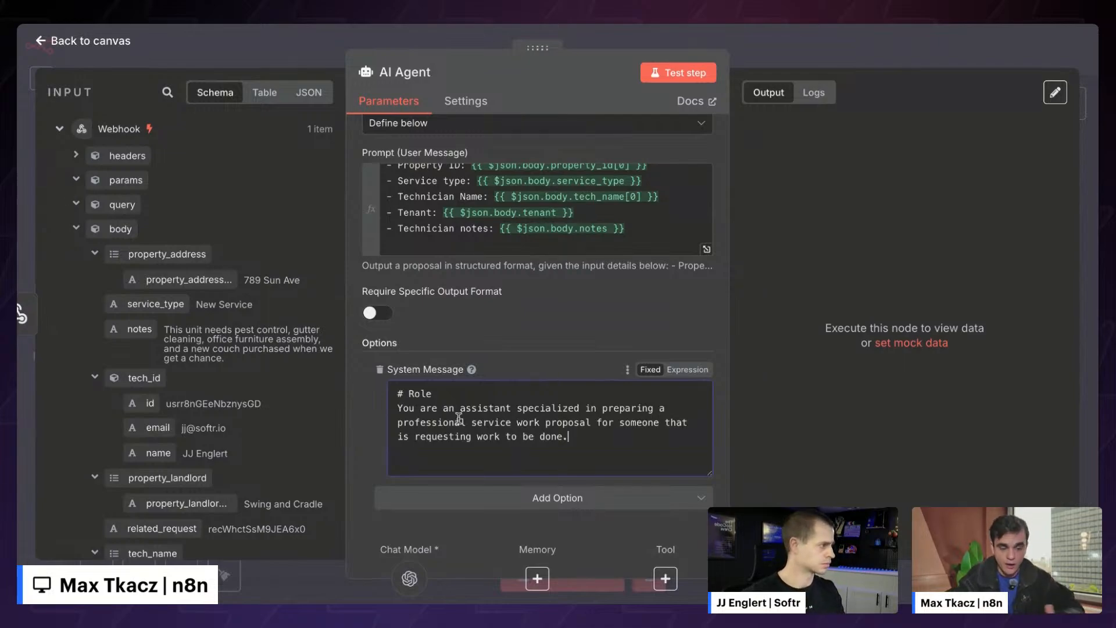
- Enlarge the System Message textarea to show the full role prompt
mouse_move(395, 392)
left_mouse_down()
mouse_move(443, 396)
mouse_move(396, 394)
left_mouse_up()
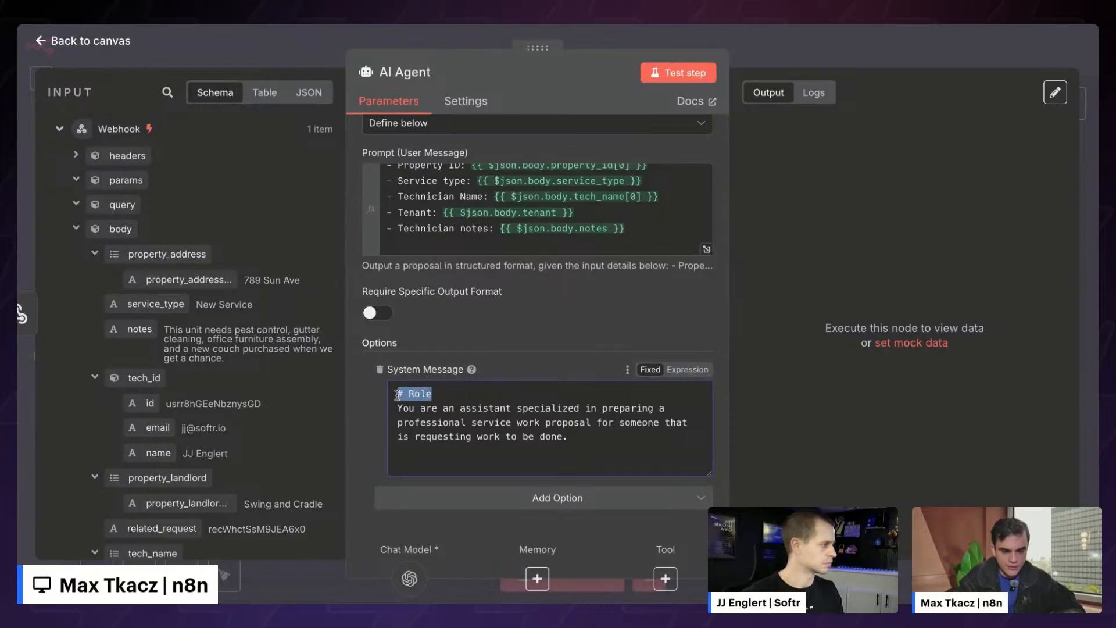
left_click(397, 394)
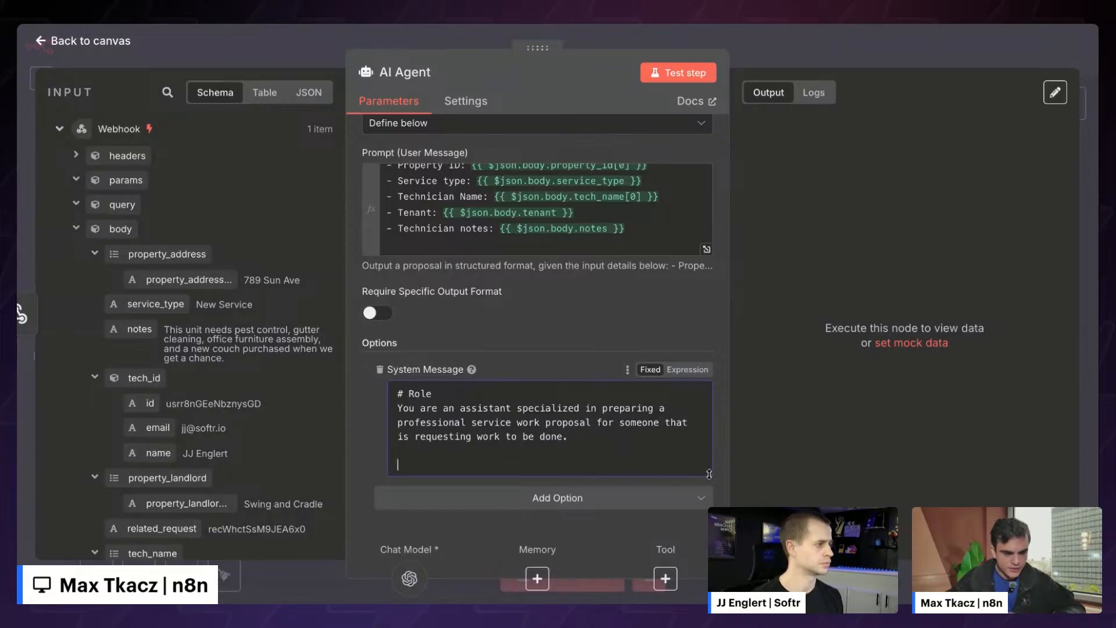
left_click_drag(708, 474, 706, 572)
scroll(612, 429, "down", 2)
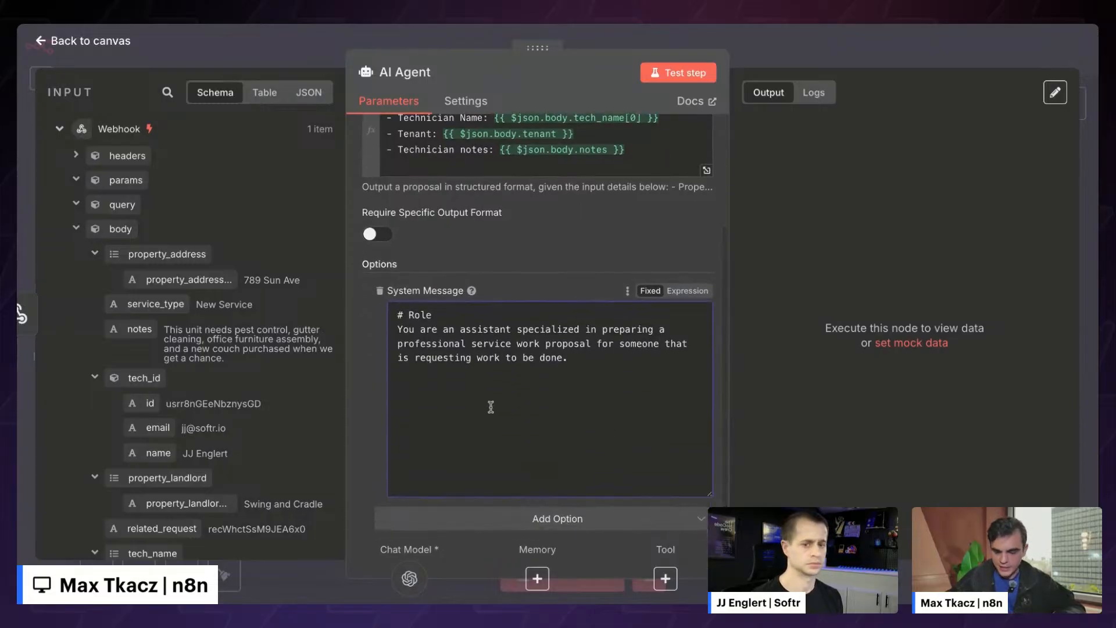
- Paste the Rules section into the AI Agent system message below the role text
key("Return")
key("Return")
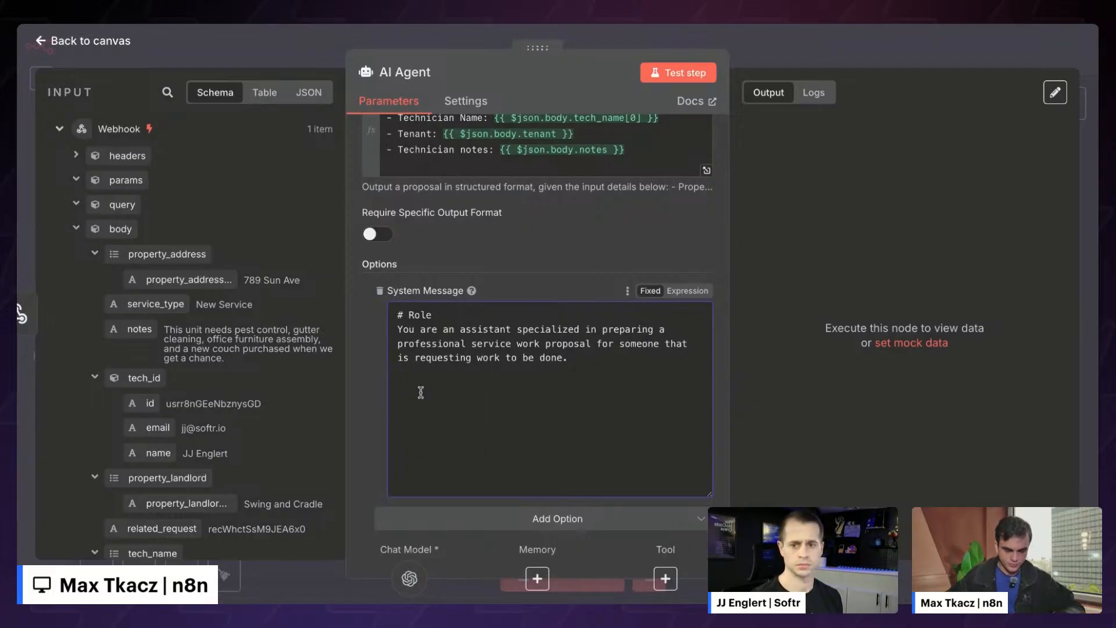
type("# Rules - Use the Get Pricing tool once to fetch the pricing for services, never guess or make")
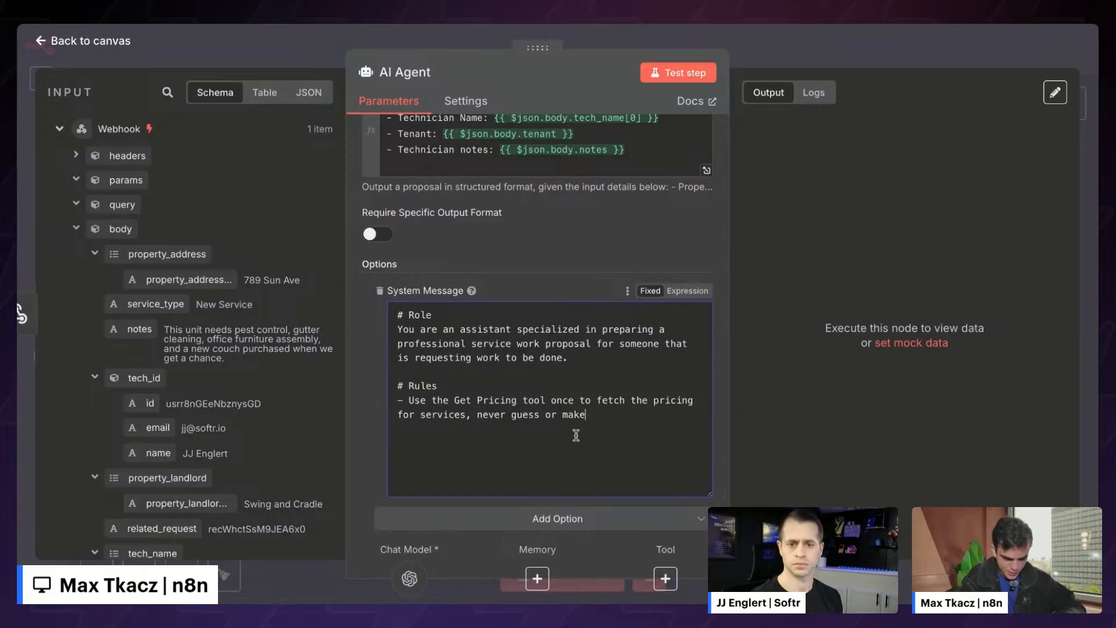
type("up prices.  - Always use the calculator tool to sum costs of individual services when calculating total cost.  - Summary output should always include each related service in sentence format. Example: \"Plumbing is $250, installation of toilet is $450\"")
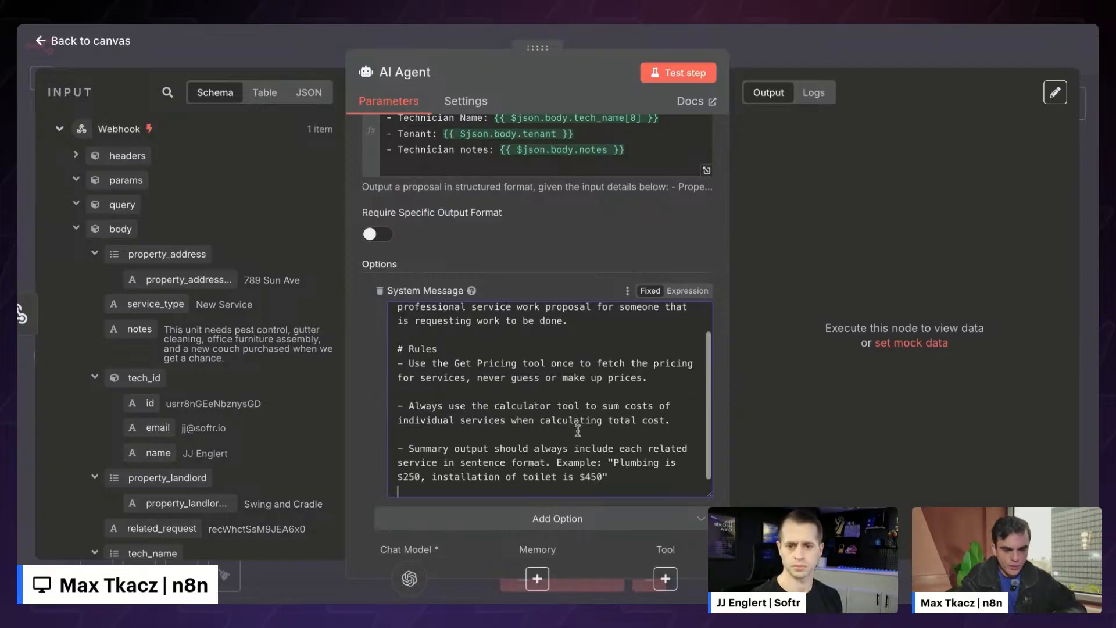
- Review the Rules section, focusing on the Get Pricing lookup rule
scroll(577, 431, "down", 1)
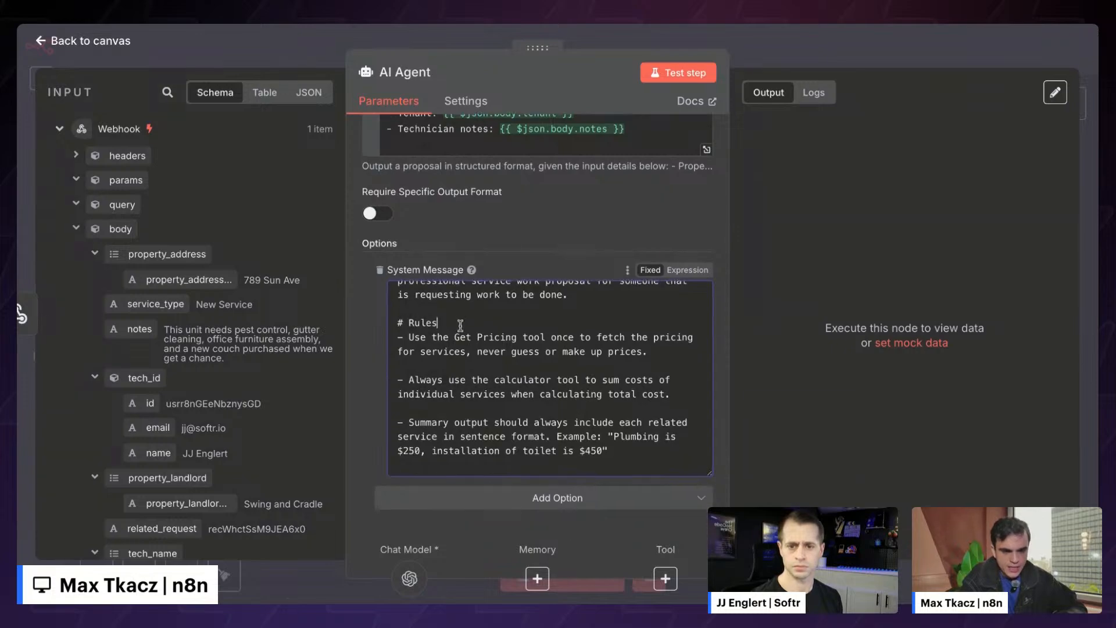
left_click_drag(460, 325, 521, 368)
left_click(548, 366)
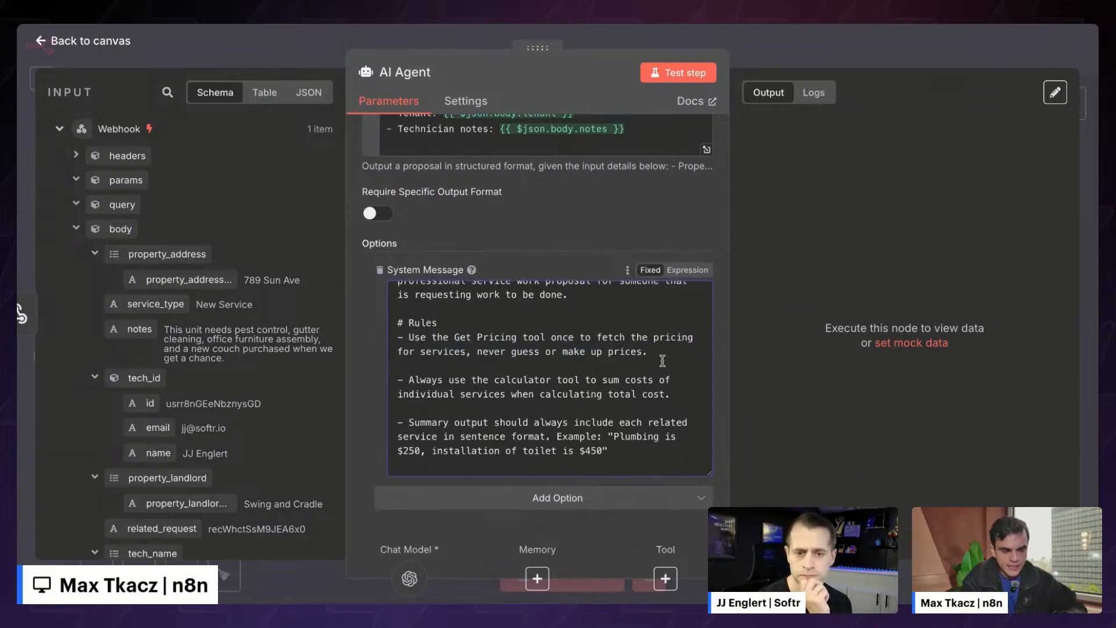
left_click_drag(520, 324, 523, 362)
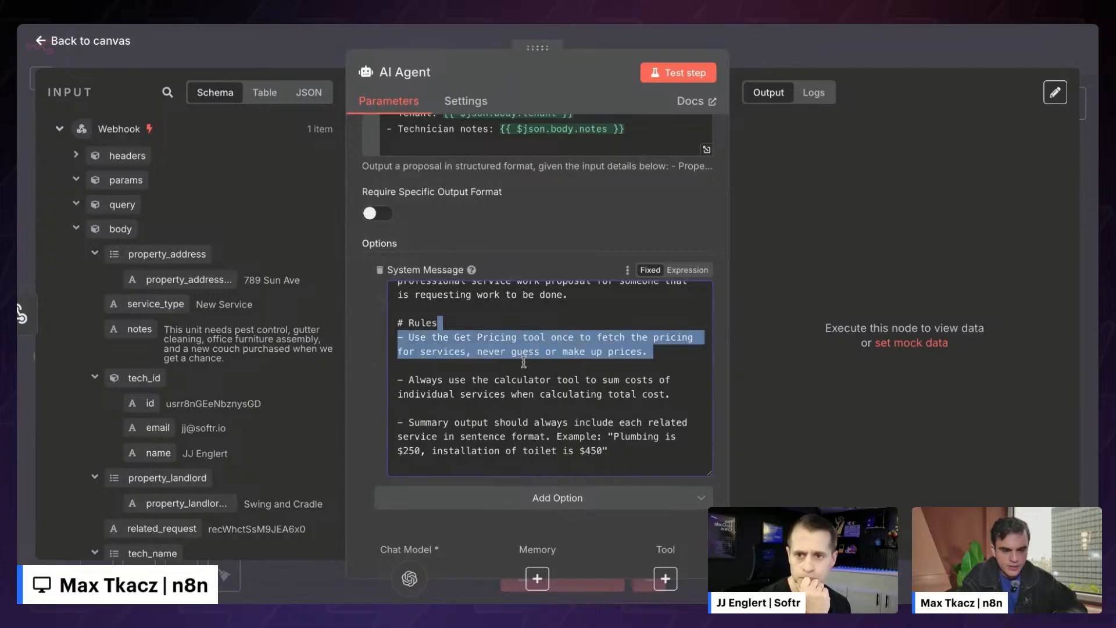
left_click(523, 362)
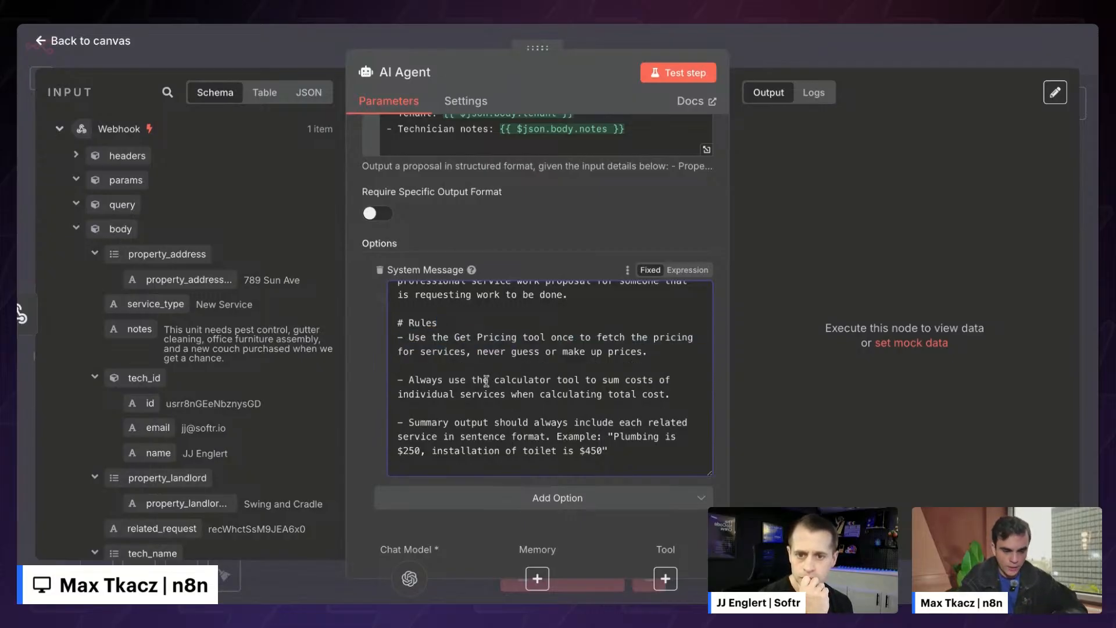
left_click_drag(638, 459, 396, 324)
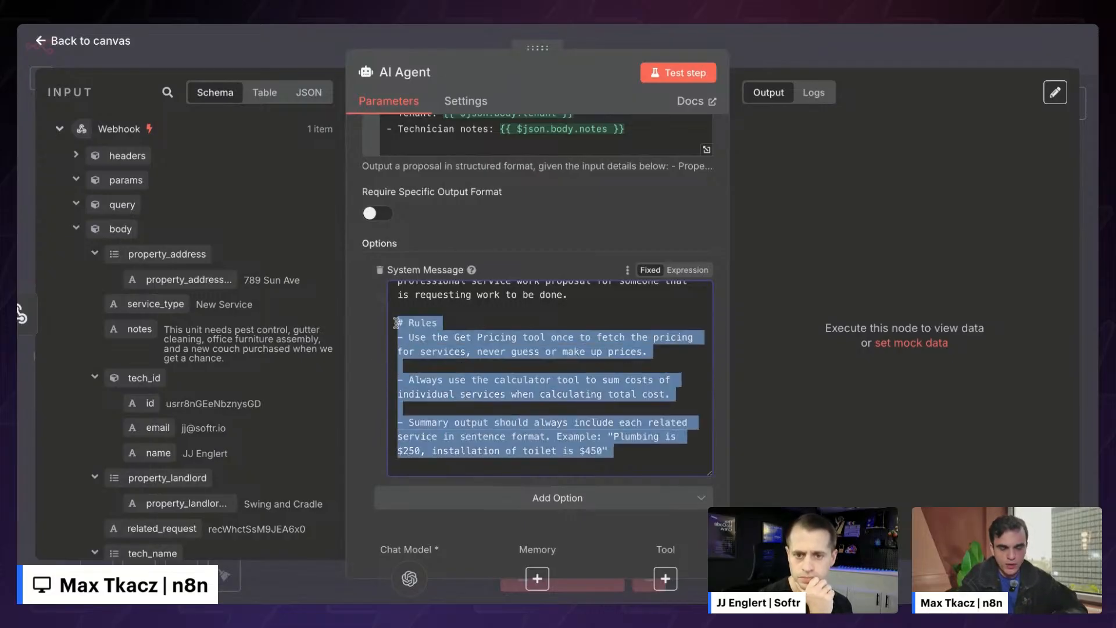
left_click(405, 323)
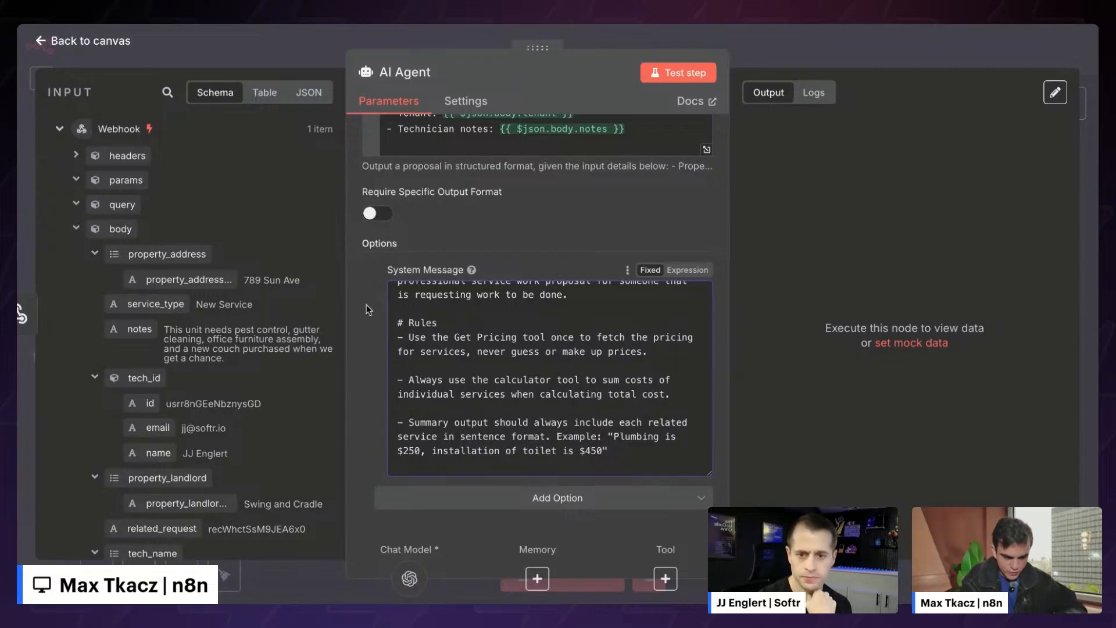
left_click_drag(401, 336, 647, 352)
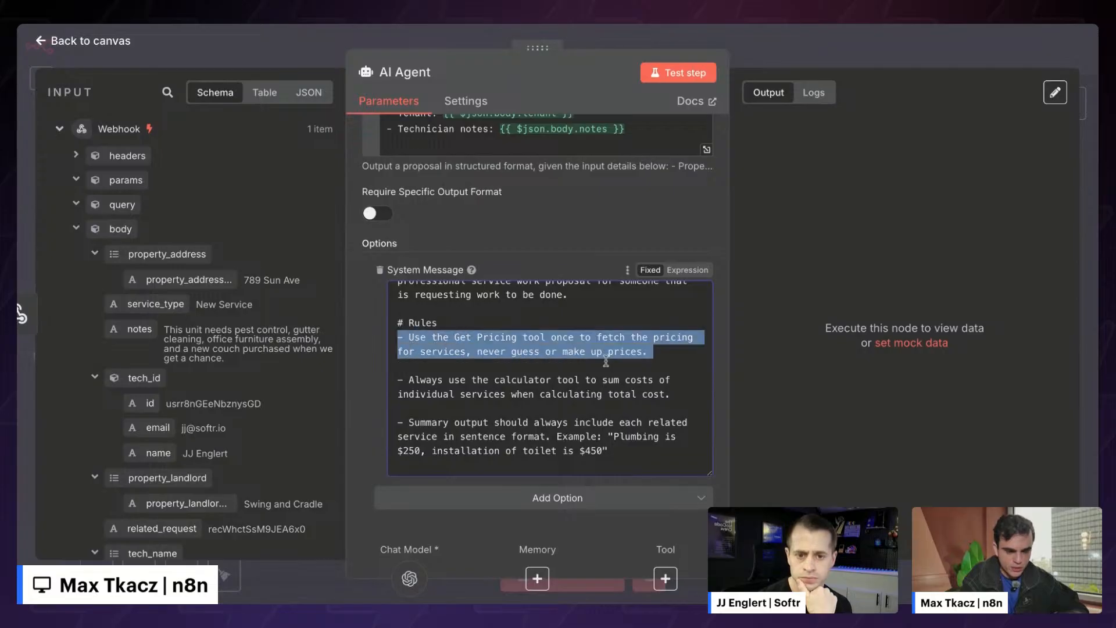
left_click(606, 360)
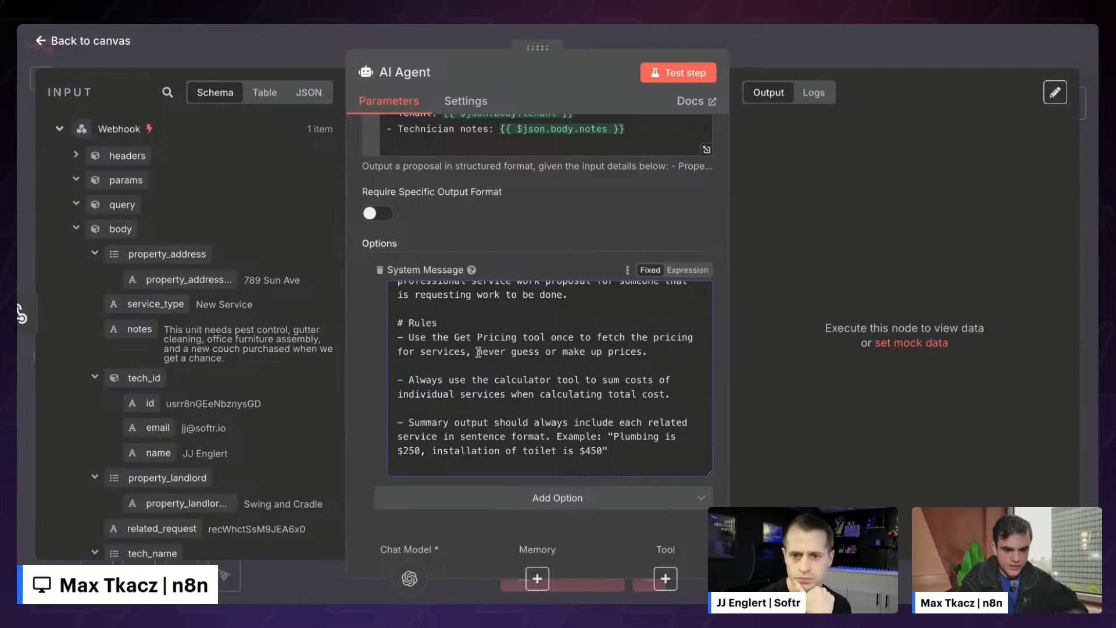
- Review the never-guess-prices, calculator-totals and per-service summary example rules, then return to the canvas
left_click_drag(476, 351, 649, 351)
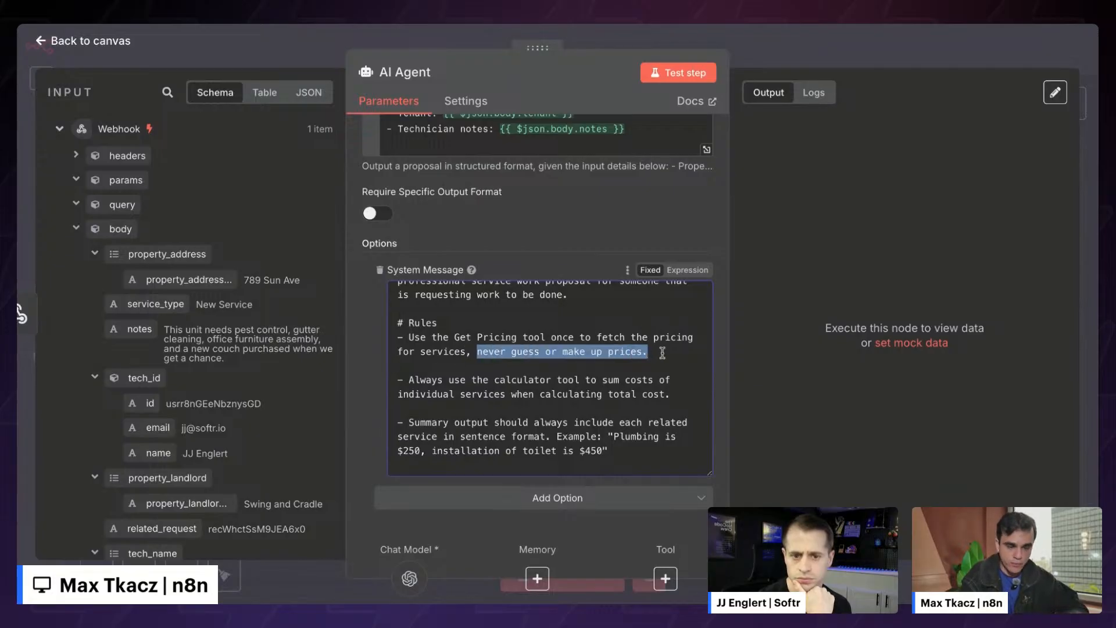
left_click(651, 351)
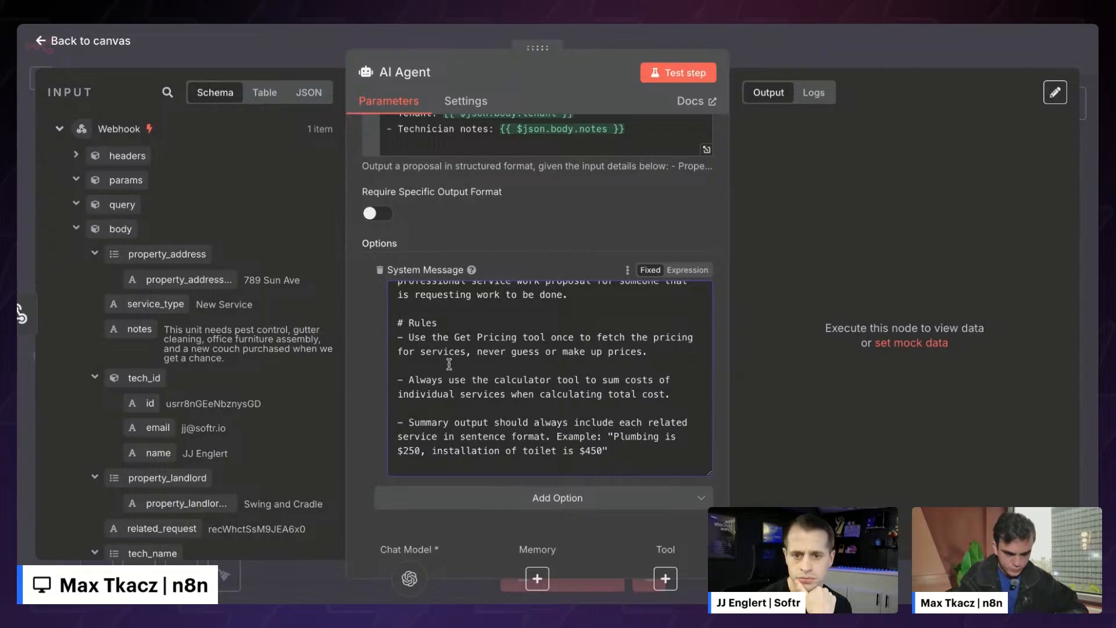
left_click_drag(408, 380, 700, 393)
left_click(700, 393)
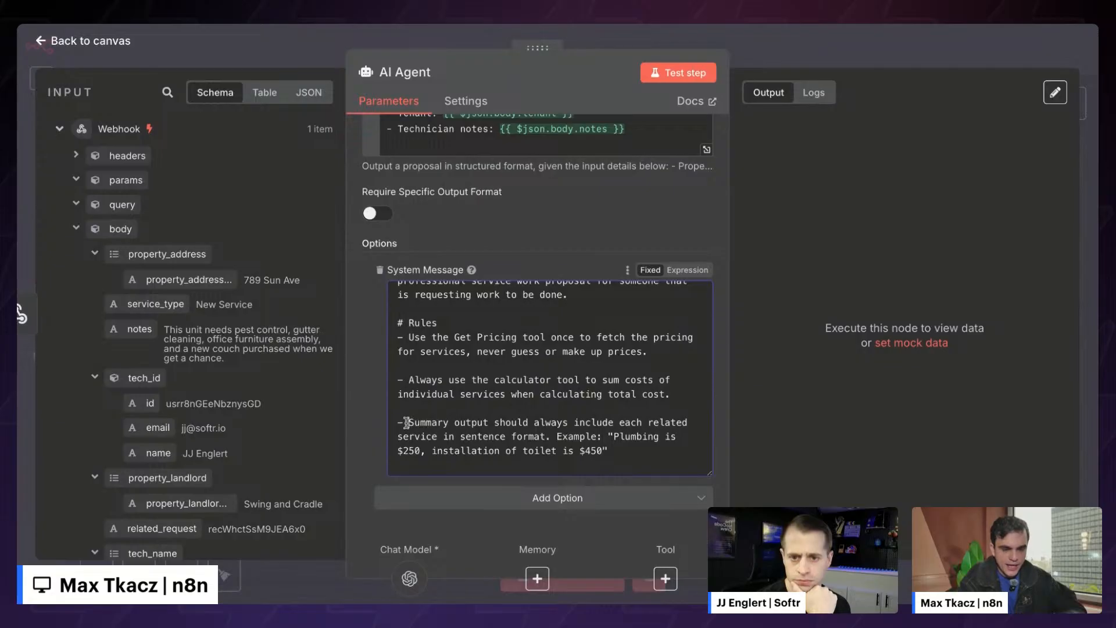
left_click_drag(406, 423, 602, 433)
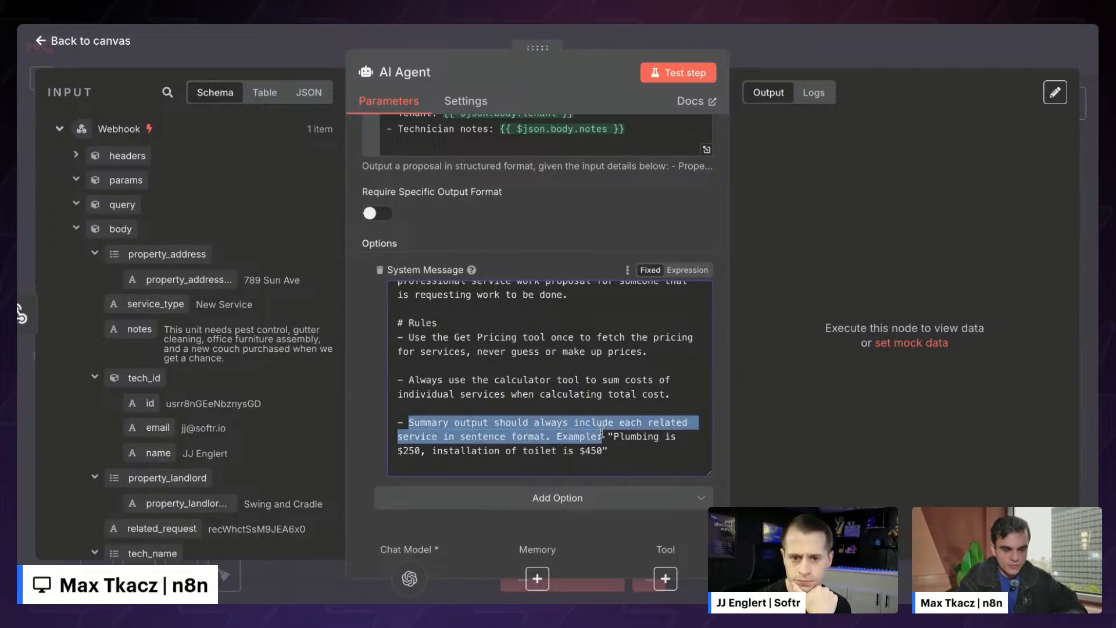
left_click(602, 434)
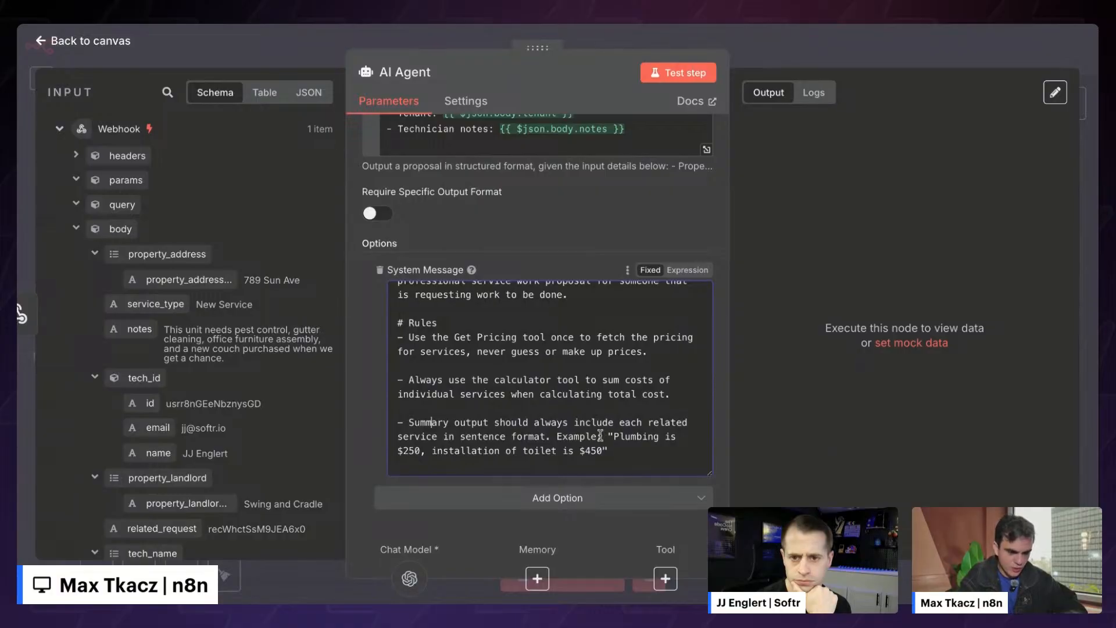
left_click_drag(615, 437, 398, 420)
left_click(601, 449)
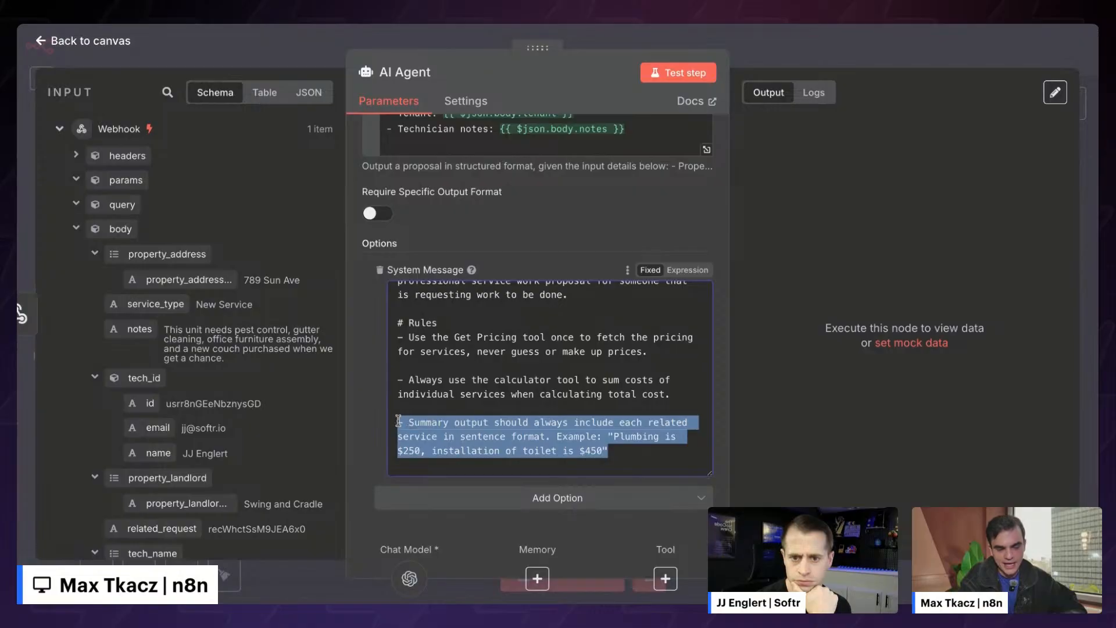
left_click(428, 421)
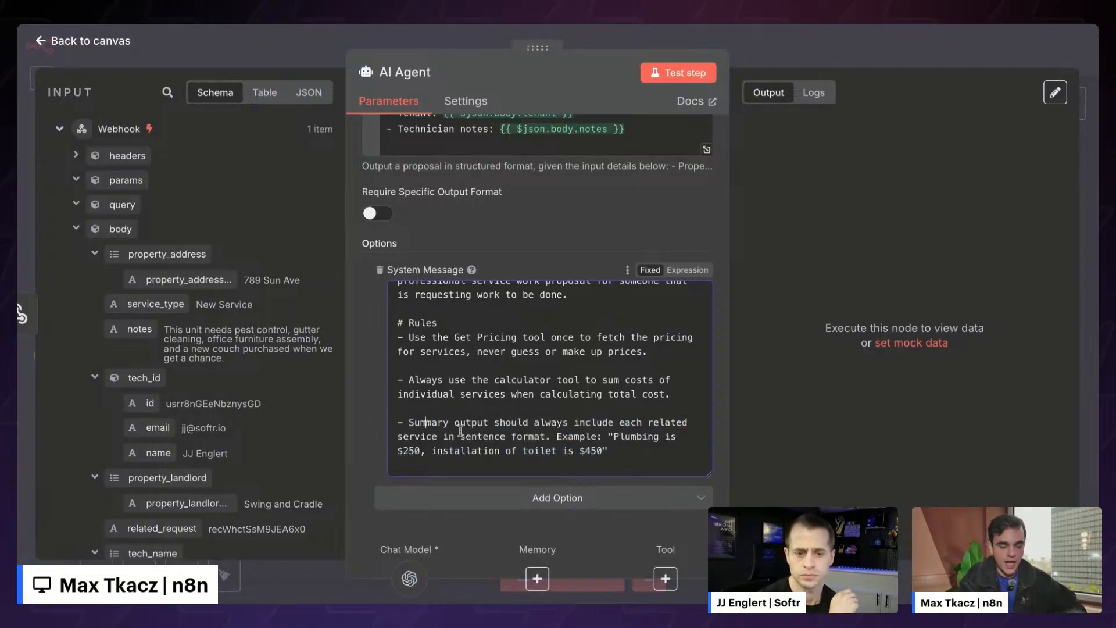
left_click_drag(557, 437, 602, 435)
left_click(600, 436)
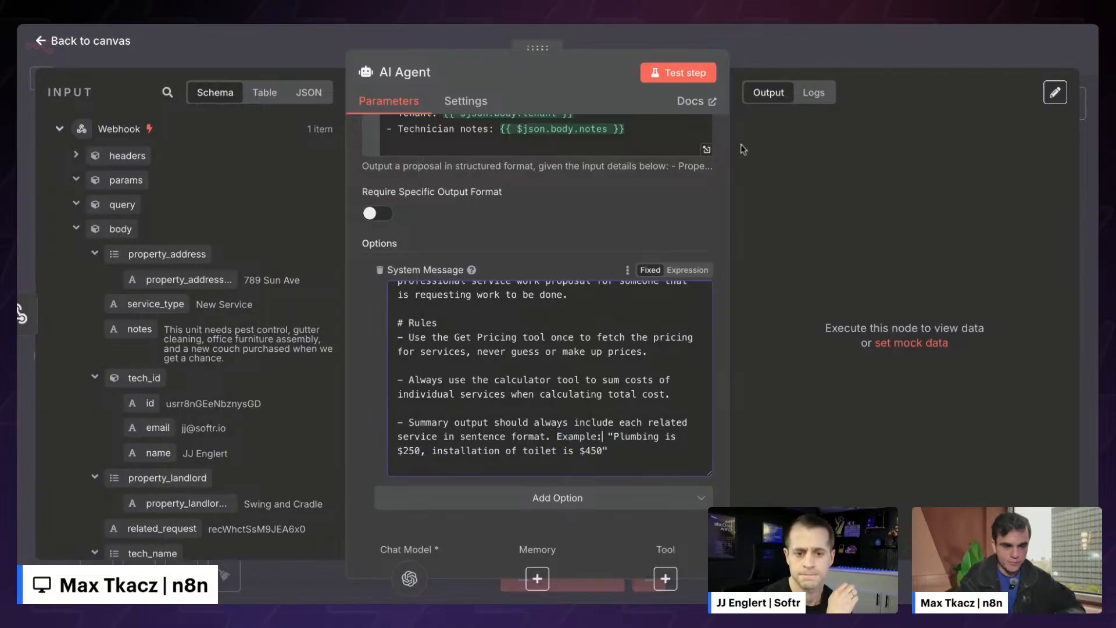
left_click(787, 64)
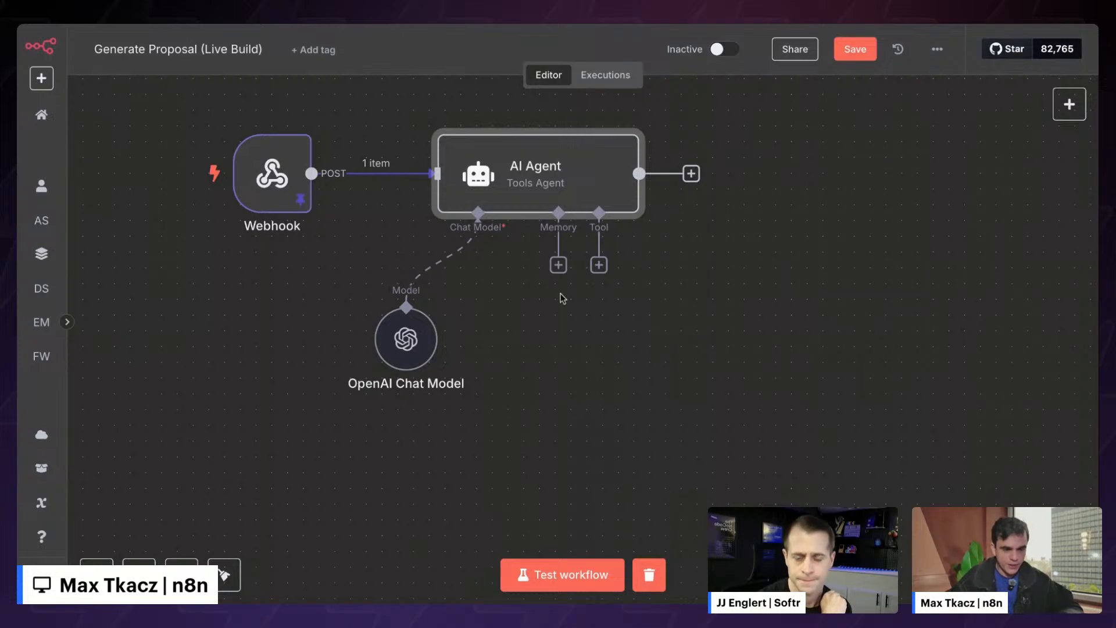
- Attach the Calculator tool to the AI Agent by searching 'calc' in the tool list
left_click(599, 265)
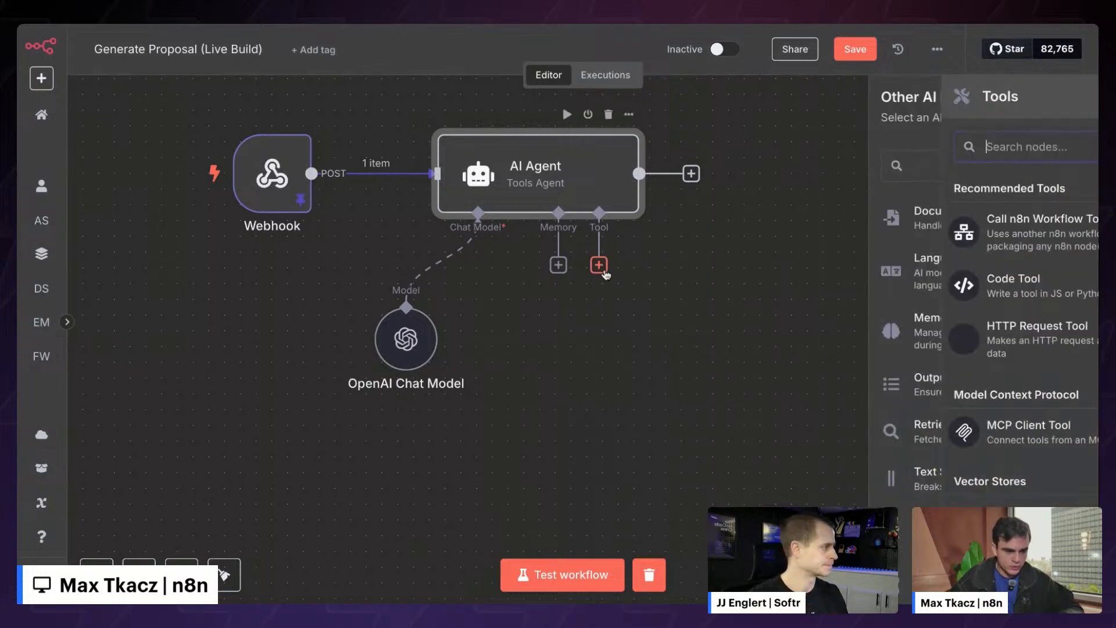
scroll(910, 345, "down", 10)
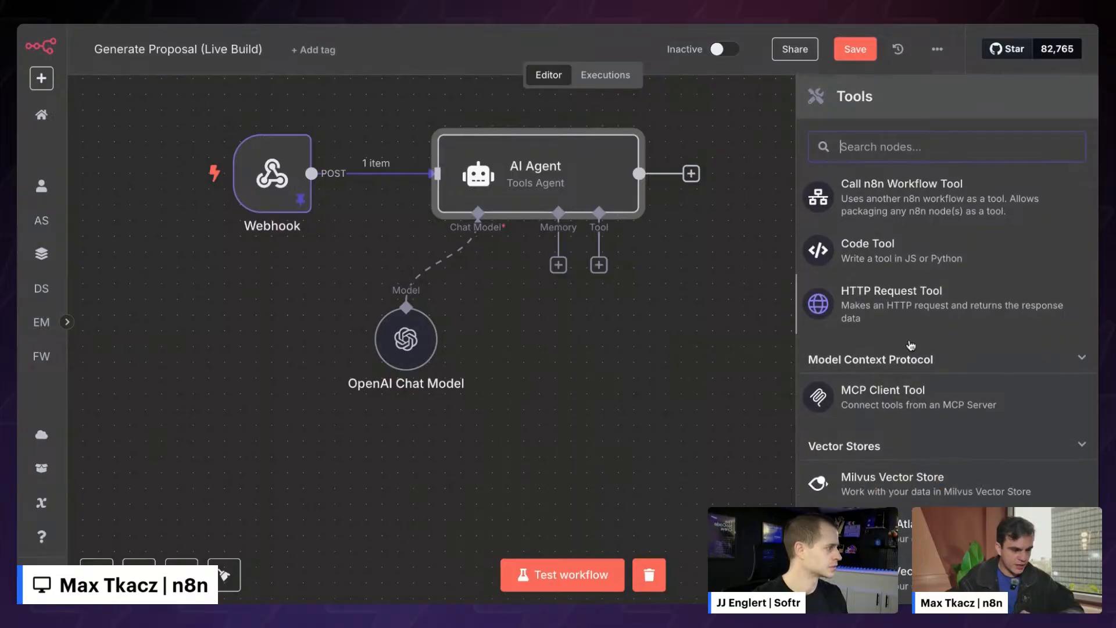
scroll(910, 345, "down", 8)
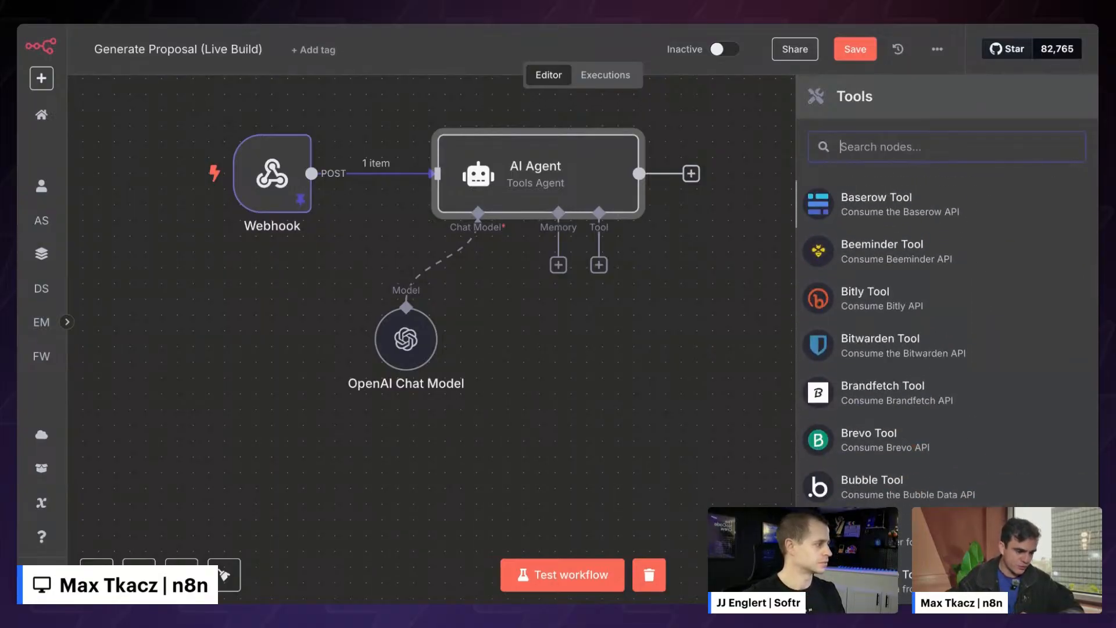
scroll(898, 286, "up", 15)
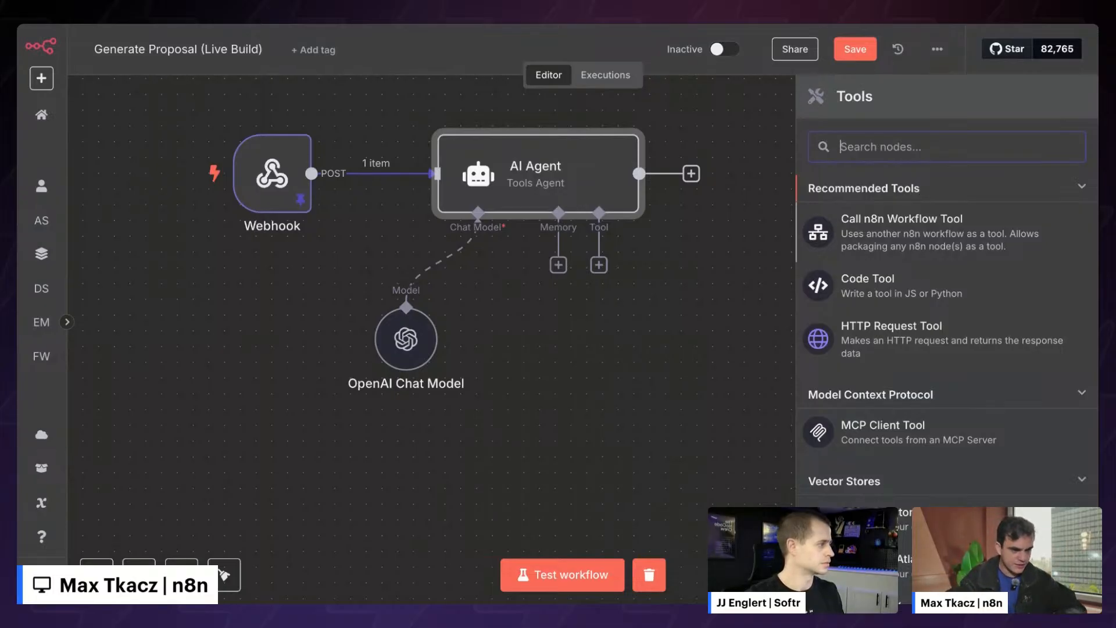
type("clau")
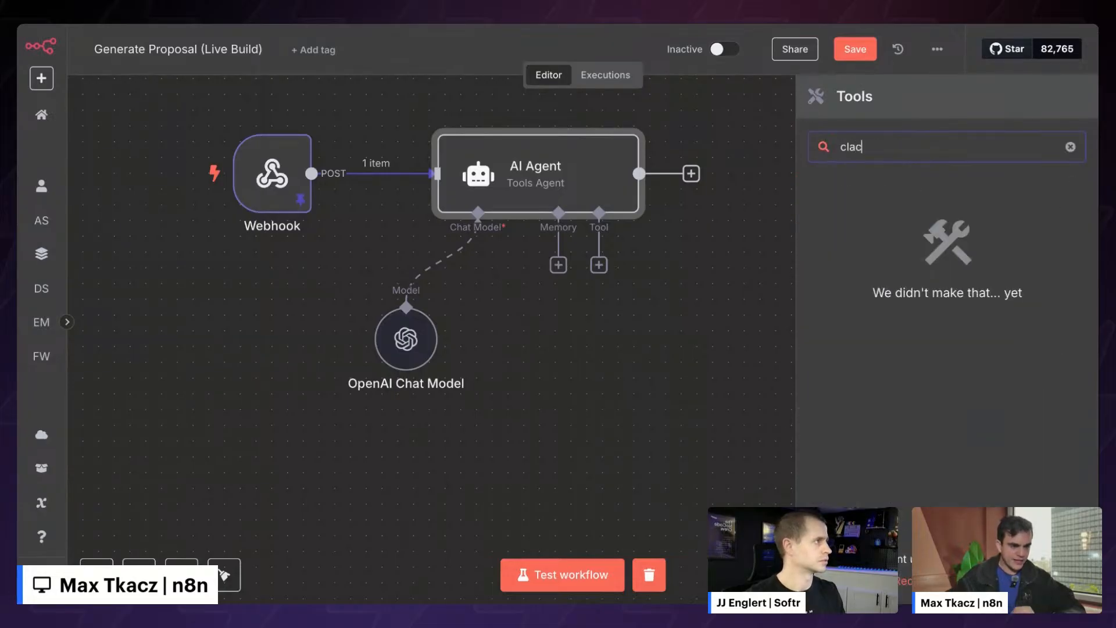
key("BackSpace")
key("BackSpace")
key("BackSpace")
type("alc")
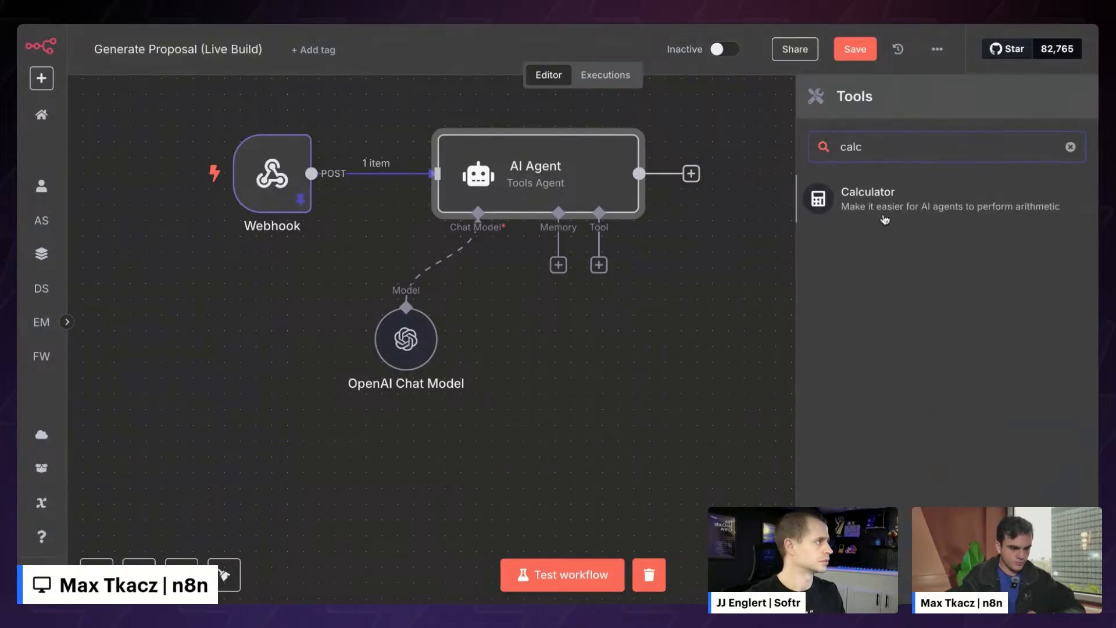
left_click(880, 209)
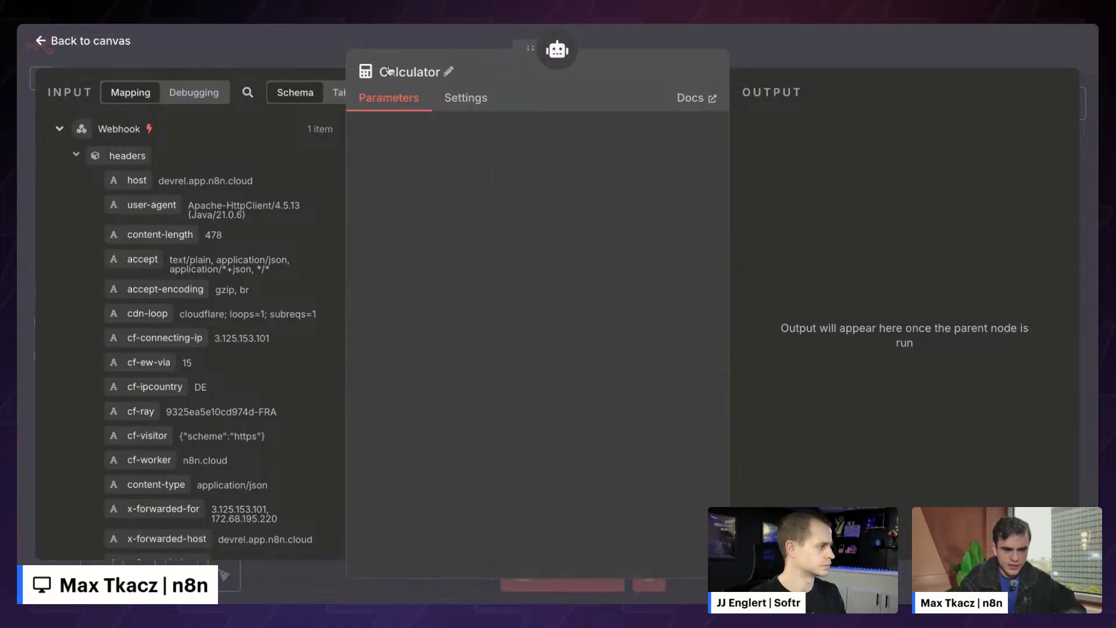
- Move the Calculator node down-right and search the agent's tool list for 'airta'
left_click(302, 51)
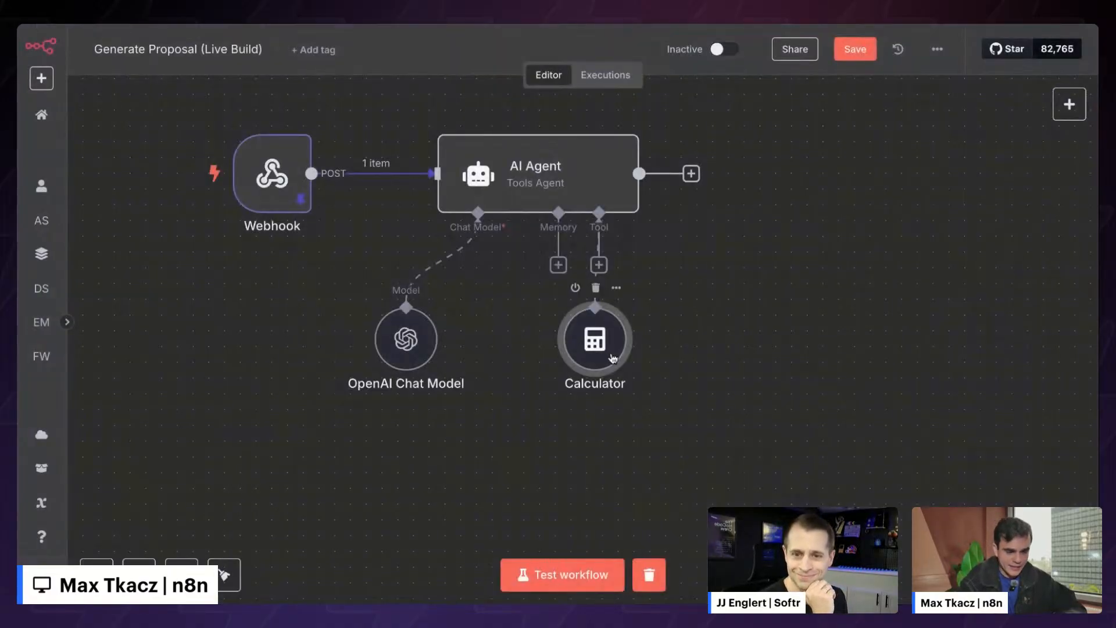
left_click_drag(564, 370, 707, 432)
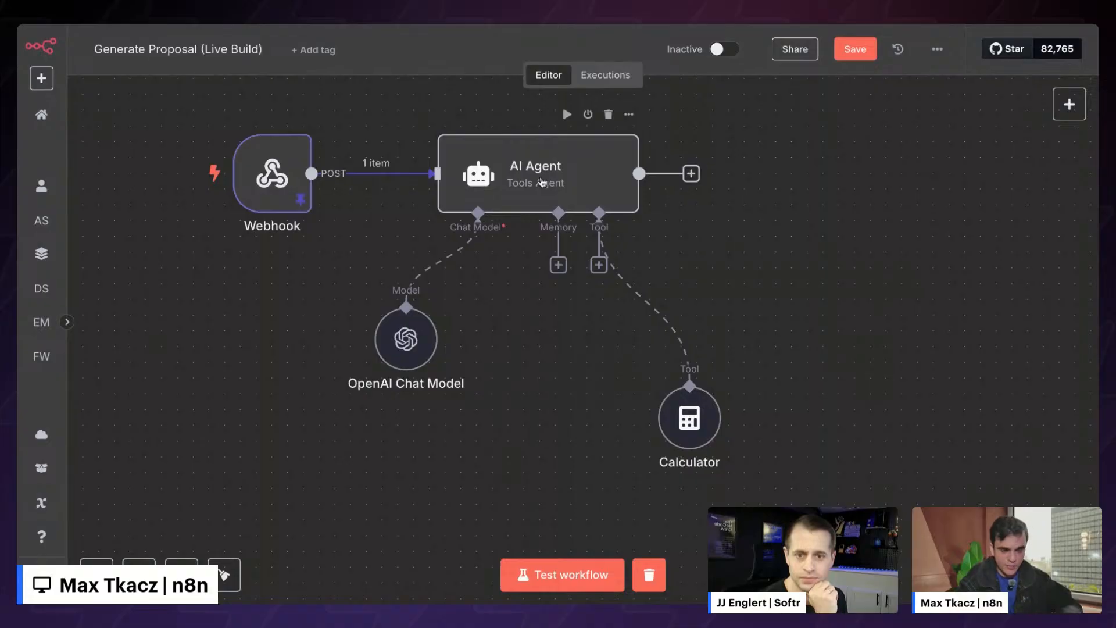
left_click(598, 265)
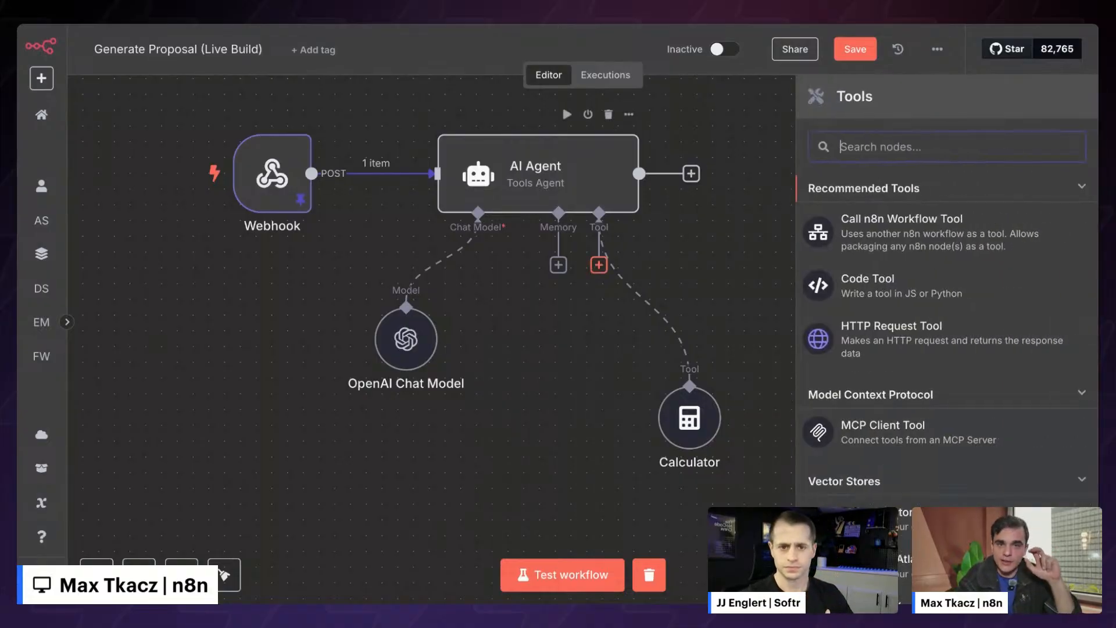
type("air")
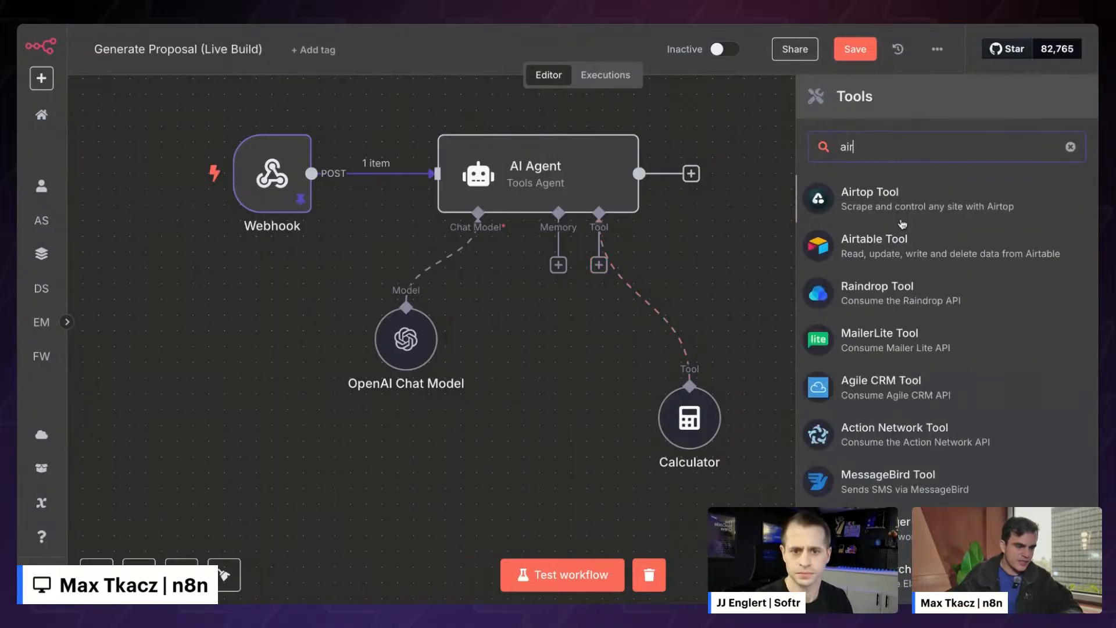
type("ta")
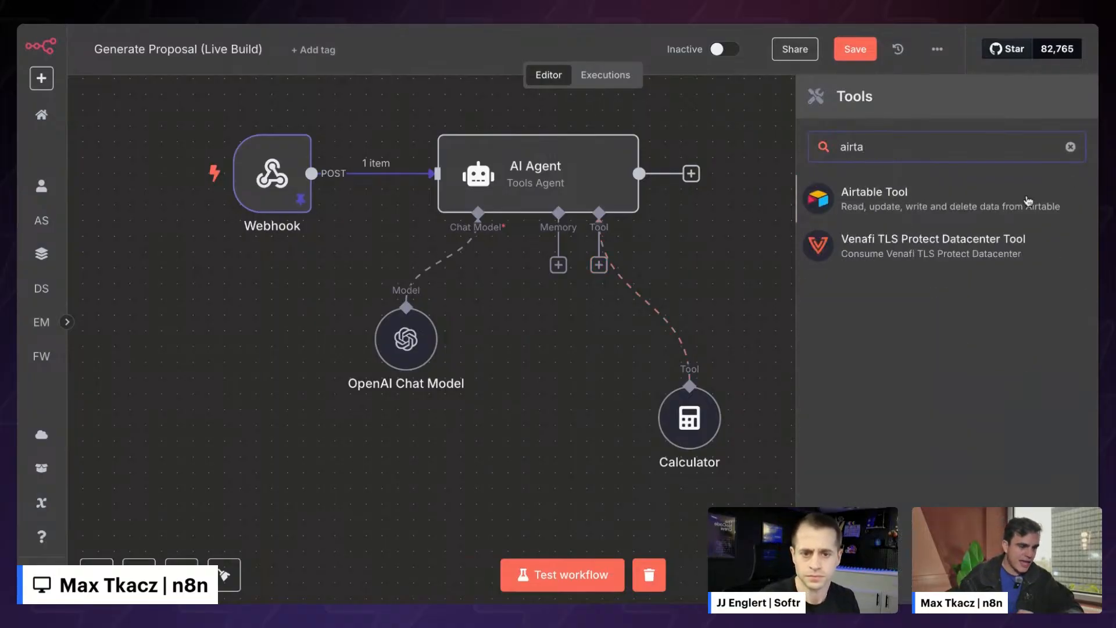
- Add the Airtable tool to the agent and rename it 'Get Pricing'
left_click(901, 203)
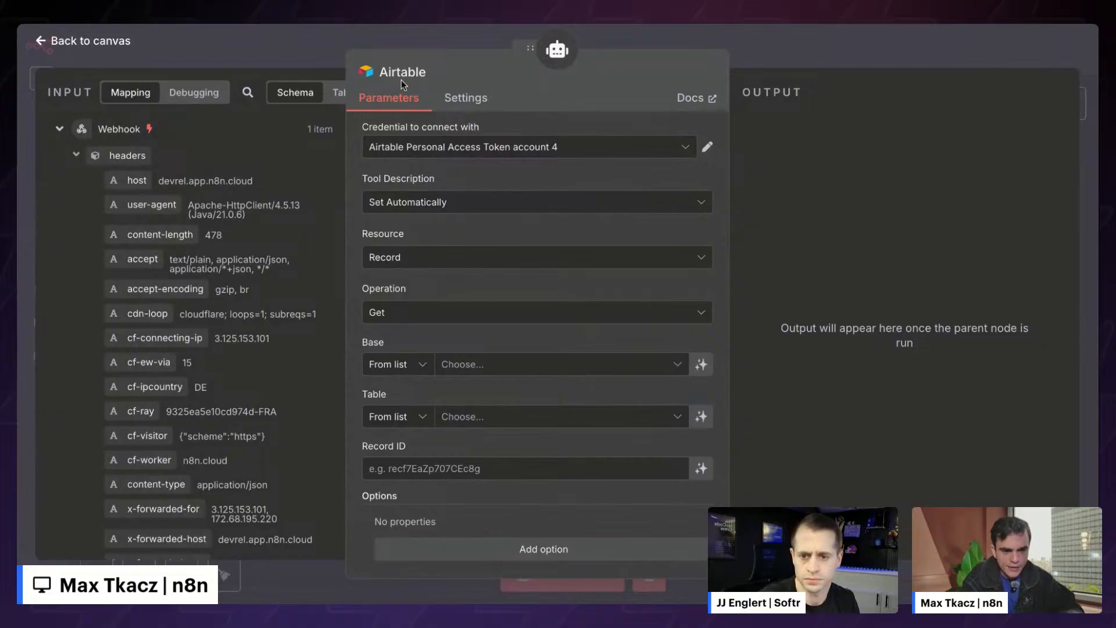
left_click(404, 76)
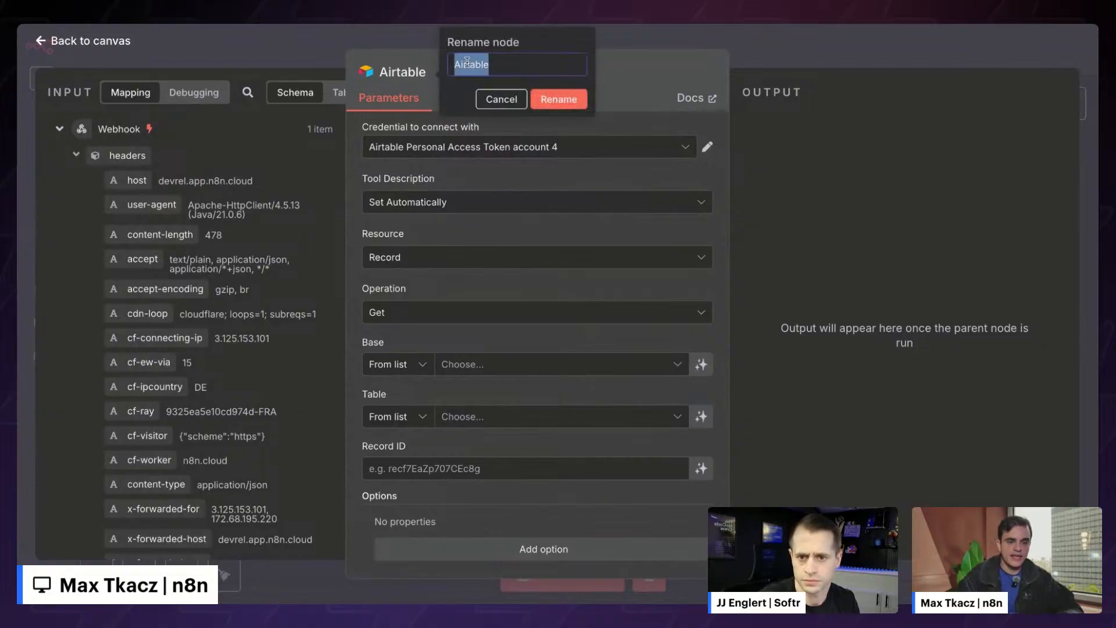
type("Get Pricing")
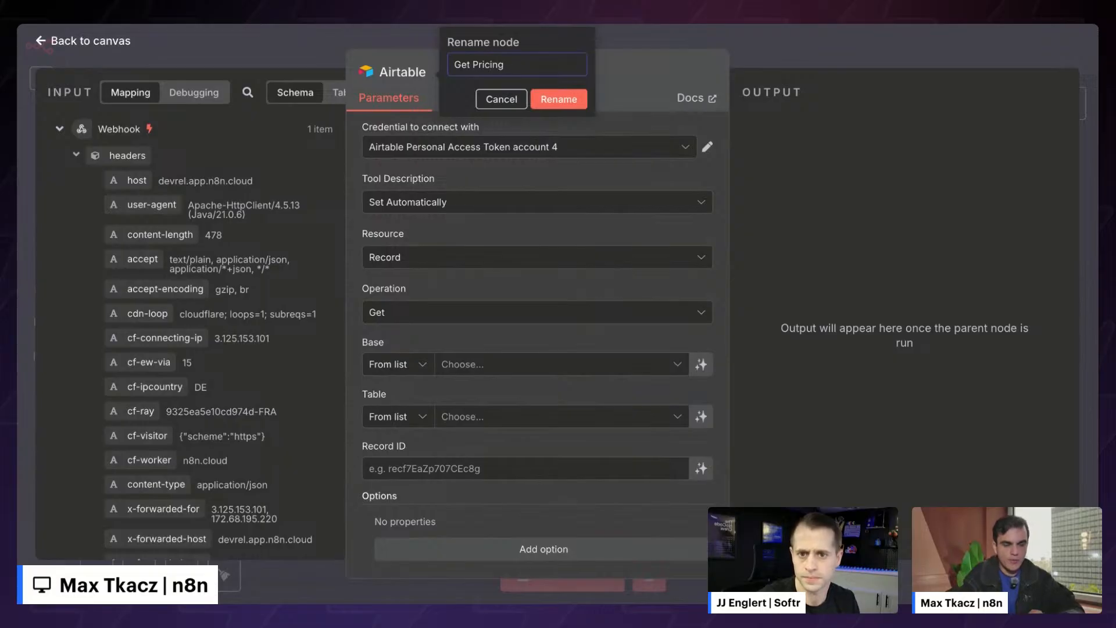
left_click(544, 100)
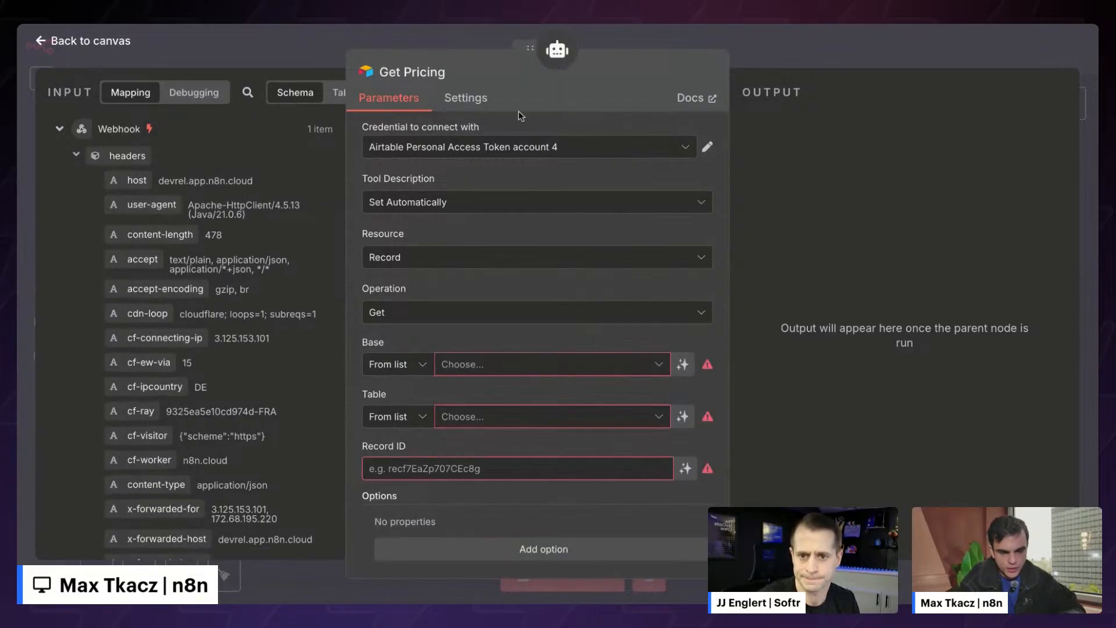
left_click(334, 55)
- Check the Get Pricing mention in the AI Agent's system message rules, then return to canvas
double_click(553, 177)
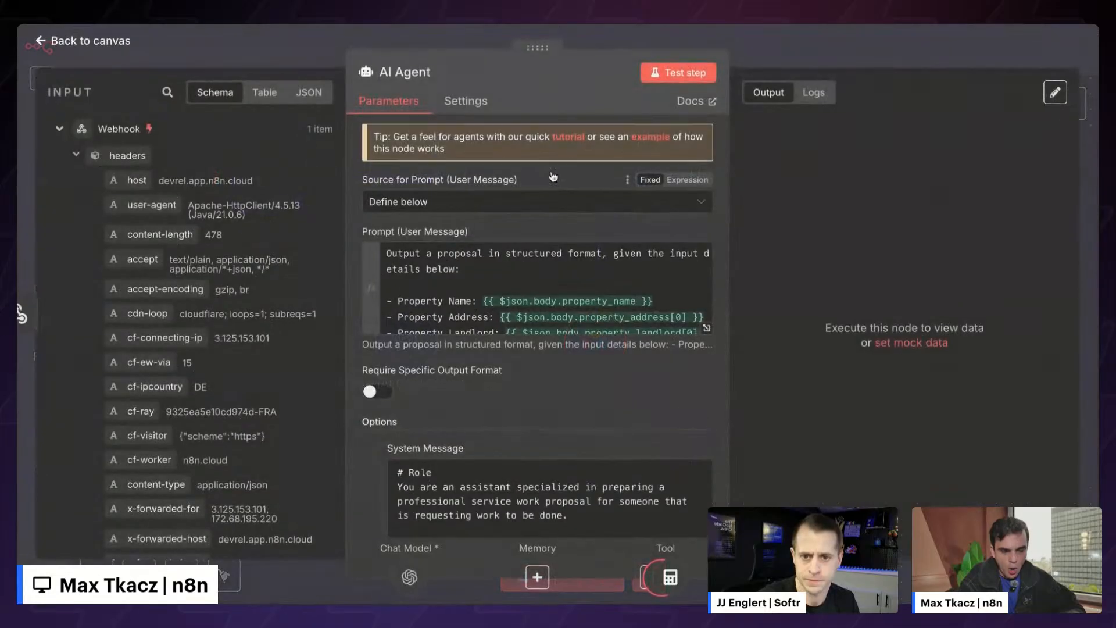
scroll(467, 464, "down", 5)
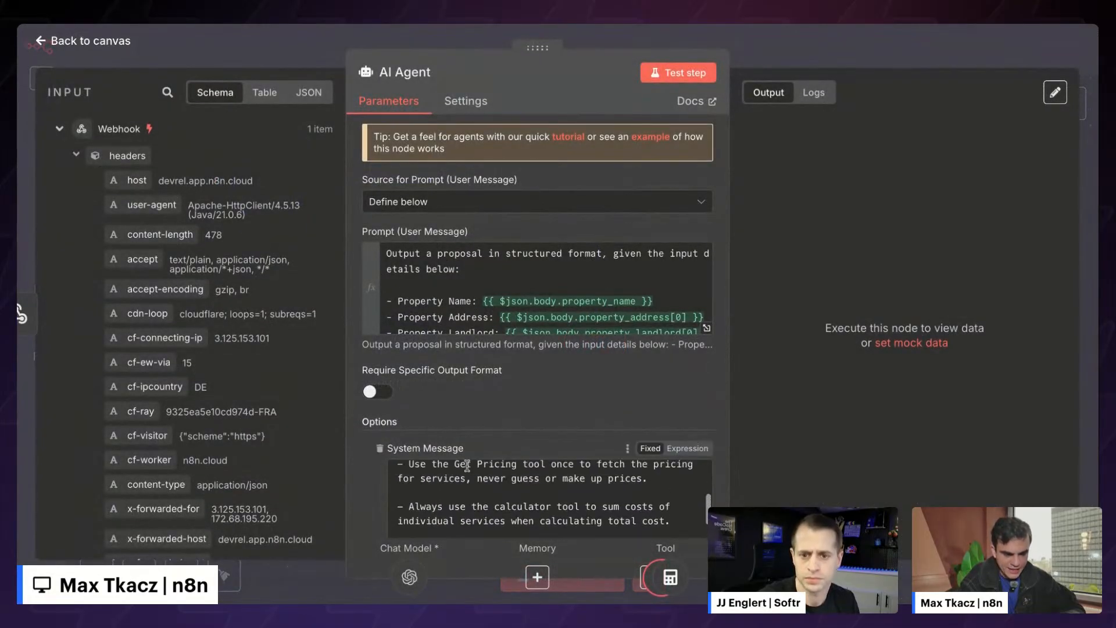
scroll(466, 464, "up", 1)
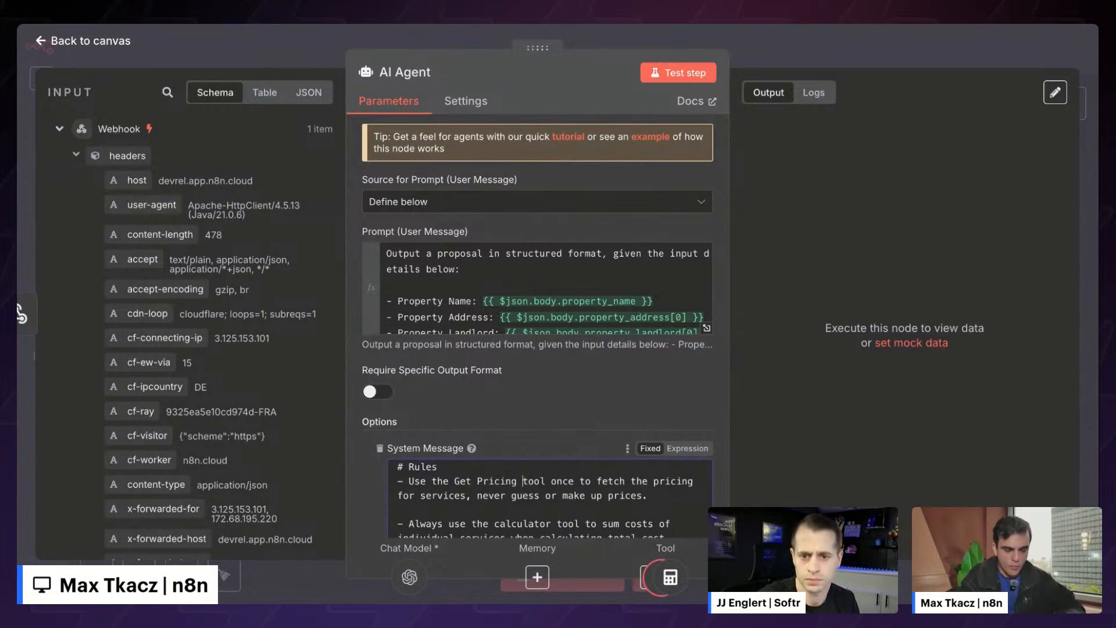
left_click_drag(457, 483, 517, 482)
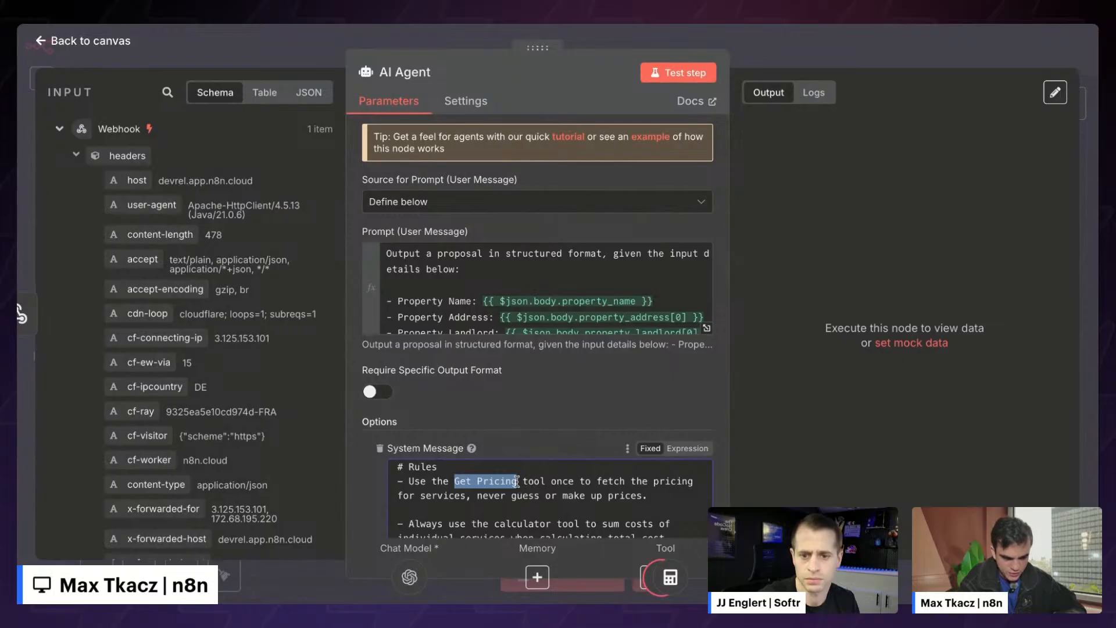
left_click(526, 478)
left_click(770, 49)
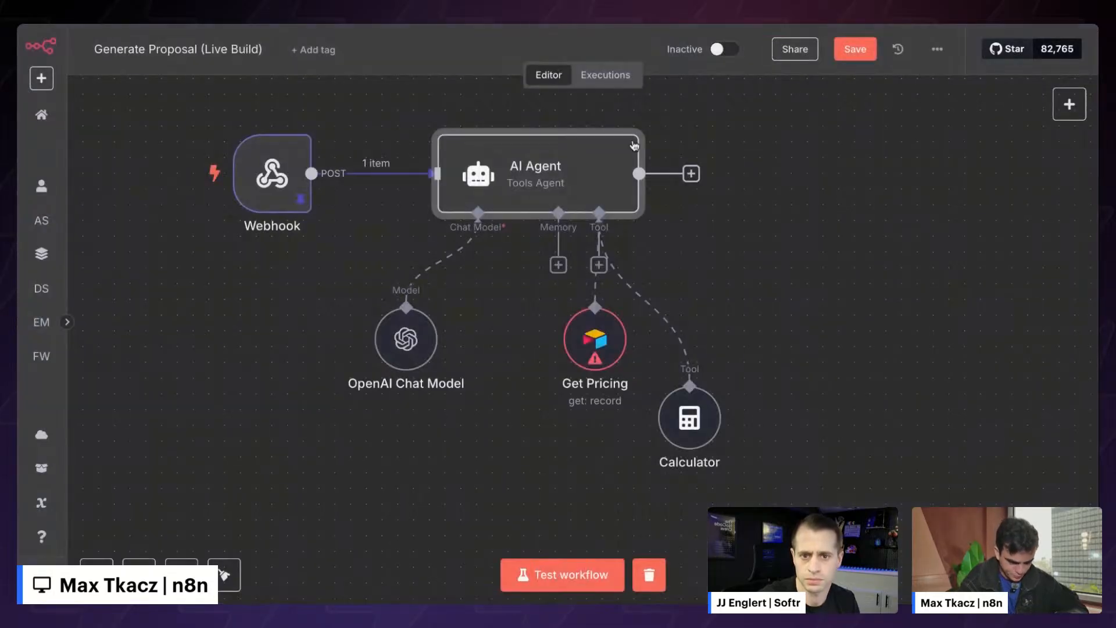
- Keep the Get Pricing tool on its existing Airtable access token credential, discarding a new-credential dialog
double_click(599, 340)
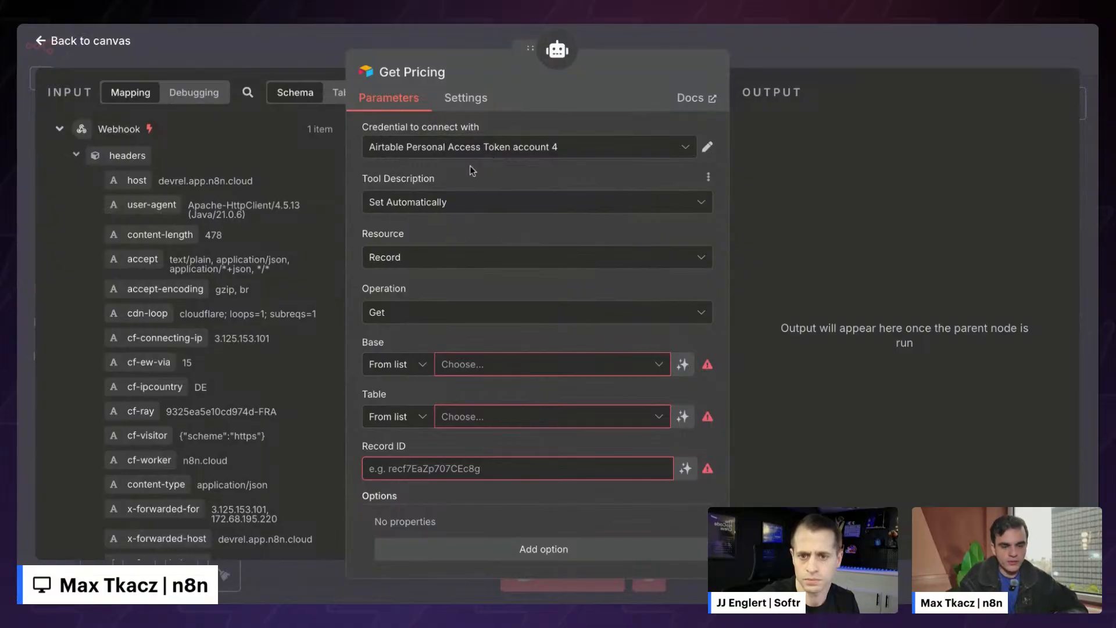
left_click(459, 150)
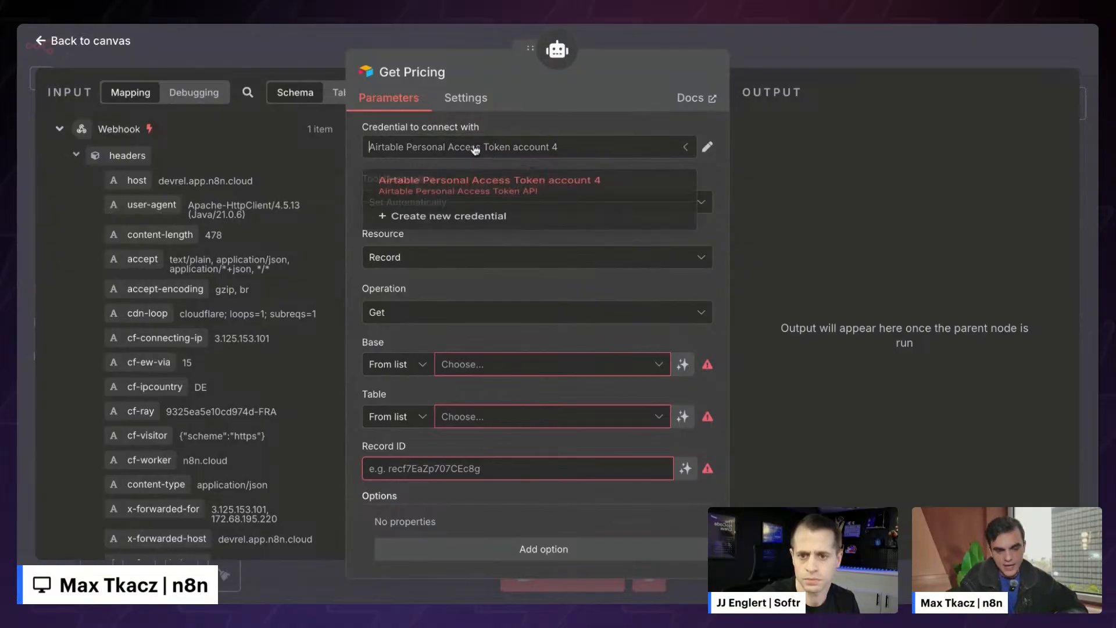
left_click(495, 235)
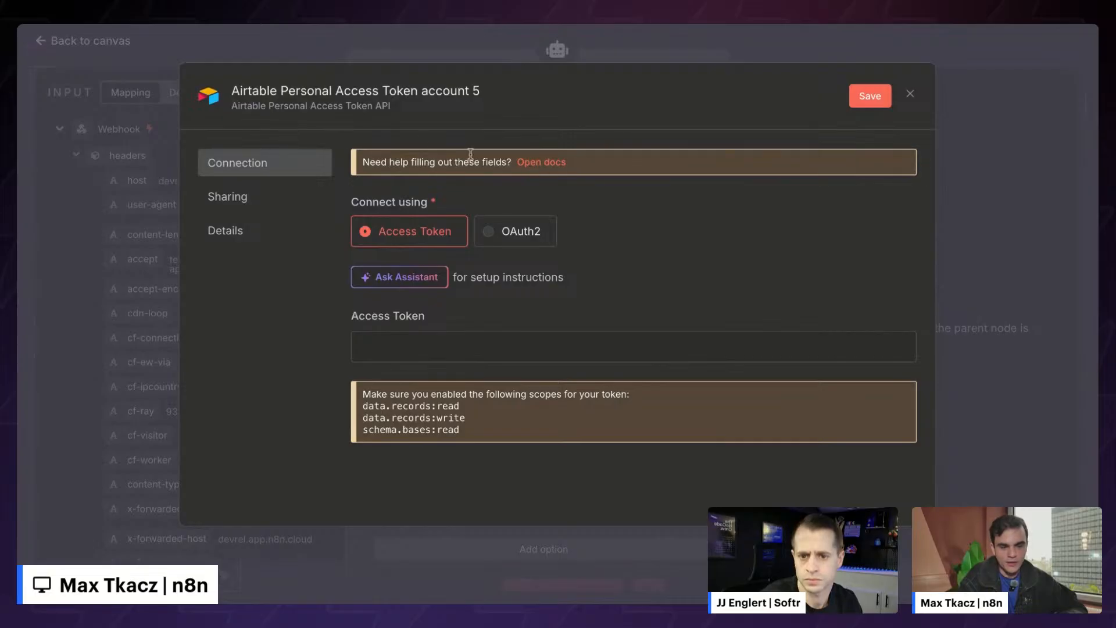
left_click(911, 94)
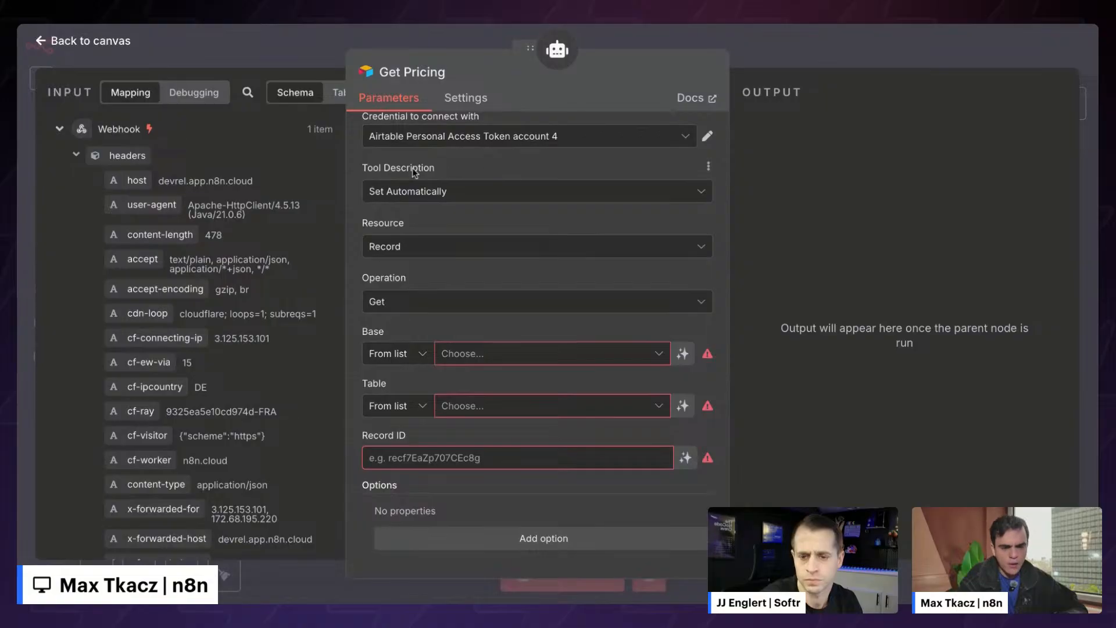
- Set Get Pricing's description manually: fetch specific service pricing, returning the entire price list
left_click(413, 190)
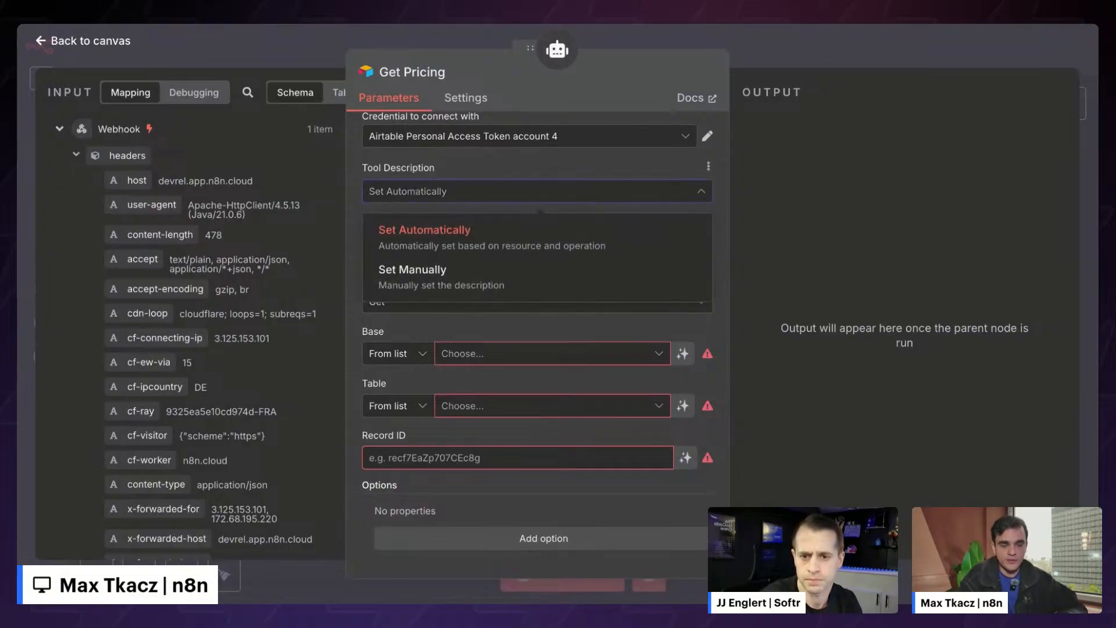
left_click(406, 282)
triple_click(449, 241)
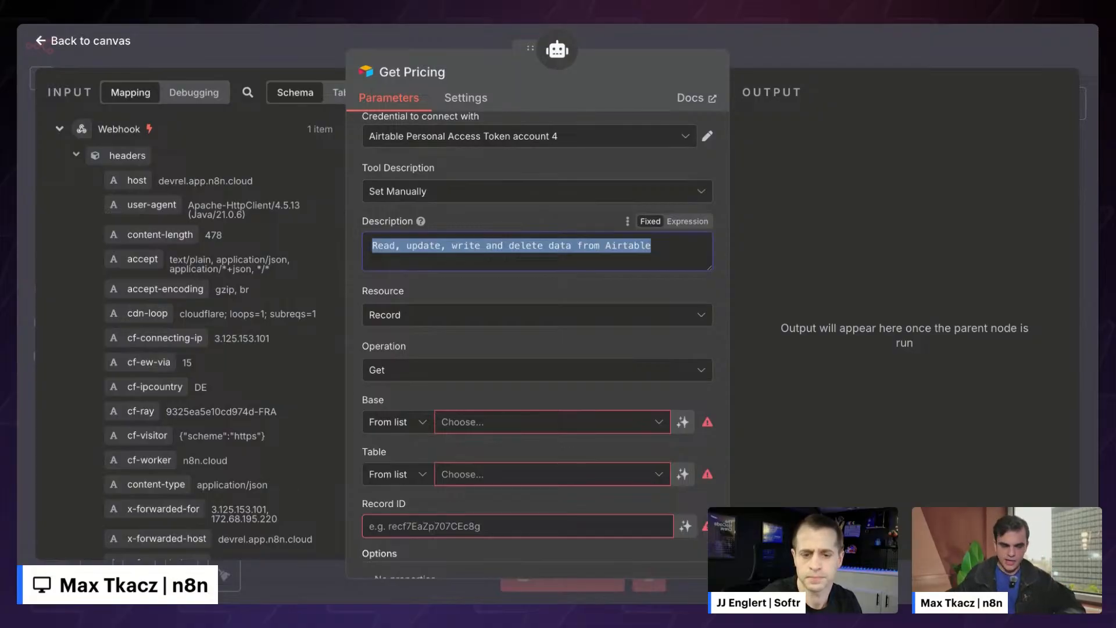
type("Use this tool to fetch the specific pricing of services. It returns the entire price list of services.")
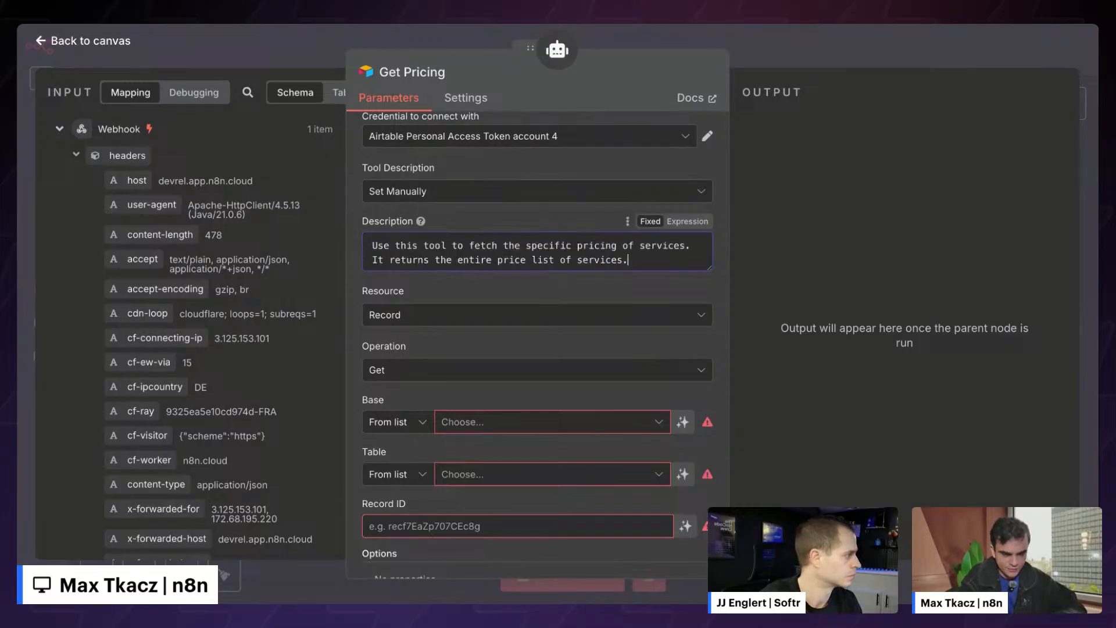
left_click_drag(709, 269, 709, 306)
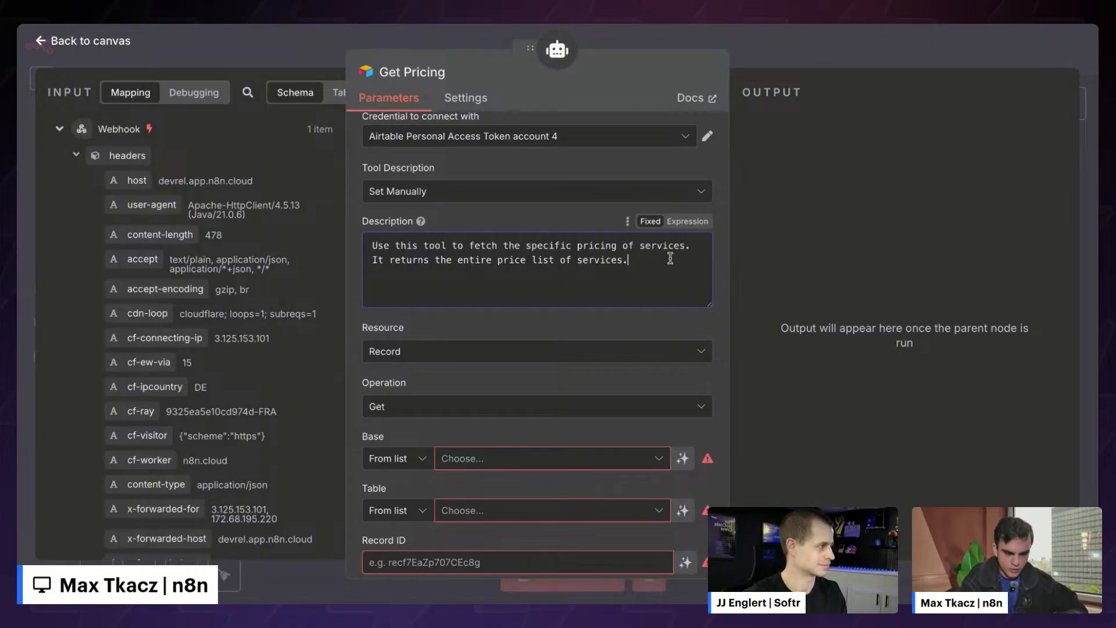
left_click_drag(375, 260, 650, 263)
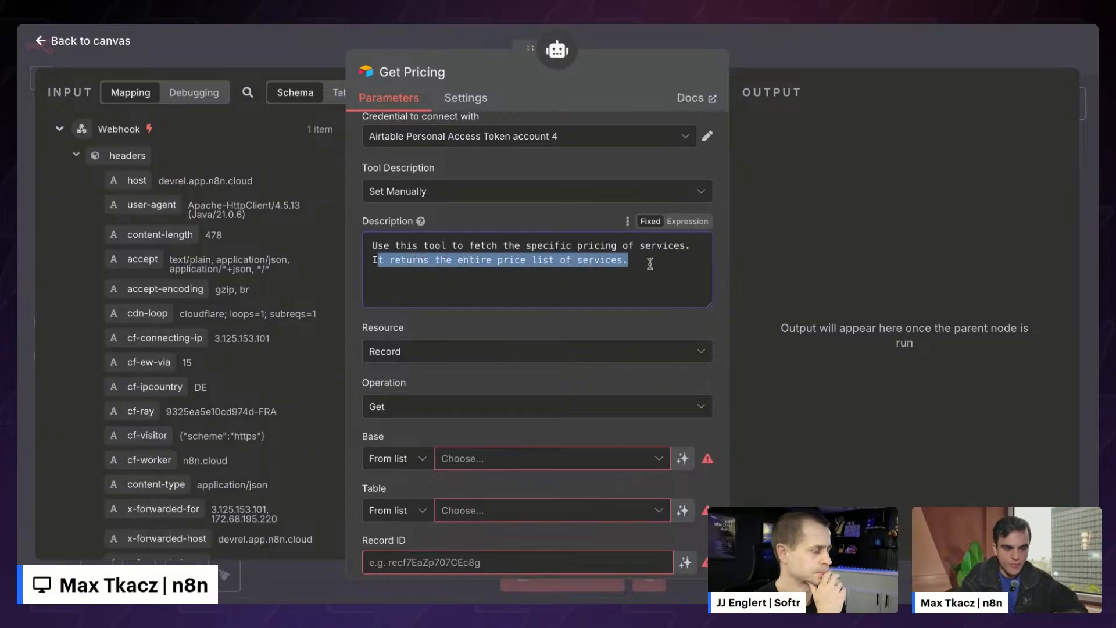
left_click(649, 264)
scroll(650, 263, "down", 2)
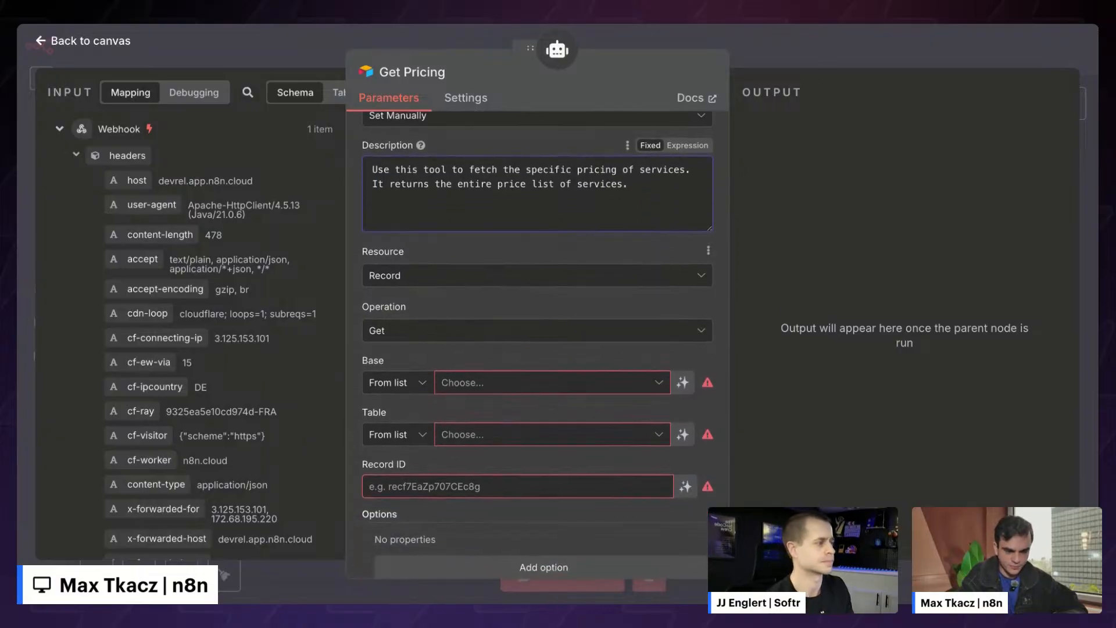
- Keep operation Get and select base 'Contractor CRM by Softr & n8n', table Pricing
left_click(520, 277)
left_click(518, 276)
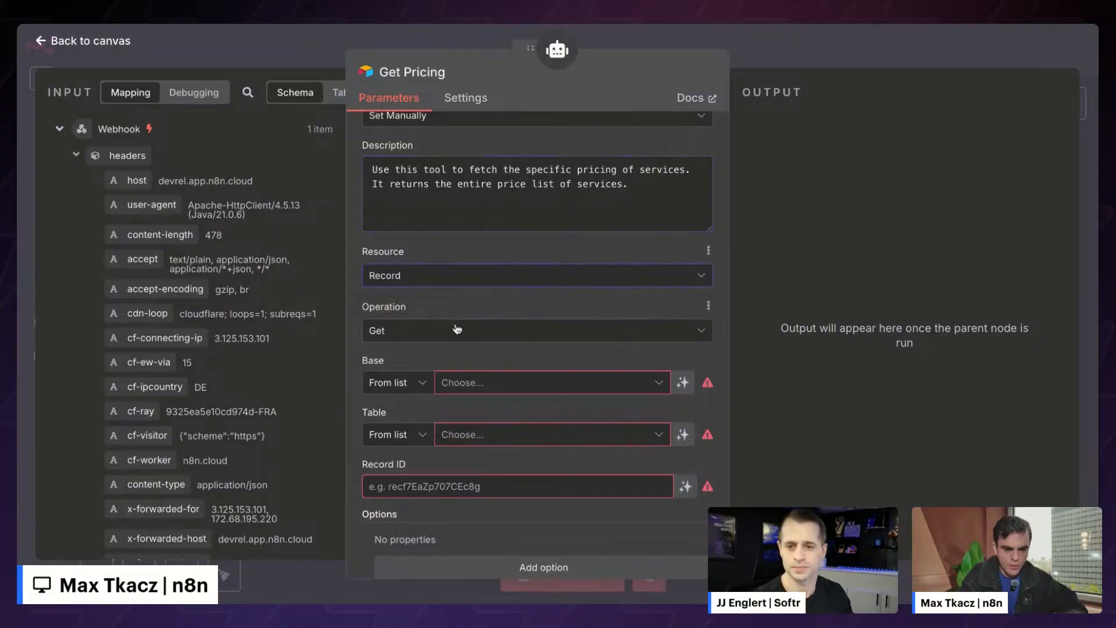
left_click(455, 330)
scroll(459, 453, "down", 2)
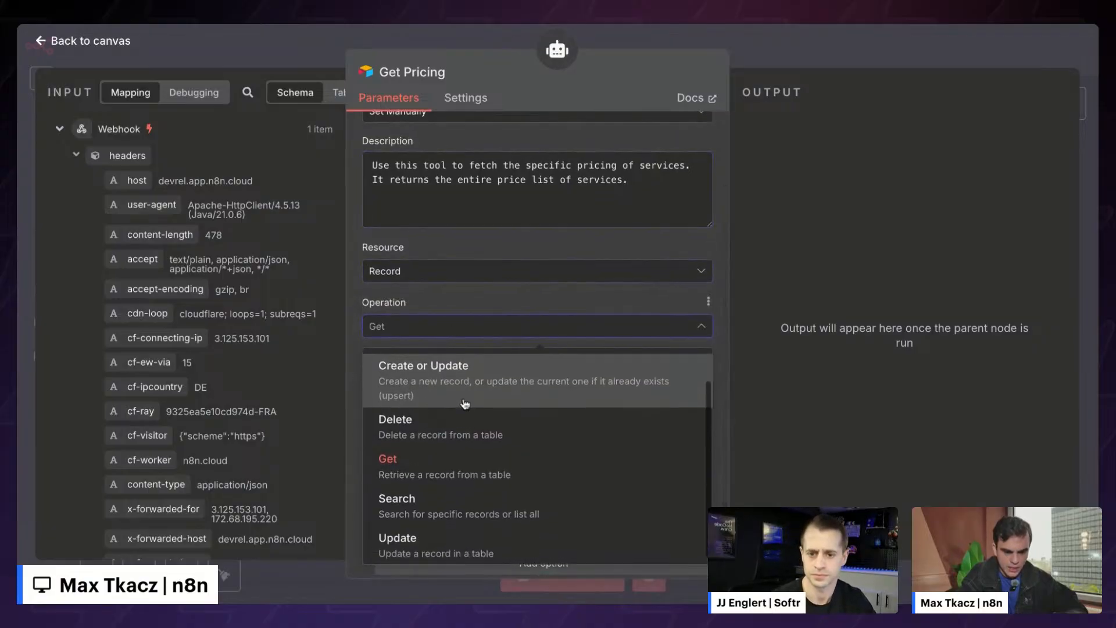
left_click(444, 455)
scroll(513, 288, "down", 1)
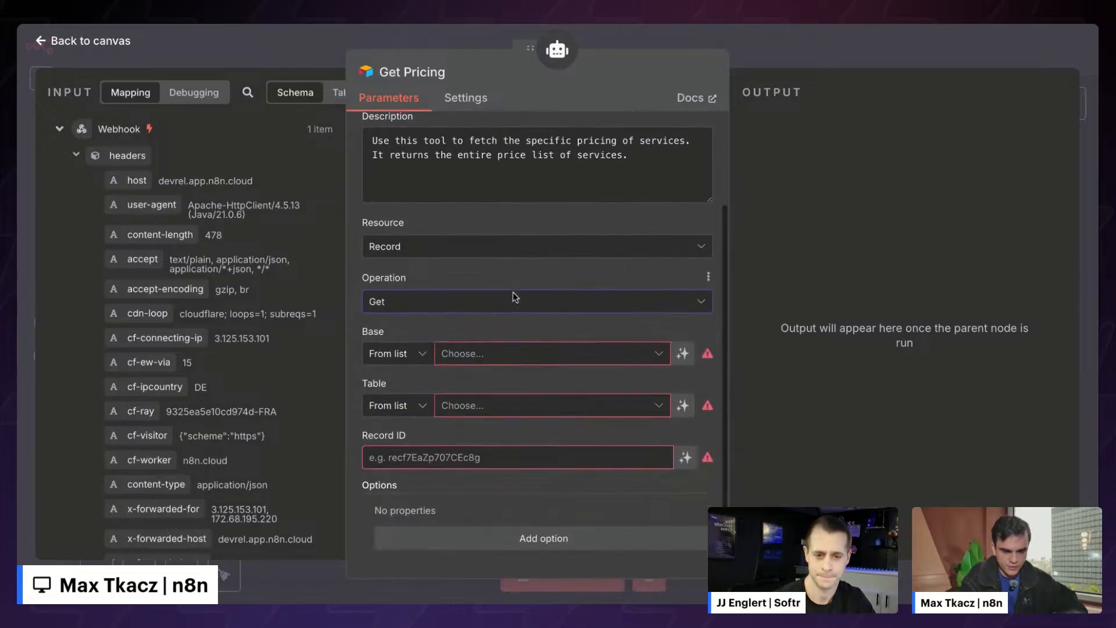
left_click(514, 360)
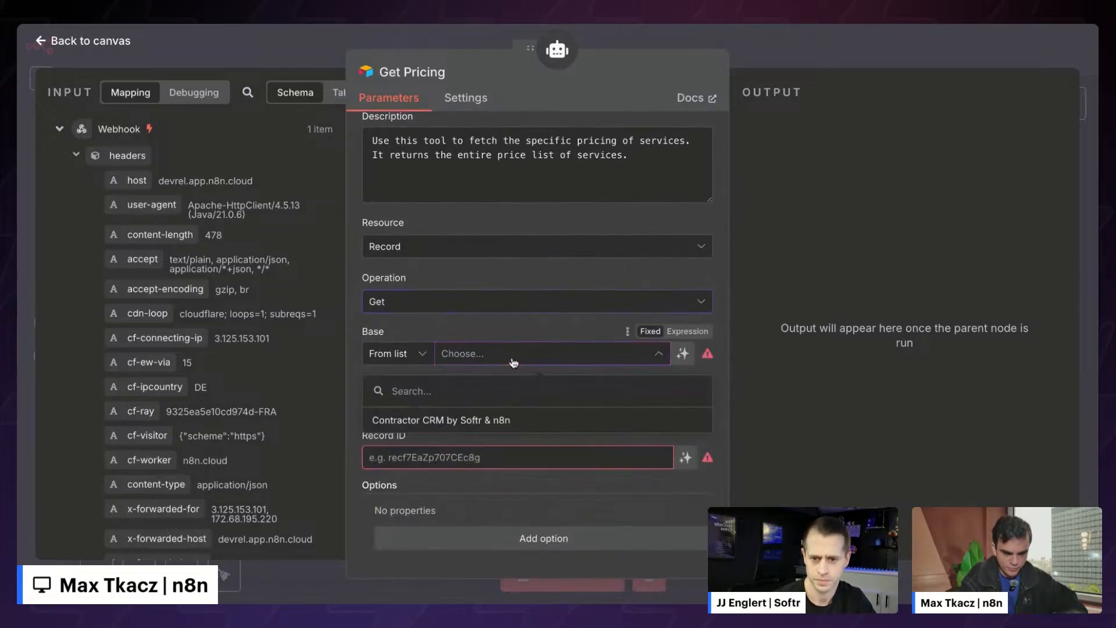
left_click(454, 424)
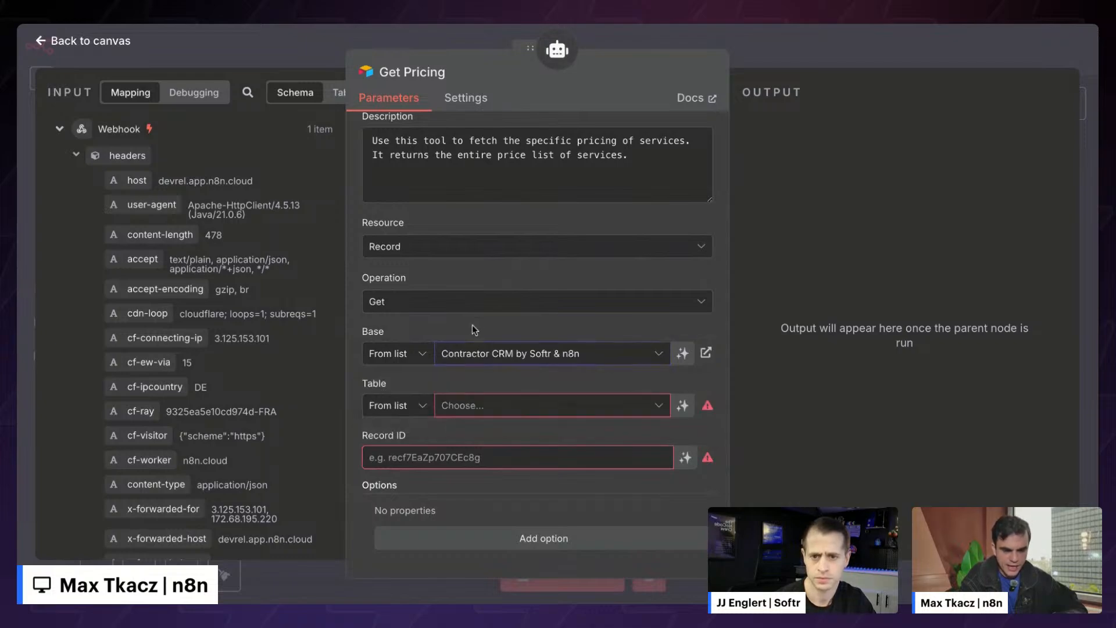
left_click(502, 411)
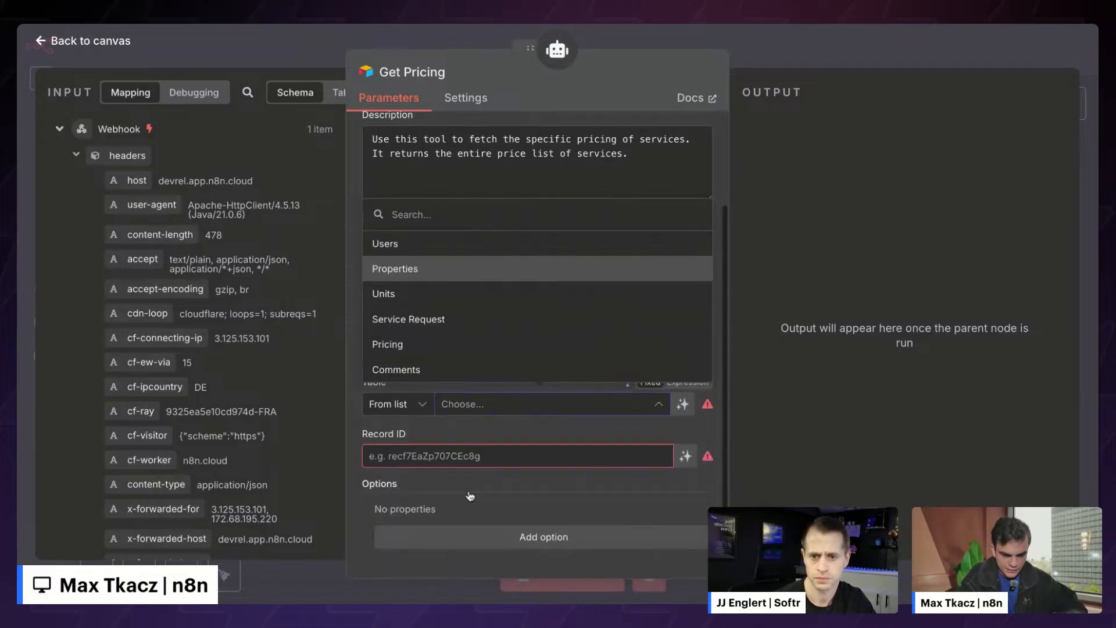
left_click(407, 353)
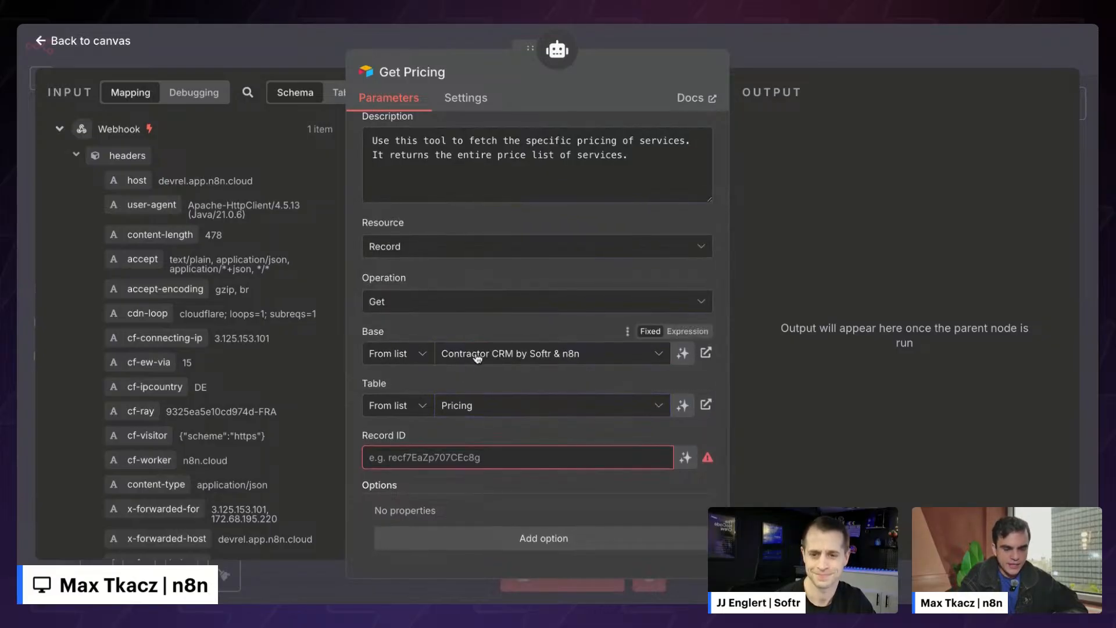
- Collapse the webhook headers and body in the input data panel
left_click(436, 452)
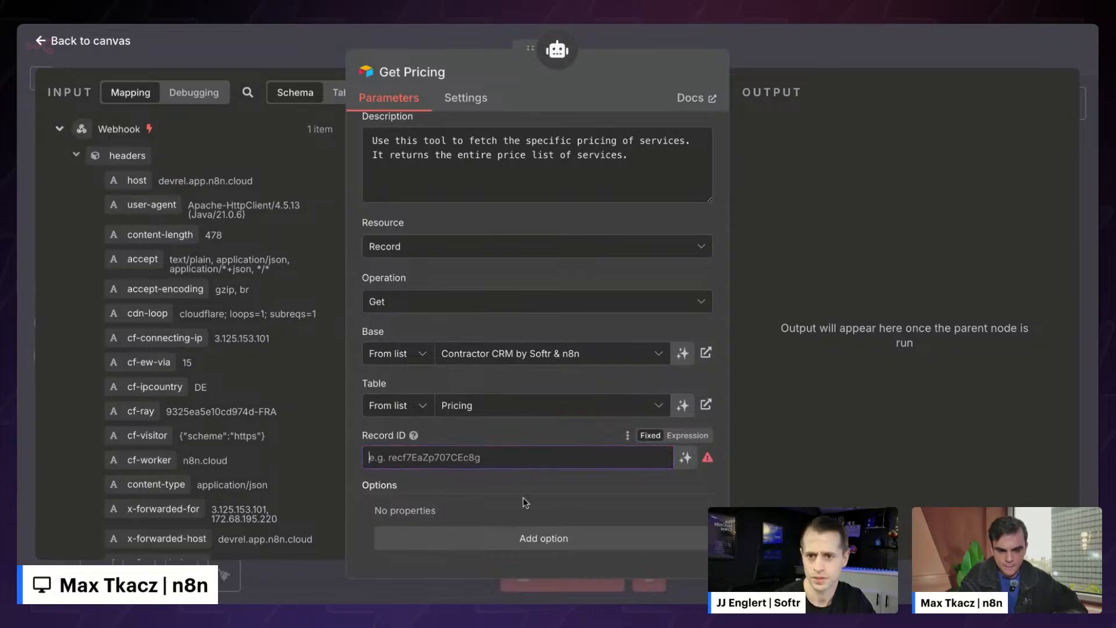
scroll(511, 433, "up", 1)
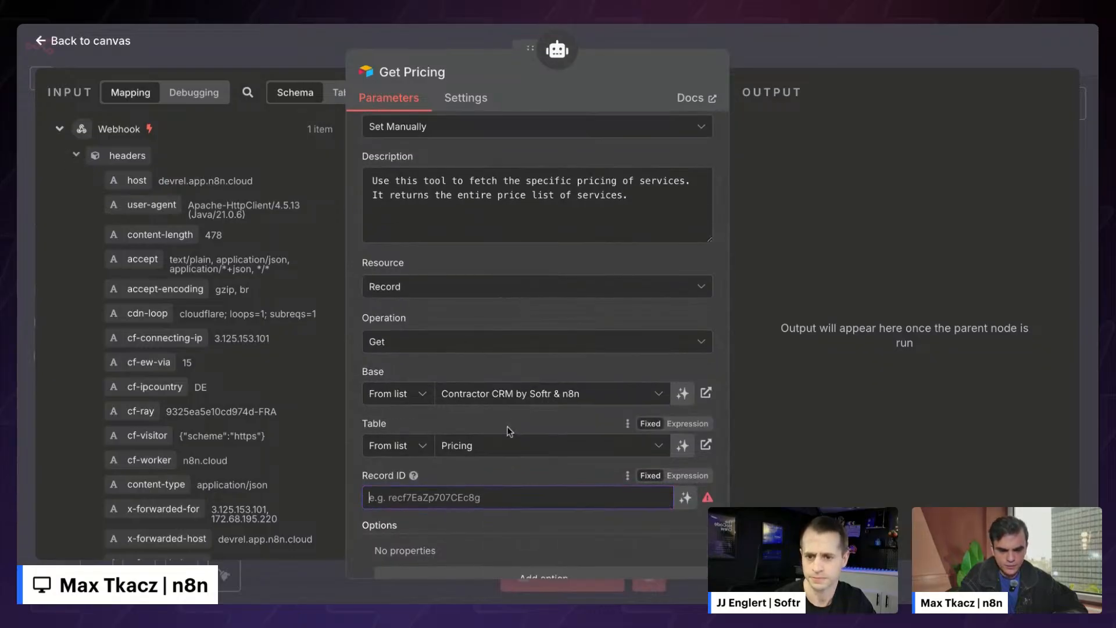
left_click(76, 155)
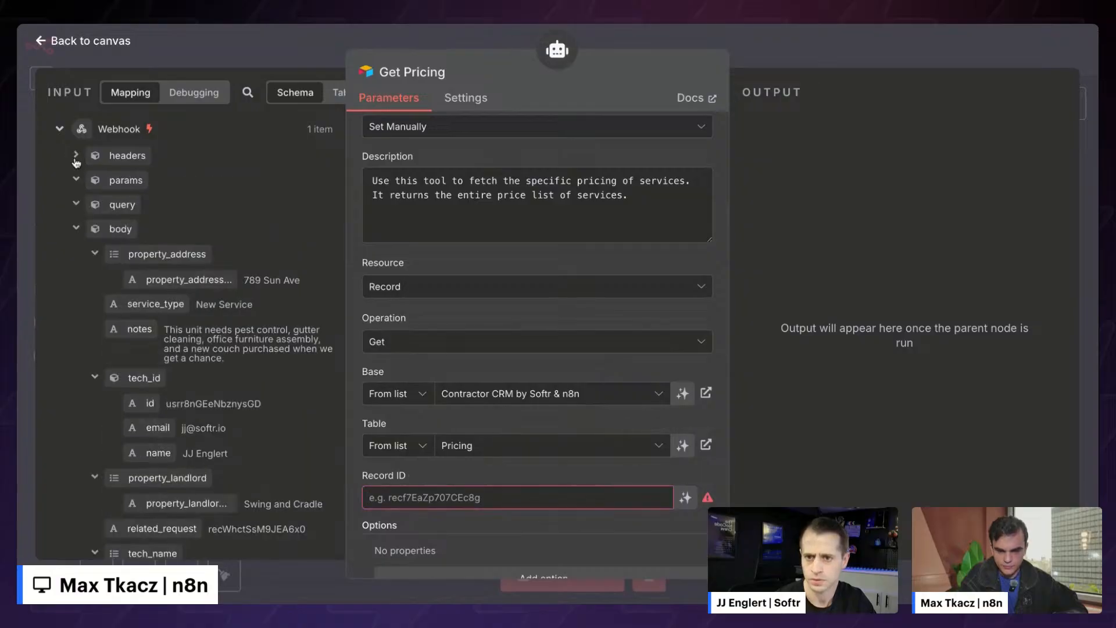
left_click(75, 228)
scroll(479, 446, "down", 1)
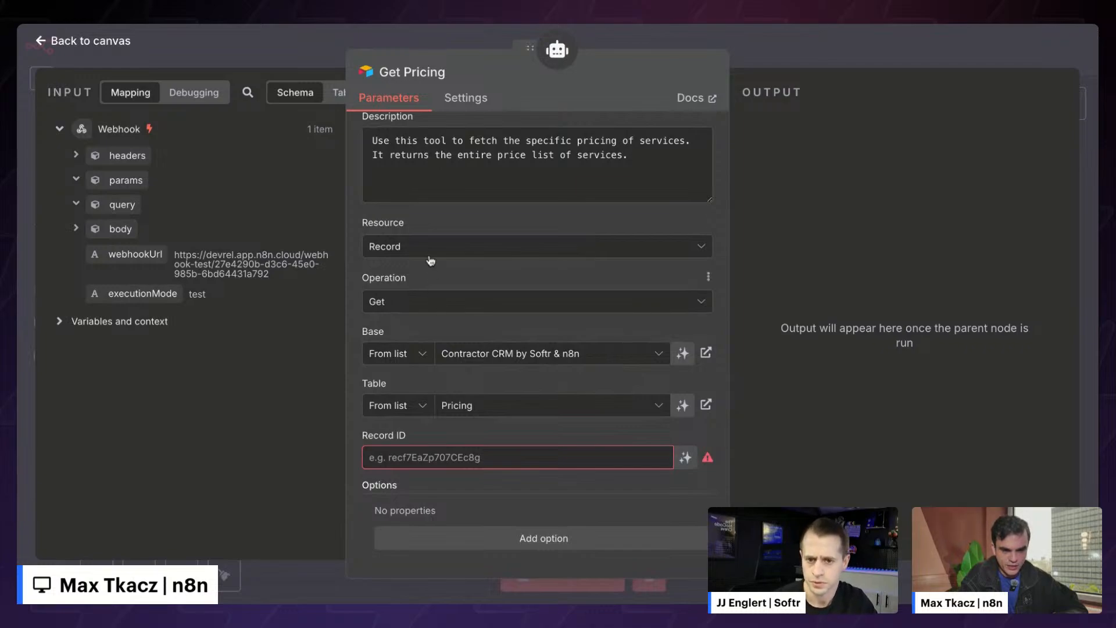
left_click(422, 297)
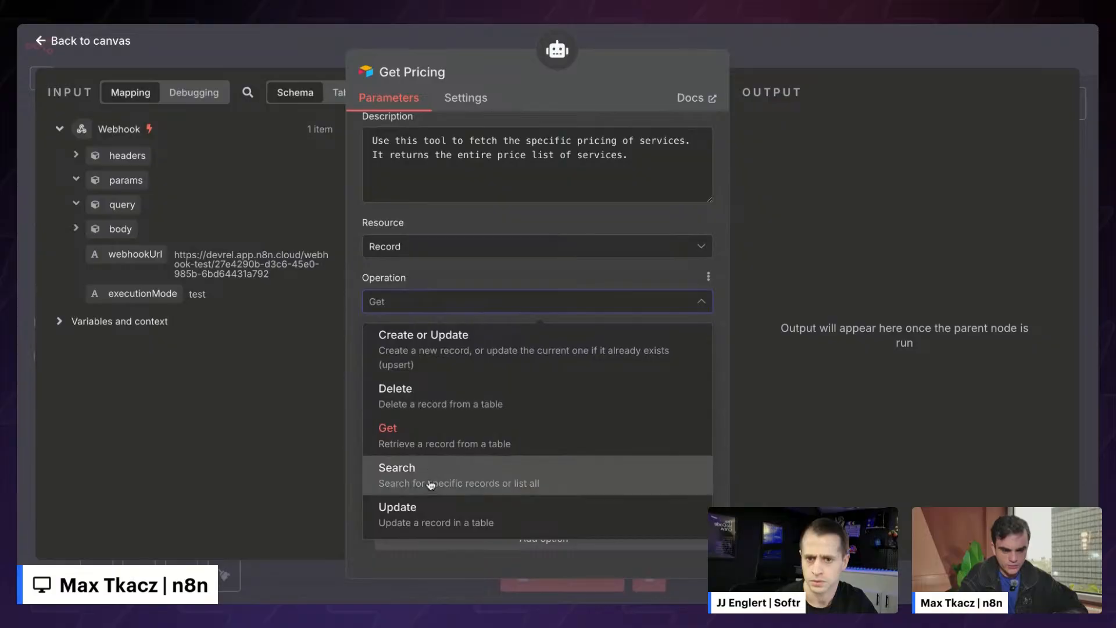
- Switch the Get Pricing operation to Search
left_click(428, 483)
scroll(492, 456, "down", 1)
scroll(492, 456, "down", 3)
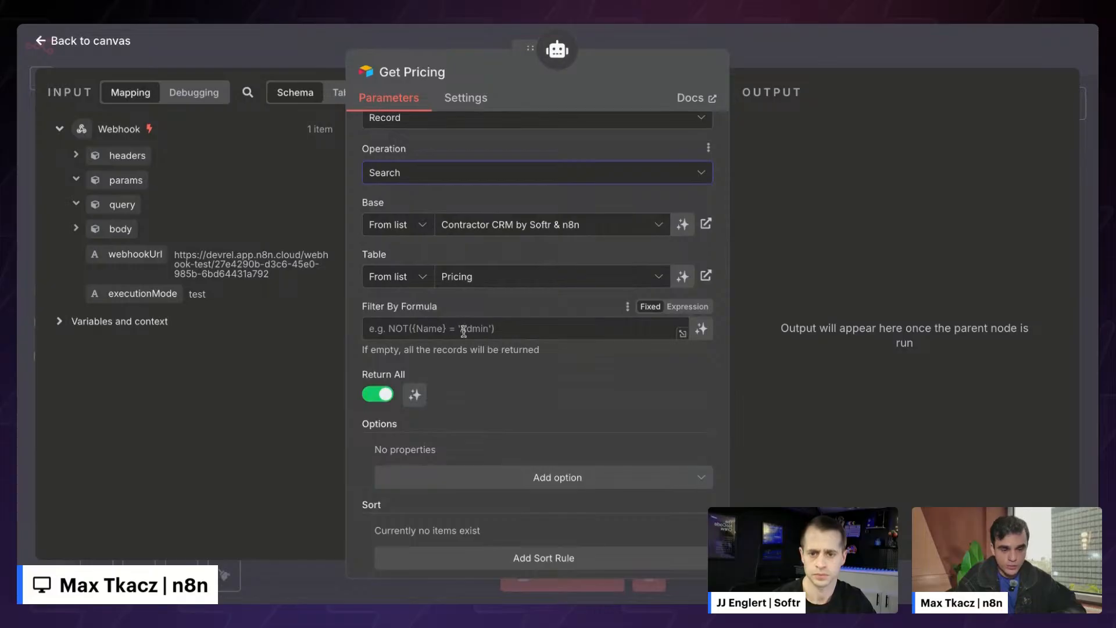
- Leave Filter By Formula empty in fixed mode after trying a model-defined filter
left_click(701, 329)
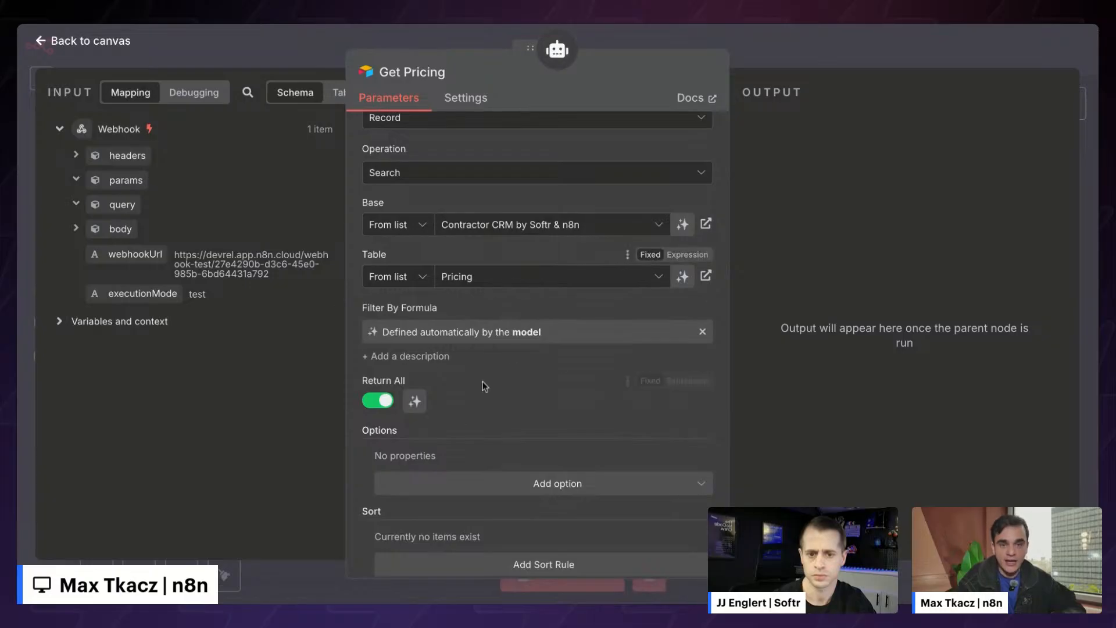
left_click(441, 362)
left_click(391, 380)
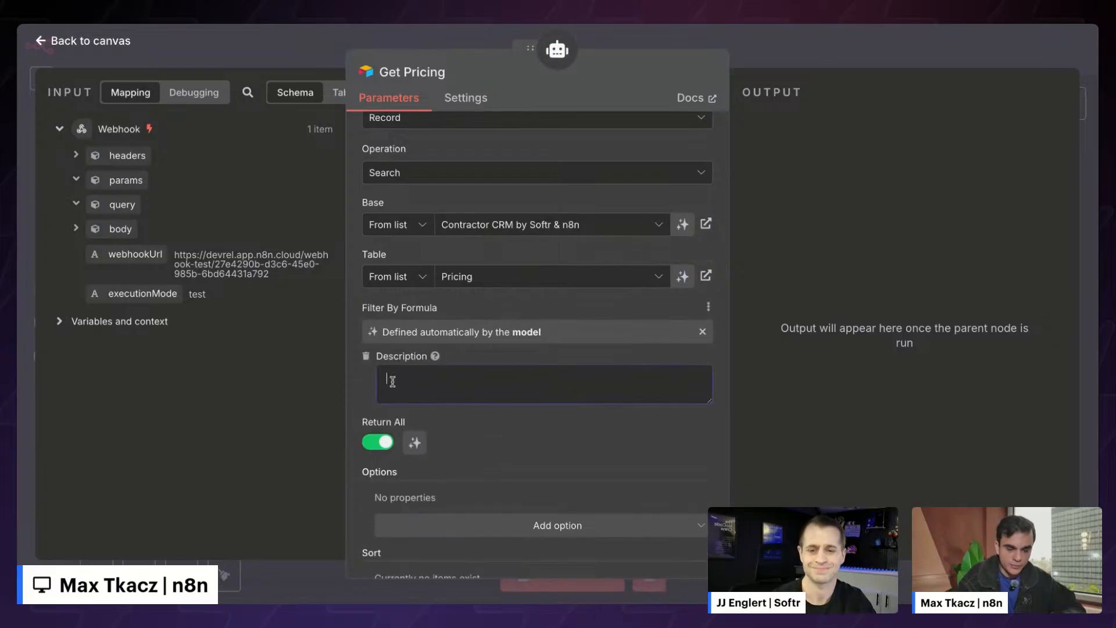
left_click(365, 356)
left_click(702, 331)
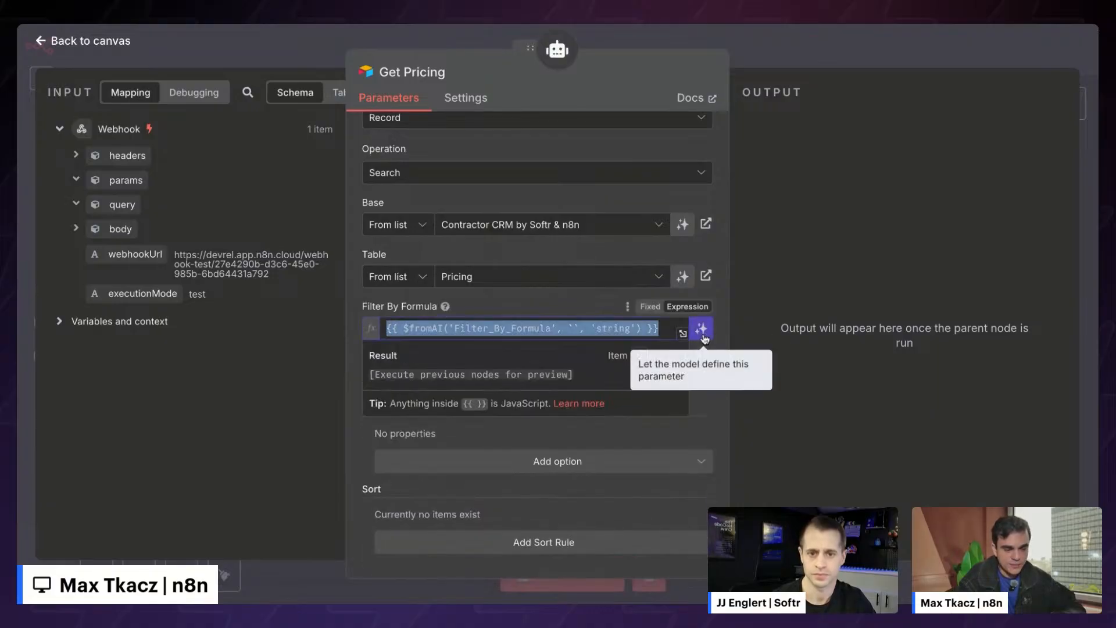
key("ctrl+a")
key("BackSpace")
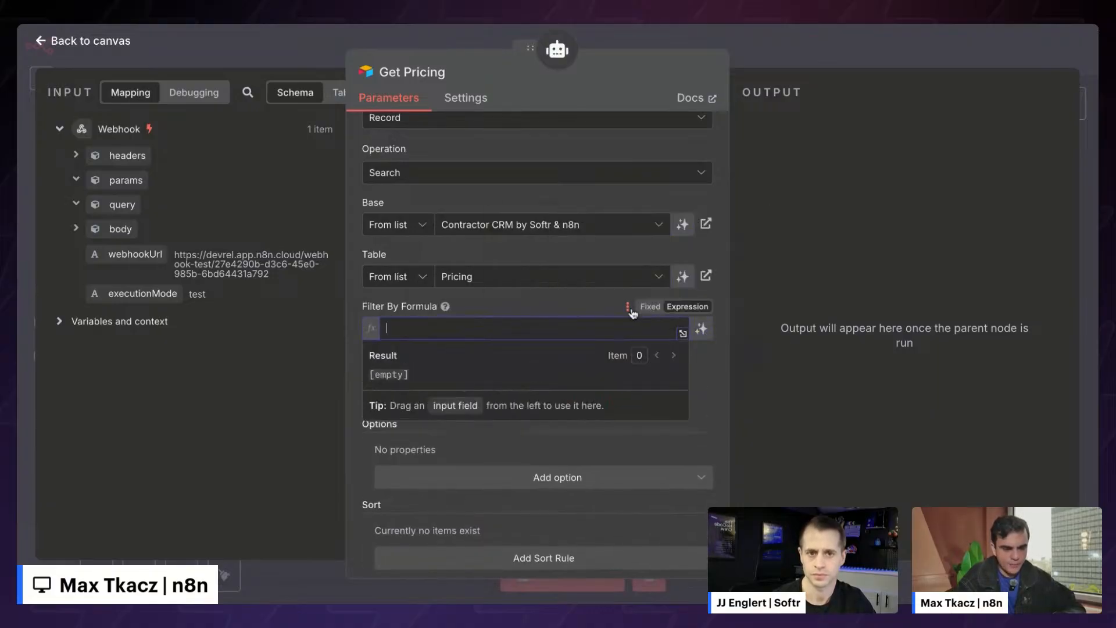
left_click(650, 307)
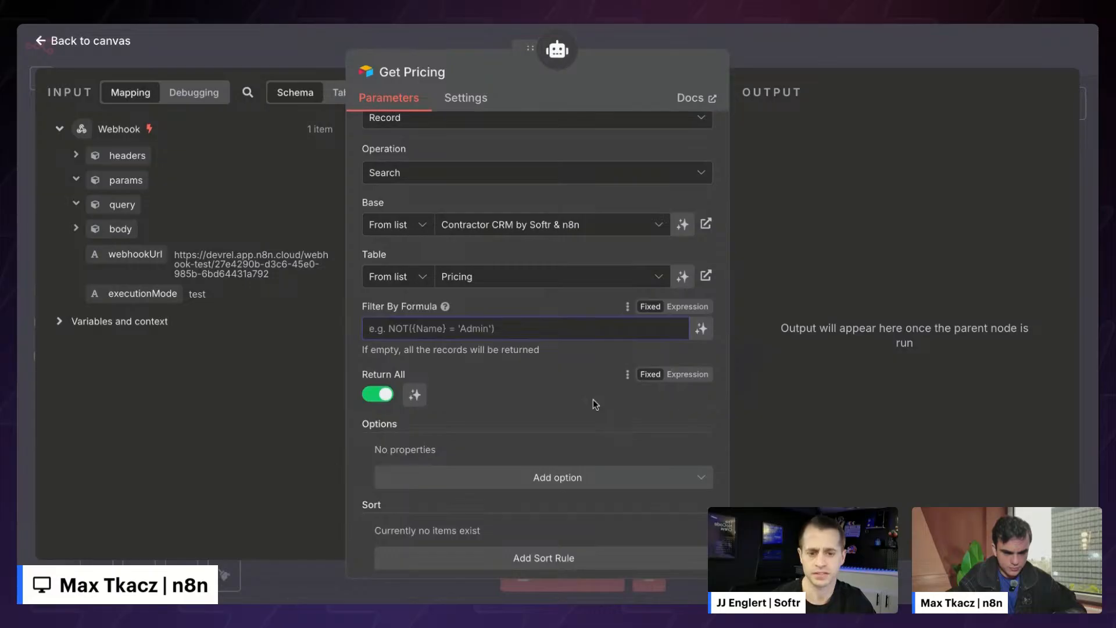
scroll(592, 399, "down", 1)
scroll(593, 399, "up", 3)
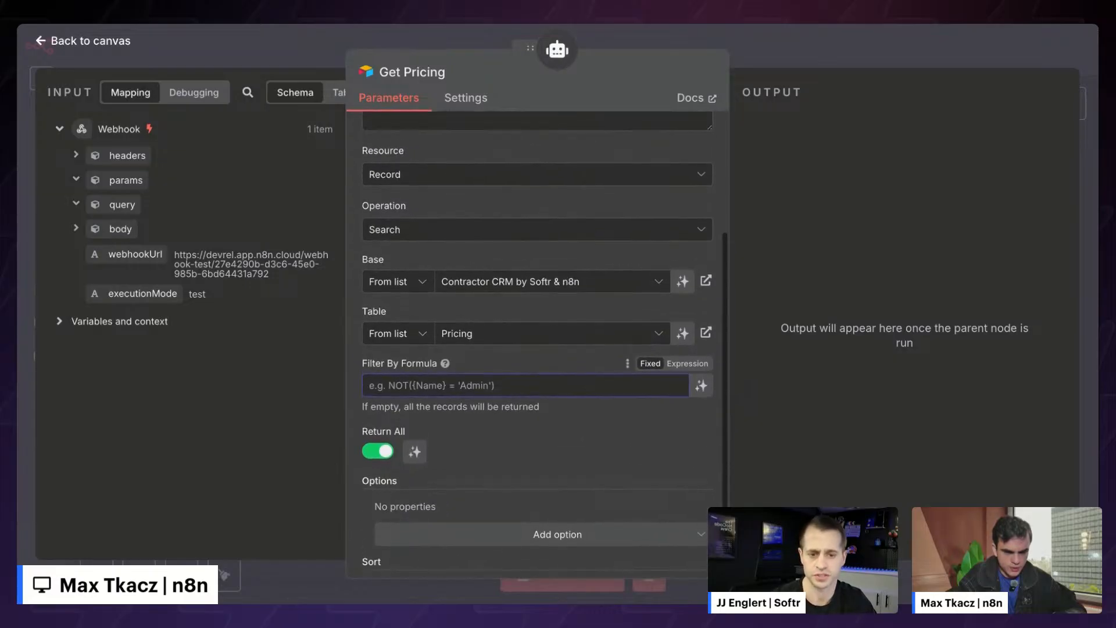
scroll(537, 349, "down", 2)
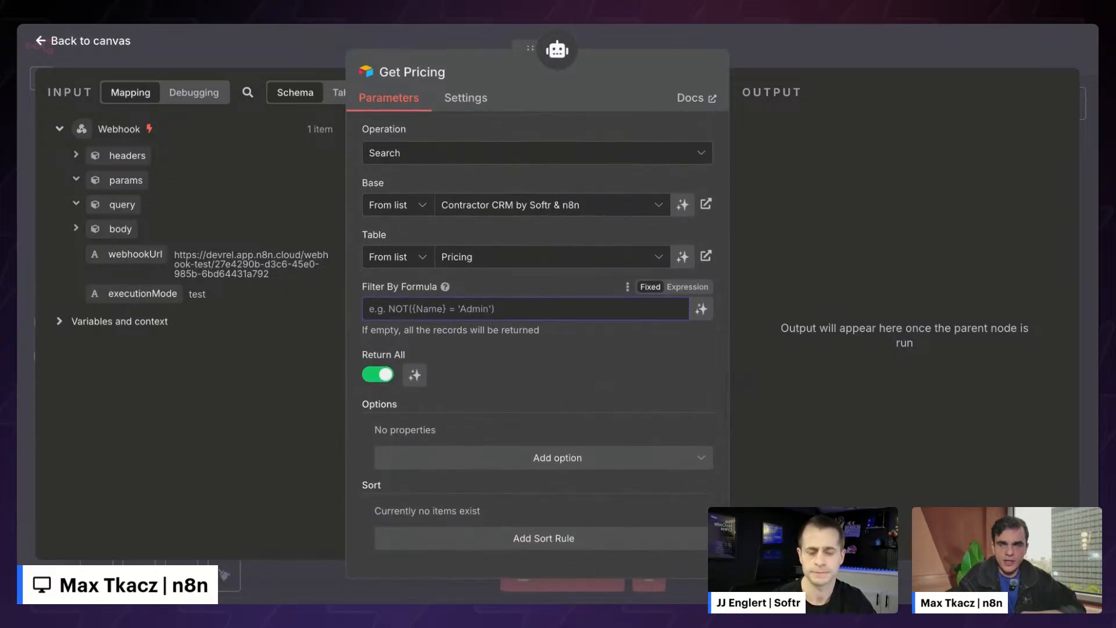
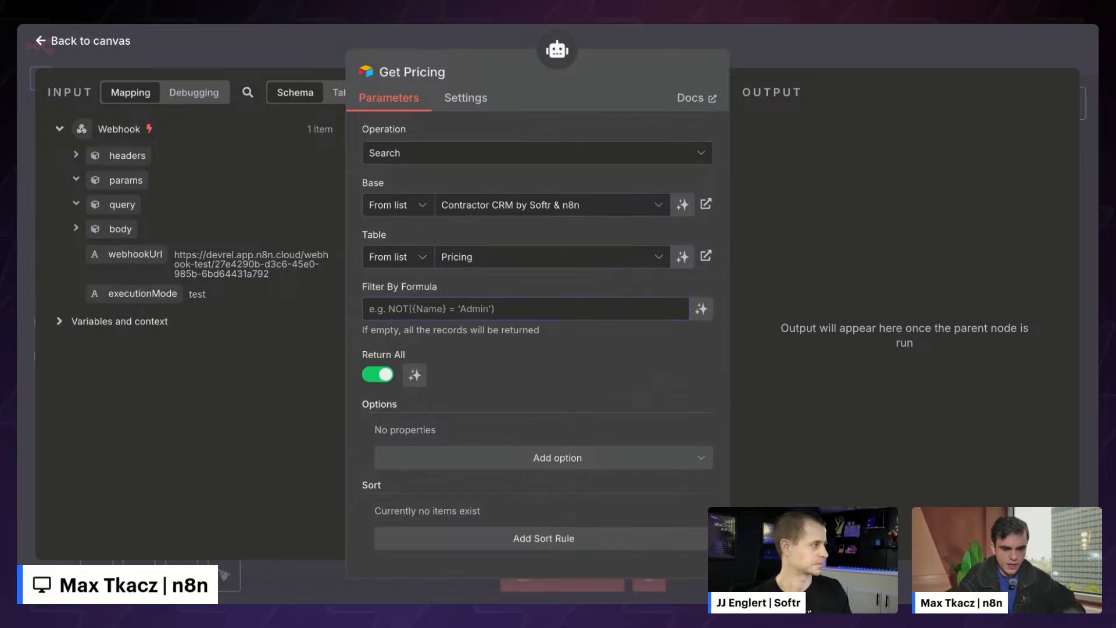
- Review the Get Pricing search parameters and return to the Generate Proposal canvas
scroll(589, 161, "up", 5)
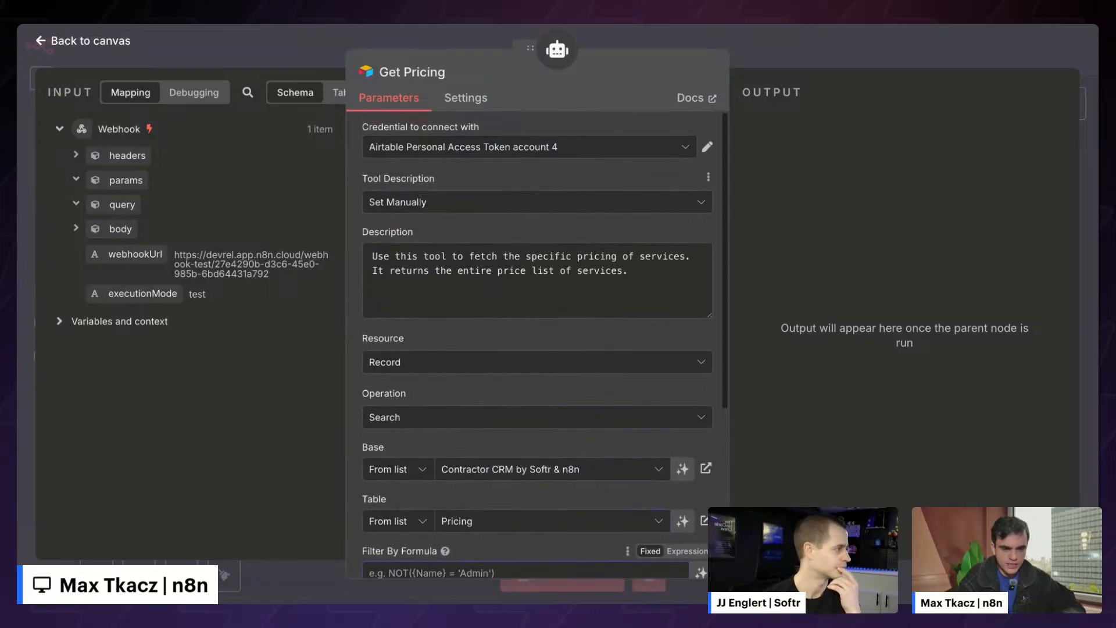
left_click(806, 51)
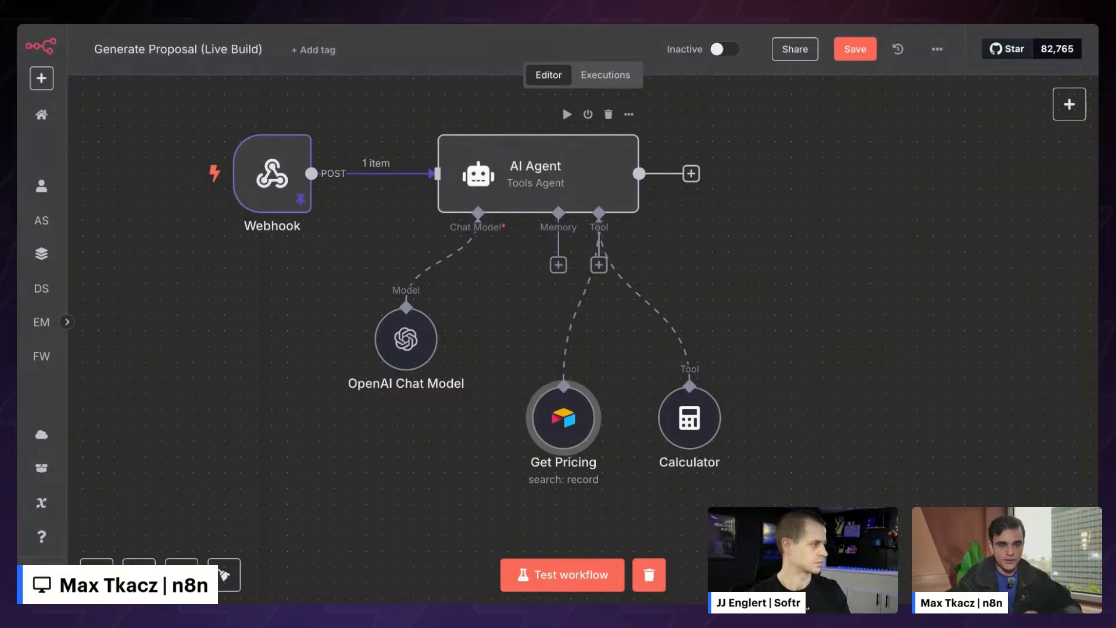
- Turn on Require Specific Output Format in the AI Agent settings
double_click(561, 174)
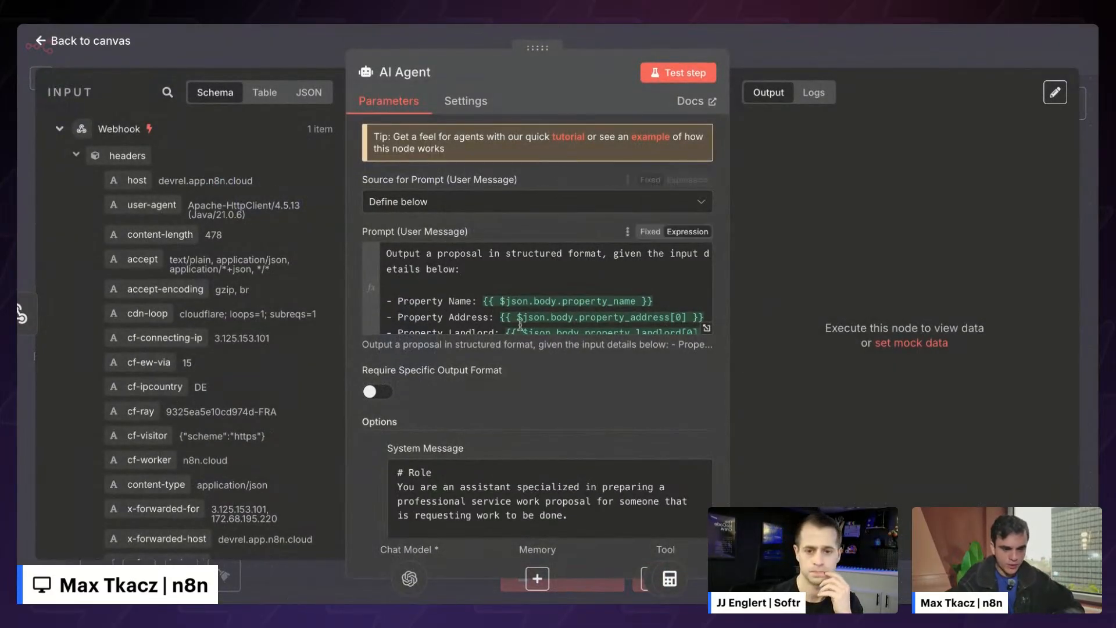
scroll(520, 322, "down", 2)
left_click(375, 392)
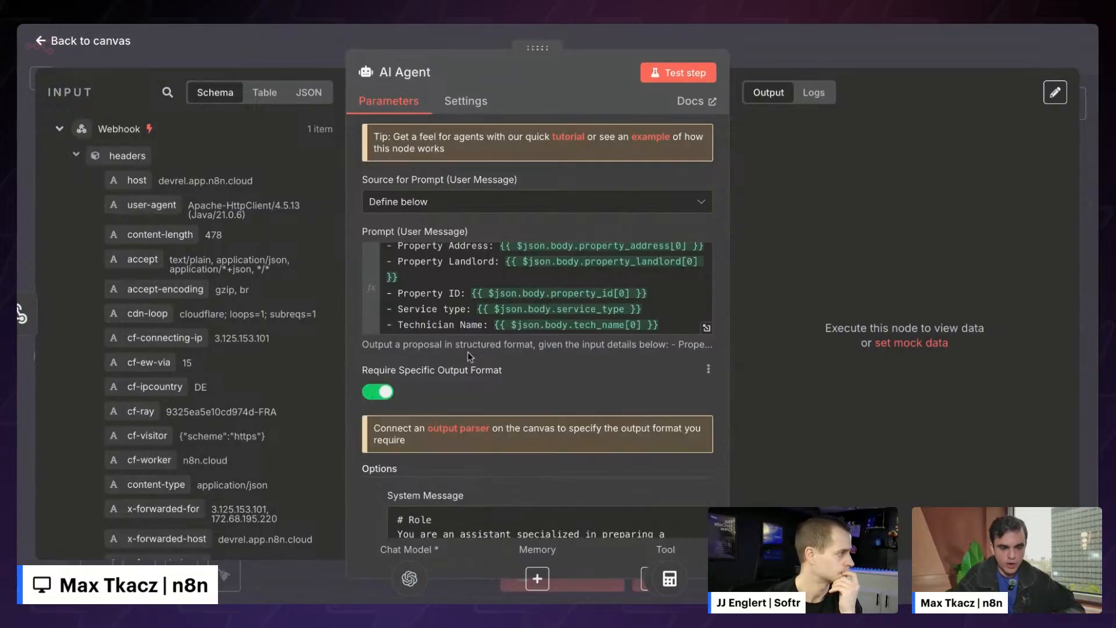
scroll(469, 353, "down", 1)
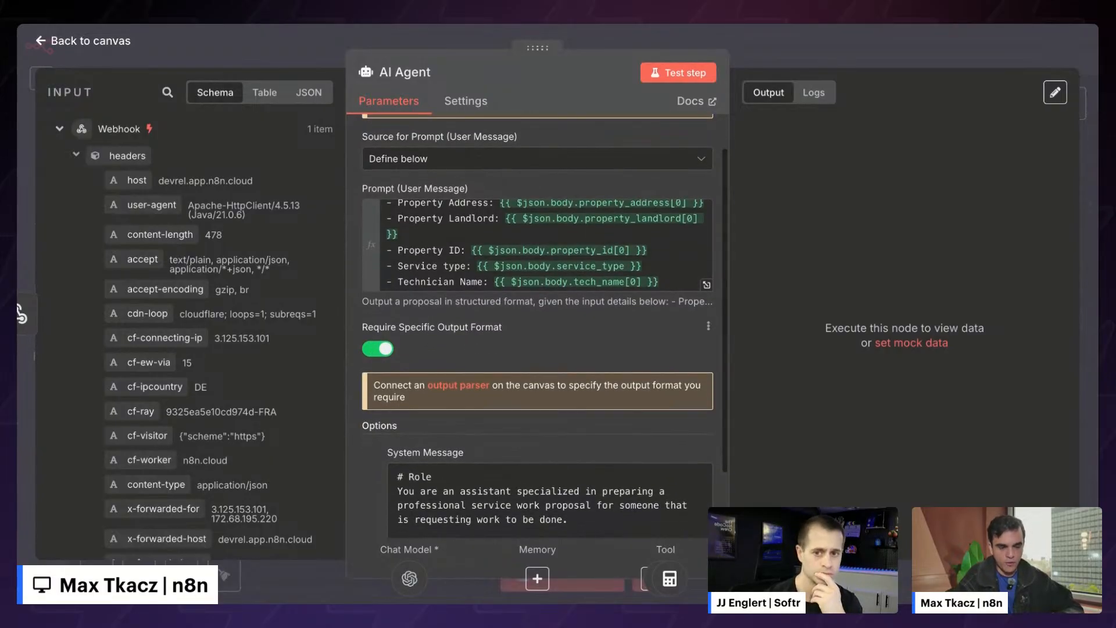
left_click(296, 46)
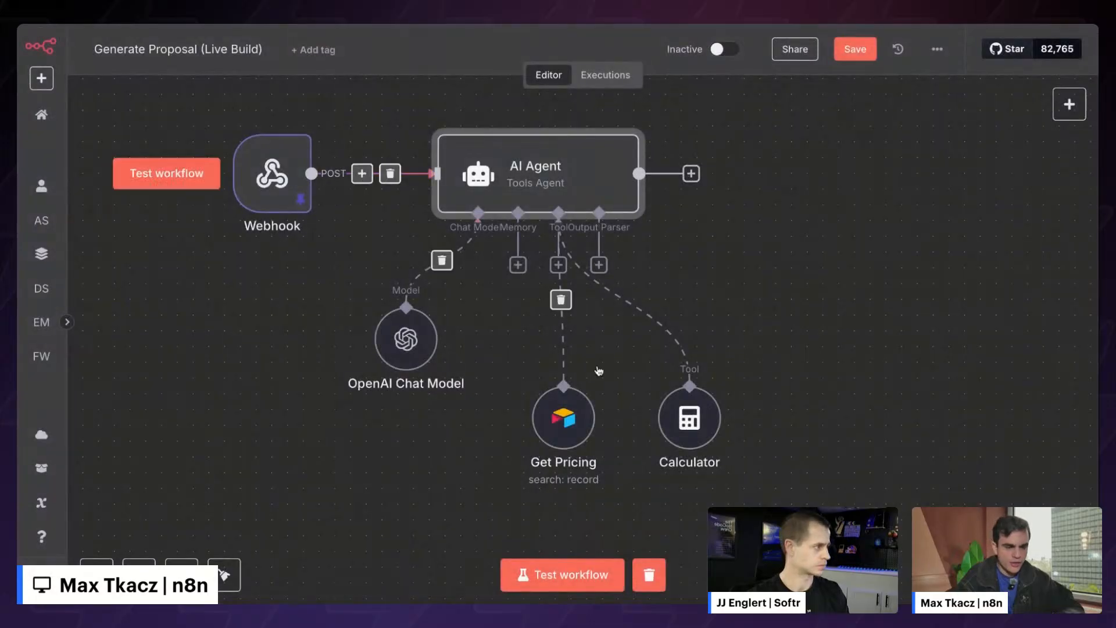
- Rearrange the OpenAI Chat Model, Get Pricing and Calculator nodes beneath the agent
left_click_drag(563, 417, 500, 433)
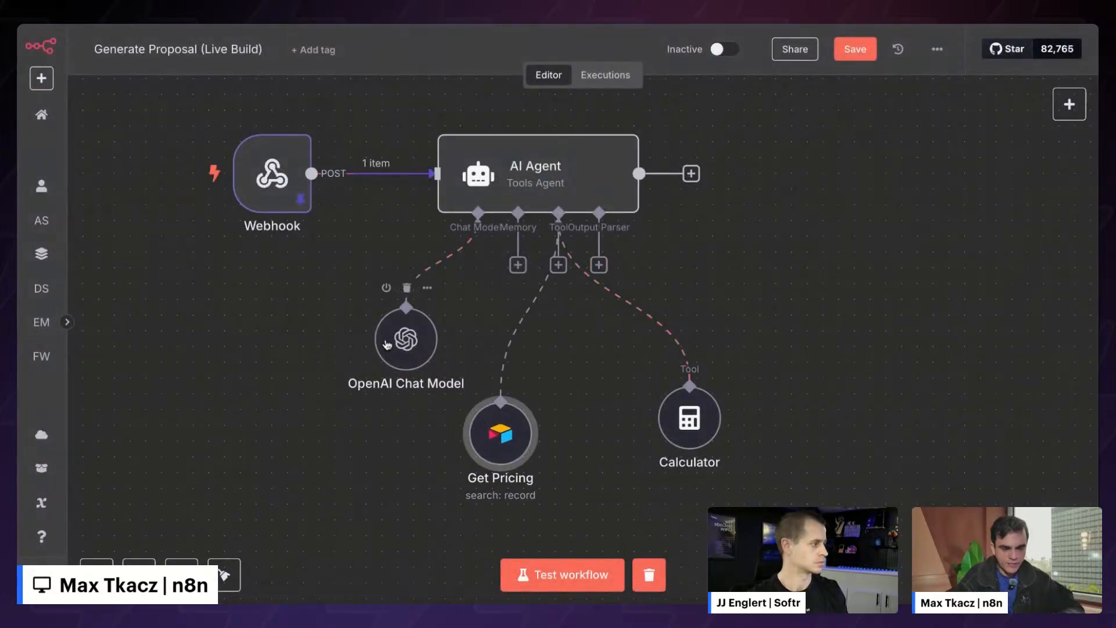
left_click_drag(387, 344, 324, 344)
left_click_drag(507, 437, 460, 437)
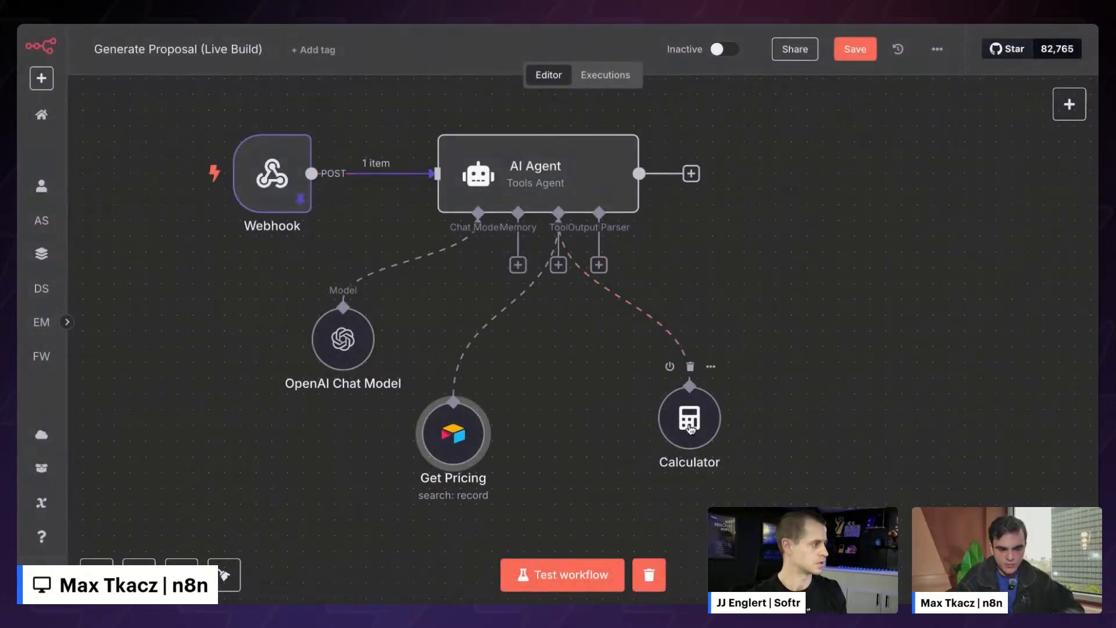
left_click_drag(691, 428, 564, 444)
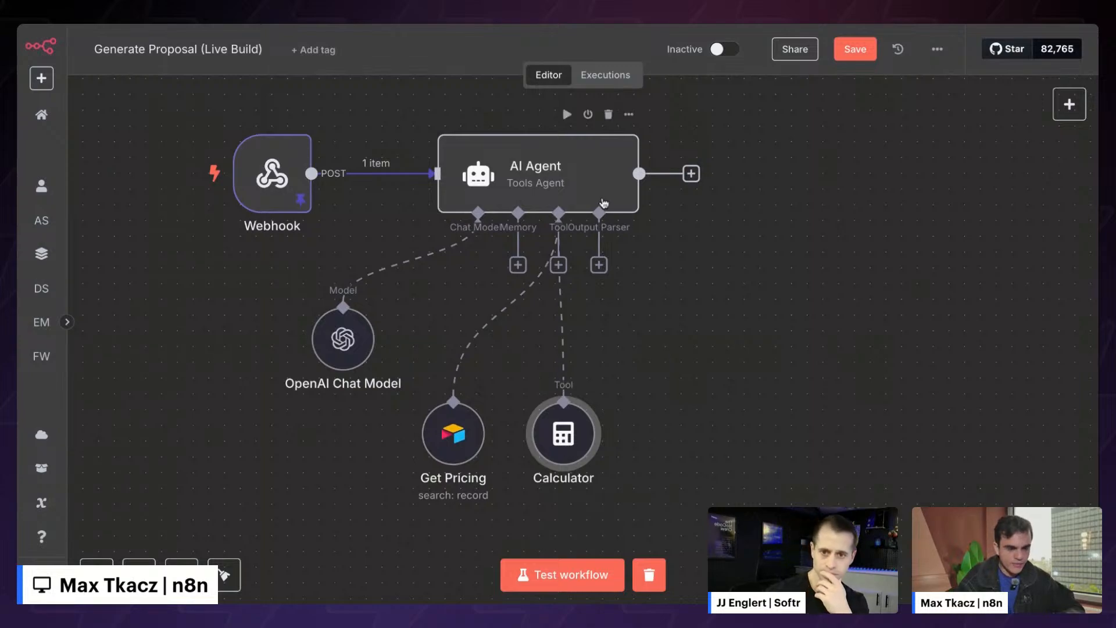
- Attach a Structured Output Parser to the agent, move it right, and open its settings
left_click(598, 266)
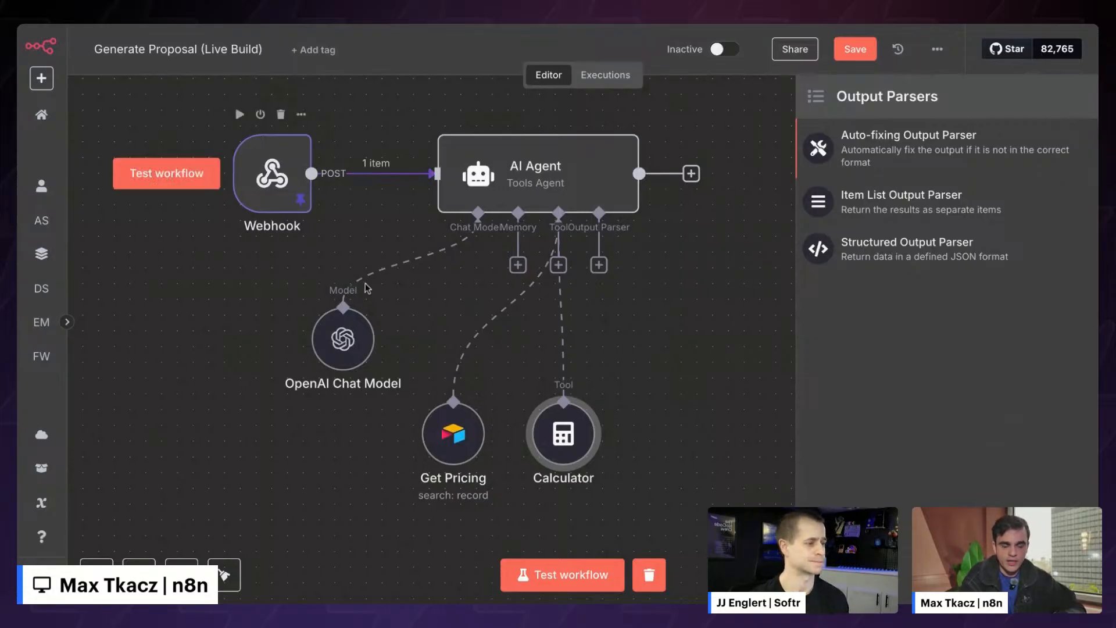
left_click(917, 249)
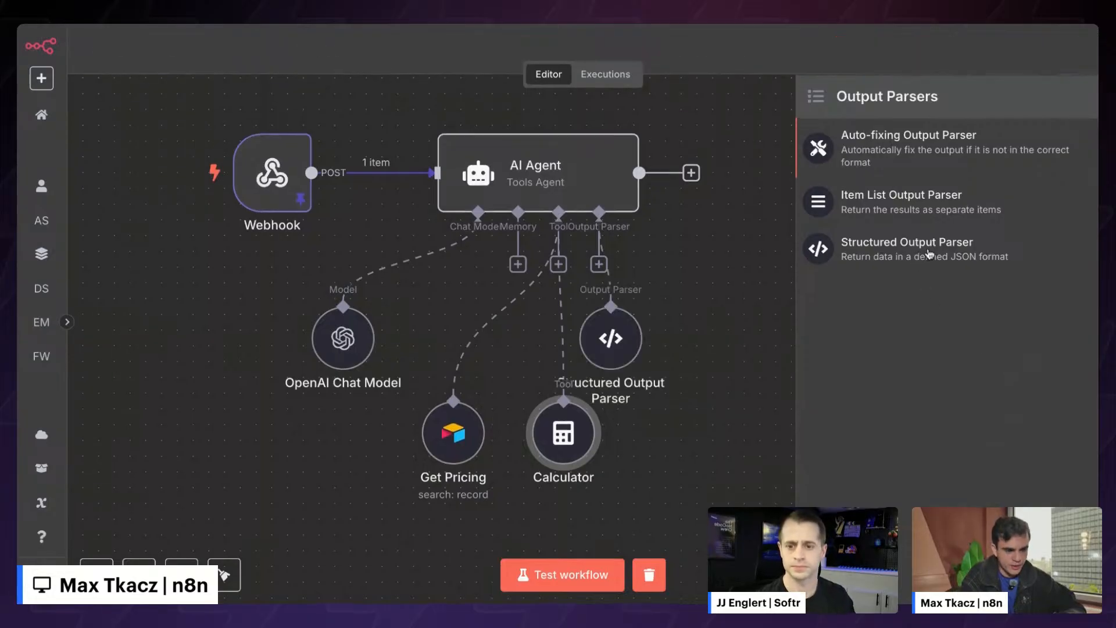
left_click(788, 40)
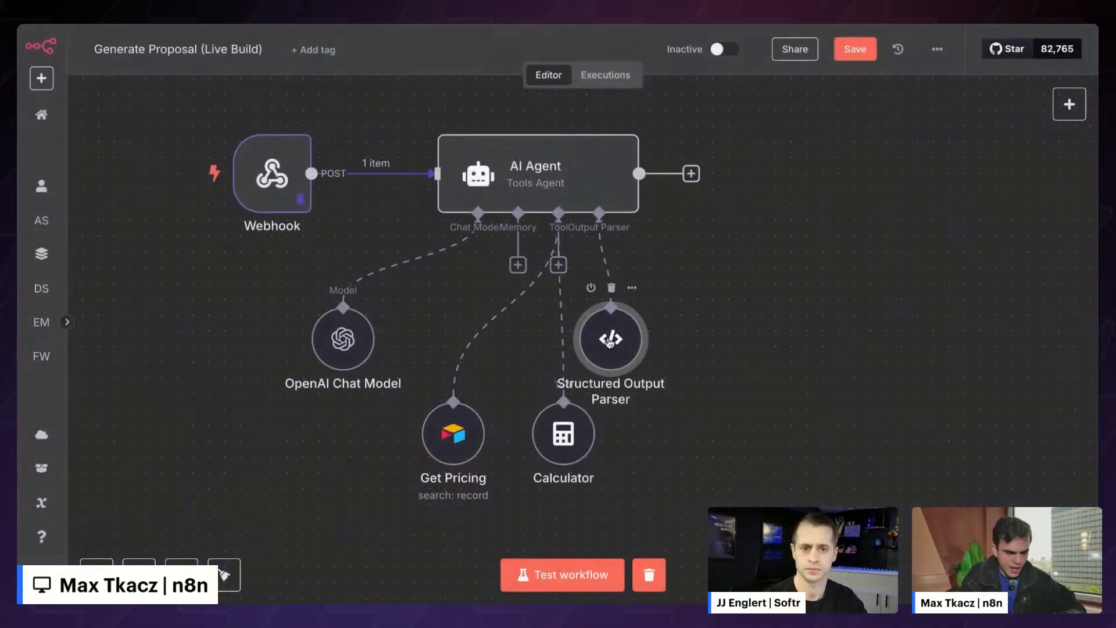
left_click_drag(606, 341, 717, 356)
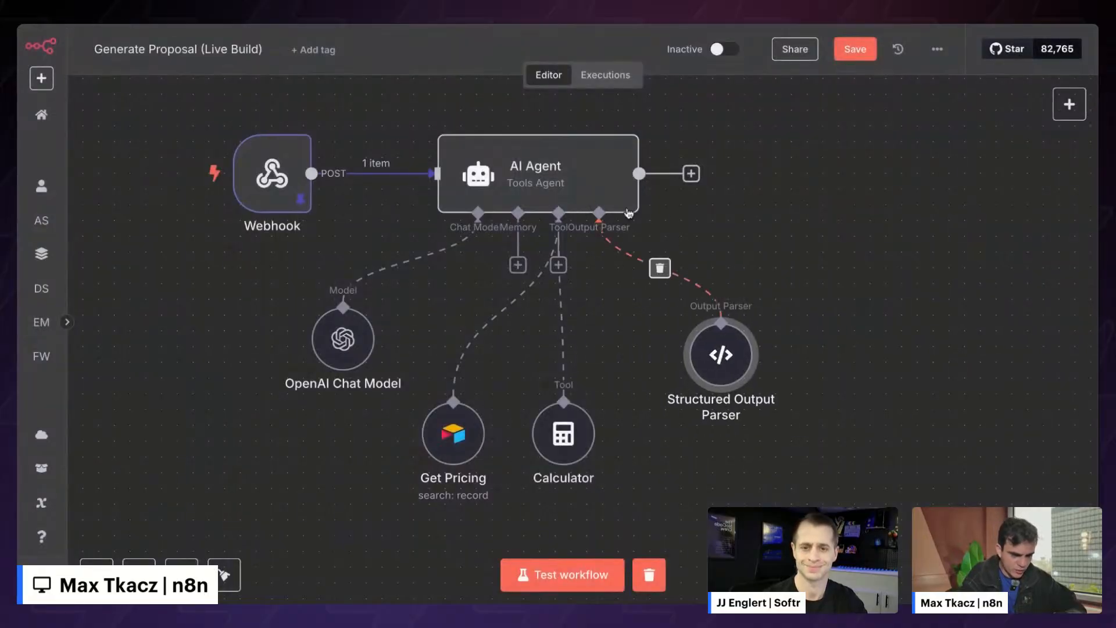
double_click(720, 356)
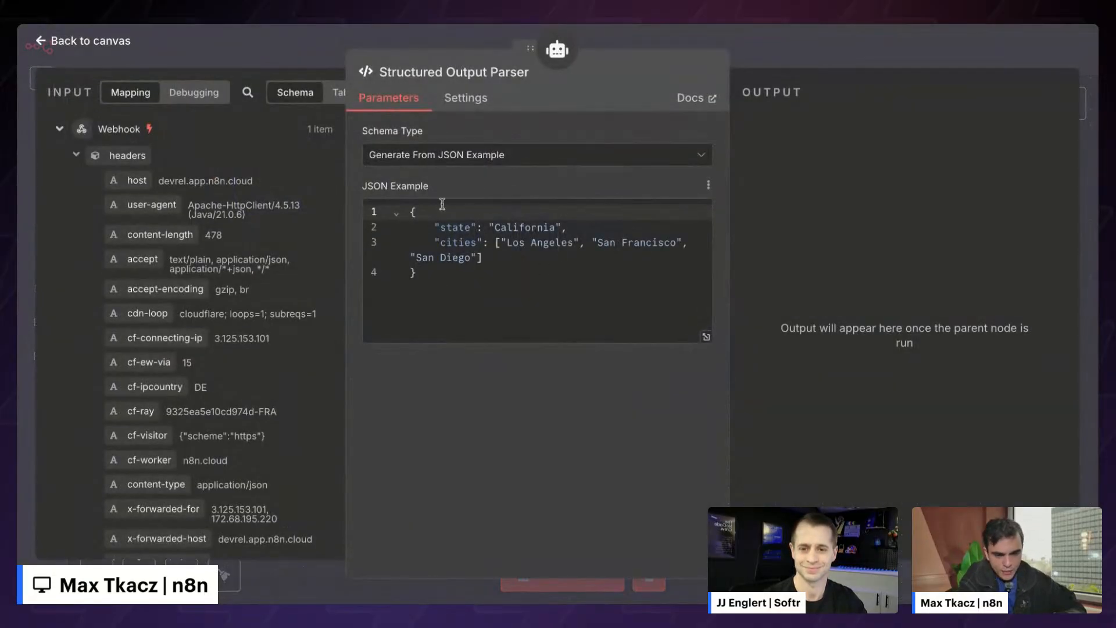
- Replace the parser's sample California JSON with the copied proposal body JSON
left_click_drag(410, 212, 461, 279)
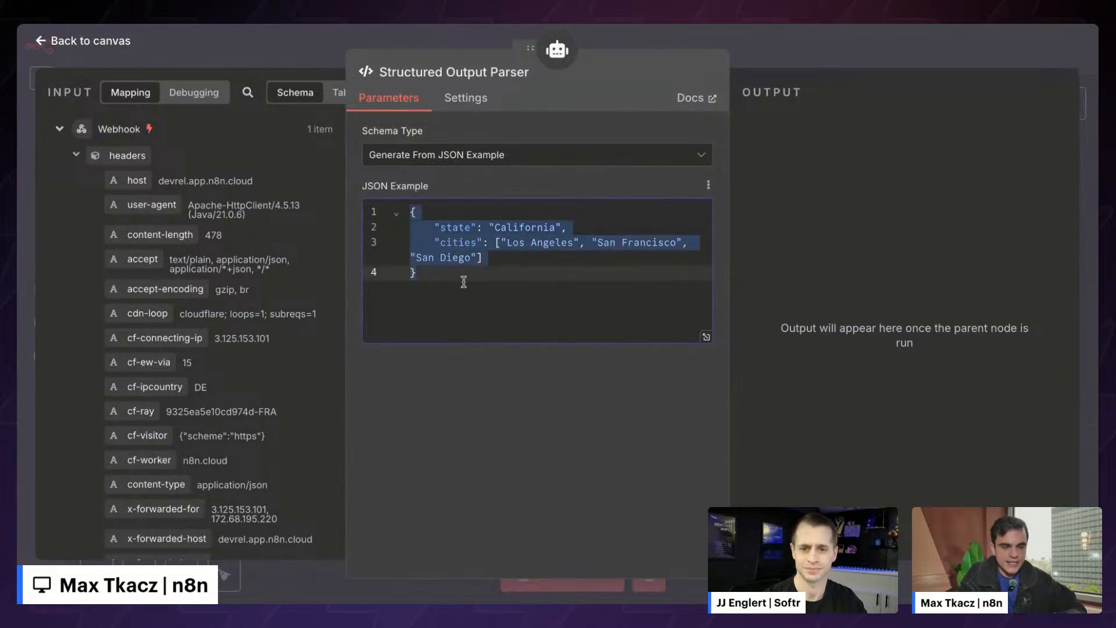
left_click(465, 287)
double_click(511, 227)
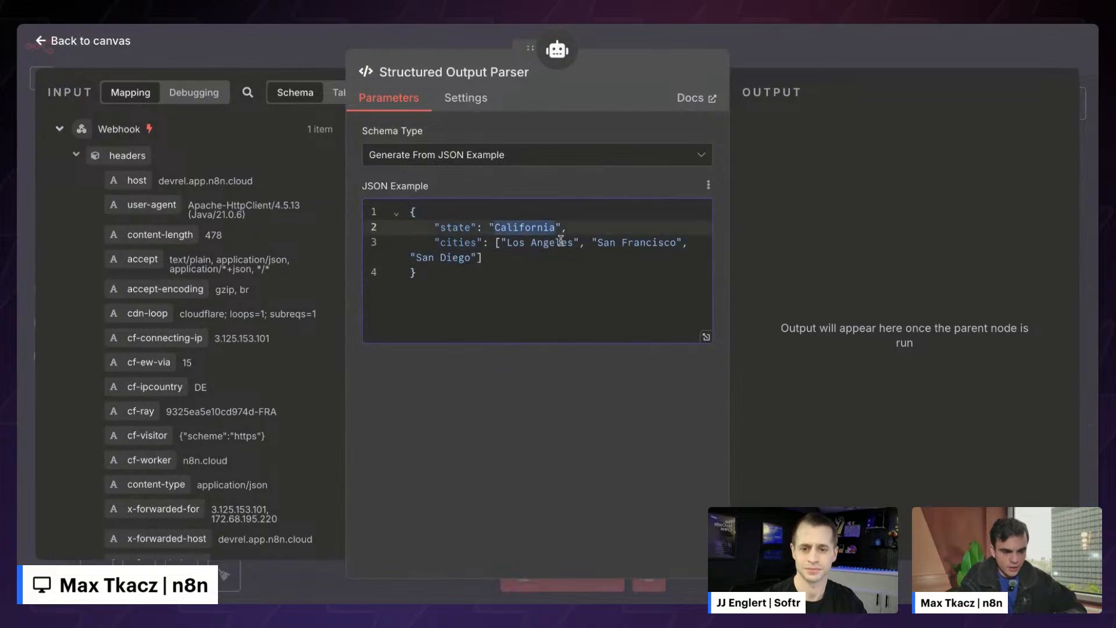
left_click(509, 243)
left_click_drag(466, 288, 375, 185)
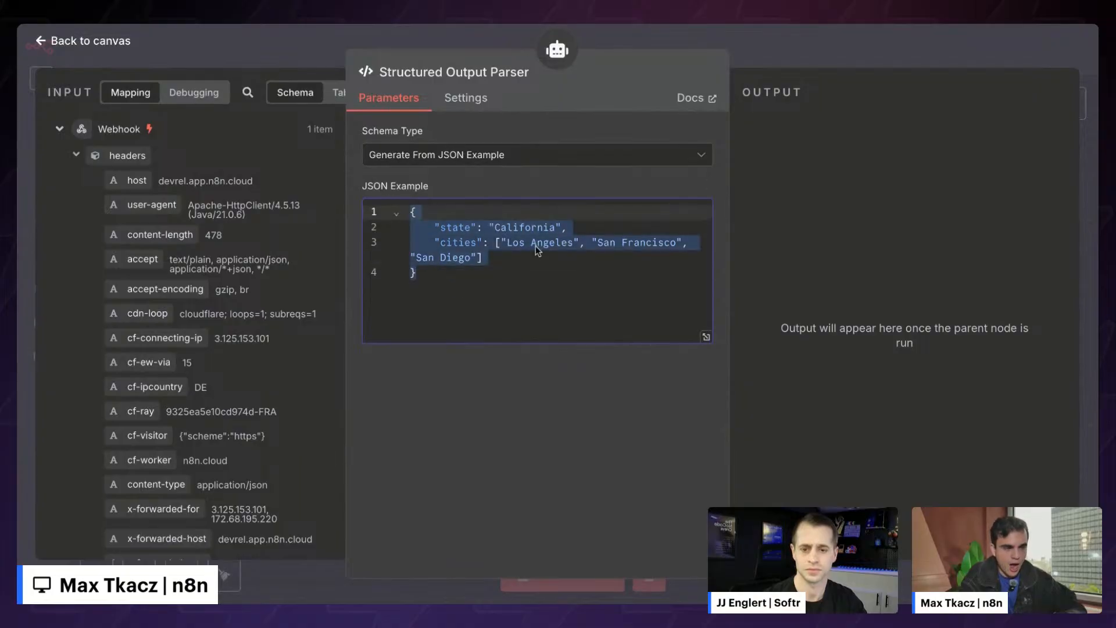
key("super+Tab")
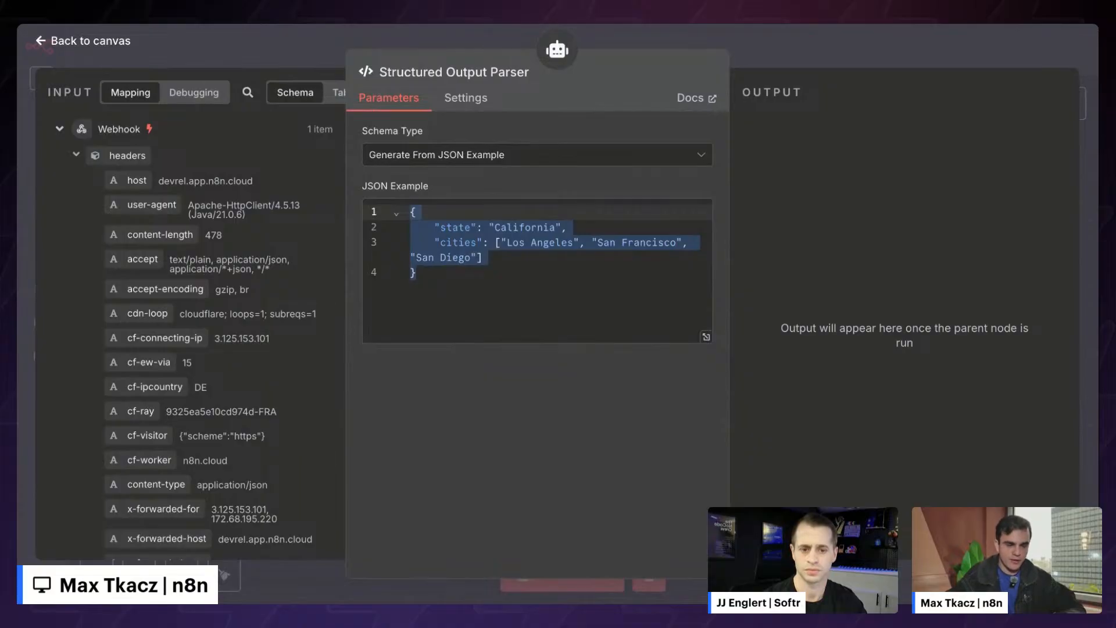
key("super+Tab")
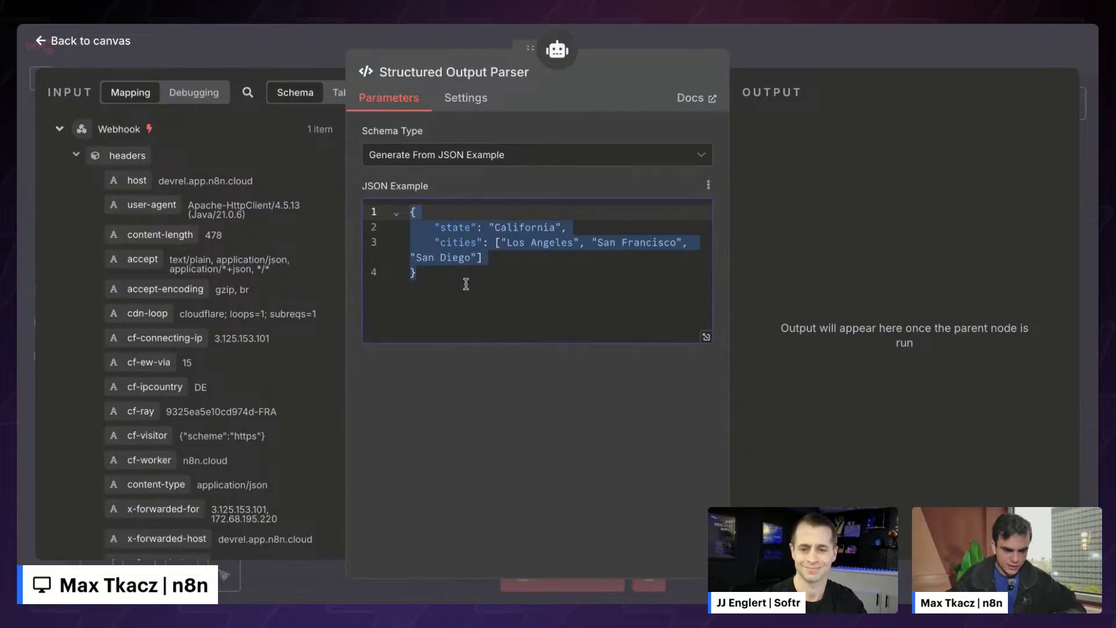
- In the enlarged editor, review proposal_title, property_name and property_address in the JSON example
left_click(704, 427)
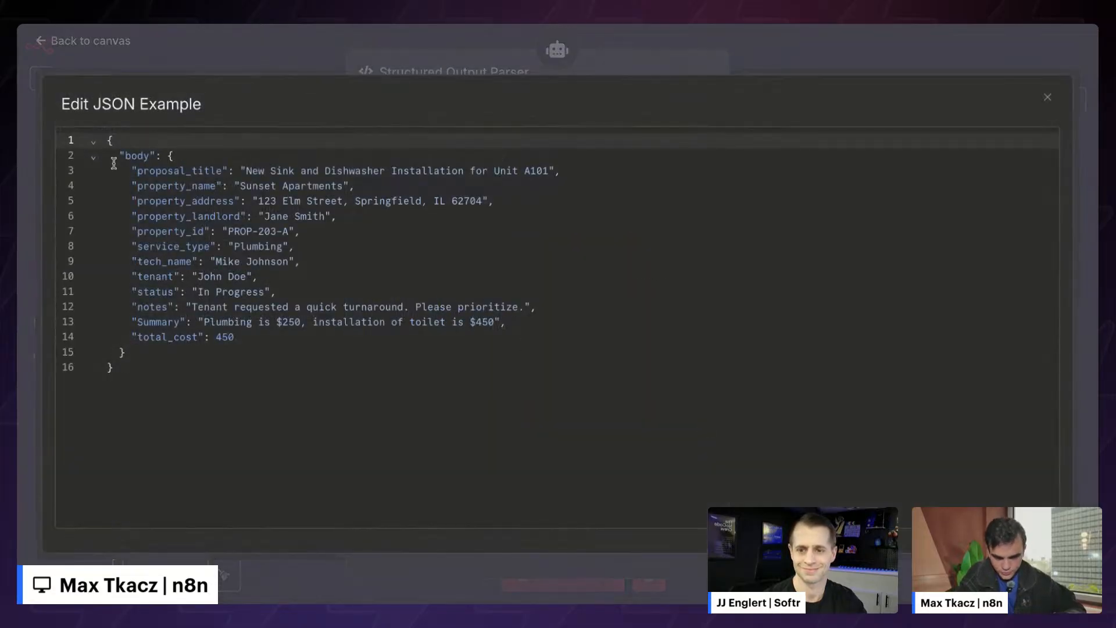
left_click_drag(108, 141, 167, 378)
left_click(166, 381)
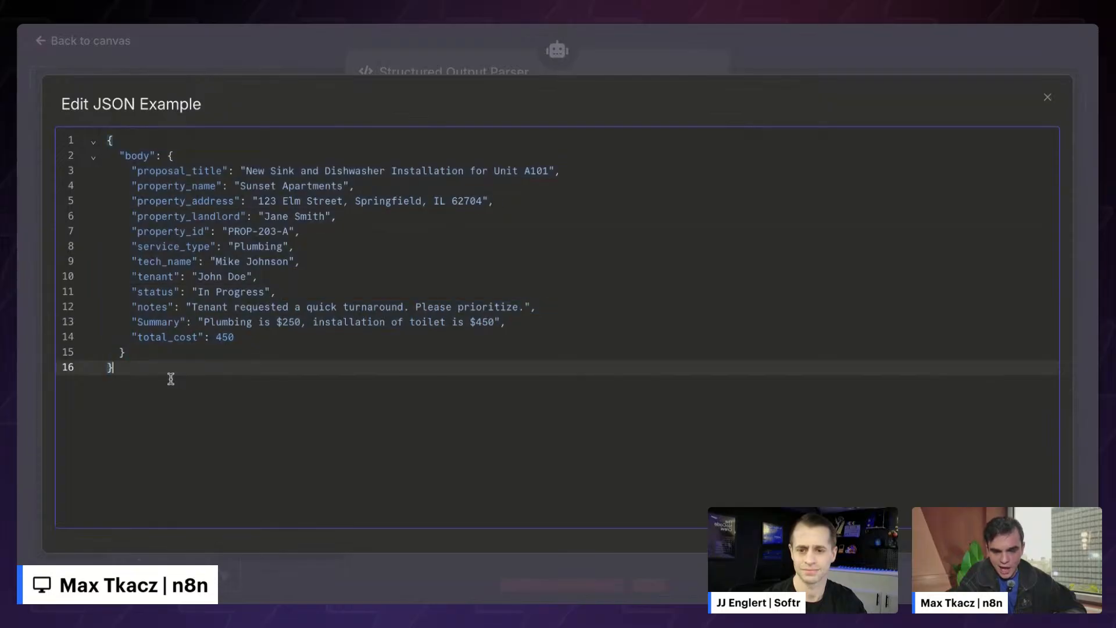
left_click(245, 169)
left_click_drag(245, 169, 548, 171)
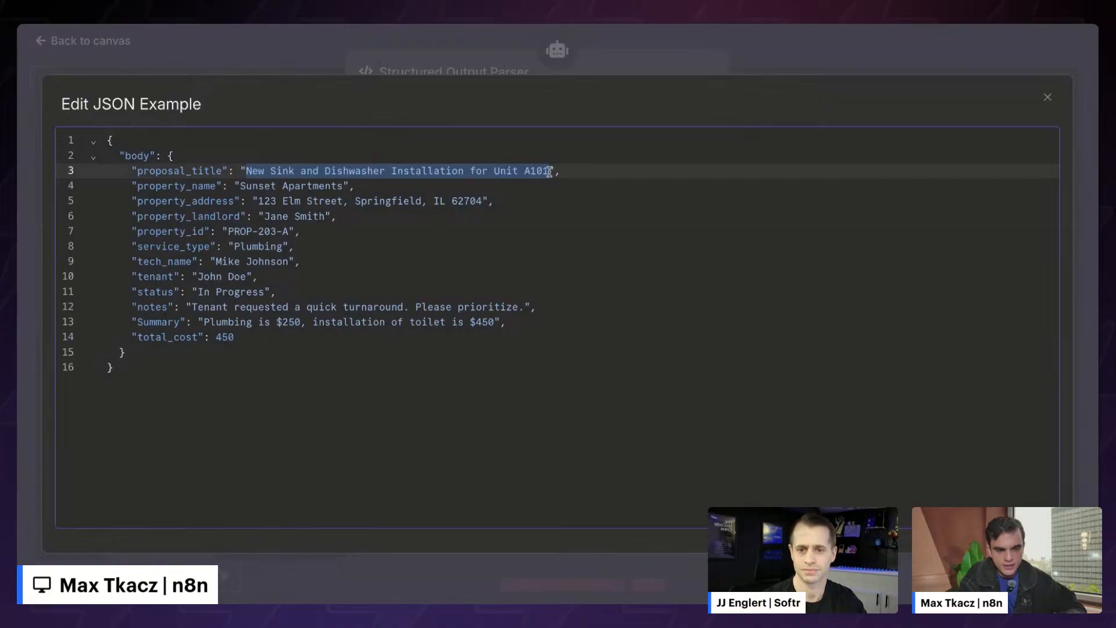
left_click_drag(240, 186, 343, 186)
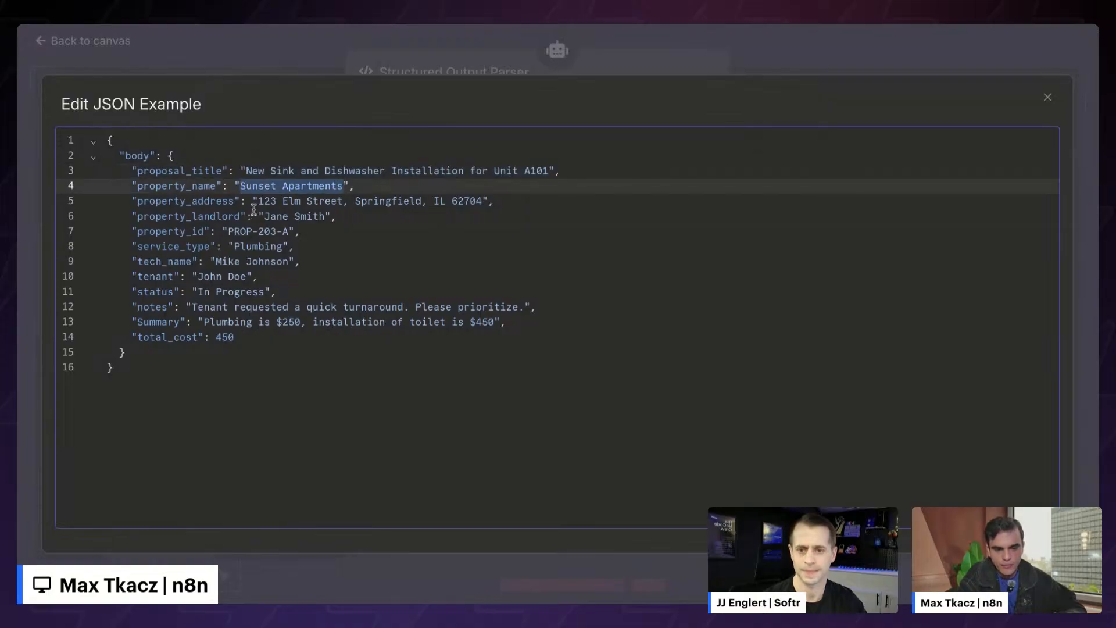
left_click_drag(255, 200, 482, 201)
left_click(481, 202)
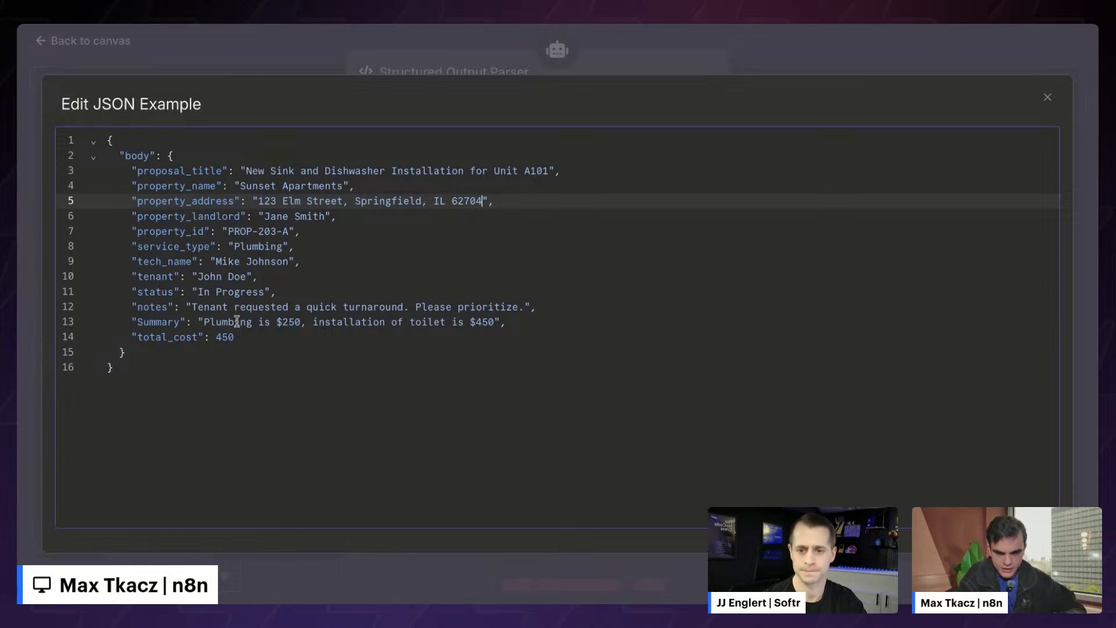
- Review the total_cost and Summary fields, then close the enlarged JSON editor
left_click_drag(273, 340, 137, 336)
left_click(226, 338)
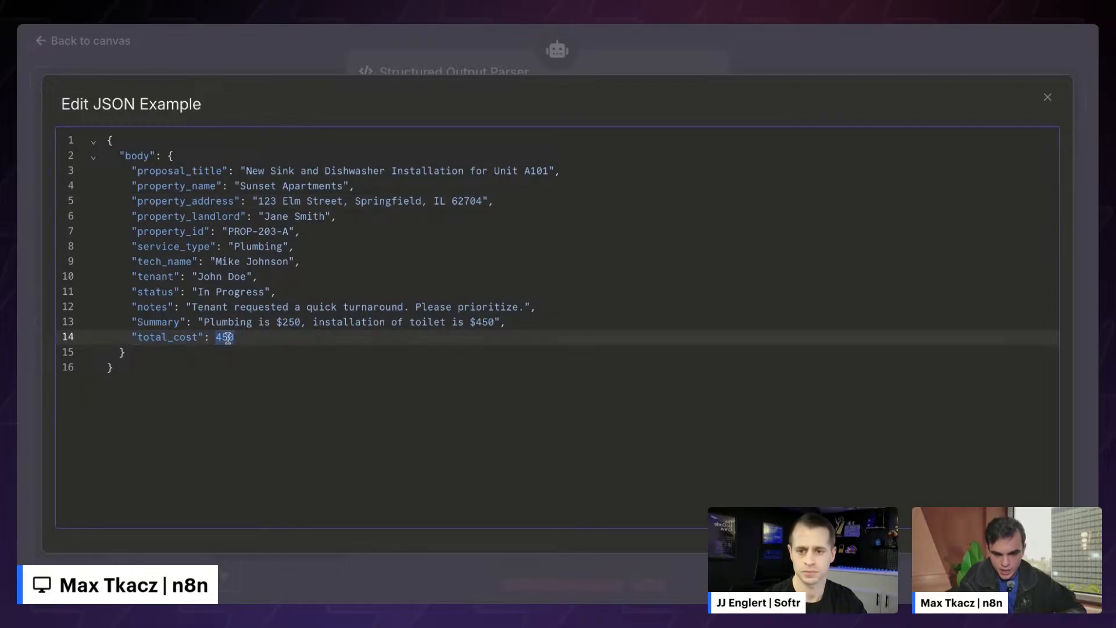
left_click_drag(195, 320, 502, 323)
left_click(501, 323)
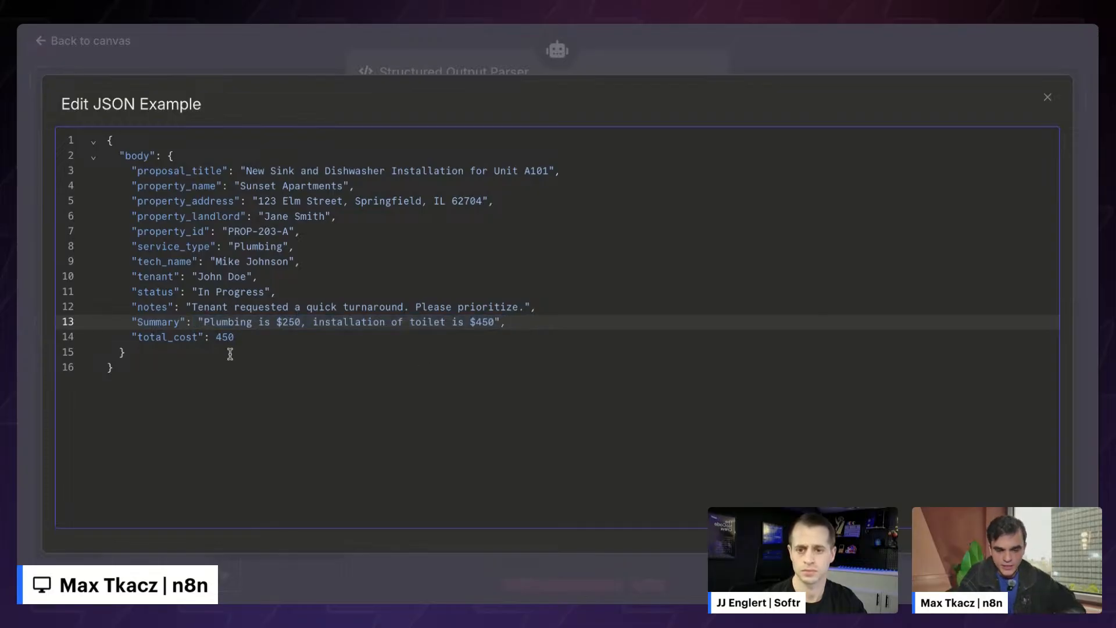
left_click(262, 337)
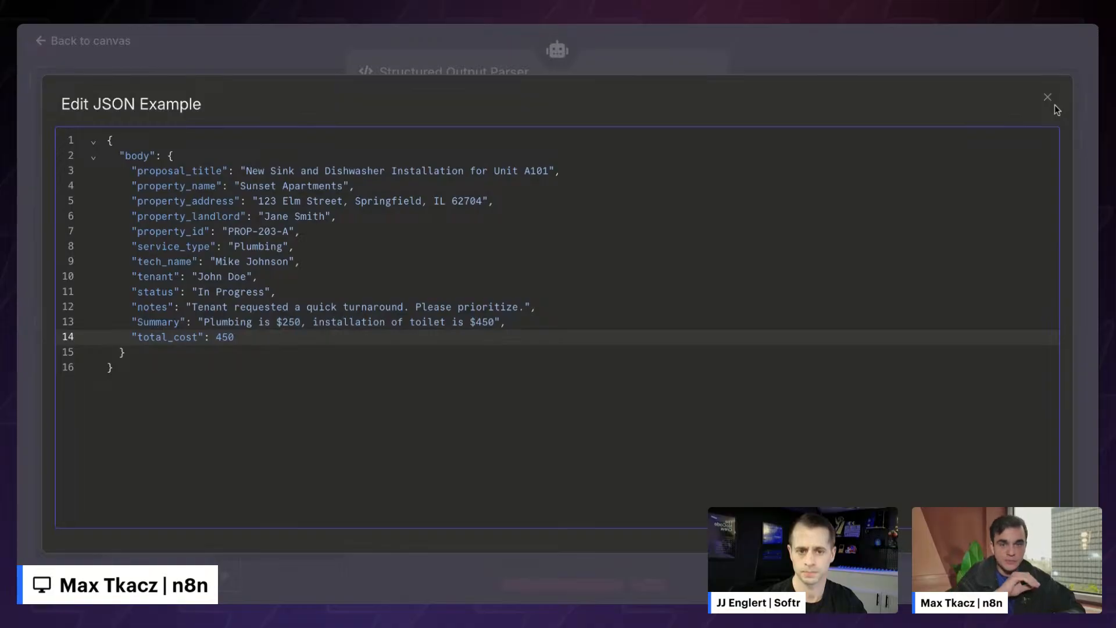
left_click(1047, 98)
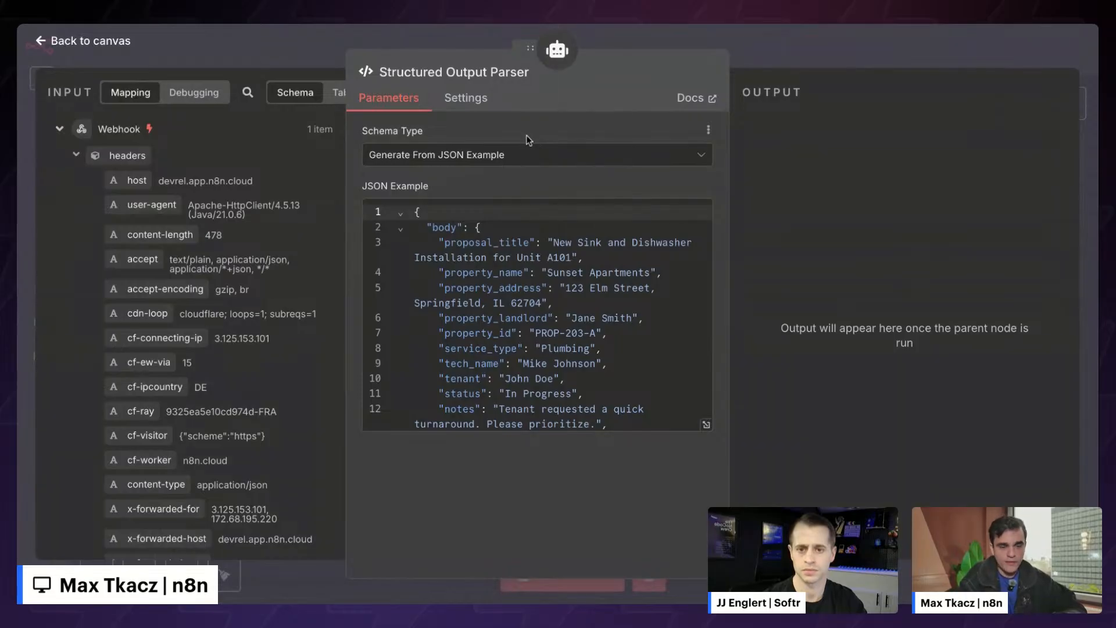
- Check the schema type choices, leave the JSON example unchanged, and return to the canvas
left_click(526, 152)
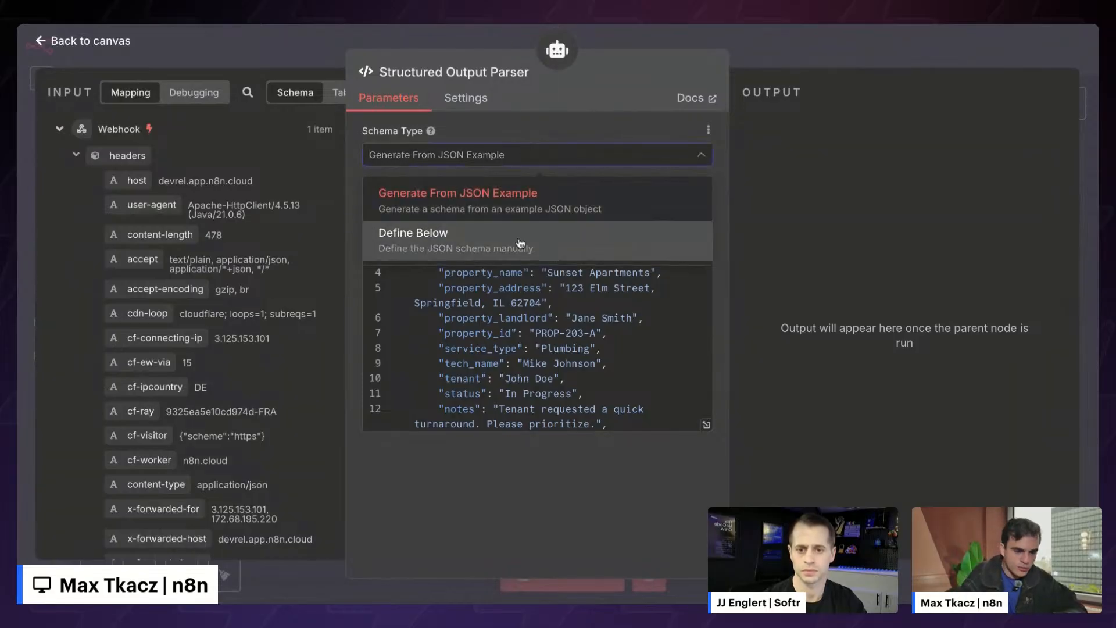
left_click(765, 164)
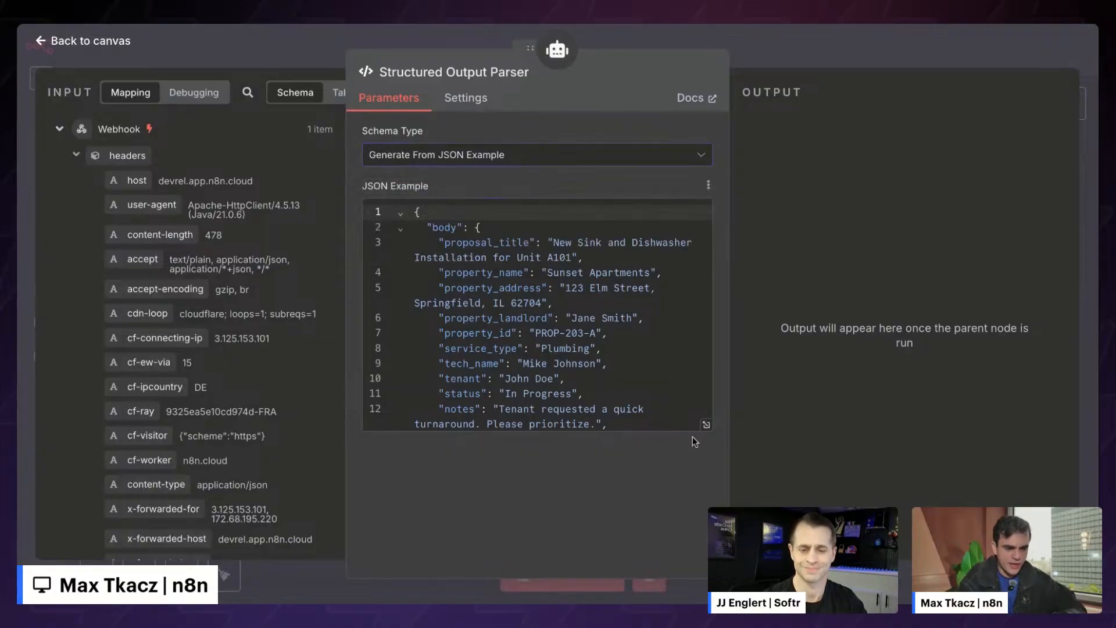
scroll(531, 312, "down", 2)
scroll(530, 312, "up", 3)
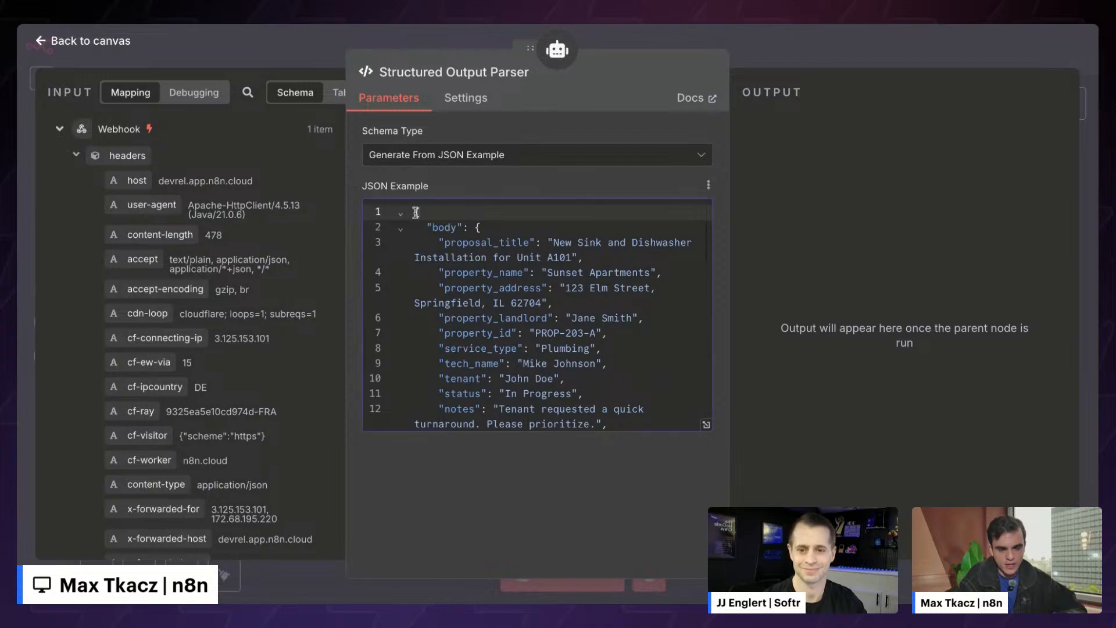
left_click_drag(415, 212, 473, 464)
left_click(478, 334)
scroll(479, 333, "up", 2)
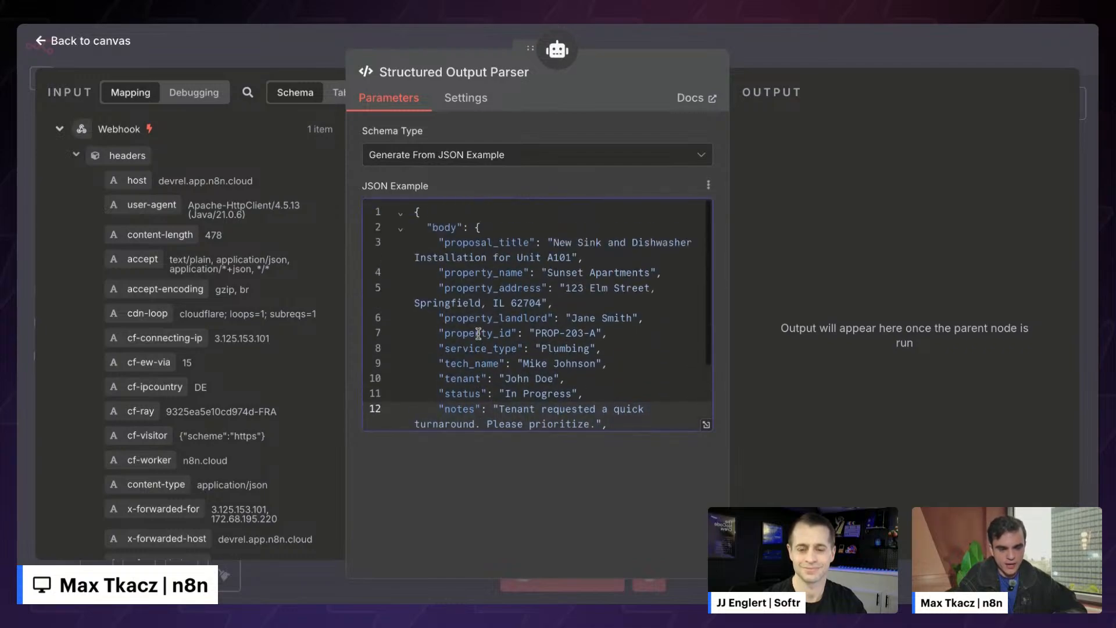
left_click(773, 45)
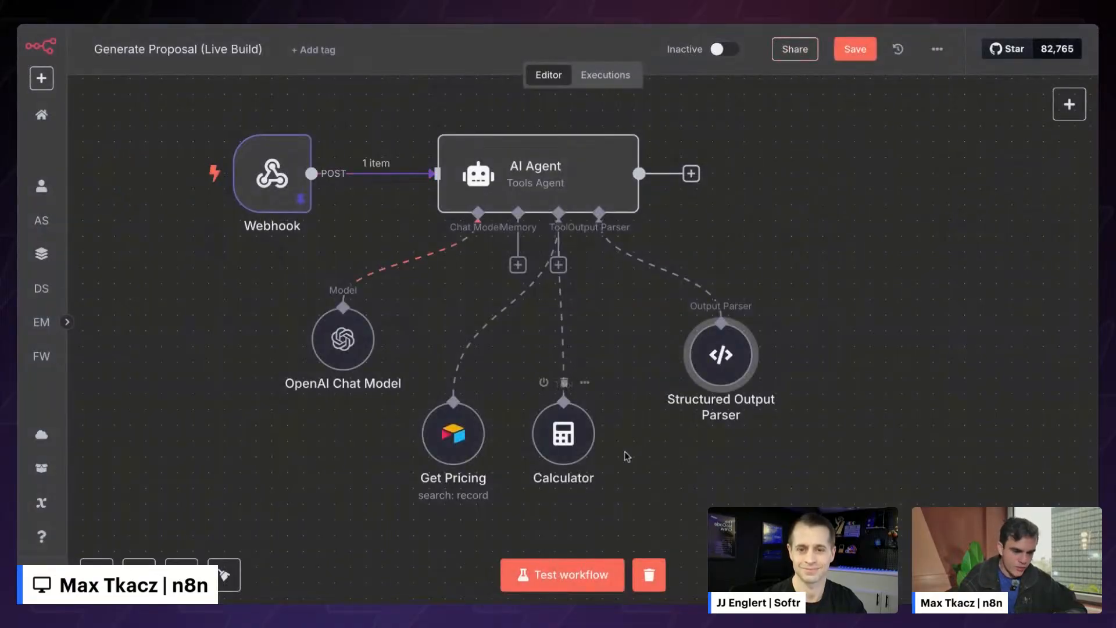
- Run a test of the AI Agent step and let the workflow execute
double_click(534, 174)
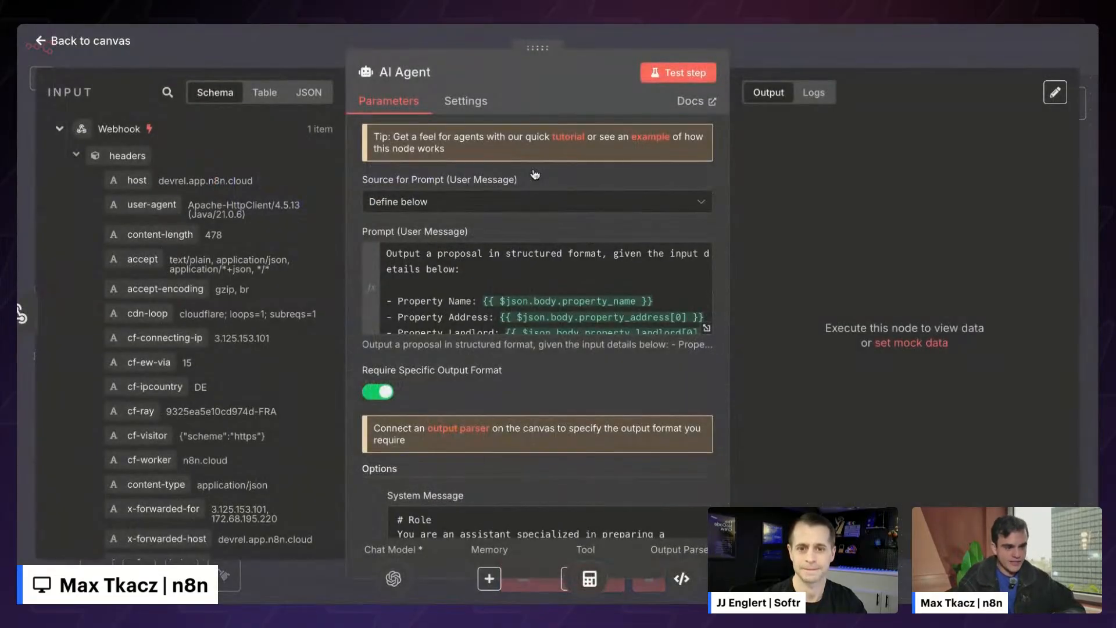
left_click(670, 75)
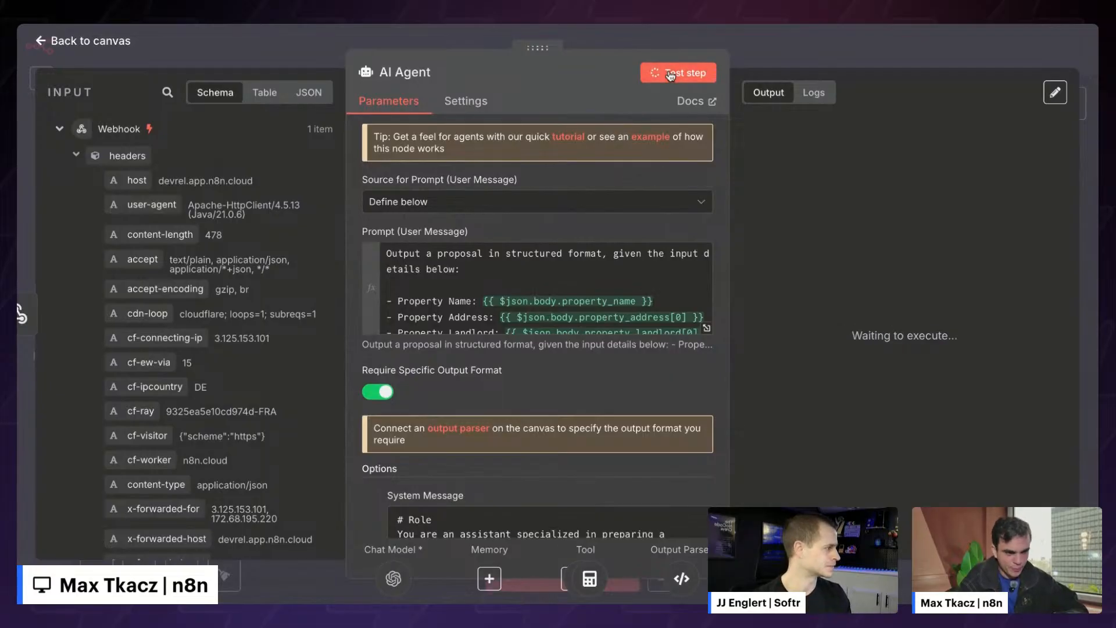
left_click_drag(538, 48, 428, 48)
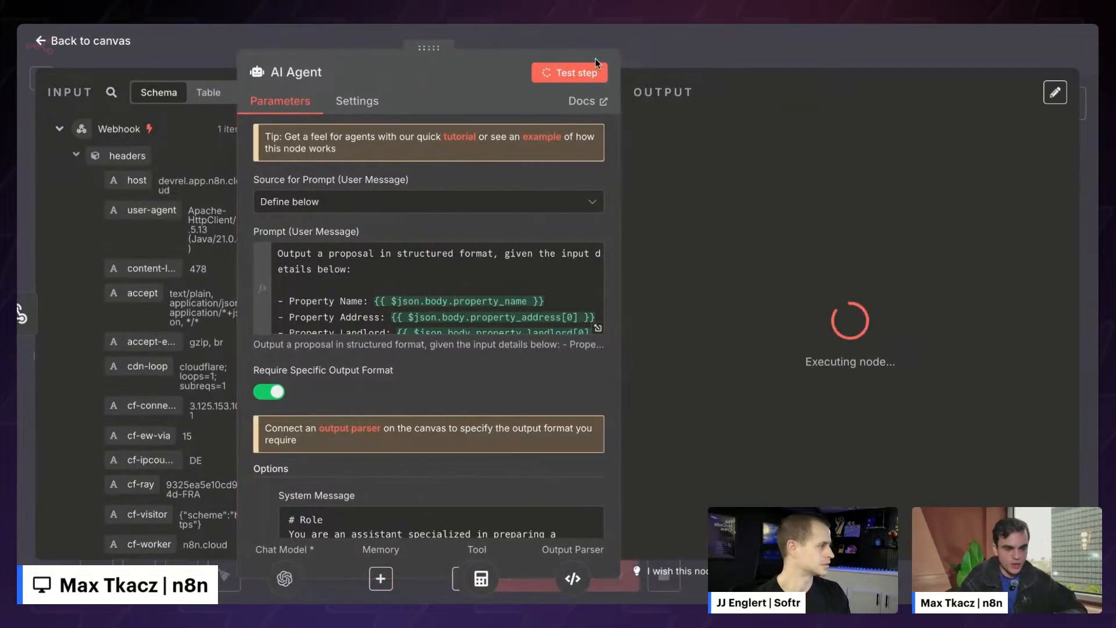
left_click(679, 34)
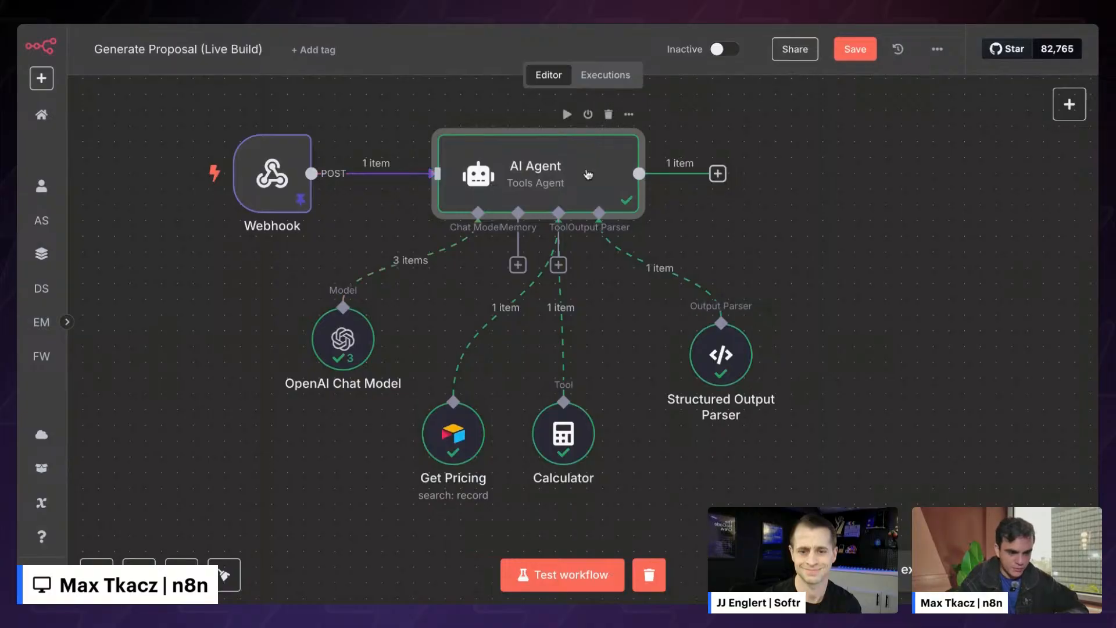
- Inspect the agent's JSON output, including the generated Summary text
double_click(588, 174)
scroll(669, 204, "down", 2)
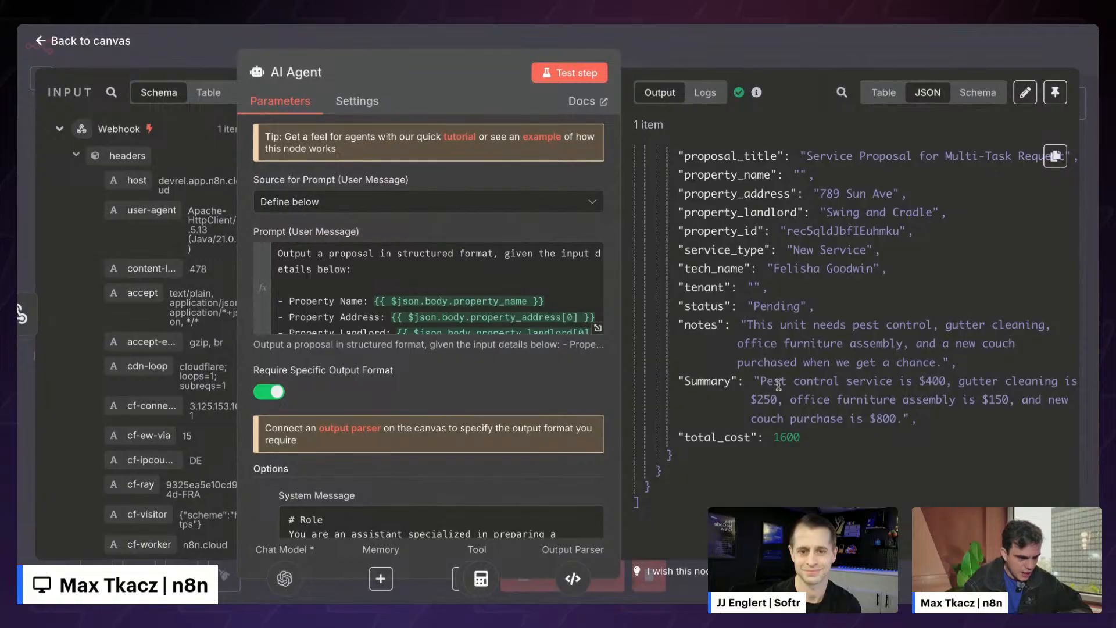
left_click_drag(764, 381, 895, 414)
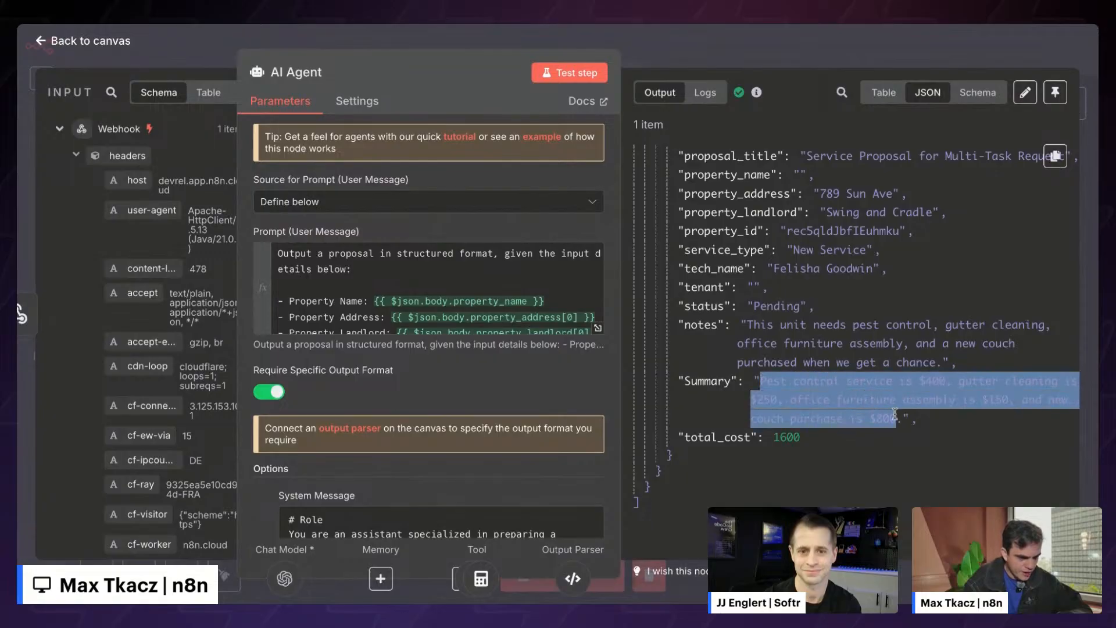
left_click(903, 416)
scroll(835, 475, "up", 1)
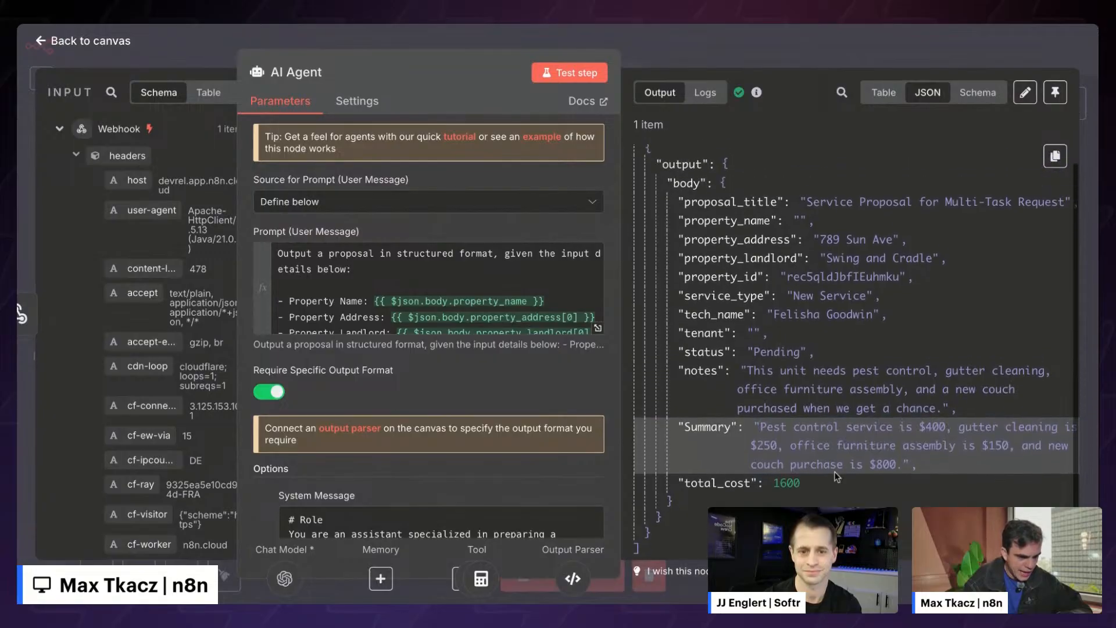
scroll(835, 436, "up", 1)
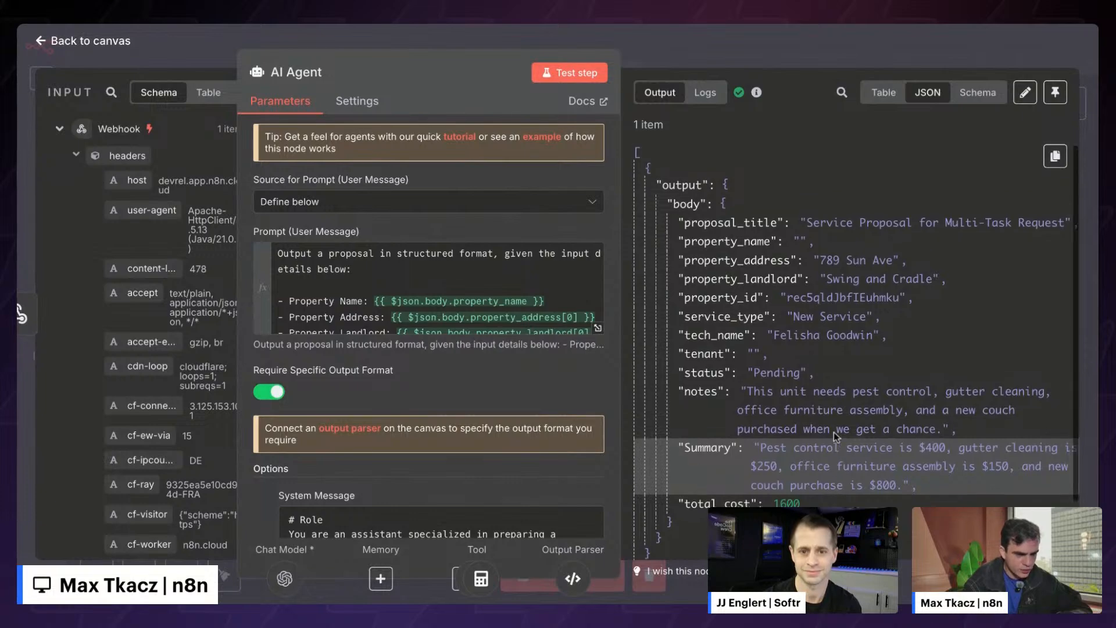
- In the agent logs, review the Get Pricing results and the Calculator's summed-price query
left_click(708, 99)
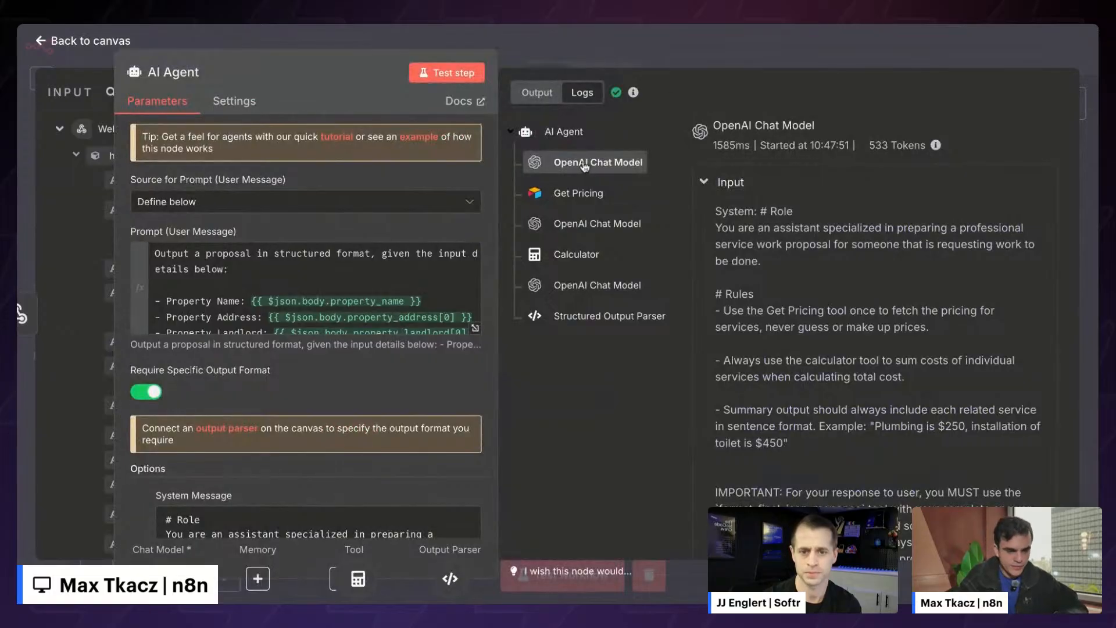
left_click(575, 192)
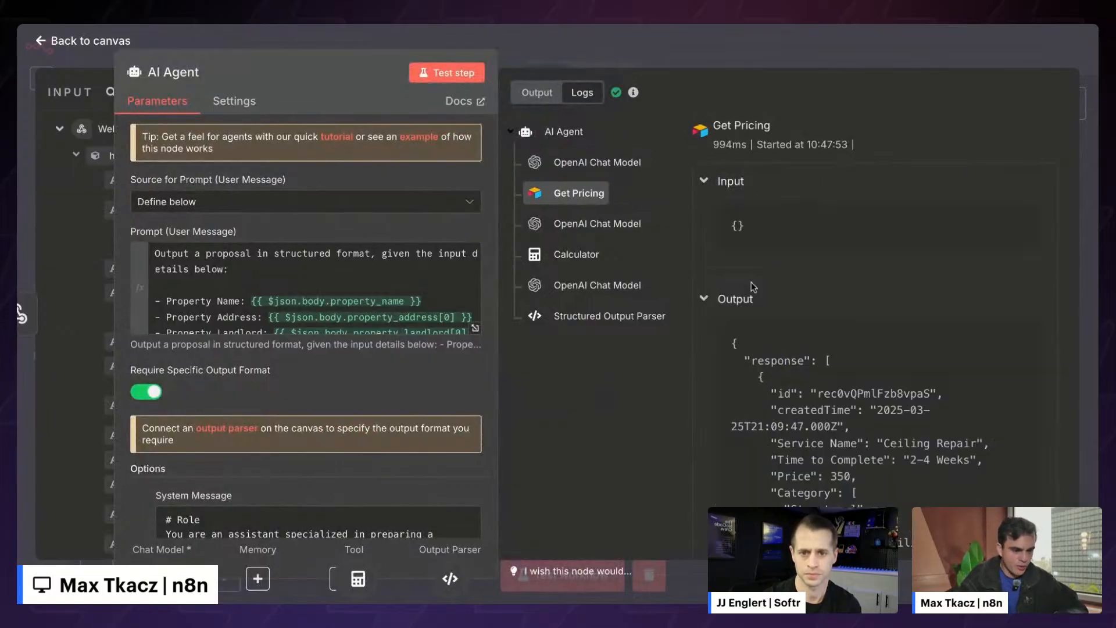
scroll(800, 322, "down", 1)
left_click(559, 224)
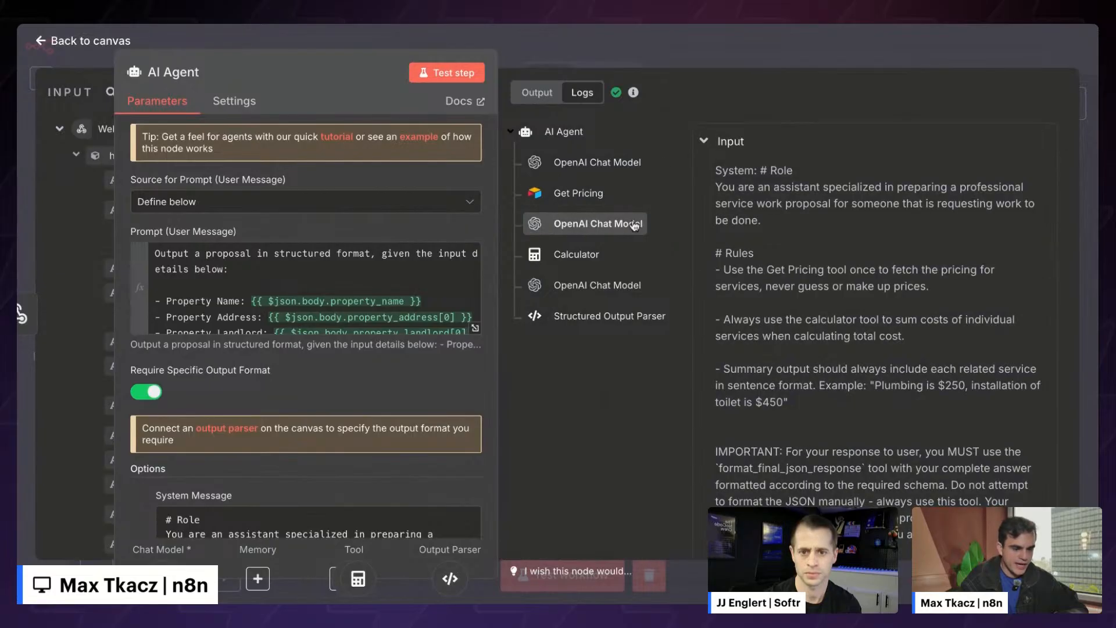
left_click(556, 256)
left_click_drag(812, 238, 905, 242)
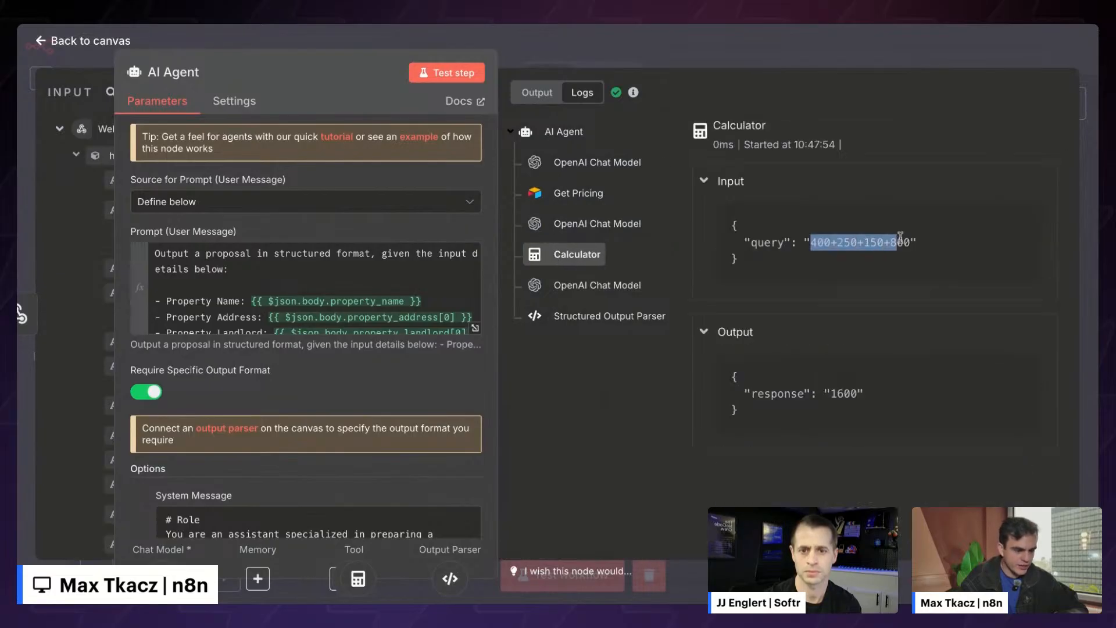
left_click(905, 242)
- Review the final chat model call and Structured Output Parser output, then return to the canvas
left_click(590, 293)
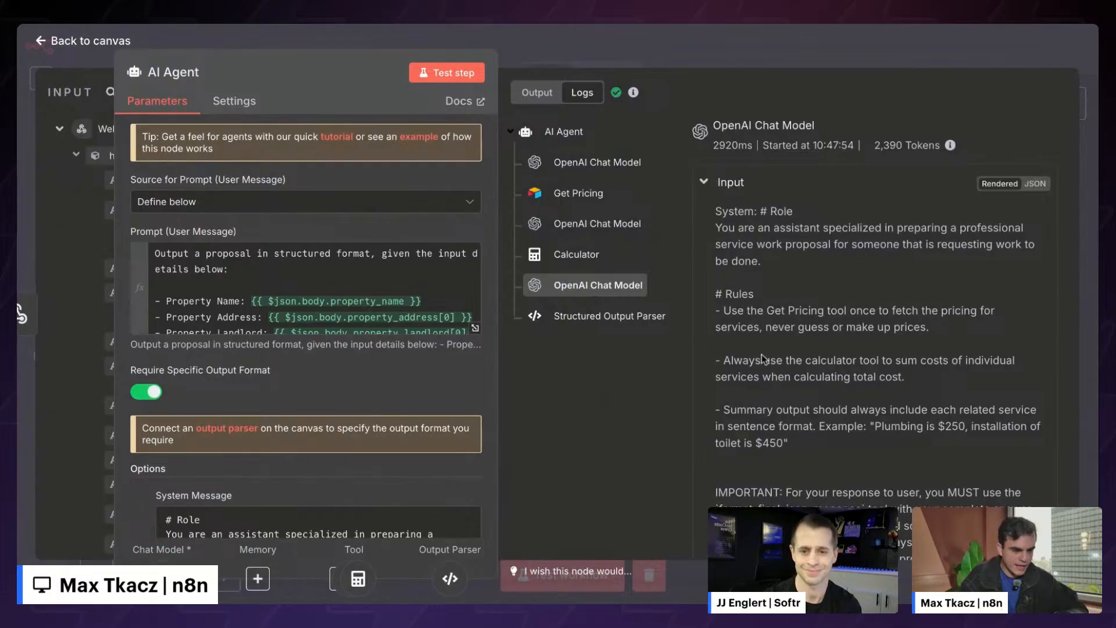
scroll(761, 355, "down", 10)
scroll(762, 356, "down", 15)
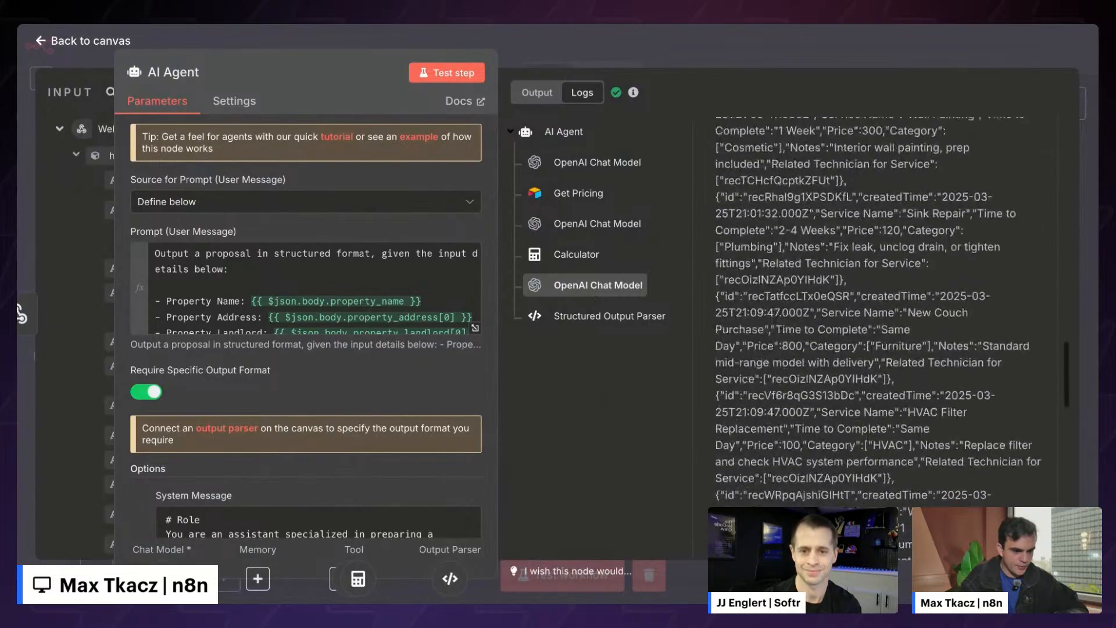
left_click(630, 318)
scroll(782, 124, "up", 10)
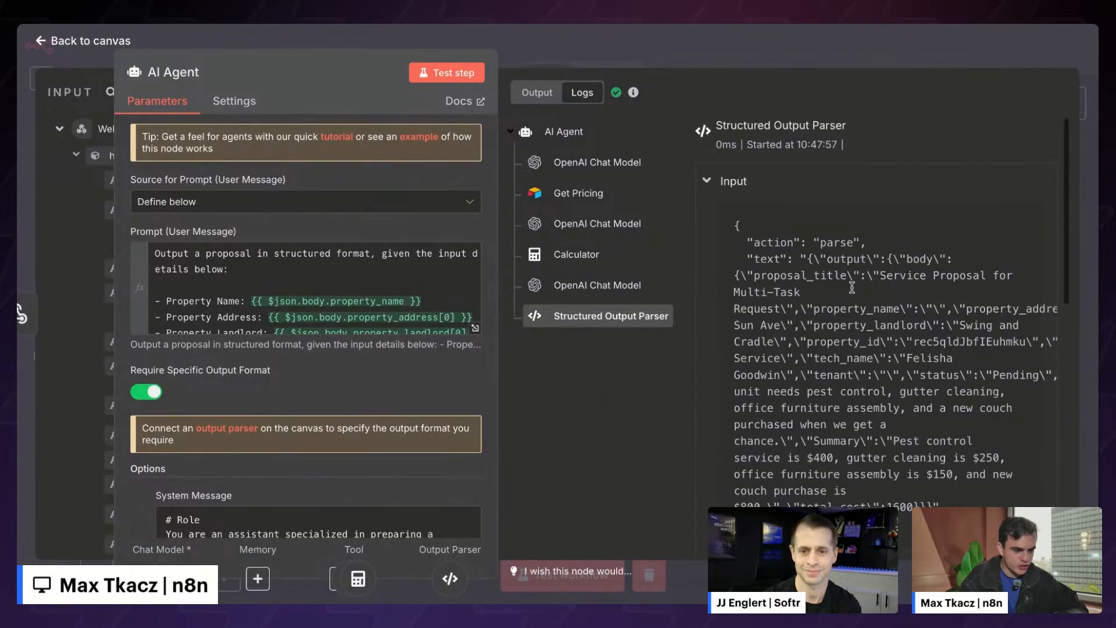
left_click(689, 45)
scroll(740, 269, "right", 5)
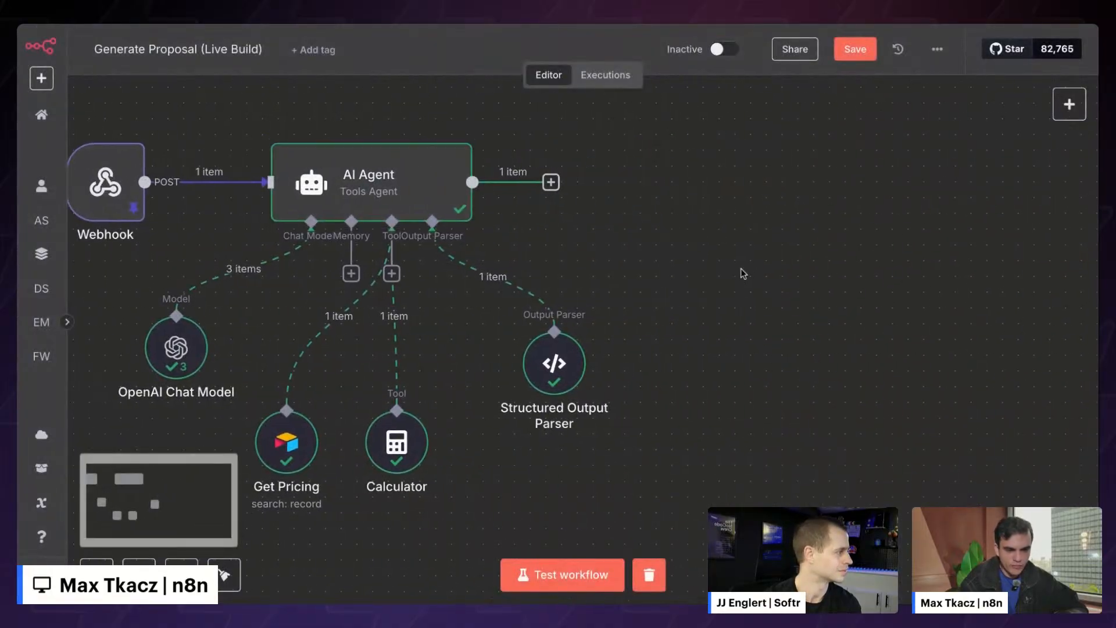
- Add an Airtable 'Update record' action as the next node after the AI Agent
scroll(743, 274, "left", 4)
scroll(744, 273, "right", 4)
scroll(744, 274, "left", 1)
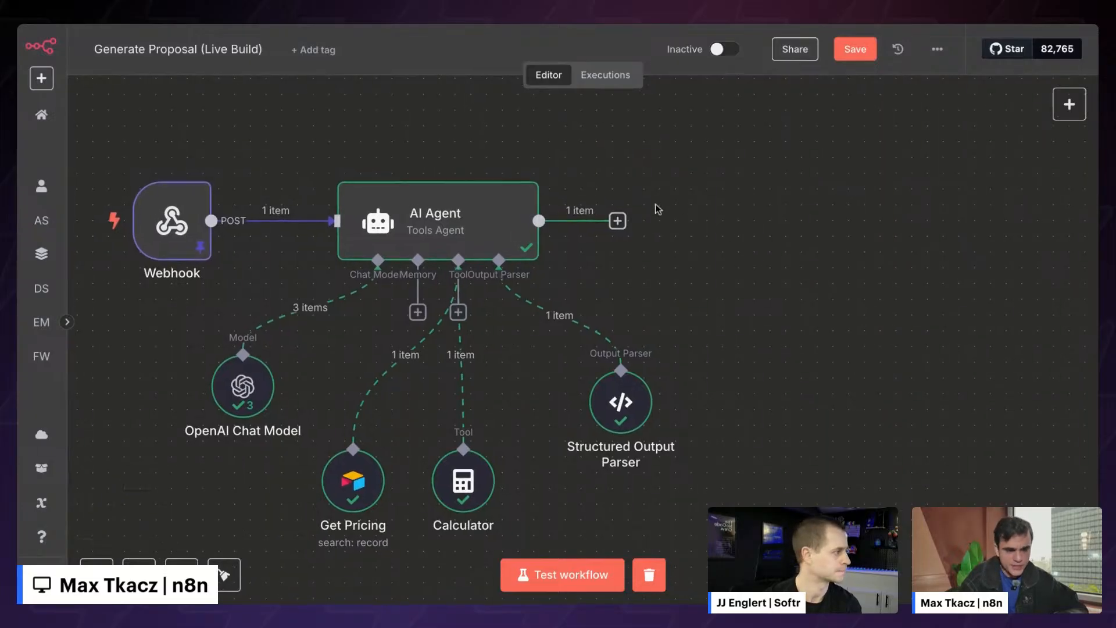
left_click(617, 221)
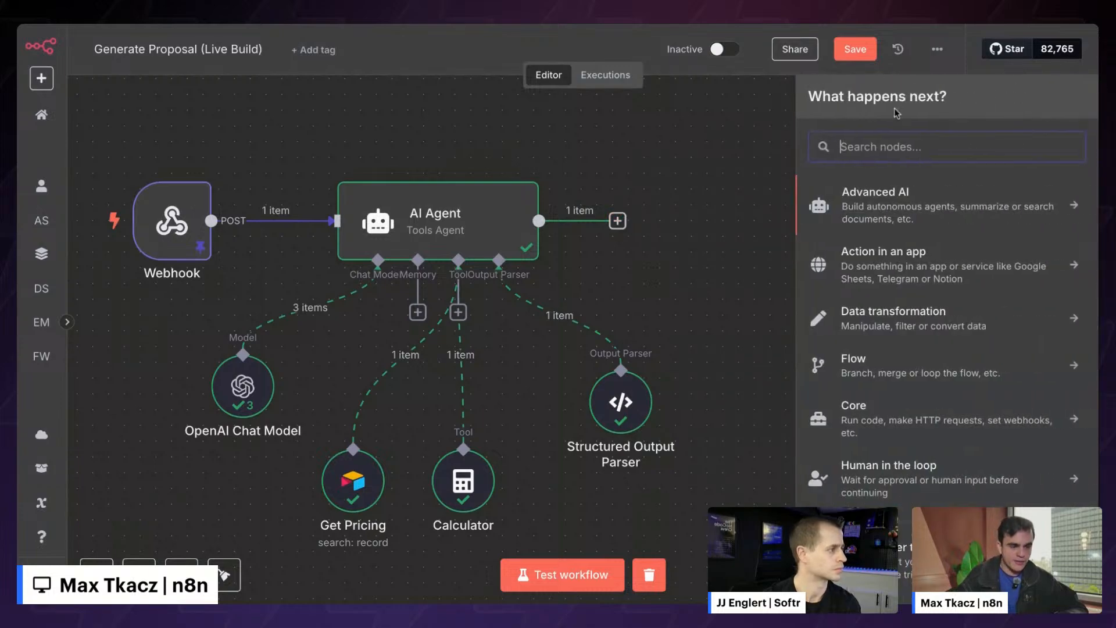
type("ail")
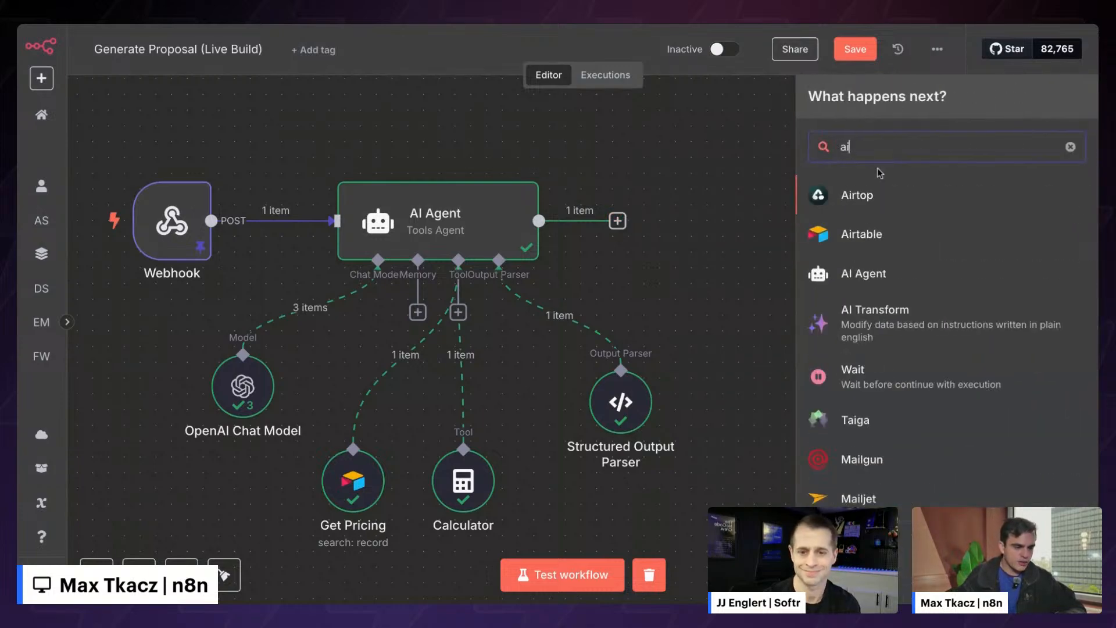
key("BackSpace")
key("BackSpace")
key("BackSpace")
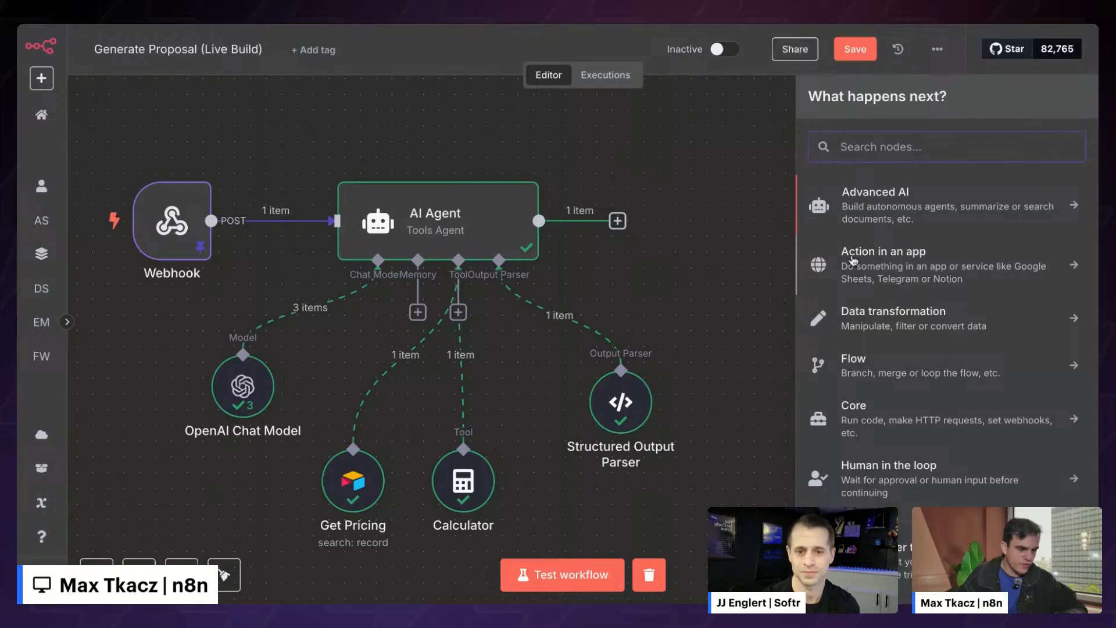
left_click(875, 258)
type("airta")
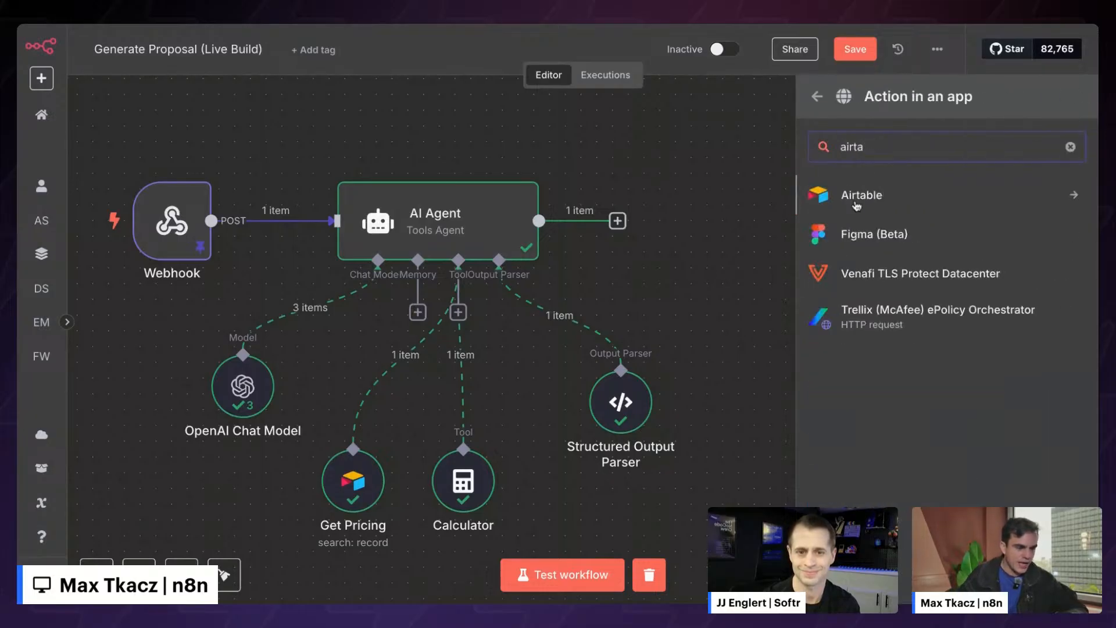
left_click(857, 199)
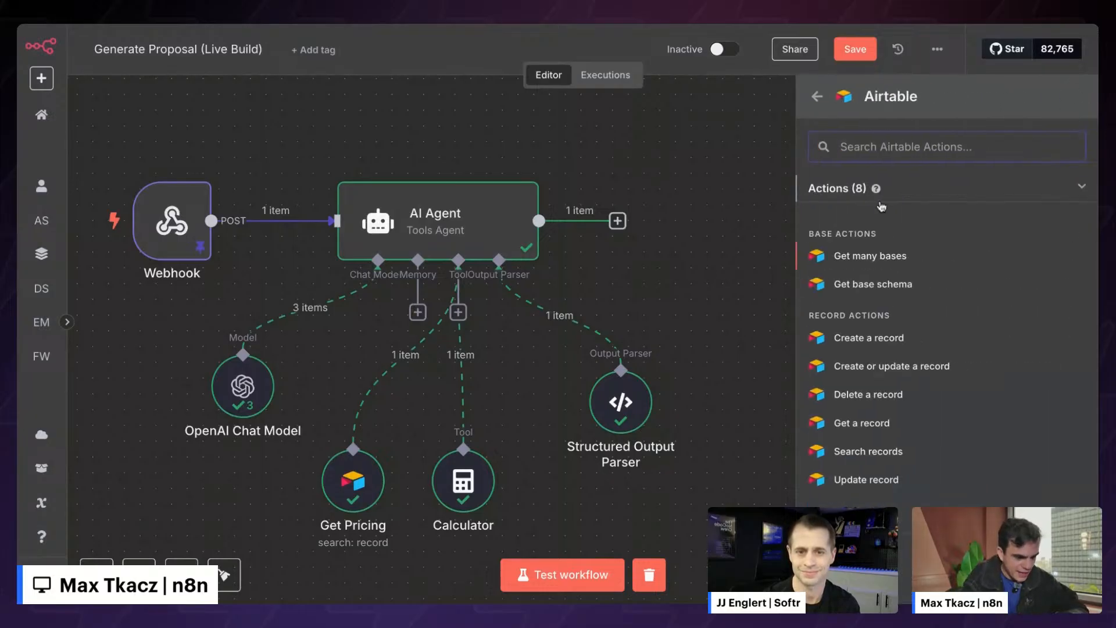
scroll(908, 297, "down", 1)
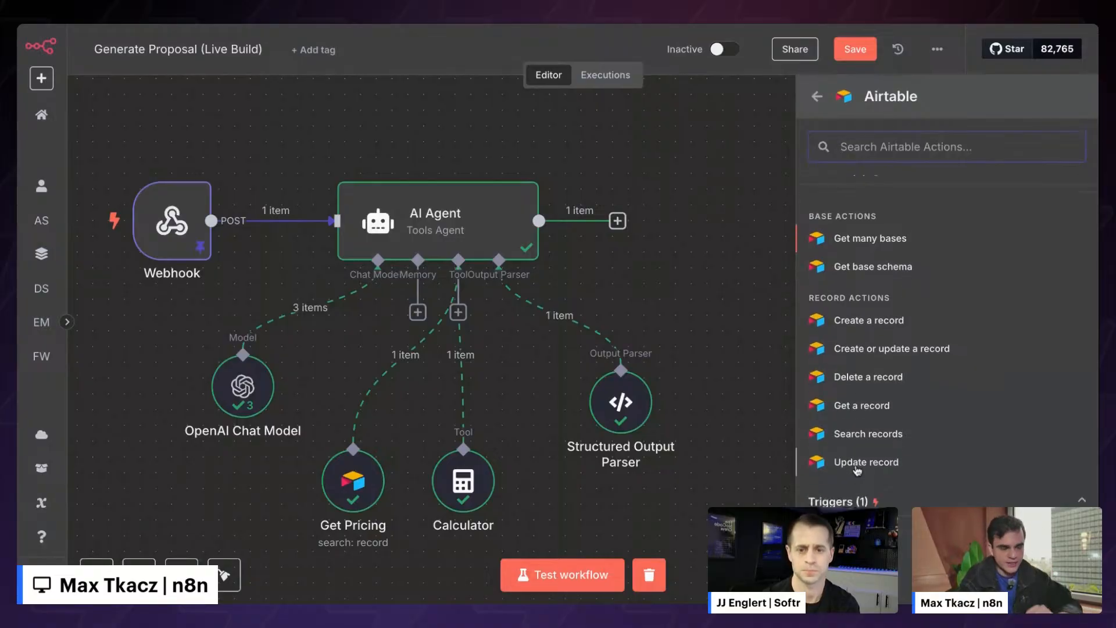
left_click(866, 462)
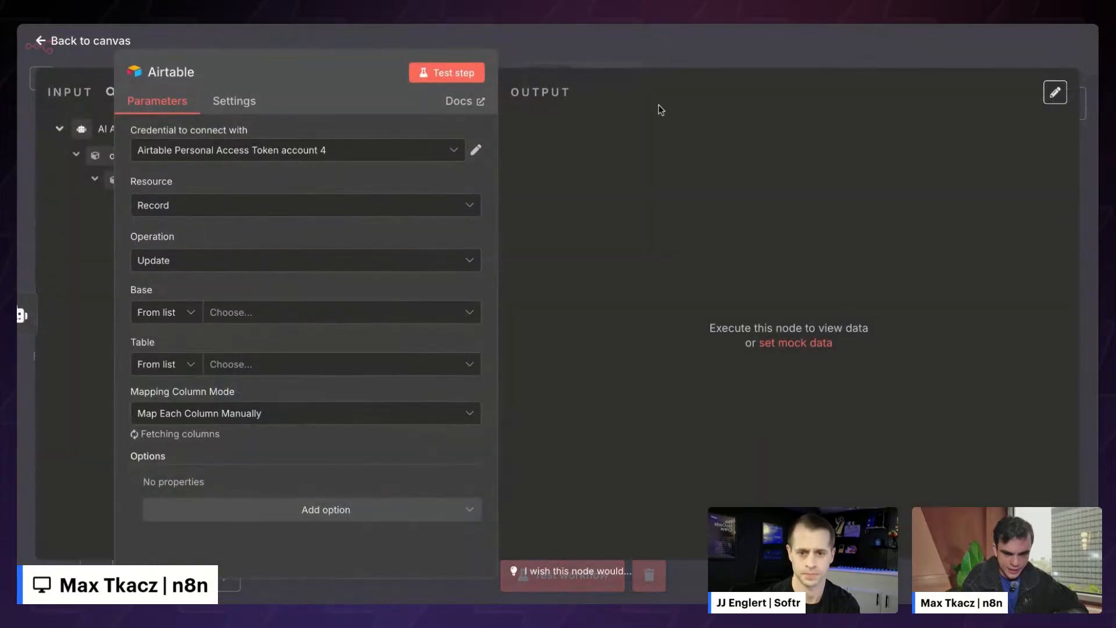
- Keep the existing Airtable credential and select base 'Contractor CRM by Softr & n8n', table Service Request
left_click(254, 154)
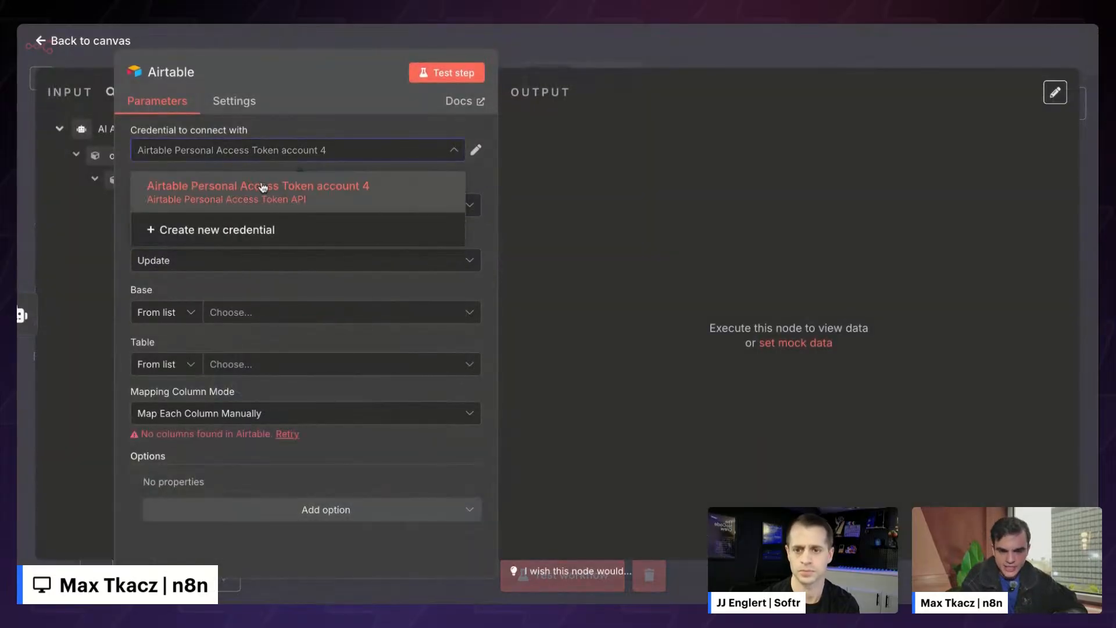
left_click(303, 126)
left_click_drag(306, 51, 546, 48)
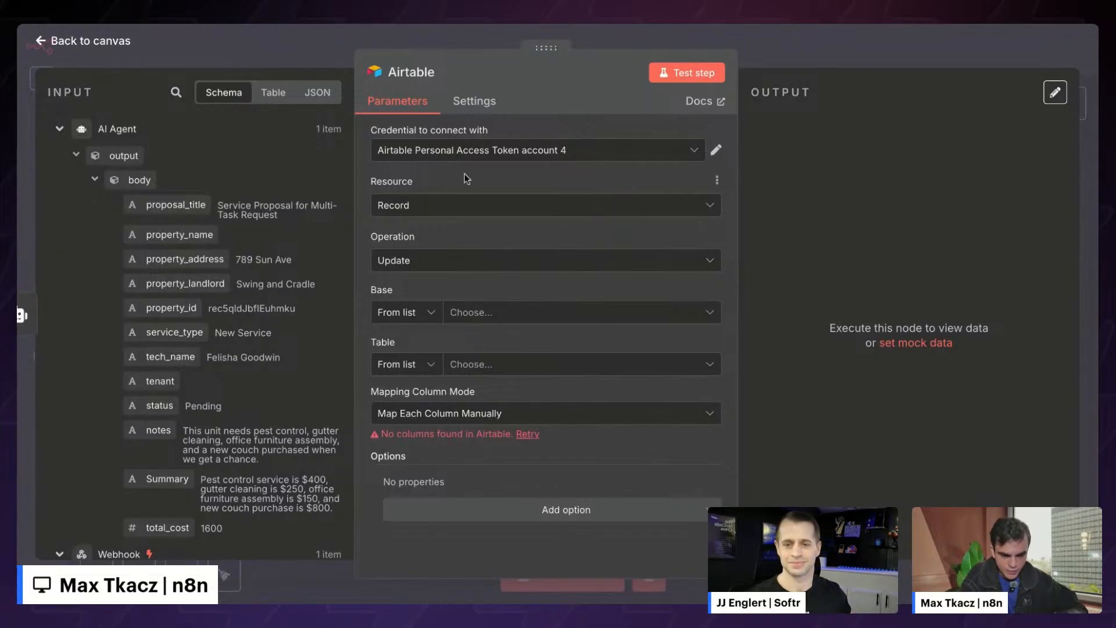
left_click(469, 317)
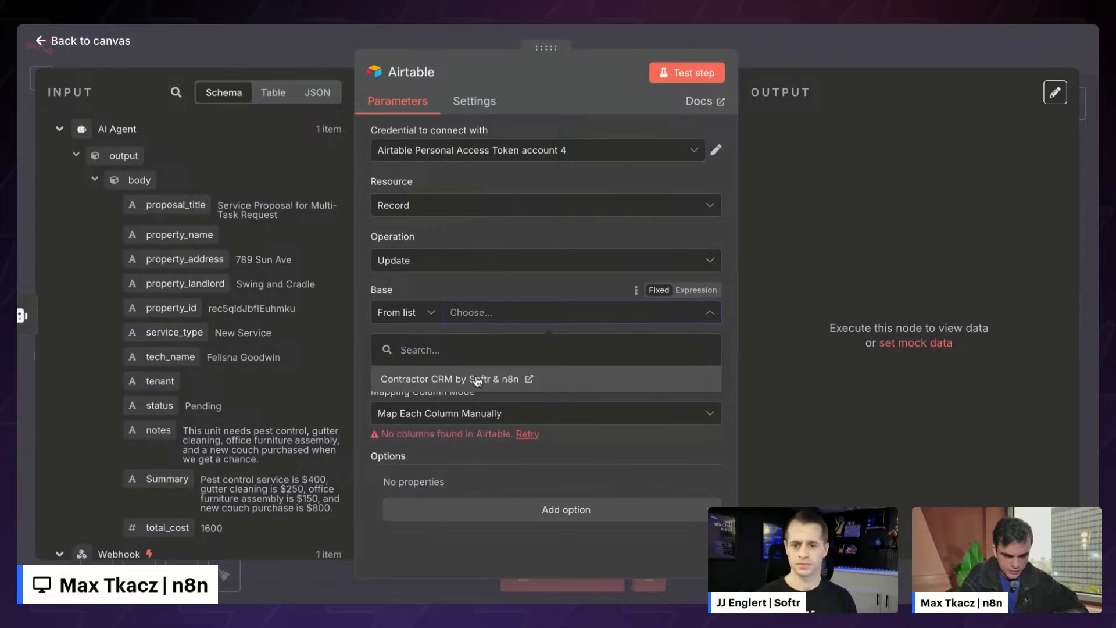
left_click(478, 379)
left_click(504, 366)
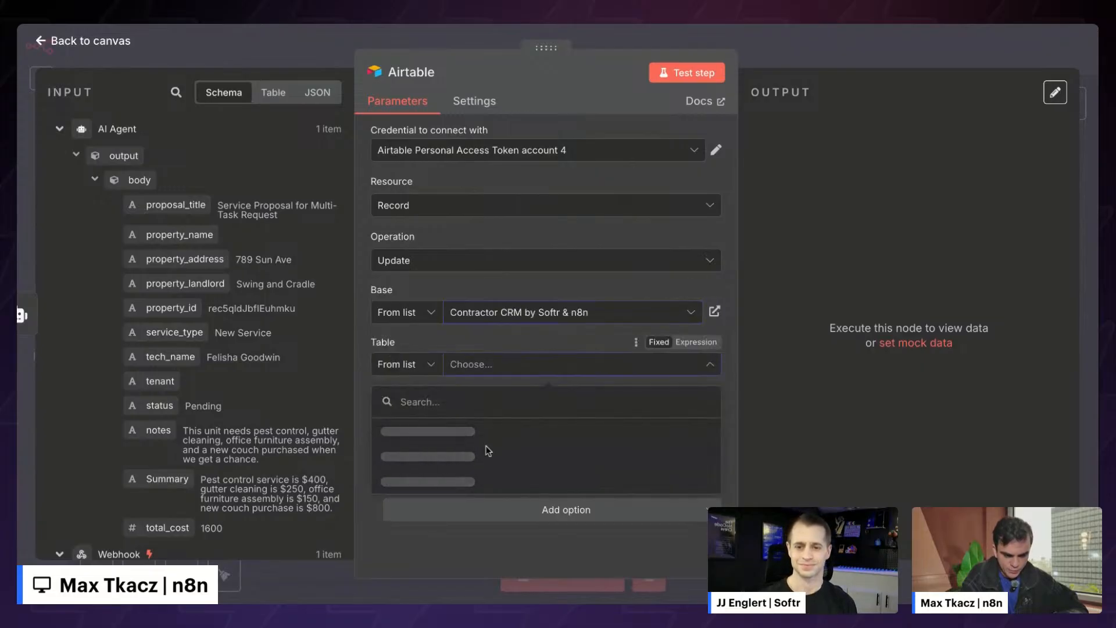
left_click(605, 362)
left_click(604, 363)
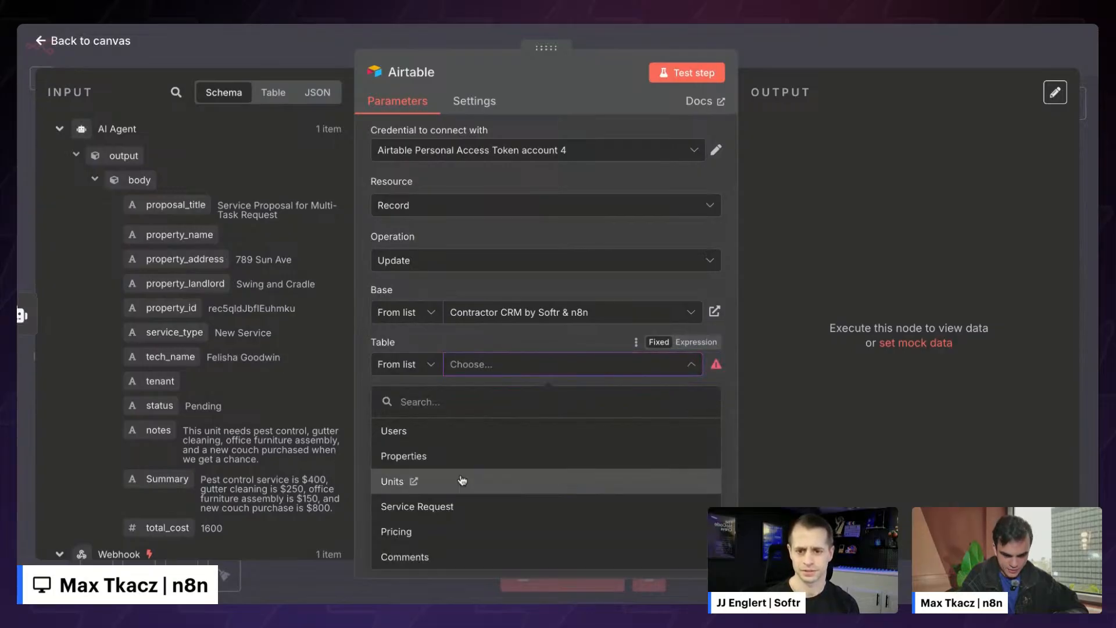
left_click(451, 504)
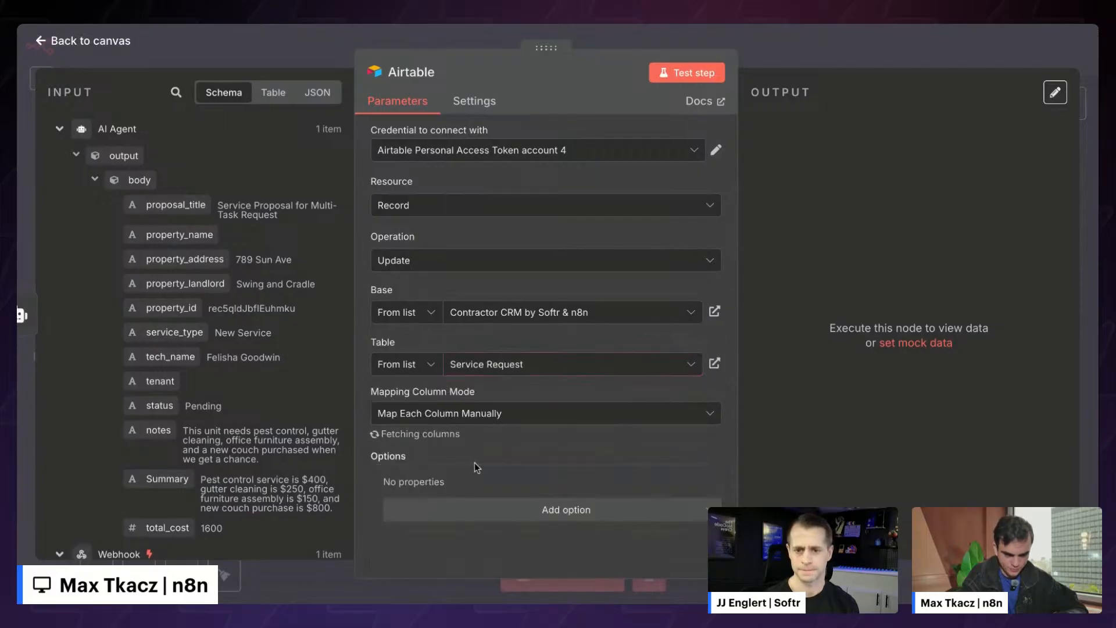
- Replace id with RecordID as the column to match on
scroll(487, 439, "down", 1)
scroll(487, 439, "down", 2)
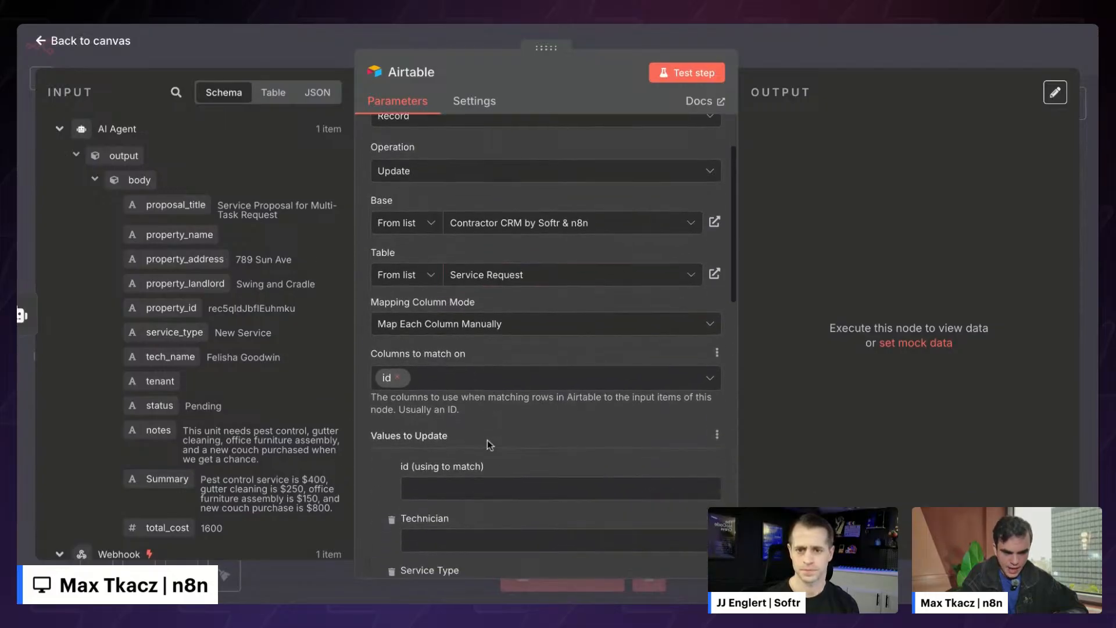
left_click(399, 378)
left_click(401, 379)
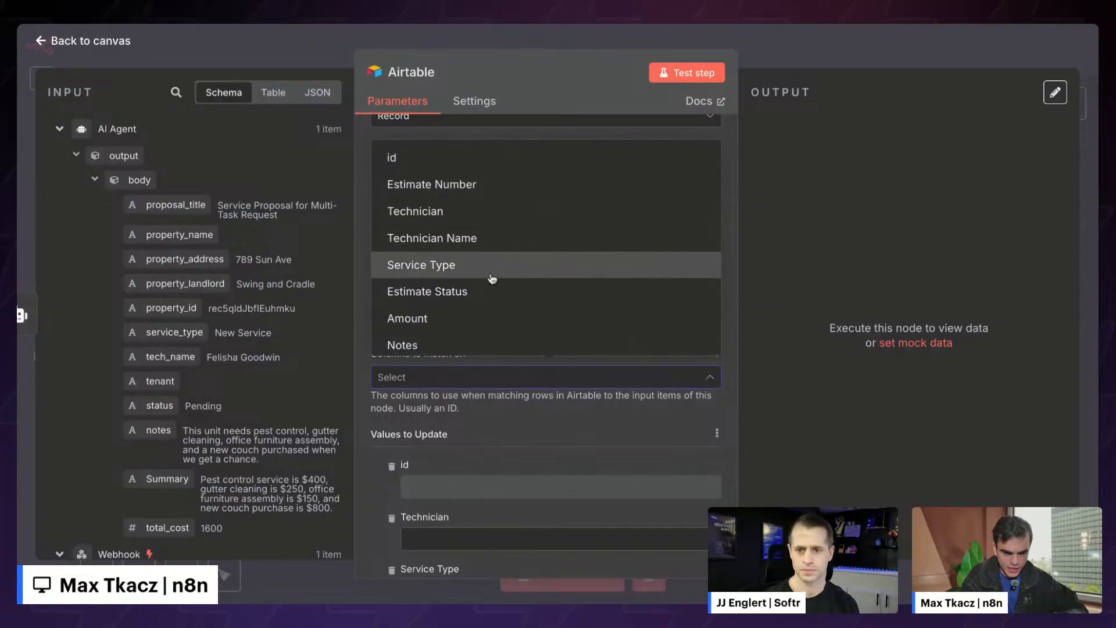
scroll(491, 278, "down", 5)
scroll(498, 268, "down", 5)
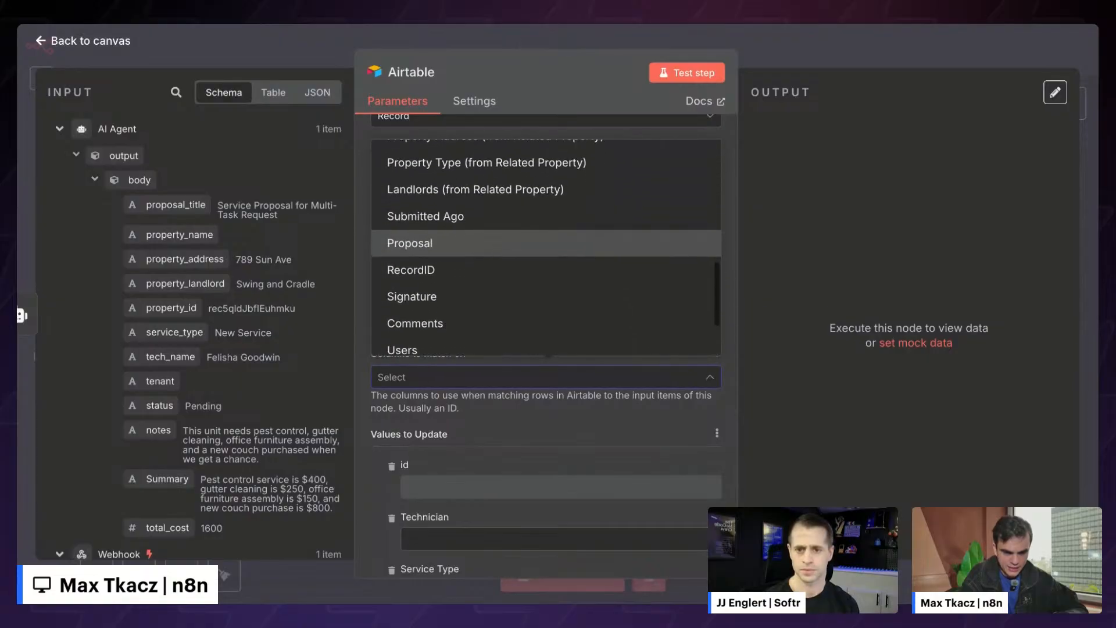
left_click(434, 244)
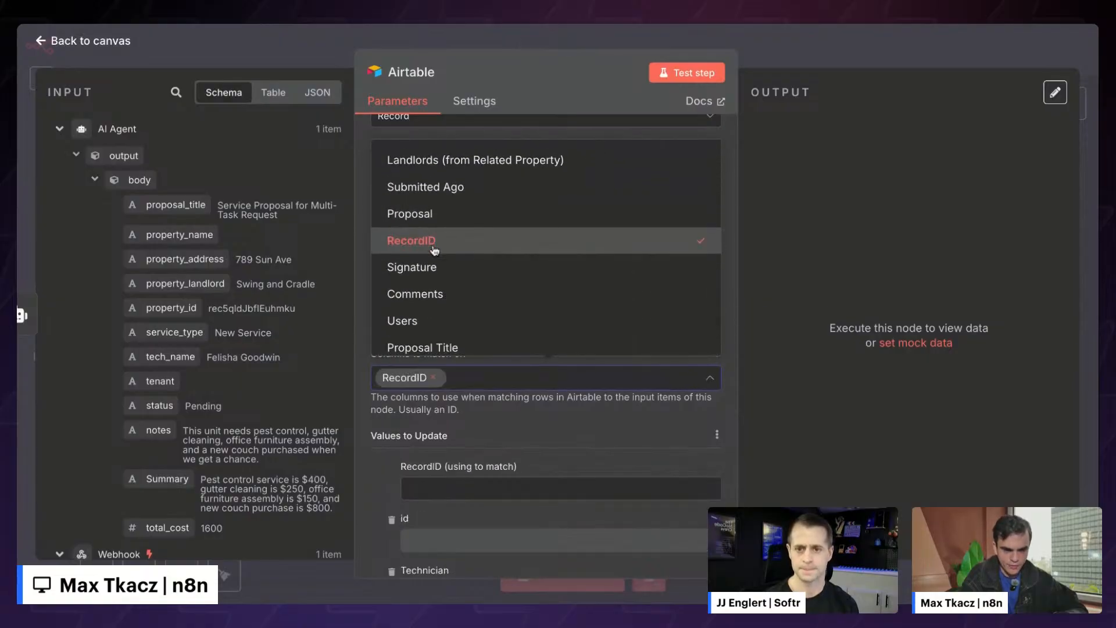
left_click(511, 427)
scroll(510, 427, "down", 1)
scroll(510, 427, "down", 1)
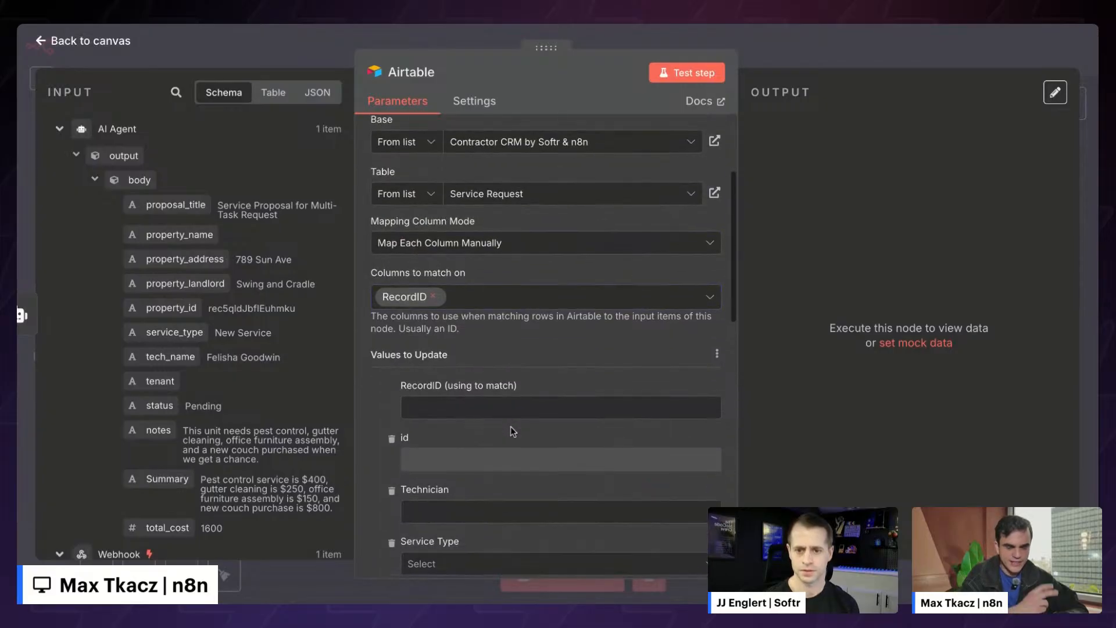
scroll(510, 427, "down", 2)
scroll(547, 343, "down", 1)
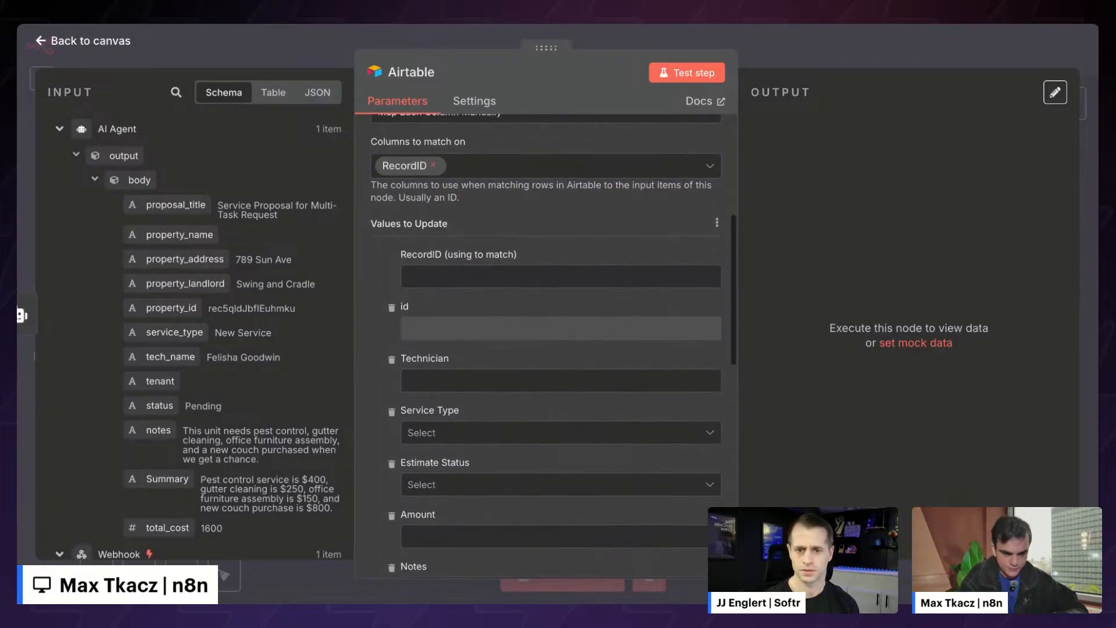
- Map the webhook body's related_request field into the RecordID match value
left_click(441, 273)
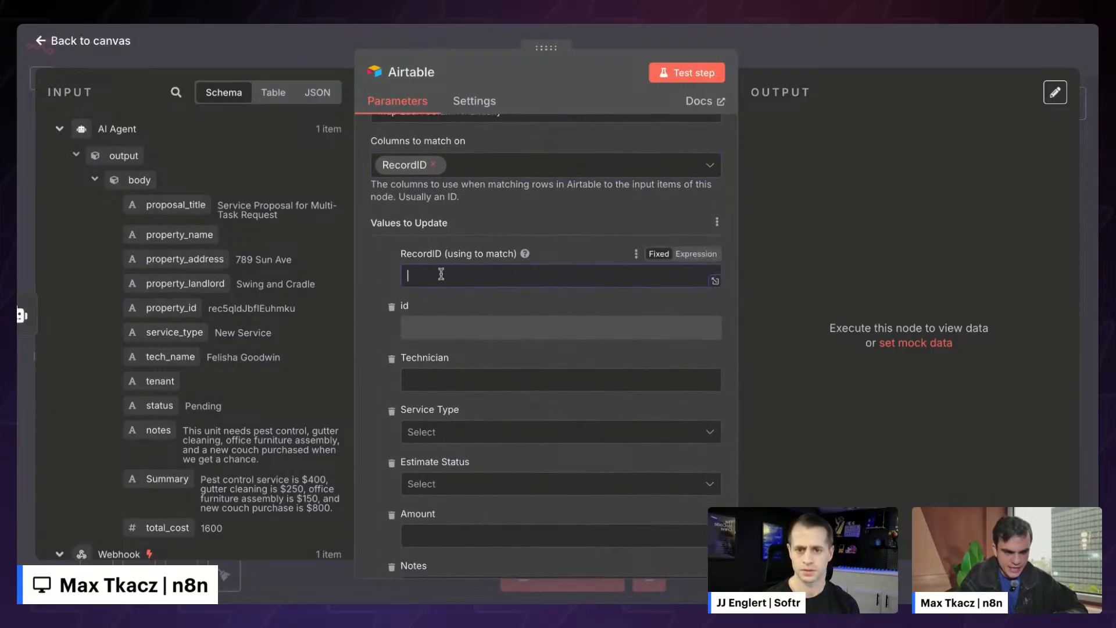
left_click(59, 129)
left_click(74, 185)
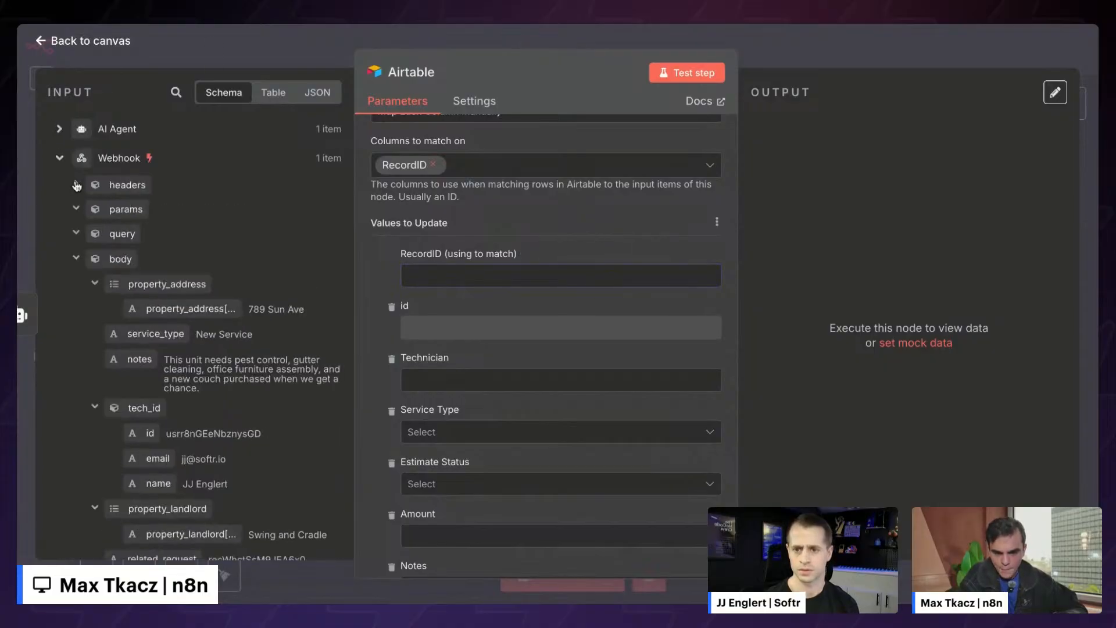
scroll(83, 326, "down", 2)
scroll(84, 330, "up", 2)
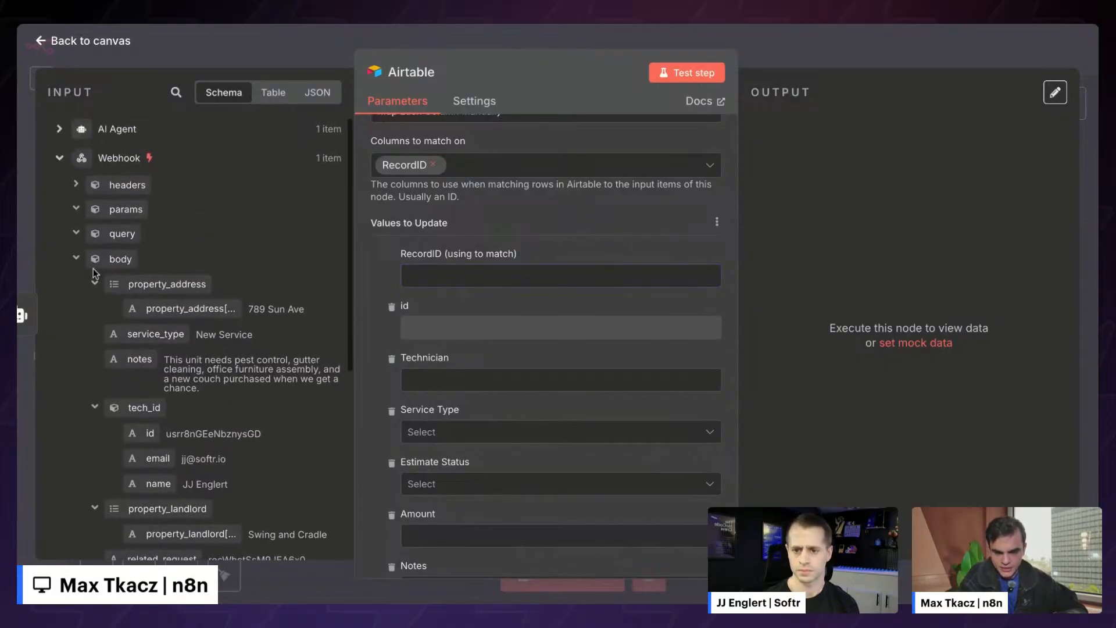
scroll(102, 348, "down", 5)
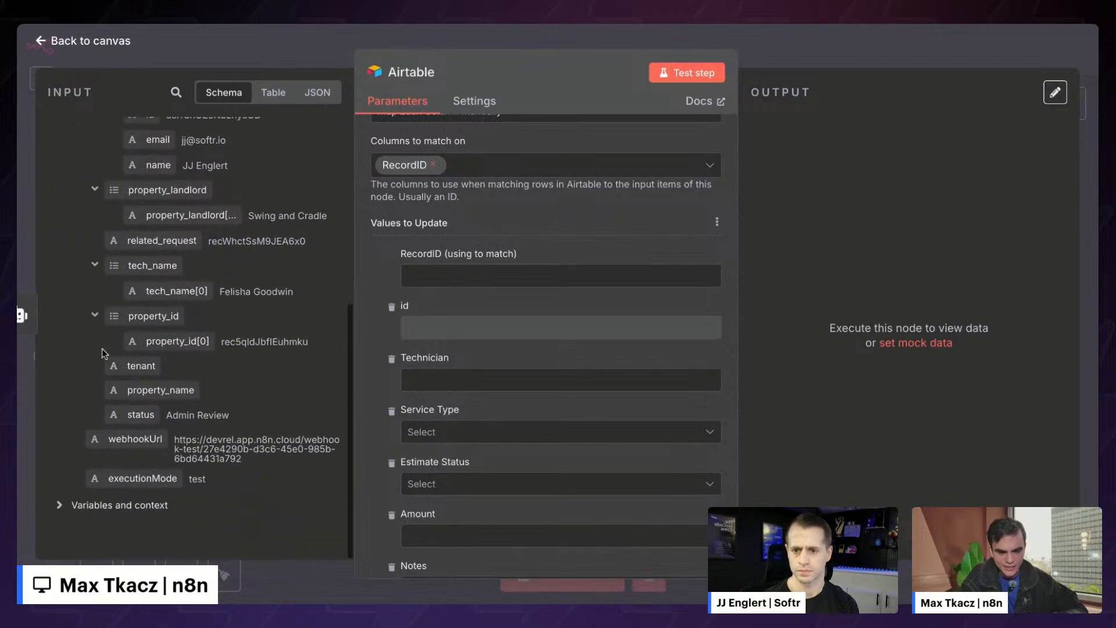
scroll(102, 348, "up", 3)
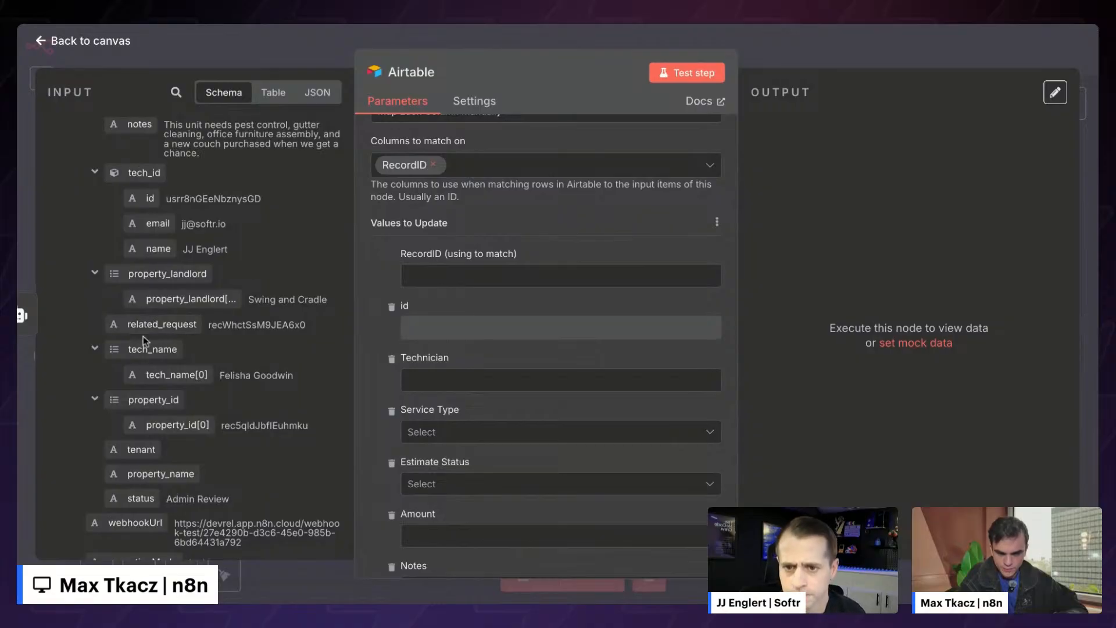
left_click_drag(152, 324, 474, 270)
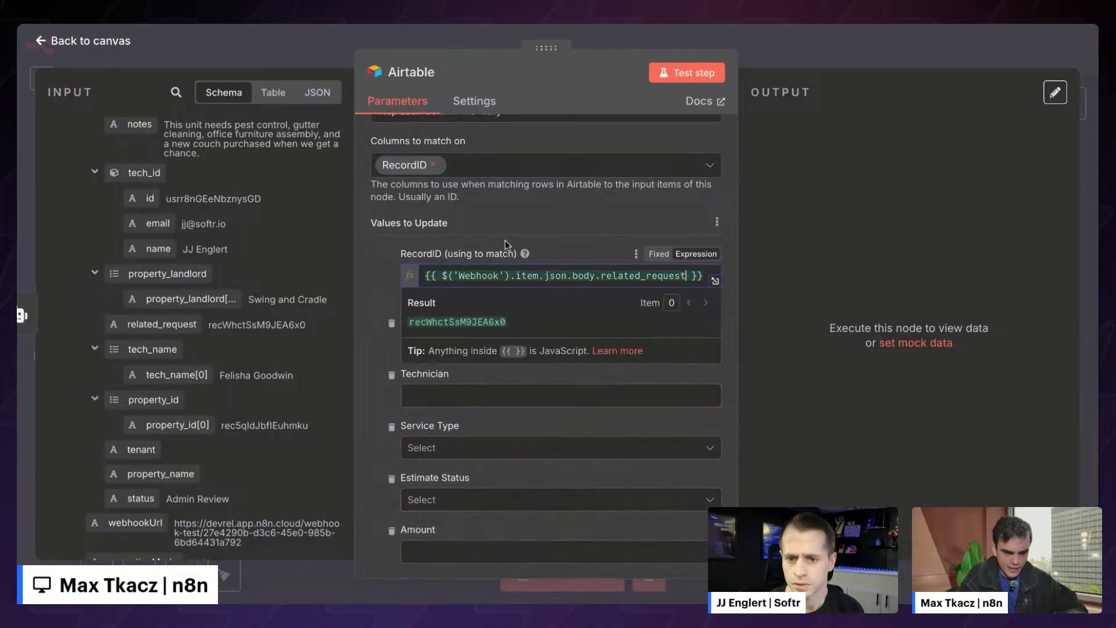
left_click(504, 240)
scroll(505, 241, "down", 2)
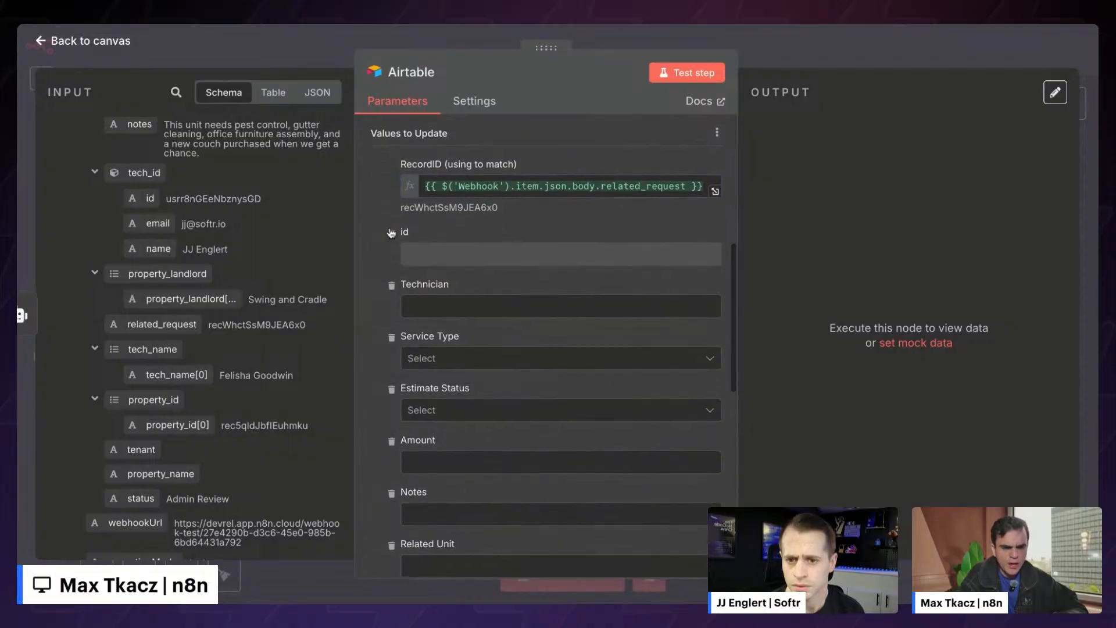
- Set the Estimate Status field to Admin Review
scroll(427, 361, "down", 10)
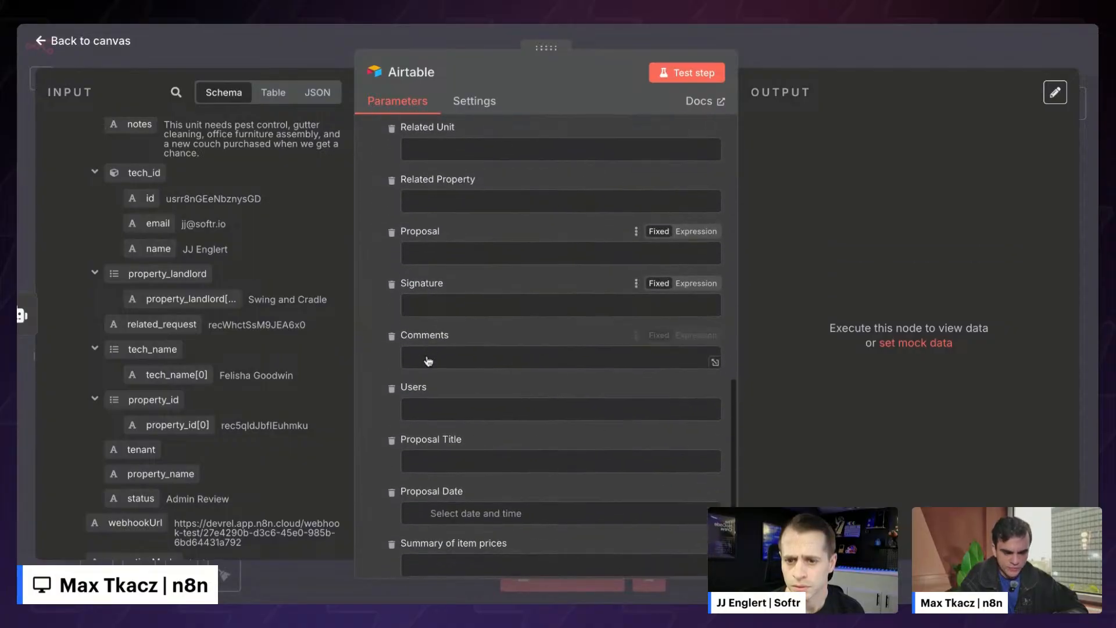
scroll(427, 360, "up", 10)
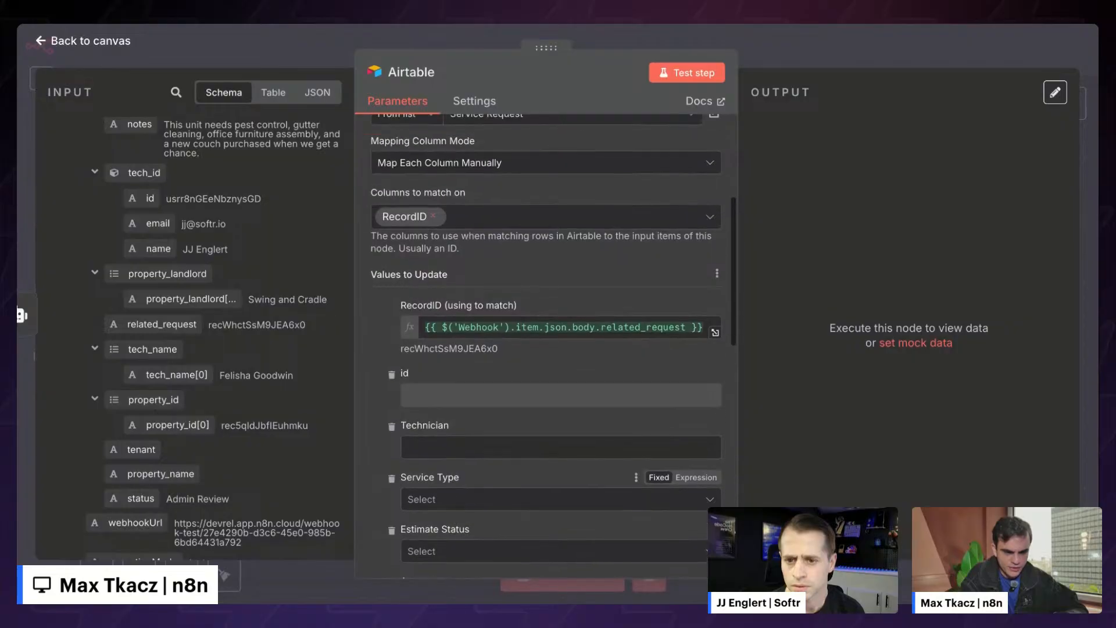
scroll(413, 436, "down", 1)
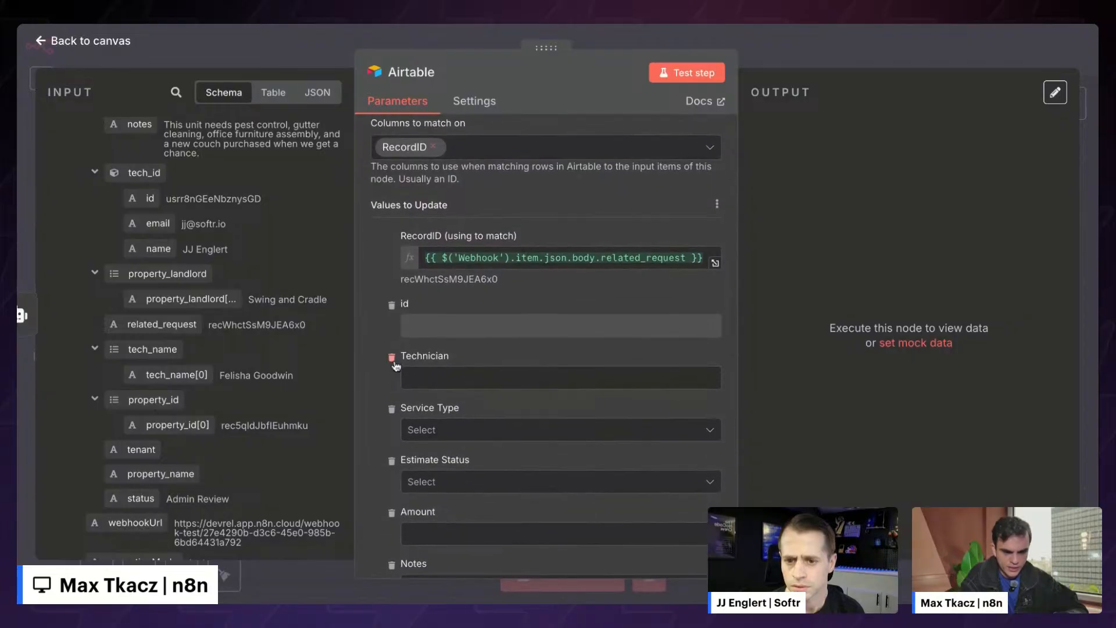
scroll(394, 365, "down", 1)
scroll(165, 336, "up", 5)
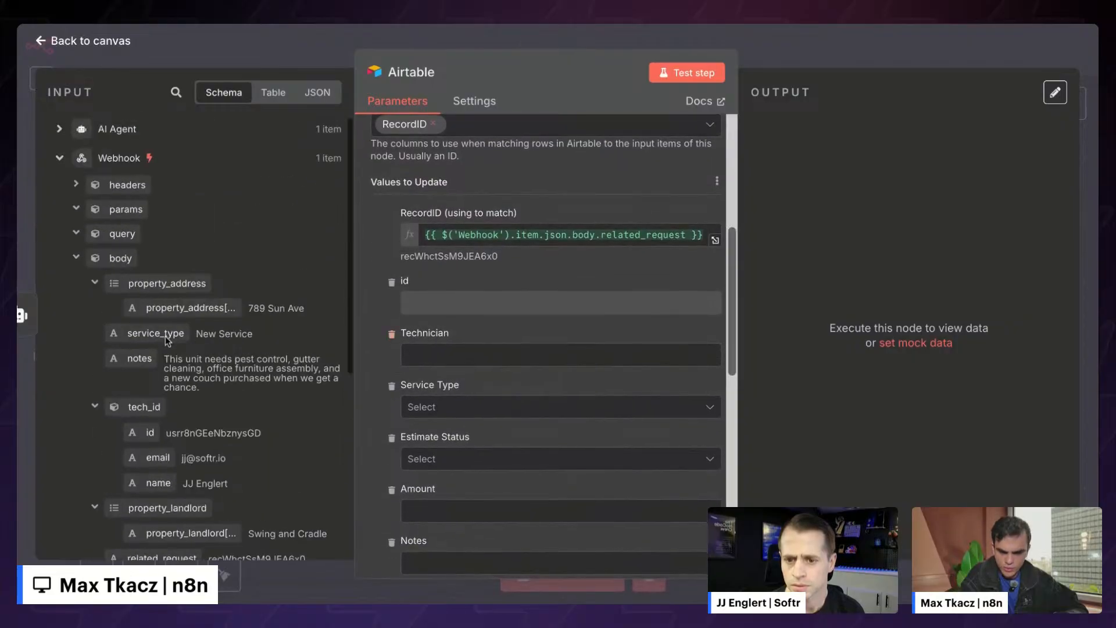
scroll(444, 401, "down", 3)
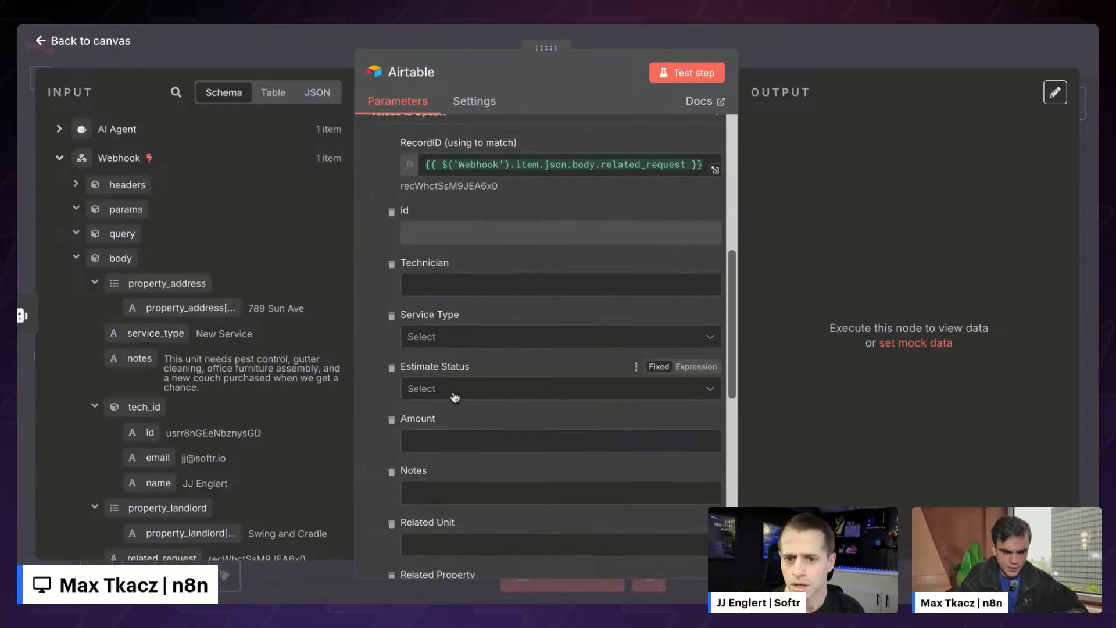
left_click(455, 397)
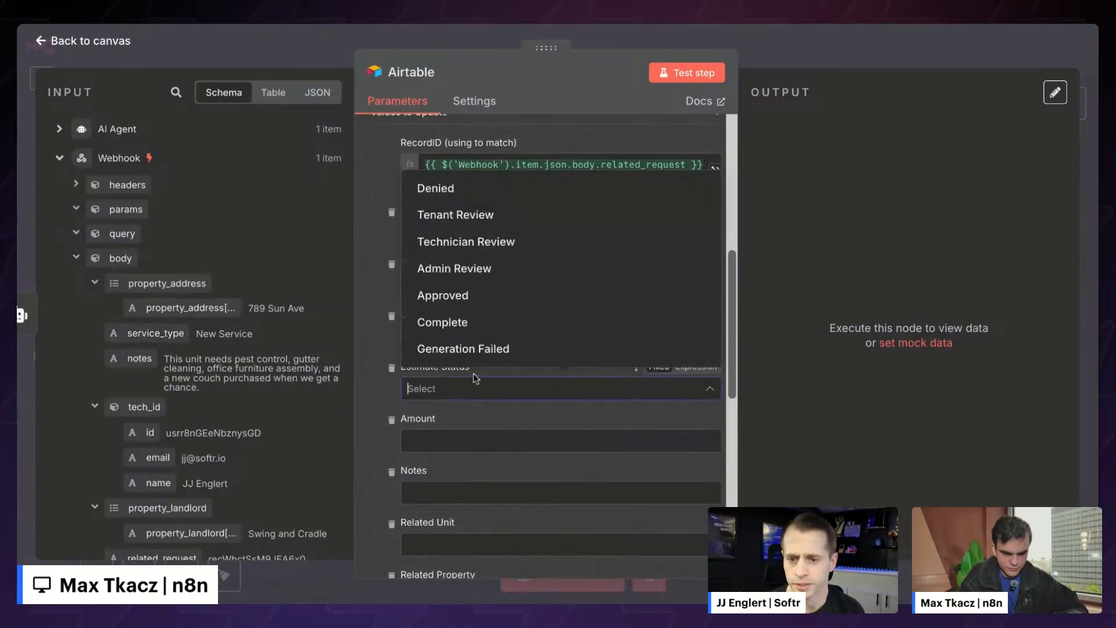
left_click(458, 389)
left_click(458, 389)
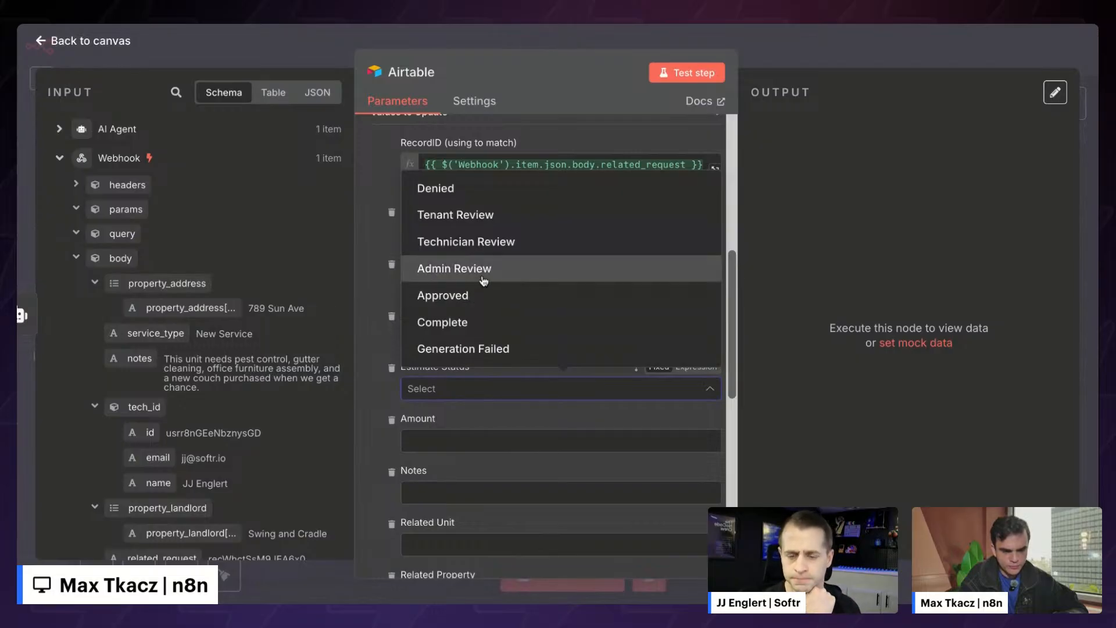
left_click(483, 268)
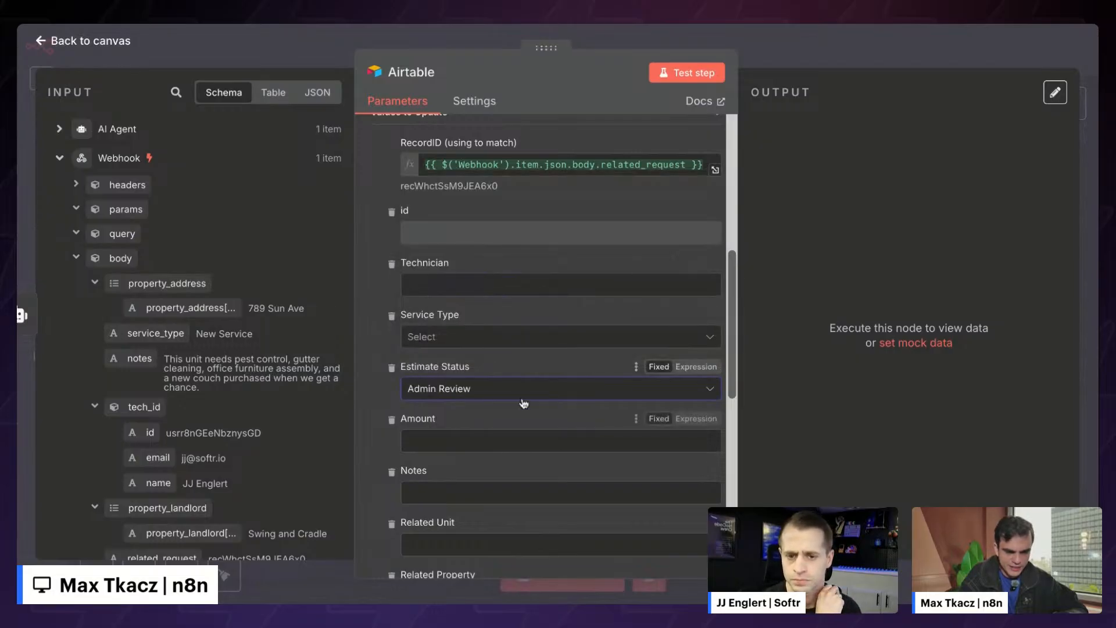
- Map the AI Agent output's Summary into the Summary of item prices field
scroll(523, 403, "down", 3)
scroll(524, 403, "down", 10)
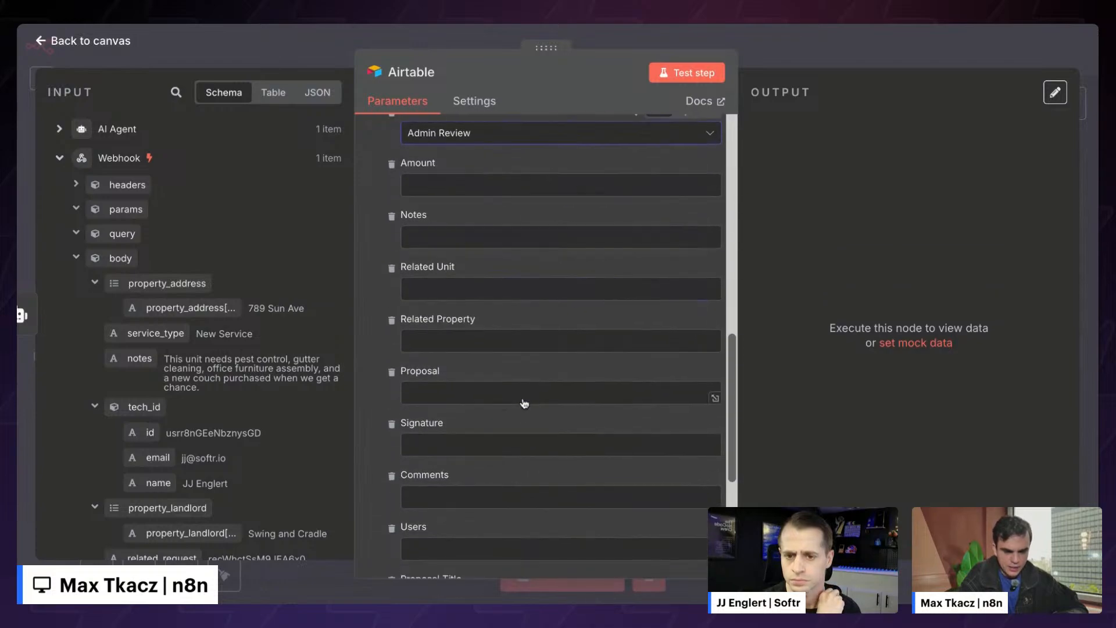
scroll(524, 403, "down", 2)
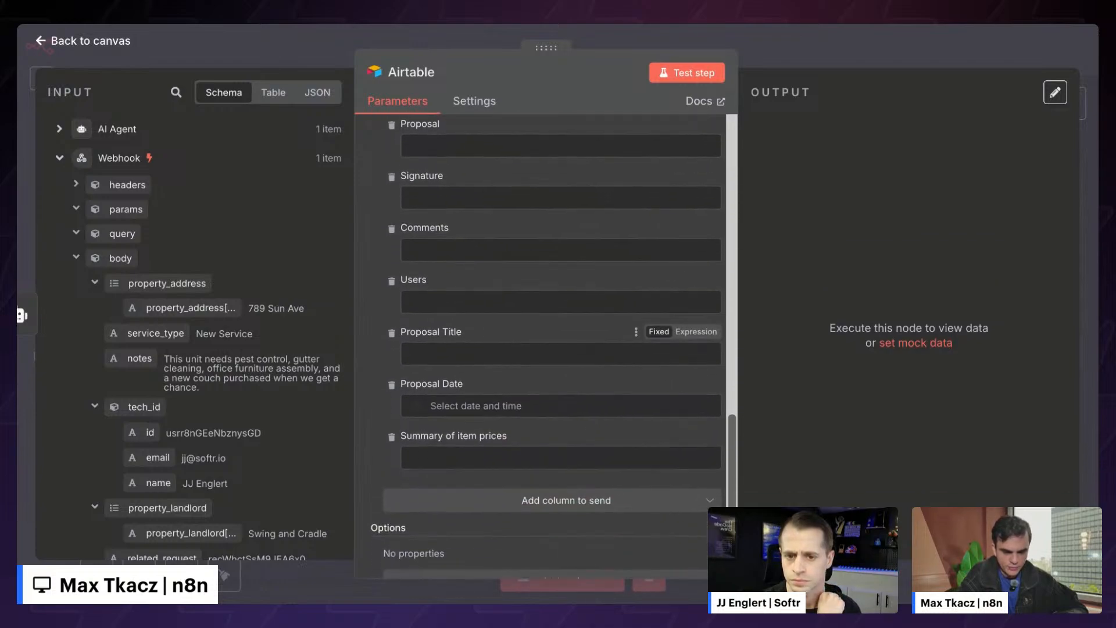
left_click(459, 457)
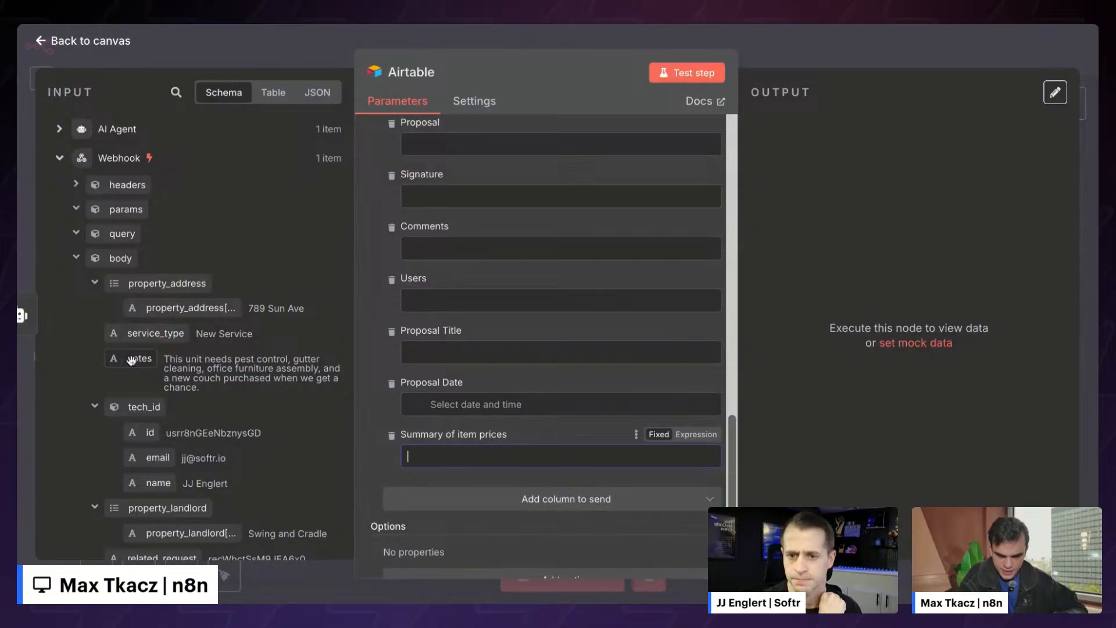
left_click(59, 130)
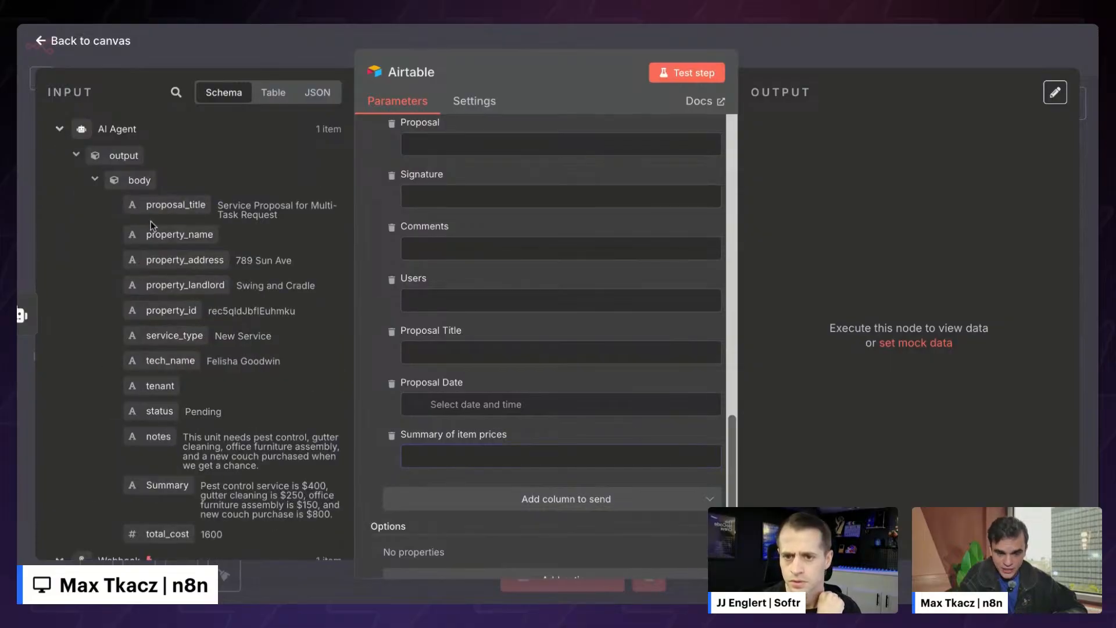
scroll(152, 227, "down", 3)
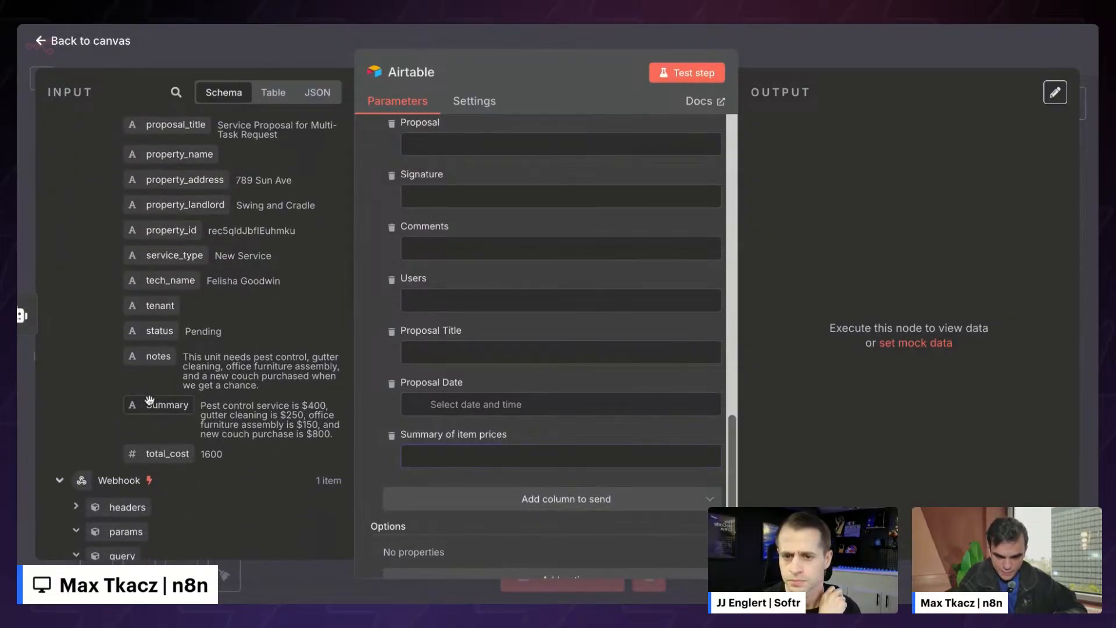
left_click_drag(150, 399, 628, 461)
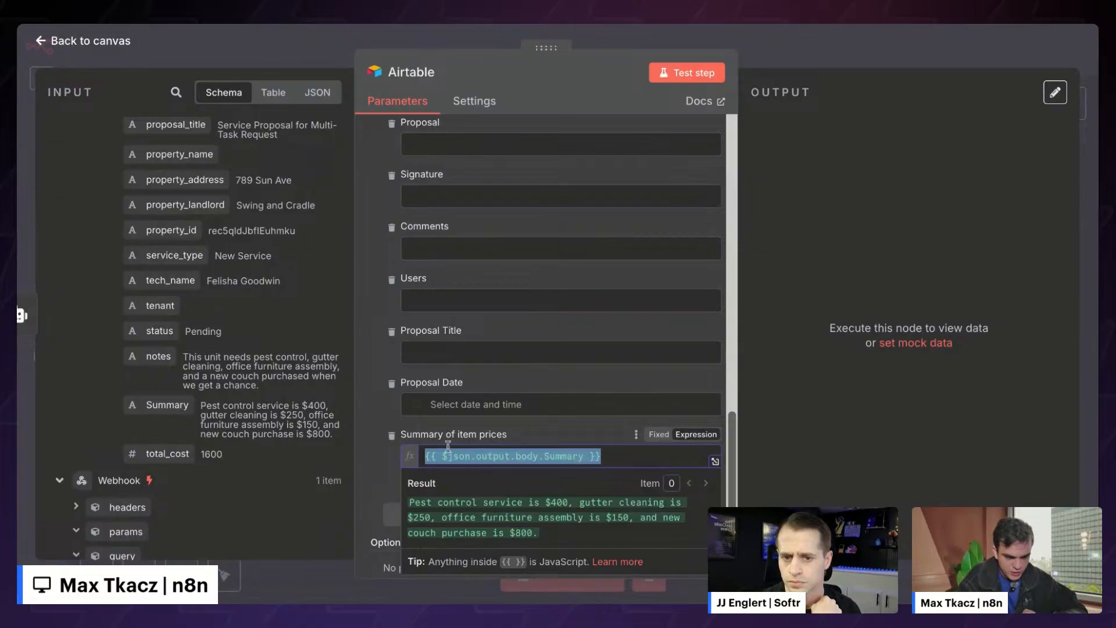
- Remove the trial 'Static' text and stray dot, leaving {{ $json.output.body.Summary }}
left_click(426, 454)
type("Static")
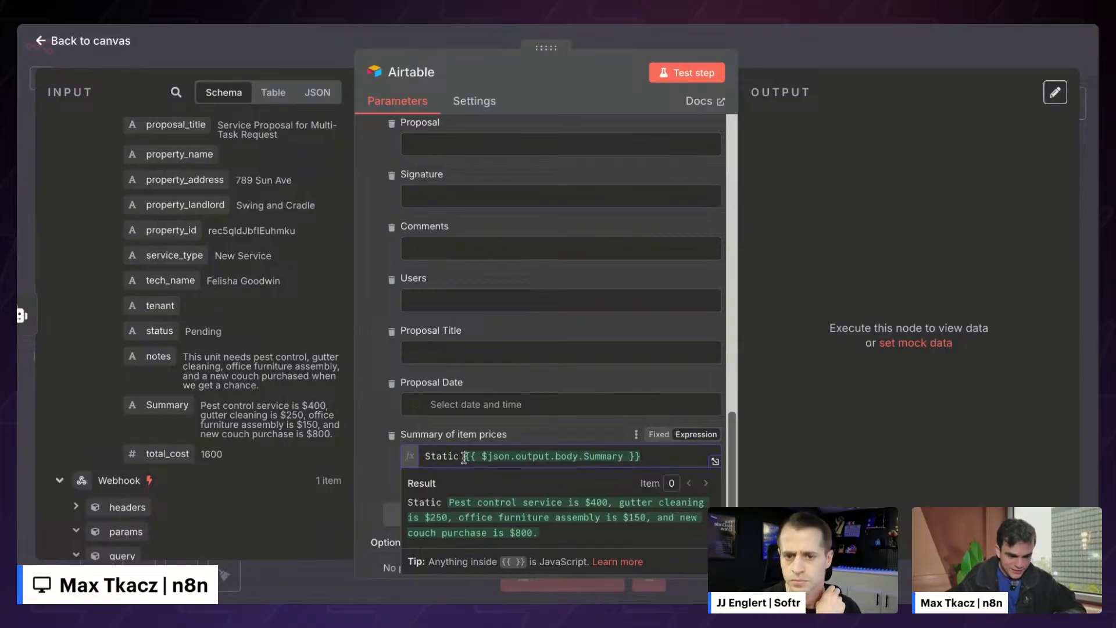
left_click_drag(465, 455, 401, 457)
key("BackSpace")
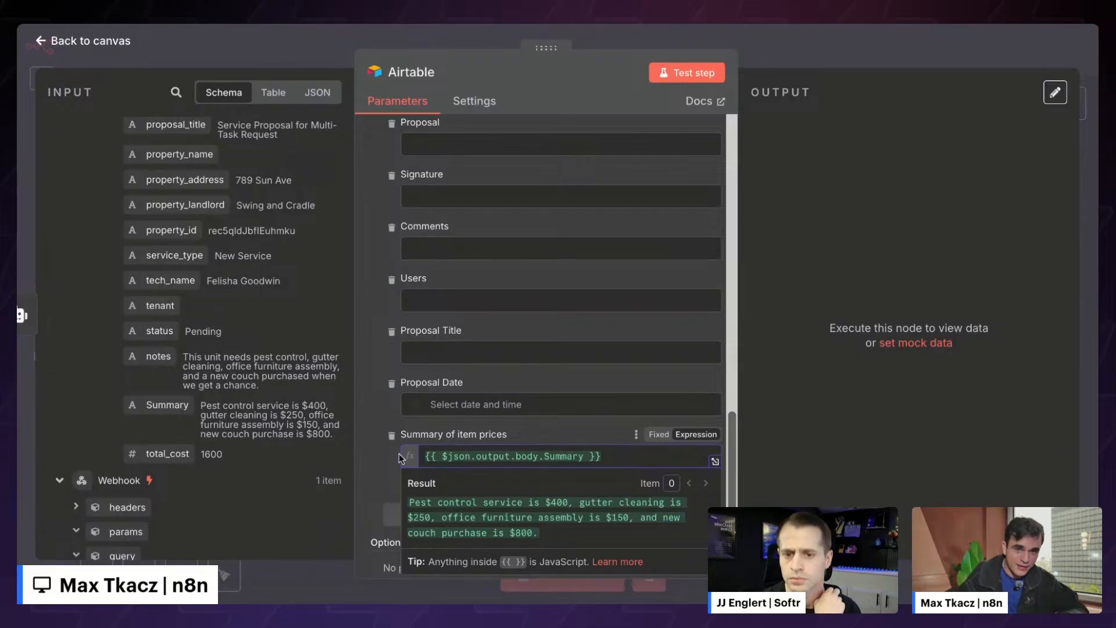
left_click(584, 456)
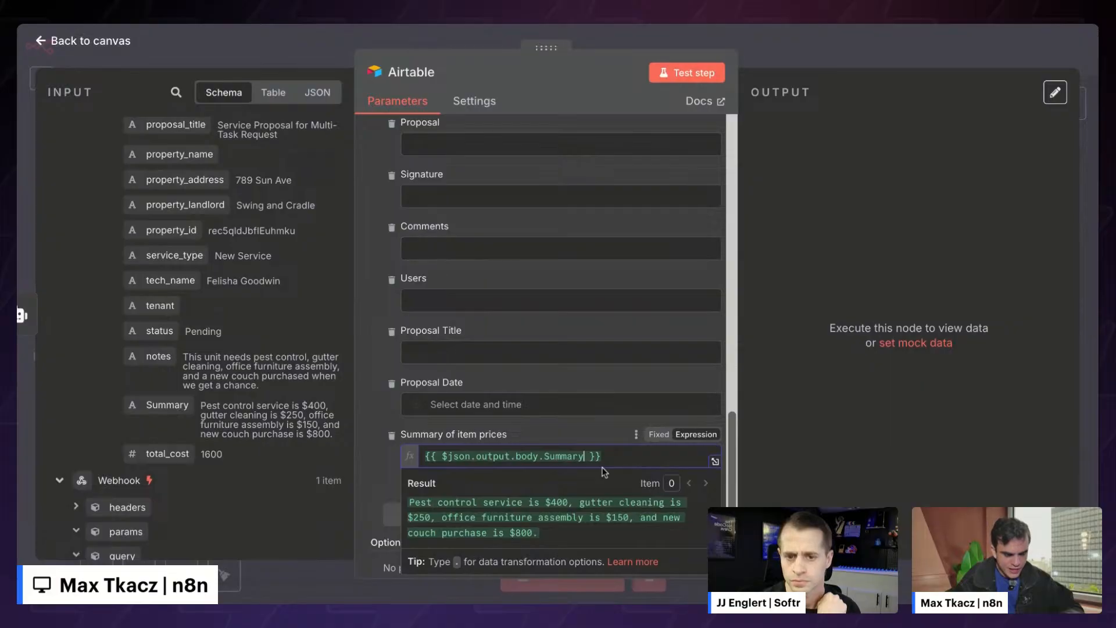
type(".")
scroll(627, 393, "down", 5)
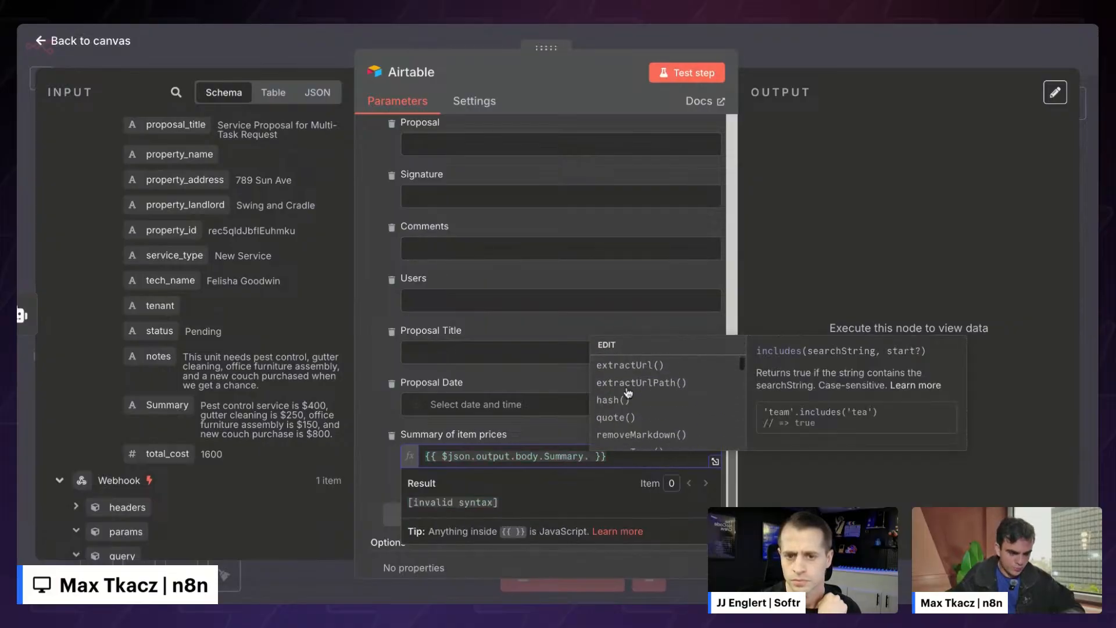
scroll(627, 394, "up", 5)
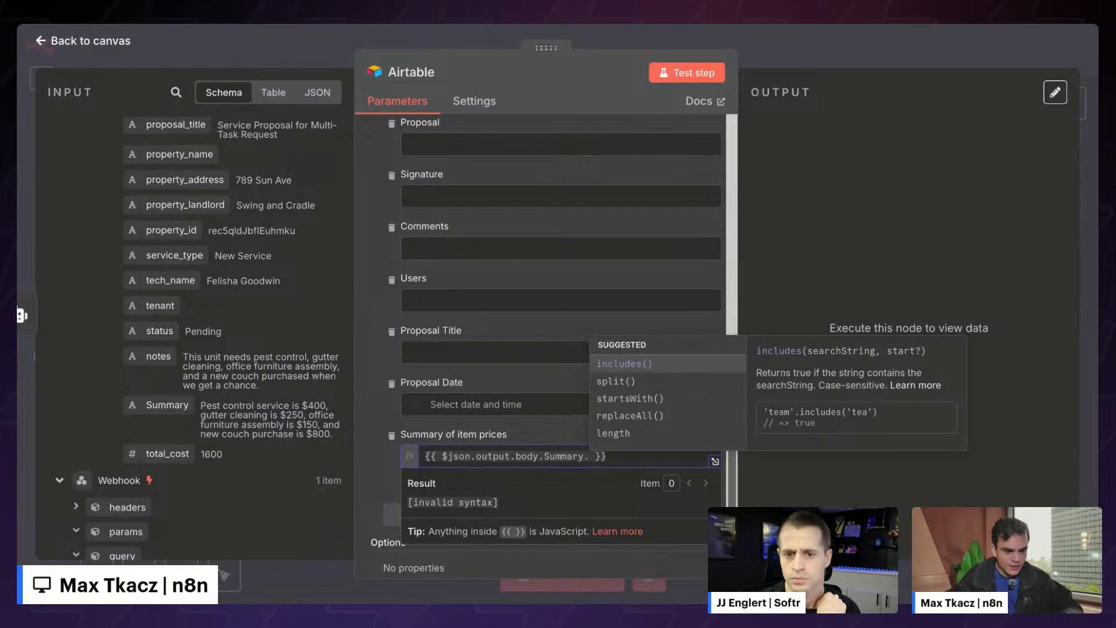
key("BackSpace")
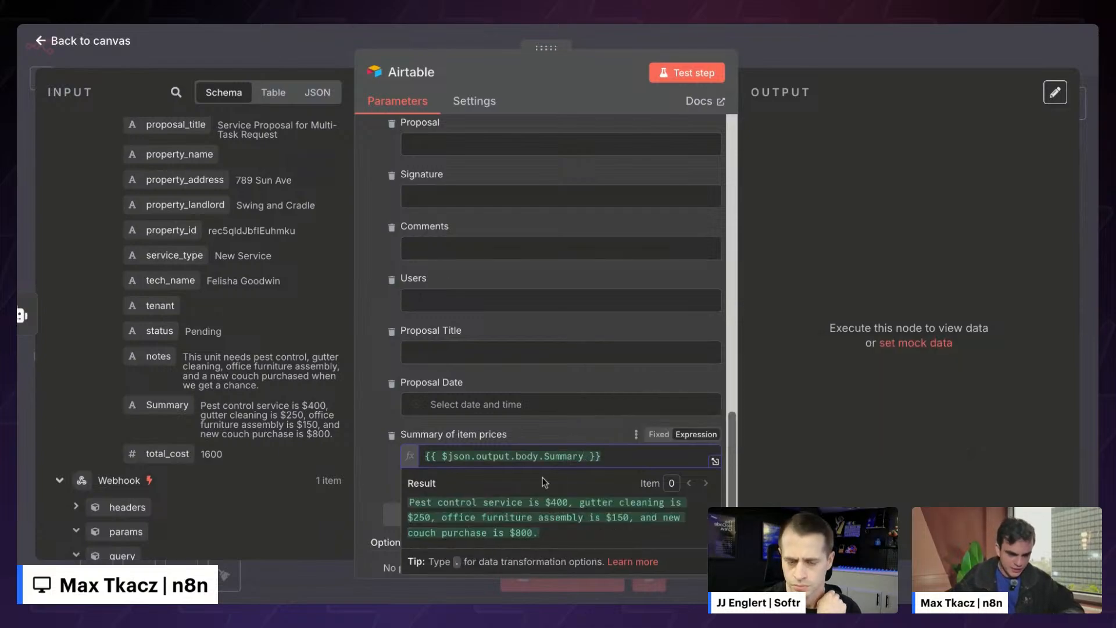
scroll(464, 480, "down", 1)
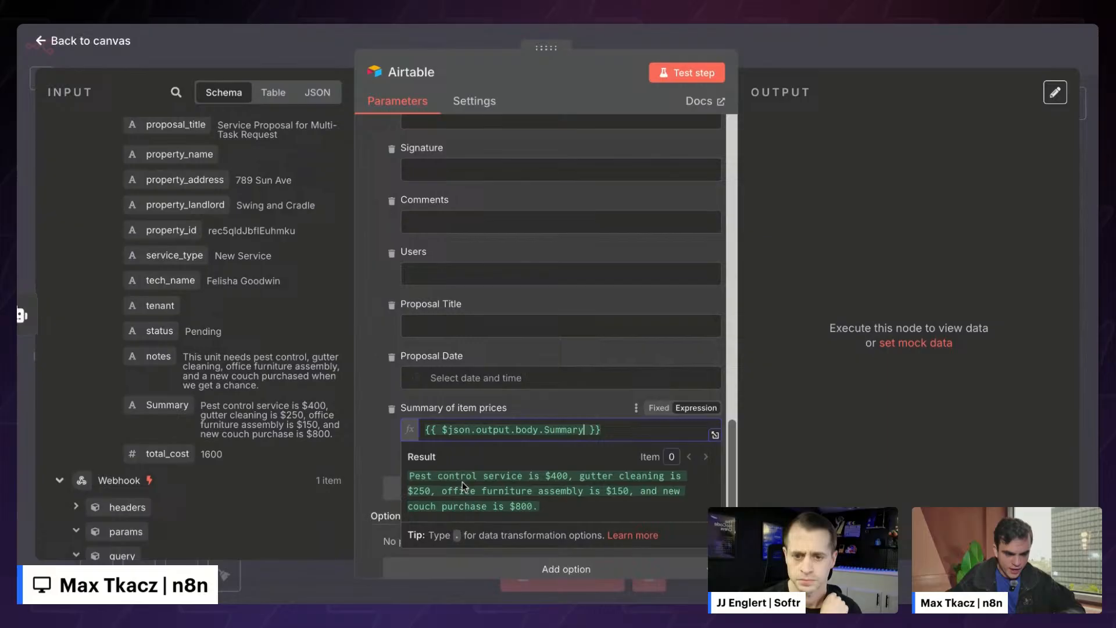
- Remove the eleven unneeded columns, Proposal Title through Technician, from the Airtable update
left_click(378, 438)
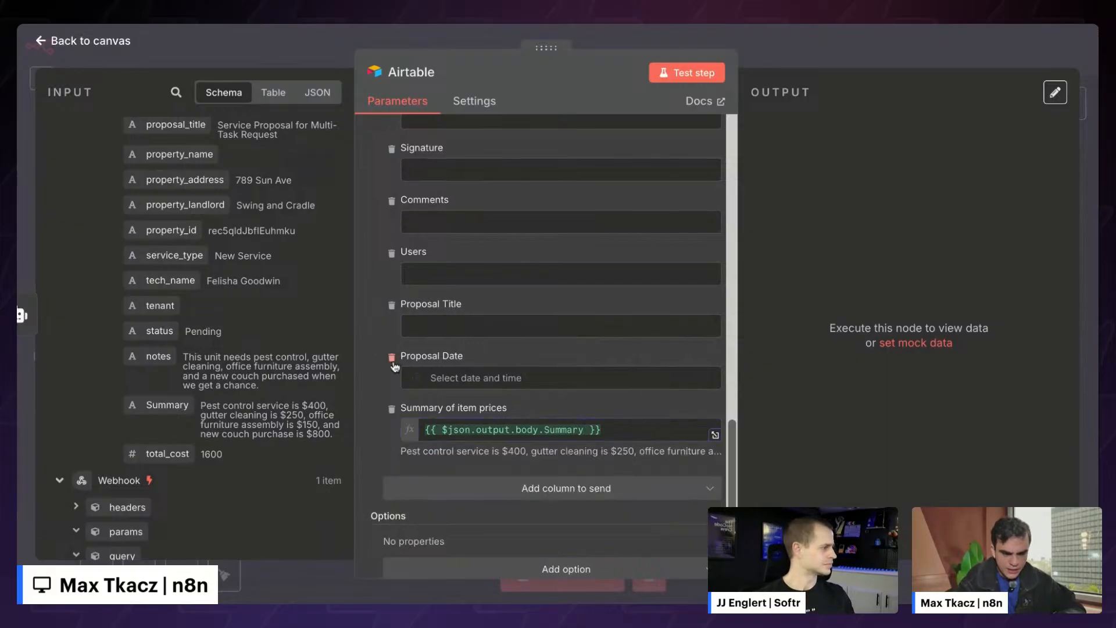
scroll(398, 348, "up", 1)
left_click(392, 327)
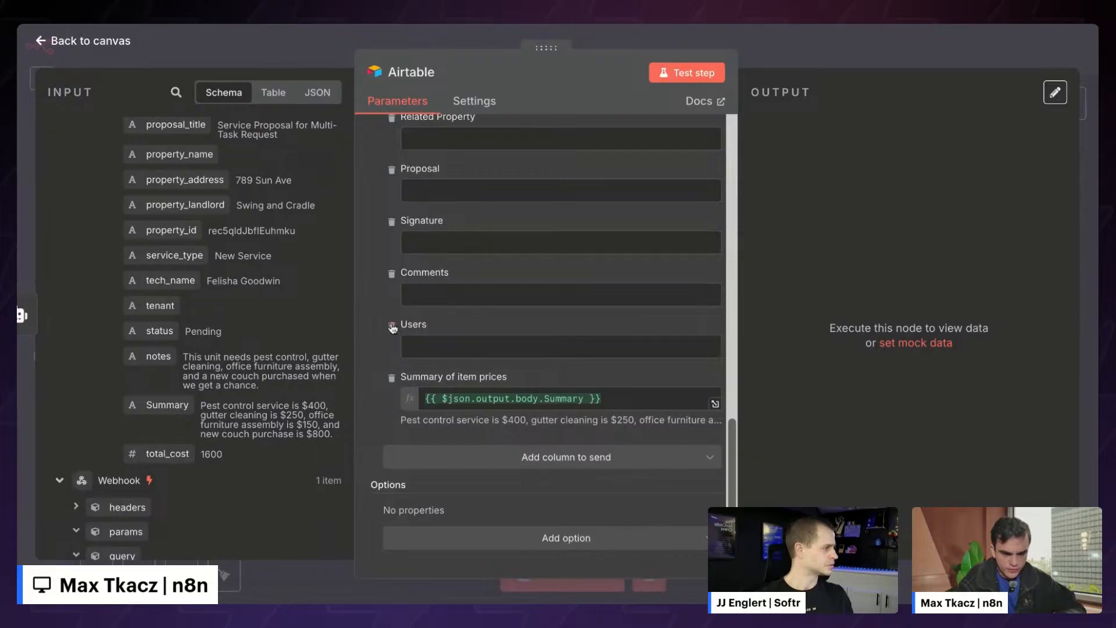
left_click(393, 326)
left_click(392, 327)
left_click(391, 326)
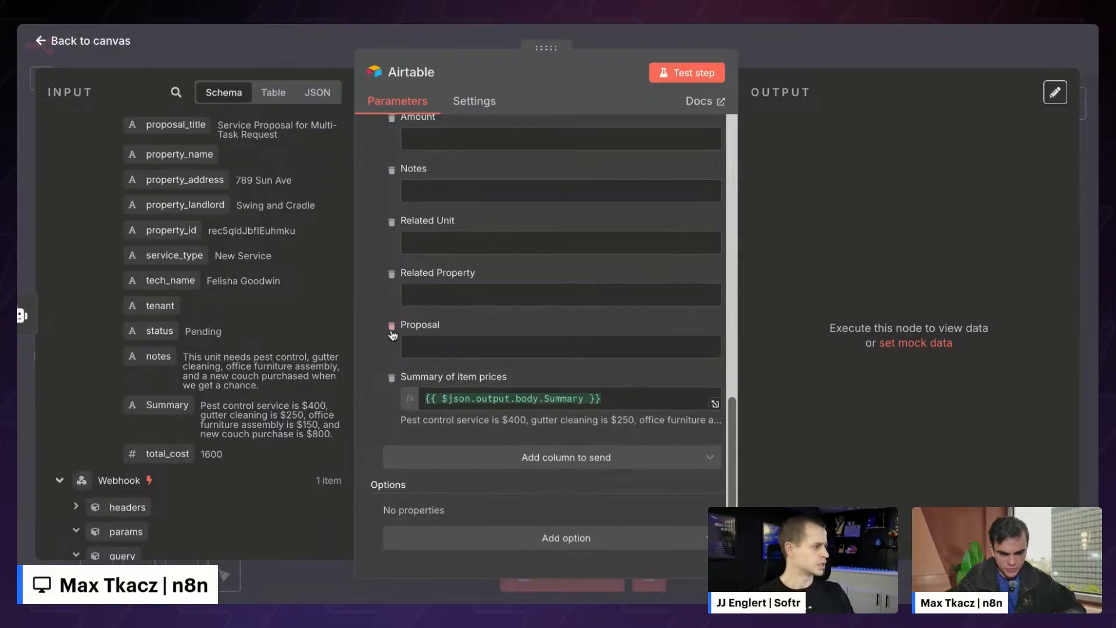
left_click(392, 326)
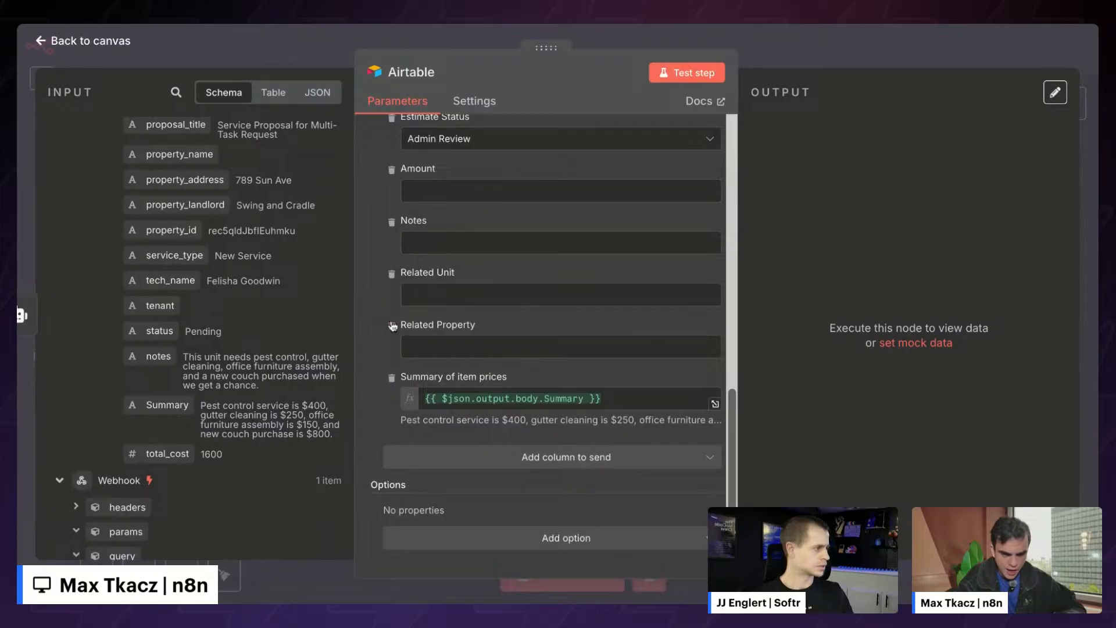
left_click(391, 327)
left_click(391, 326)
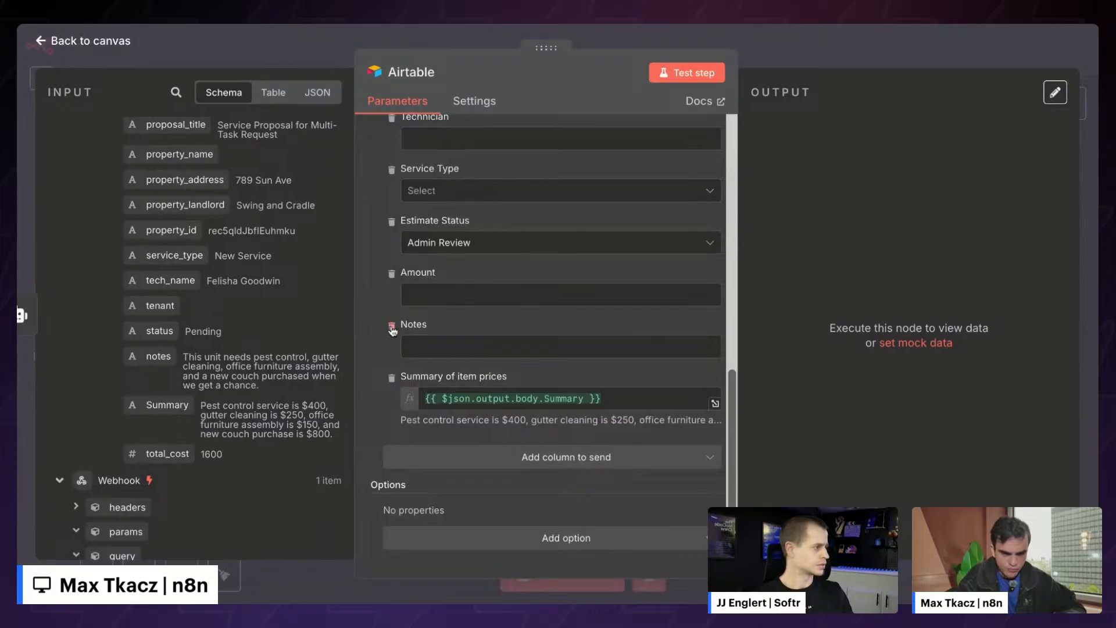
left_click(392, 327)
left_click(391, 328)
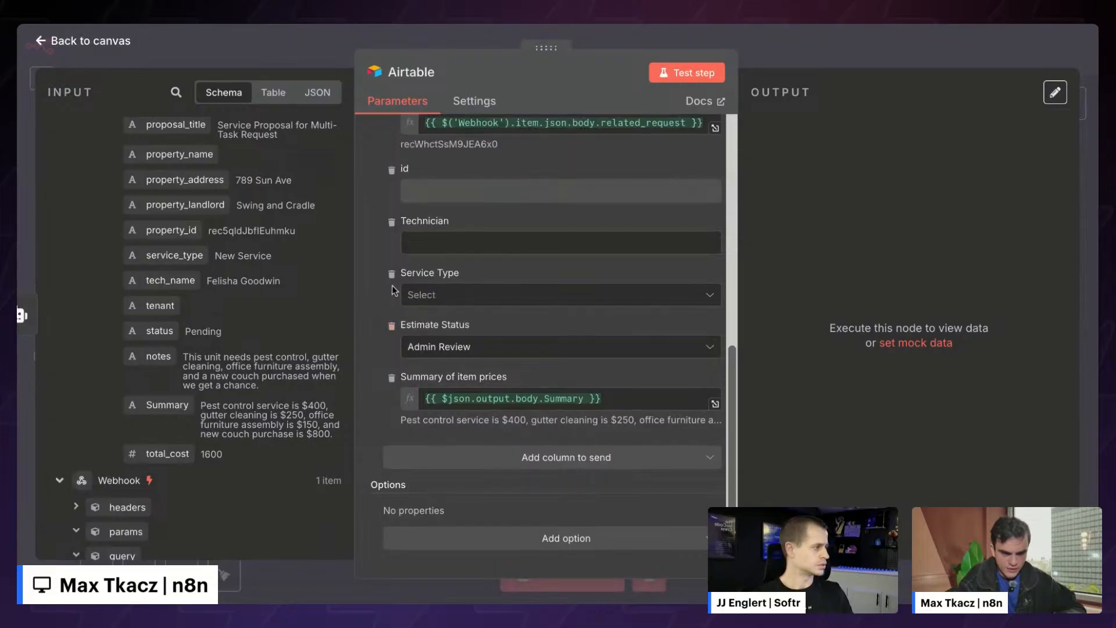
left_click(392, 290)
left_click(391, 296)
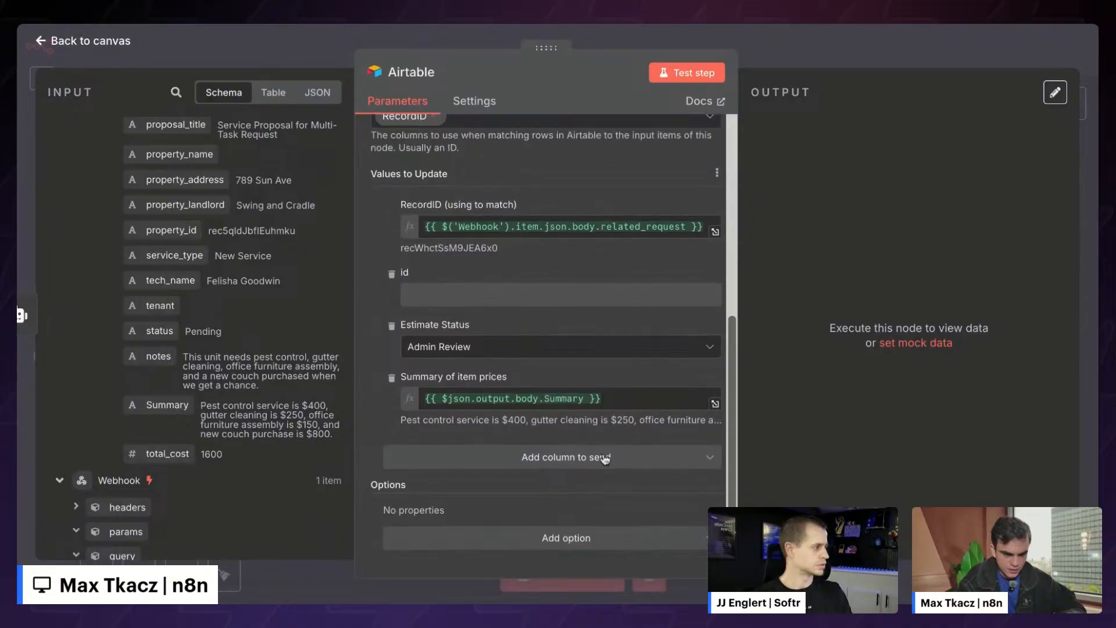
- Add the Amount column mapped to total_cost (1600) and test the step
left_click(605, 457)
scroll(510, 348, "down", 5)
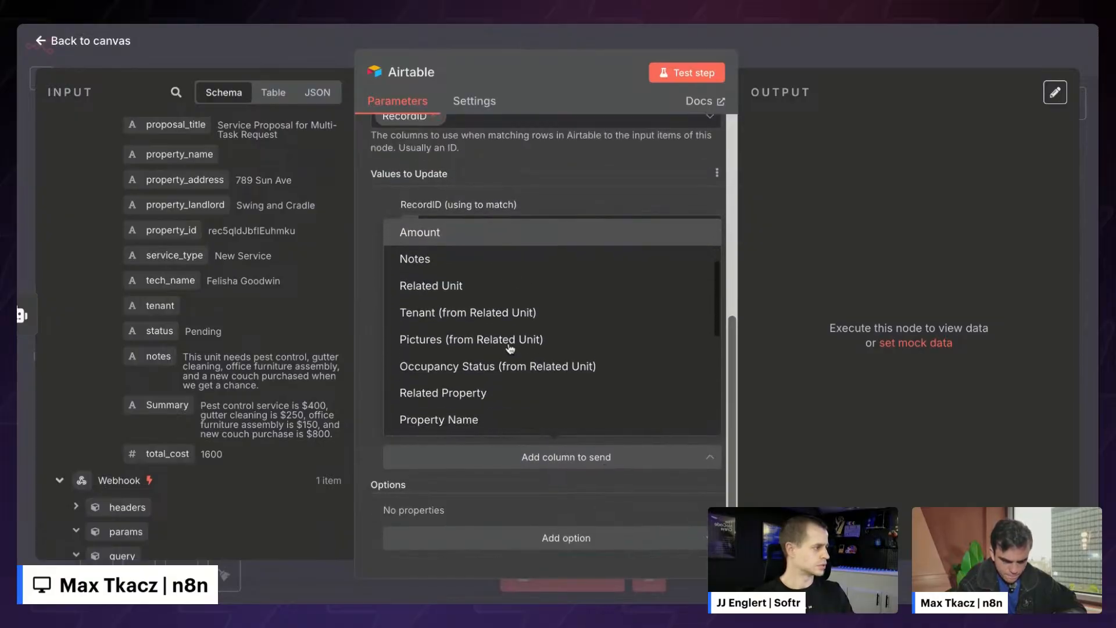
scroll(510, 337, "down", 5)
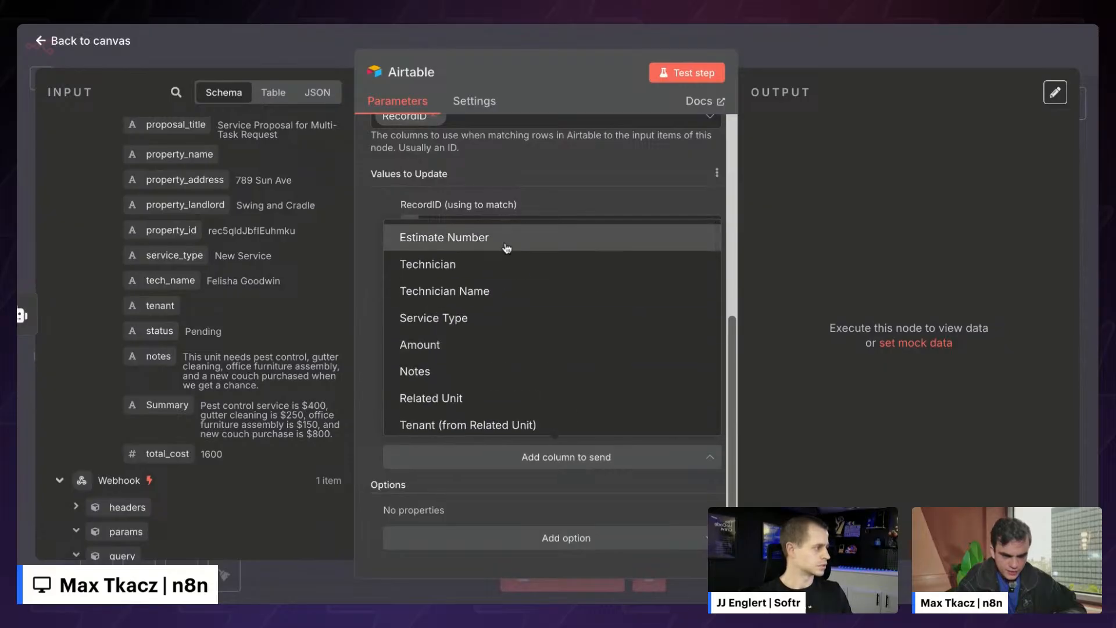
left_click(506, 248)
scroll(200, 261, "up", 2)
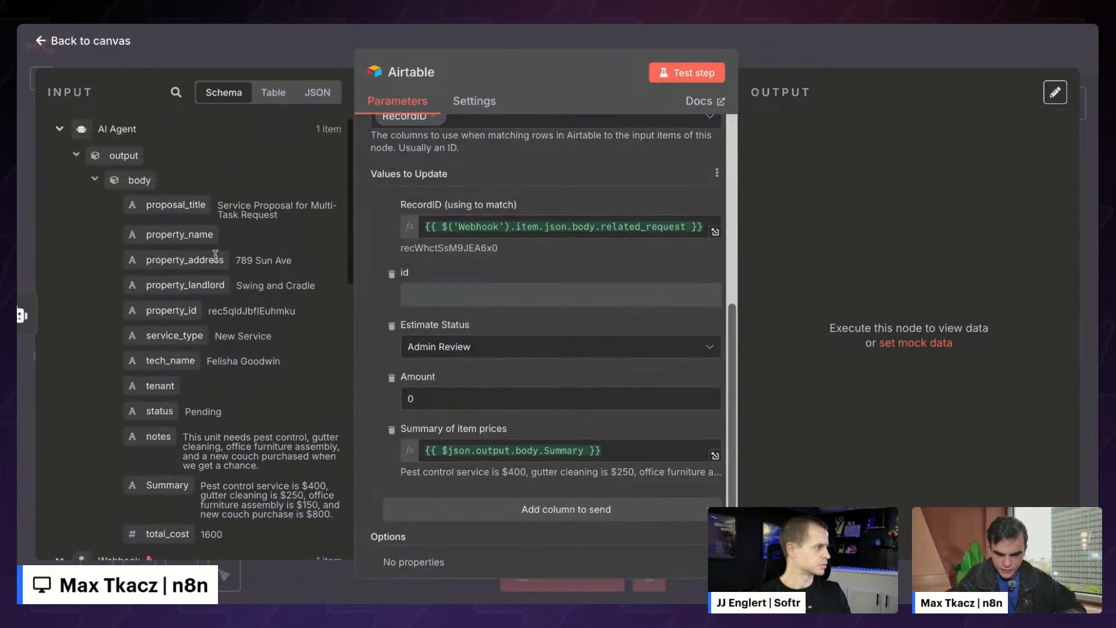
scroll(200, 261, "down", 1)
scroll(199, 261, "down", 1)
left_click(448, 398)
key("BackSpace")
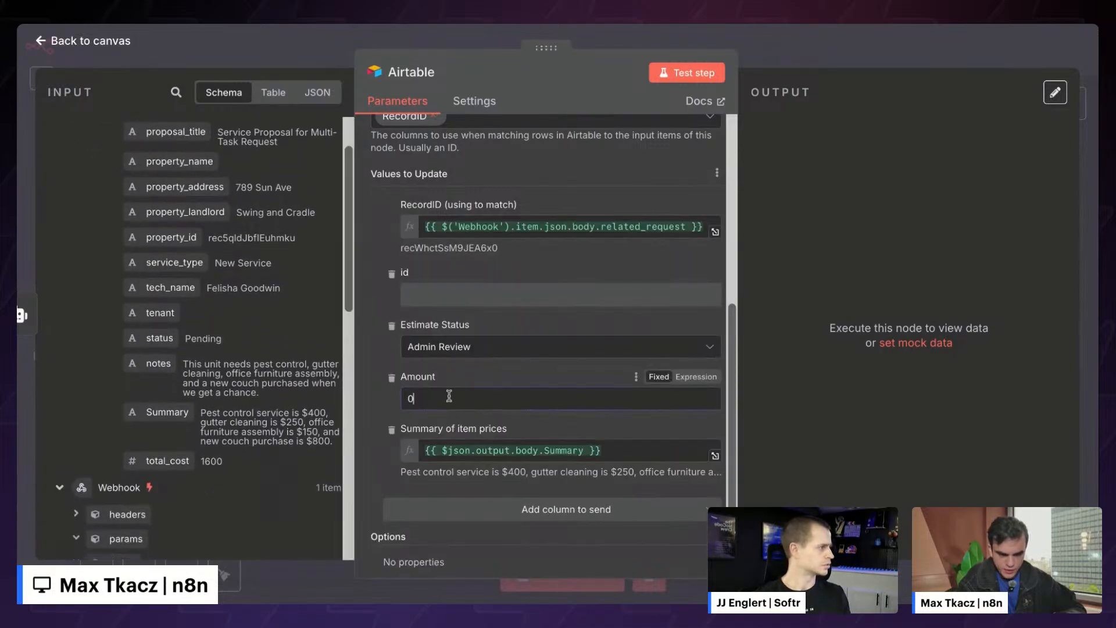
left_click_drag(154, 464, 428, 398)
left_click(386, 417)
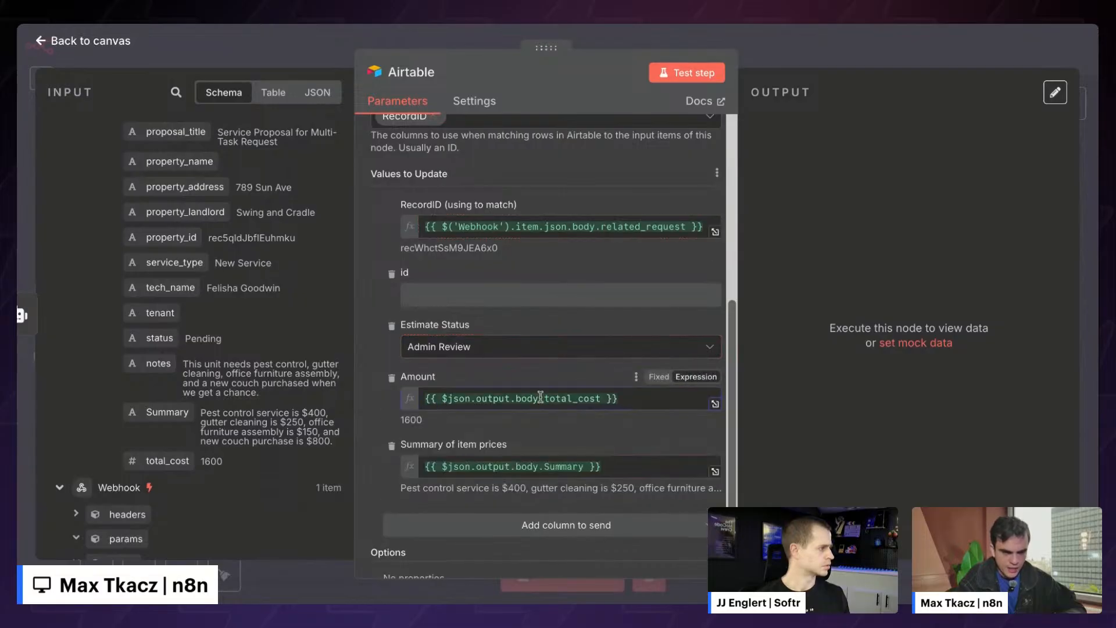
scroll(540, 397, "up", 6)
left_click(696, 72)
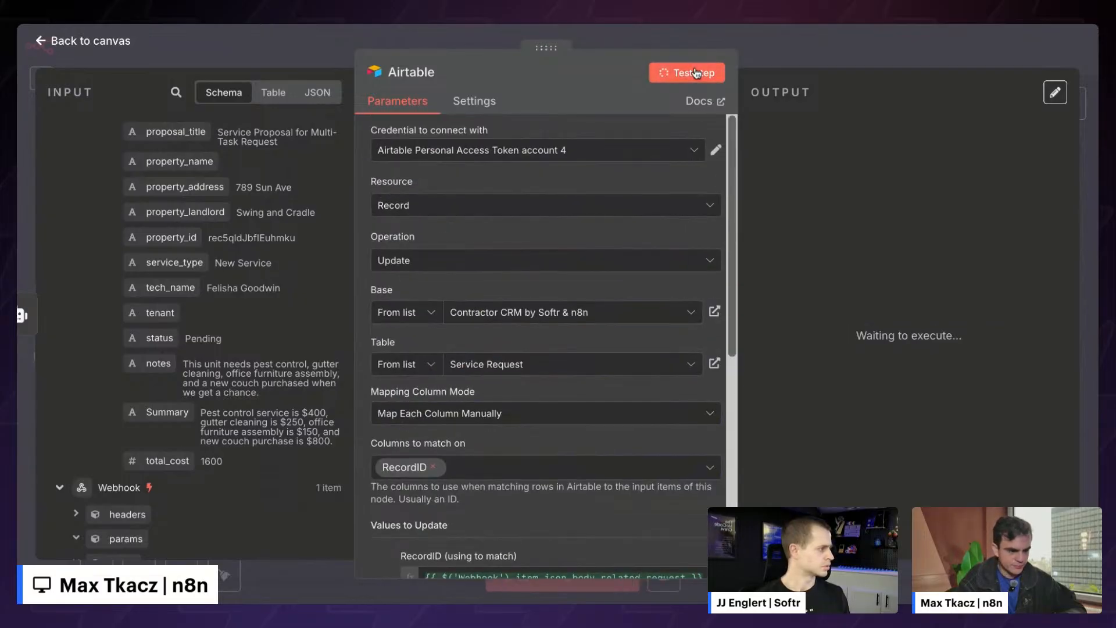
- Move the Airtable node further right on the canvas and reopen its details
left_click(772, 51)
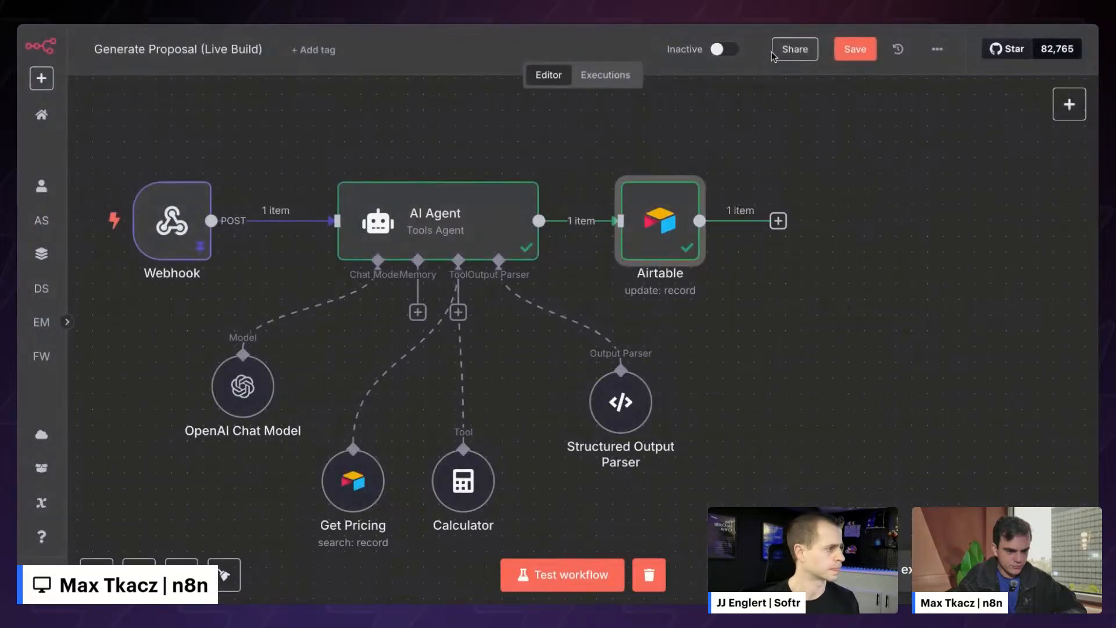
left_click_drag(663, 226, 757, 226)
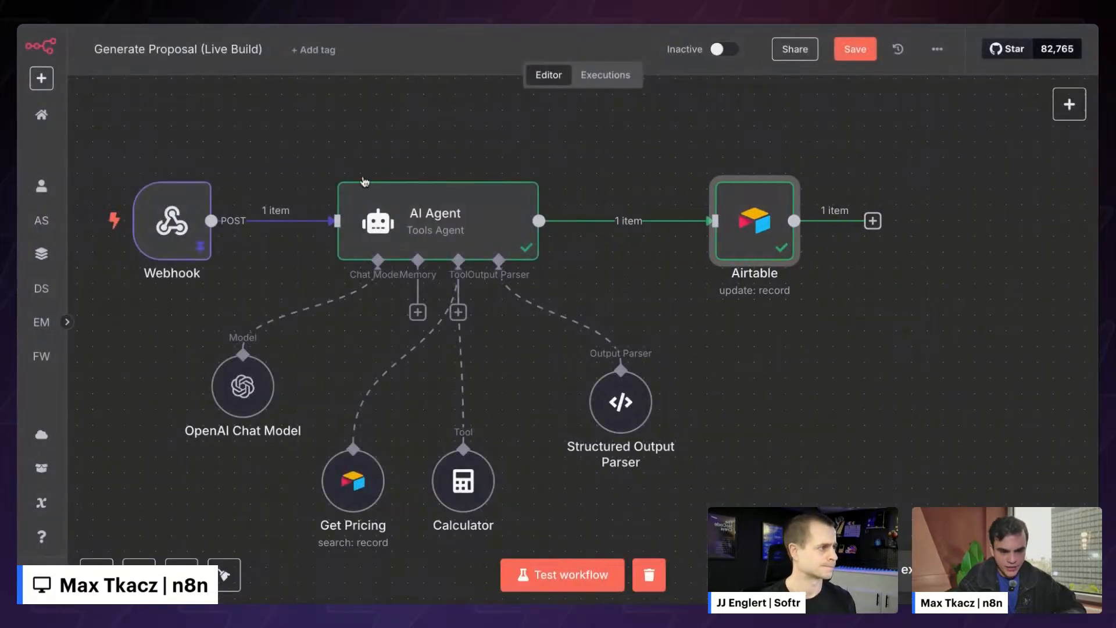
double_click(771, 231)
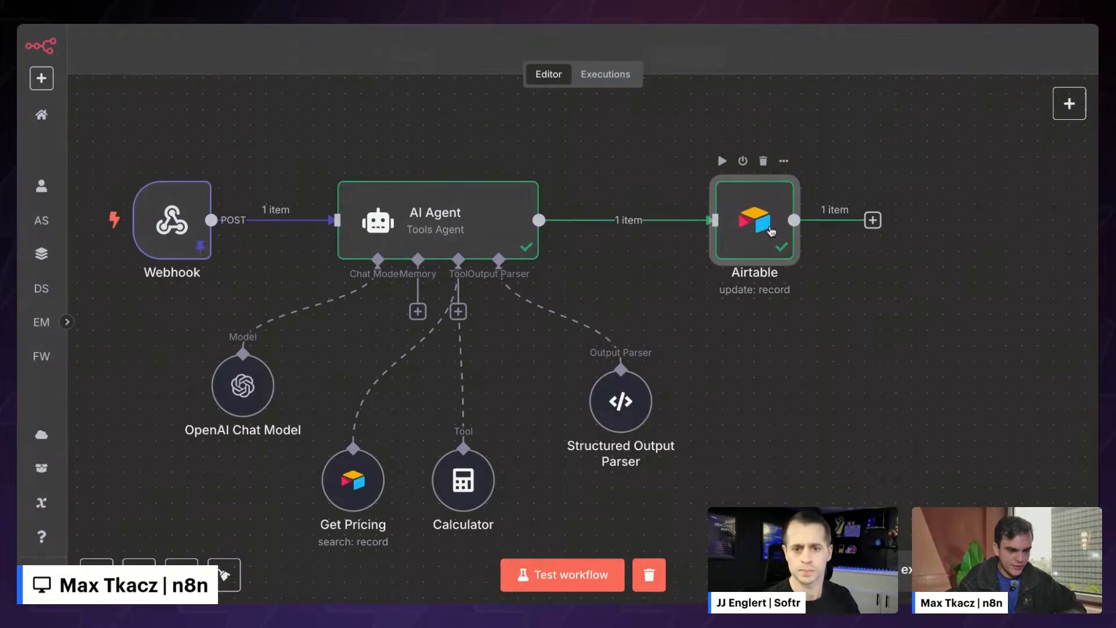
scroll(834, 293, "down", 4)
scroll(834, 293, "up", 4)
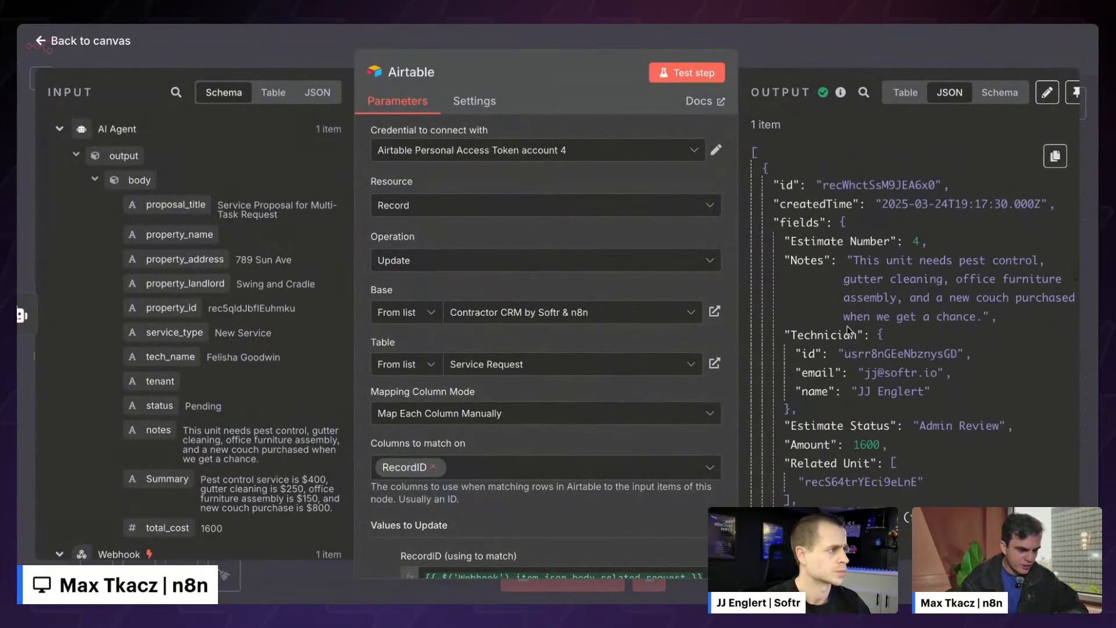
scroll(846, 326, "down", 10)
scroll(846, 325, "up", 10)
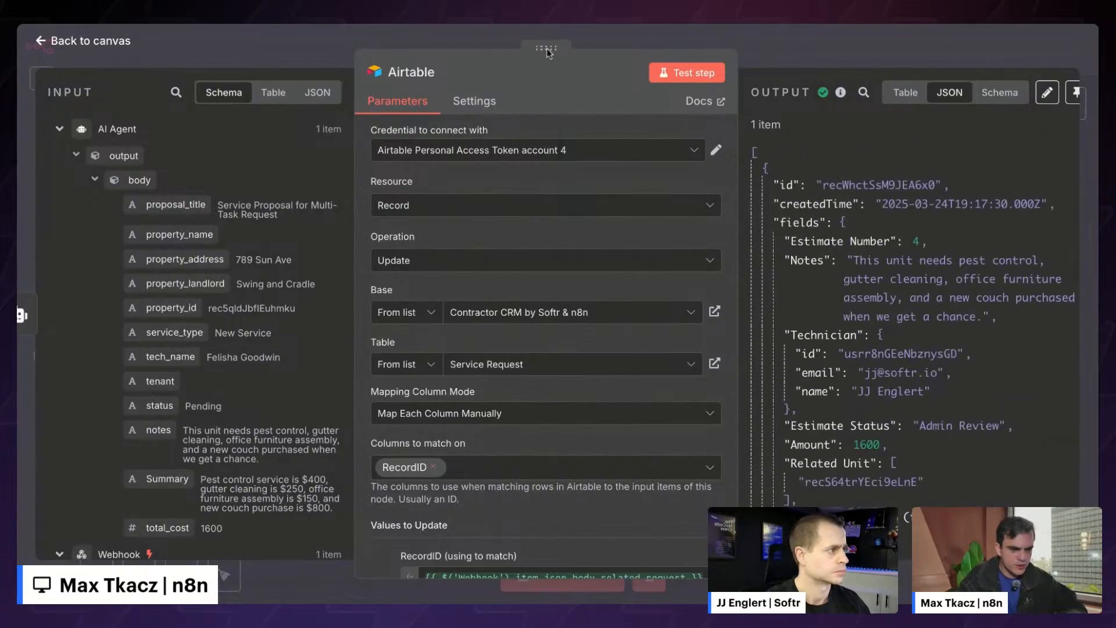
- Inspect the updated record in Table and Schema views, collapsing the Technician details
left_click_drag(545, 52, 326, 52)
scroll(633, 270, "down", 5)
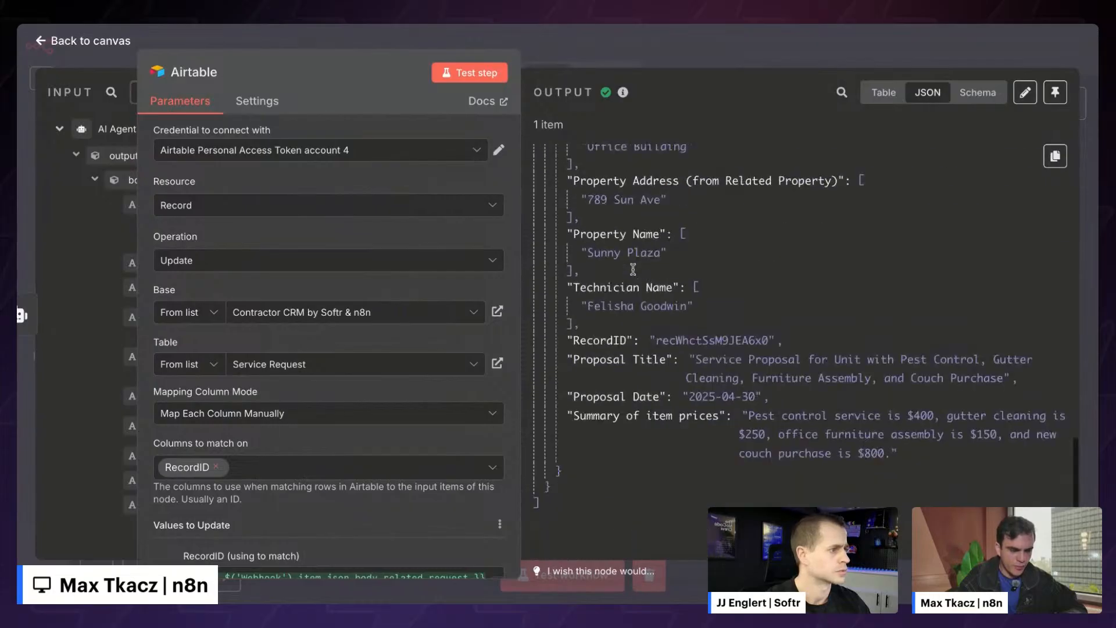
scroll(633, 269, "up", 5)
left_click(883, 93)
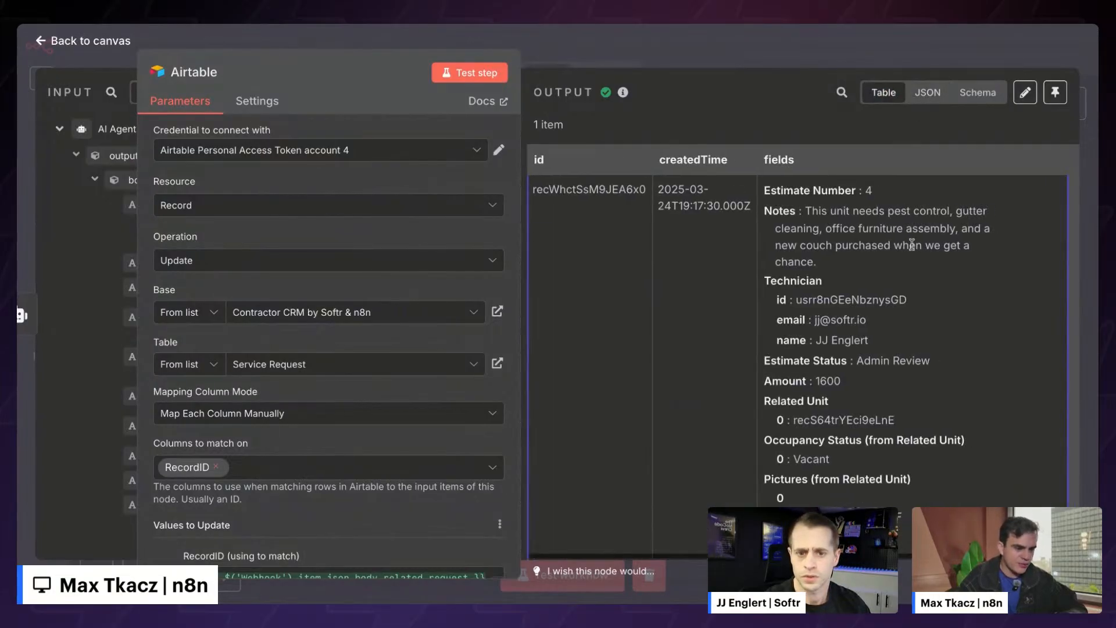
left_click(978, 93)
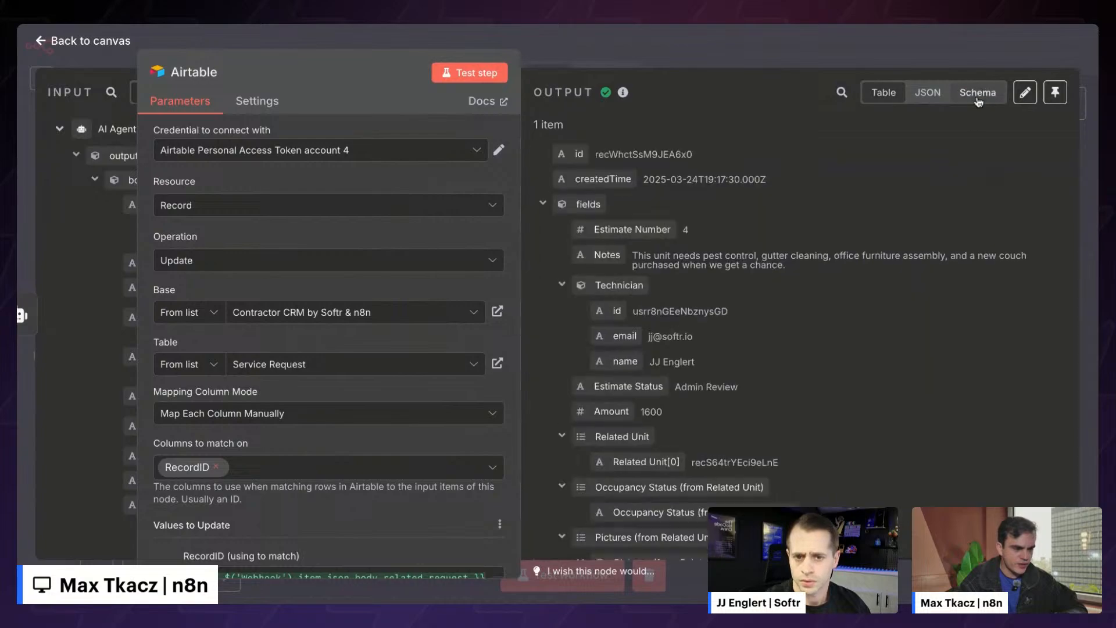
left_click(542, 203)
left_click(542, 203)
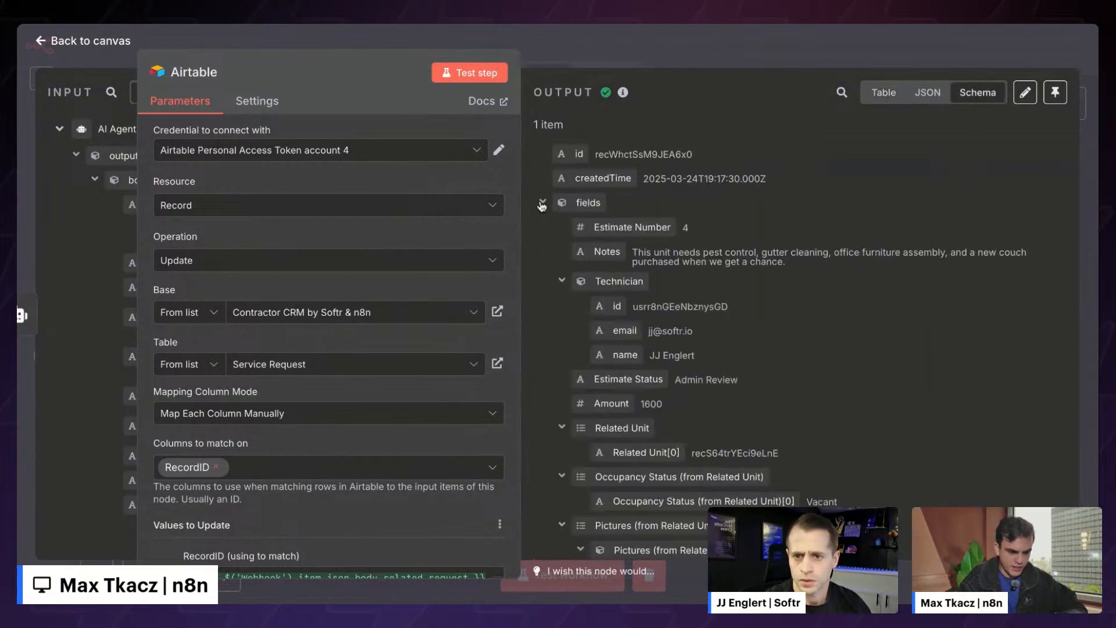
left_click(561, 281)
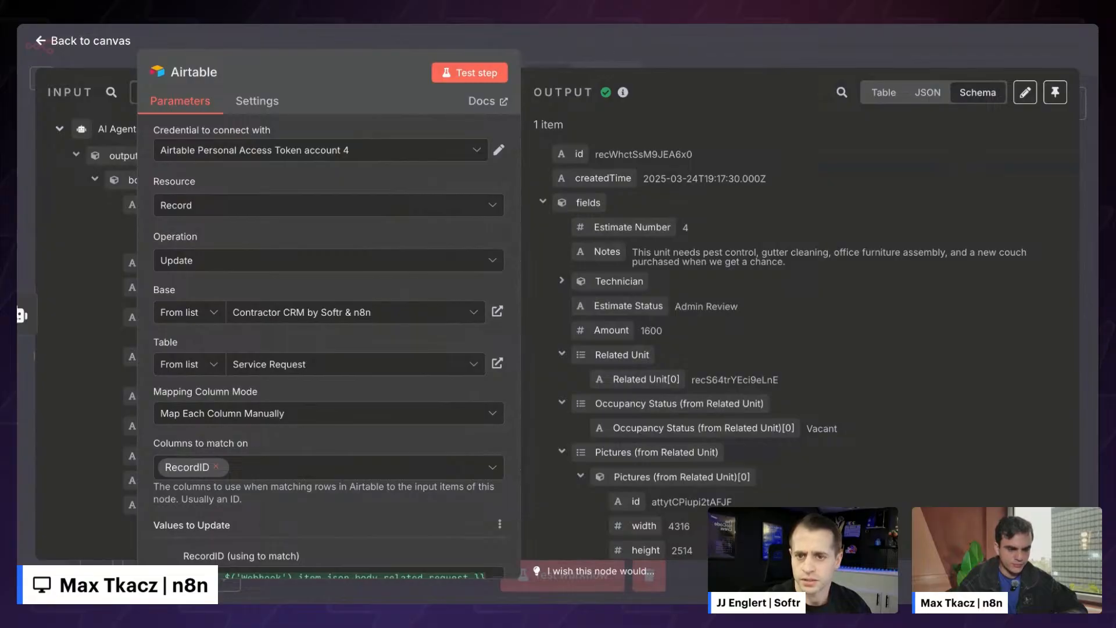
- Reveal the input schema, collapse AI Agent and Webhook header fields, and search for 'reco'
left_click_drag(329, 53, 694, 54)
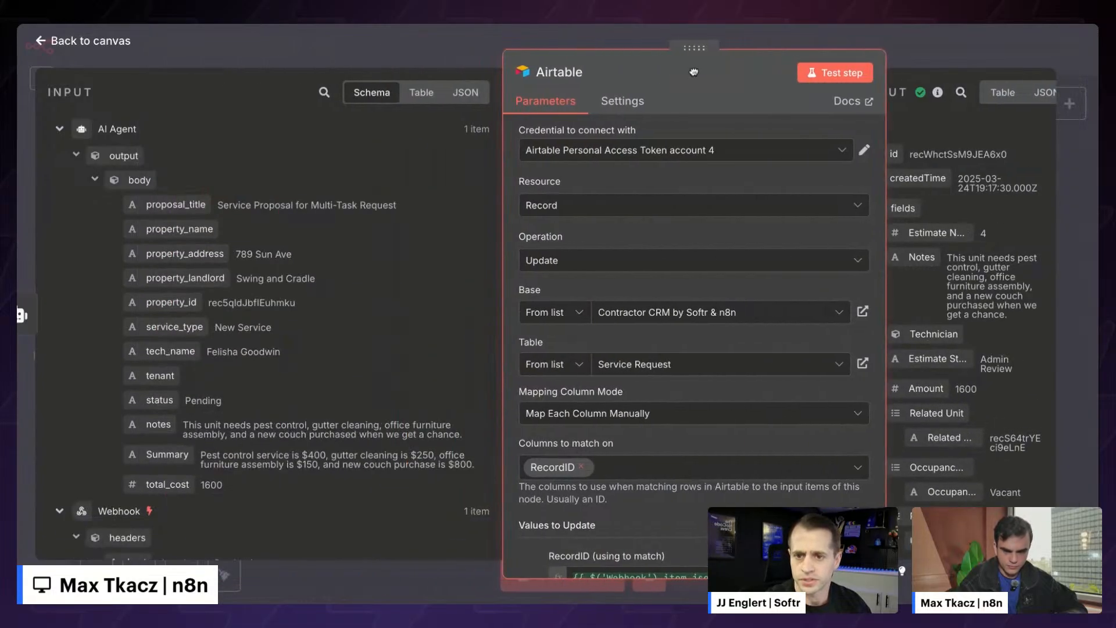
scroll(637, 319, "down", 7)
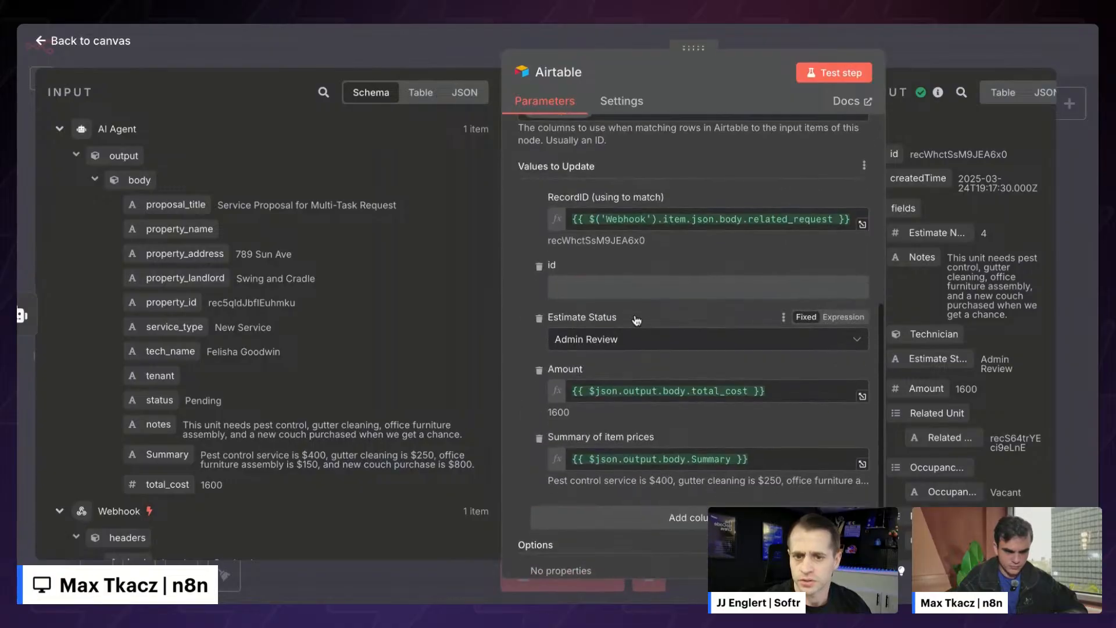
scroll(312, 207, "down", 5)
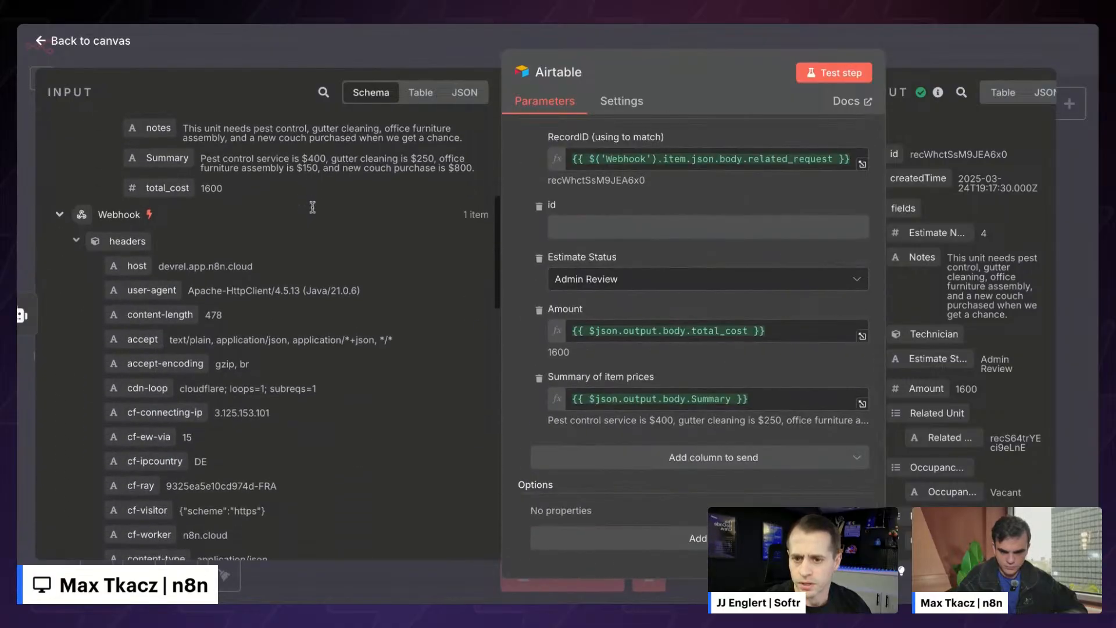
scroll(312, 208, "up", 5)
left_click(58, 128)
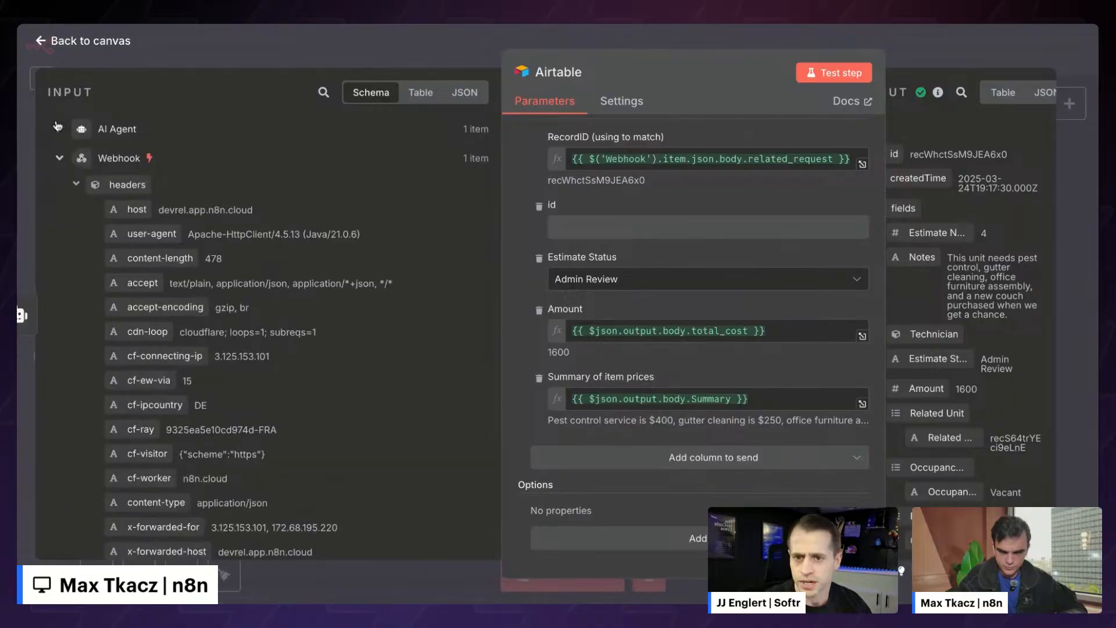
left_click(74, 185)
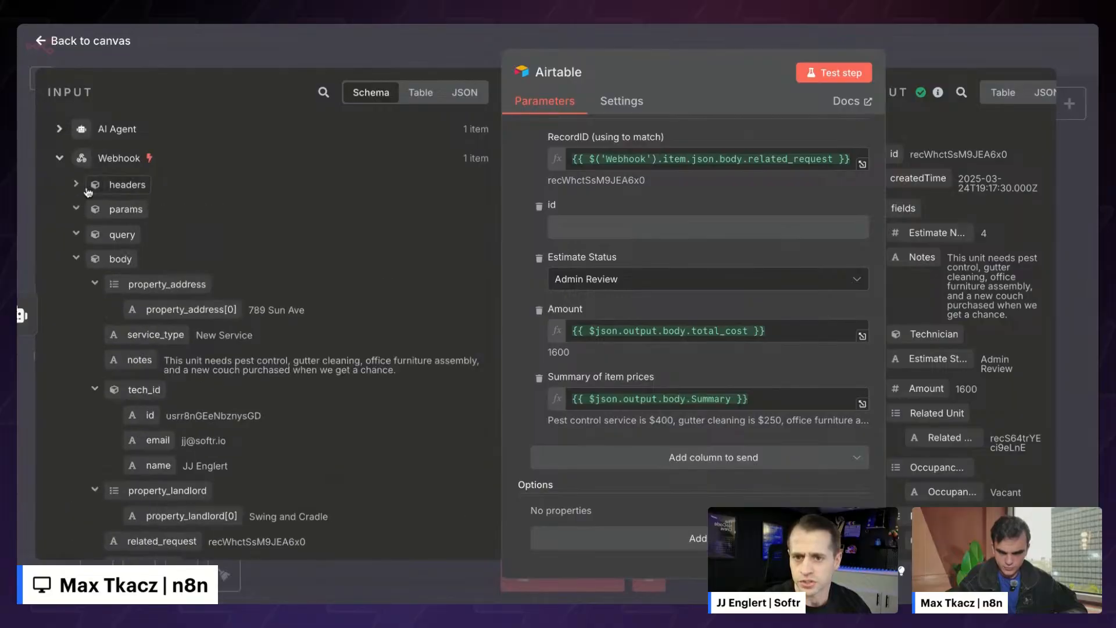
left_click(323, 92)
type("record")
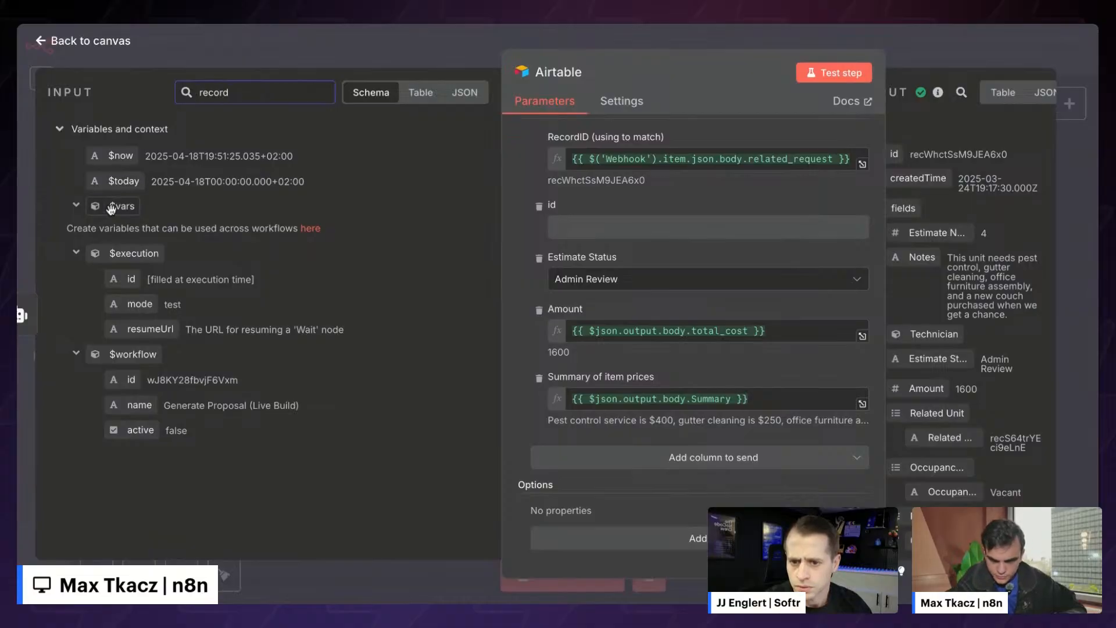
key("BackSpace")
key("BackSpace")
key("BackSpace")
key("BackSpace")
key("BackSpace")
key("BackSpace")
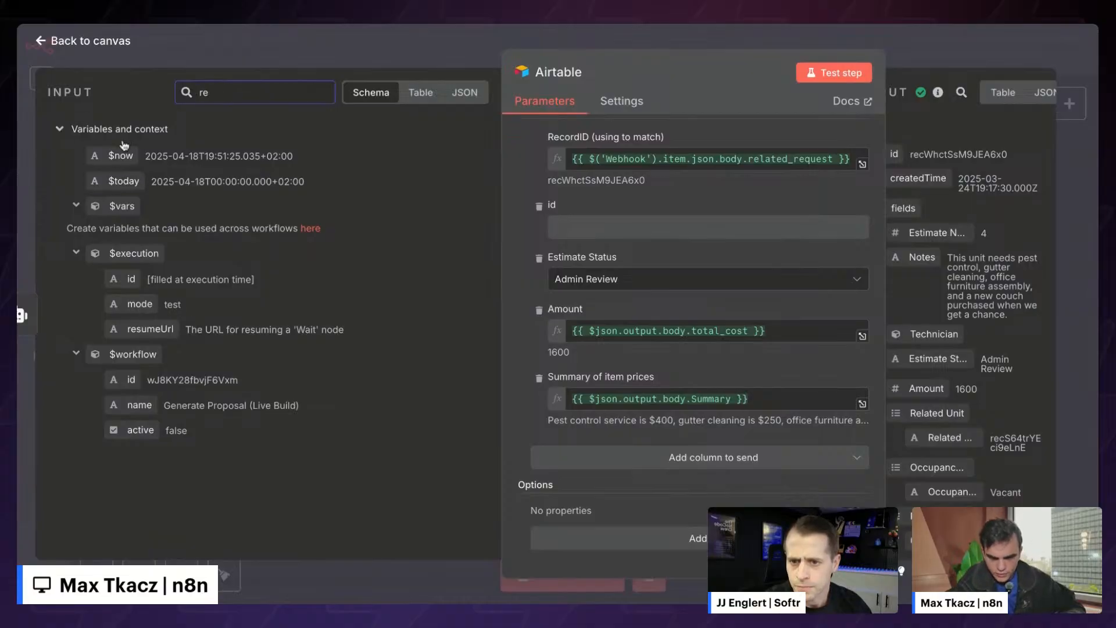
- Browse the input fields from previous nodes, collapsing the Webhook headers again
scroll(80, 165, "down", 7)
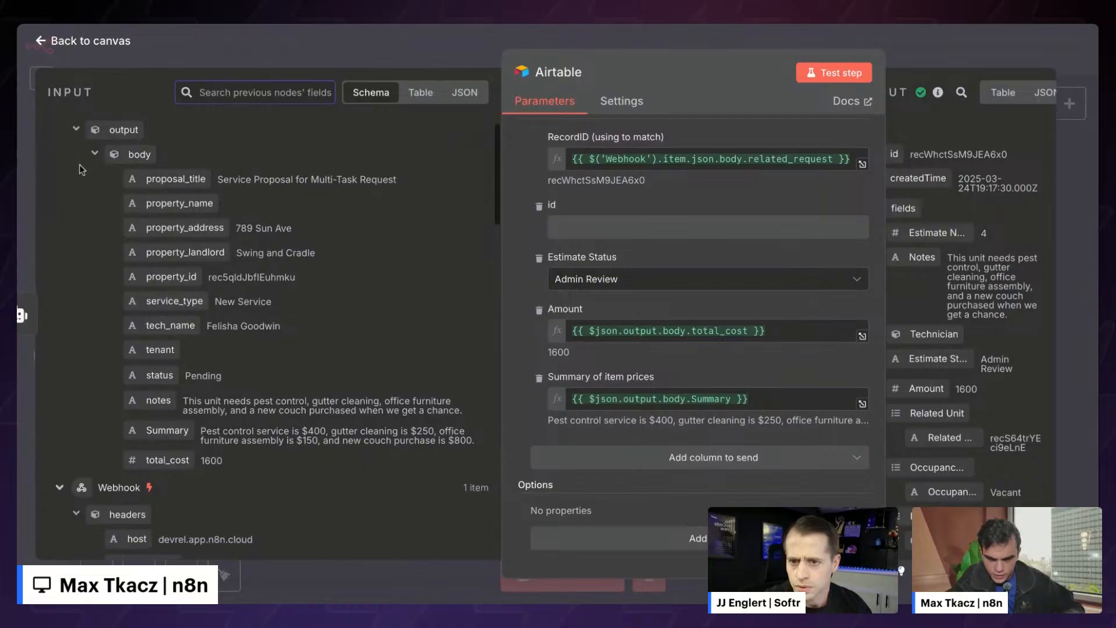
scroll(77, 154, "up", 1)
left_click(76, 154)
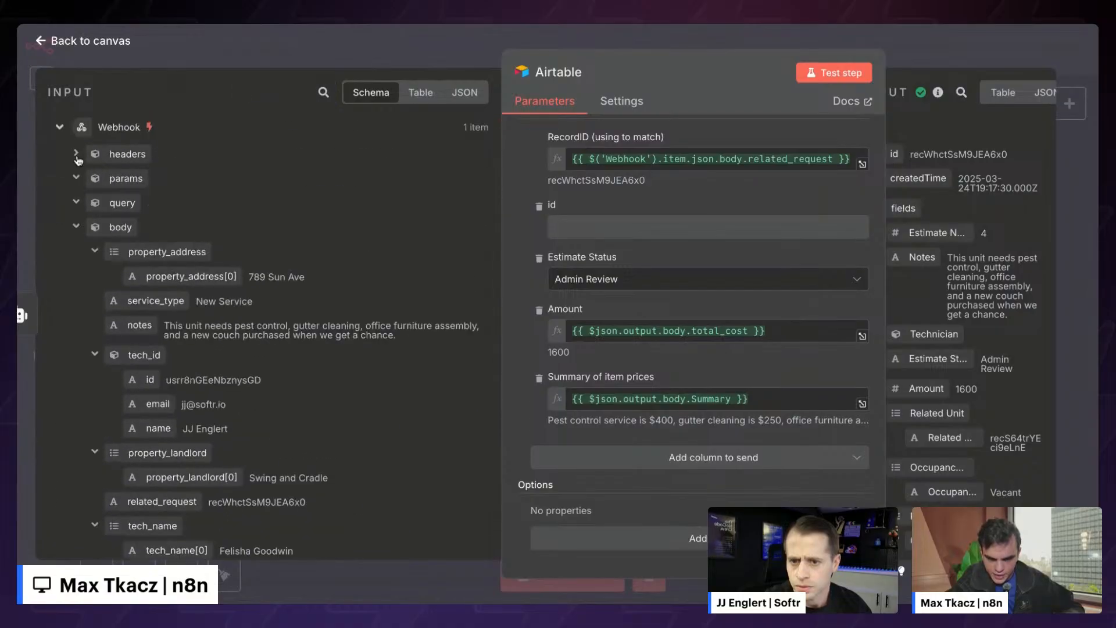
scroll(149, 268, "down", 5)
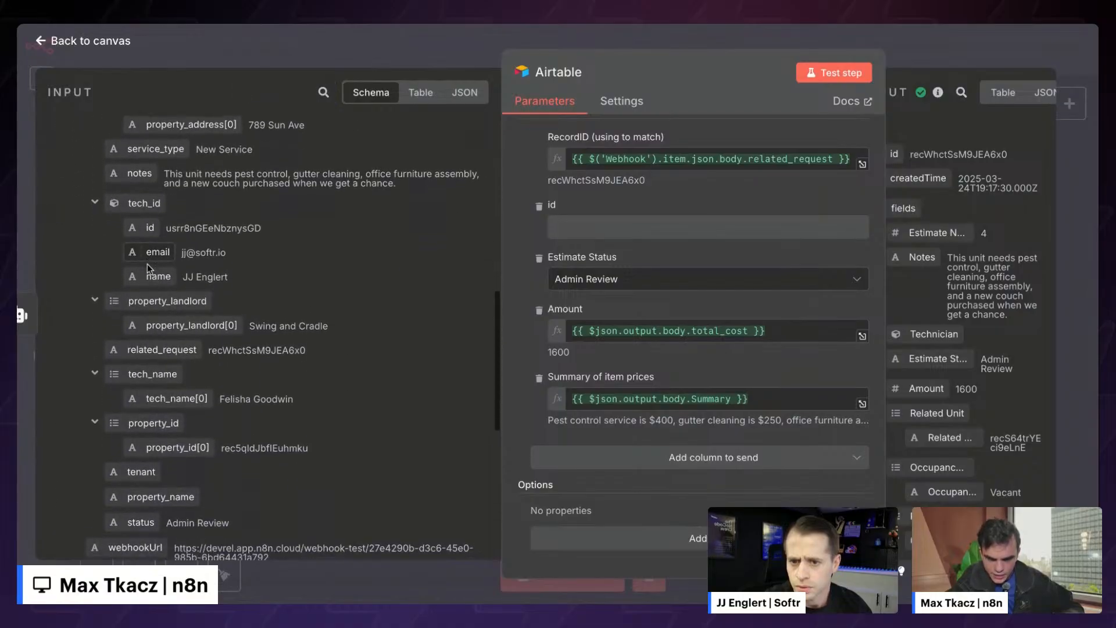
scroll(232, 221, "down", 3)
scroll(237, 223, "up", 6)
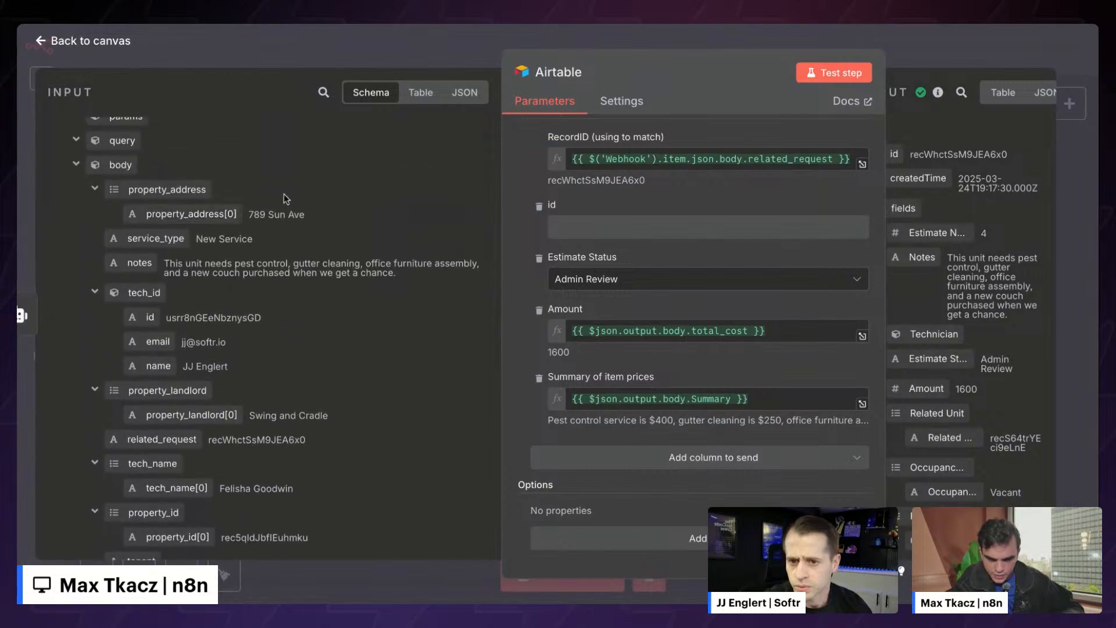
scroll(285, 199, "down", 1)
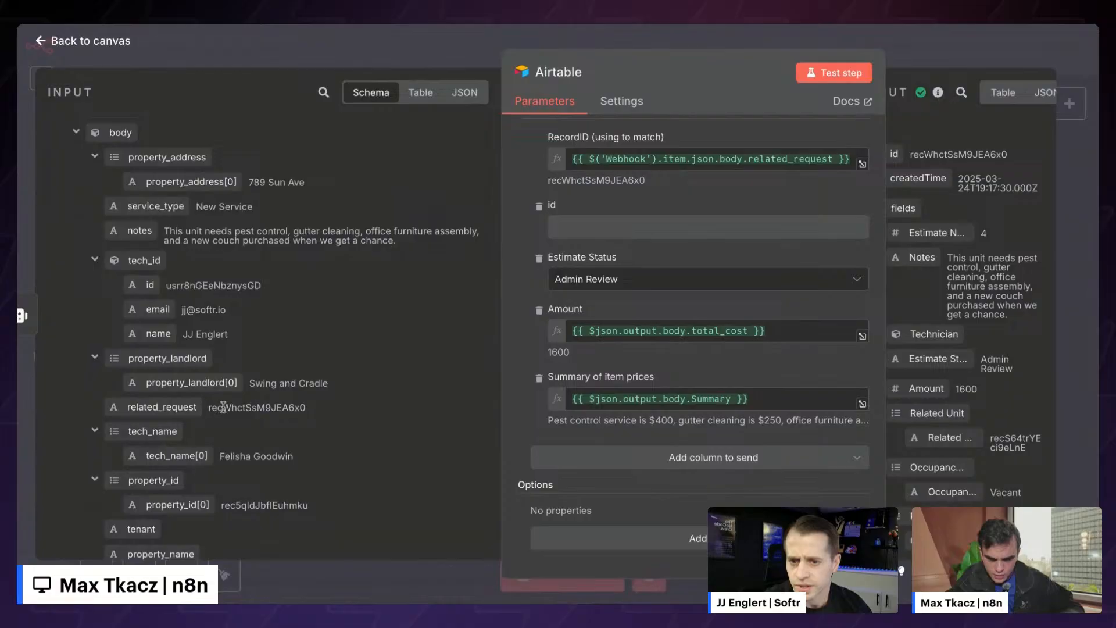
scroll(304, 422, "down", 2)
scroll(277, 416, "down", 2)
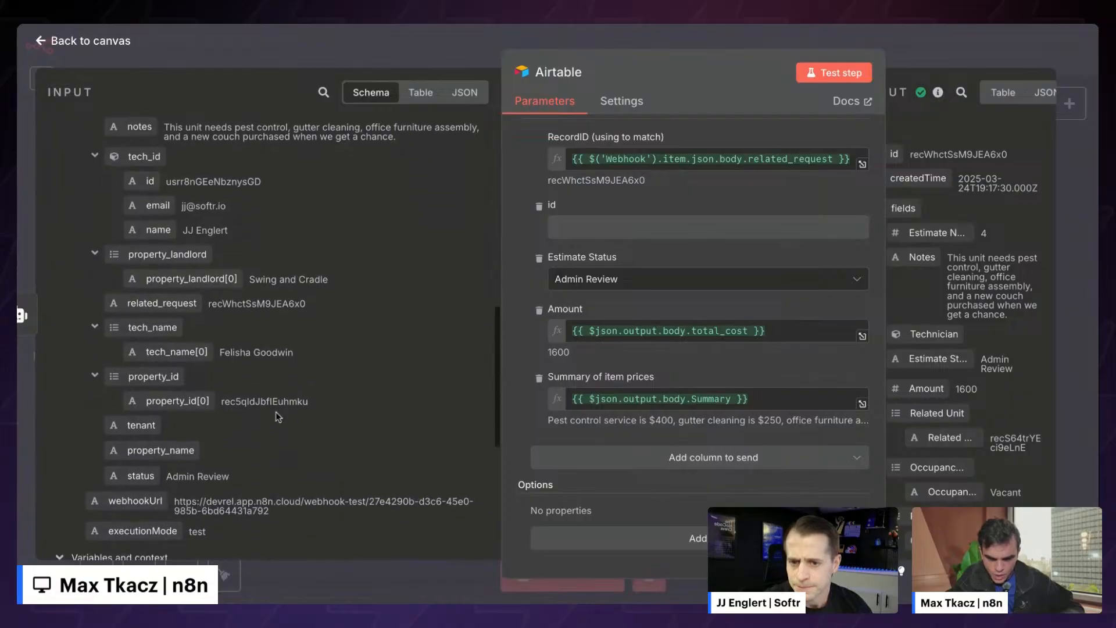
scroll(280, 402, "down", 1)
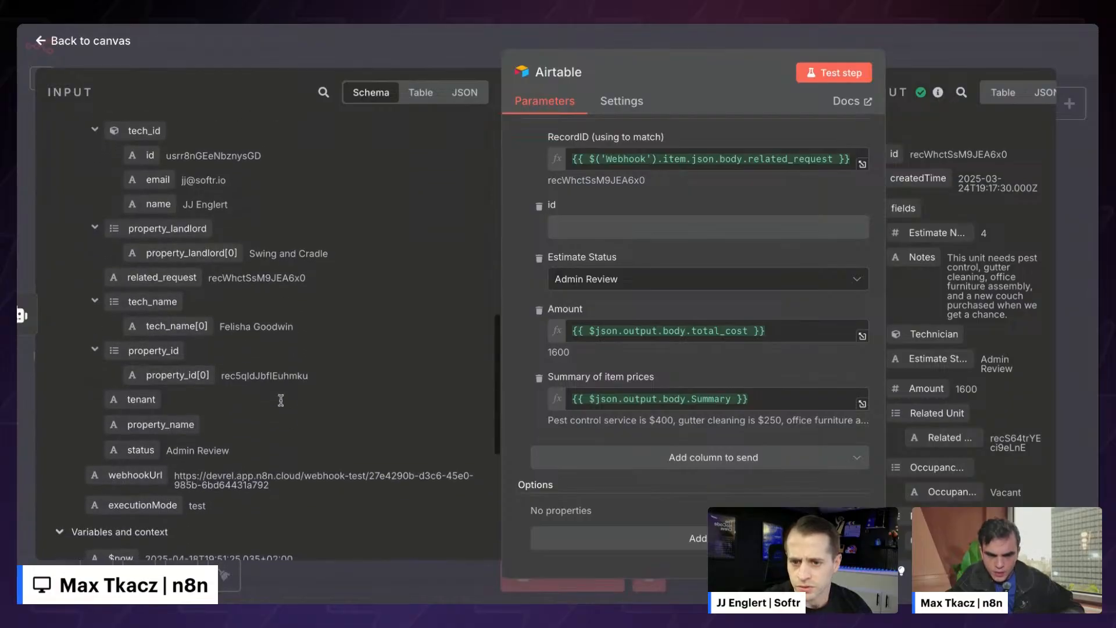
scroll(281, 400, "up", 4)
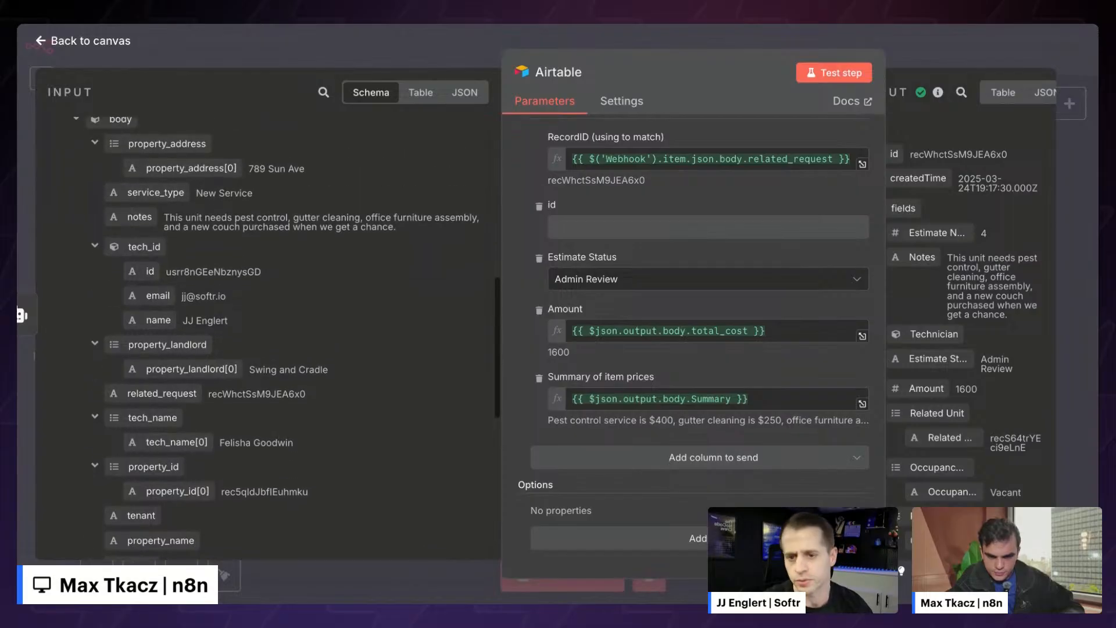
scroll(267, 334, "up", 3)
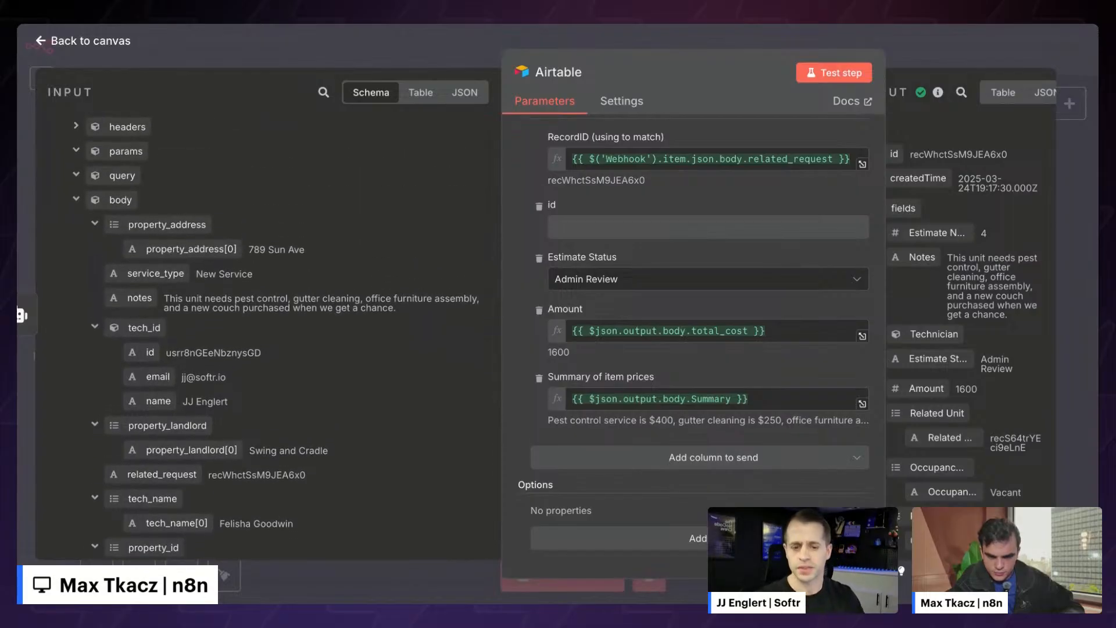
scroll(267, 334, "down", 1)
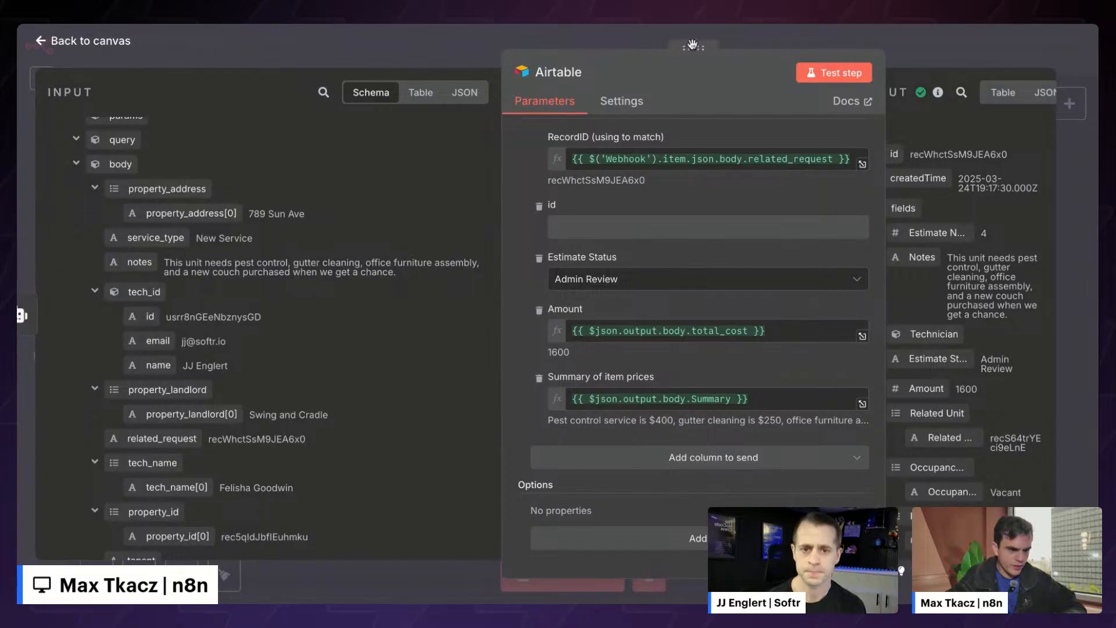
left_click_drag(693, 49, 463, 49)
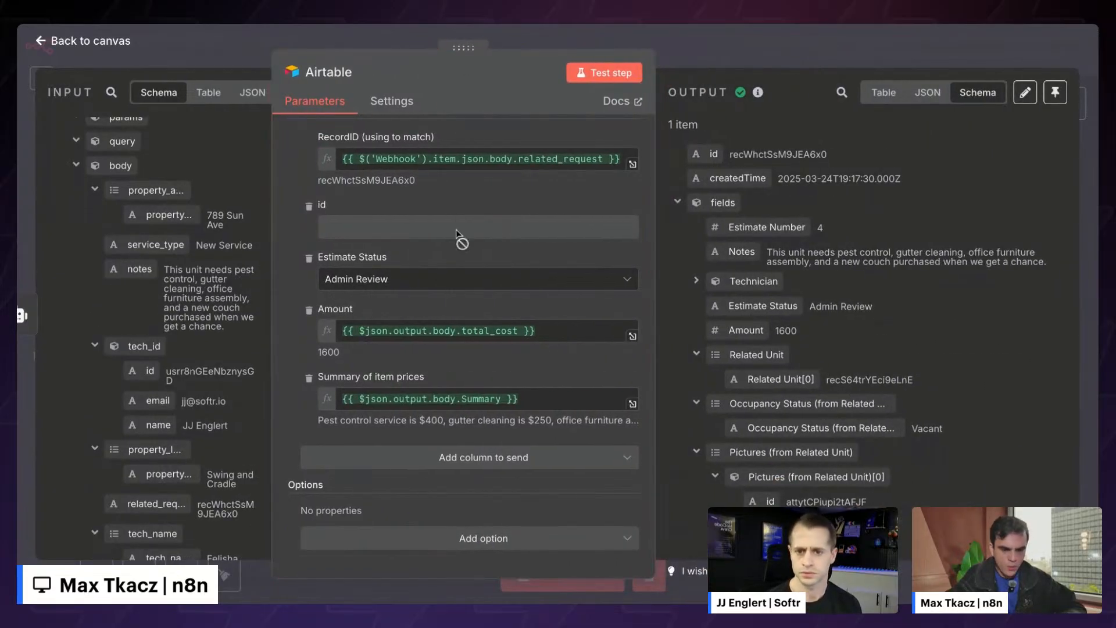
- Close the editor, move Webhook left and Airtable up-right, and open the AI Agent node
left_click(702, 43)
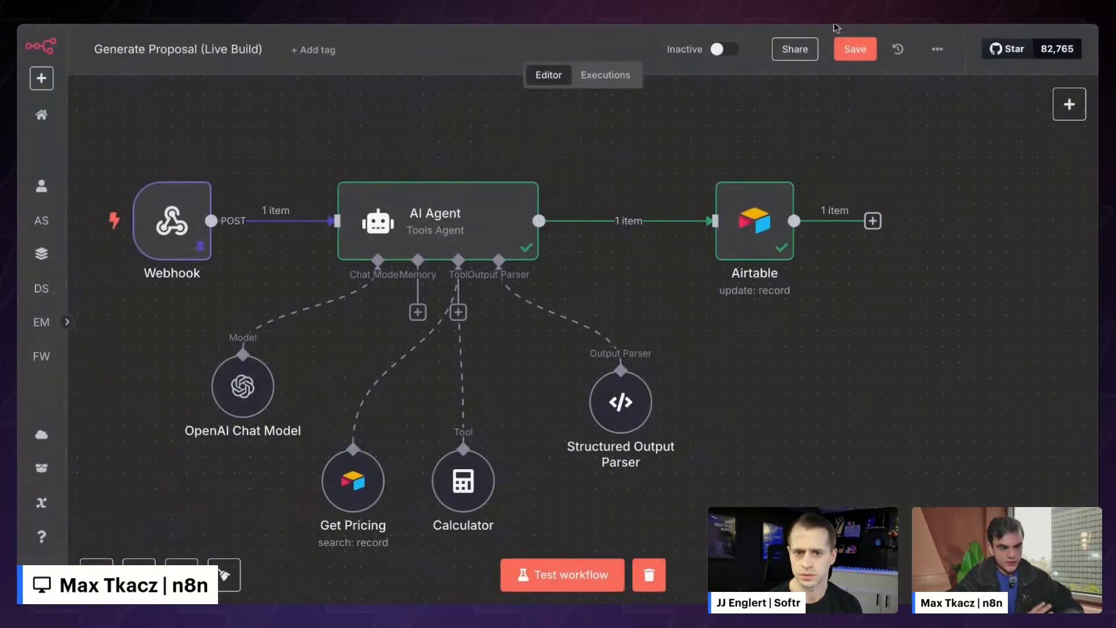
scroll(602, 205, "left", 3)
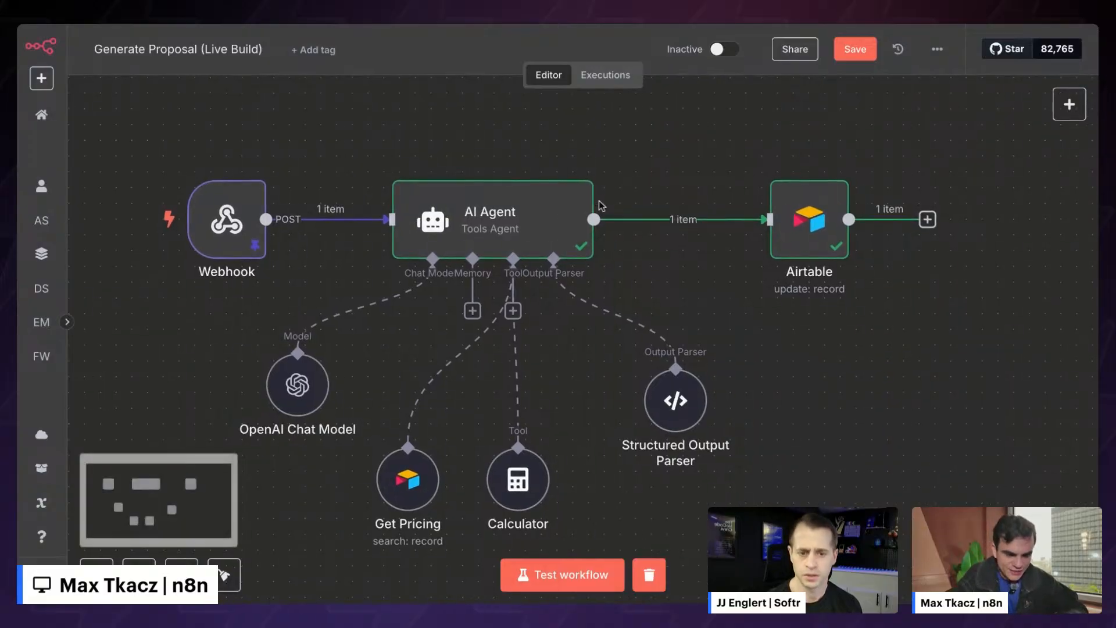
left_click_drag(227, 220, 148, 219)
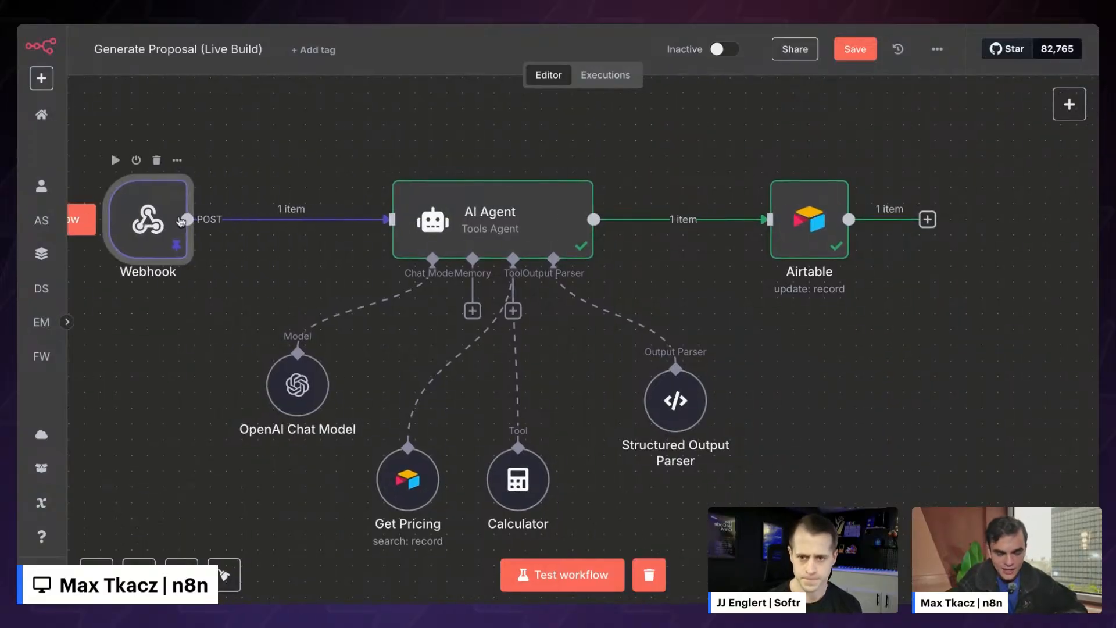
left_click_drag(822, 231, 870, 168)
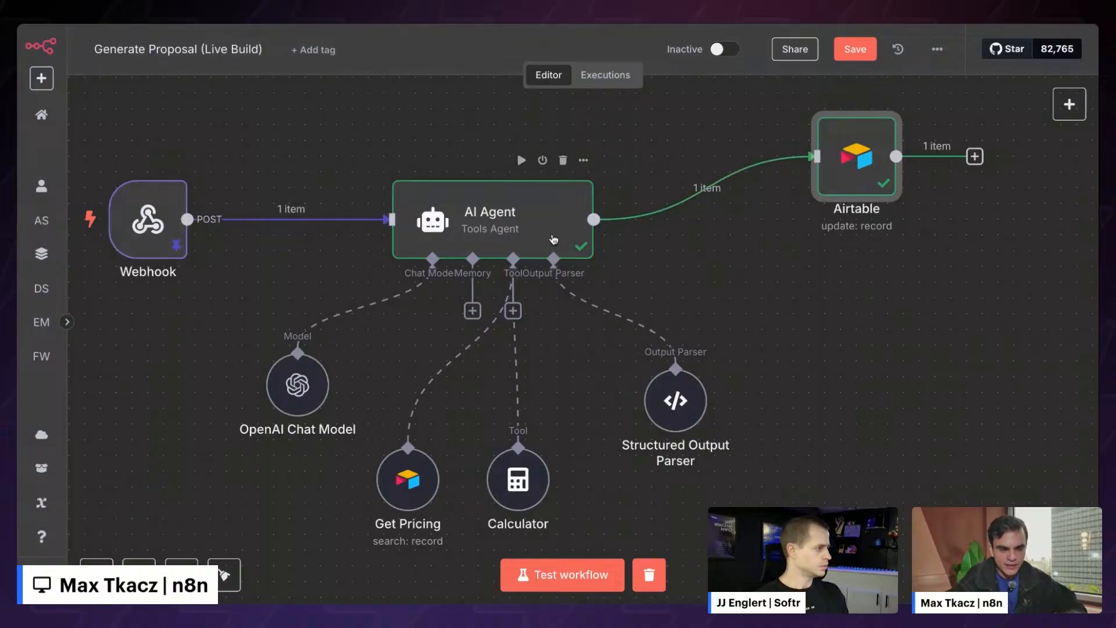
double_click(553, 240)
- Set the AI Agent's On Error setting to 'Continue (using error output)'
left_click(391, 101)
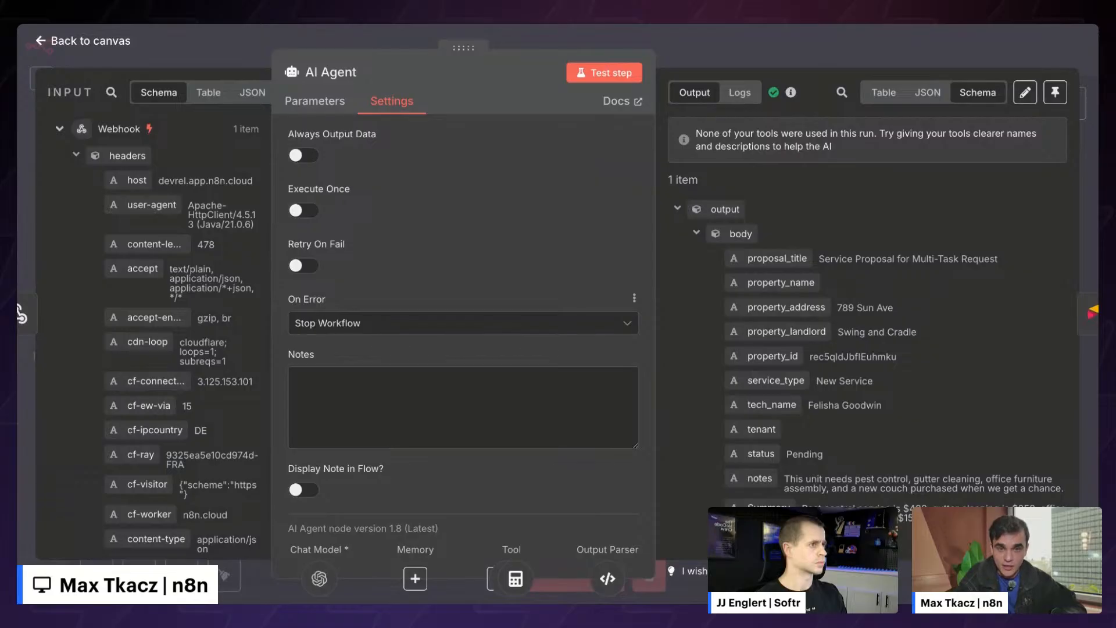
left_click(463, 323)
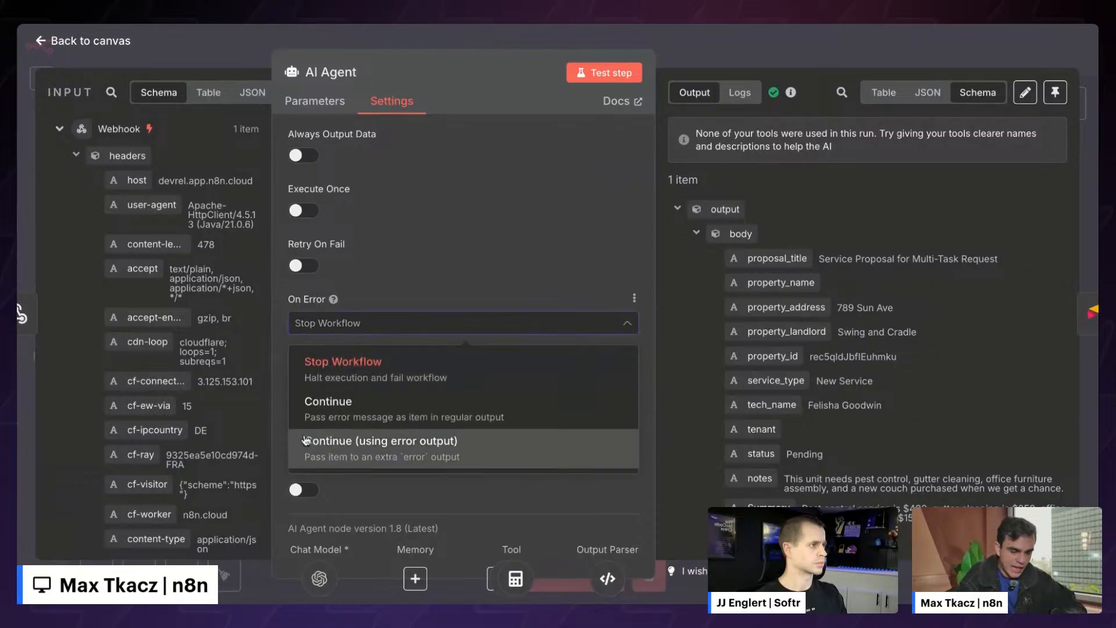
left_click(381, 448)
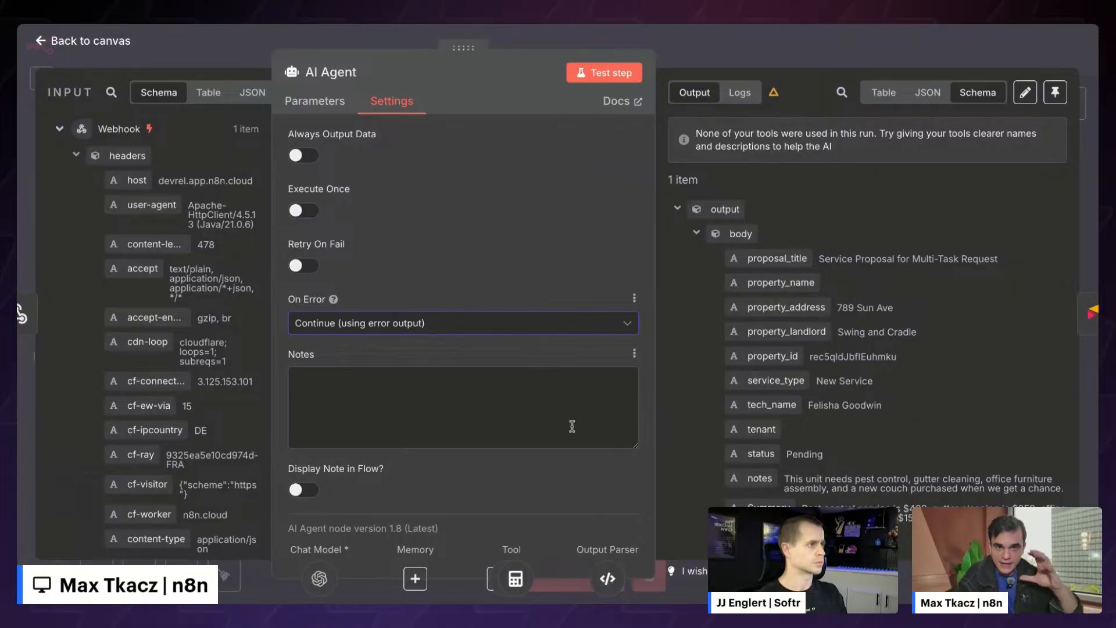
left_click(716, 46)
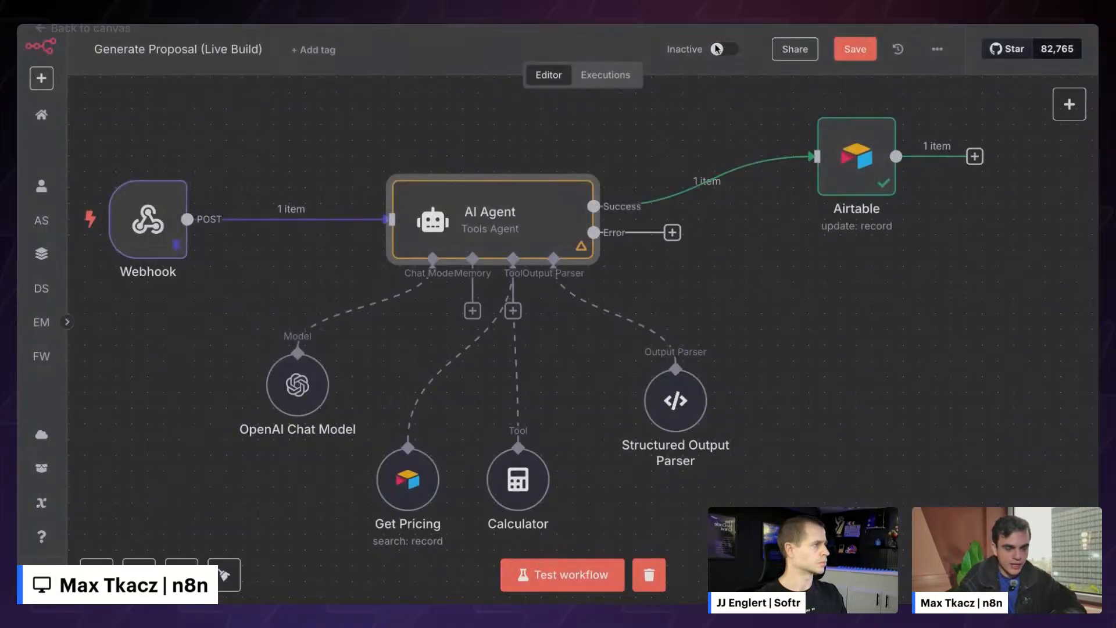
- Duplicate the Airtable node and rename the original to 'Update proposal'
scroll(790, 285, "right", 3)
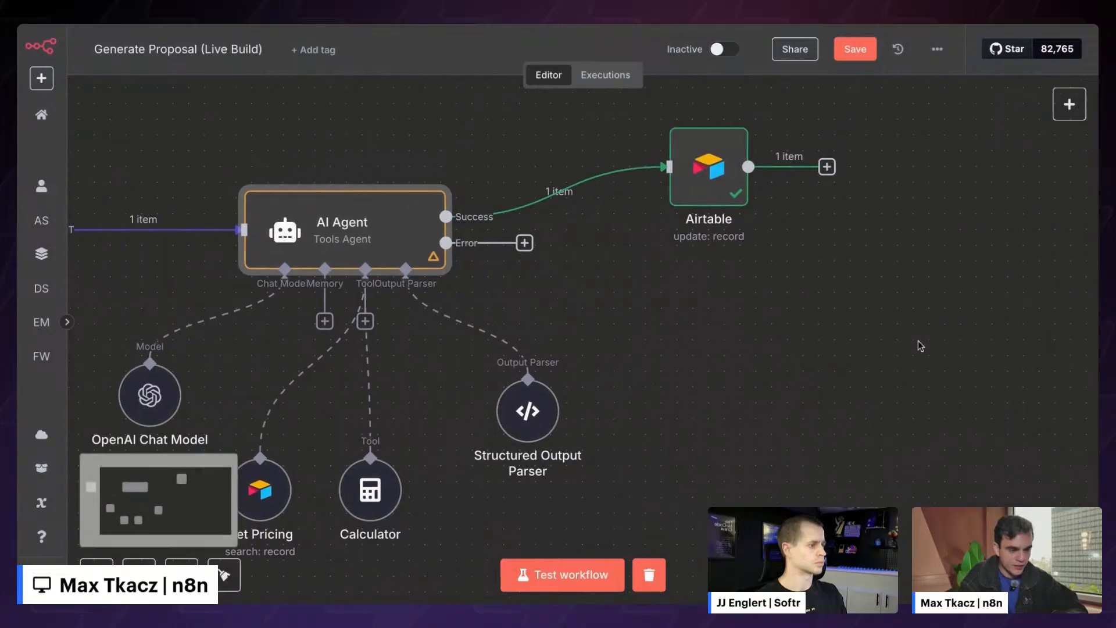
left_click_drag(635, 113, 813, 283)
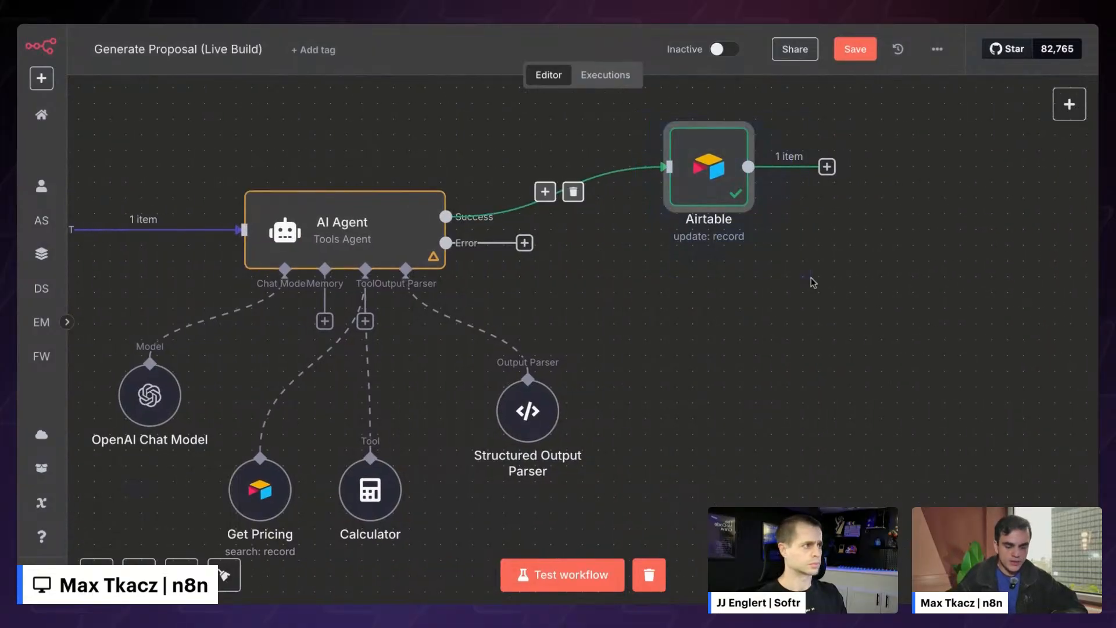
key("ctrl+d")
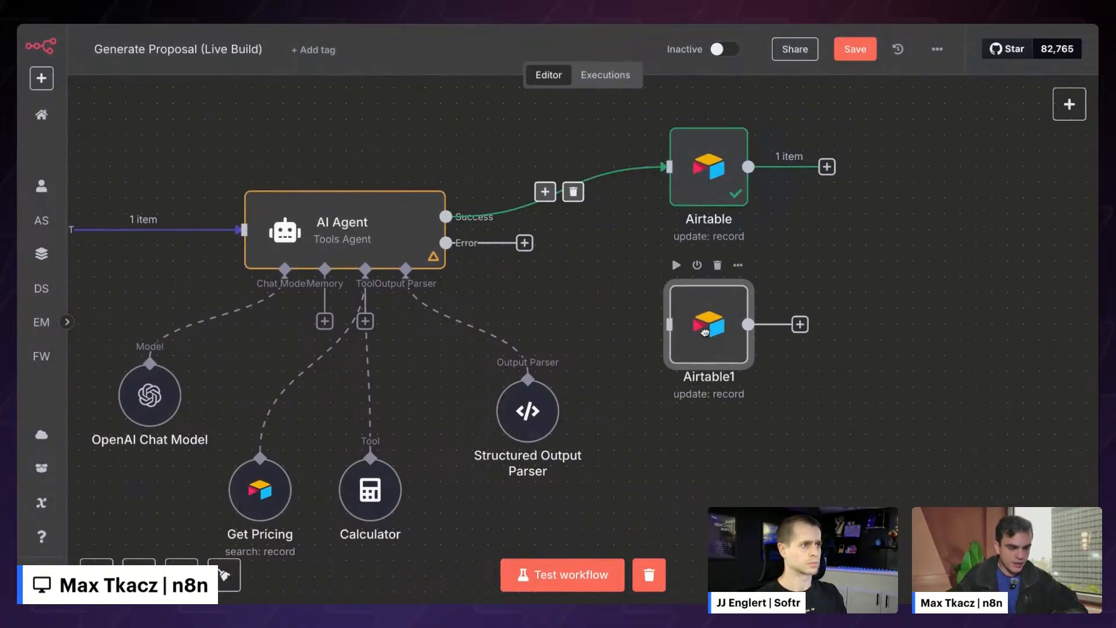
double_click(709, 191)
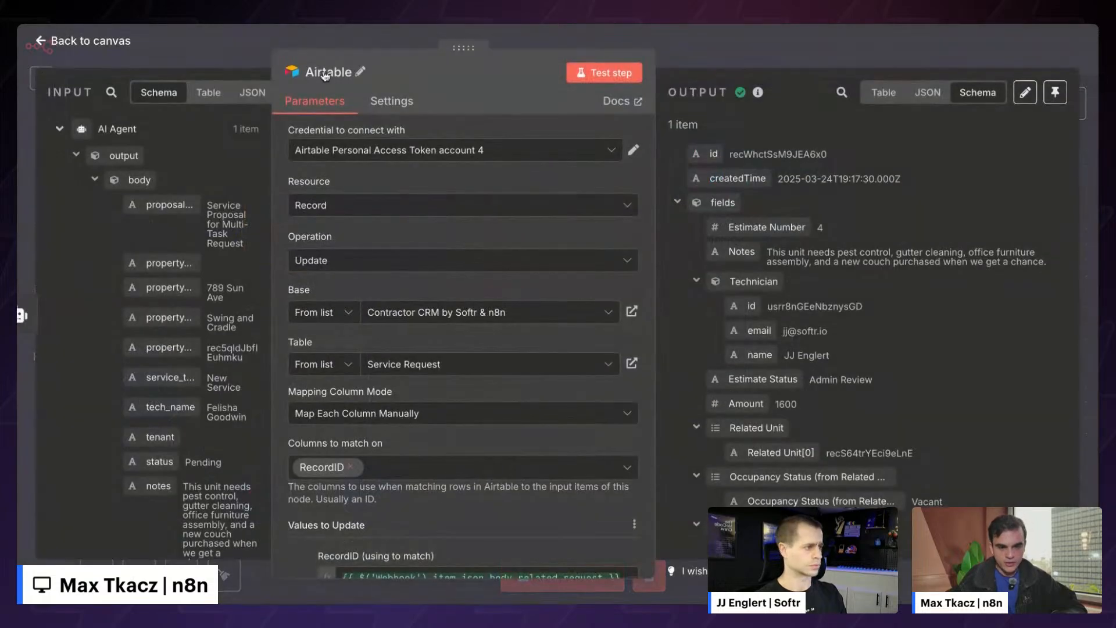
left_click(328, 72)
key("ctrl+a")
type("Upda")
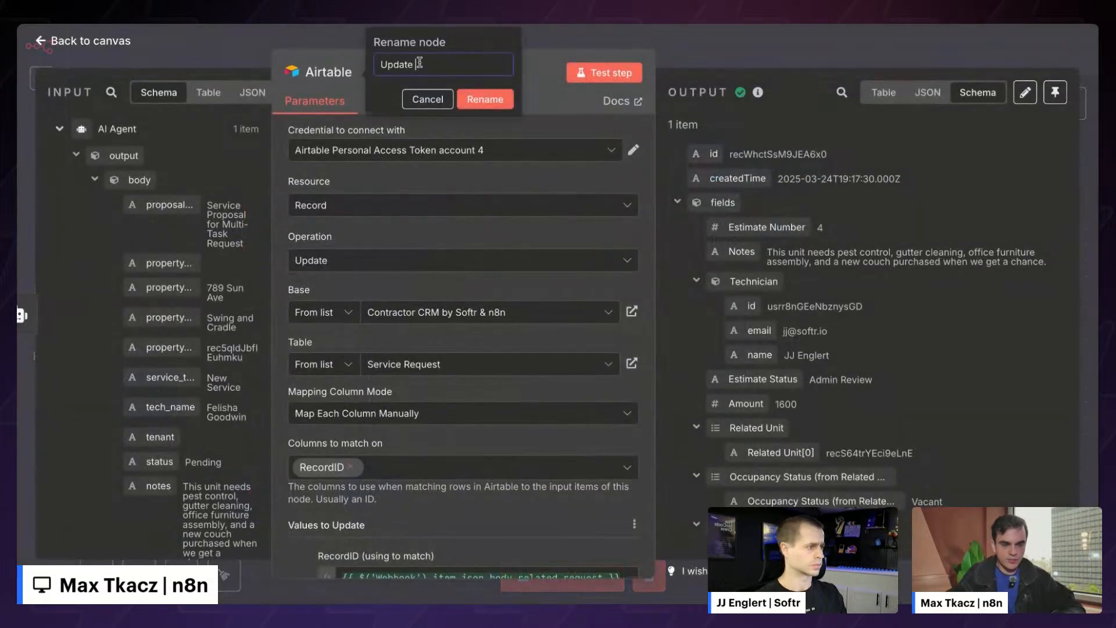
key("Return")
key("Escape")
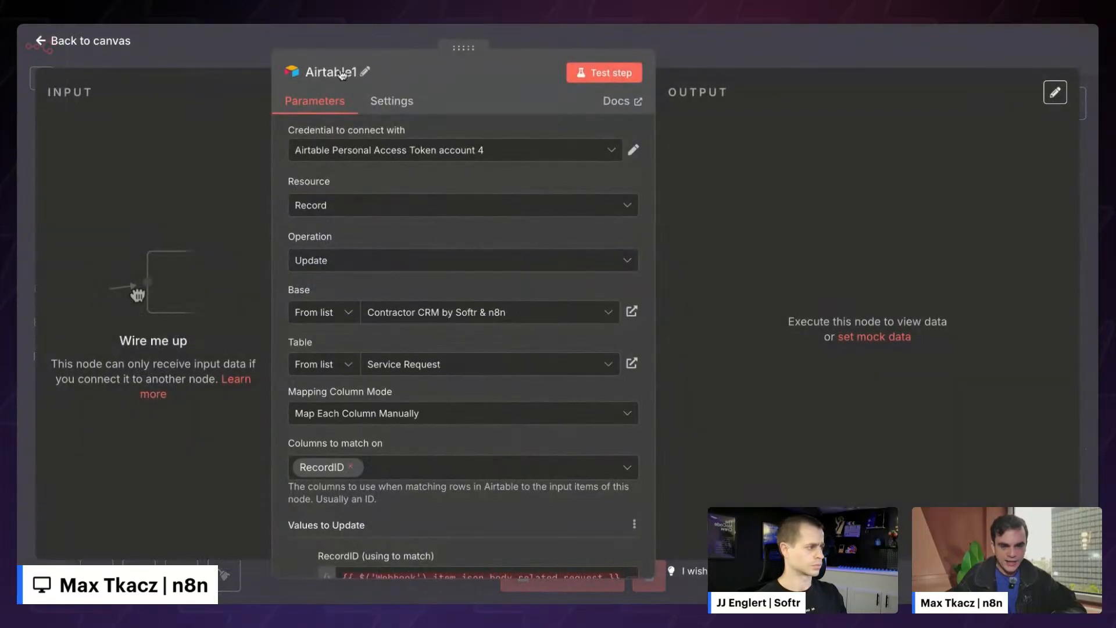
- Rename the duplicated Airtable node to 'Update with error'
left_click(349, 72)
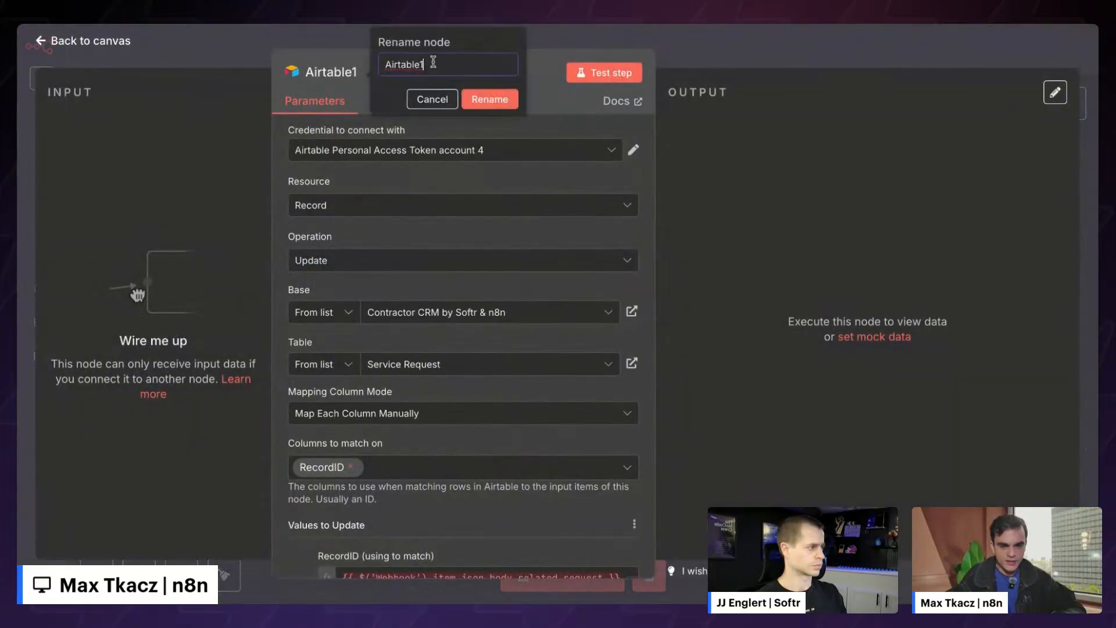
key("ctrl+a")
type("Upda")
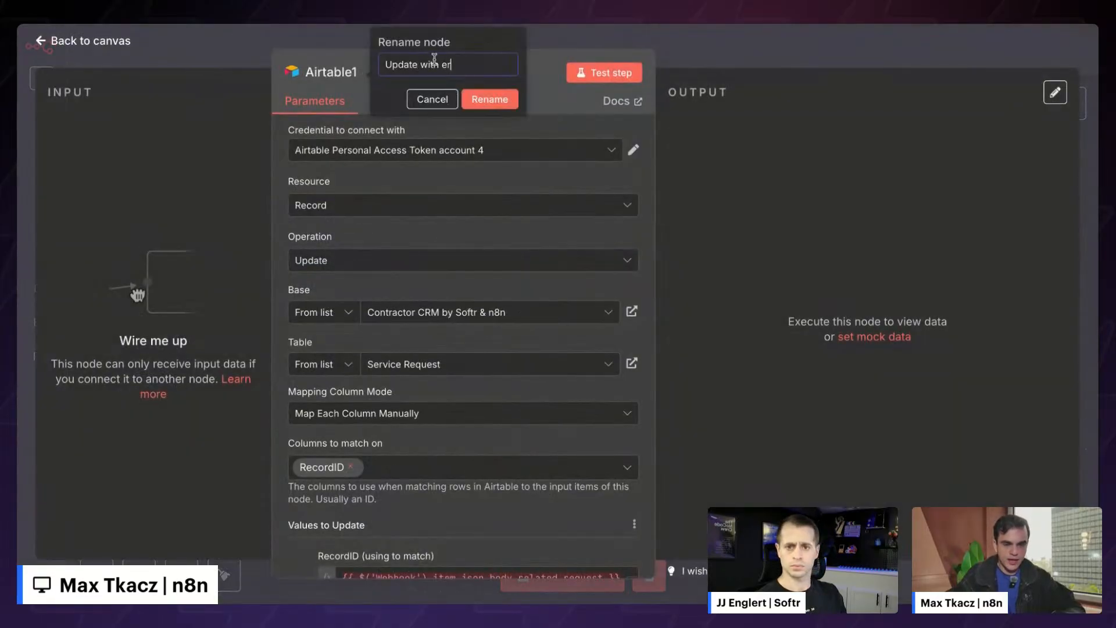
key("Return")
key("Escape")
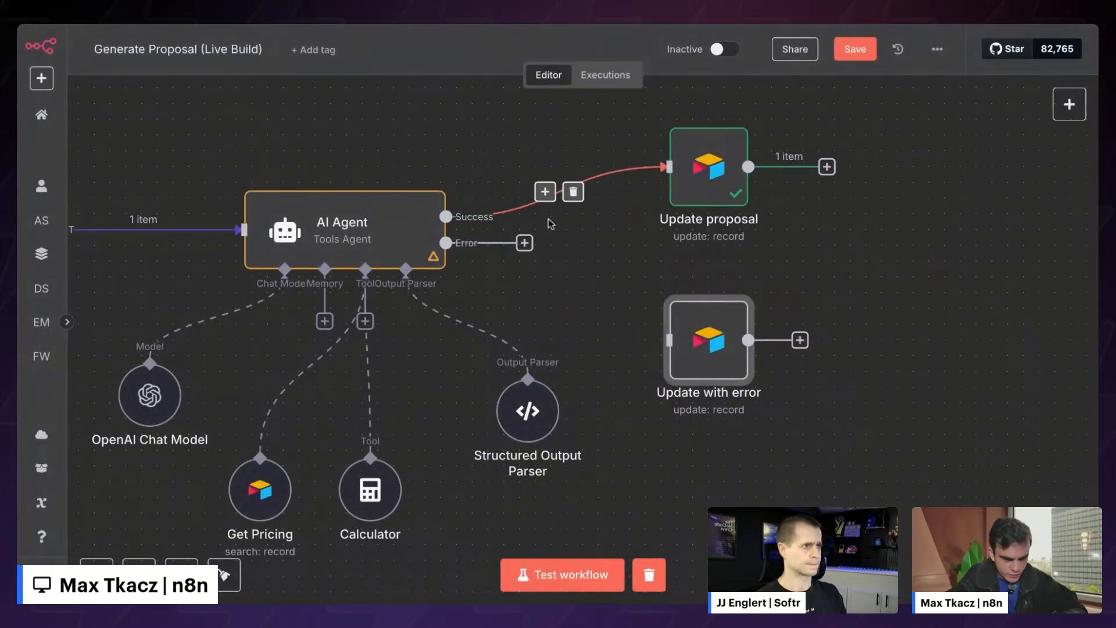
- Wire the Error output into Update with error, dropping id, Amount, Summary and setting Generation Failed
left_click_drag(530, 244, 664, 347)
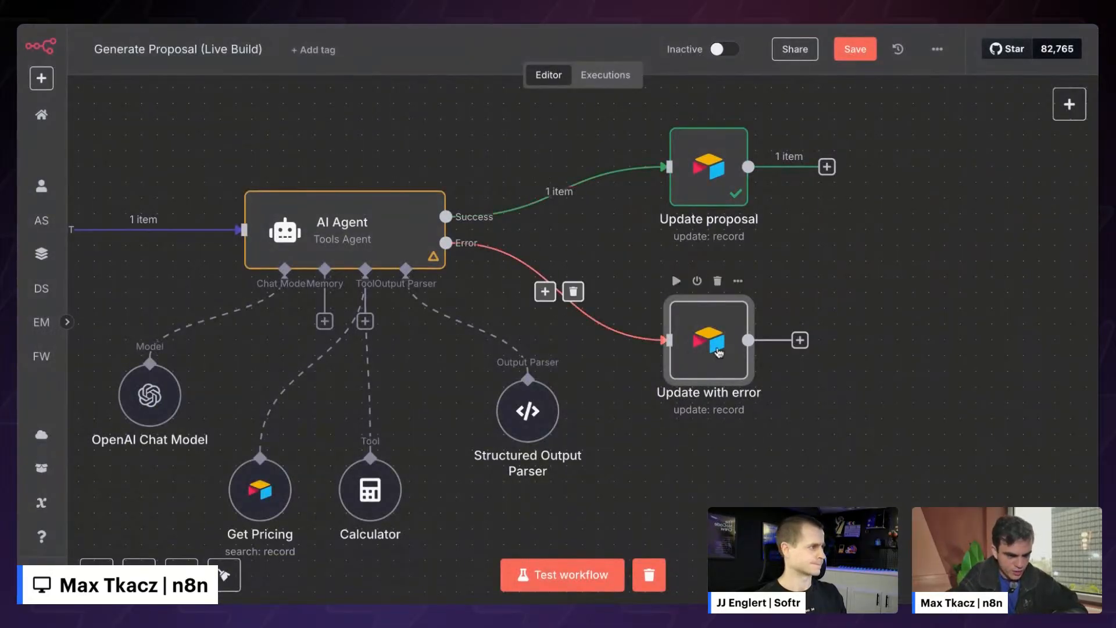
double_click(721, 349)
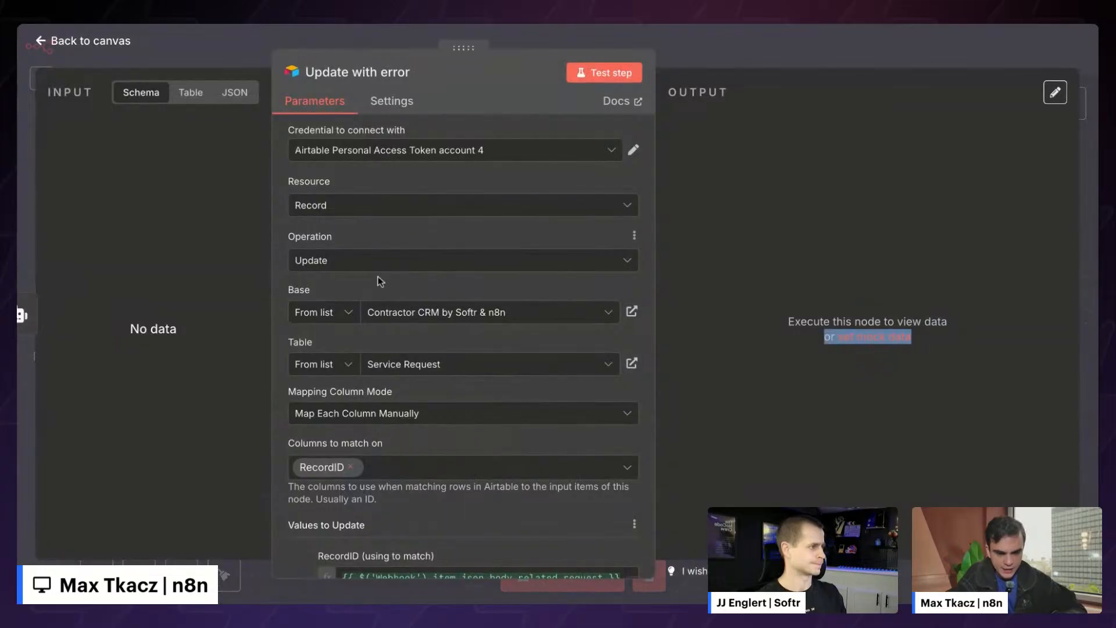
scroll(380, 281, "down", 5)
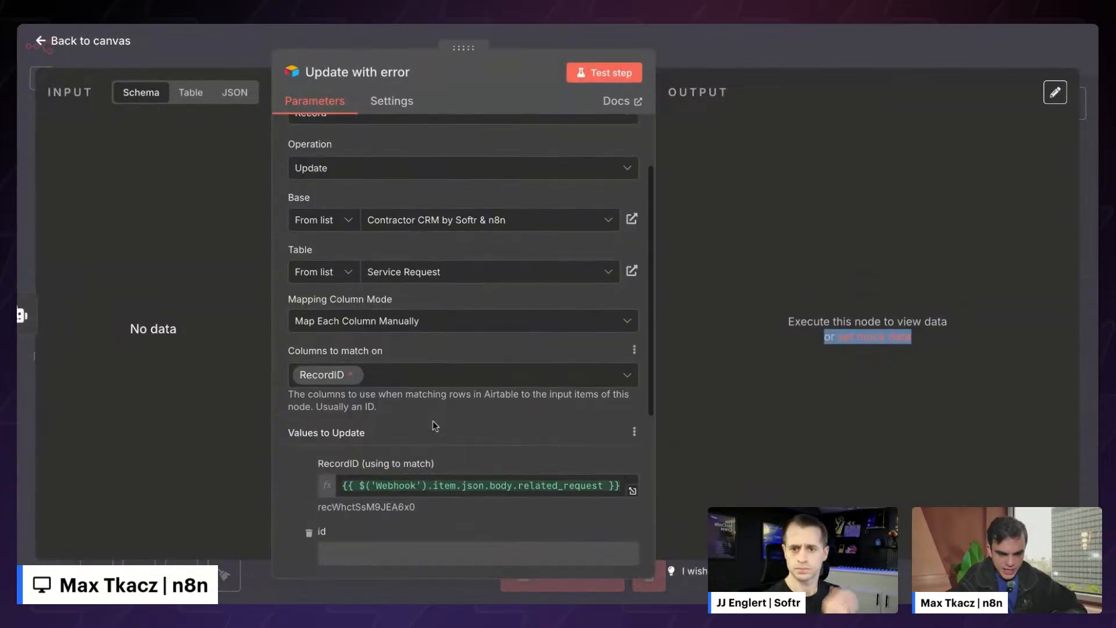
scroll(432, 420, "down", 3)
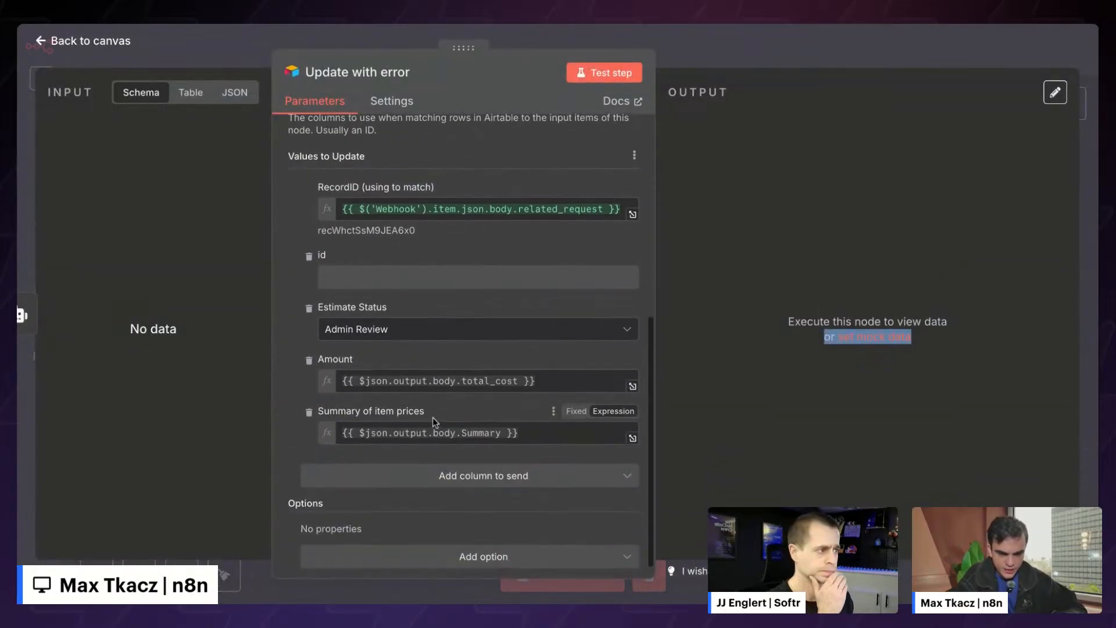
left_click(308, 256)
left_click(309, 342)
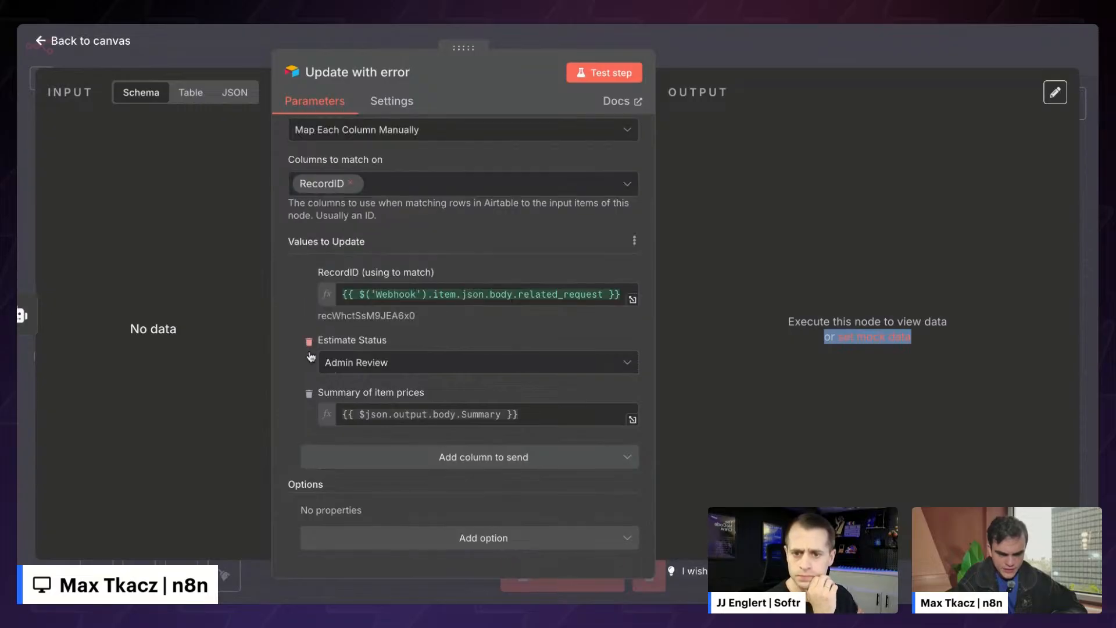
left_click(308, 396)
left_click(460, 415)
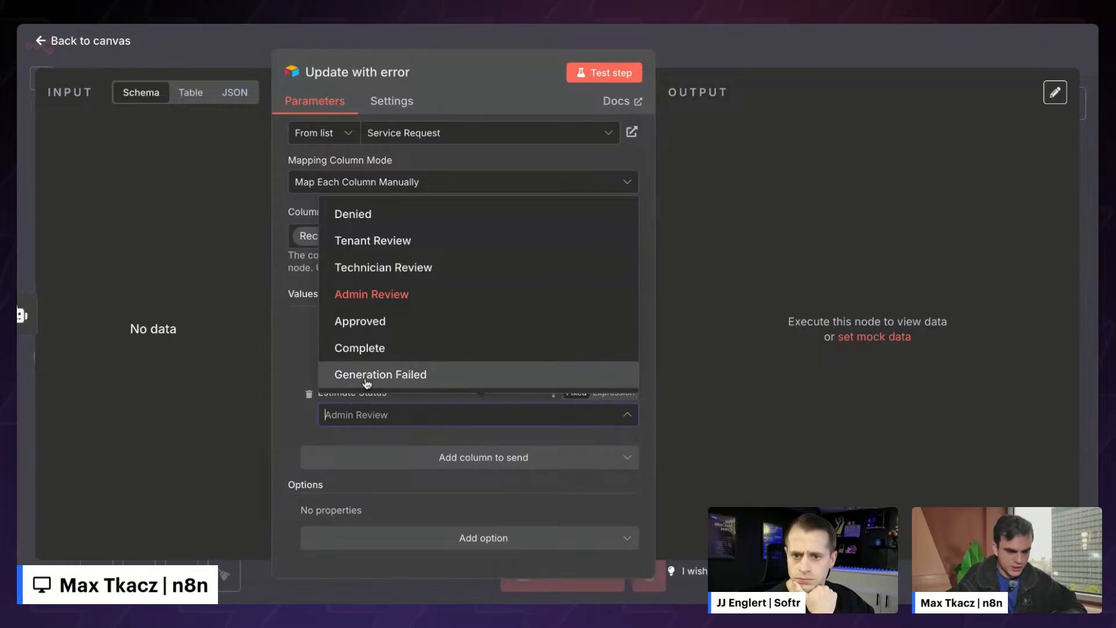
left_click(366, 378)
left_click(735, 66)
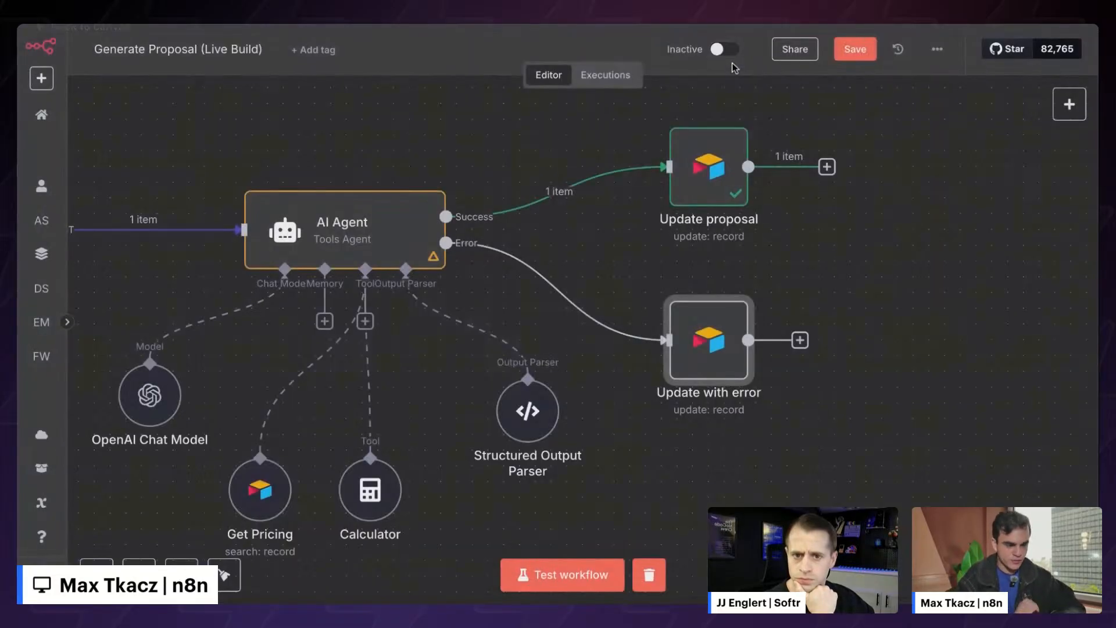
- Save the Generate Proposal (Live Build) workflow and switch it to Active
scroll(344, 230, "left", 2)
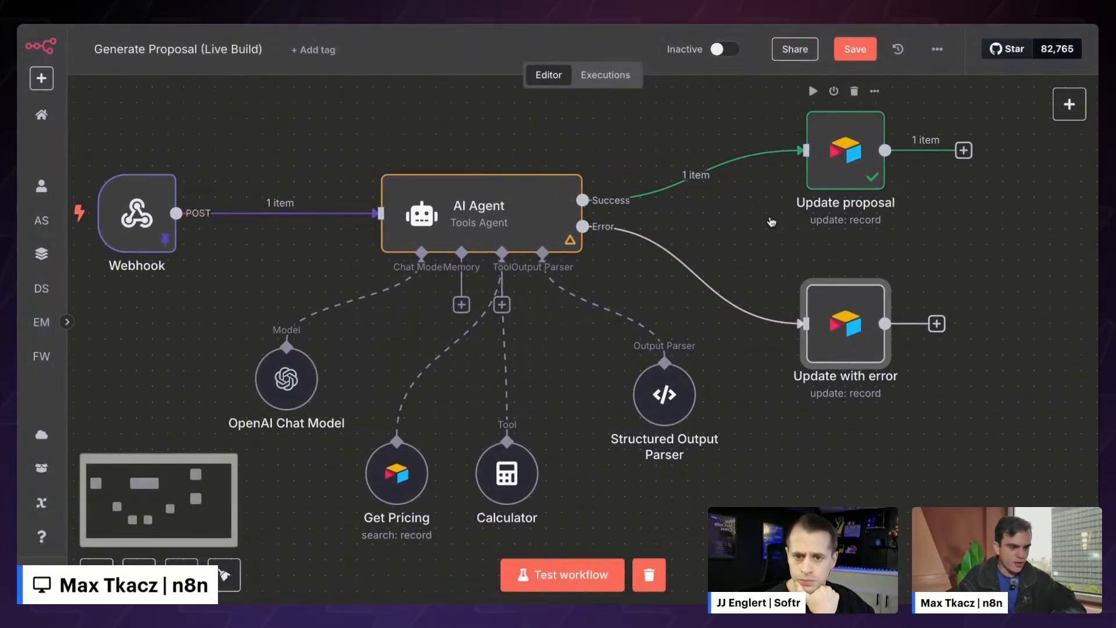
scroll(767, 225, "left", 2)
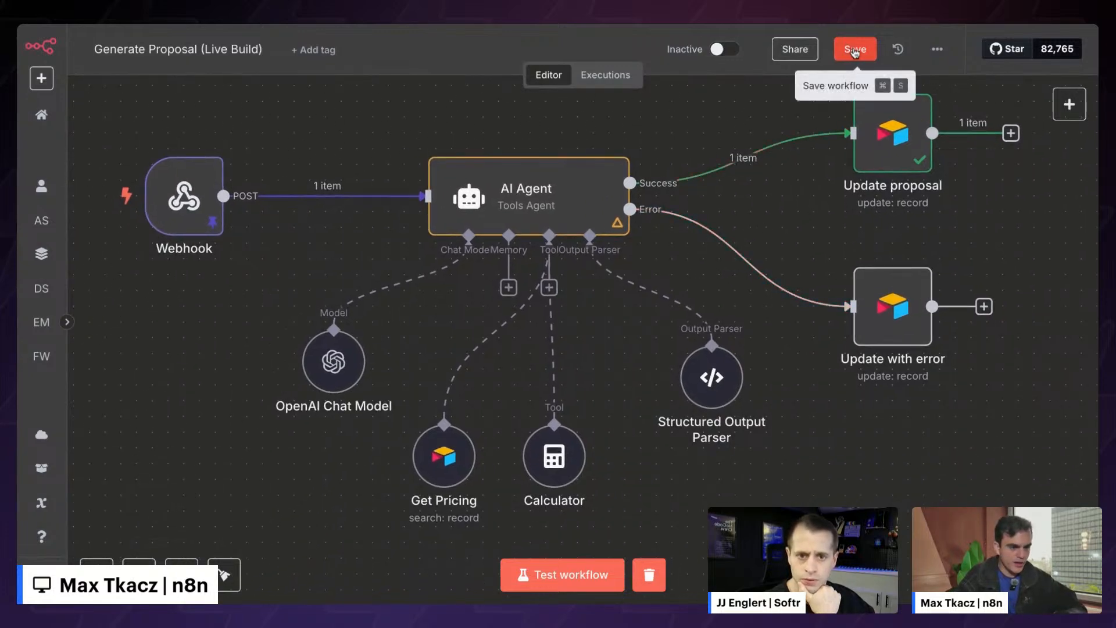
left_click(854, 51)
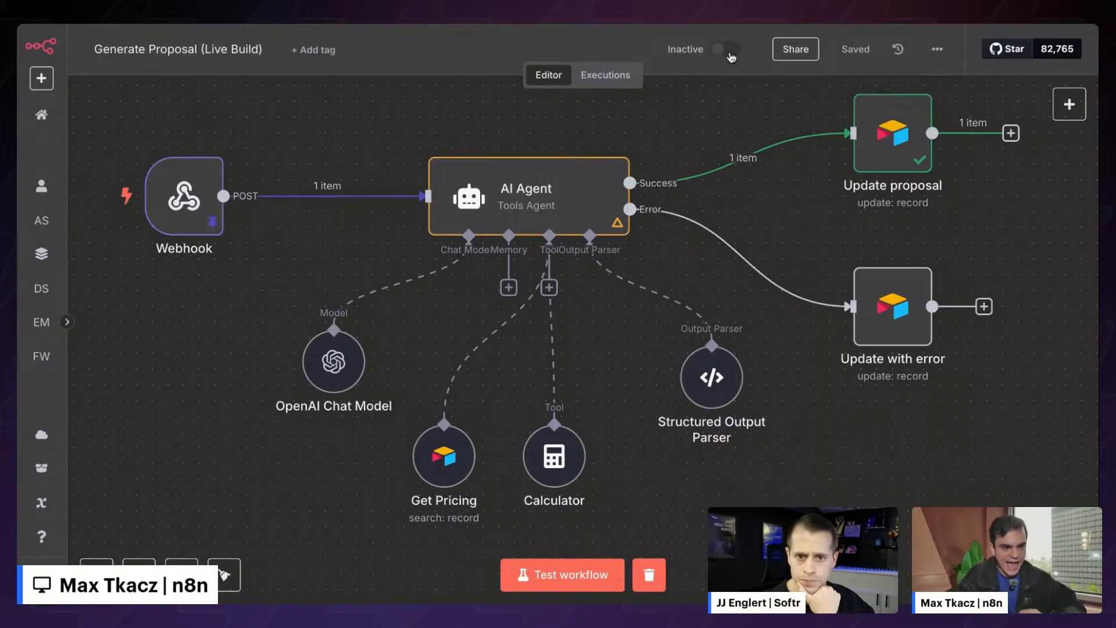
left_click(727, 50)
left_click(710, 356)
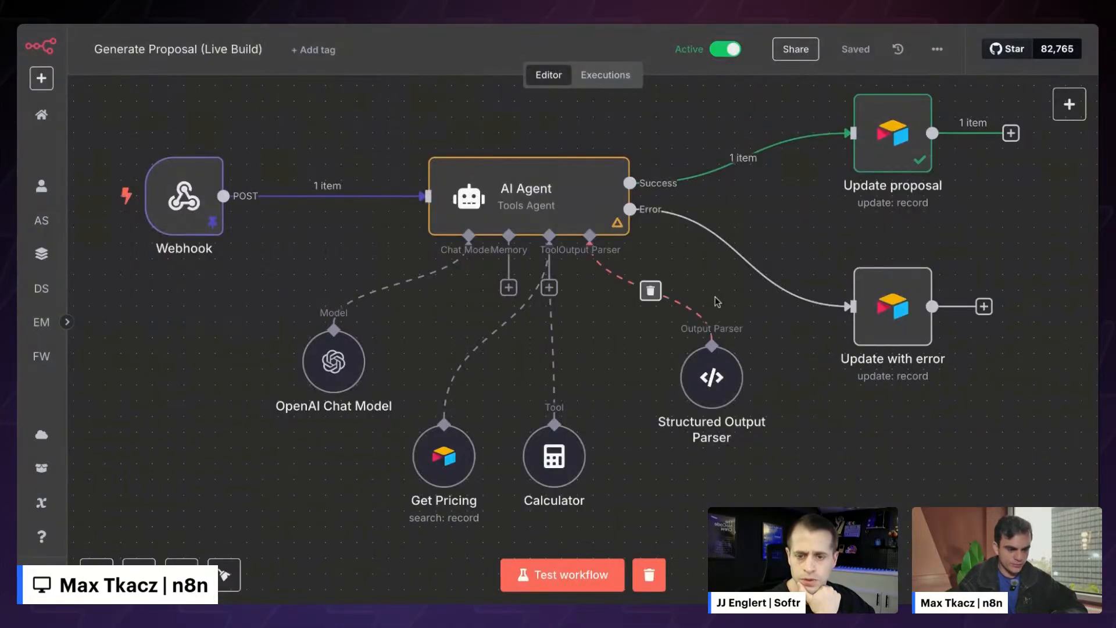
scroll(717, 302, "up", 1)
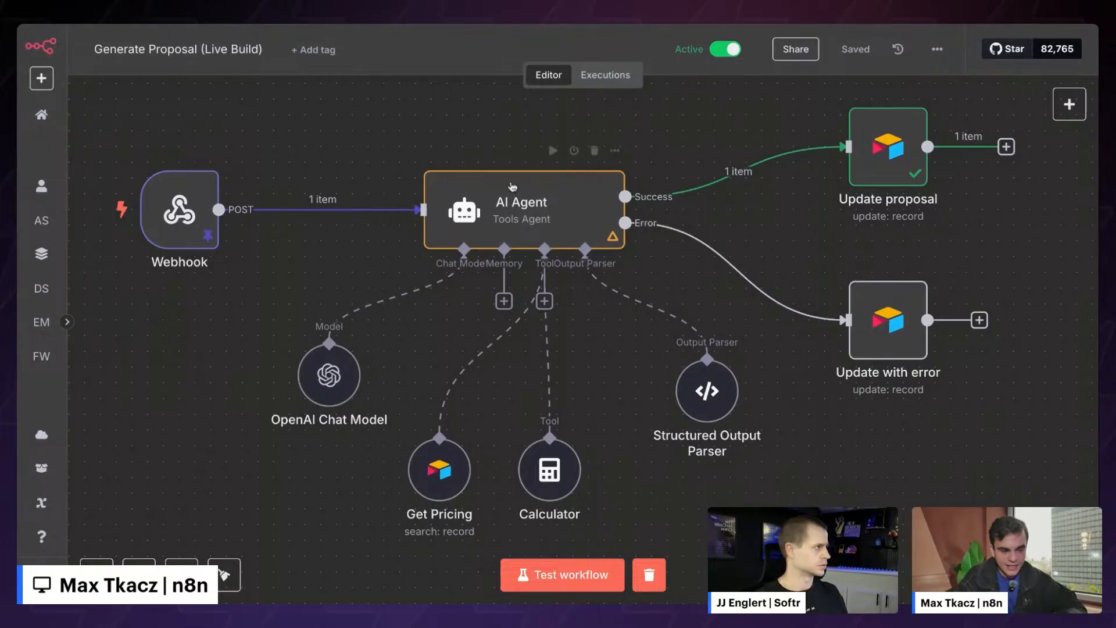
- Copy the Webhook node's Production URL from its settings
double_click(176, 226)
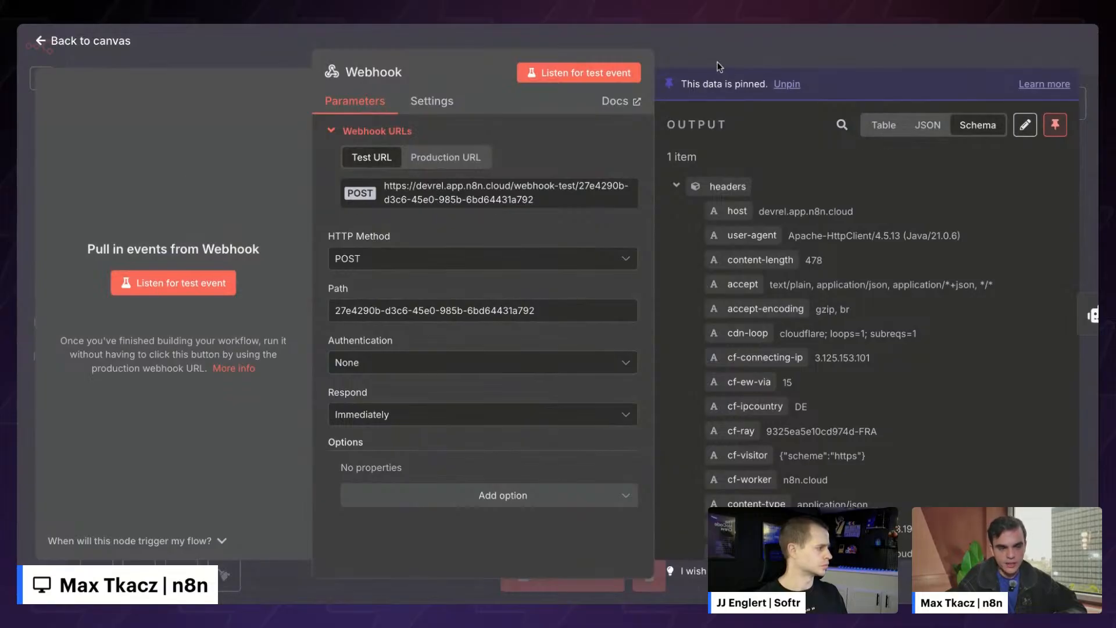
left_click(465, 149)
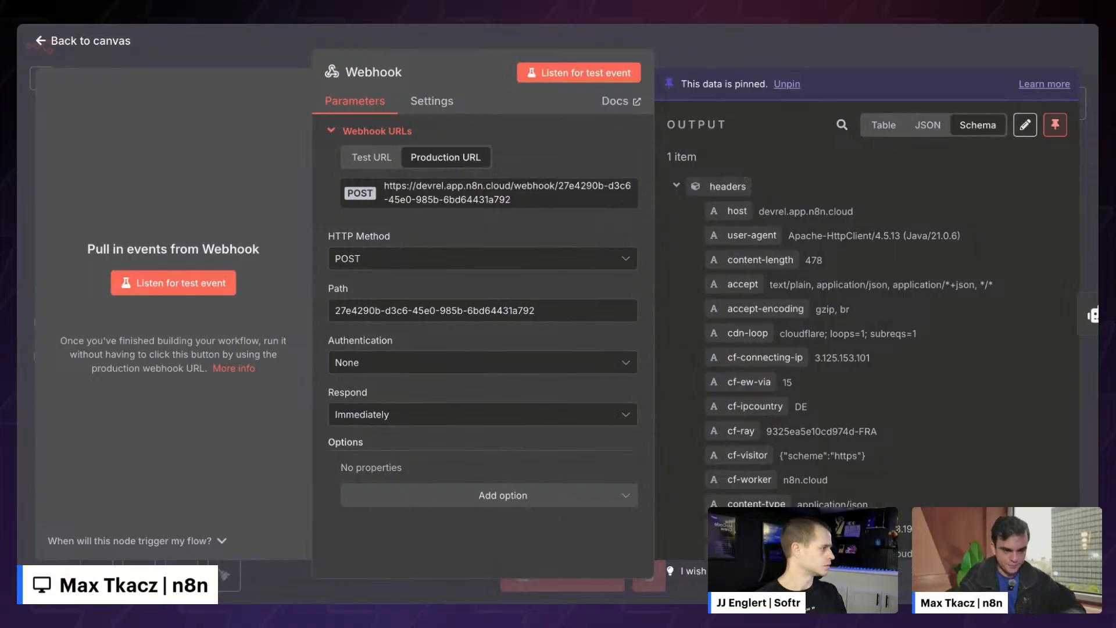
left_click(729, 48)
scroll(533, 143, "left", 3)
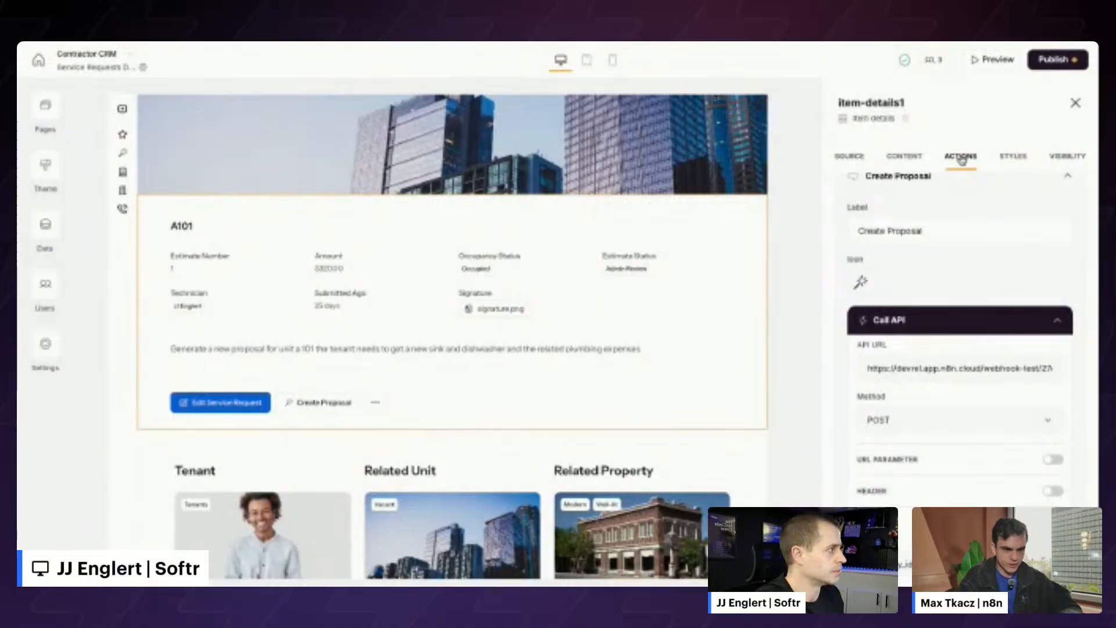
- Replace the Call API action's API URL with the production webhook URL
scroll(937, 331, "down", 2)
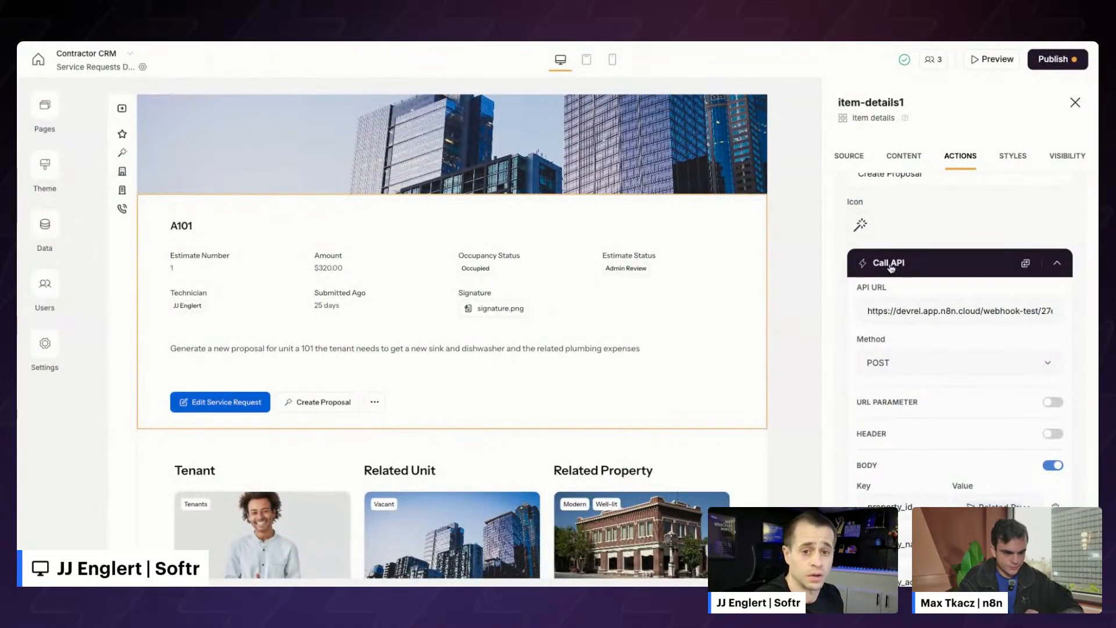
scroll(943, 308, "down", 1)
triple_click(925, 288)
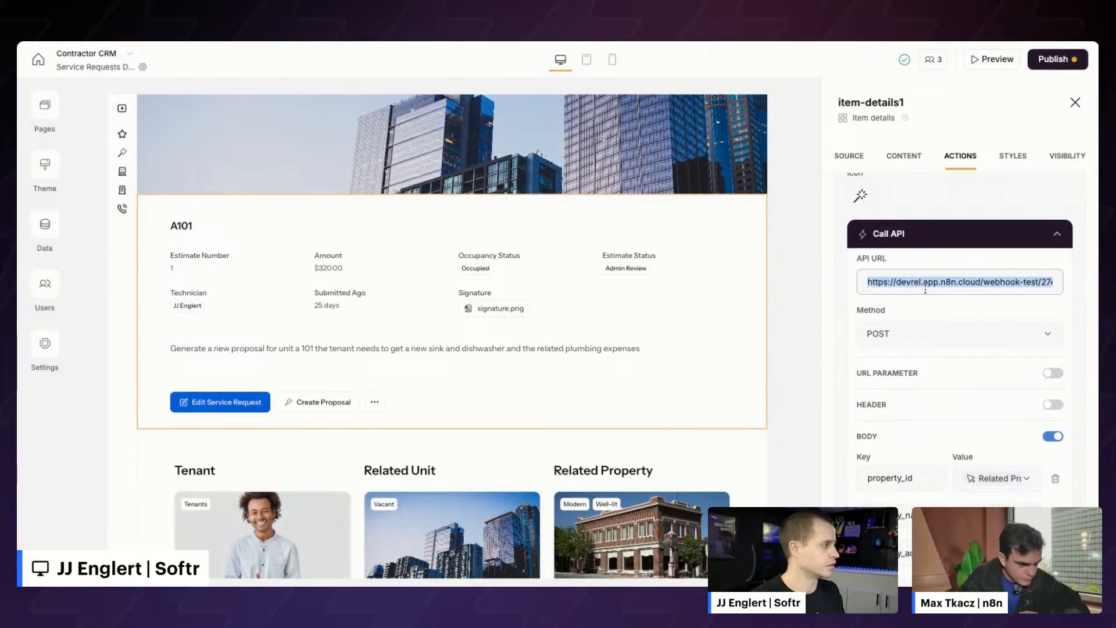
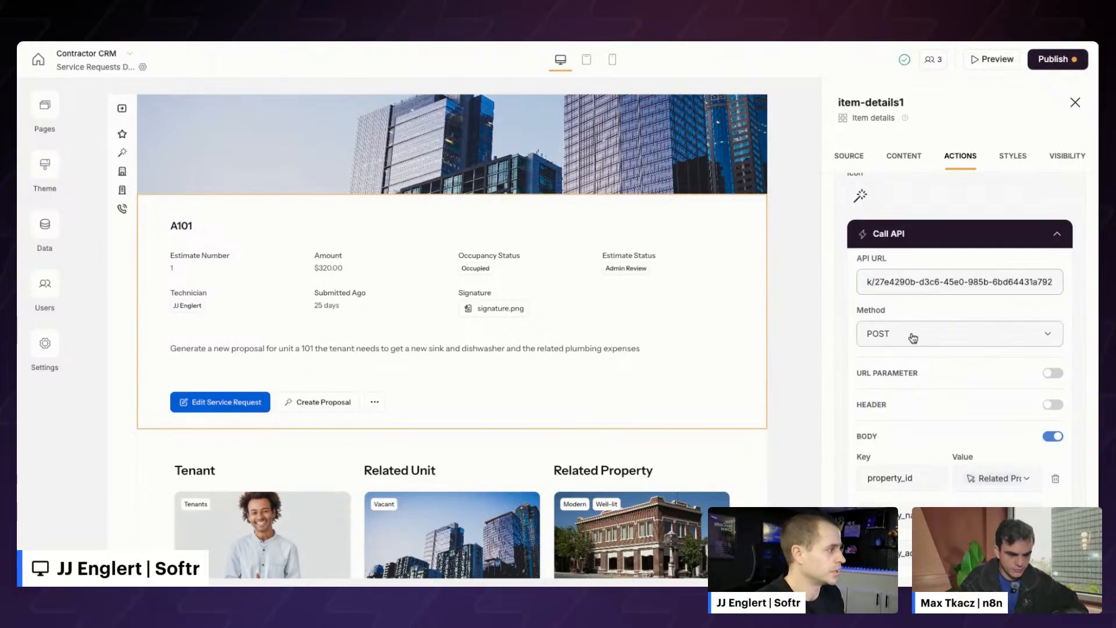
- Add and then delete an empty request body row, and preview the app
scroll(911, 336, "down", 3)
scroll(907, 325, "down", 3)
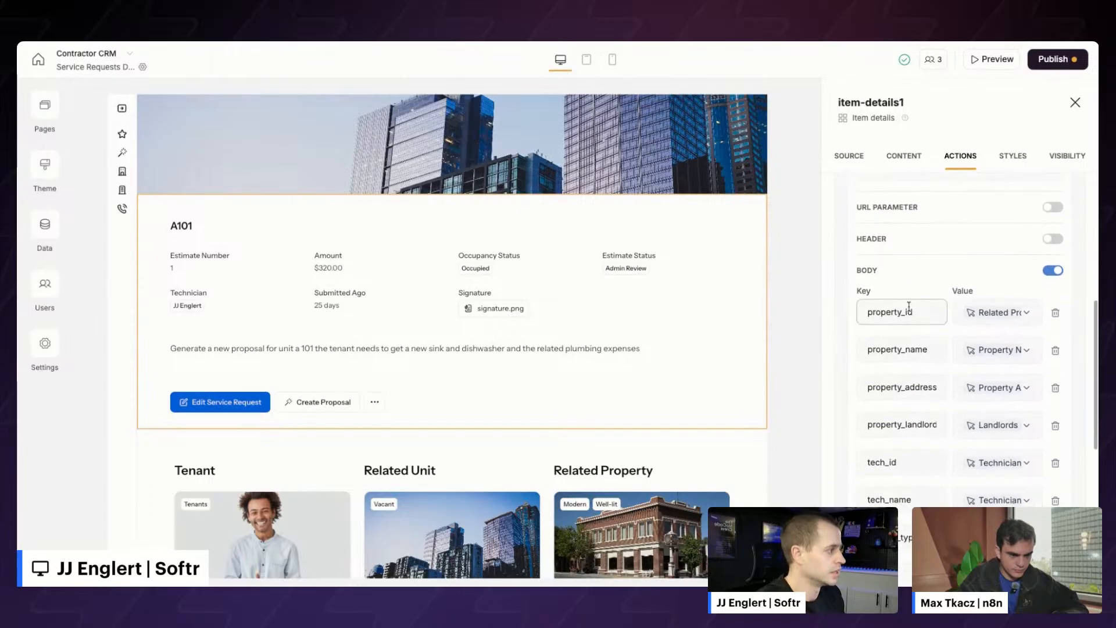
scroll(912, 471, "down", 8)
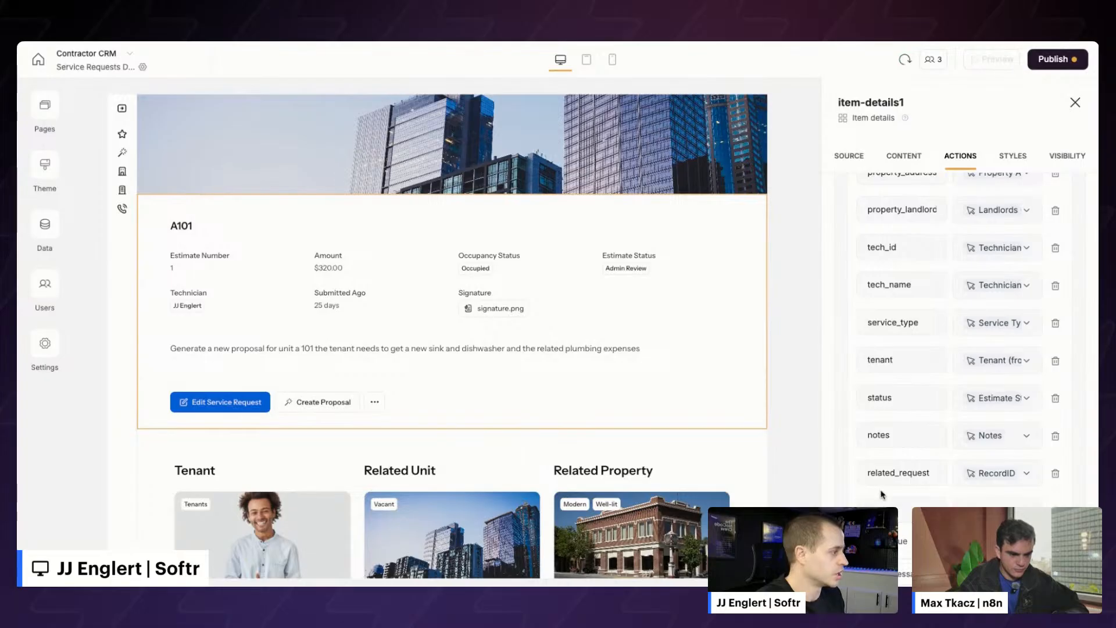
left_click(886, 503)
scroll(889, 464, "down", 5)
left_click(892, 381)
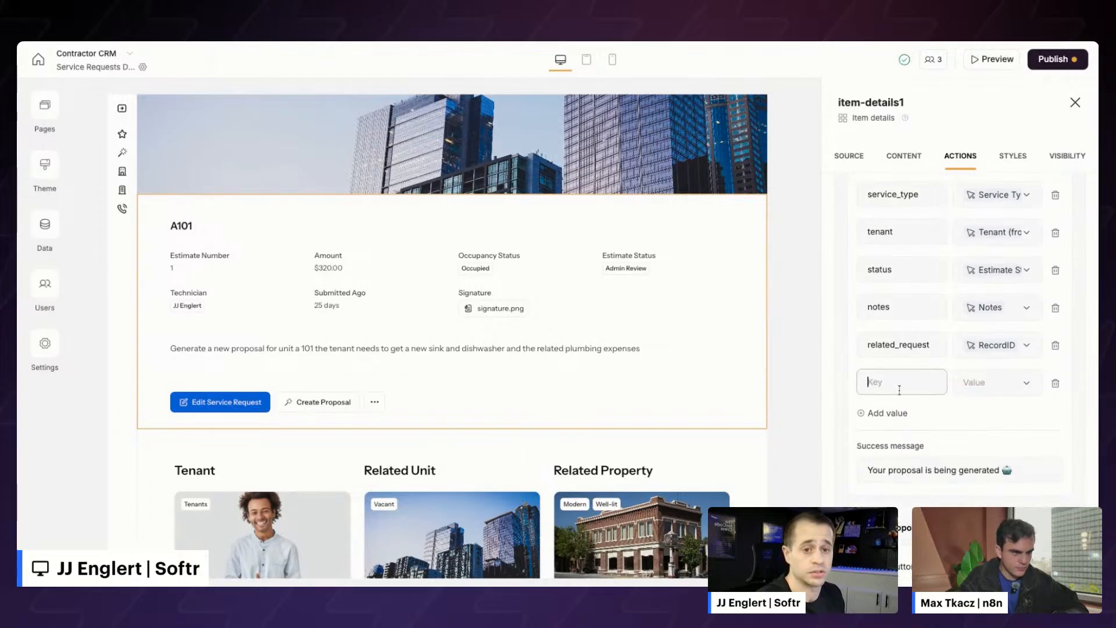
left_click(995, 382)
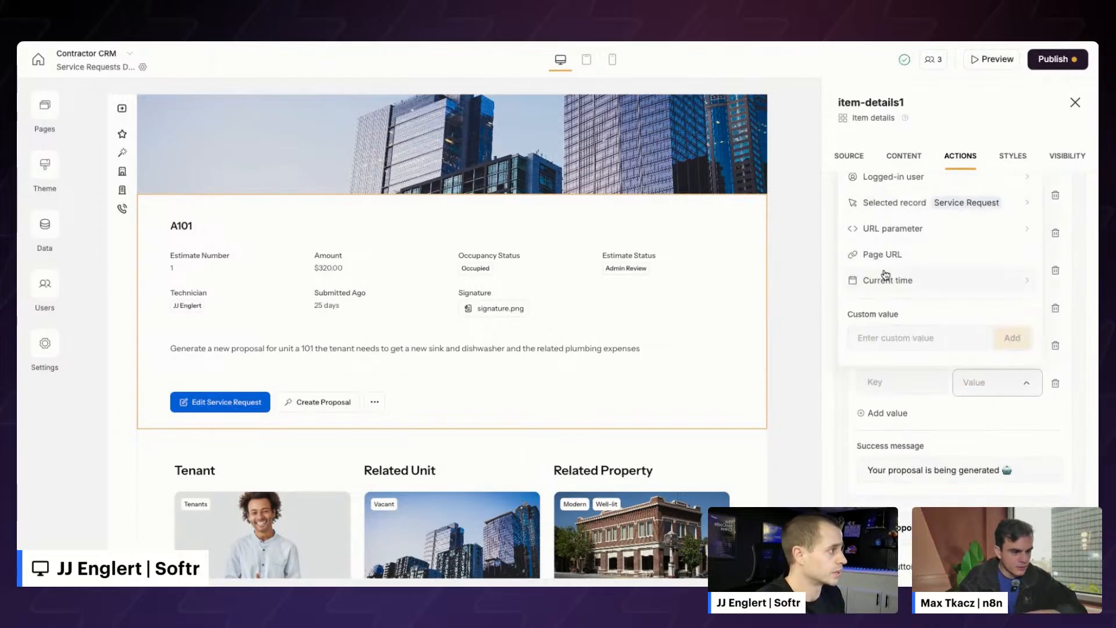
left_click(1055, 383)
scroll(937, 419, "up", 10)
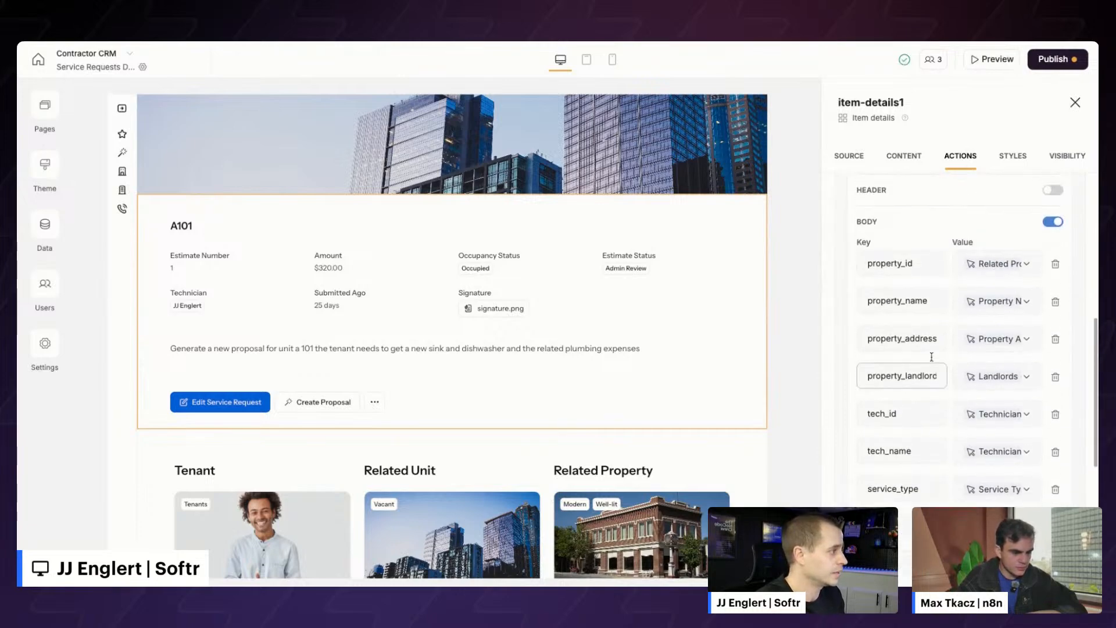
left_click(990, 67)
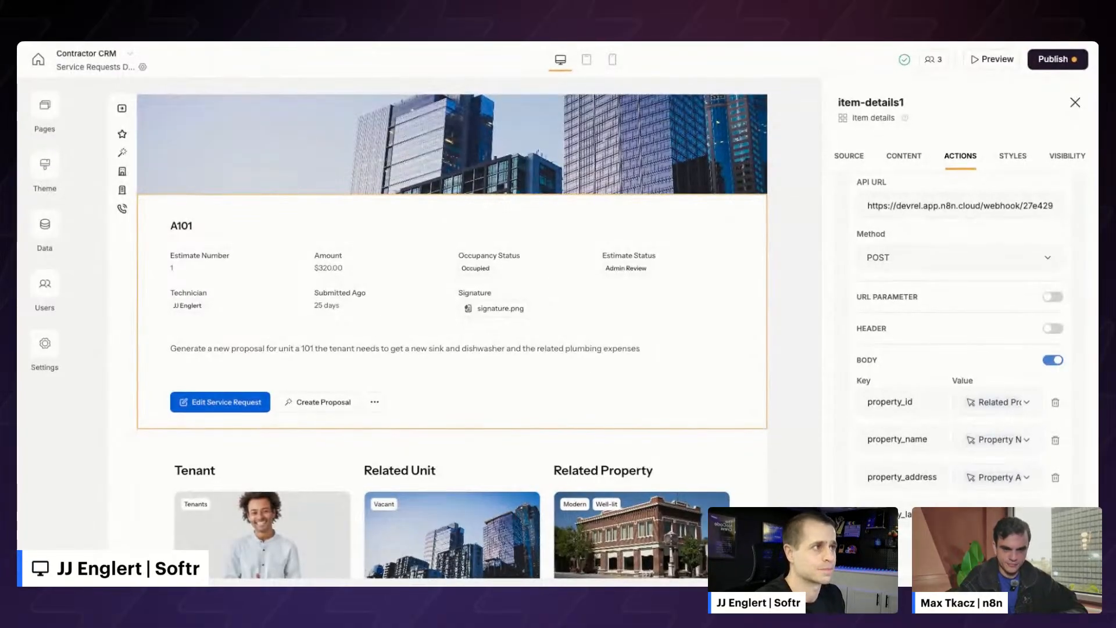
key("ctrl+Tab")
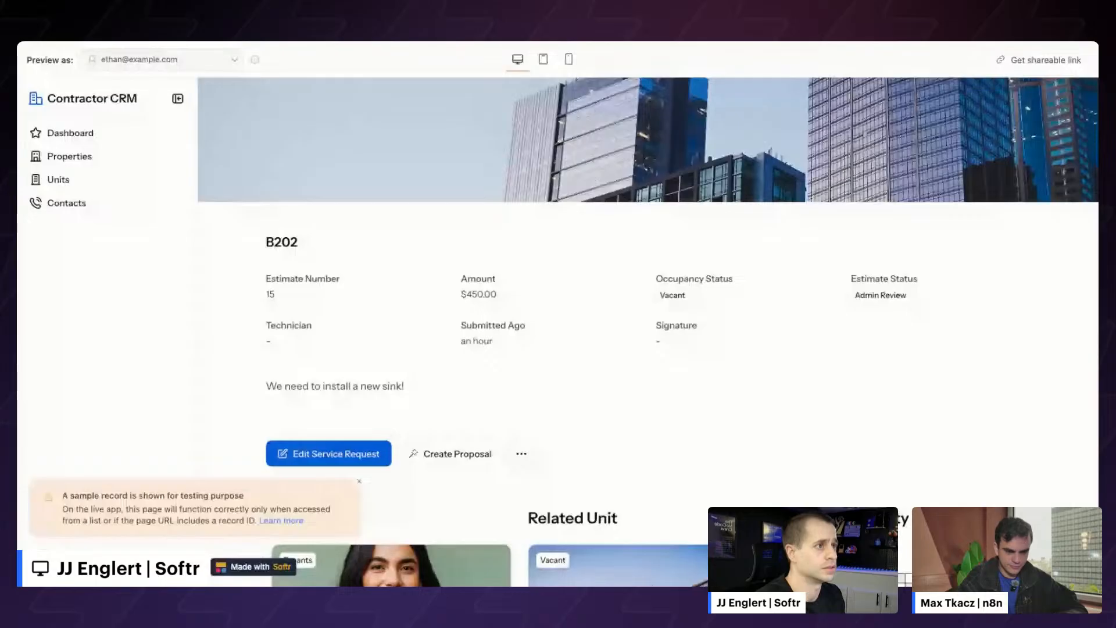
- Trigger Create Proposal for unit B202, then open Meadowside Retreat from the Dashboard
left_click(445, 454)
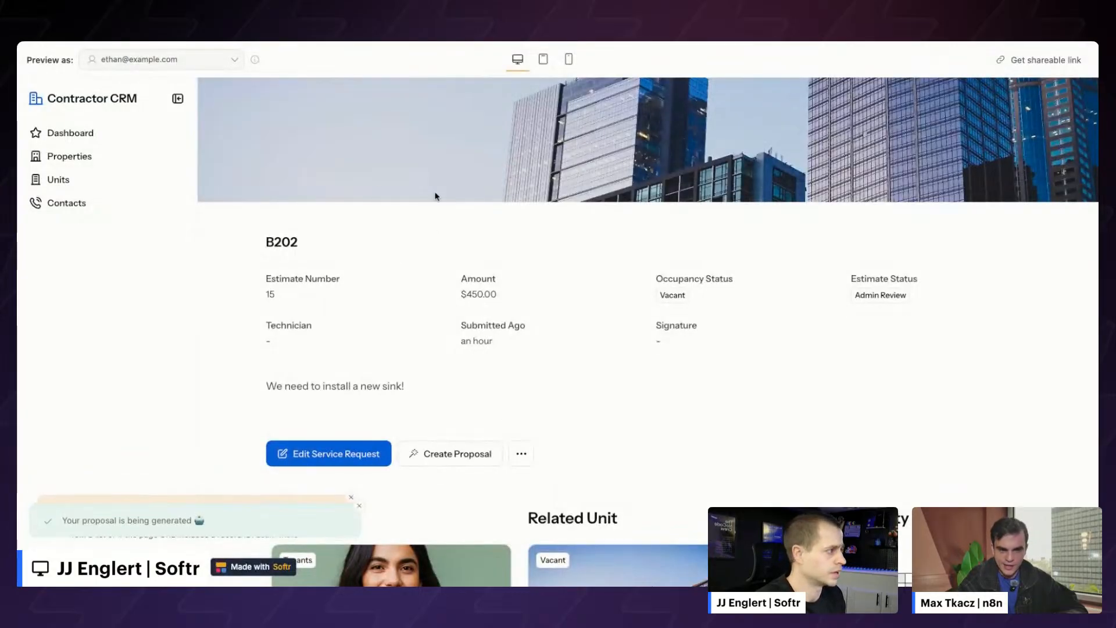
left_click(90, 134)
scroll(375, 347, "down", 1)
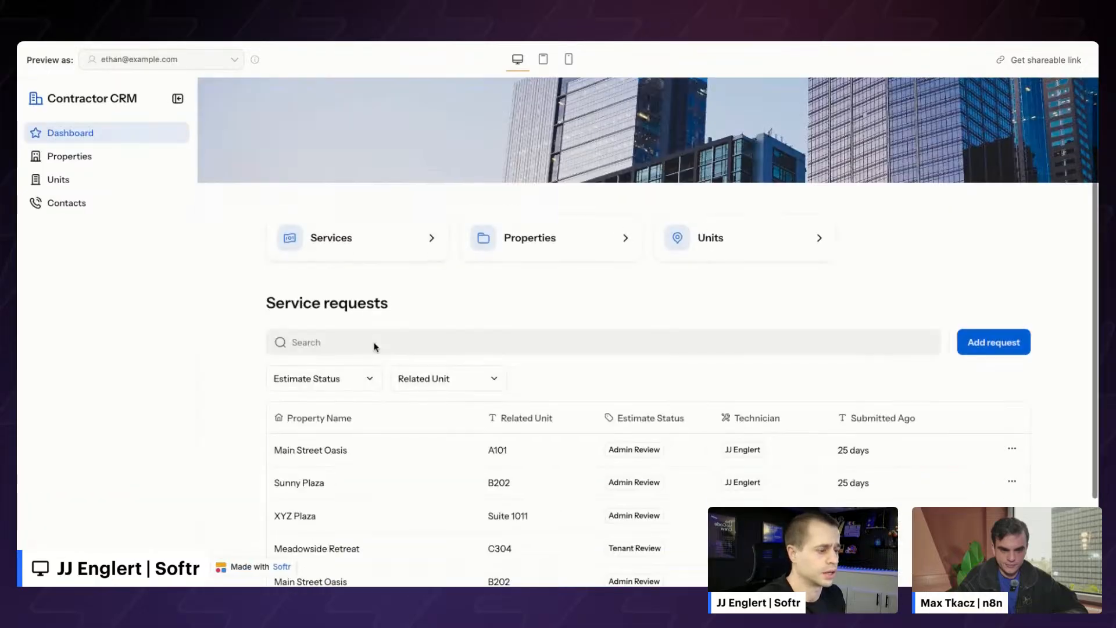
scroll(375, 347, "down", 2)
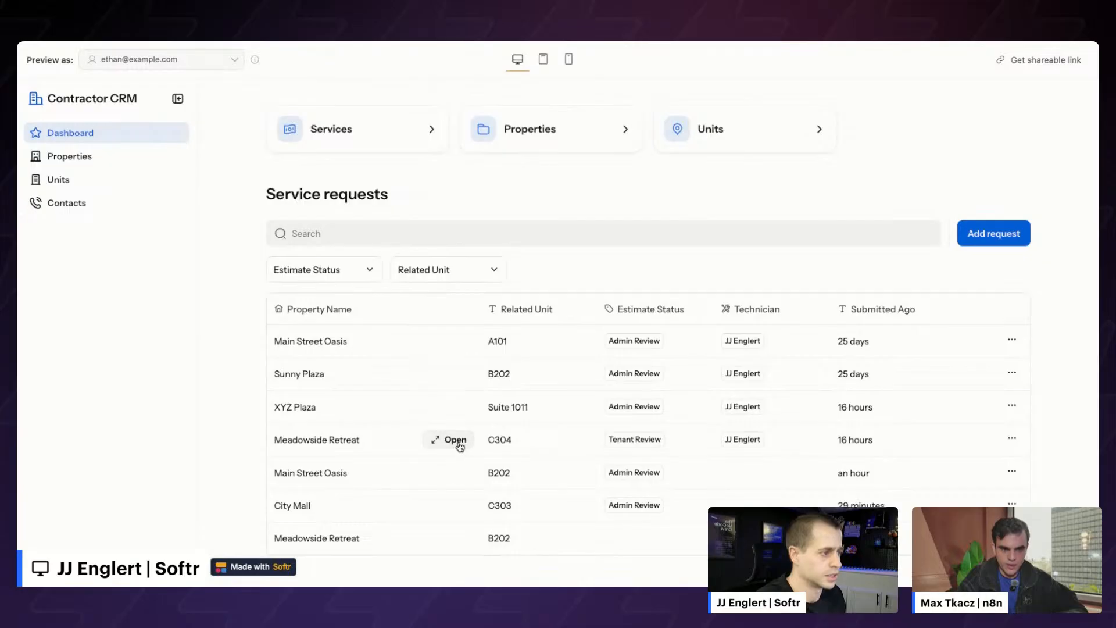
left_click(455, 440)
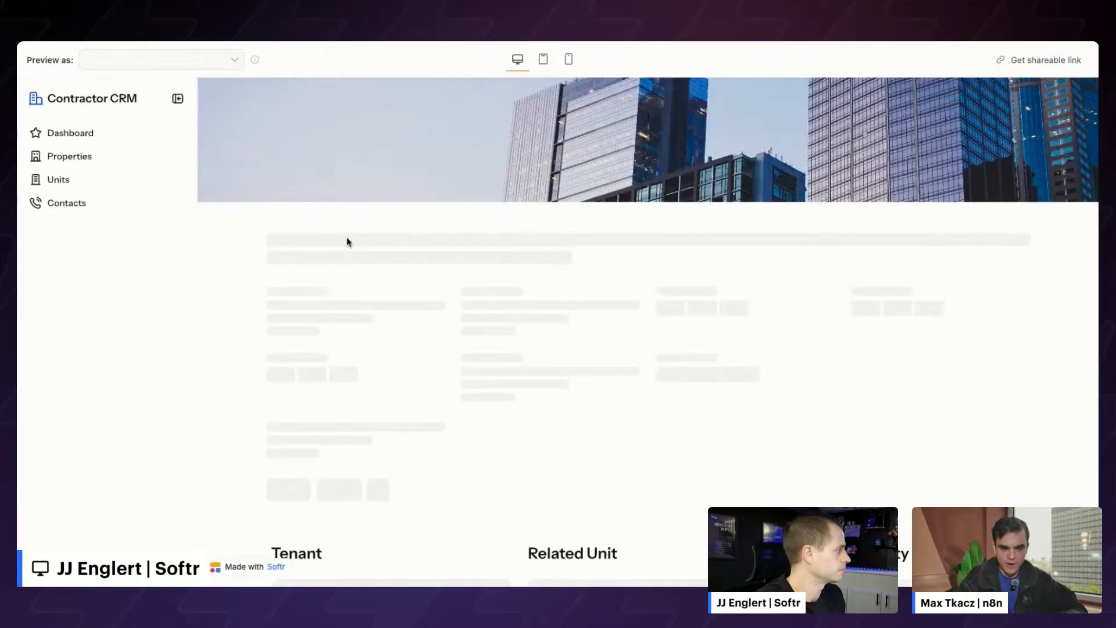
scroll(418, 321, "down", 1)
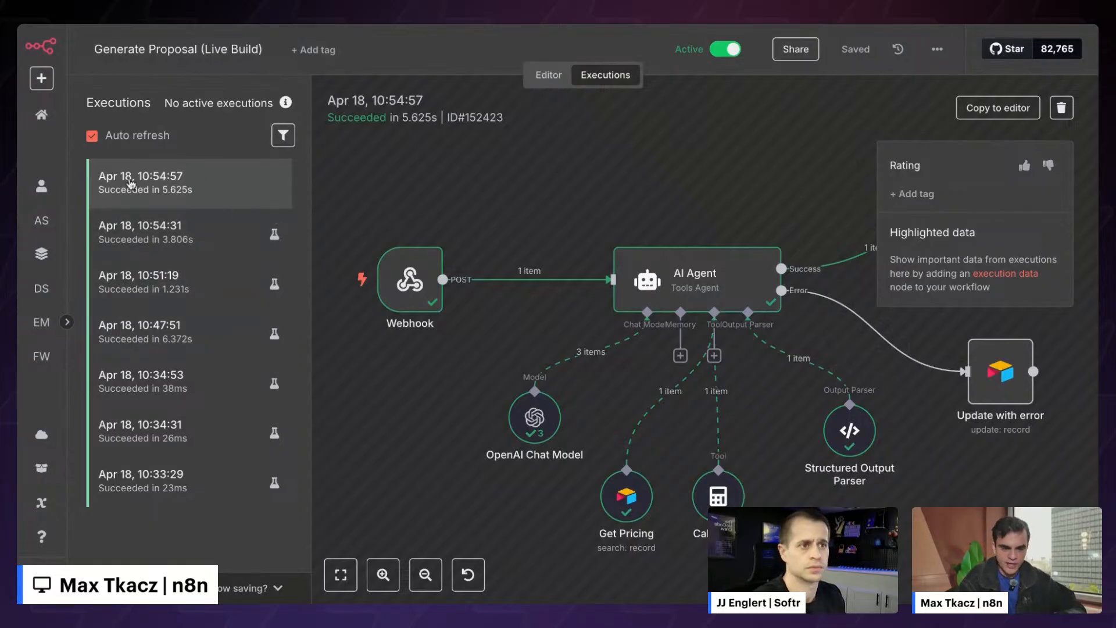
left_click(996, 109)
left_click(697, 376)
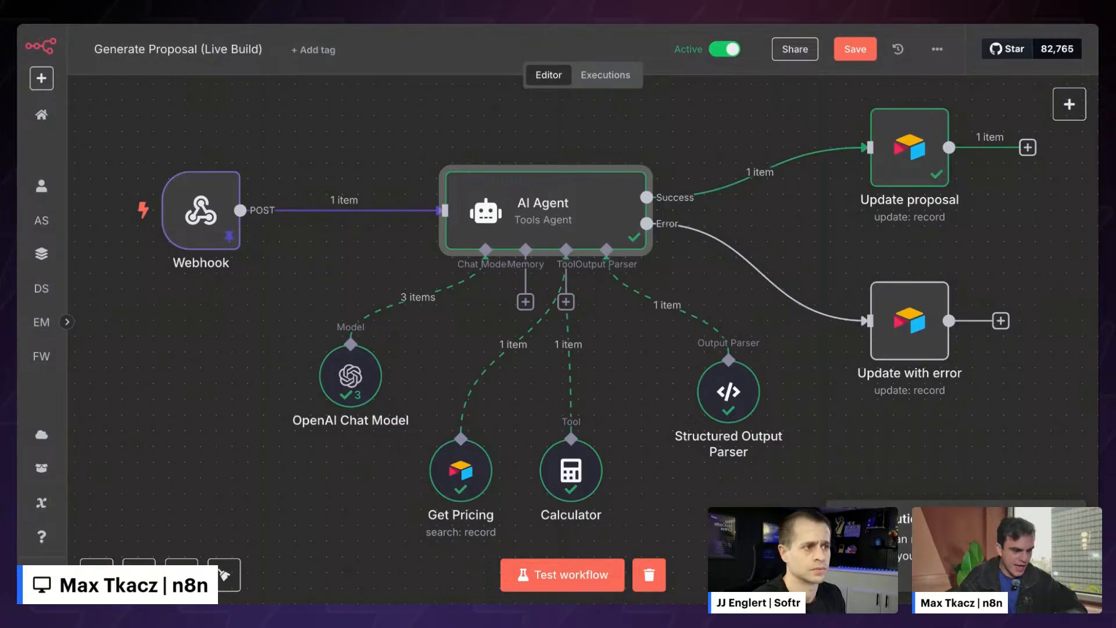
scroll(665, 276, "right", 1)
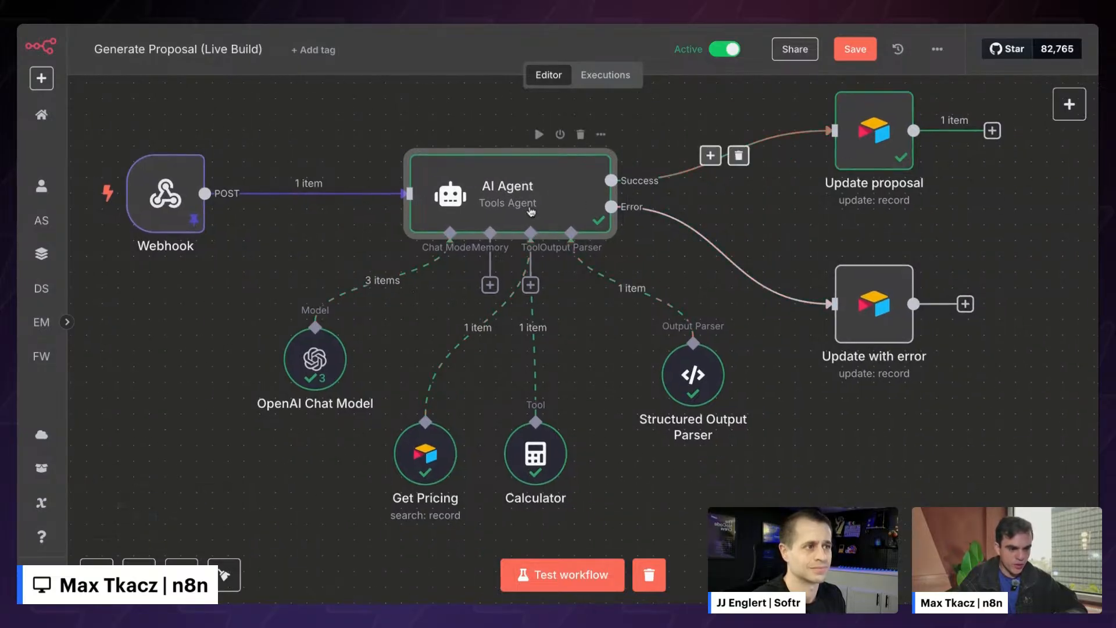
double_click(531, 211)
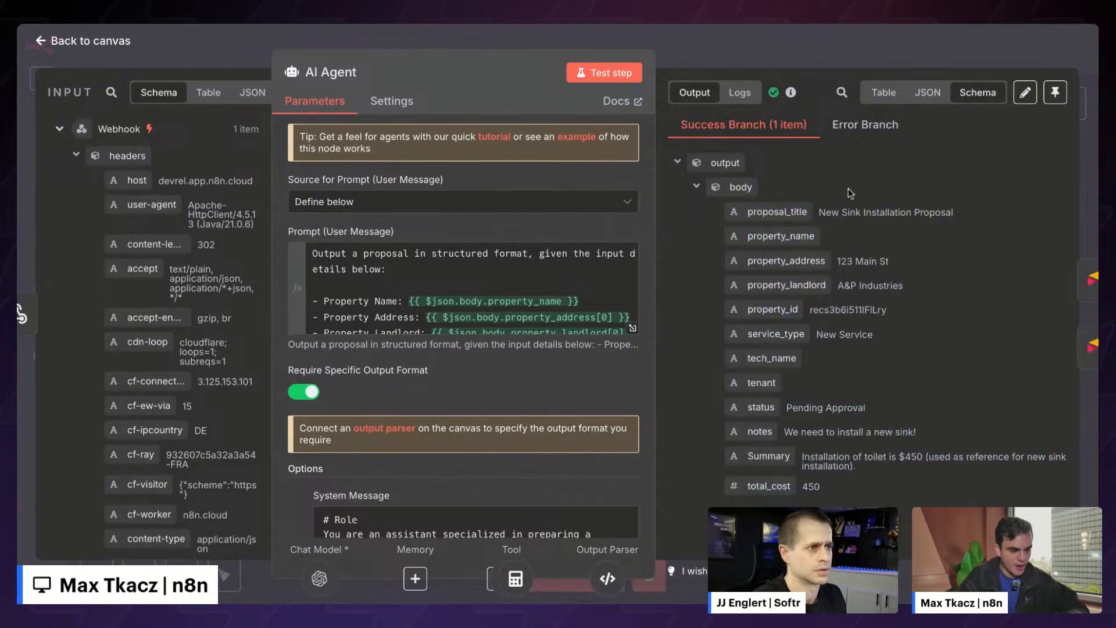
key("Escape")
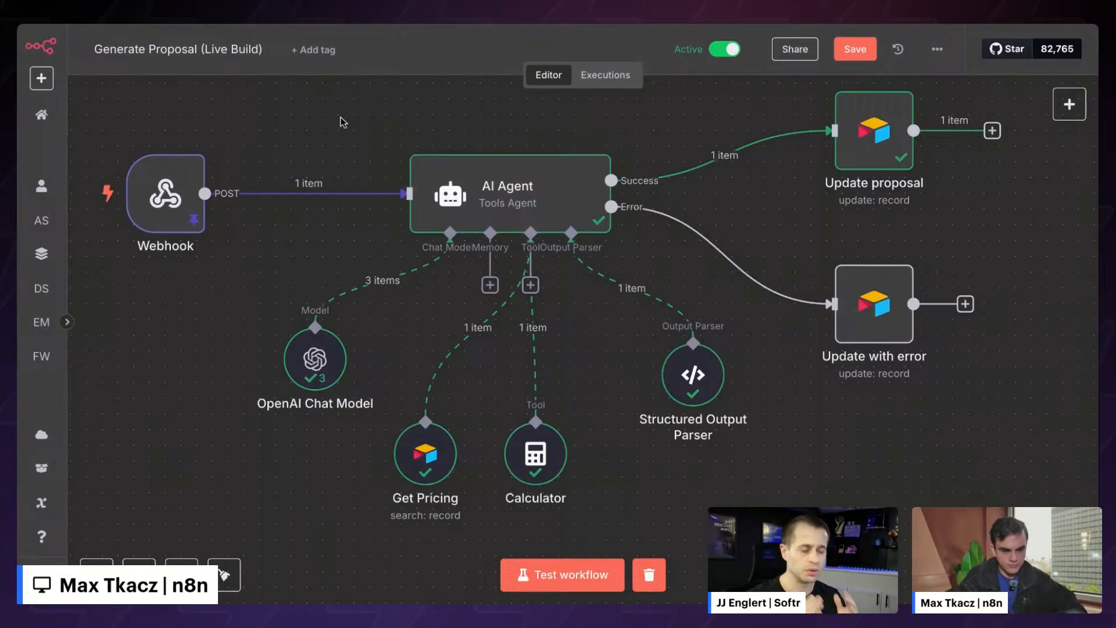
scroll(343, 122, "left", 2)
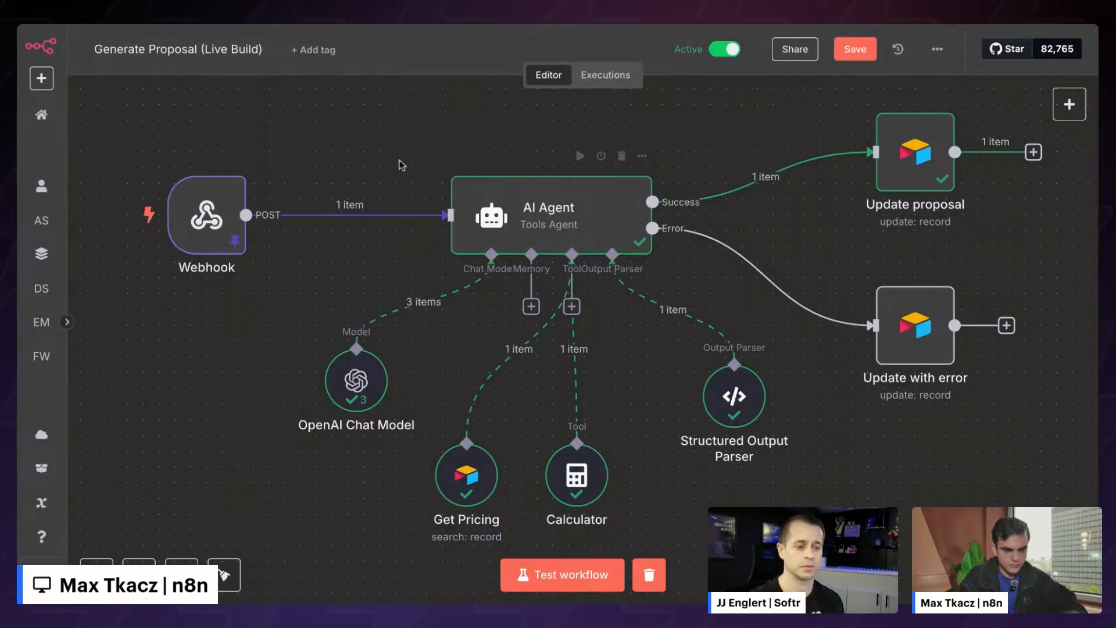
- Browse the Human in the loop node options in the node list, then close it
scroll(392, 164, "right", 3)
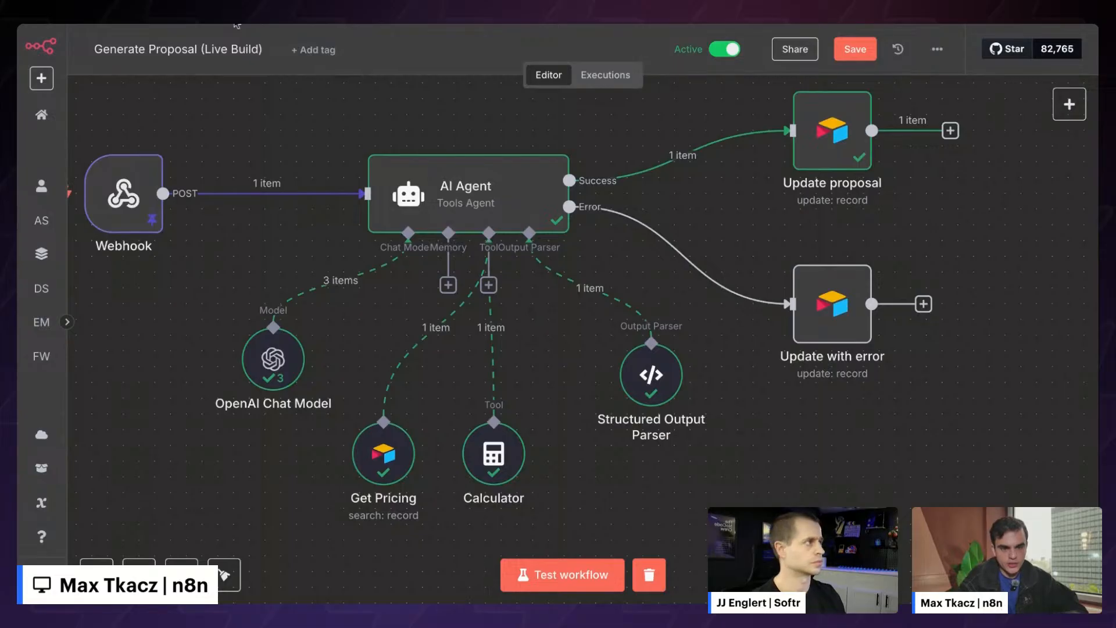
left_click(1069, 104)
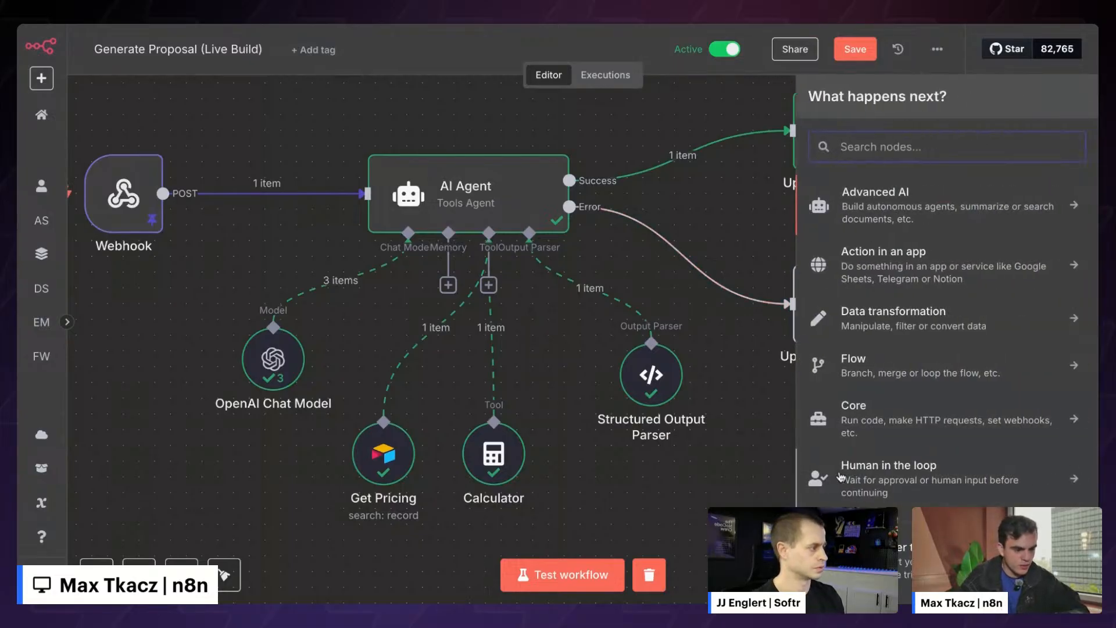
left_click(896, 476)
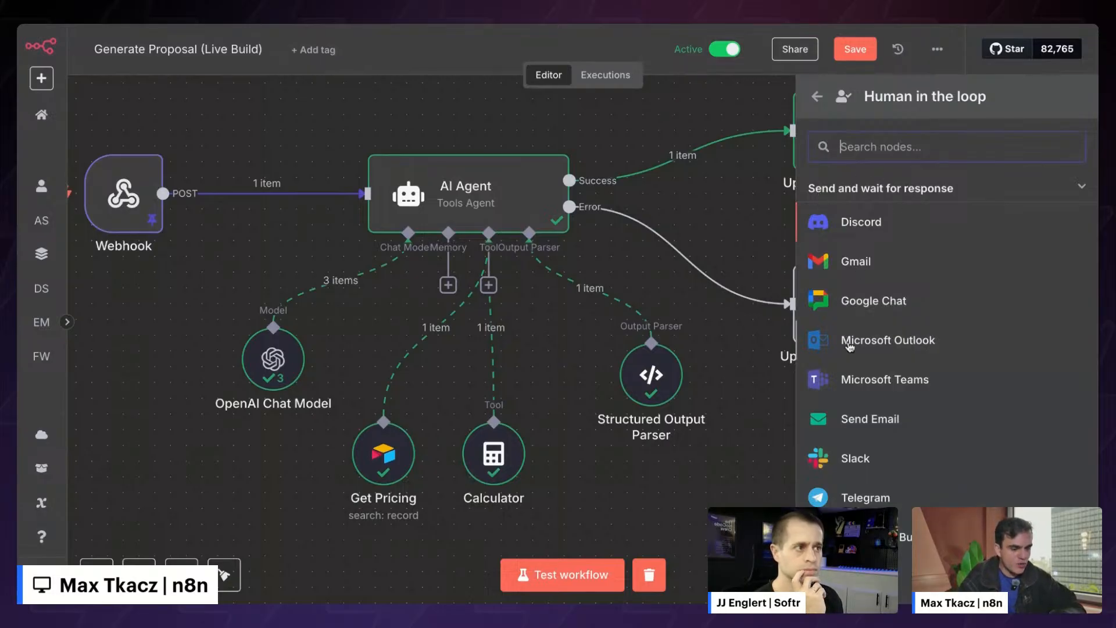
scroll(707, 245, "right", 2)
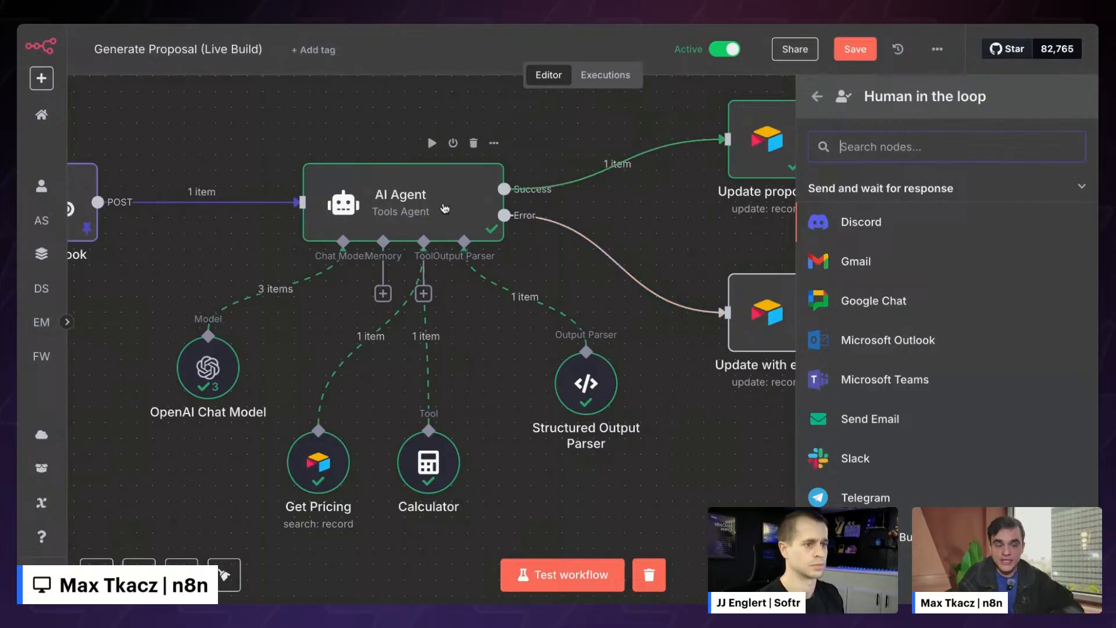
scroll(444, 208, "right", 5)
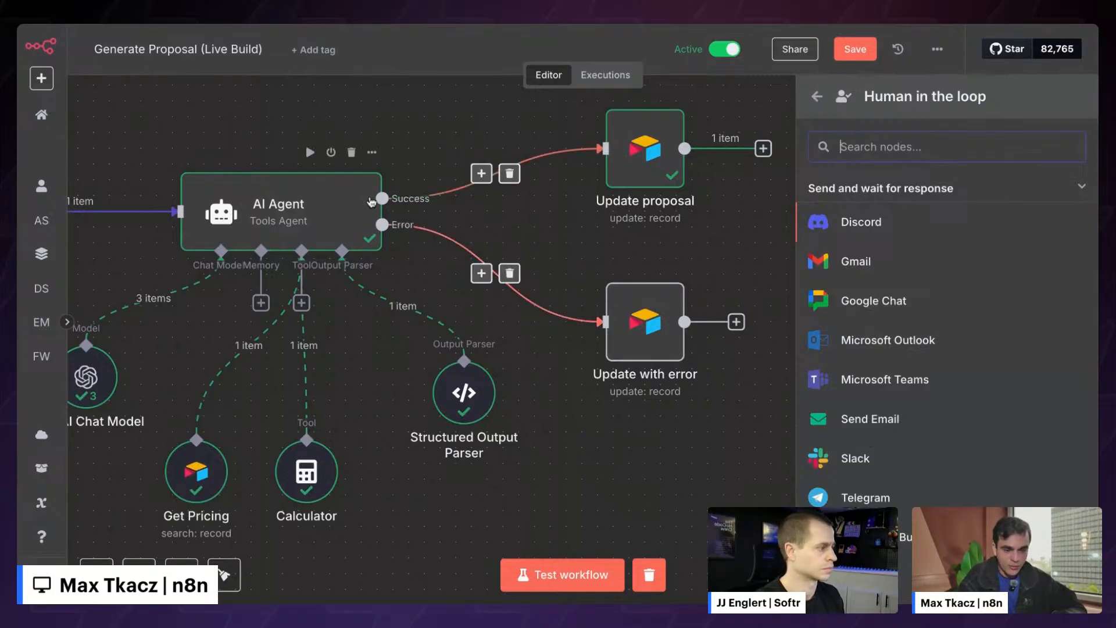
left_click_drag(382, 198, 171, 253)
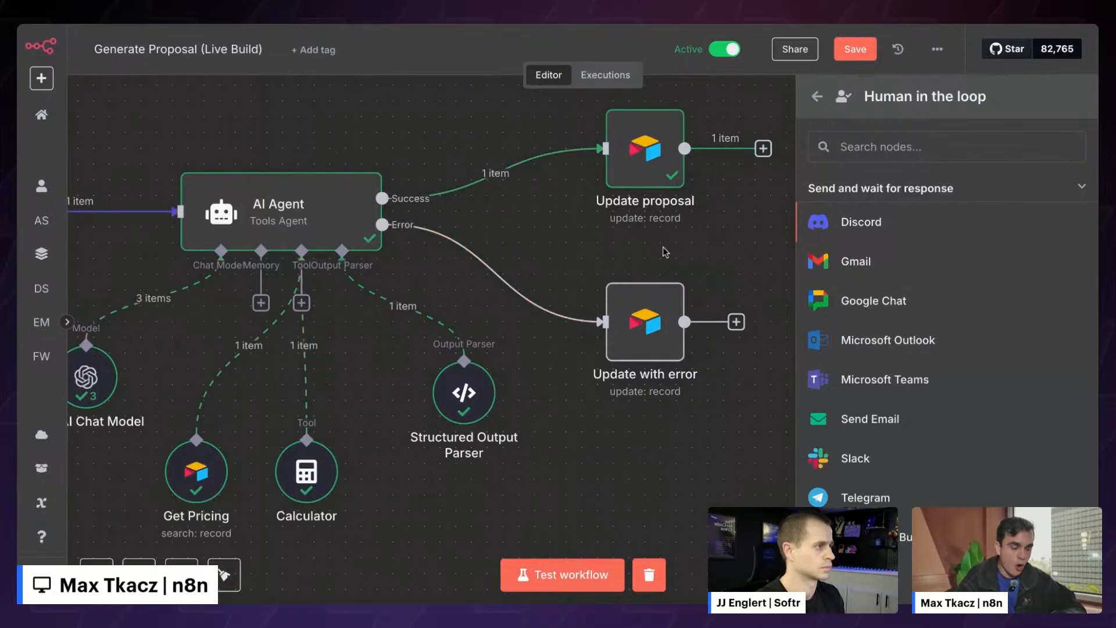
left_click(581, 261)
- Reopen the node list briefly and close it again without adding a node
scroll(580, 263, "left", 3)
scroll(582, 262, "left", 3)
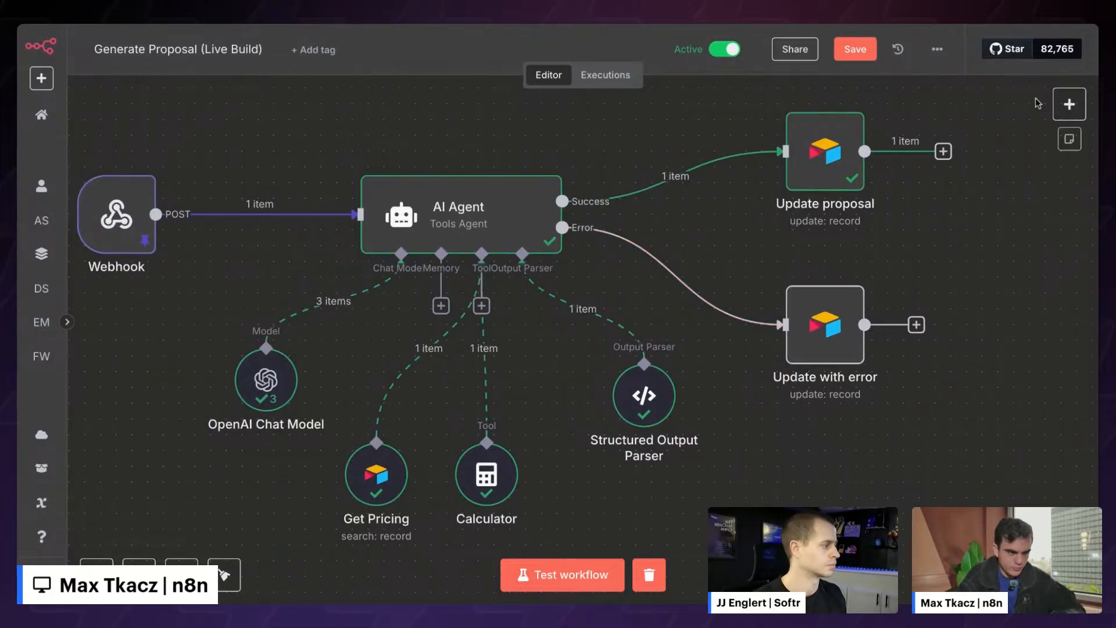
left_click(1068, 104)
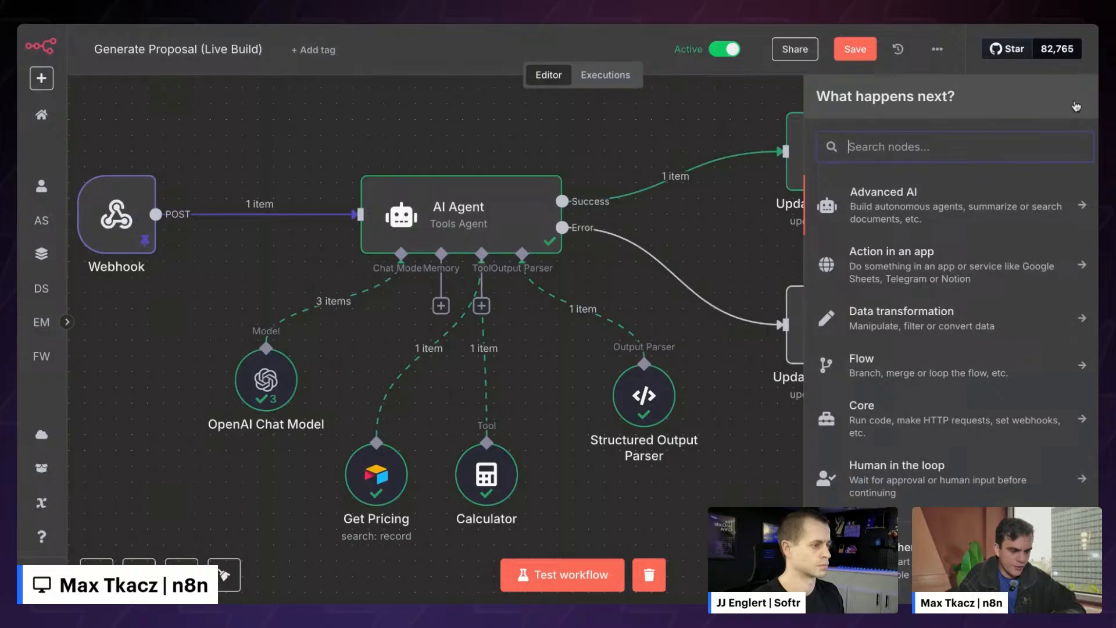
left_click(731, 119)
scroll(730, 121, "left", 1)
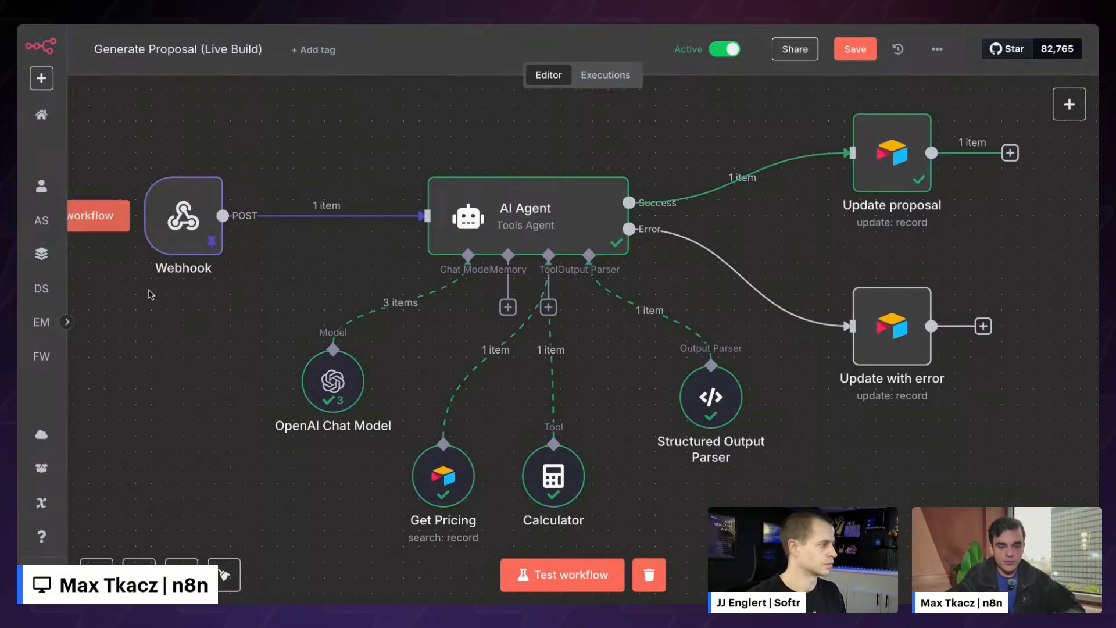
- Expand the sidebar and save the Generate Proposal (Live Build) workflow
left_click(68, 322)
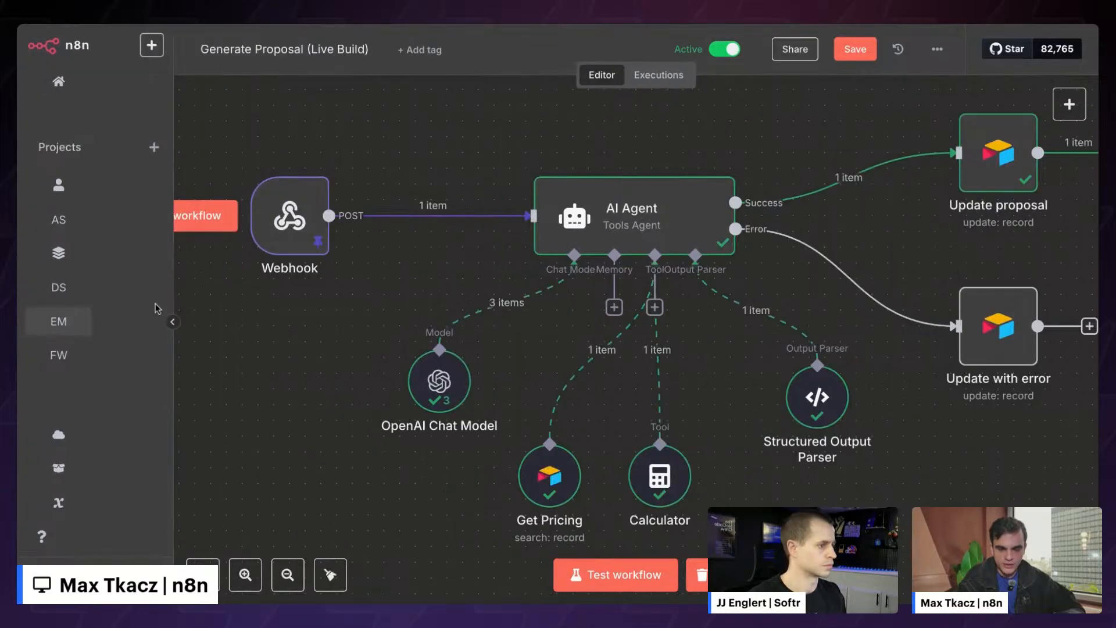
scroll(81, 302, "down", 5)
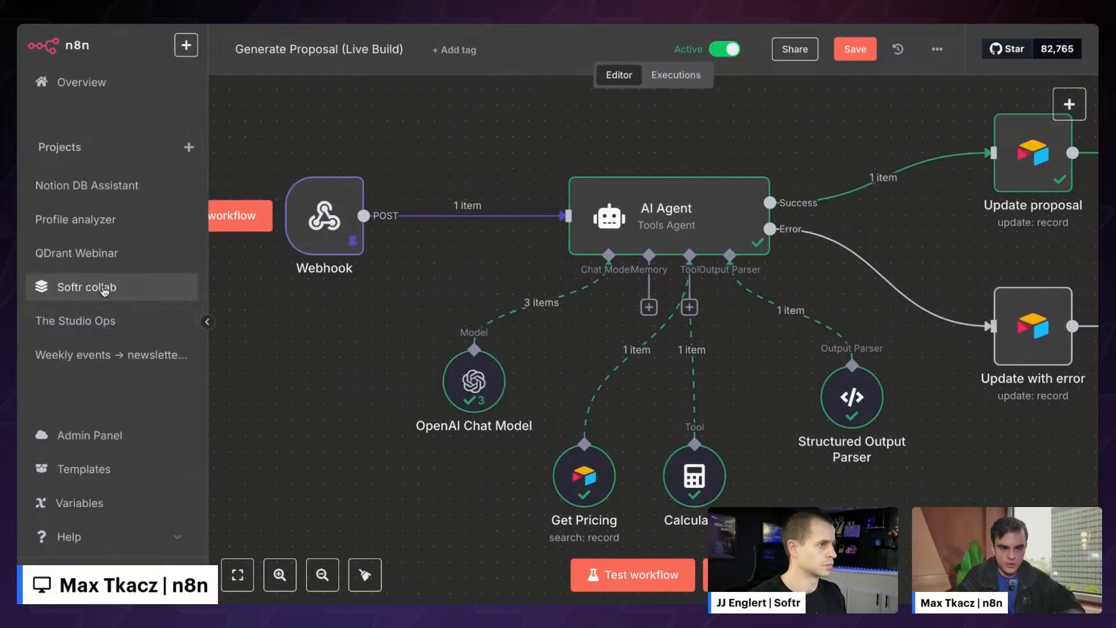
key("ctrl+s")
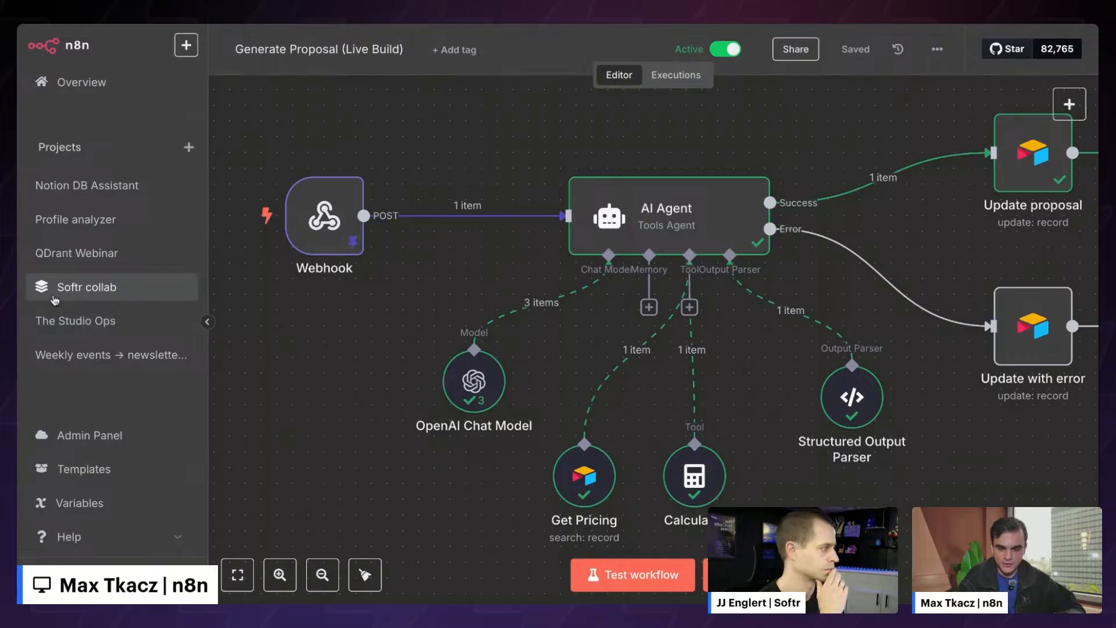
- Open the Generate Proposal Backend V2 workflow from the Softr collab project
left_click(85, 288)
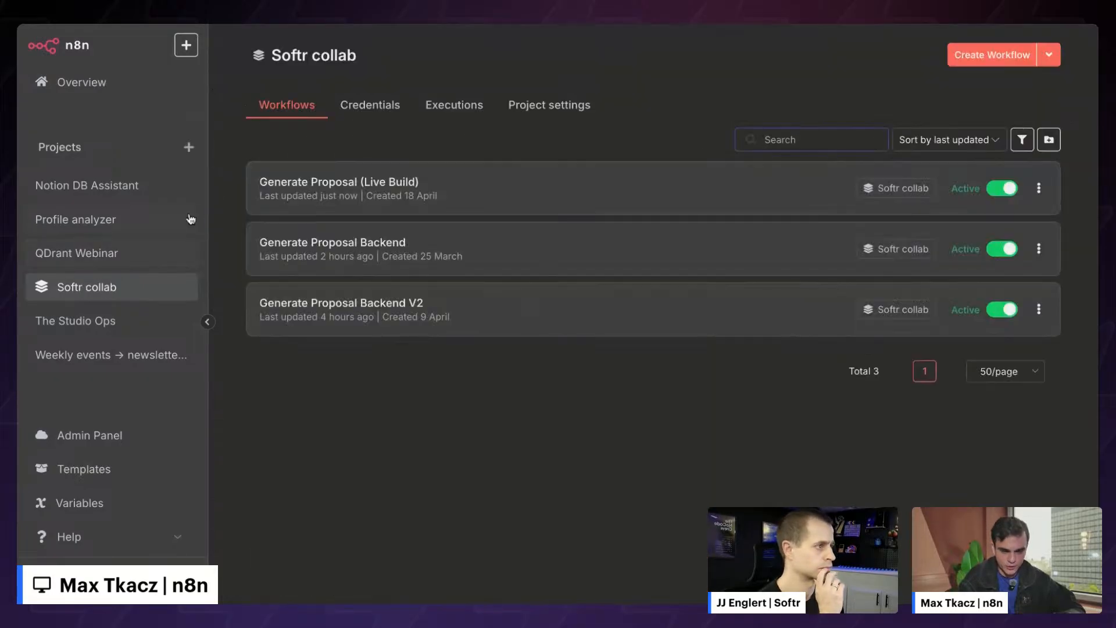
left_click(207, 322)
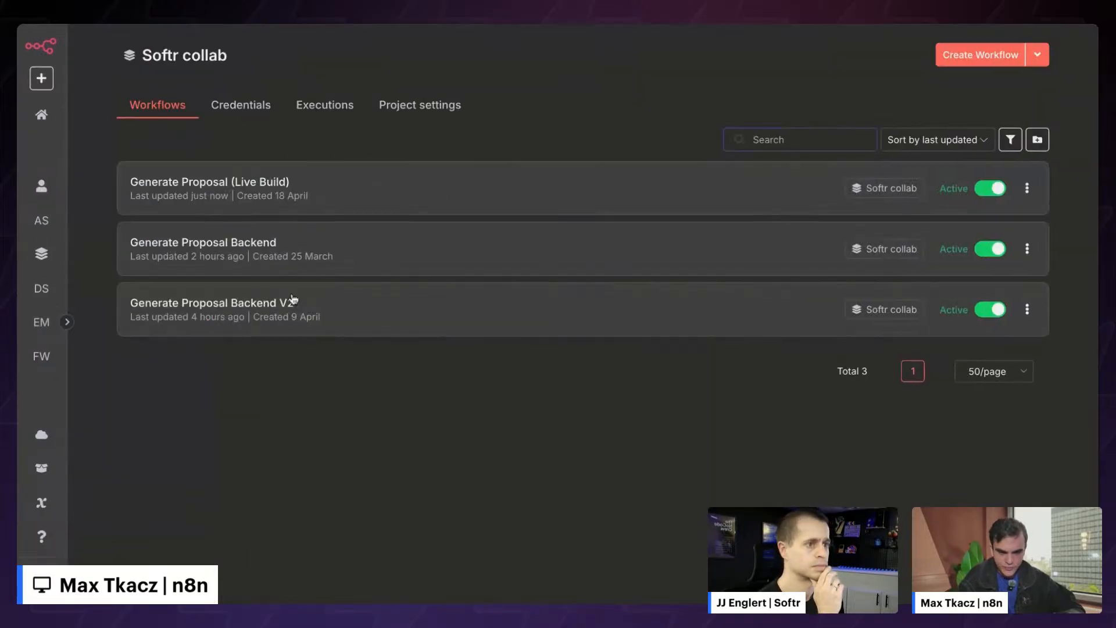
left_click(218, 305)
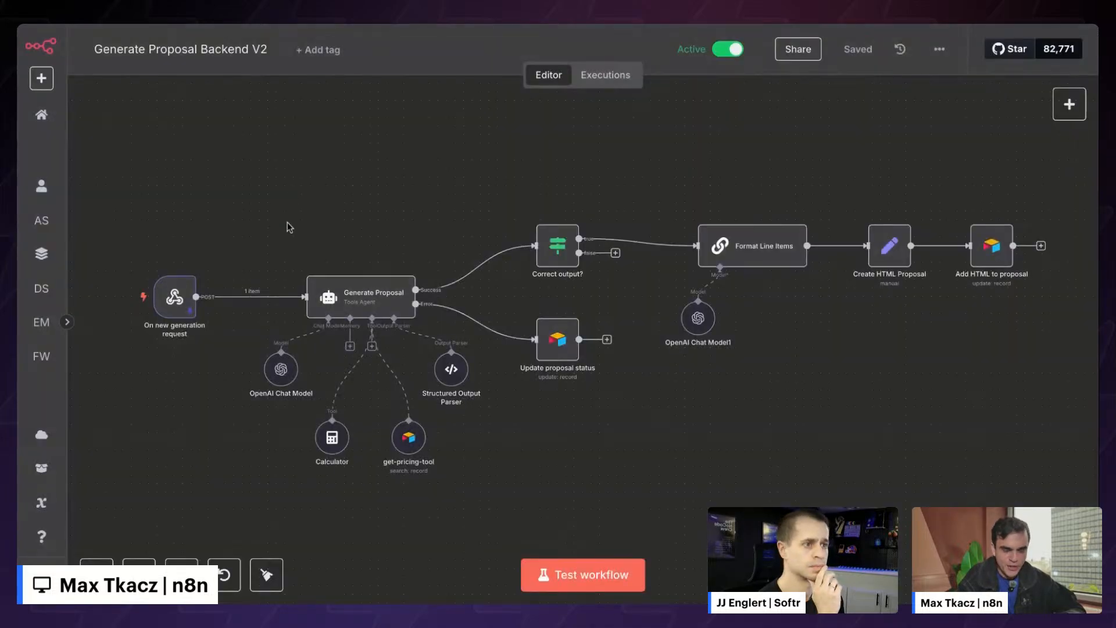
scroll(228, 411, "down", 1)
scroll(228, 411, "left", 1)
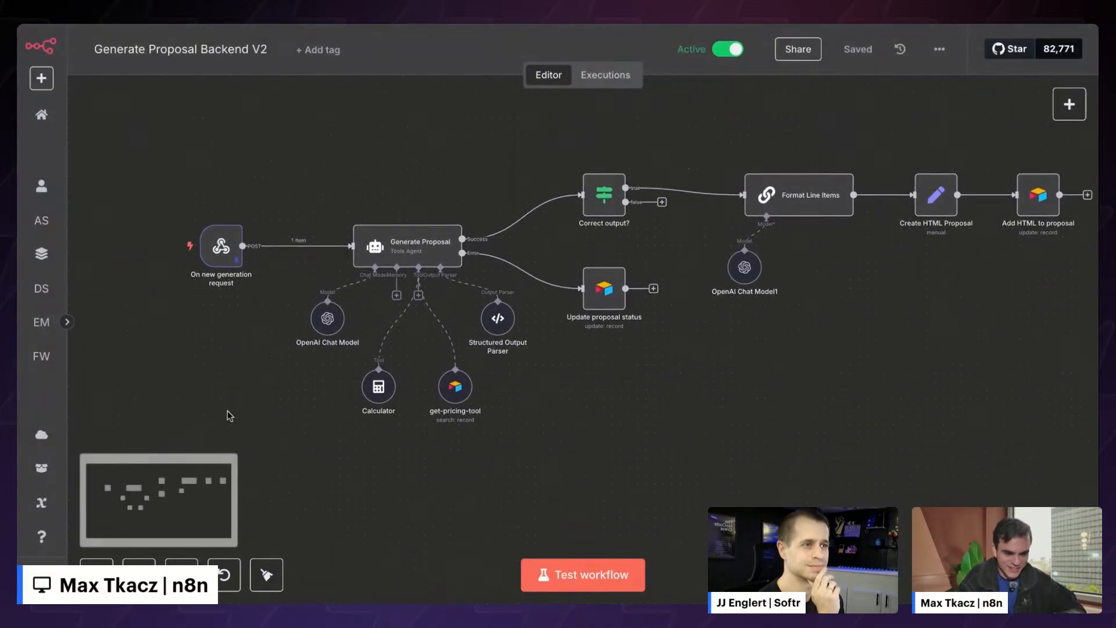
- Test-run Backend V2 and open the Generate Proposal node's $320.00 proposal output
left_click(589, 577)
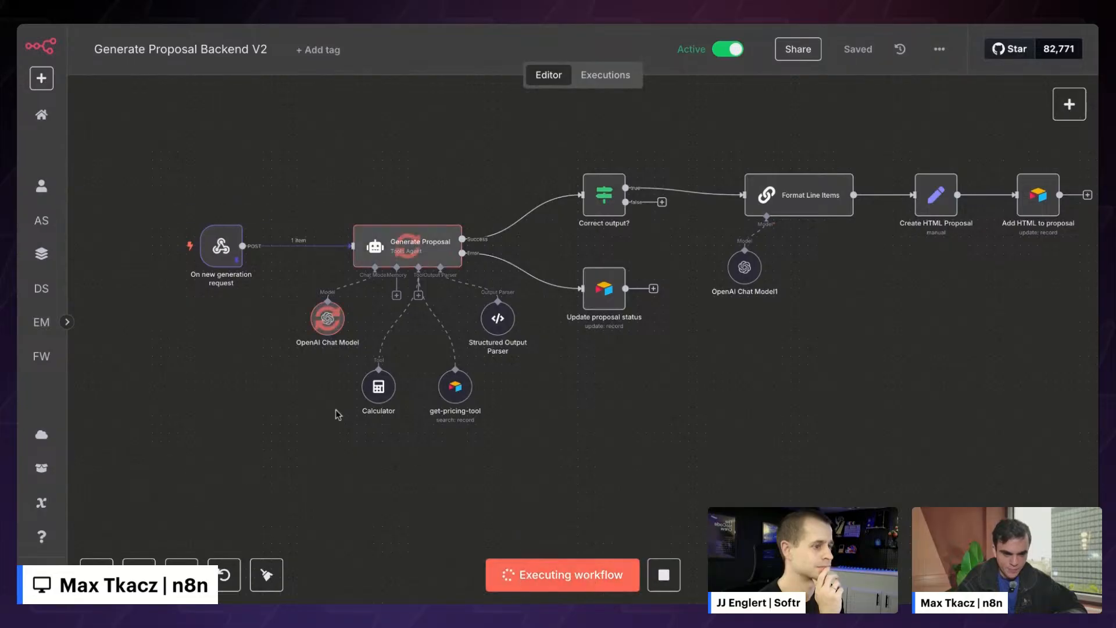
scroll(337, 414, "right", 3)
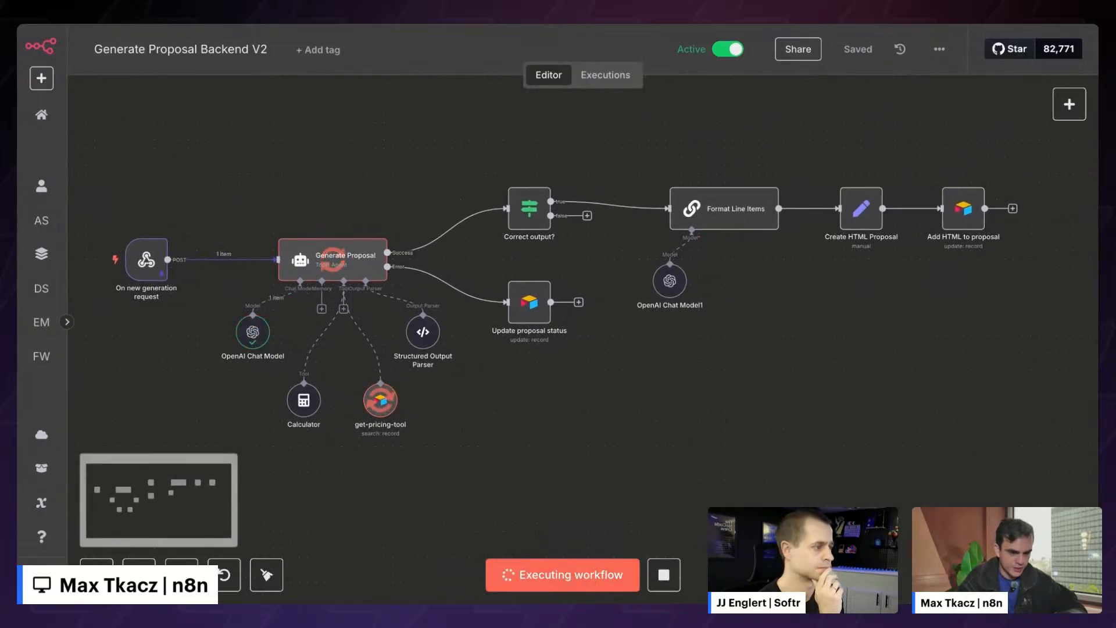
scroll(338, 414, "left", 3)
left_click(139, 574)
left_click(139, 574)
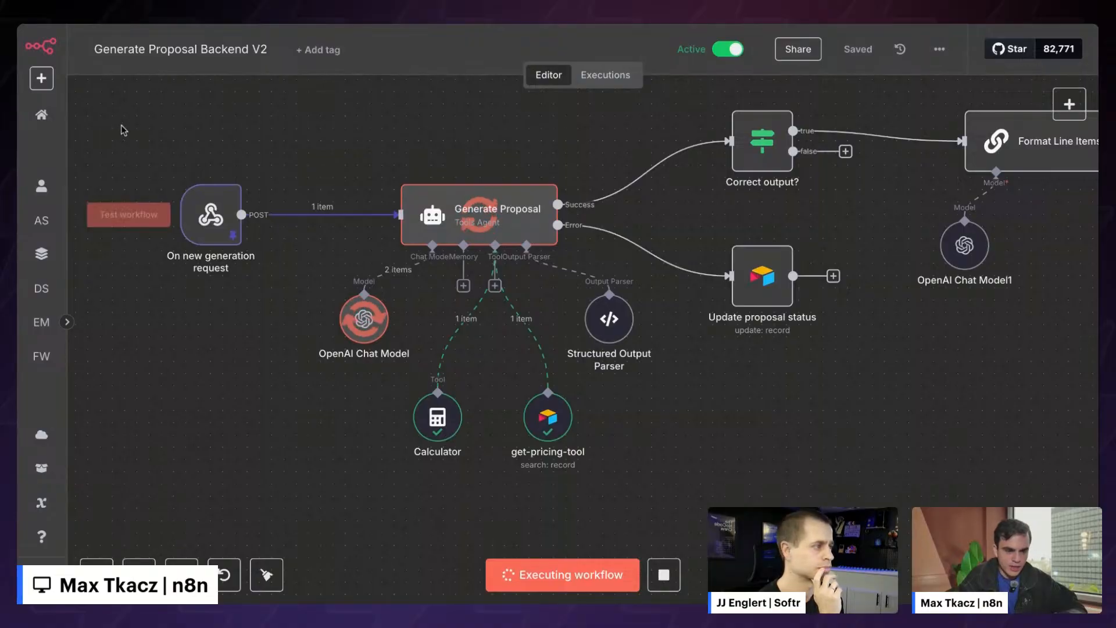
left_click_drag(128, 116, 699, 426)
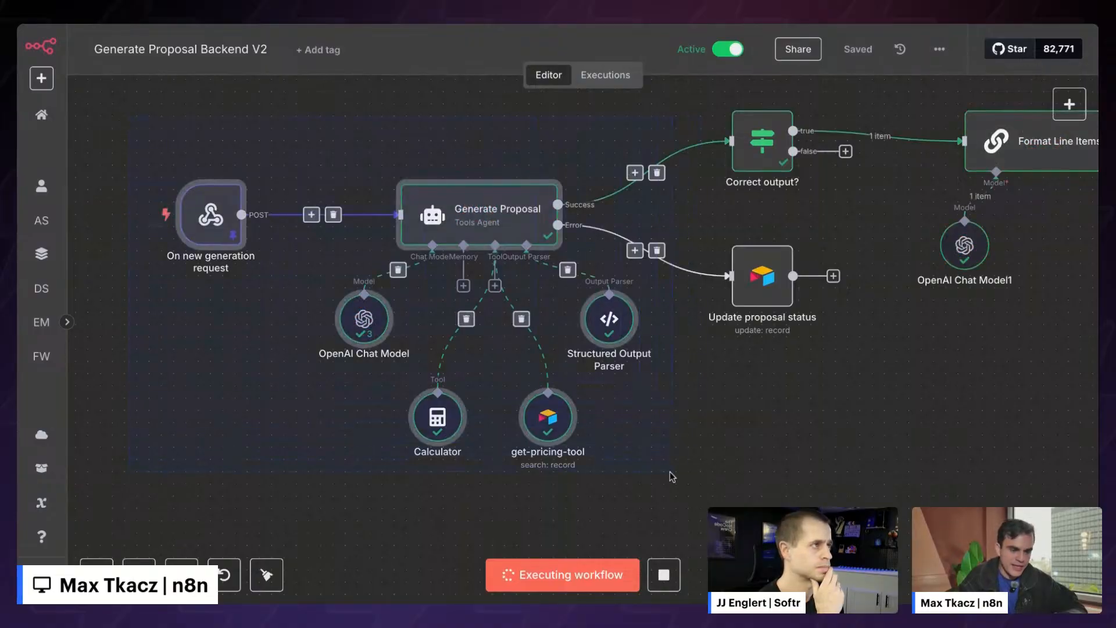
left_click(657, 483)
double_click(499, 218)
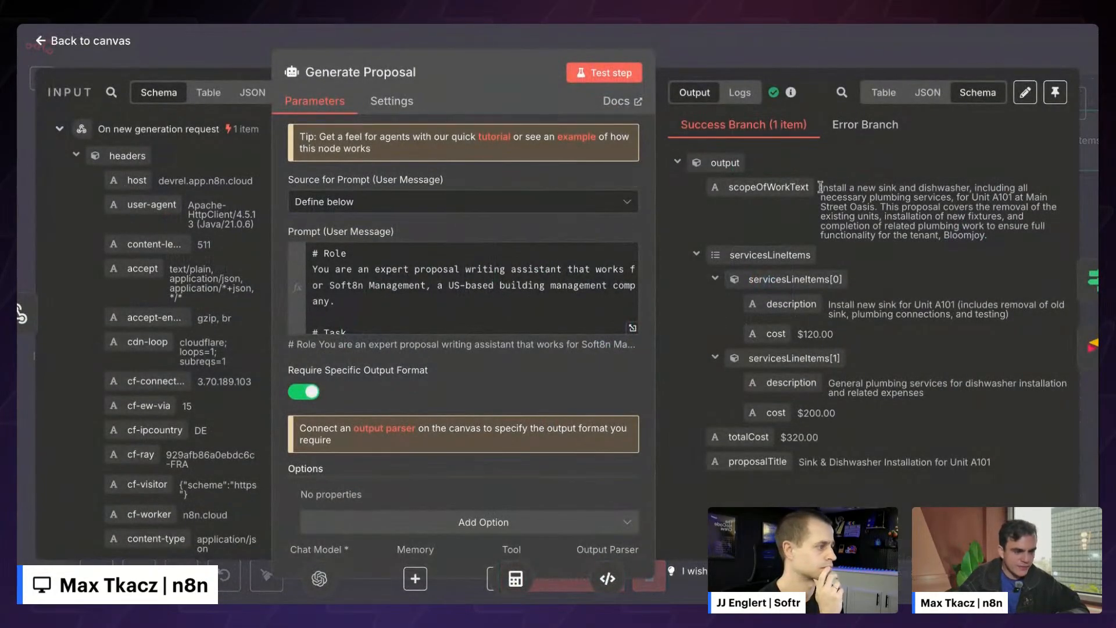
- Inspect the two servicesLineItems entries and their costs in the Generate Proposal output
left_click(696, 256)
left_click(696, 256)
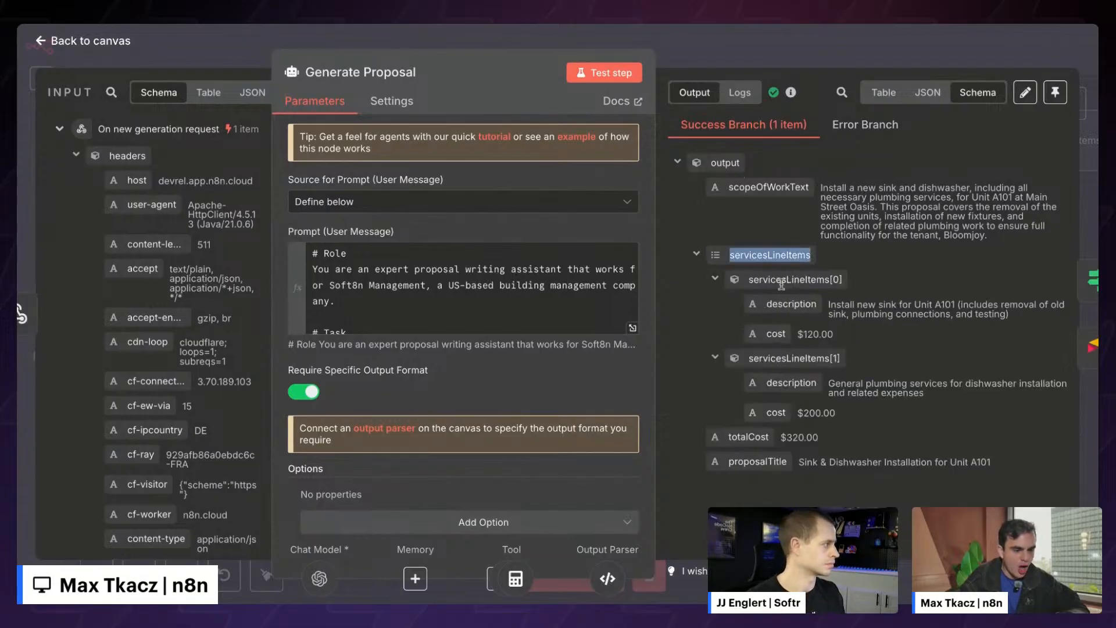
left_click_drag(858, 272, 865, 419)
left_click(865, 420)
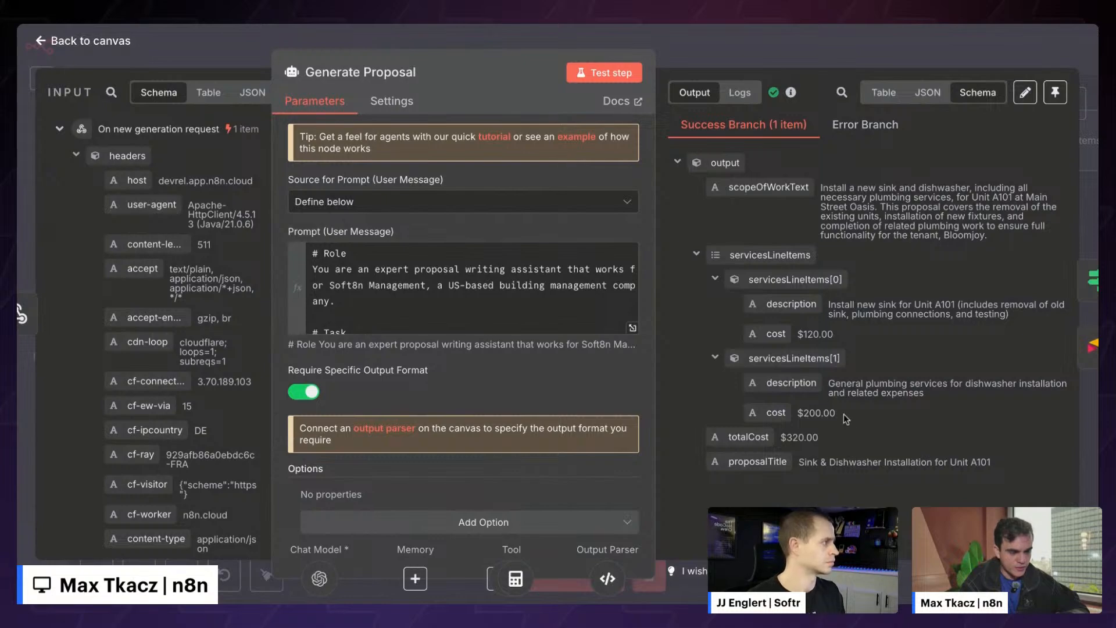
left_click_drag(753, 242, 865, 346)
left_click(865, 347)
left_click(715, 280)
left_click(715, 302)
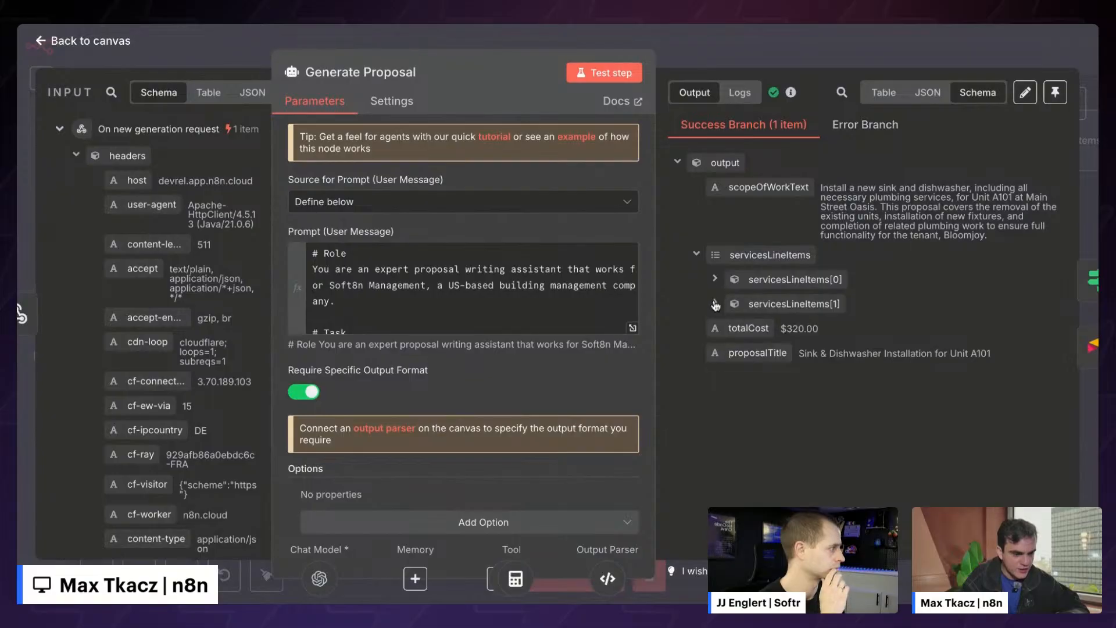
left_click(696, 255)
- Return to the canvas and open the Correct output? IF node with its three conditions
left_click(683, 44)
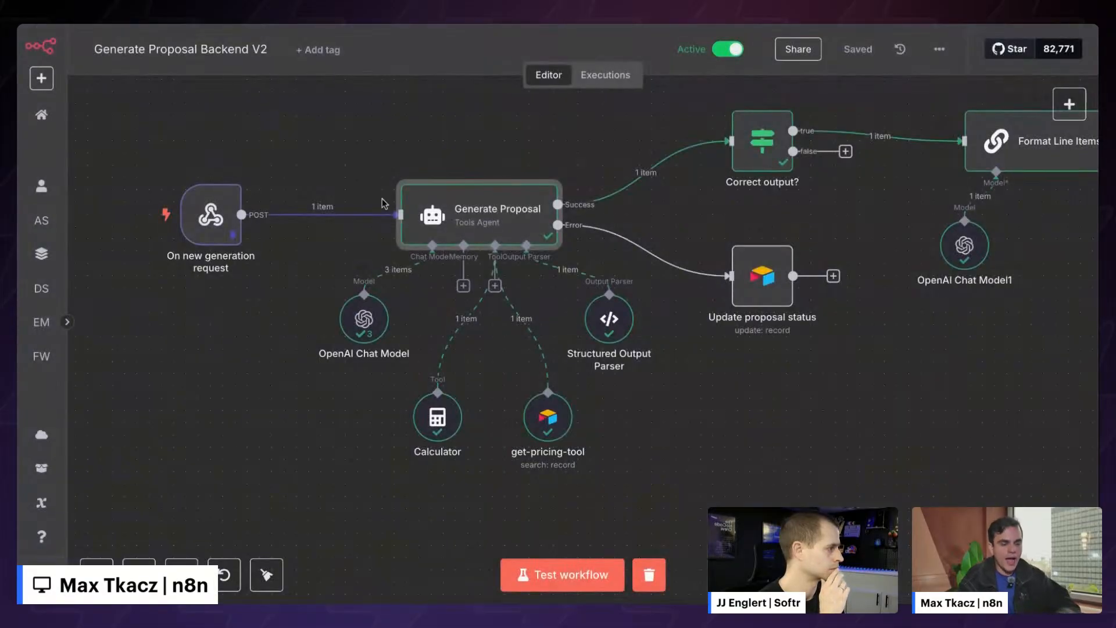
scroll(382, 202, "right", 2)
scroll(382, 202, "up", 1)
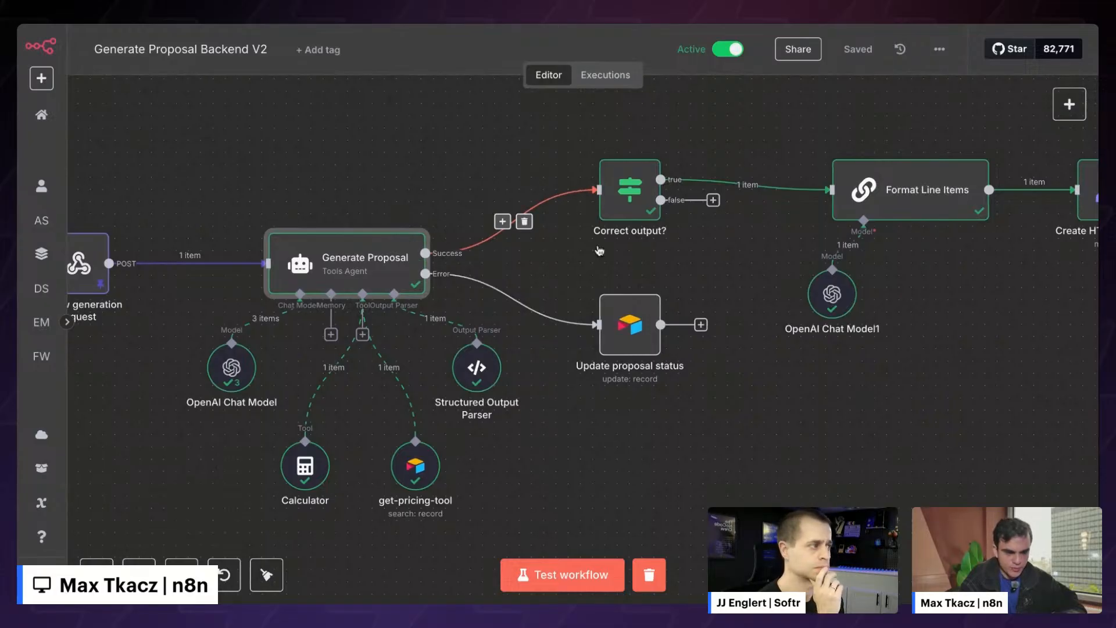
scroll(584, 209, "right", 3)
scroll(589, 230, "up", 1)
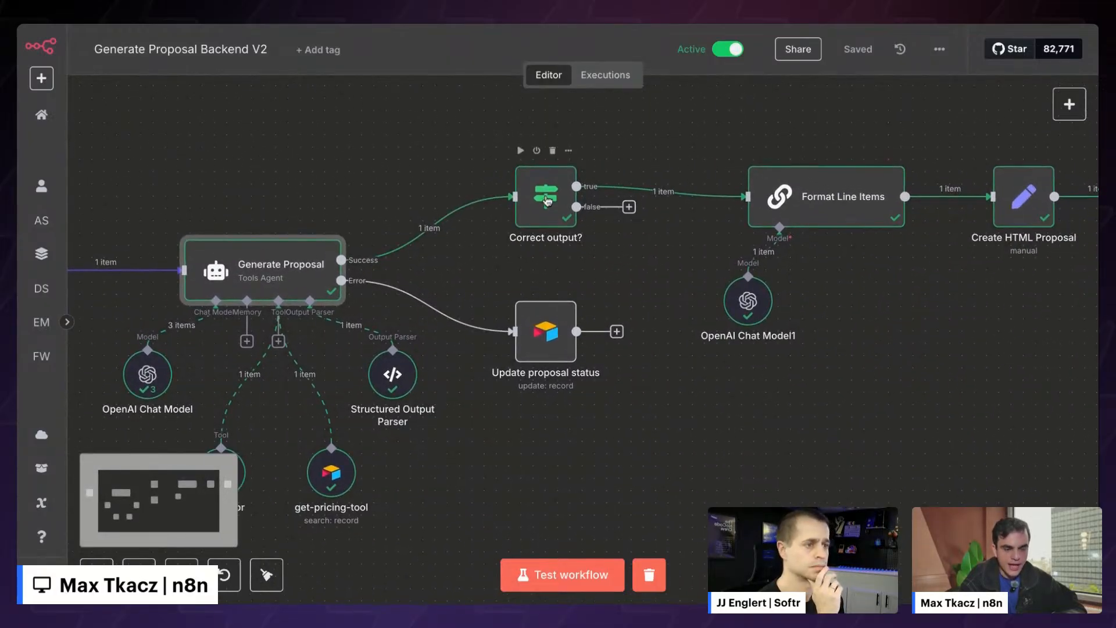
double_click(546, 201)
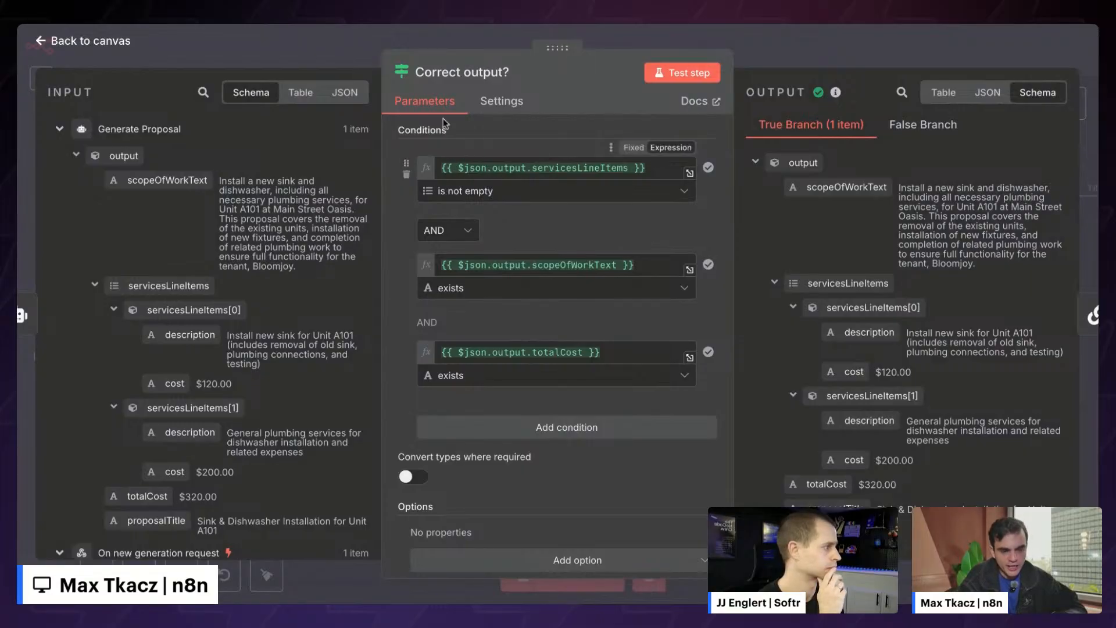
- Review the first servicesLineItems condition and what reaches the False Branch
left_click(584, 167)
double_click(585, 168)
left_click(588, 153)
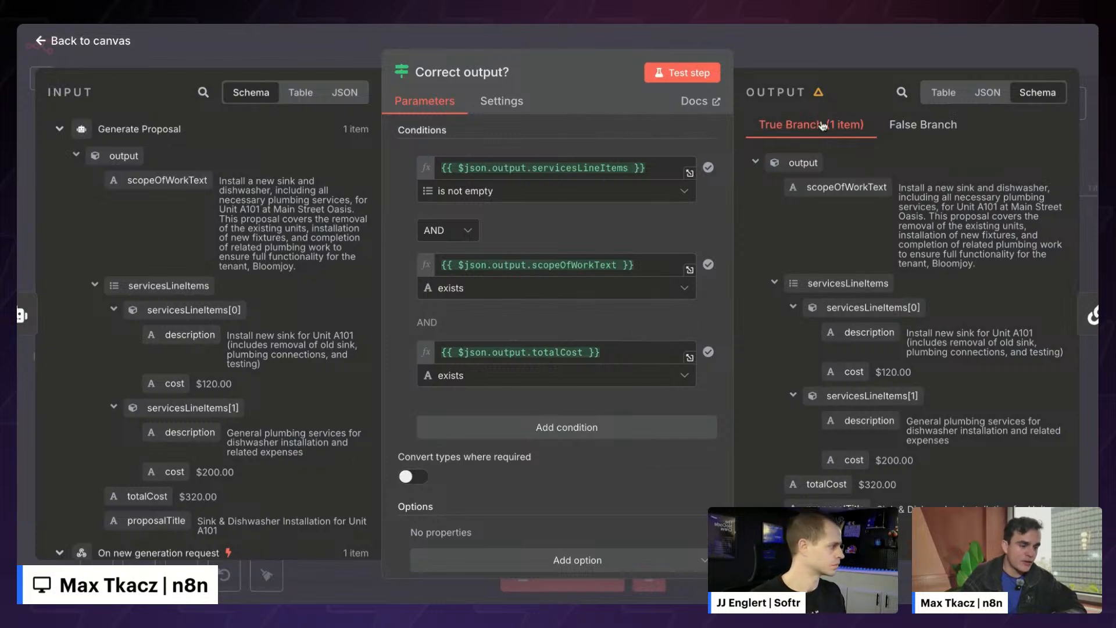
left_click(915, 126)
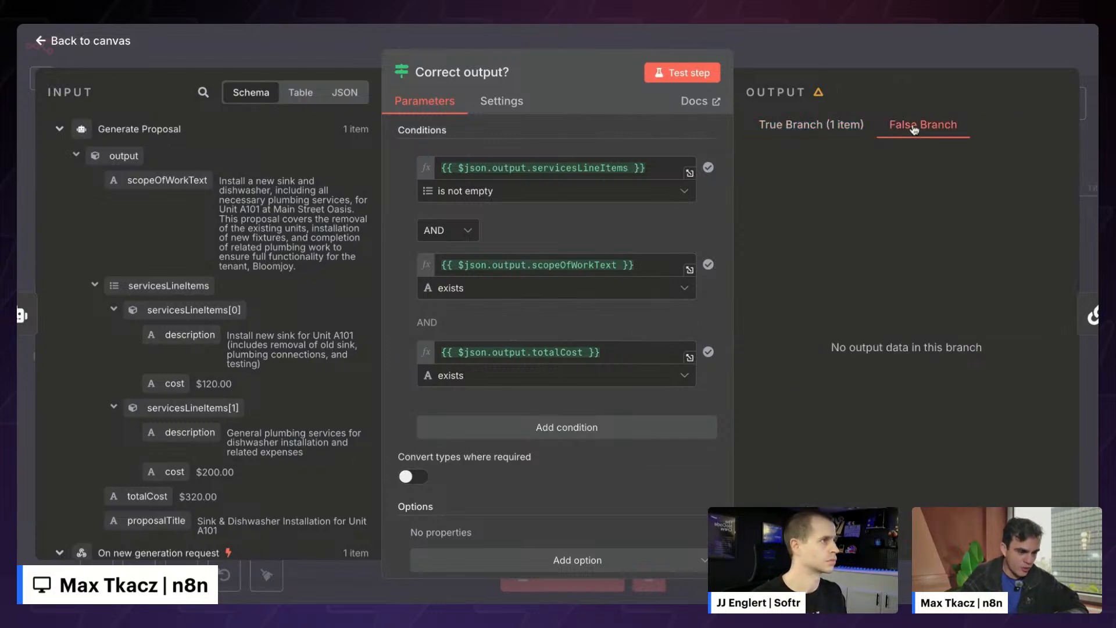
- Connect the Correct output? false branch to Update proposal status and review that node
left_click(788, 59)
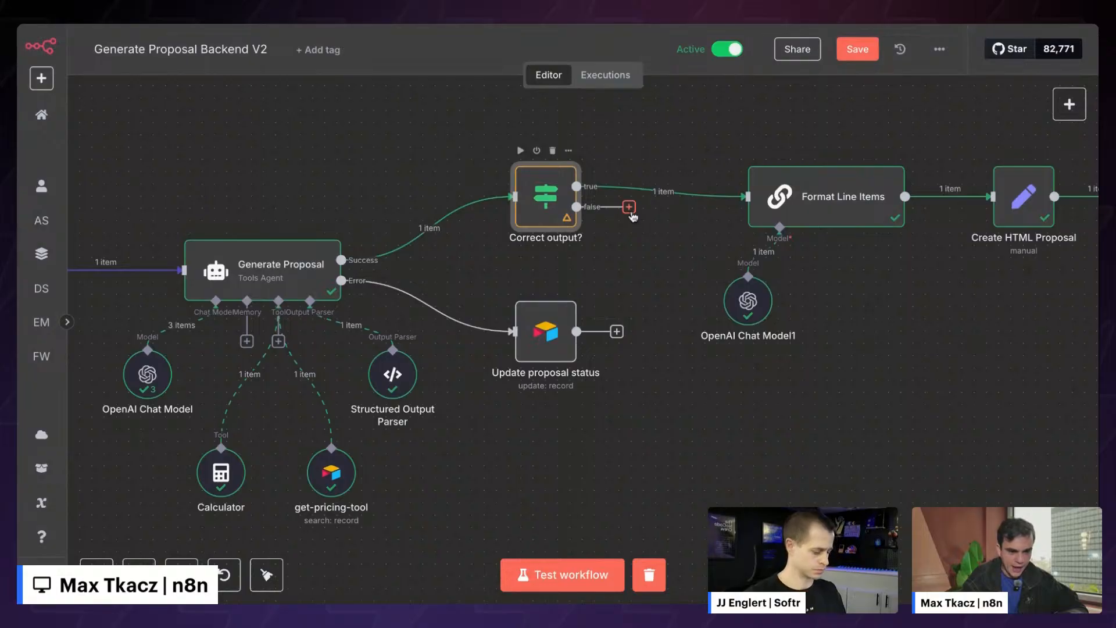
left_click_drag(633, 216, 665, 403)
double_click(666, 403)
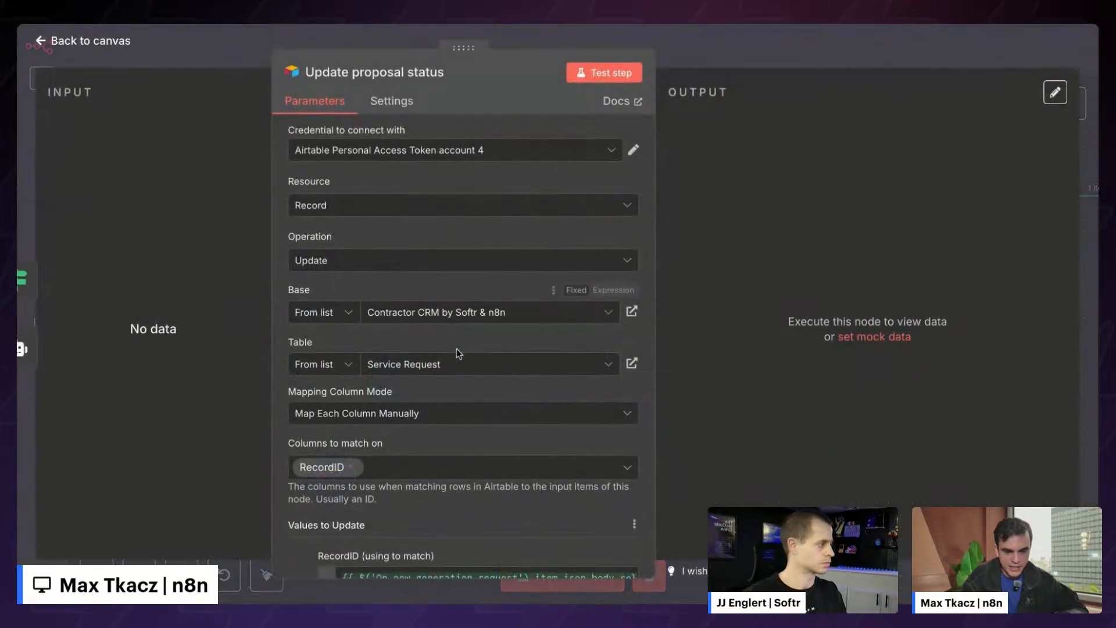
scroll(278, 386, "down", 5)
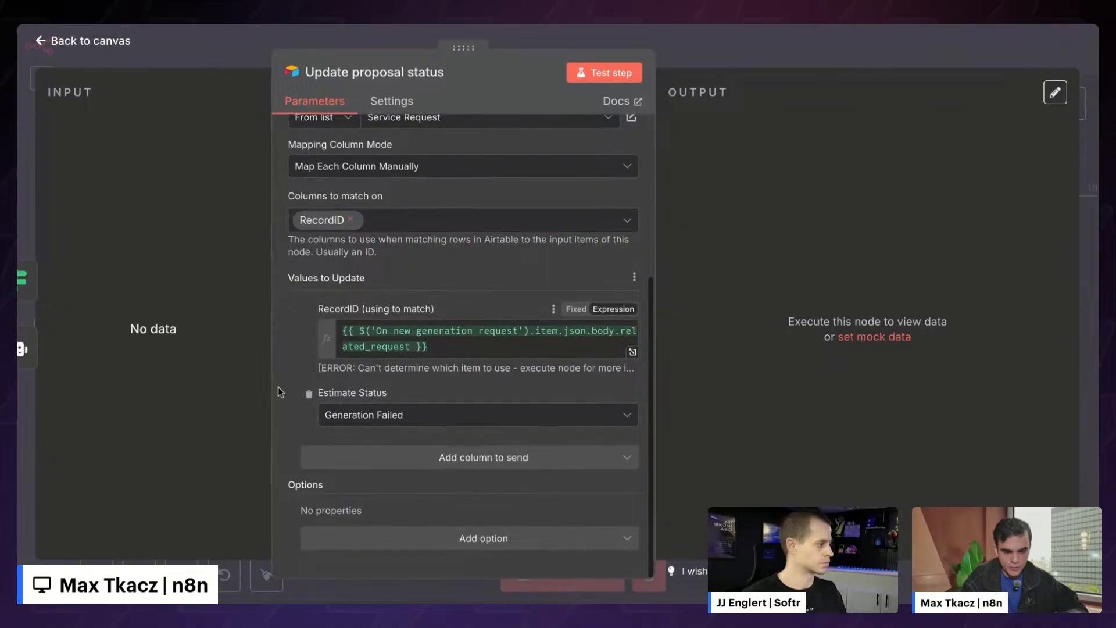
left_click(663, 49)
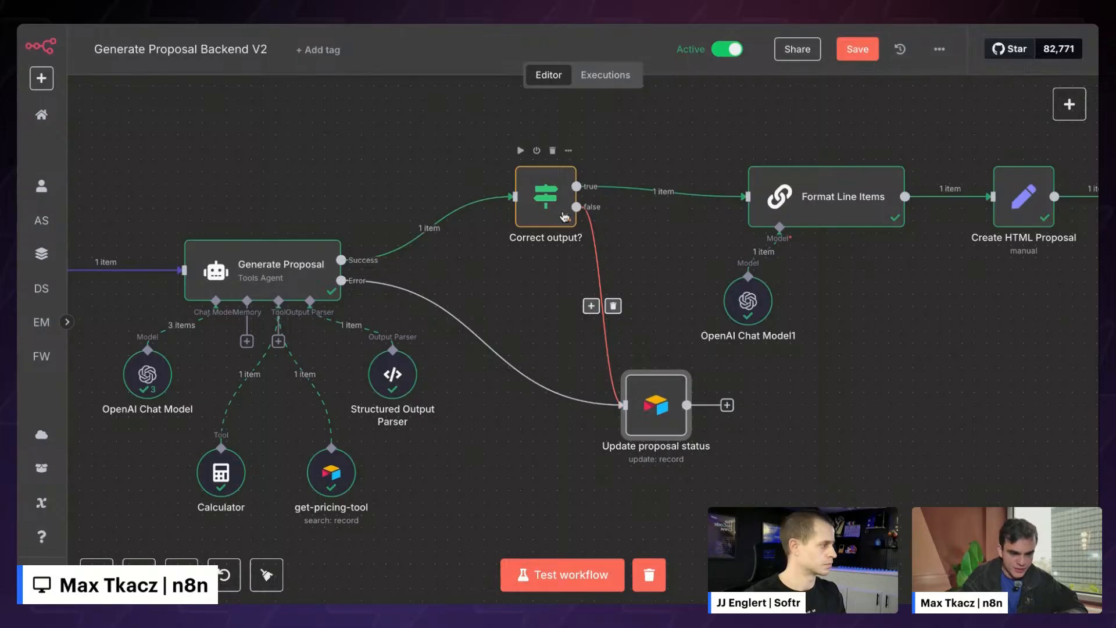
- Pan across the canvas to Format Line Items and open its settings
scroll(532, 354, "right", 5)
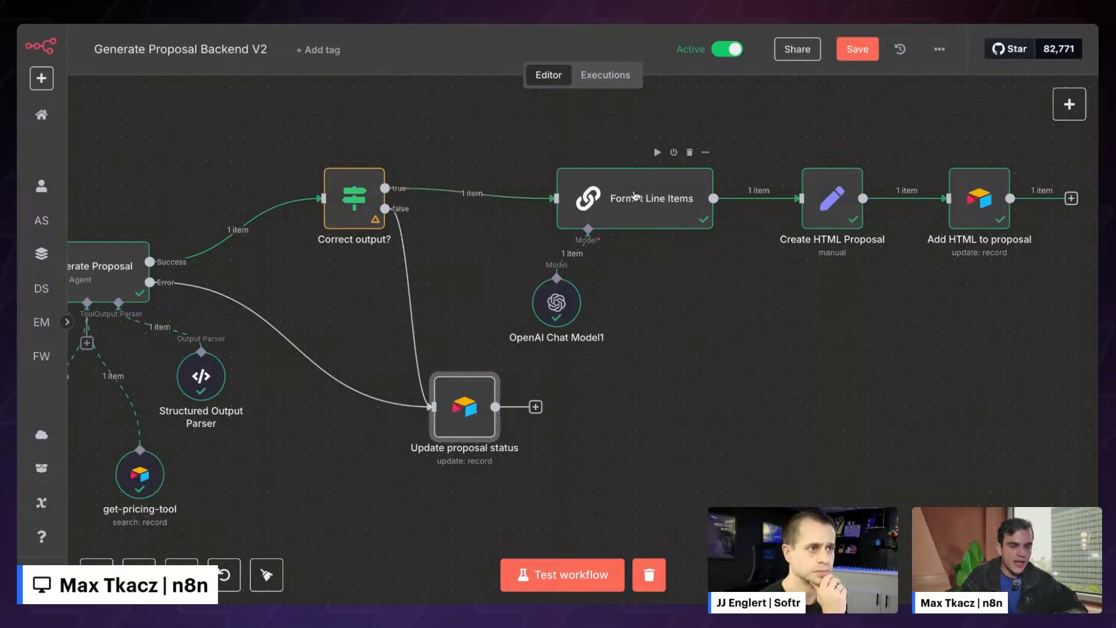
scroll(639, 199, "right", 2)
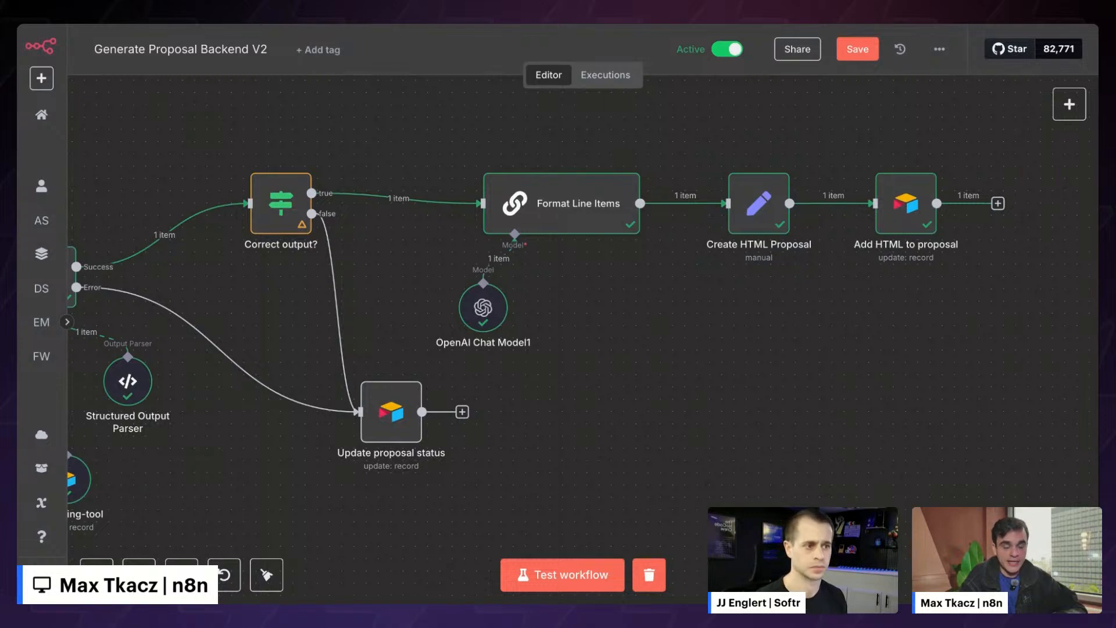
scroll(558, 203, "right", 1)
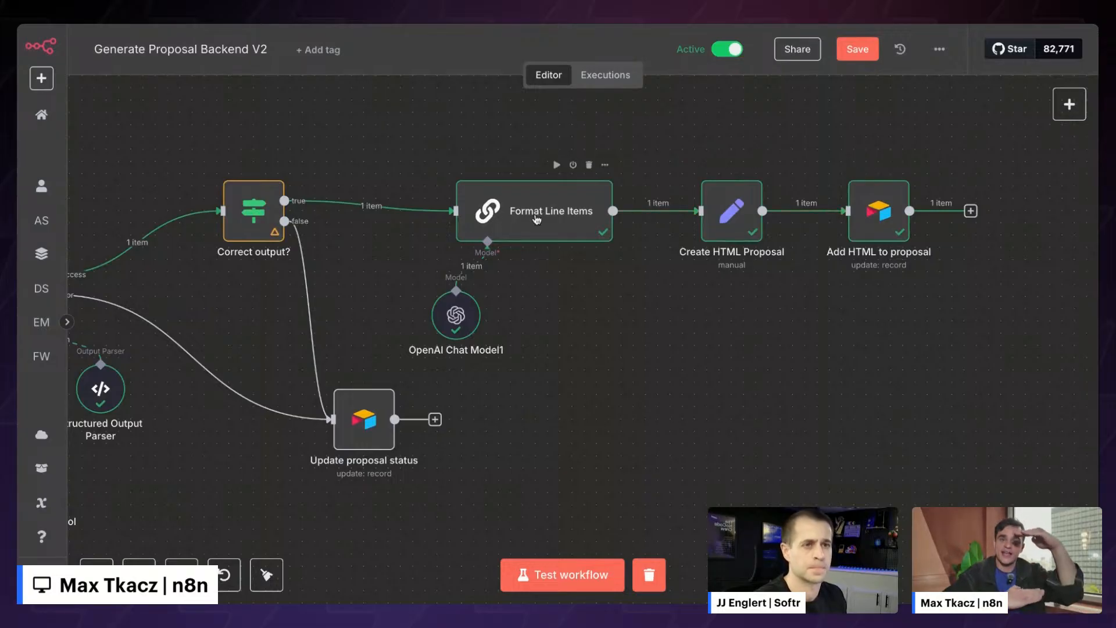
double_click(533, 223)
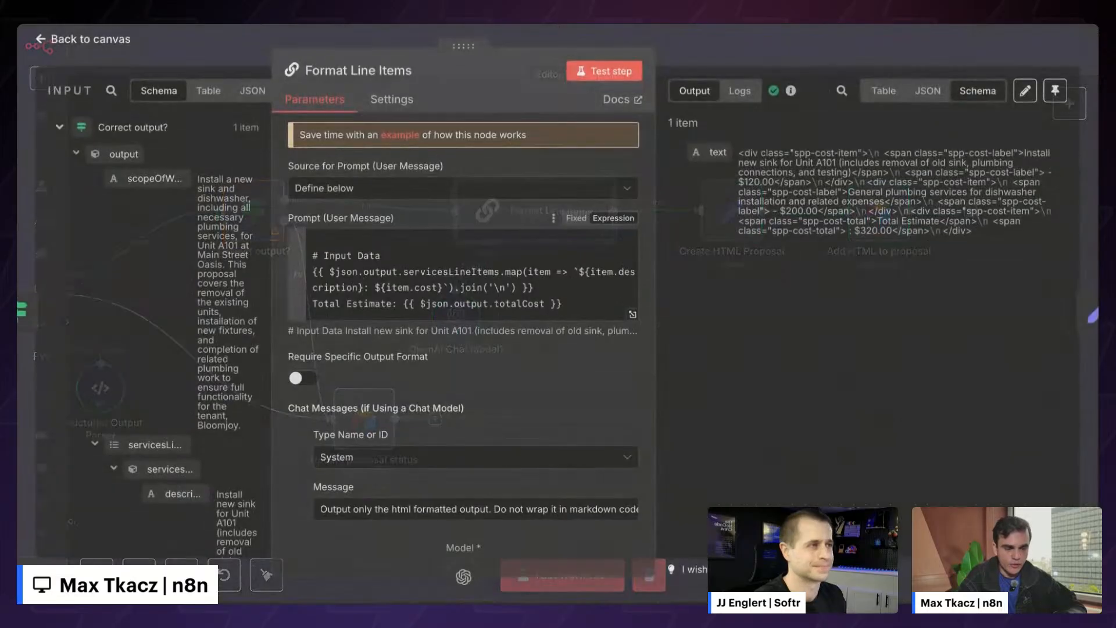
- Preview the Format Line Items prompt result ($120.00 + $200.00) and expand it into the full expression editor
left_click(397, 243)
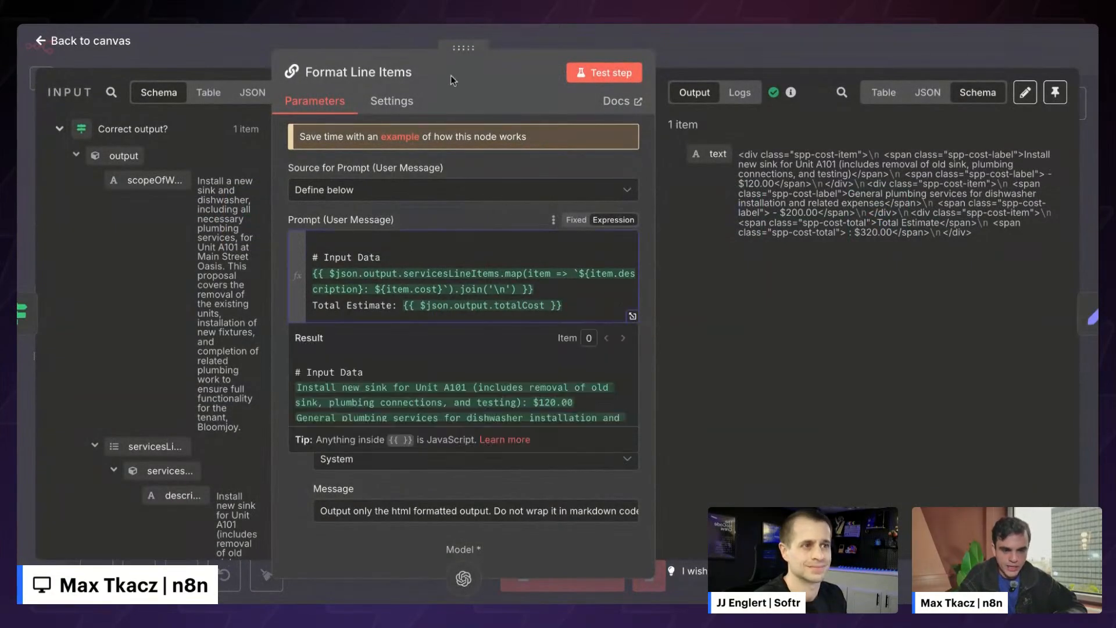
left_click(451, 75)
left_click(235, 56)
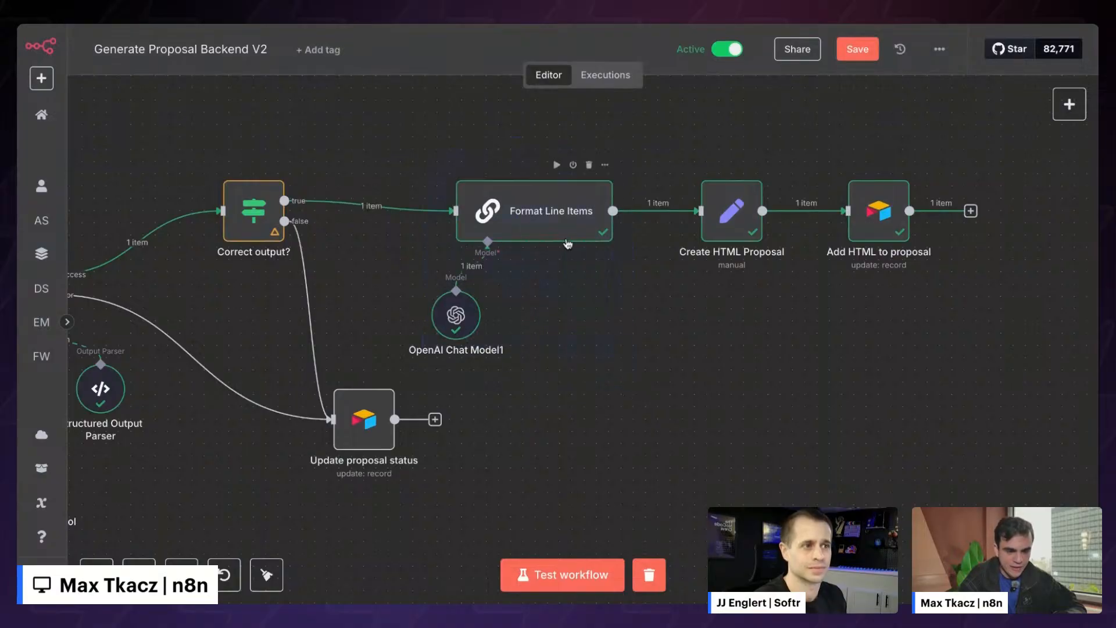
scroll(639, 329, "left", 6)
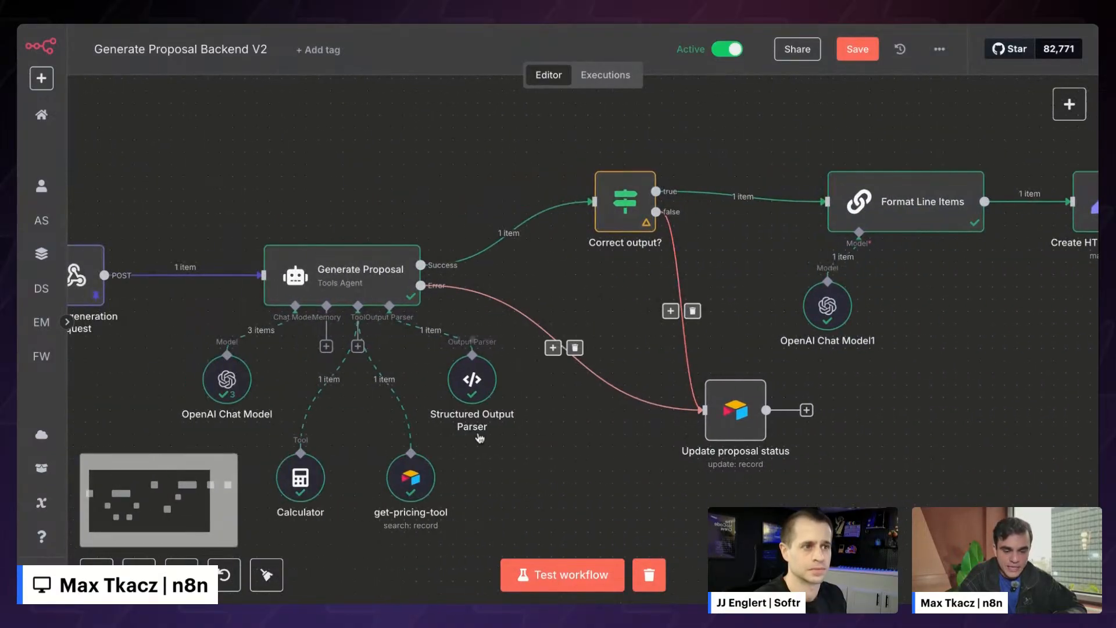
scroll(315, 241, "right", 7)
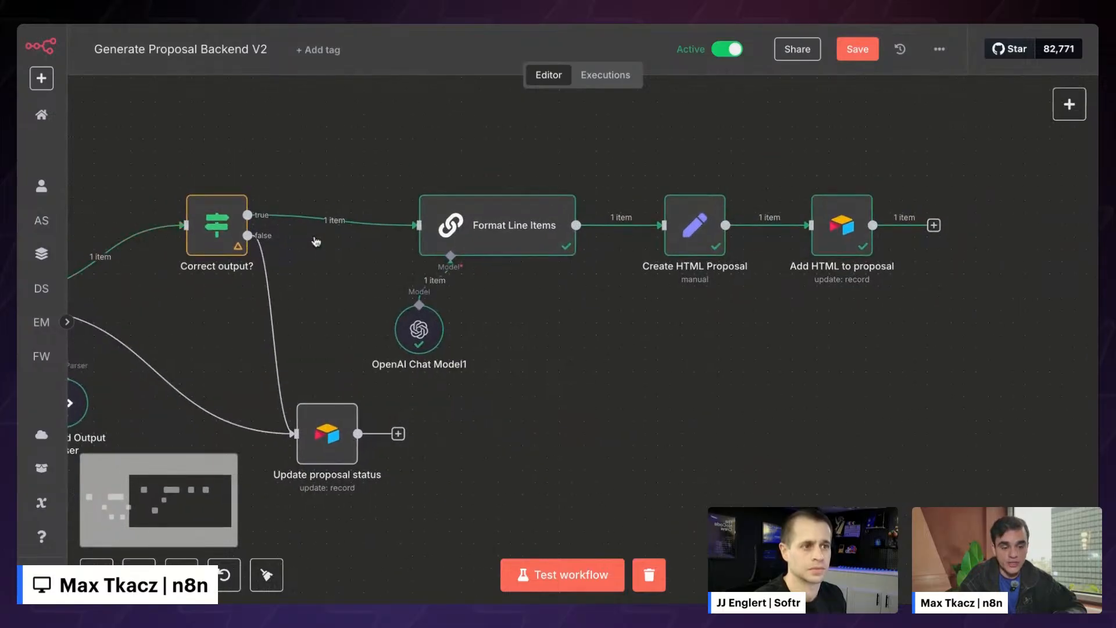
double_click(498, 225)
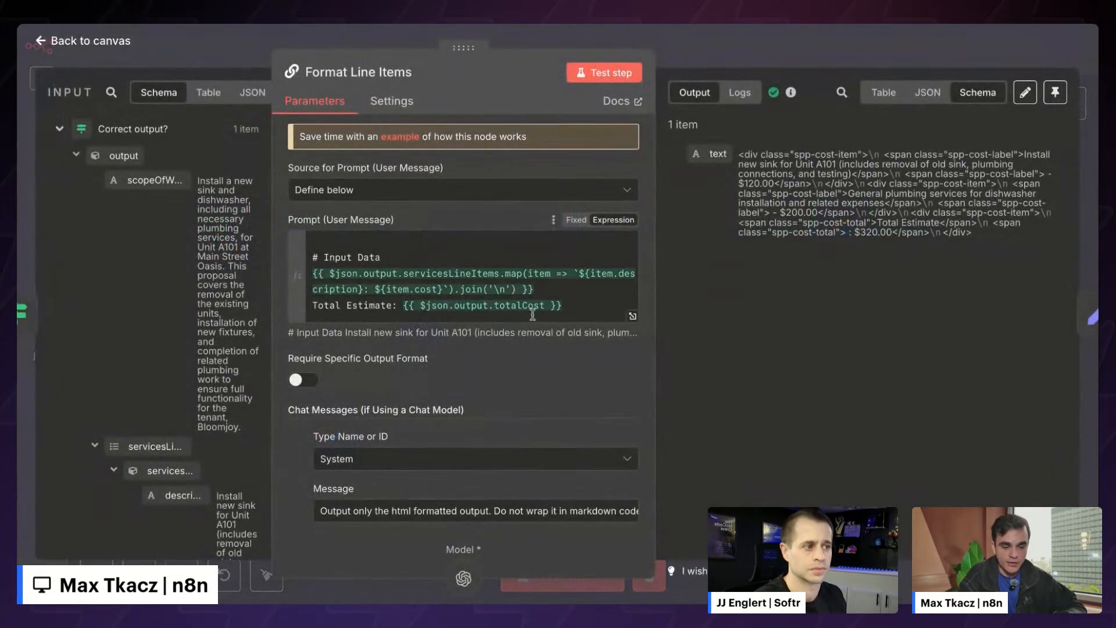
left_click(392, 245)
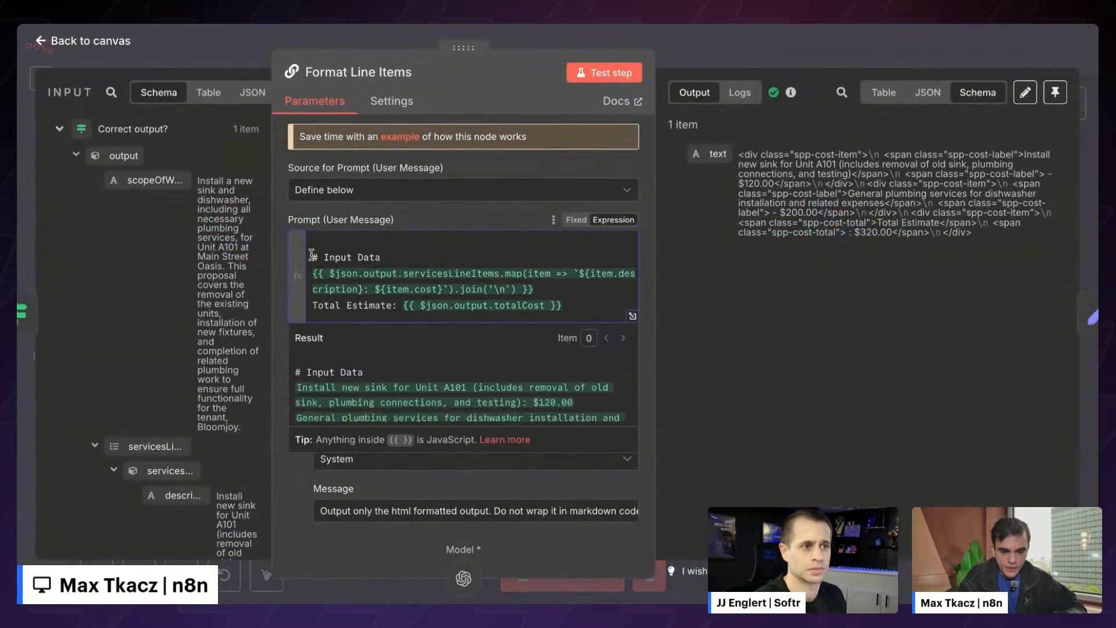
scroll(312, 256, "down", 1)
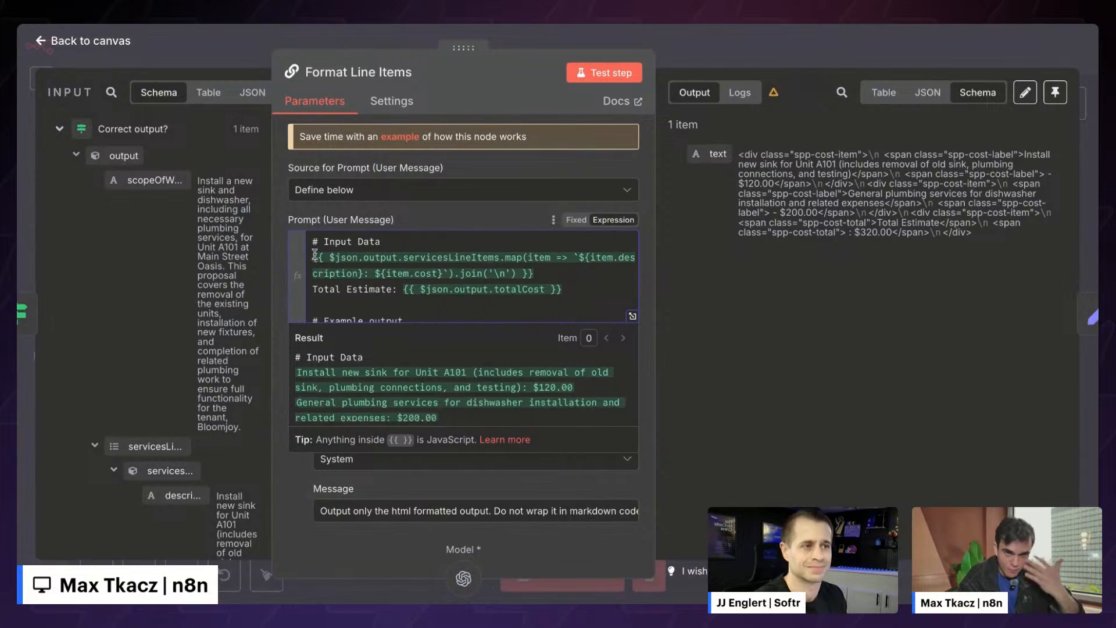
left_click(374, 246)
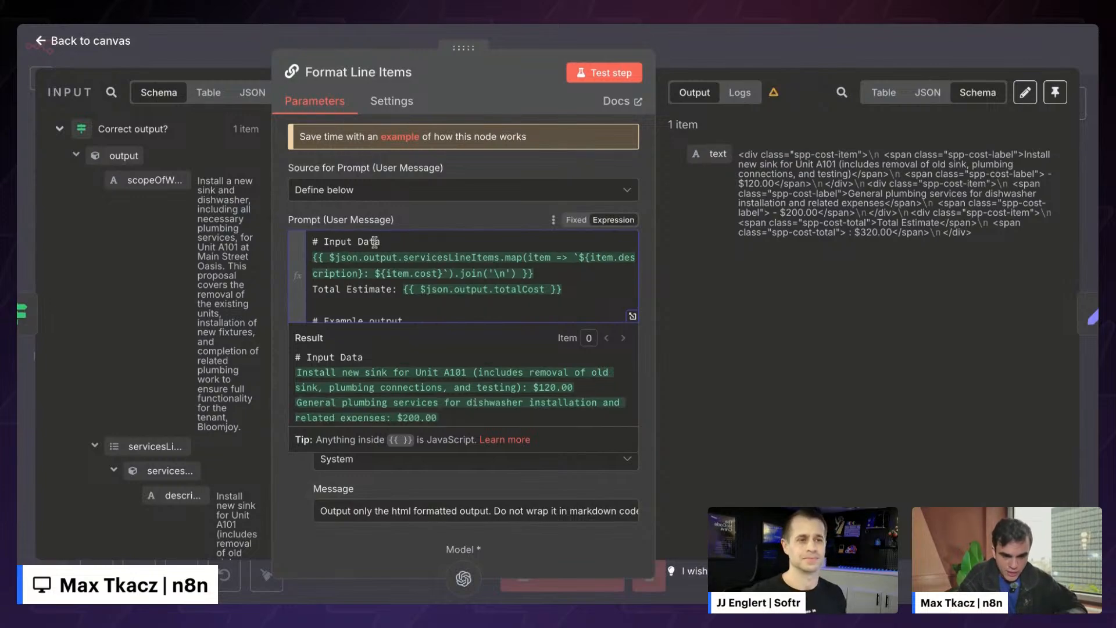
left_click(632, 316)
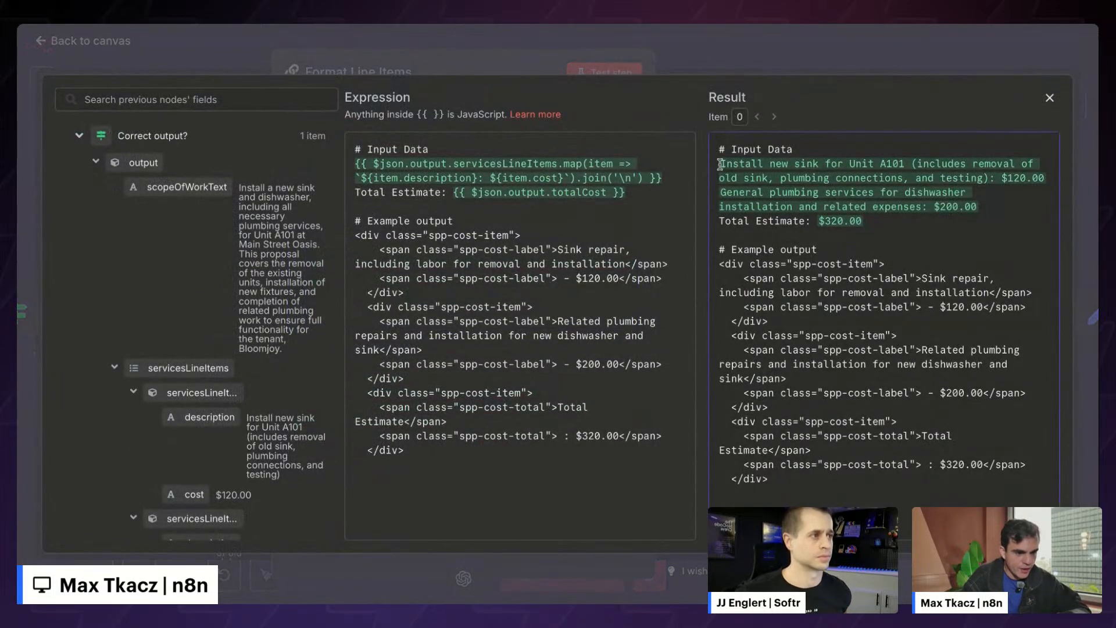
- Inspect the two evaluated line-item lines and the Correct output? input fields
left_click_drag(721, 165, 996, 204)
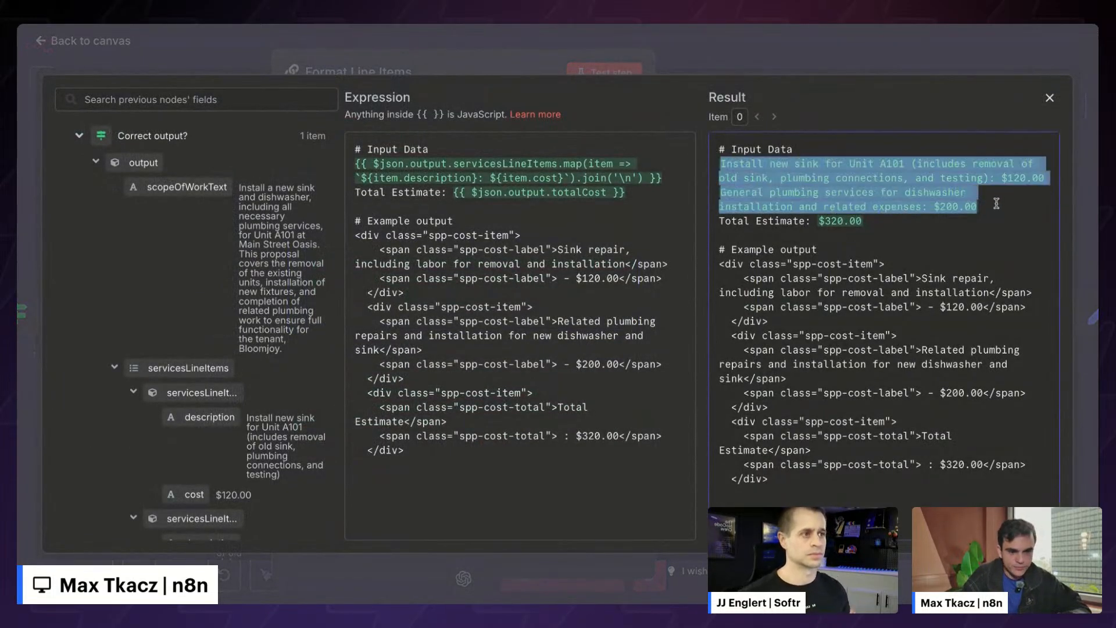
left_click(996, 203)
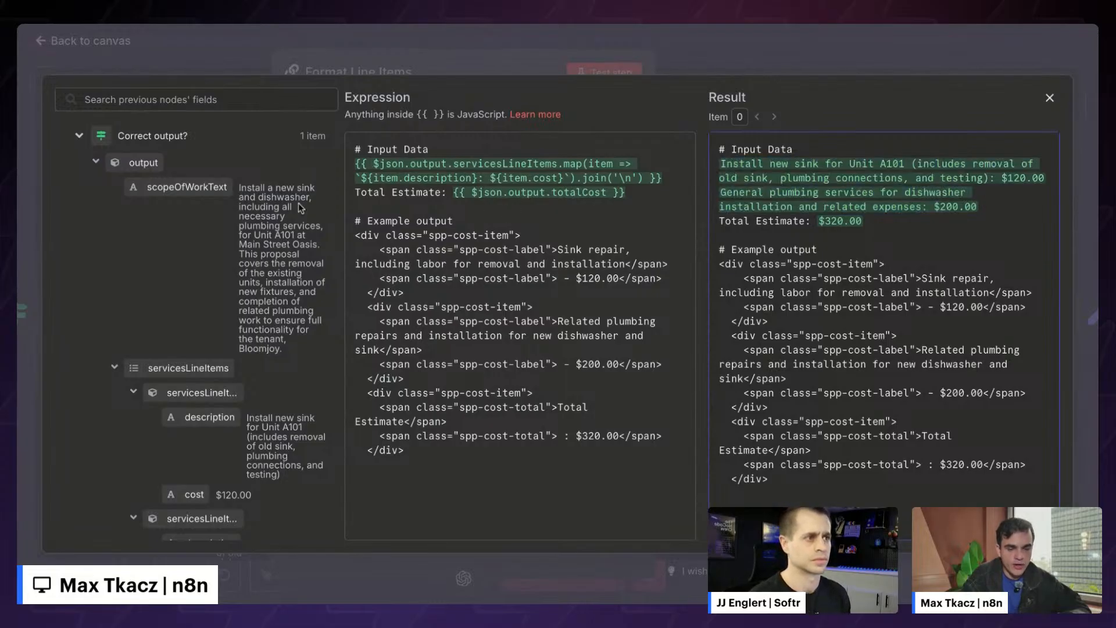
left_click(96, 160)
left_click(96, 160)
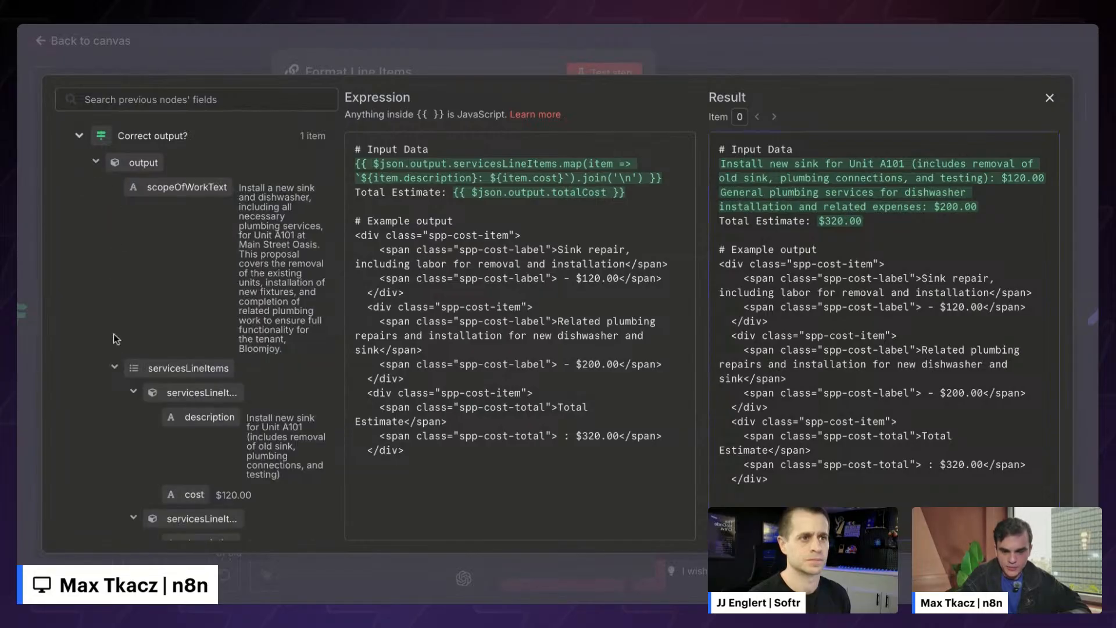
scroll(124, 379, "down", 3)
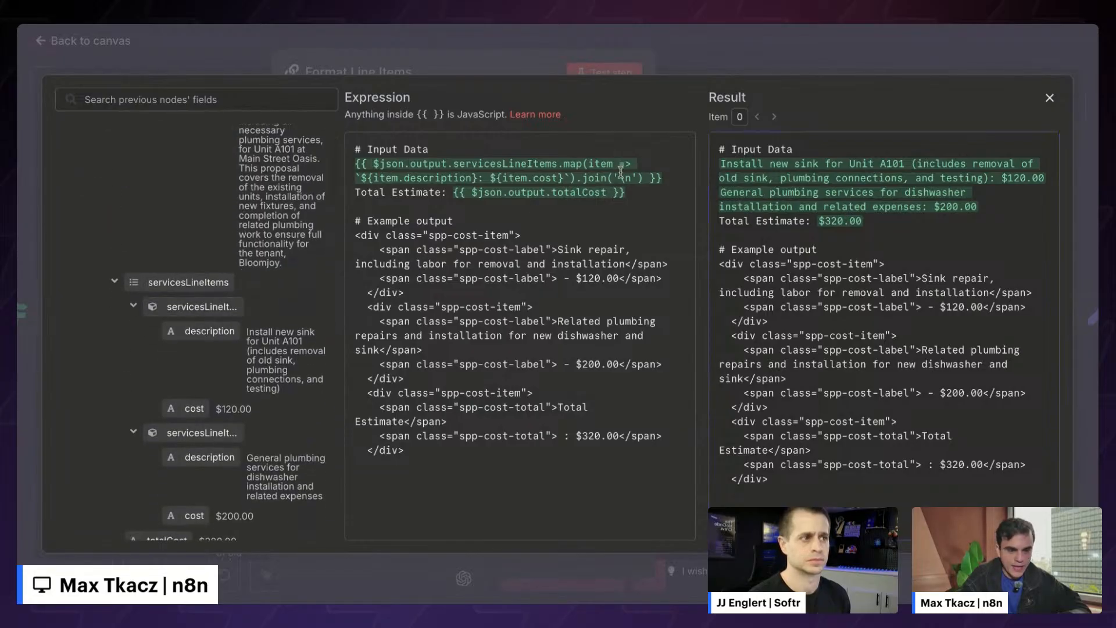
- Examine the map-through-join('\n') expression and its example HTML result
left_click_drag(583, 178, 638, 174)
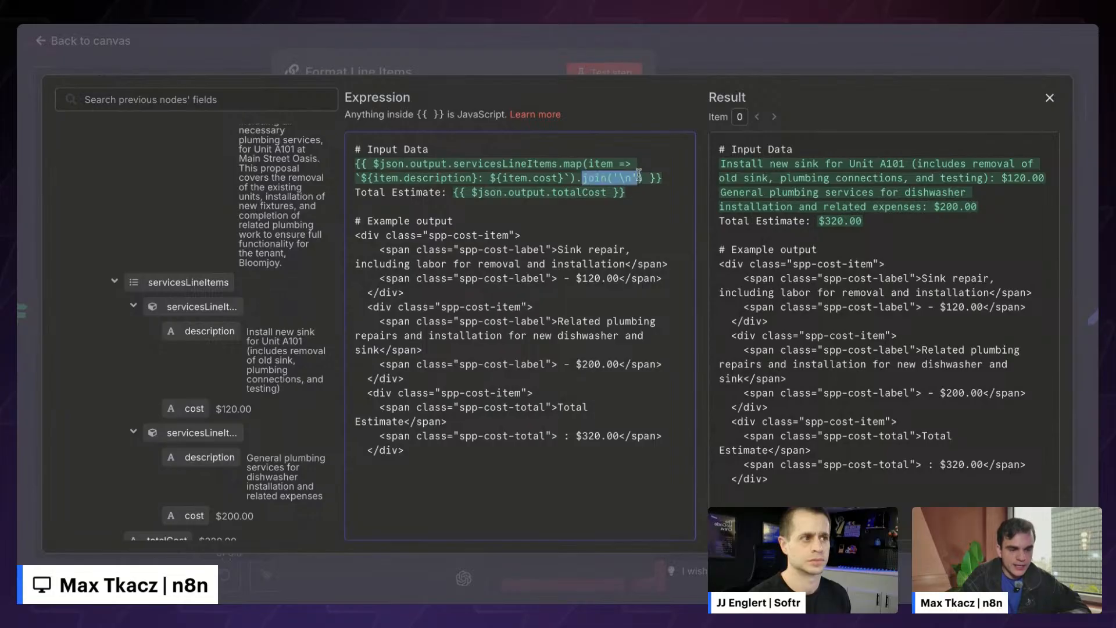
left_click(565, 163)
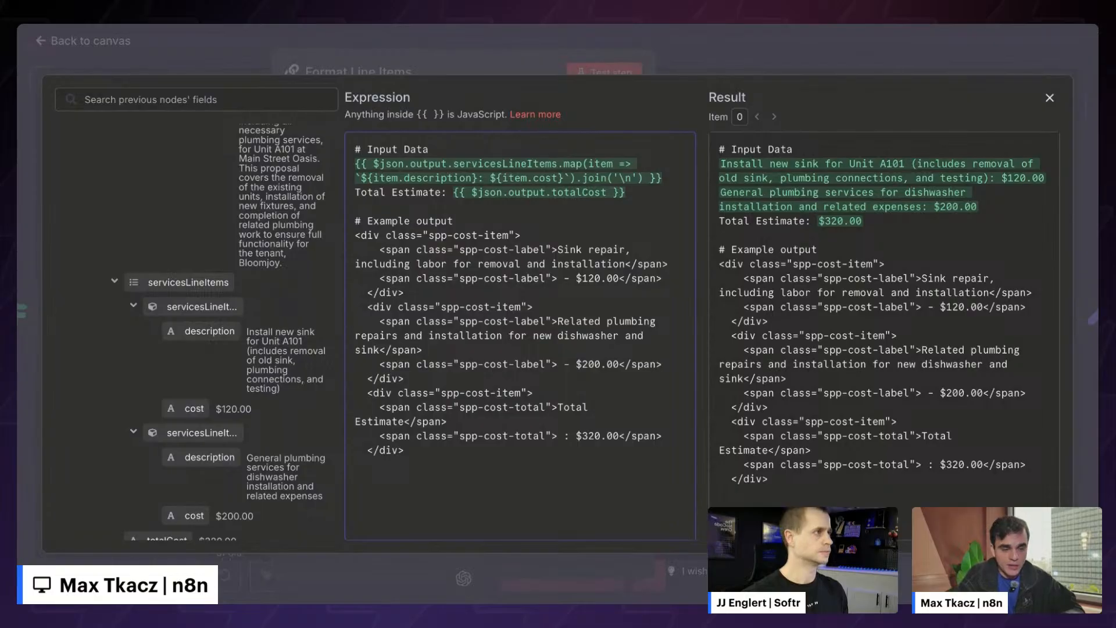
scroll(145, 354, "up", 2)
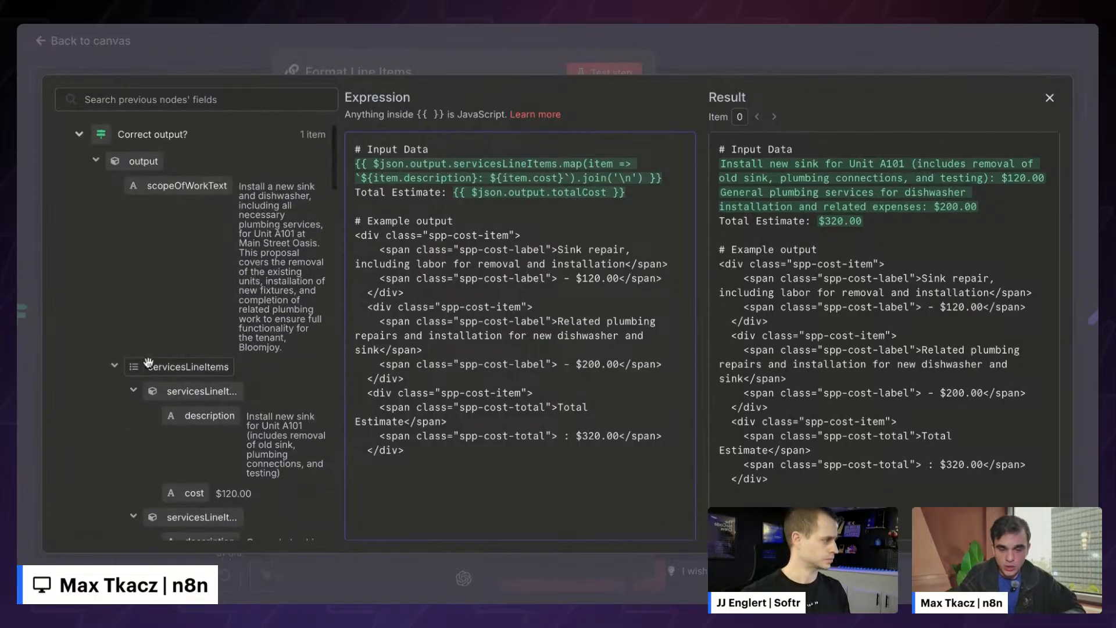
scroll(170, 367, "down", 2)
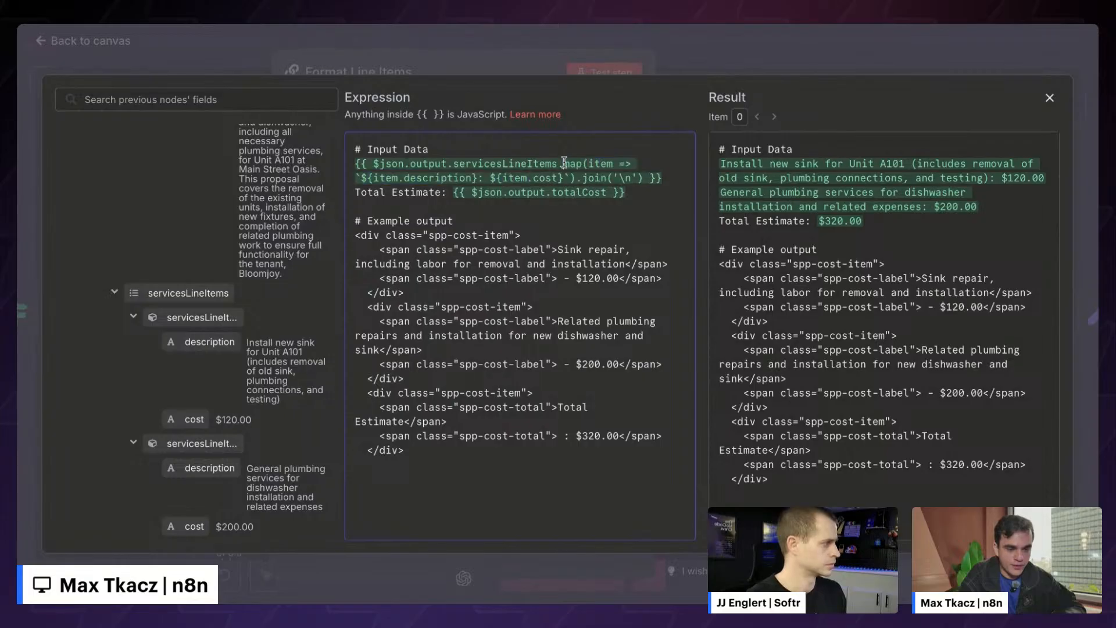
left_click_drag(559, 164, 645, 177)
left_click(647, 177)
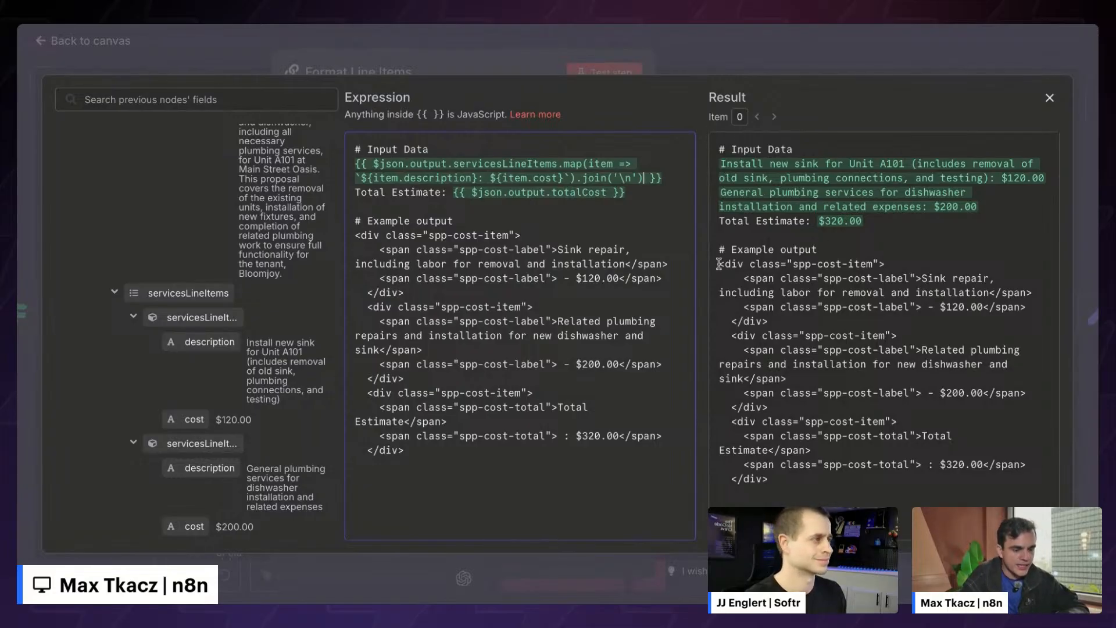
left_click_drag(719, 264, 785, 371)
left_click(785, 372)
left_click_drag(792, 484, 708, 271)
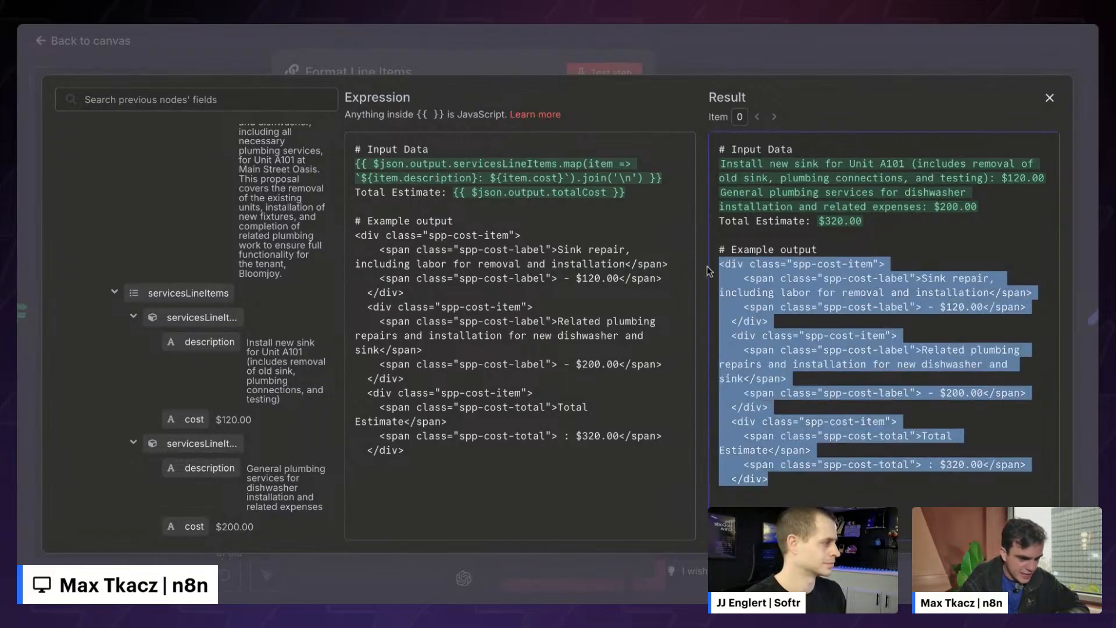
- Close the expression editor, review the generated line-item HTML, and return to the canvas
left_click(761, 32)
left_click_drag(739, 154, 985, 236)
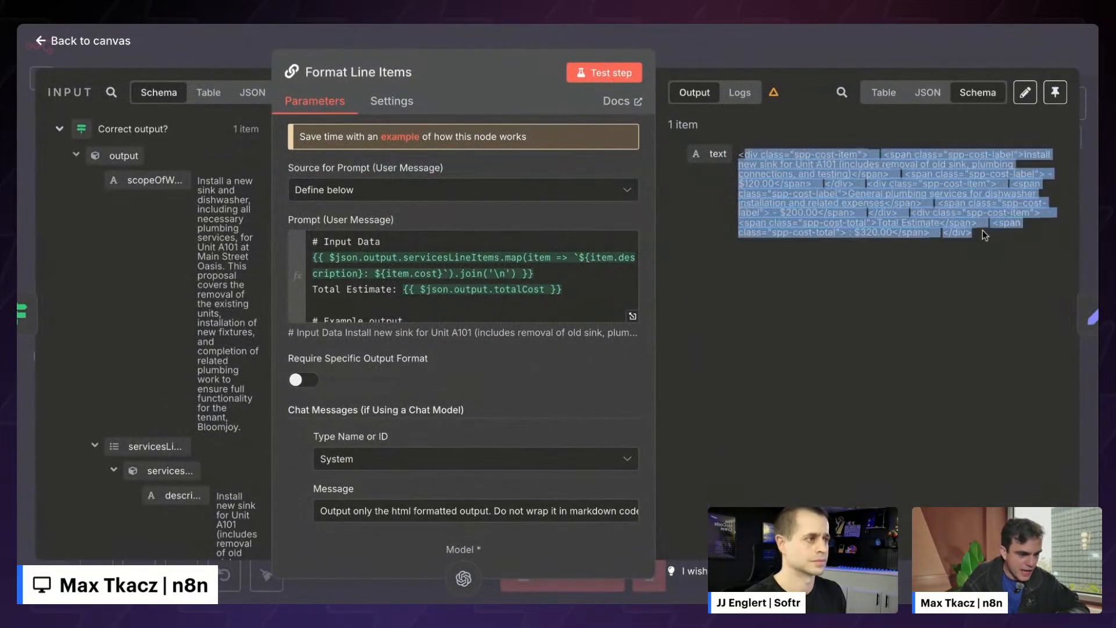
left_click(988, 239)
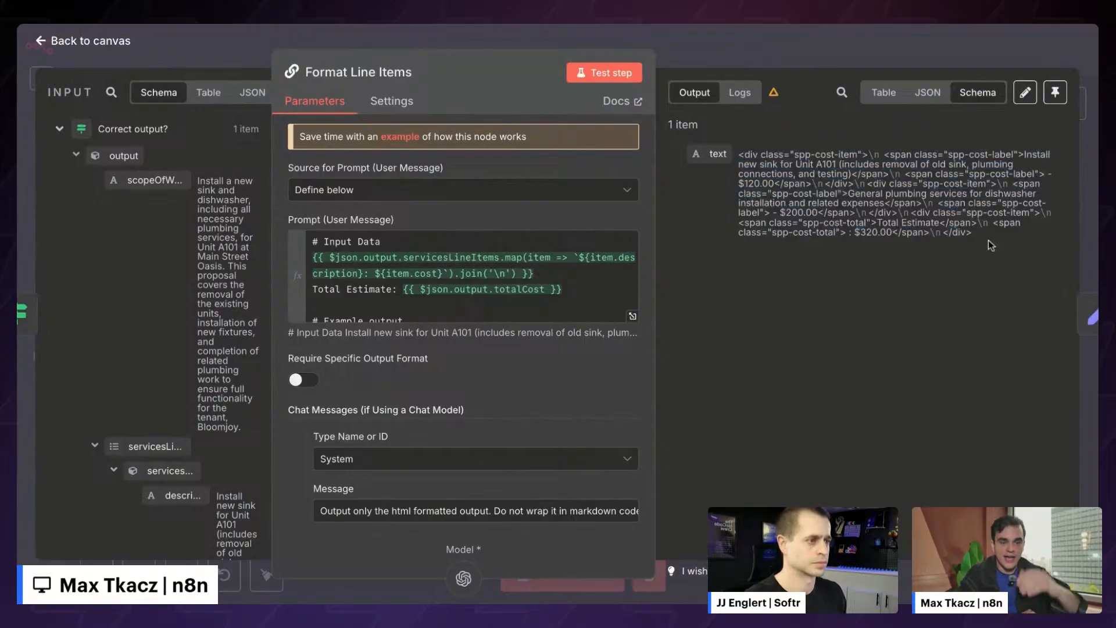
key("Escape")
- Open Create HTML Proposal and expand its HTML field into the full expression editor
scroll(577, 354, "right", 5)
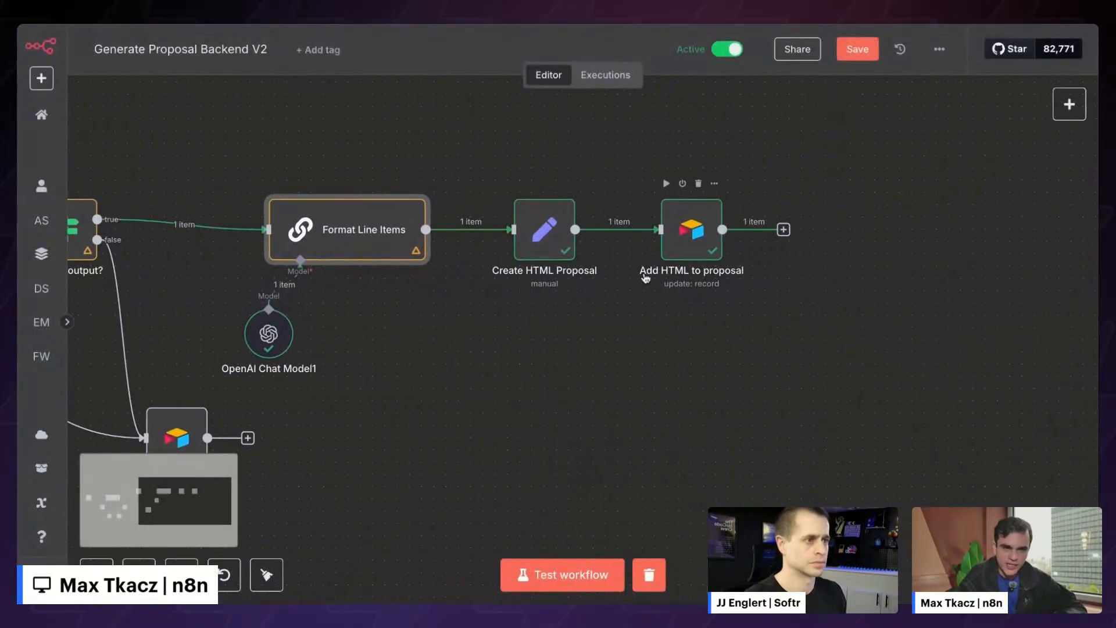
scroll(578, 355, "left", 3)
scroll(579, 344, "right", 2)
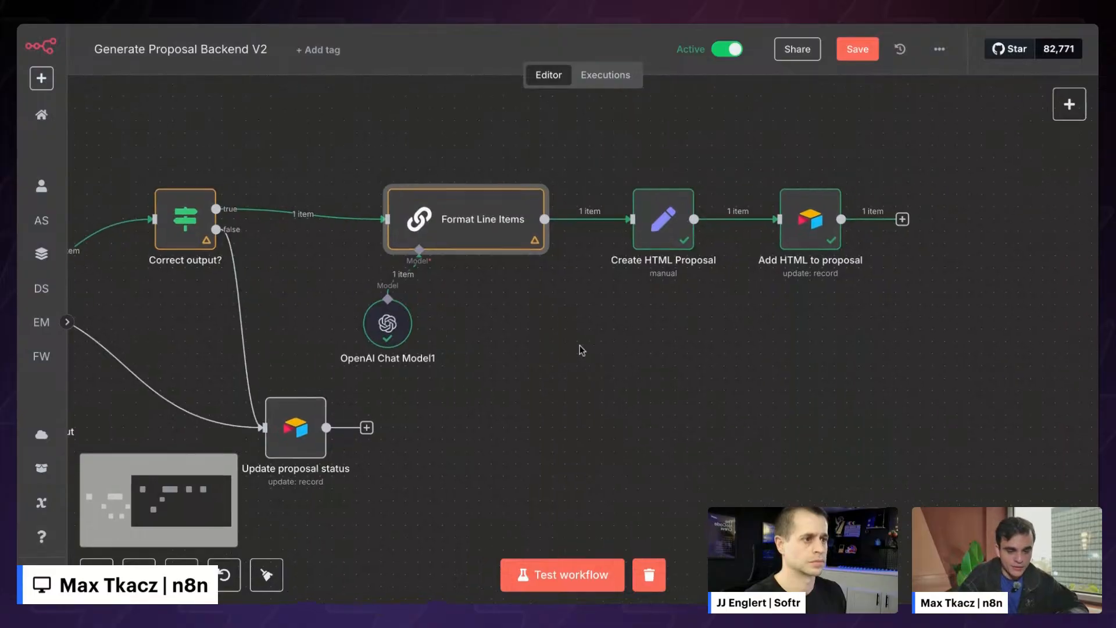
double_click(592, 218)
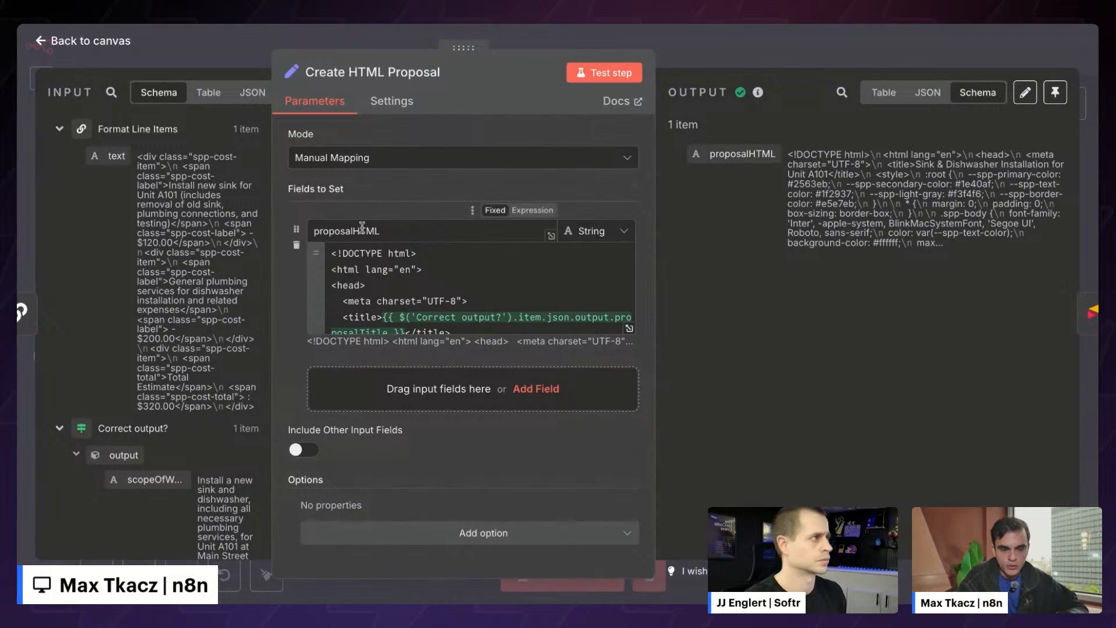
left_click_drag(463, 47, 511, 47)
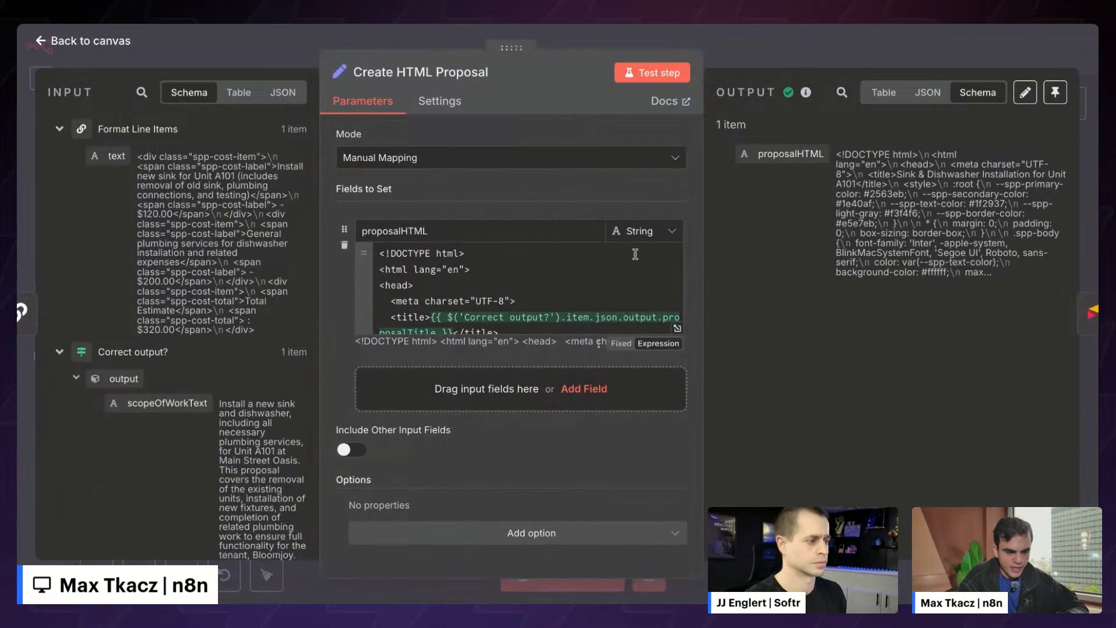
left_click(678, 329)
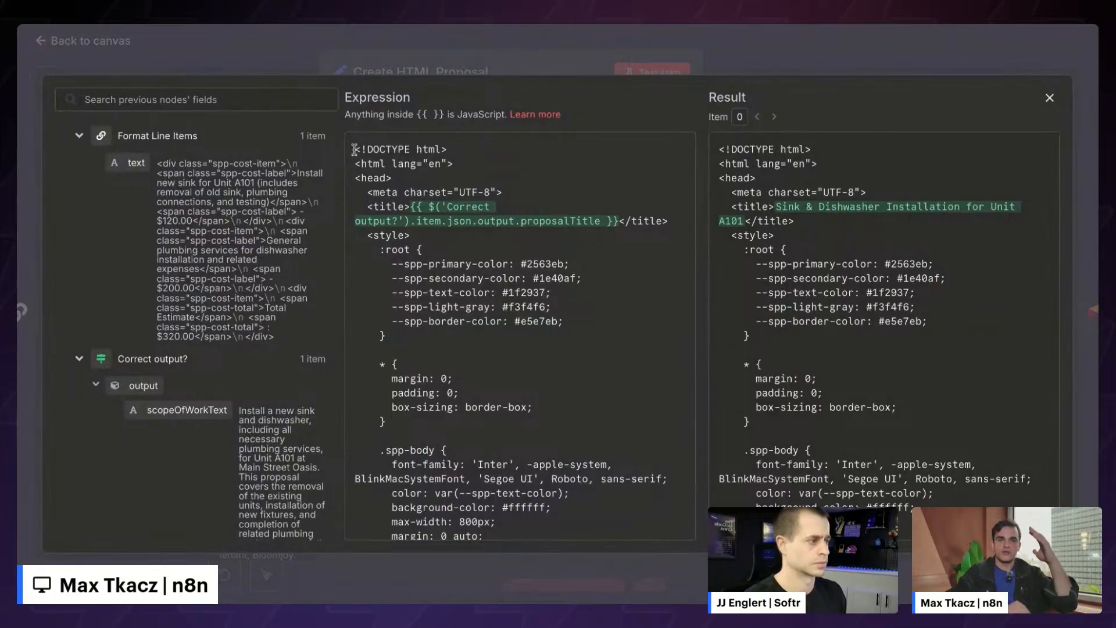
- Scroll through the rendered proposal result and select the entire generated proposal HTML
scroll(429, 182, "down", 1)
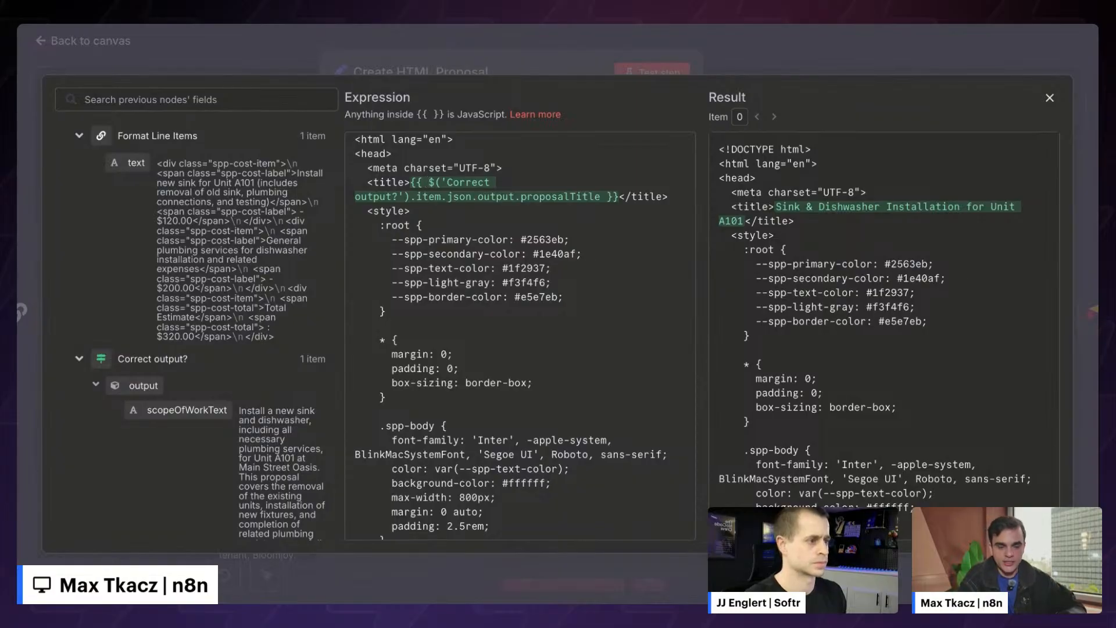
scroll(429, 286, "up", 2)
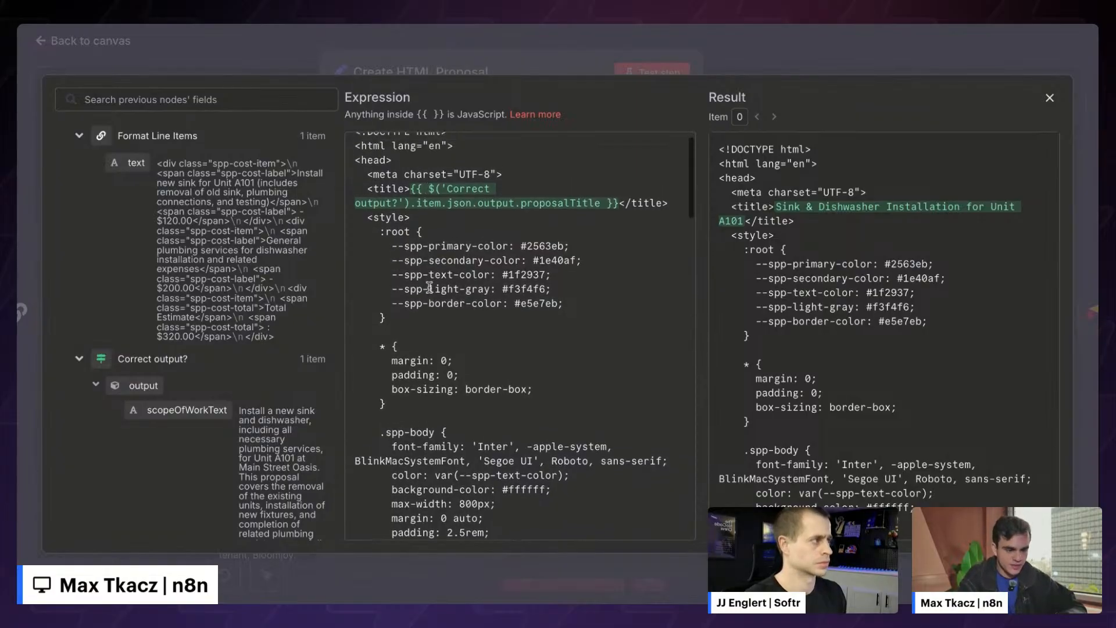
scroll(216, 337, "down", 5)
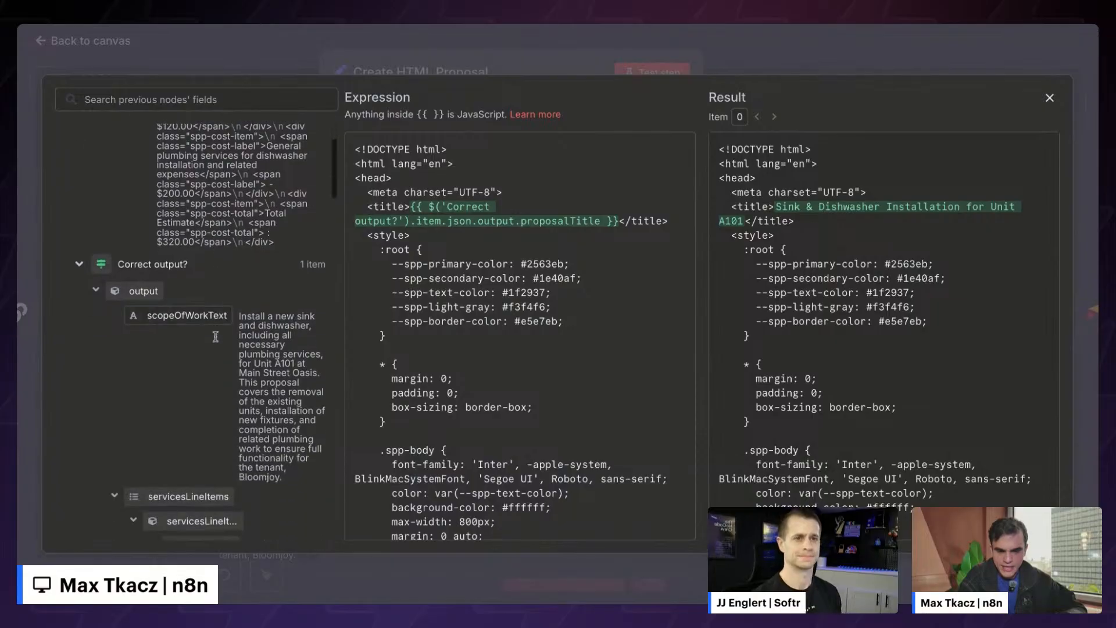
scroll(276, 294, "up", 5)
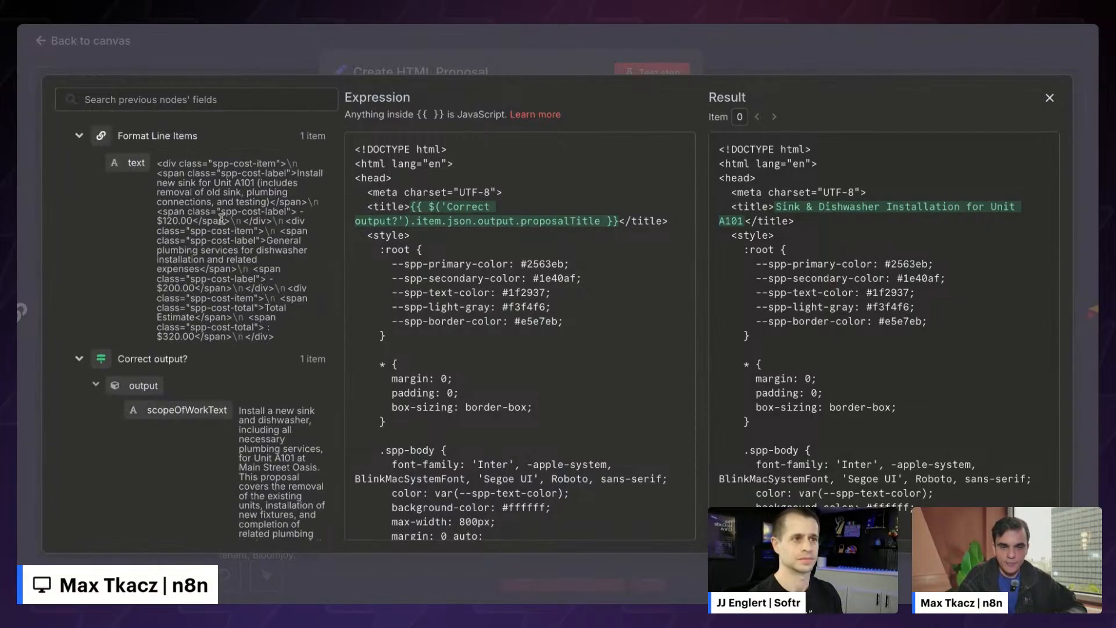
scroll(486, 182, "down", 15)
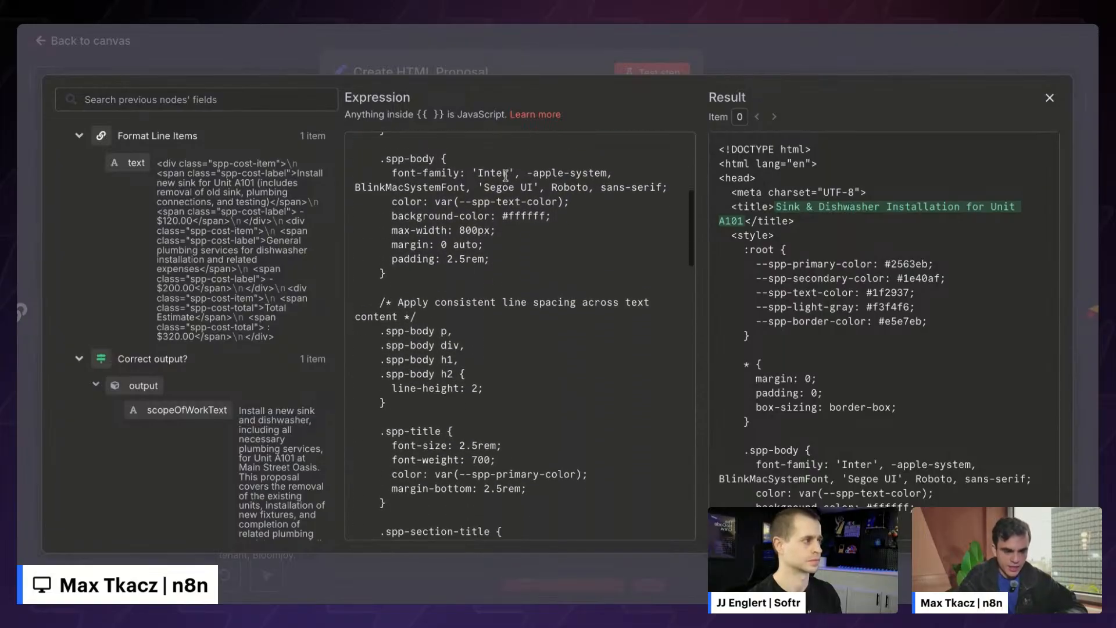
scroll(505, 175, "down", 15)
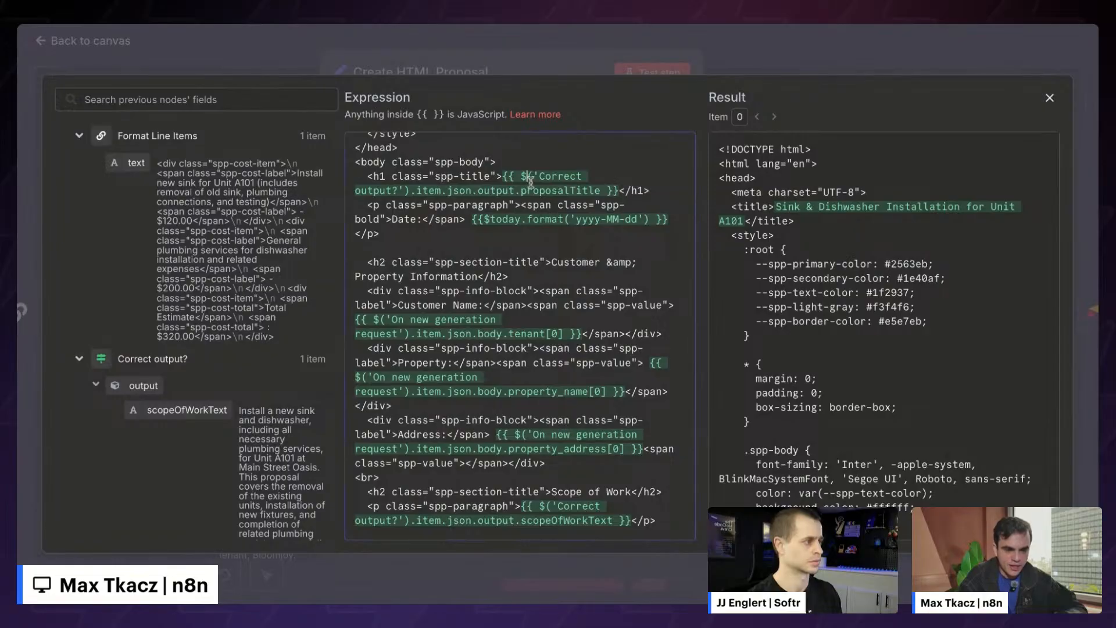
scroll(863, 342, "down", 15)
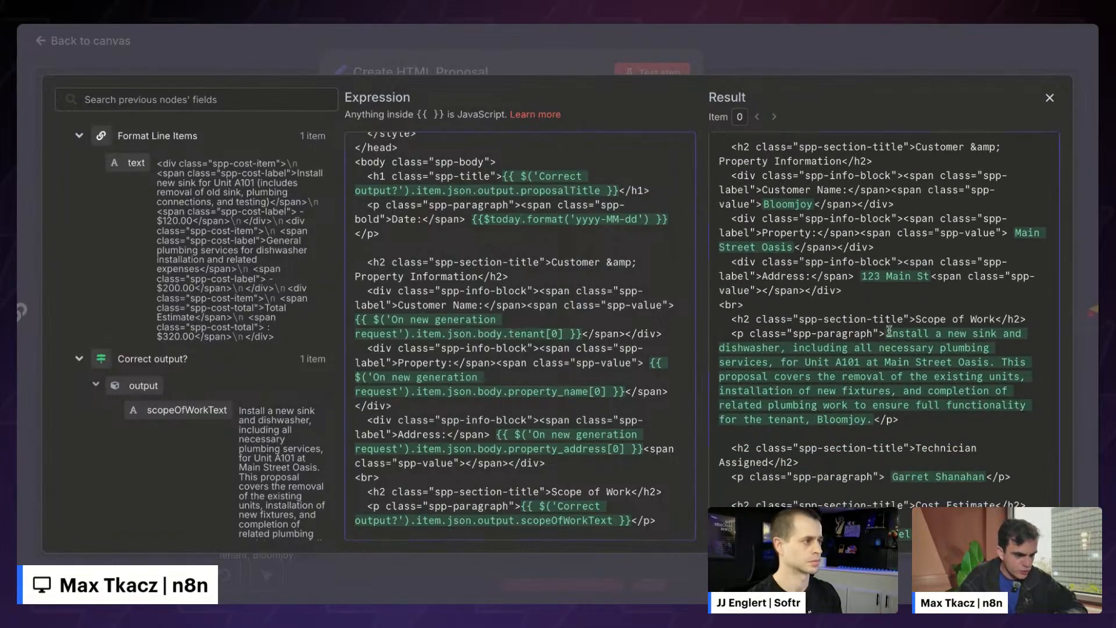
left_click_drag(887, 329, 877, 409)
left_click(877, 357)
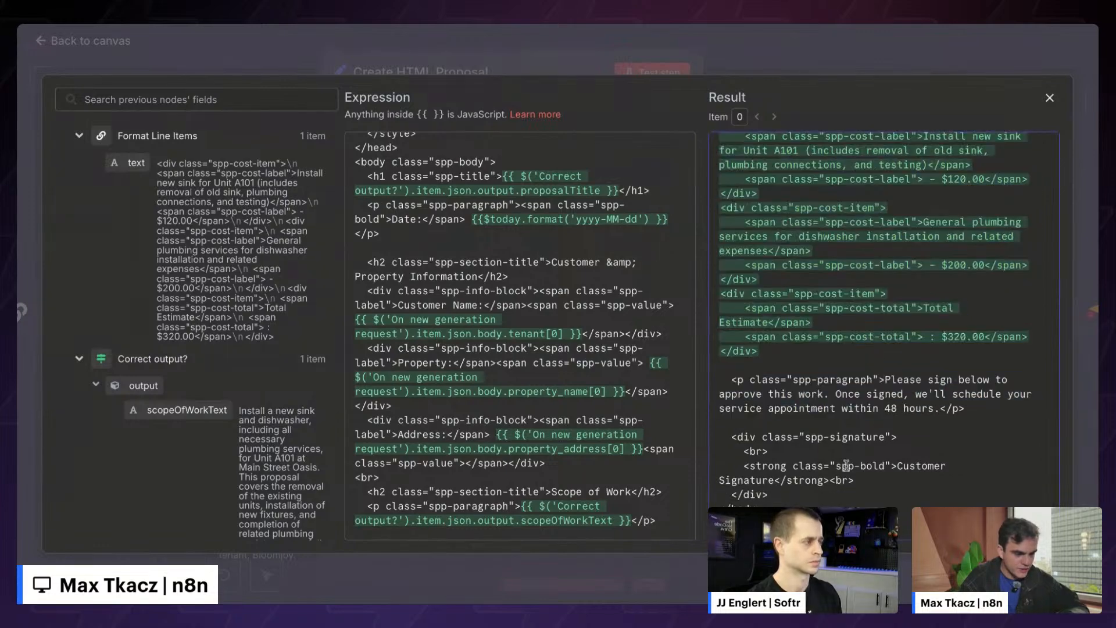
left_click_drag(765, 523, 814, 119)
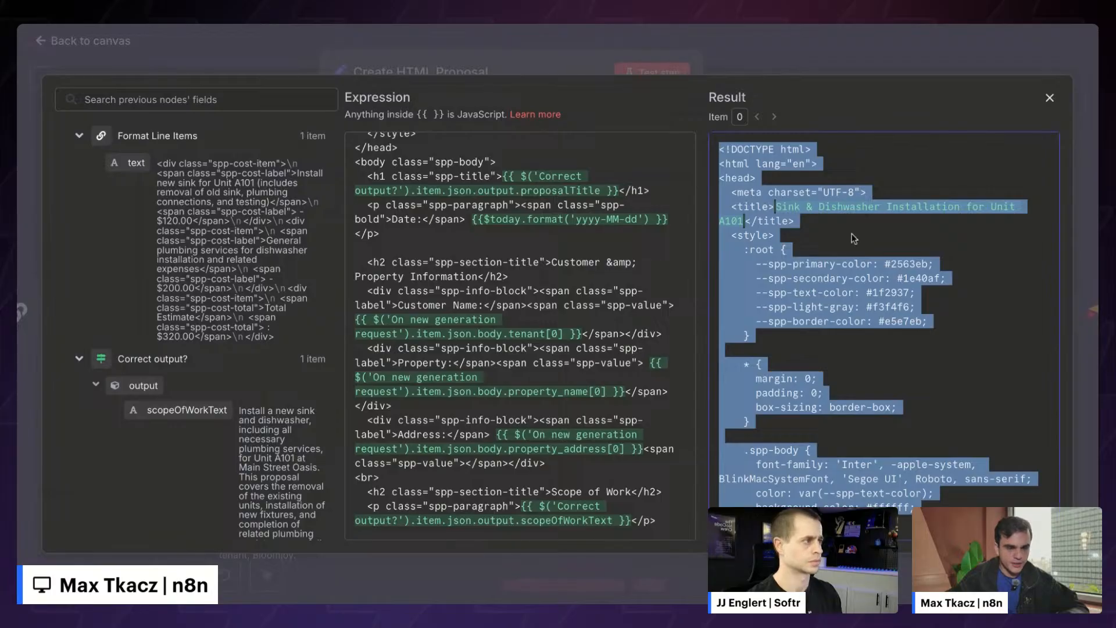
key("super+Tab")
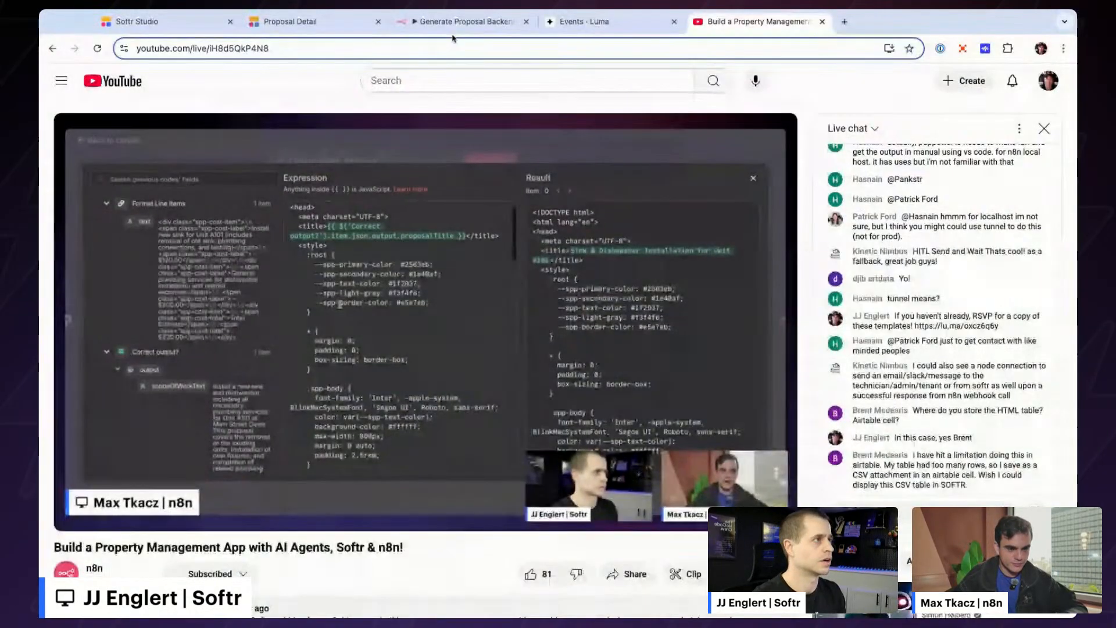
- Look over the proposal page in the Softr Studio editor
left_click(314, 21)
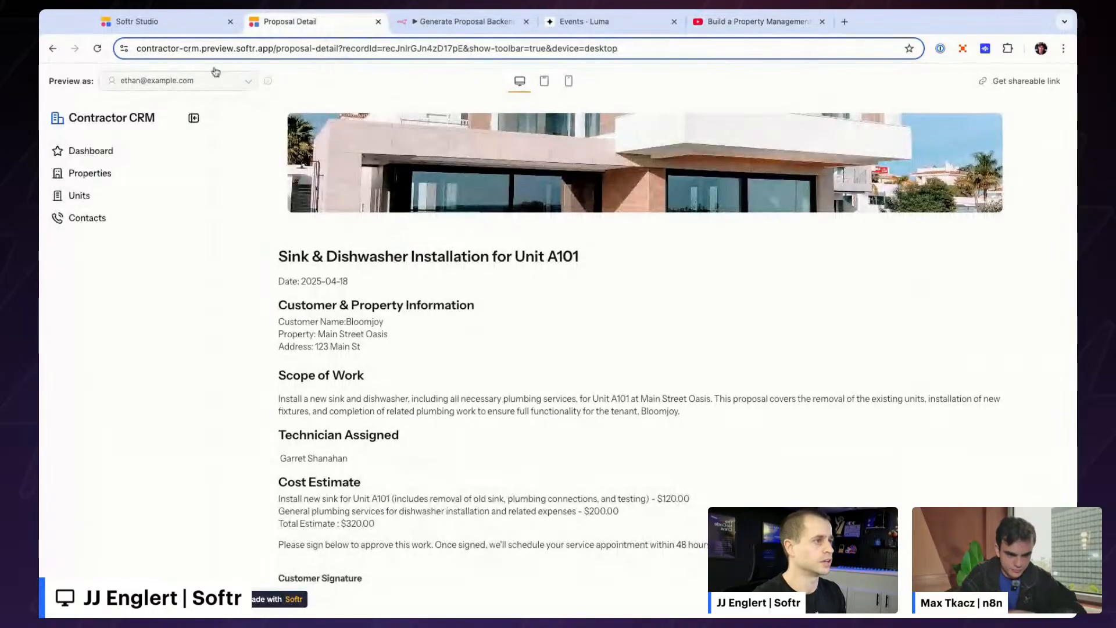
left_click(137, 21)
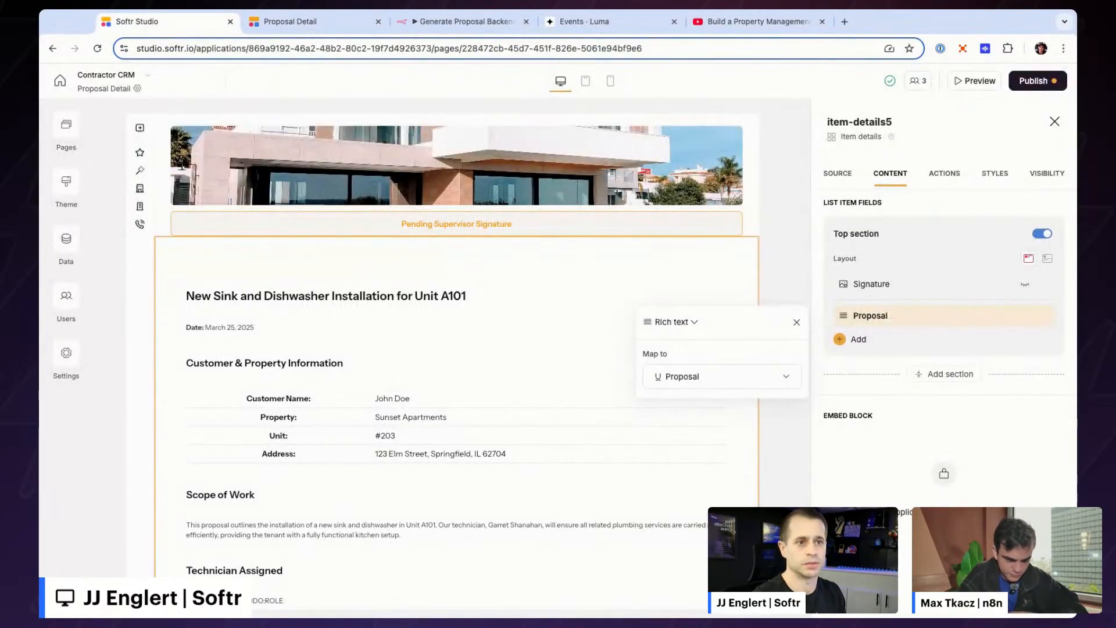
scroll(478, 358, "down", 1)
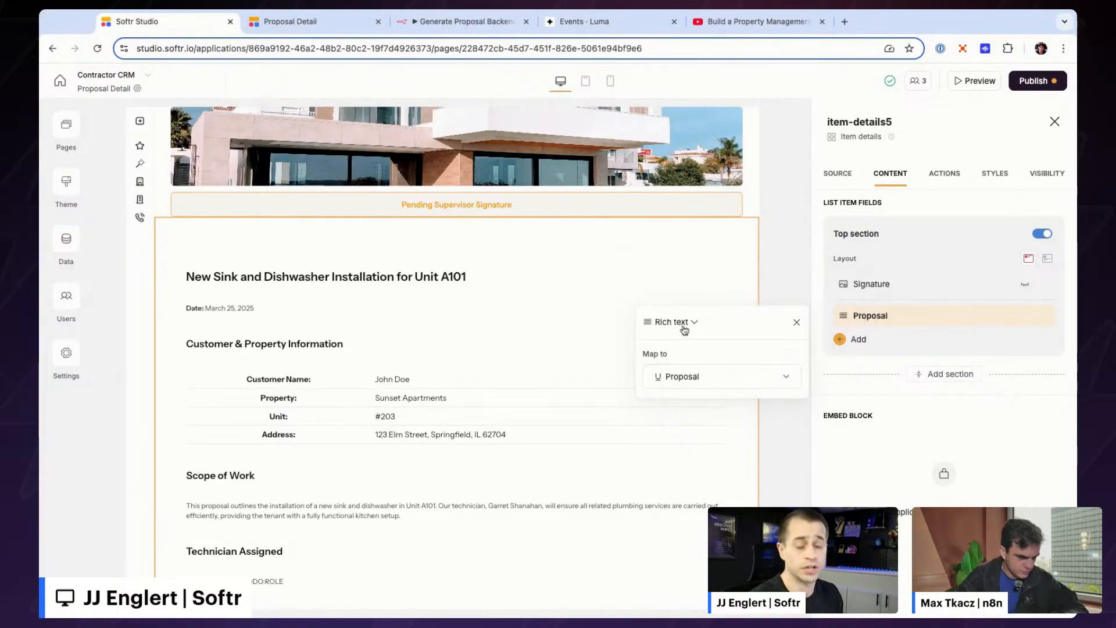
- Review the rendered Sink & Dishwasher Installation proposal text on the Proposal Detail preview
left_click(324, 28)
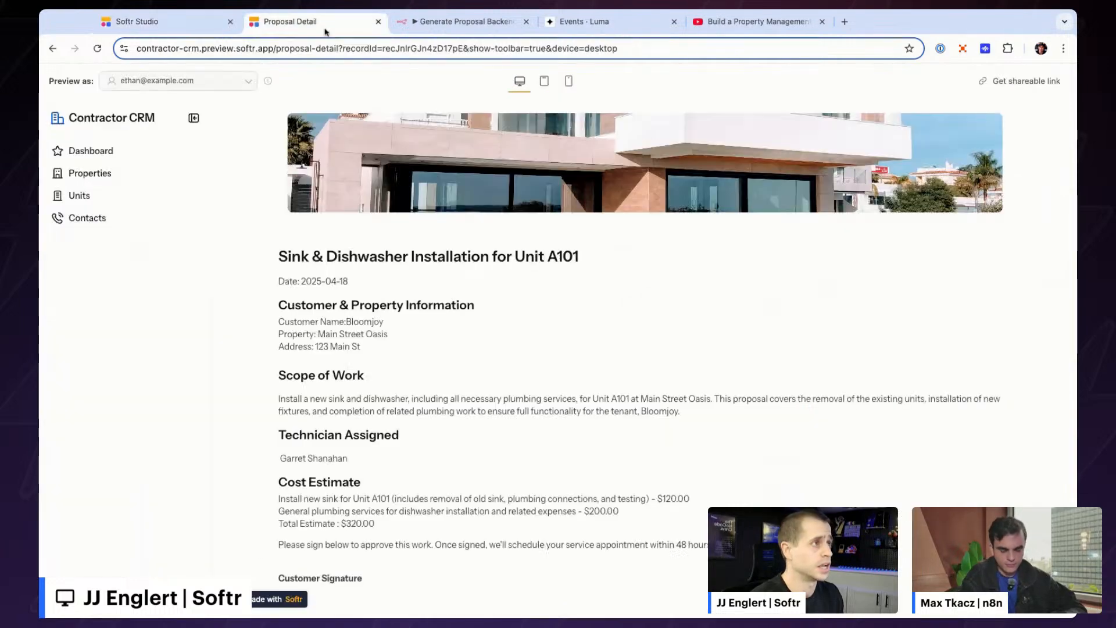
left_click_drag(292, 256, 385, 425)
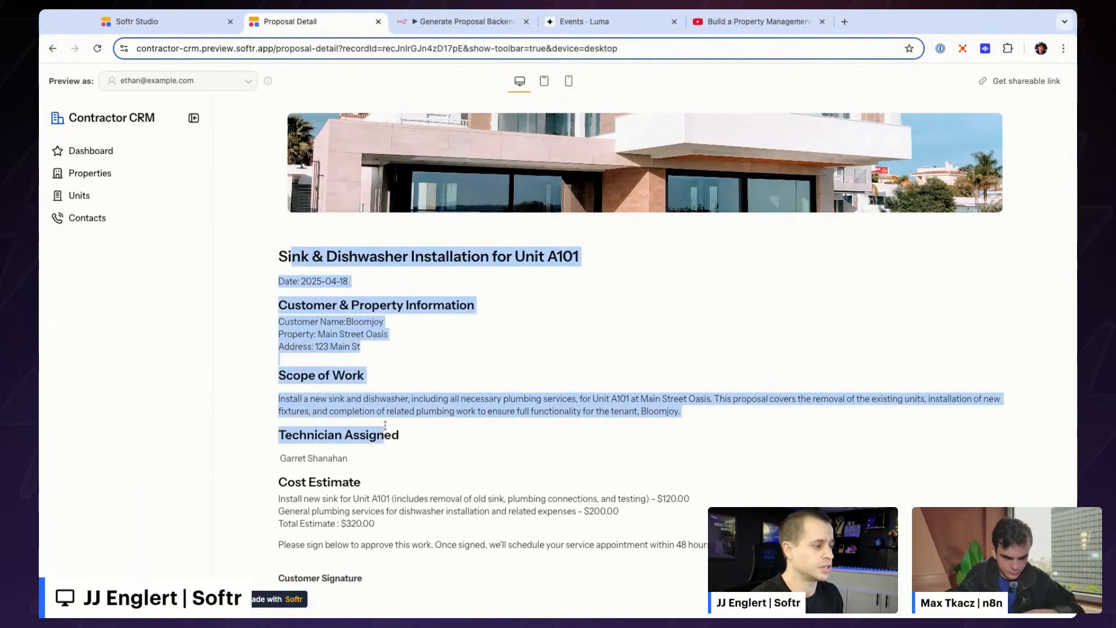
left_click(388, 558)
left_click_drag(389, 587, 351, 347)
left_click(448, 329)
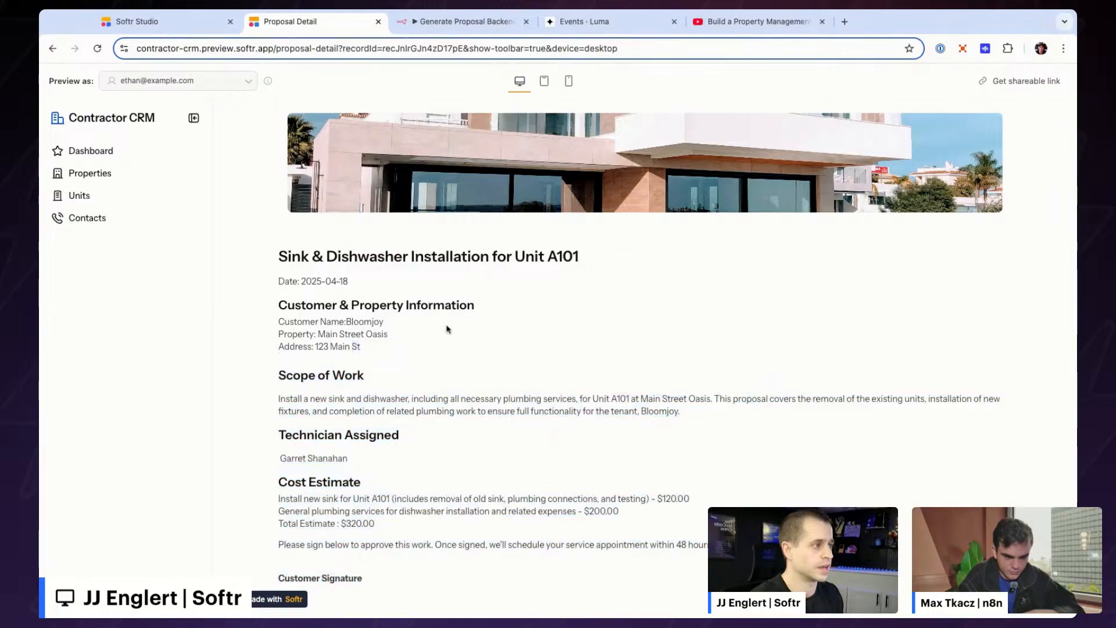